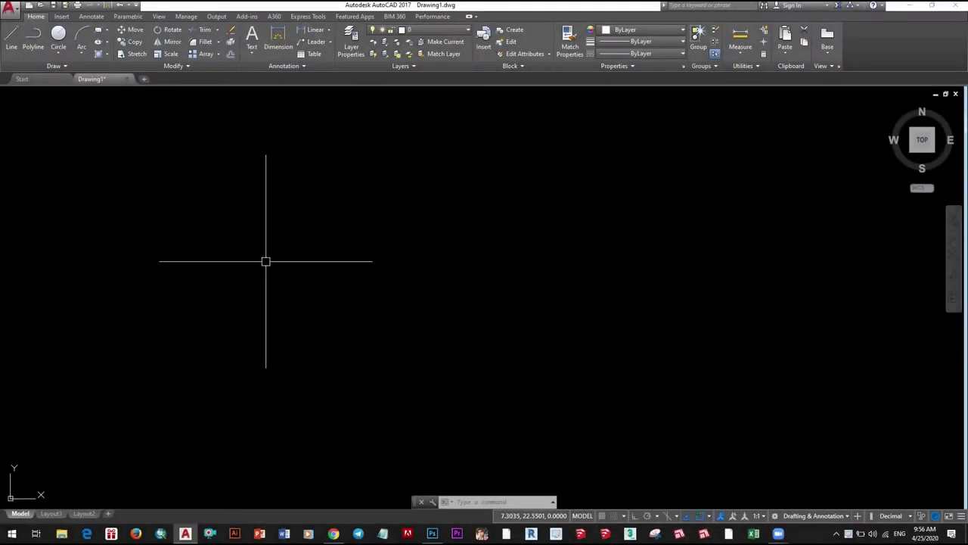
# - Draw a 200 by 200 rectangle using REC
pyautogui.write('rec')
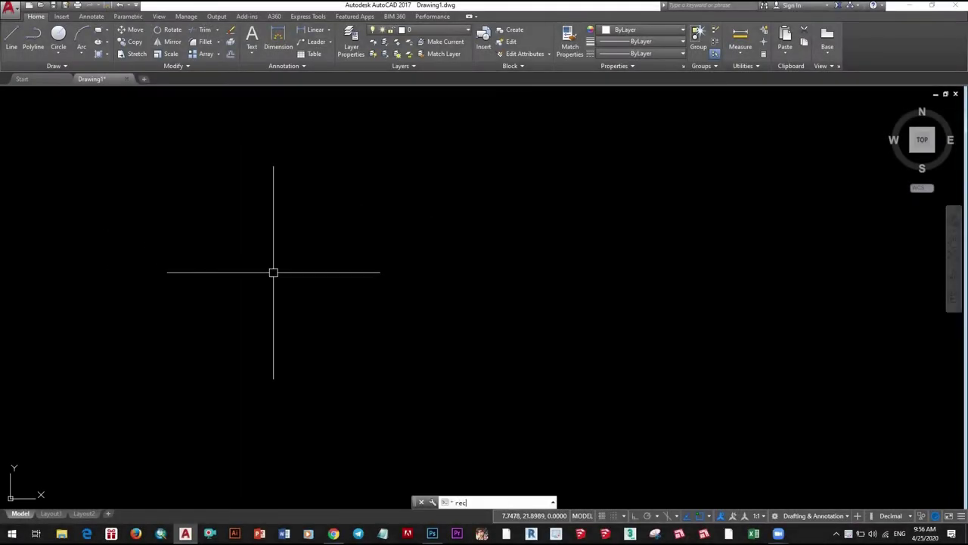
pyautogui.press('Return')
pyautogui.click(219, 159)
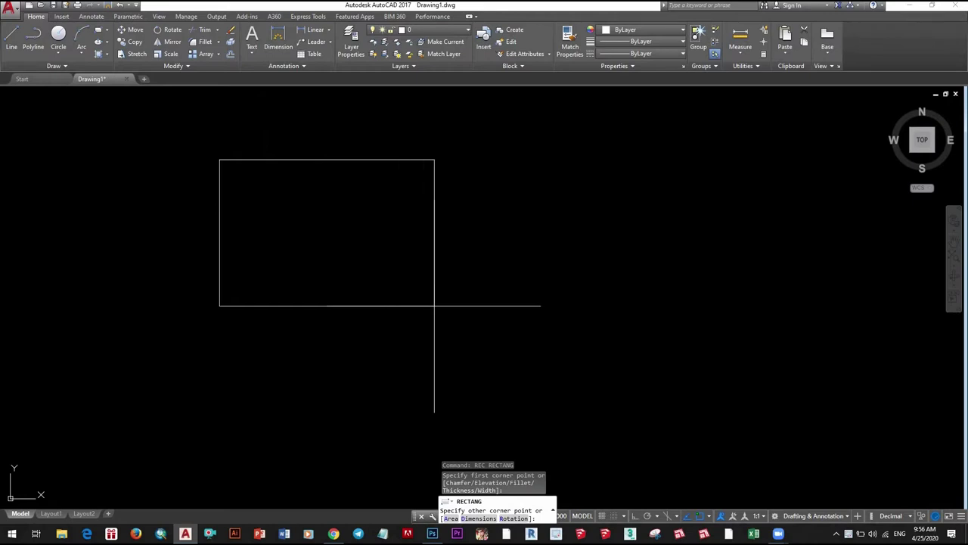
pyautogui.write('200,2')
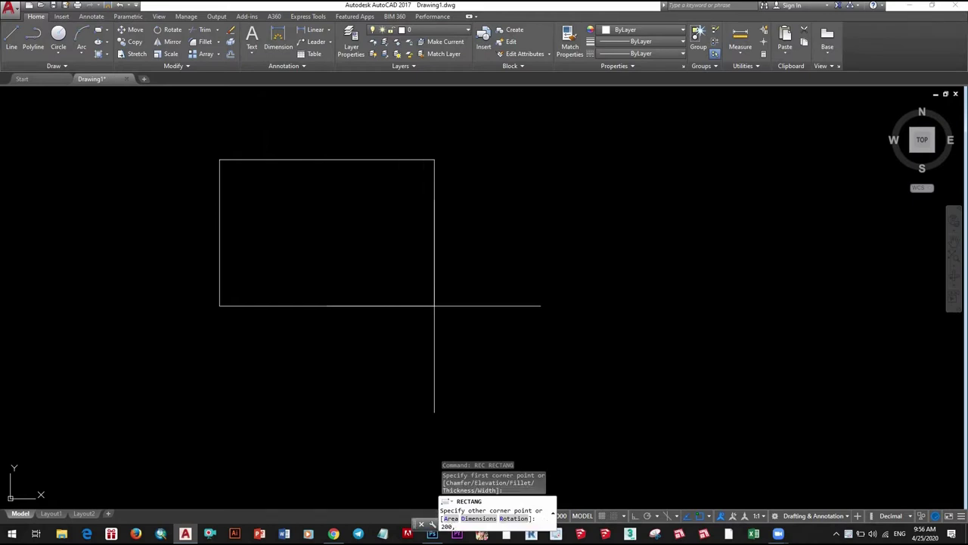
pyautogui.write('00')
pyautogui.press('Return')
# - Dimension the square's right side, then select the square and its dimension
pyautogui.scroll(-3, 434, 305)
pyautogui.scroll(-5, 416, 326)
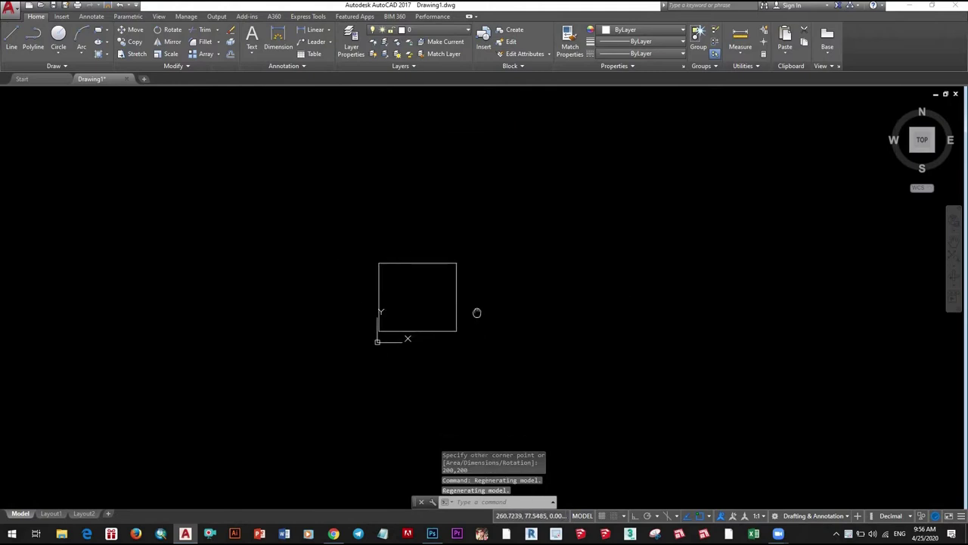
pyautogui.scroll(1, 457, 321)
pyautogui.scroll(2, 424, 316)
pyautogui.scroll(1, 370, 333)
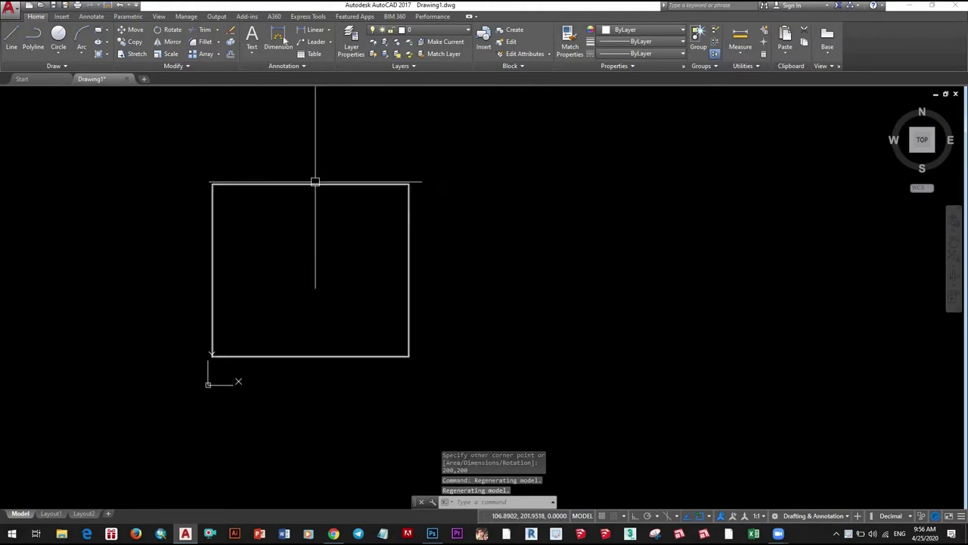
pyautogui.click(279, 38)
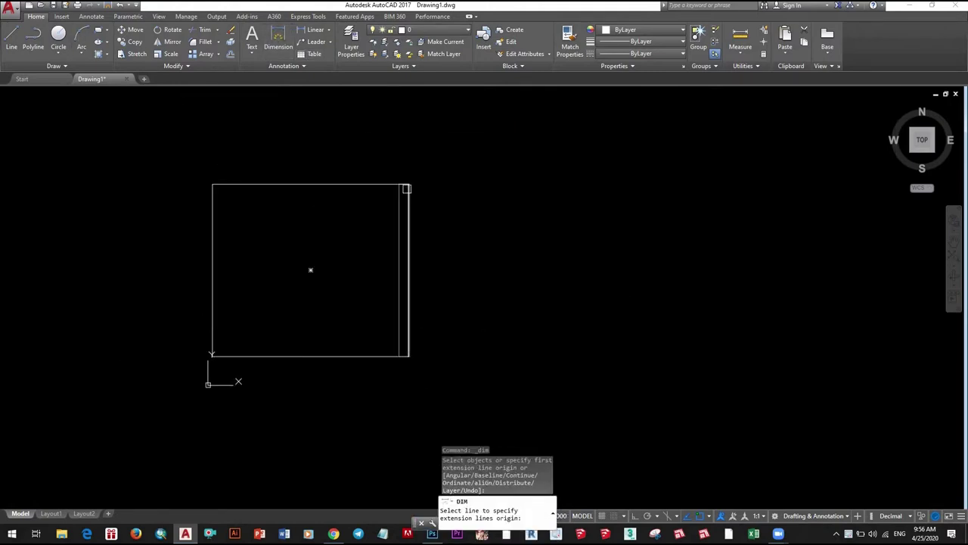
pyautogui.click(409, 184)
pyautogui.click(409, 355)
pyautogui.click(547, 345)
pyautogui.scroll(3, 423, 318)
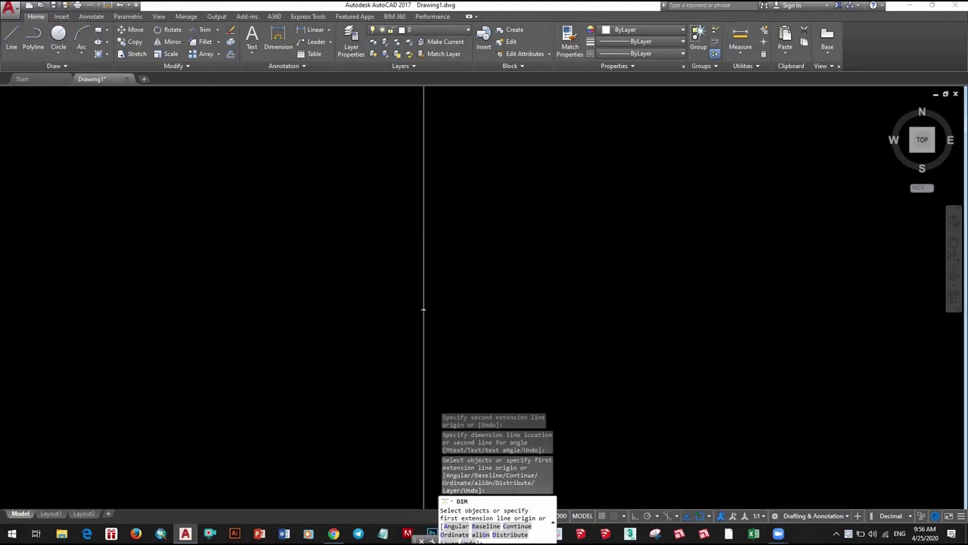
pyautogui.scroll(3, 414, 331)
pyautogui.scroll(-4, 518, 248)
pyautogui.scroll(-4, 518, 249)
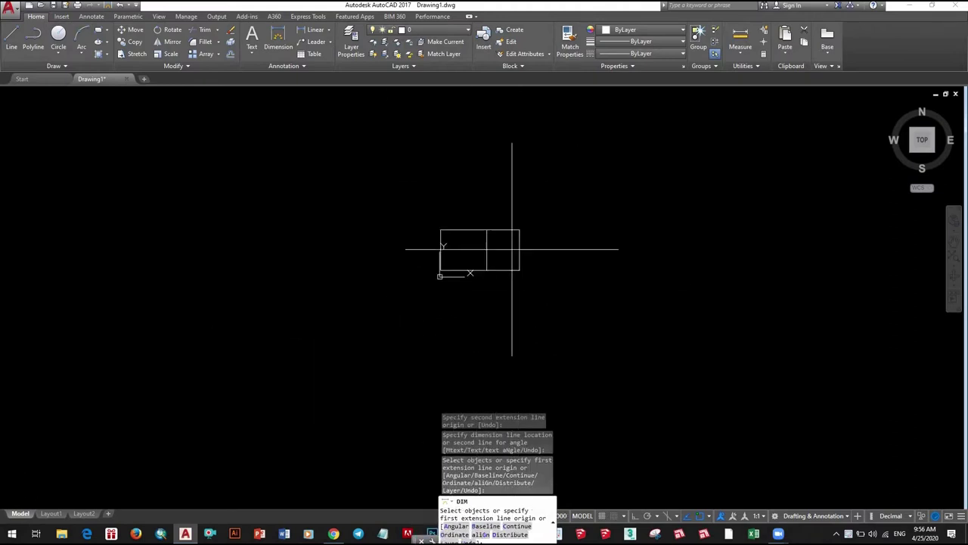
pyautogui.scroll(4, 511, 245)
pyautogui.press('Escape')
pyautogui.press('Escape')
pyautogui.click(646, 303)
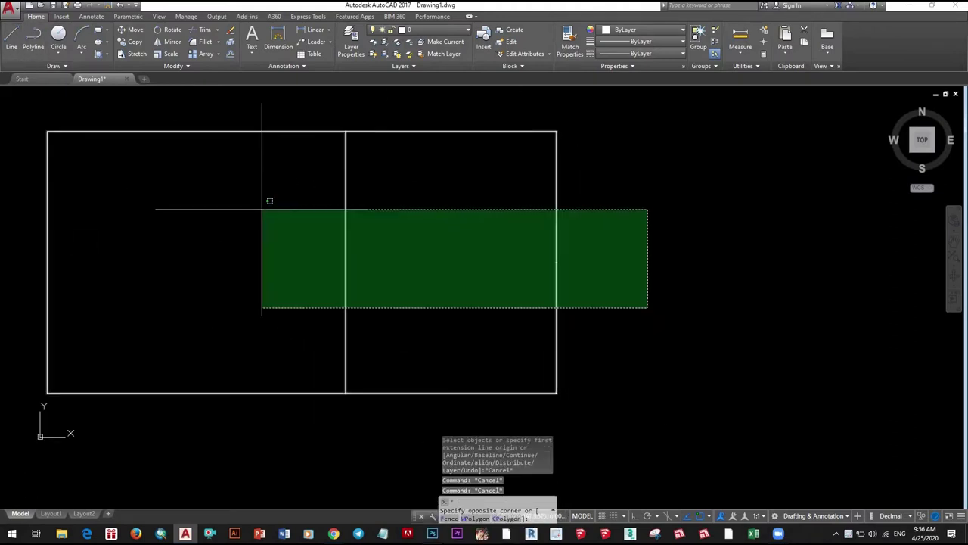
pyautogui.click(264, 209)
# - Delete the rectangle and draw a closed square polyline with 200-unit sides, Ortho on
pyautogui.press('Delete')
pyautogui.write('pl')
pyautogui.press('Return')
pyautogui.click(437, 221)
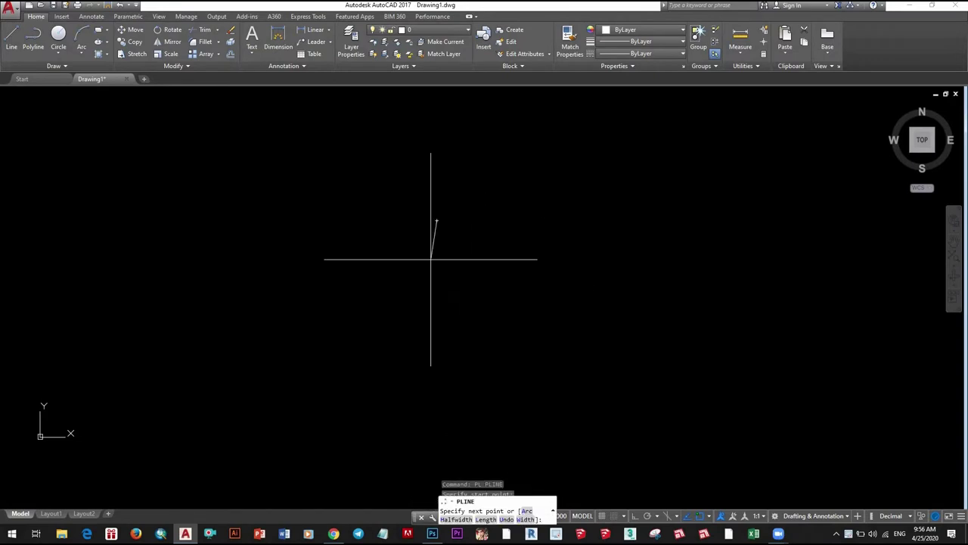
pyautogui.press('F8')
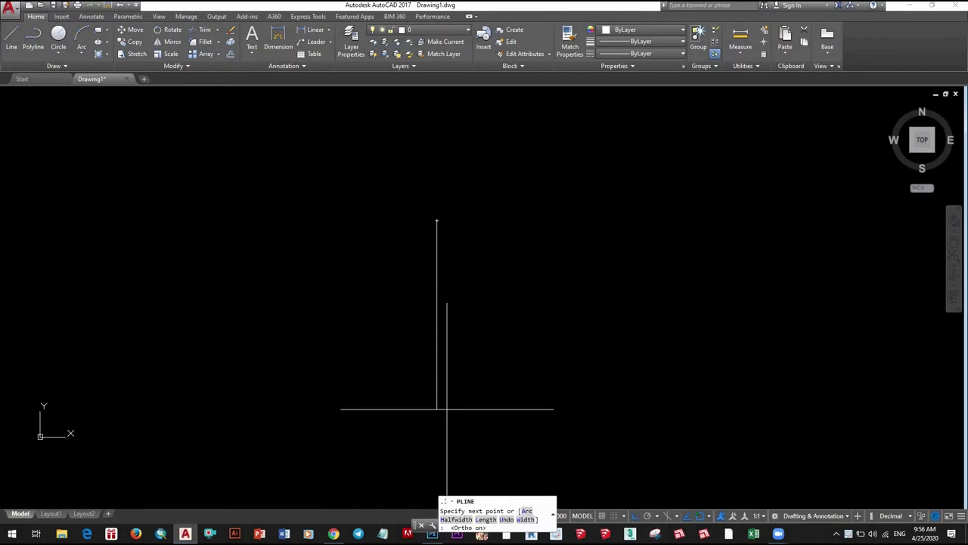
pyautogui.write('200')
pyautogui.press('Return')
pyautogui.scroll(-8, 529, 350)
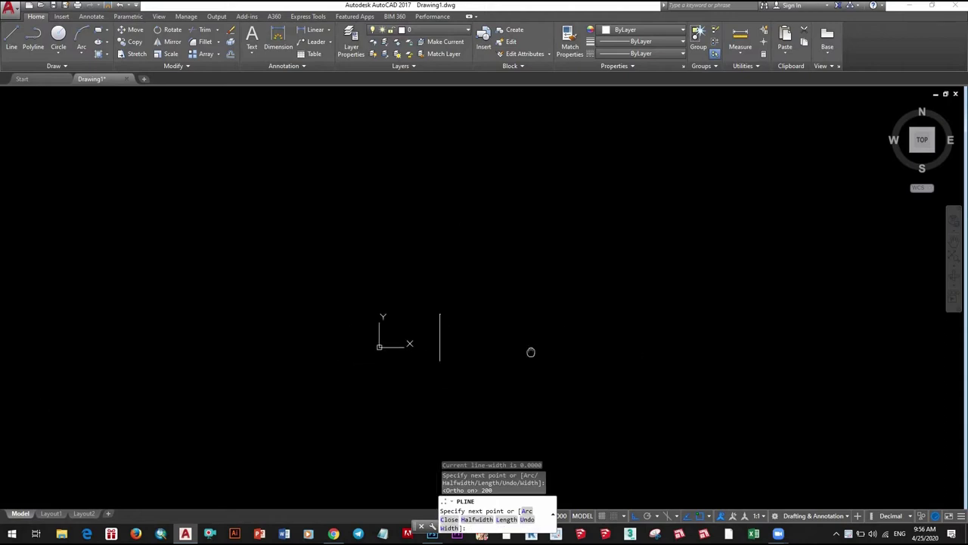
pyautogui.scroll(5, 558, 325)
pyautogui.scroll(2, 607, 310)
pyautogui.write('00')
pyautogui.press('Return')
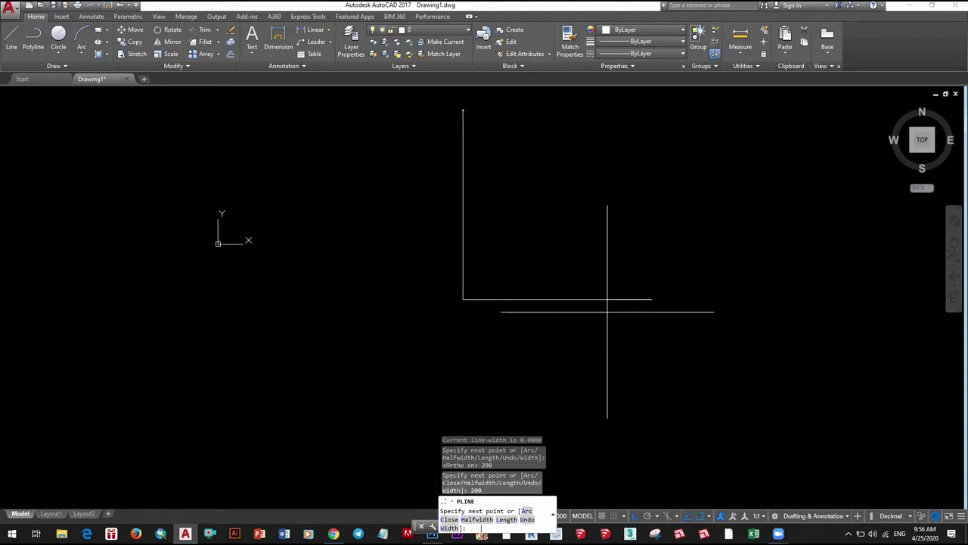
pyautogui.moveTo(592, 199); pyautogui.dragTo(579, 360, button='middle')
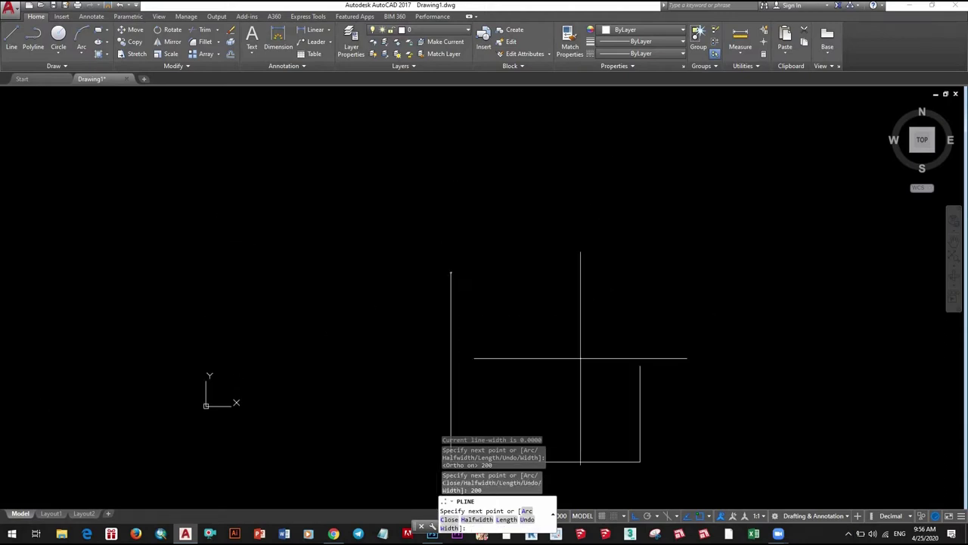
pyautogui.click(452, 272)
pyautogui.scroll(-4, 522, 313)
pyautogui.press('Escape')
pyautogui.scroll(6, 501, 290)
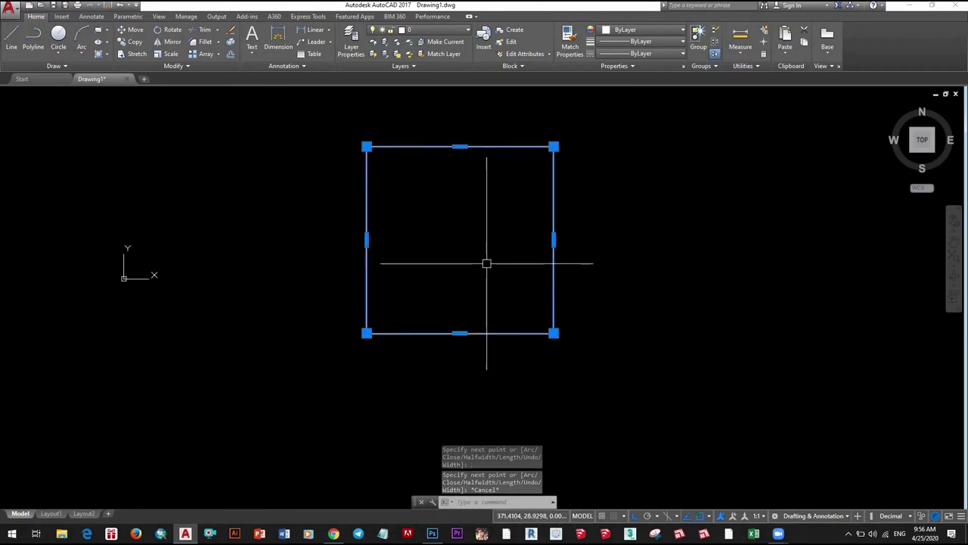
# - Select and deselect the square, then open the layer list
pyautogui.click(486, 263)
pyautogui.scroll(-5, 449, 307)
pyautogui.scroll(5, 469, 310)
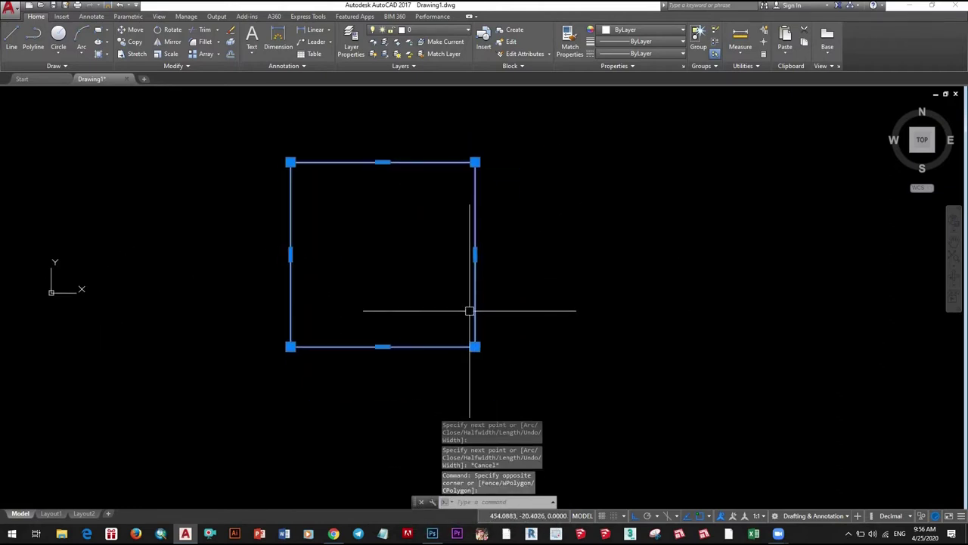
pyautogui.press('Escape')
pyautogui.scroll(-3, 431, 307)
pyautogui.scroll(3, 431, 307)
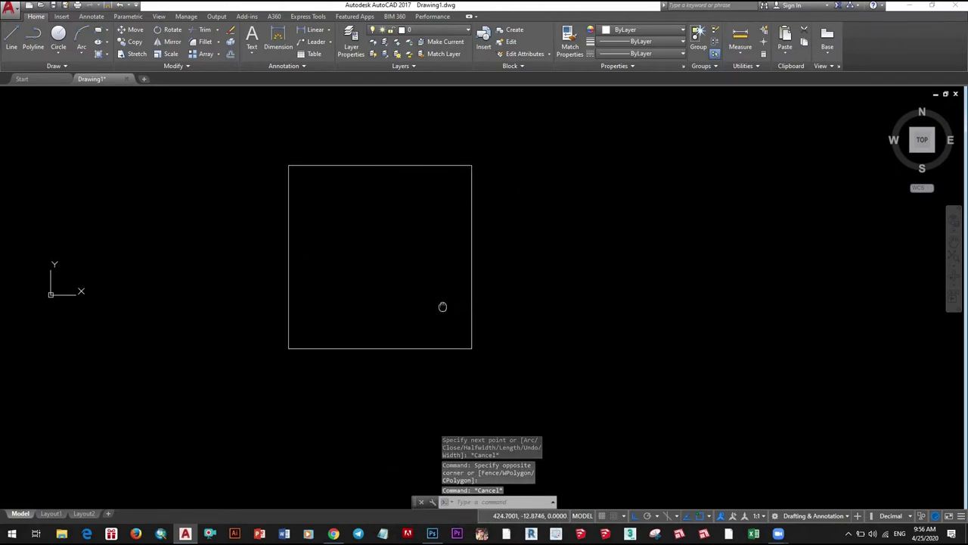
pyautogui.click(468, 254)
pyautogui.press('Escape')
pyautogui.write('l')
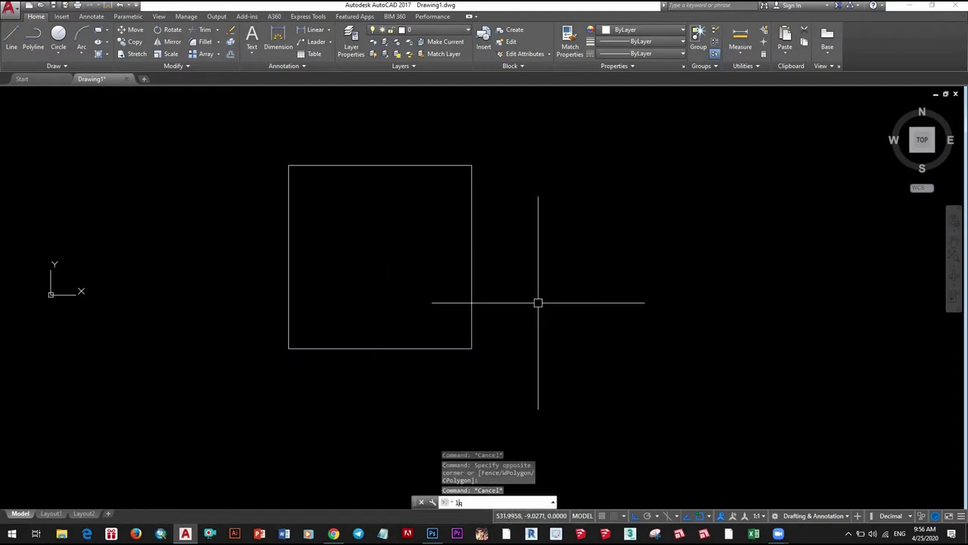
pyautogui.press('Escape')
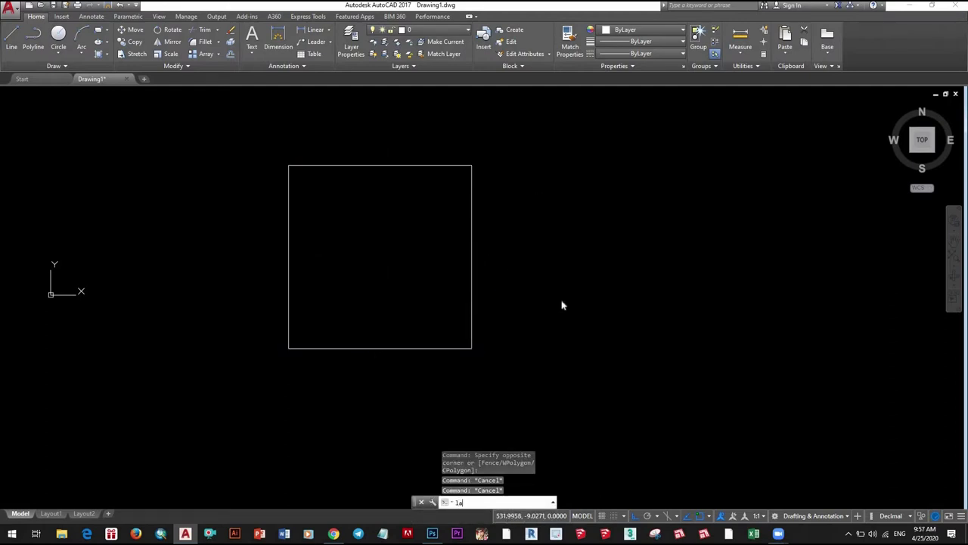
pyautogui.press('Return')
# - Create a COLUMN layer with 0.30 mm lineweight and colour 230
pyautogui.hotkey('alt', 'n')
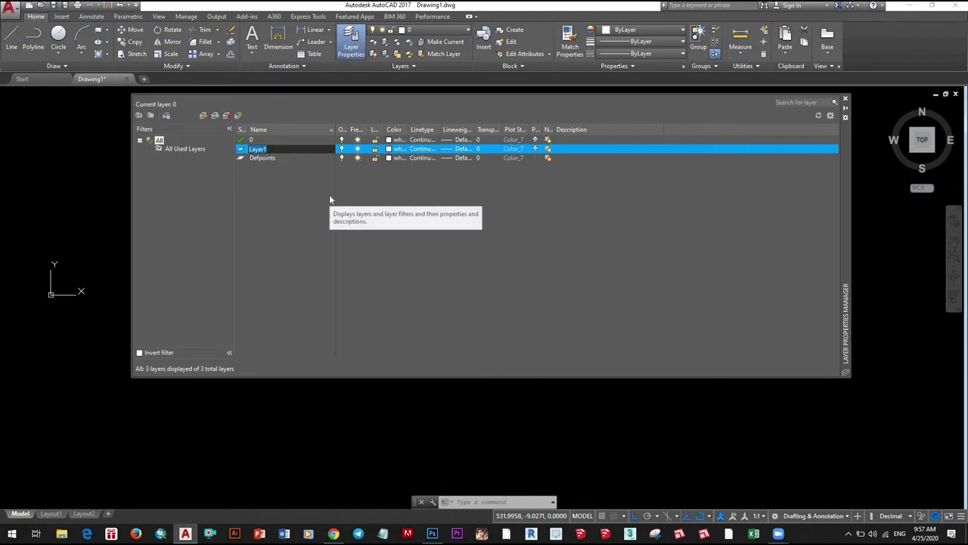
pyautogui.write('COLUMN')
pyautogui.press('Return')
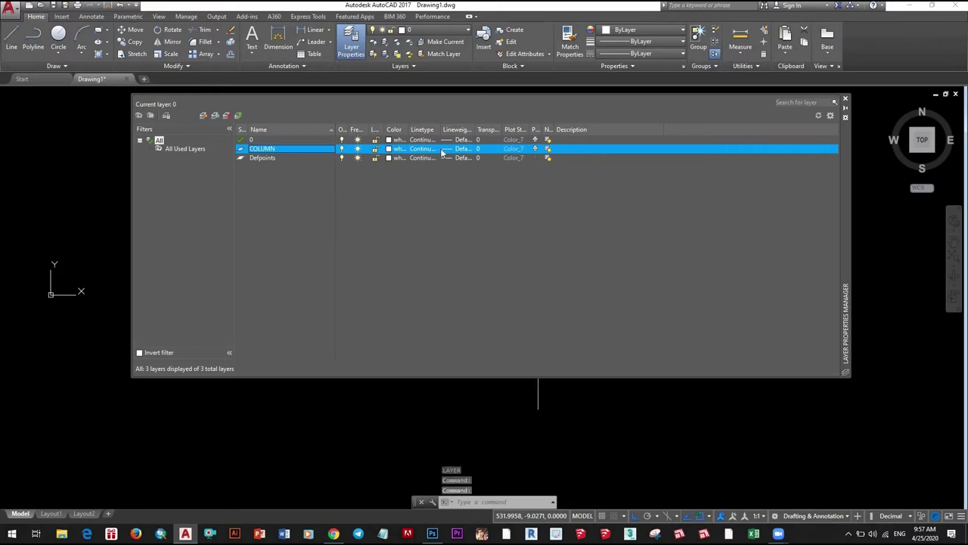
pyautogui.click(449, 154)
pyautogui.click(463, 280)
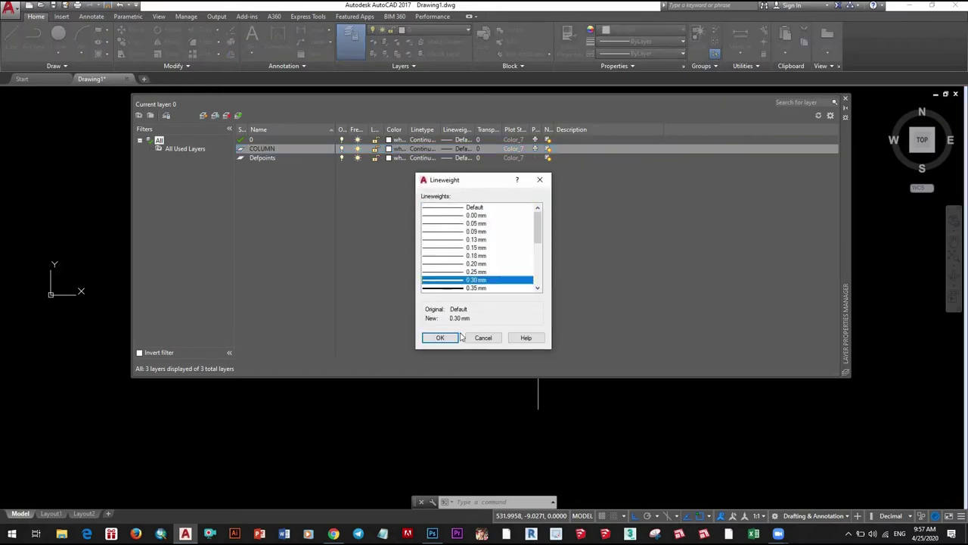
pyautogui.press('Return')
pyautogui.click(393, 148)
pyautogui.write('230')
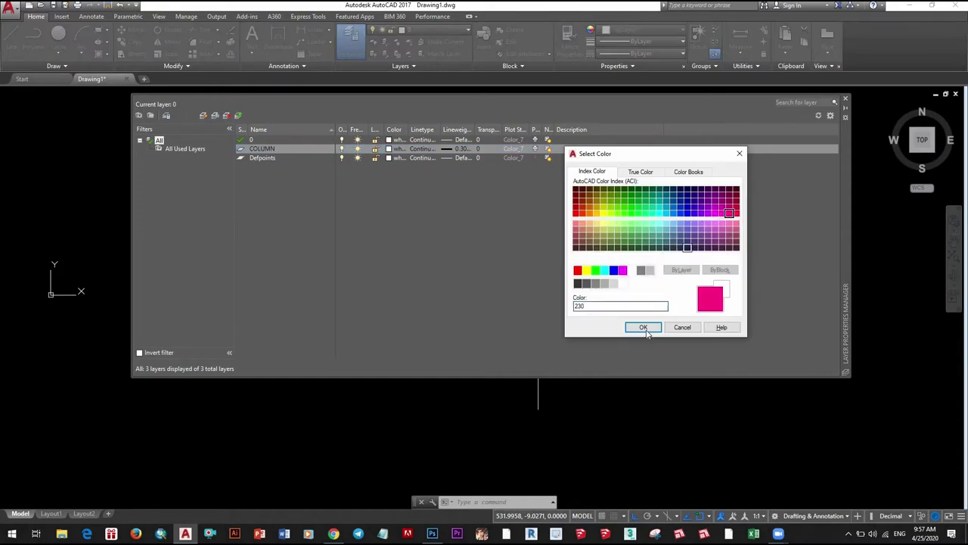
pyautogui.press('Return')
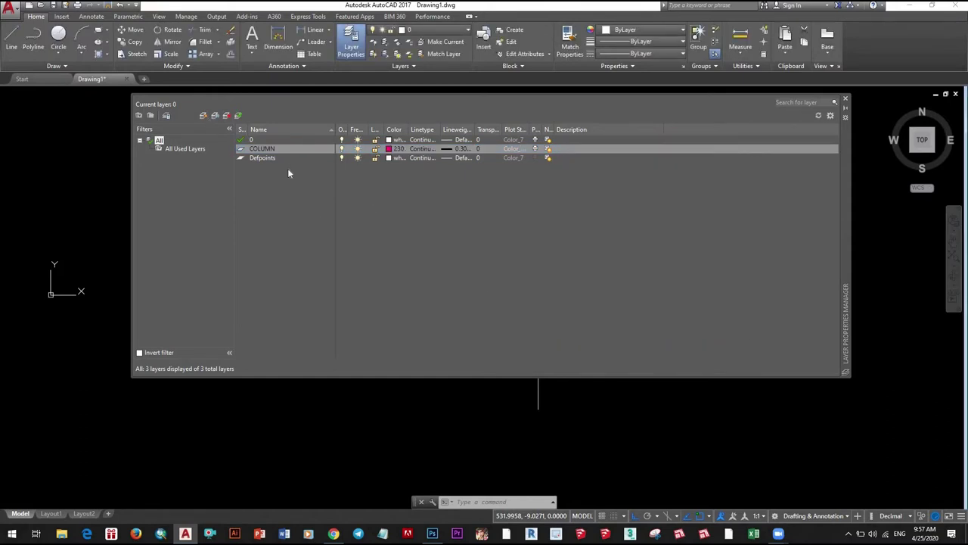
pyautogui.hotkey('alt', 'n')
# - Name the new layer WALL with 0.30 mm lineweight and green colour 90
pyautogui.write('WALL')
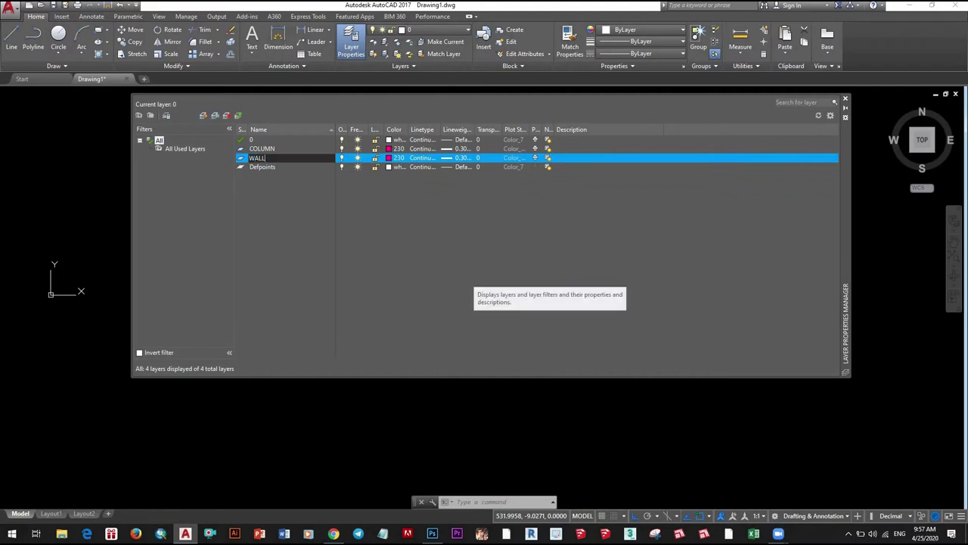
pyautogui.click(456, 157)
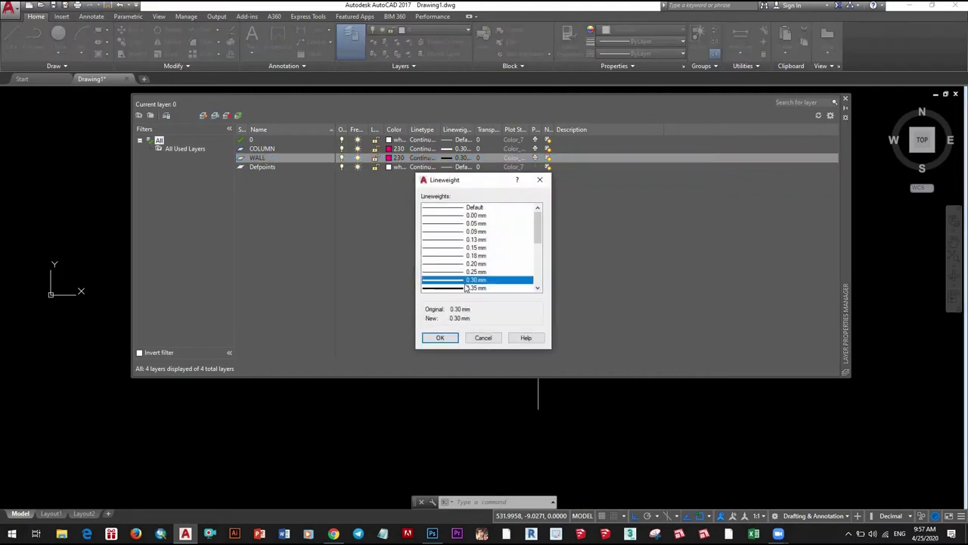
pyautogui.click(454, 339)
pyautogui.click(394, 157)
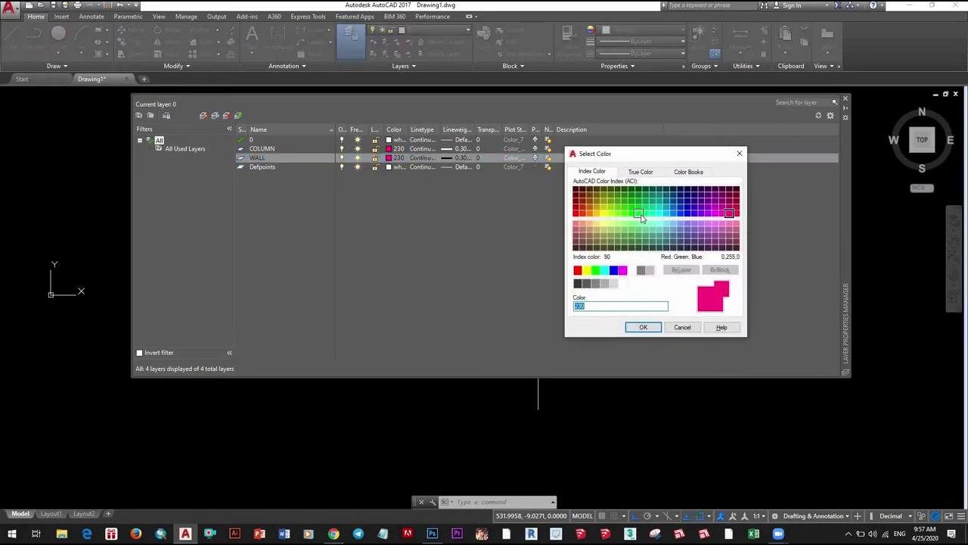
pyautogui.click(644, 327)
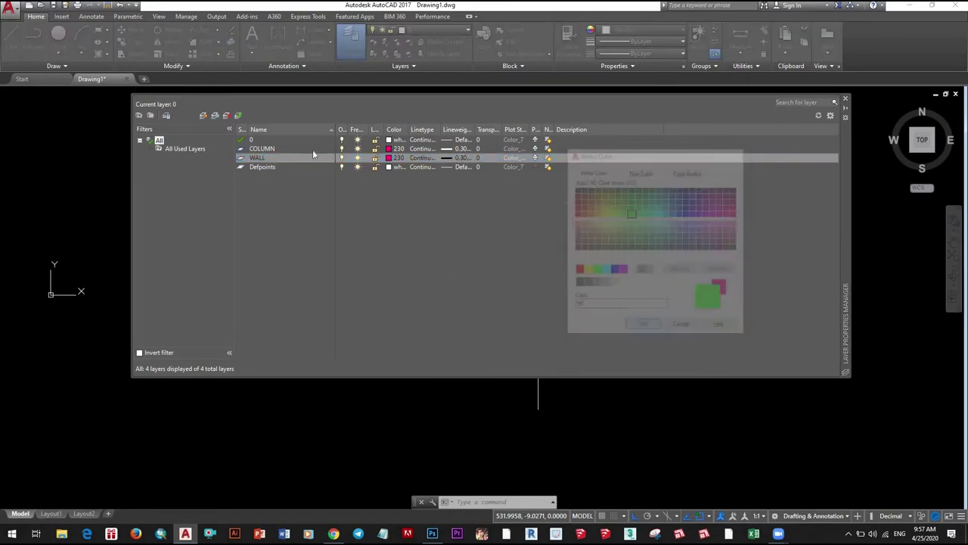
# - Add a HATCH layer with 0.00 mm lineweight and grey colour 252
pyautogui.click(203, 115)
pyautogui.write('HATCH')
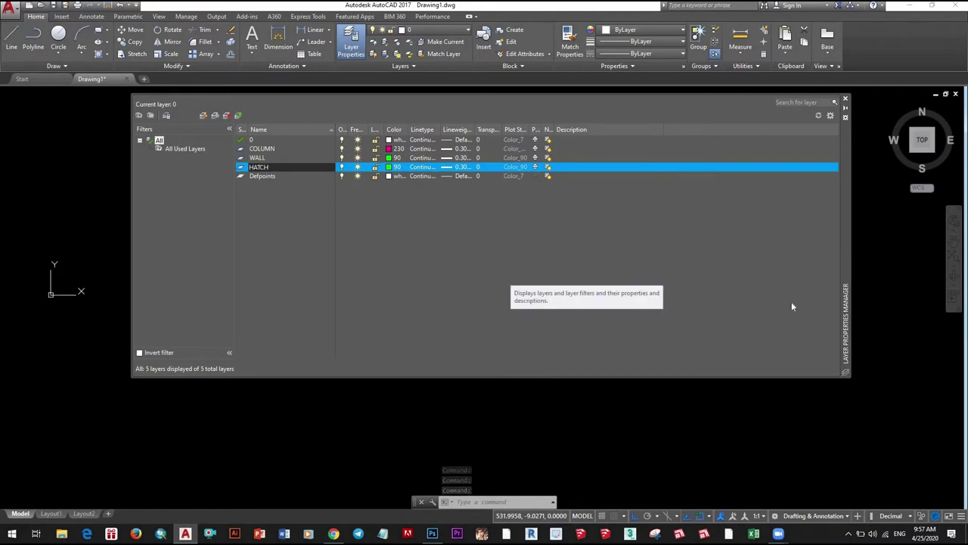
pyautogui.click(455, 166)
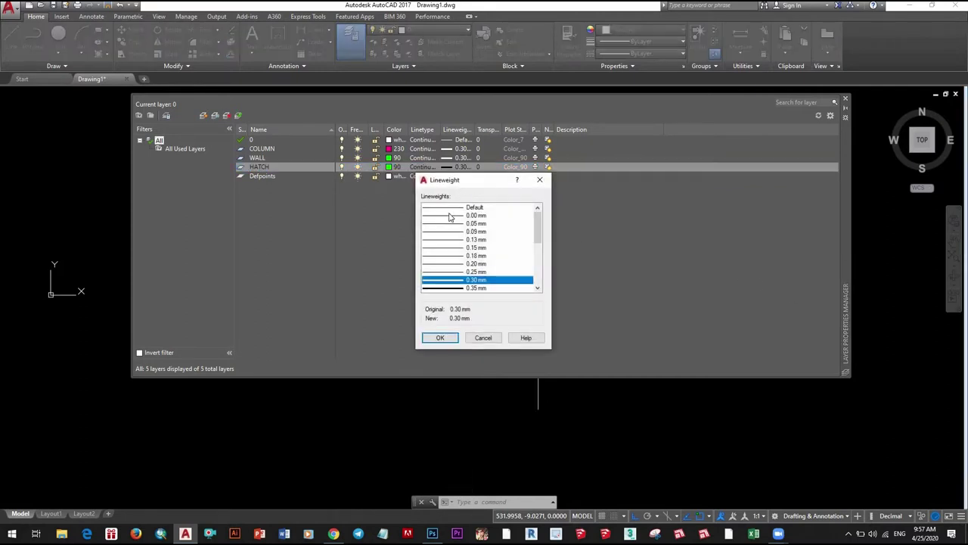
pyautogui.press('Return')
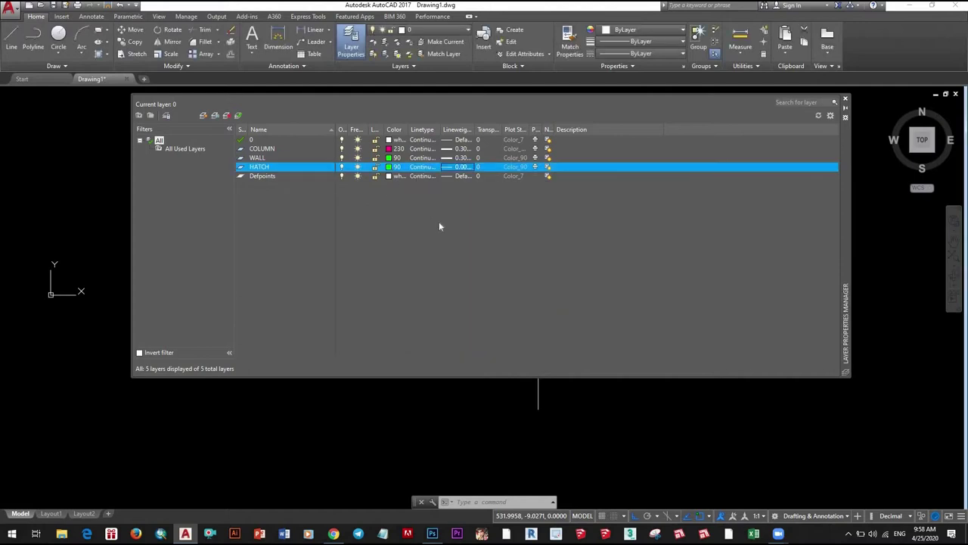
pyautogui.click(394, 166)
pyautogui.click(595, 283)
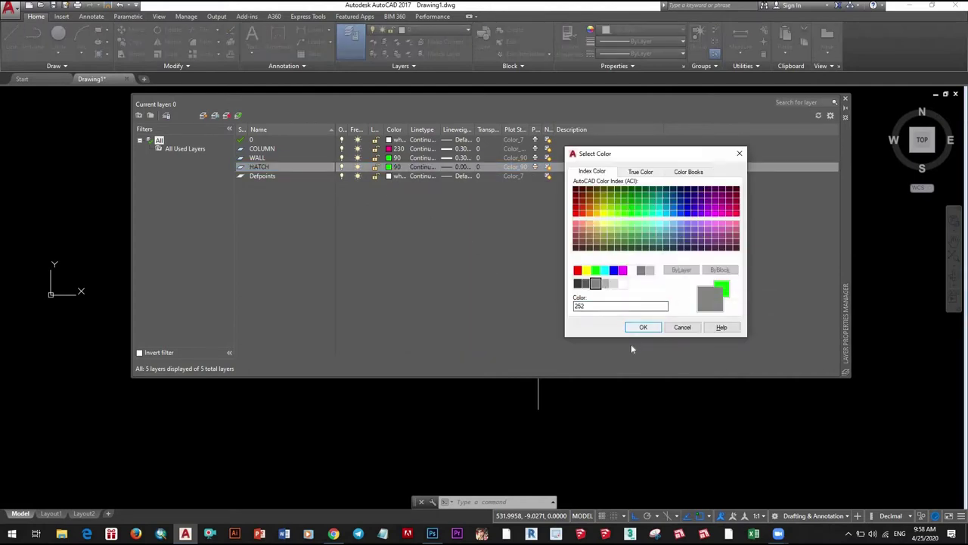
pyautogui.click(641, 327)
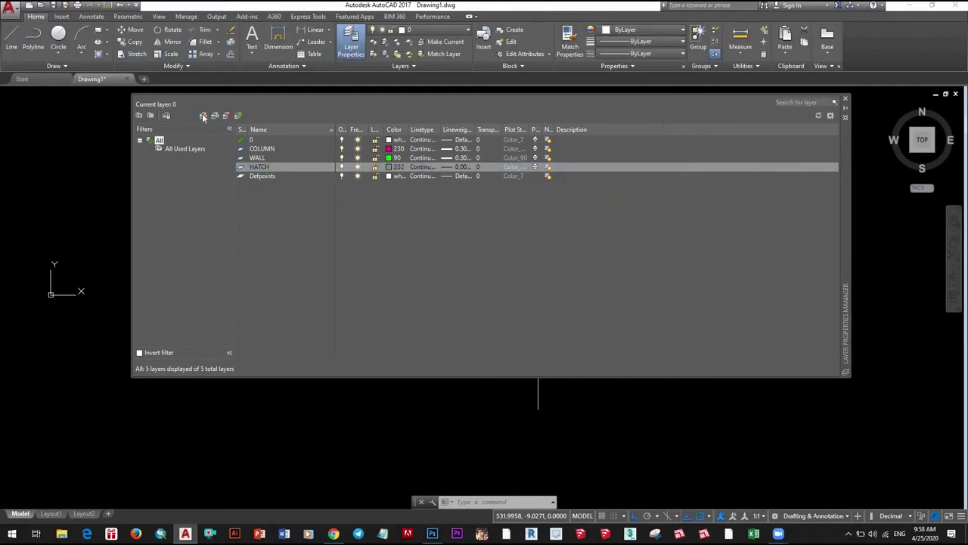
# - Add SYMBOL and VIEW LINE layers, both in grey 252
pyautogui.hotkey('alt', 'n')
pyautogui.write('SV')
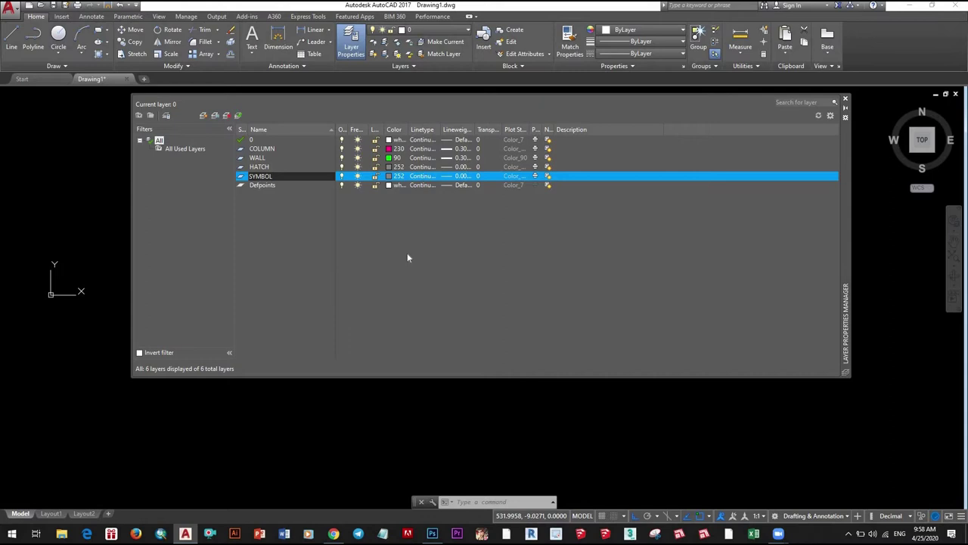
pyautogui.press('Return')
pyautogui.hotkey('alt', 'n')
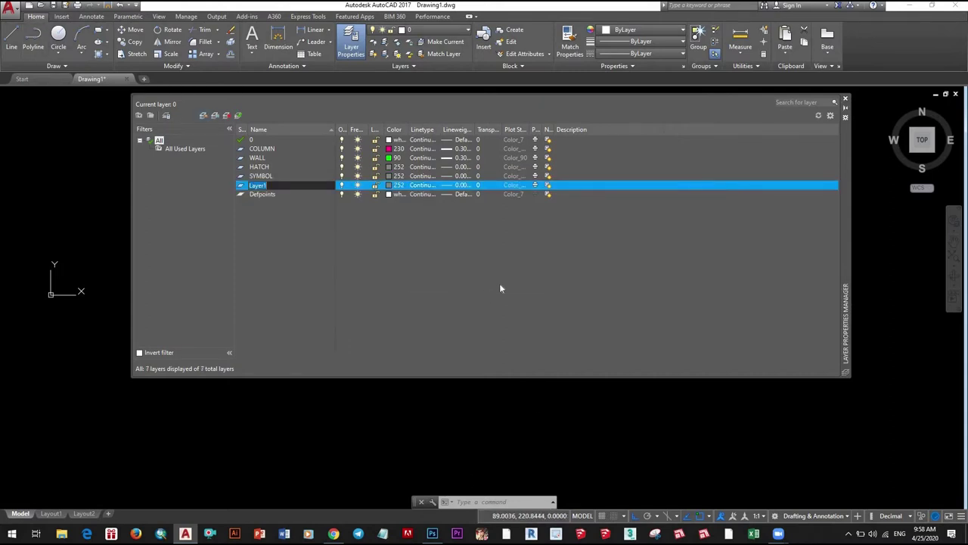
pyautogui.write('VIEW LINE')
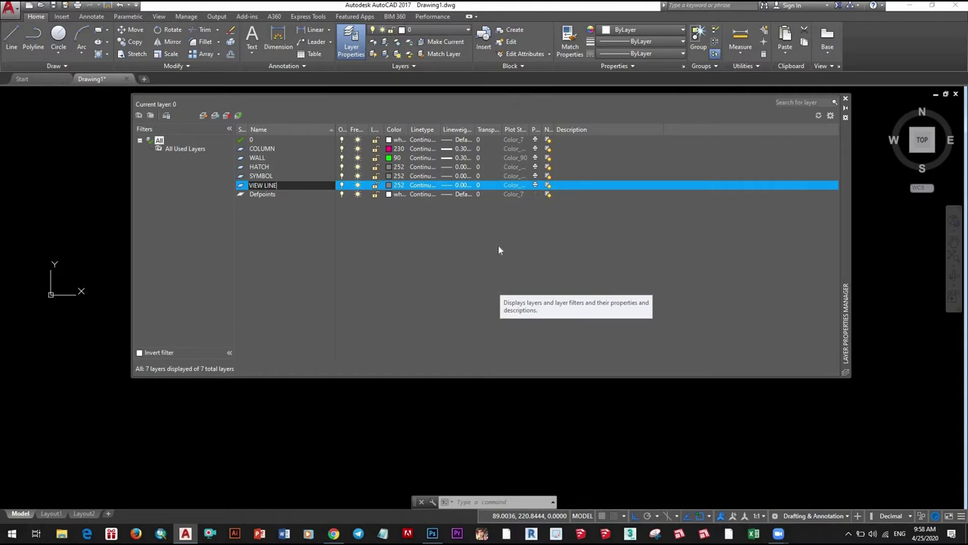
pyautogui.press('Return')
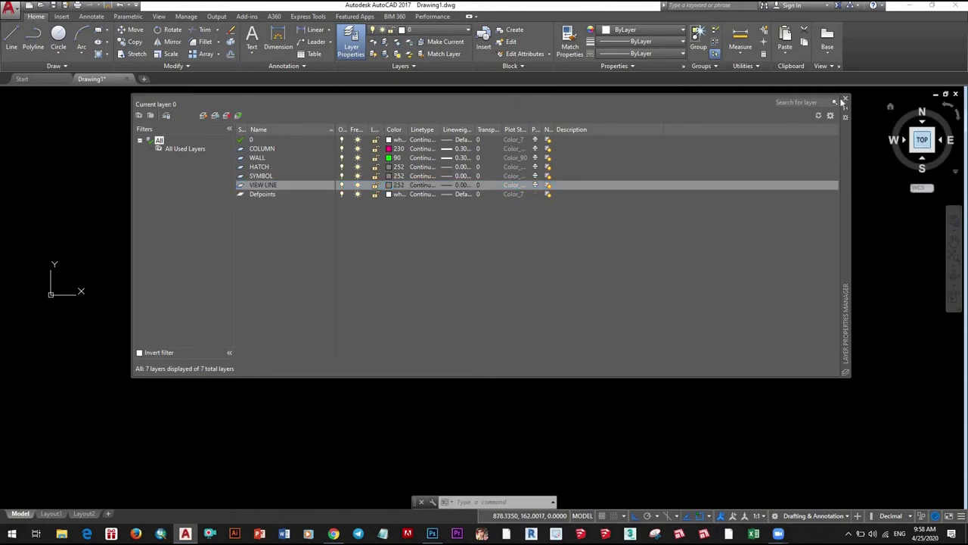
# - Move the square outline onto the COLUMN layer
pyautogui.click(845, 99)
pyautogui.click(409, 165)
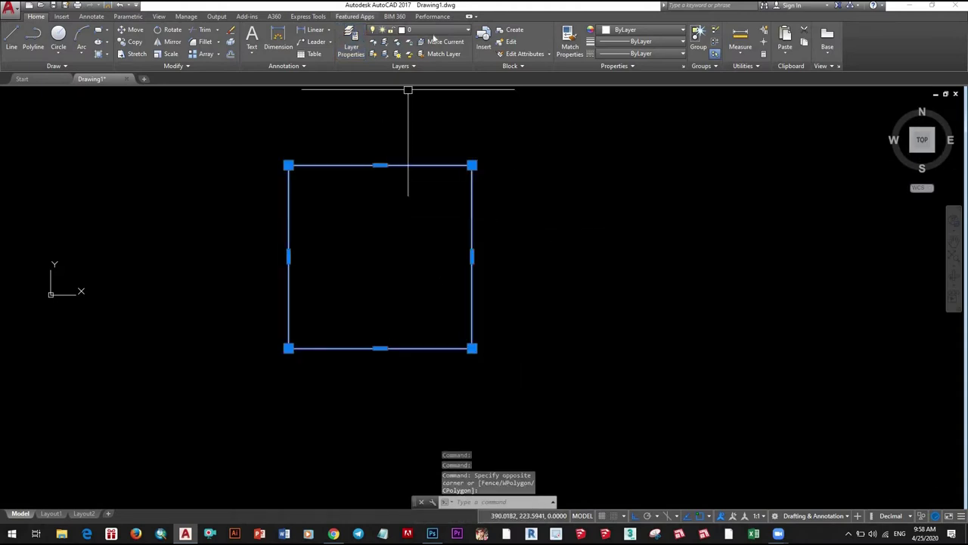
pyautogui.click(424, 30)
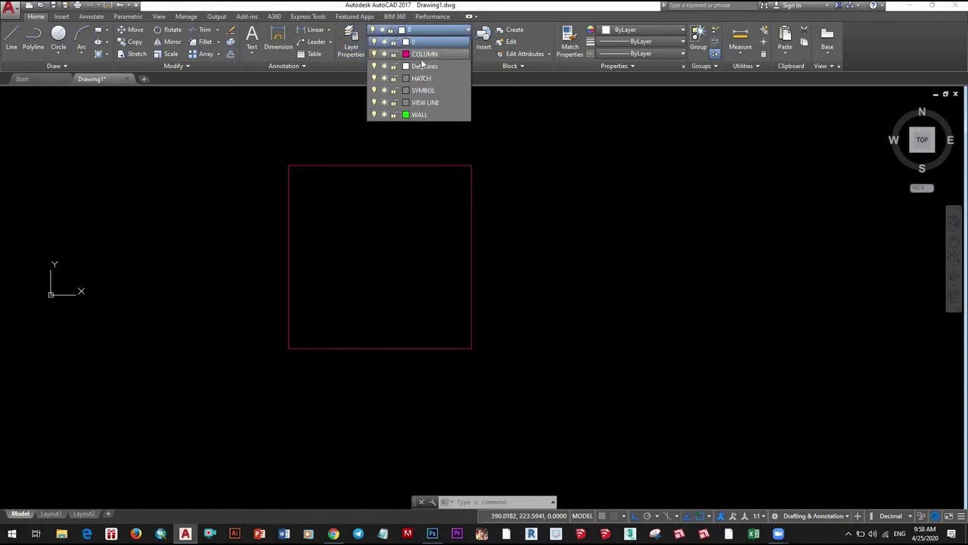
pyautogui.click(423, 55)
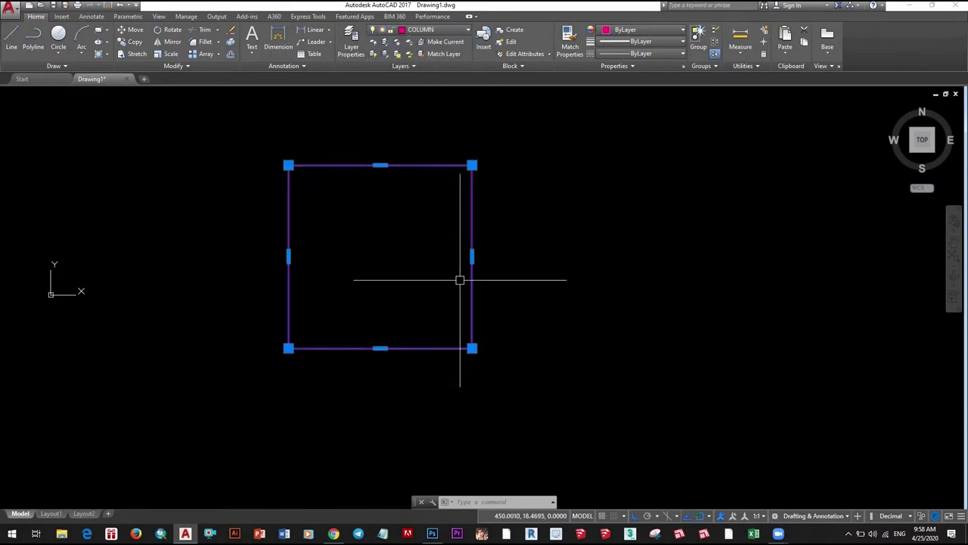
pyautogui.moveTo(460, 280); pyautogui.dragTo(436, 283, button='middle')
pyautogui.press('Escape')
pyautogui.moveTo(479, 294); pyautogui.dragTo(438, 257)
pyautogui.press('Escape')
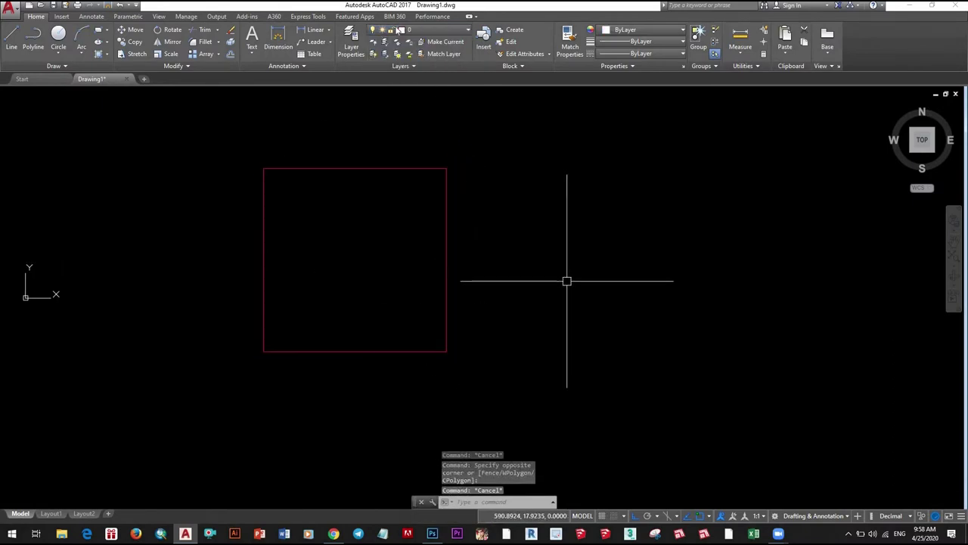
# - Make HATCH the current layer and start the H hatch command
pyautogui.click(437, 30)
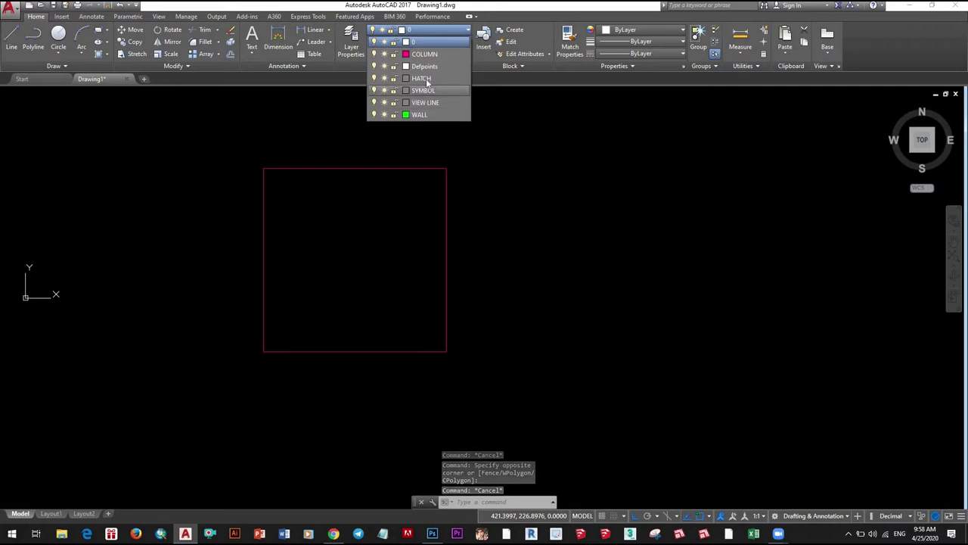
pyautogui.click(421, 79)
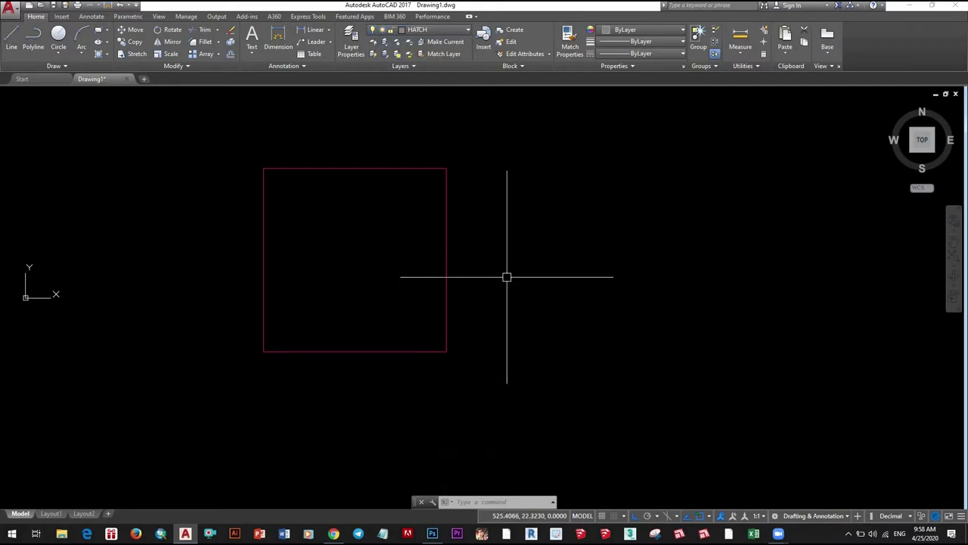
pyautogui.write('h')
pyautogui.press('Return')
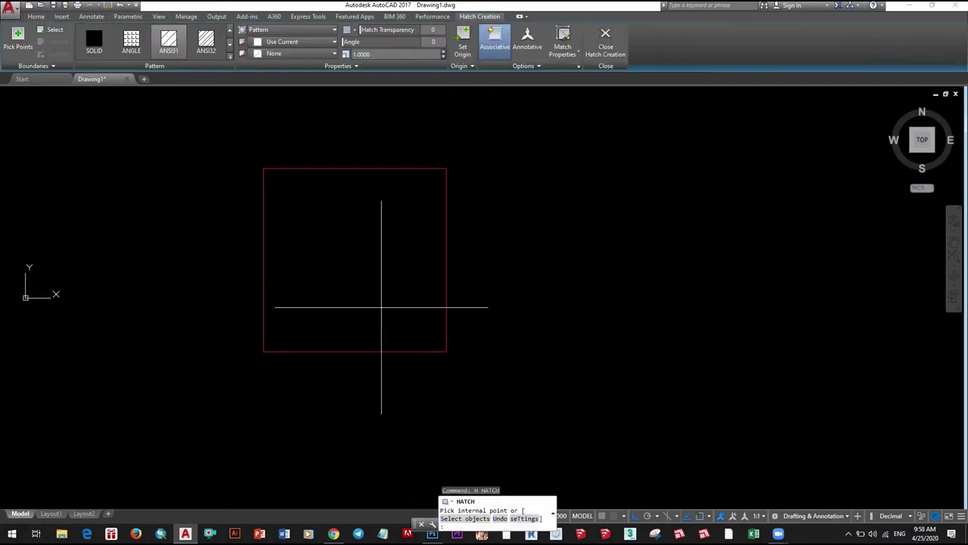
# - Hatch the square's interior and select the new hatch
pyautogui.click(368, 283)
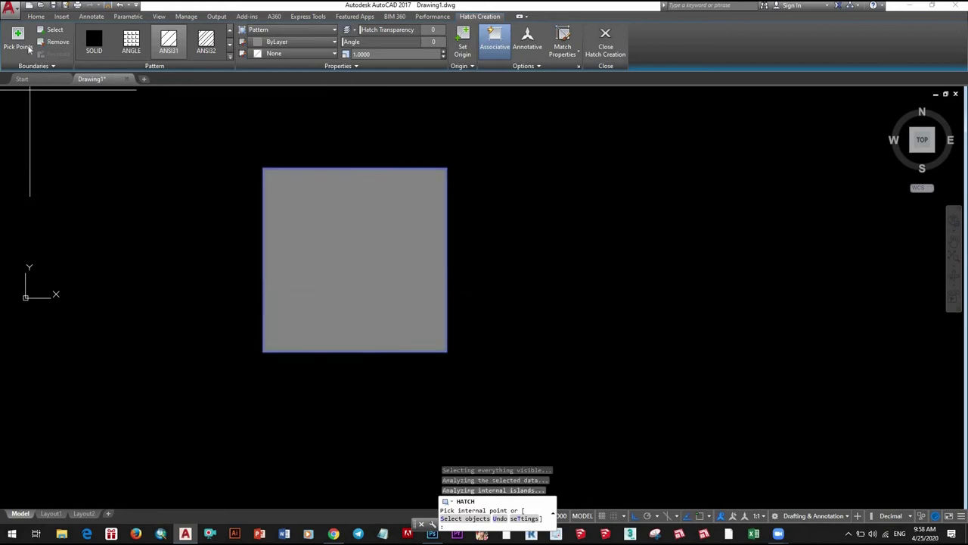
pyautogui.press('Escape')
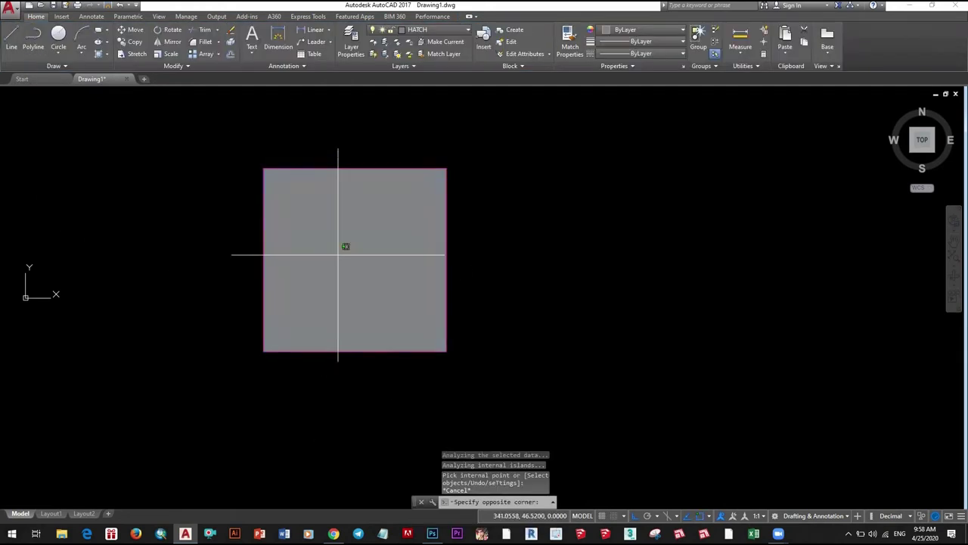
pyautogui.click(338, 255)
pyautogui.click(90, 16)
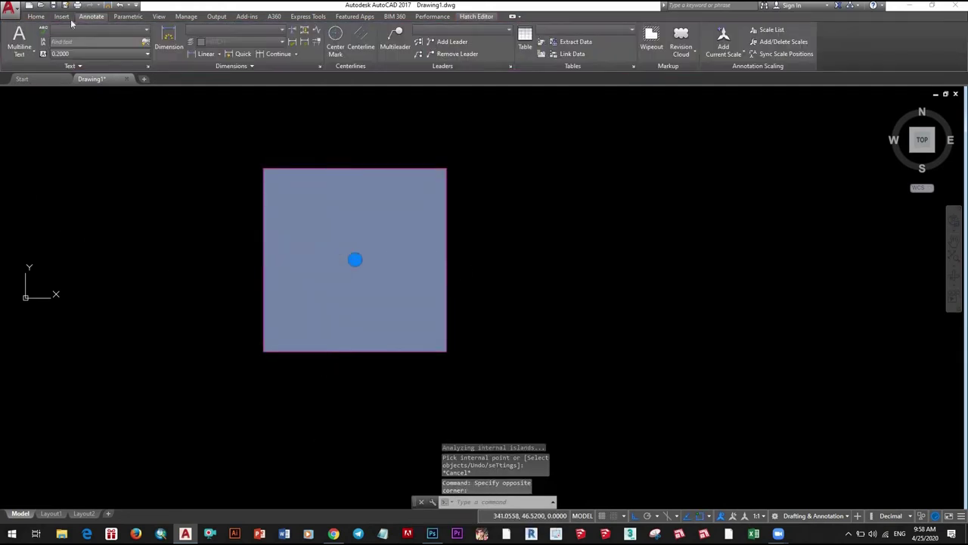
pyautogui.click(35, 16)
pyautogui.click(61, 16)
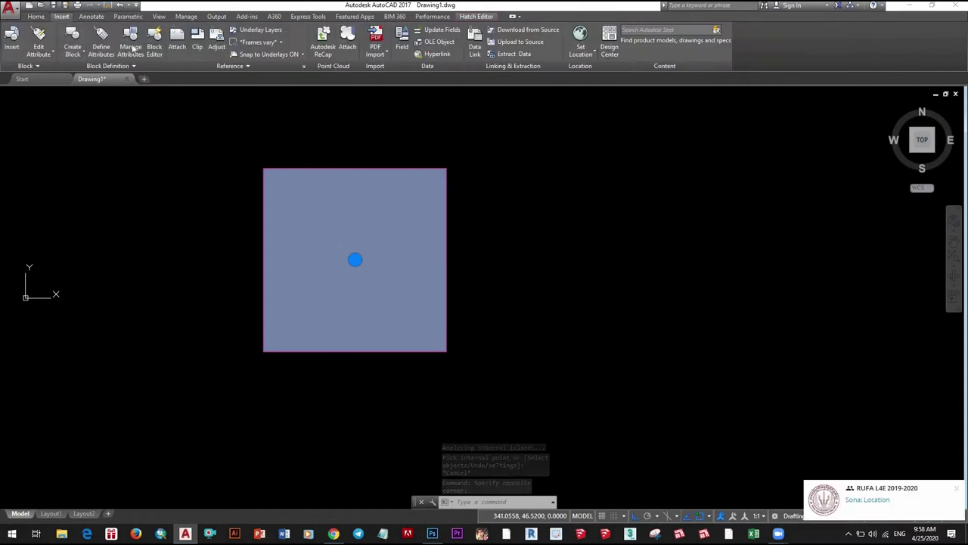
pyautogui.click(91, 15)
pyautogui.click(128, 16)
pyautogui.click(159, 16)
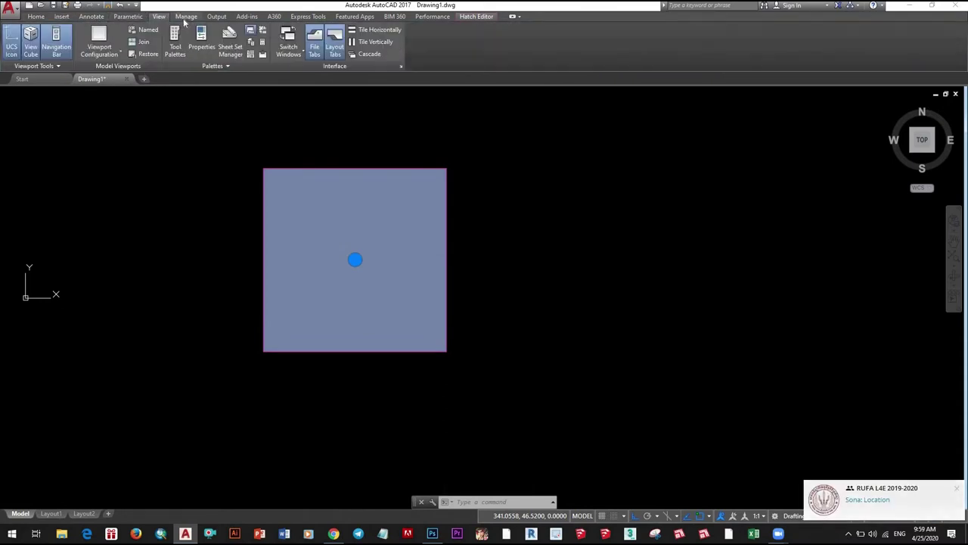
pyautogui.click(186, 16)
# - Change the hatch pattern to AR-CONC concrete
pyautogui.click(476, 16)
pyautogui.click(168, 42)
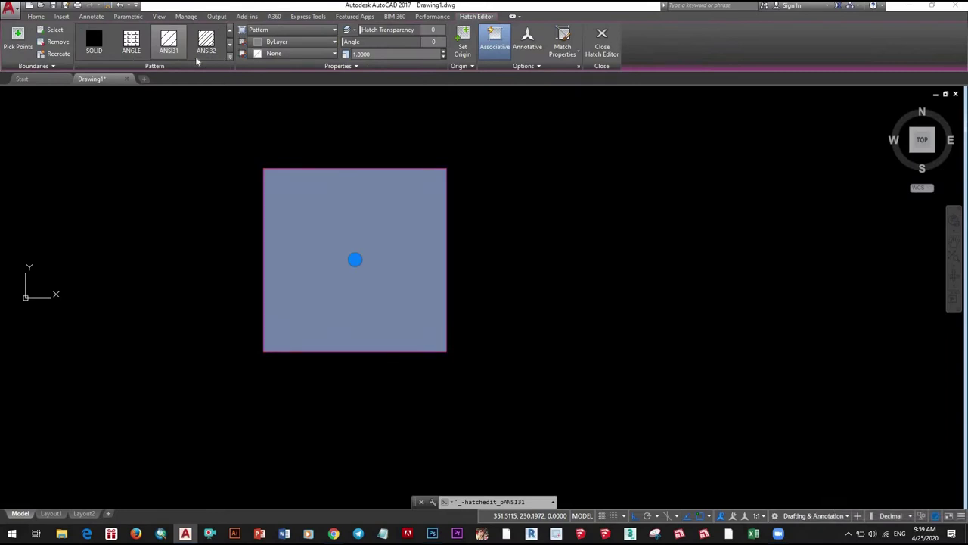
pyautogui.click(230, 60)
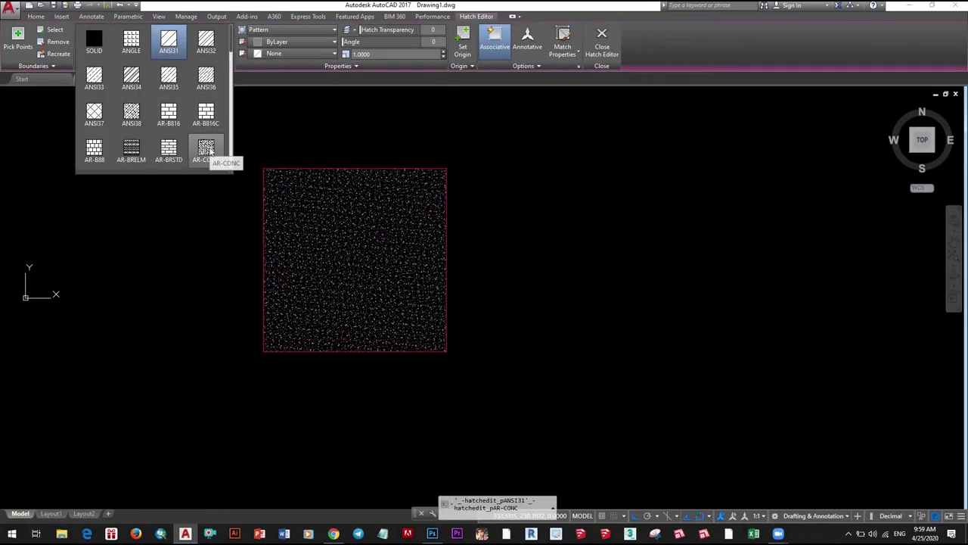
pyautogui.click(208, 150)
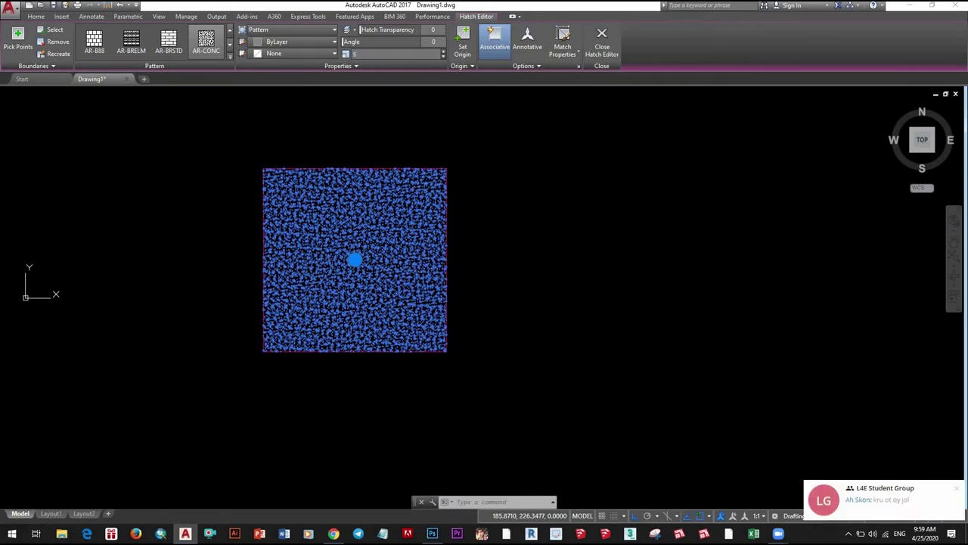
pyautogui.press('Escape')
pyautogui.scroll(-8, 486, 318)
# - Select the hatch and square outline and convert them into a column block
pyautogui.scroll(5, 371, 361)
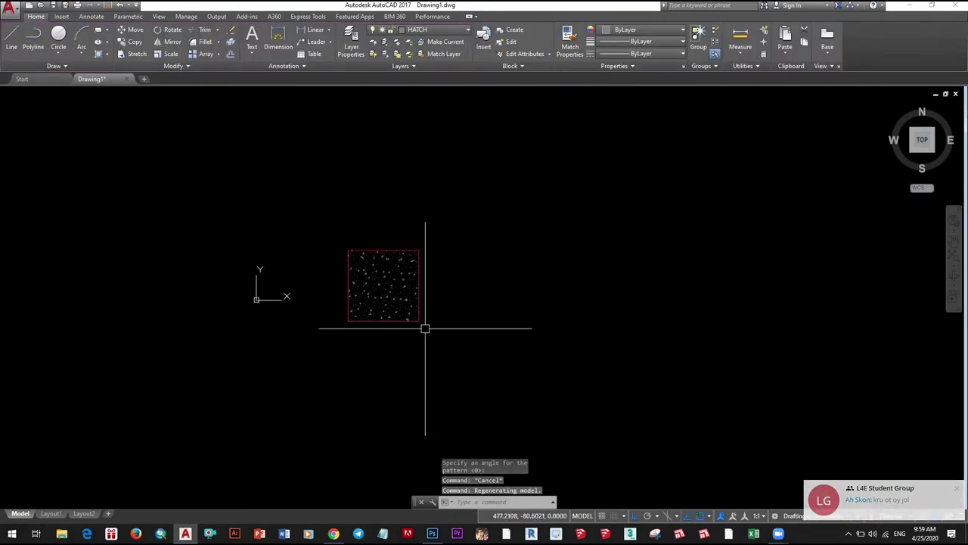
pyautogui.hotkey('ctrl', 'a')
pyautogui.scroll(4, 492, 333)
pyautogui.write('b')
pyautogui.press('Return')
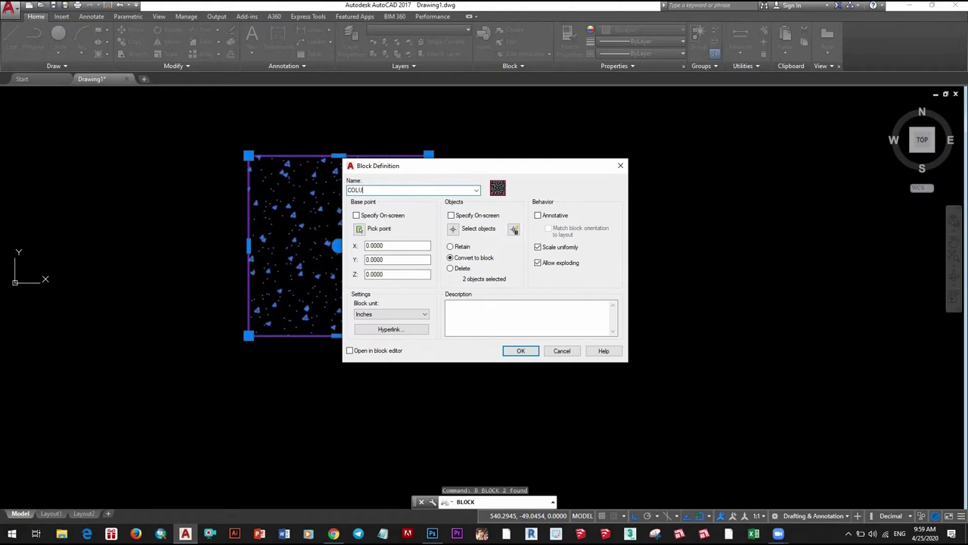
pyautogui.click(520, 350)
pyautogui.scroll(-5, 502, 325)
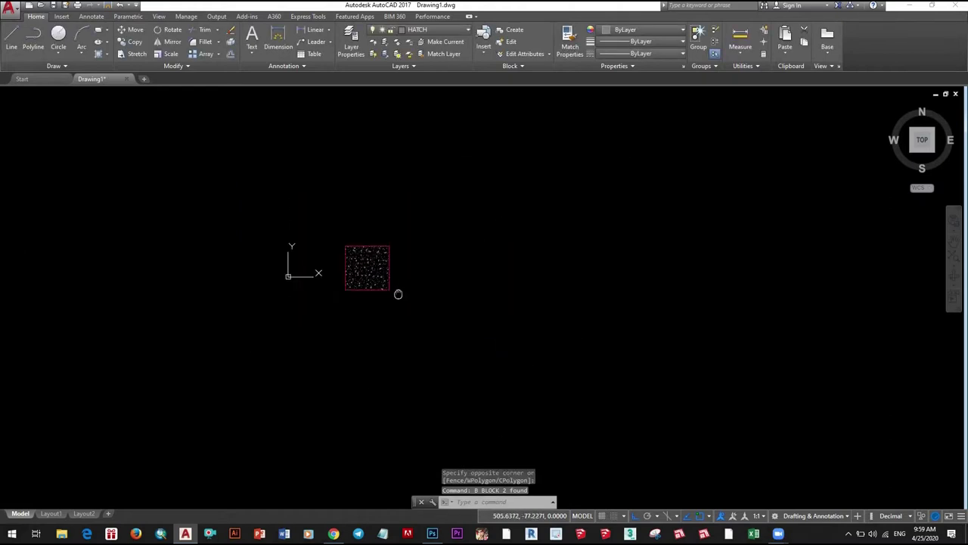
pyautogui.scroll(5, 396, 292)
pyautogui.click(395, 307)
# - Copy the column block 3100 to the right from its bottom midpoint
pyautogui.click(423, 286)
pyautogui.write('co')
pyautogui.press('Return')
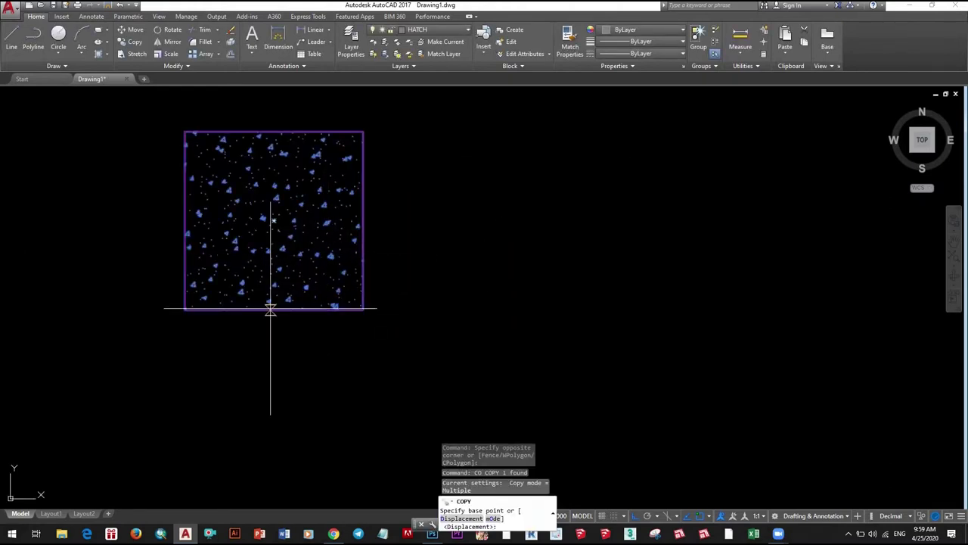
pyautogui.click(273, 308)
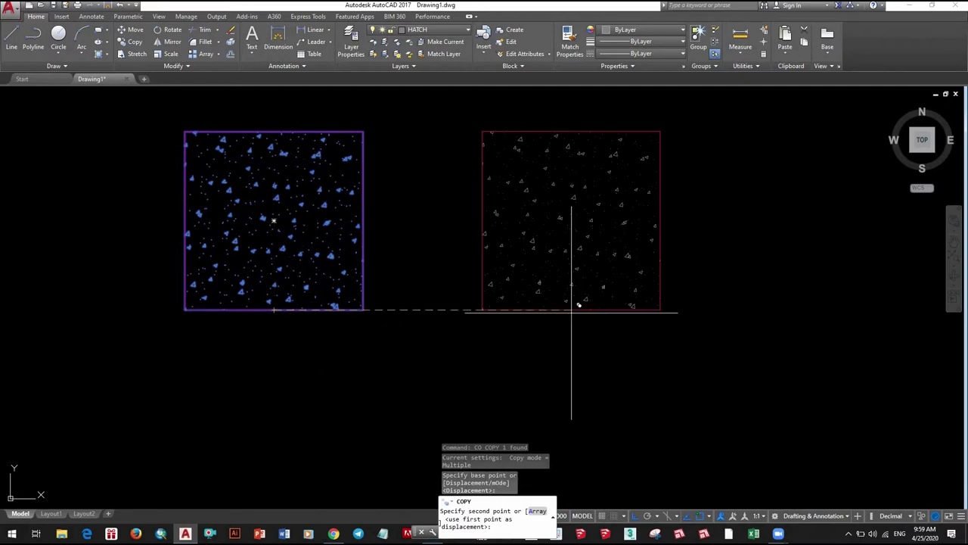
pyautogui.write('3100')
pyautogui.press('Return')
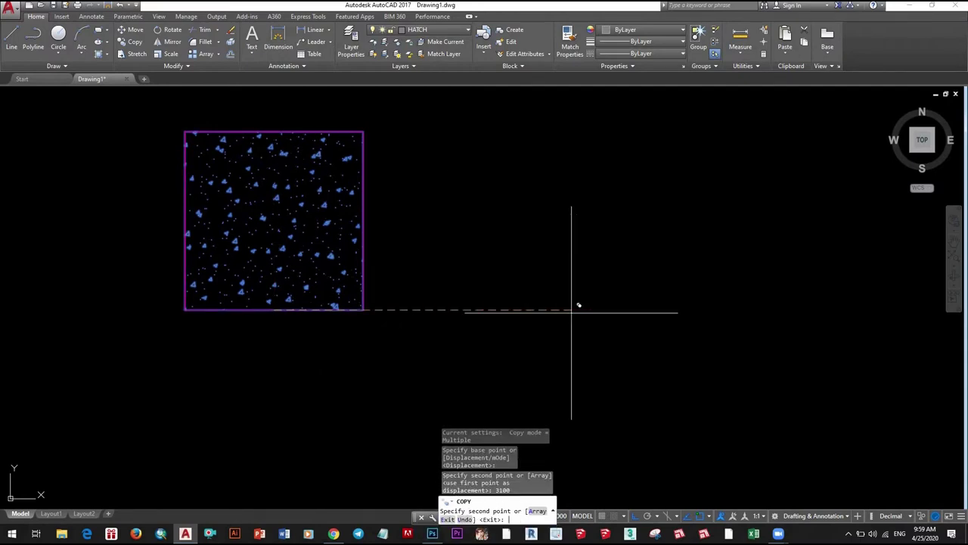
pyautogui.scroll(-3, 573, 313)
pyautogui.scroll(-3, 432, 320)
pyautogui.press('Escape')
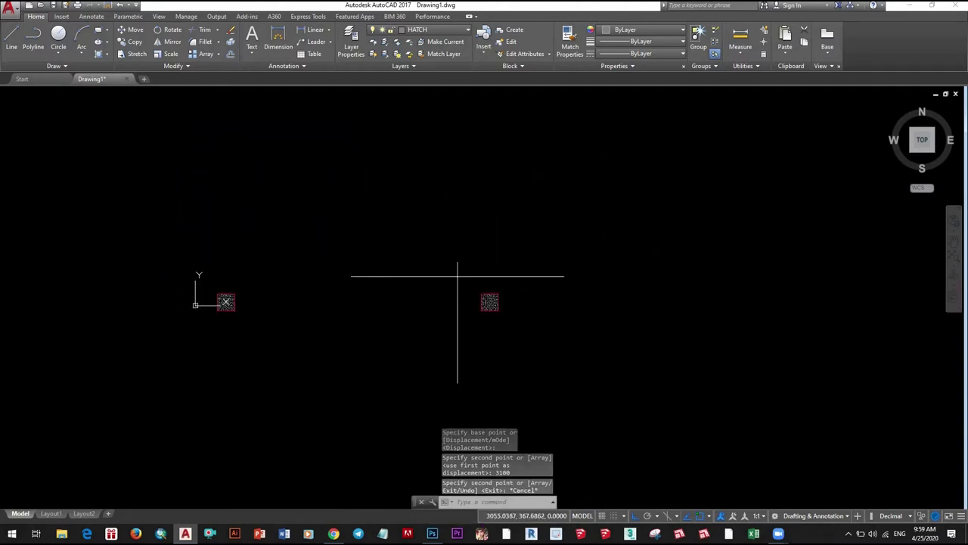
# - Copy the new column a further 5000 to the right
pyautogui.click(490, 303)
pyautogui.scroll(5, 505, 314)
pyautogui.write('co')
pyautogui.press('Return')
pyautogui.click(465, 305)
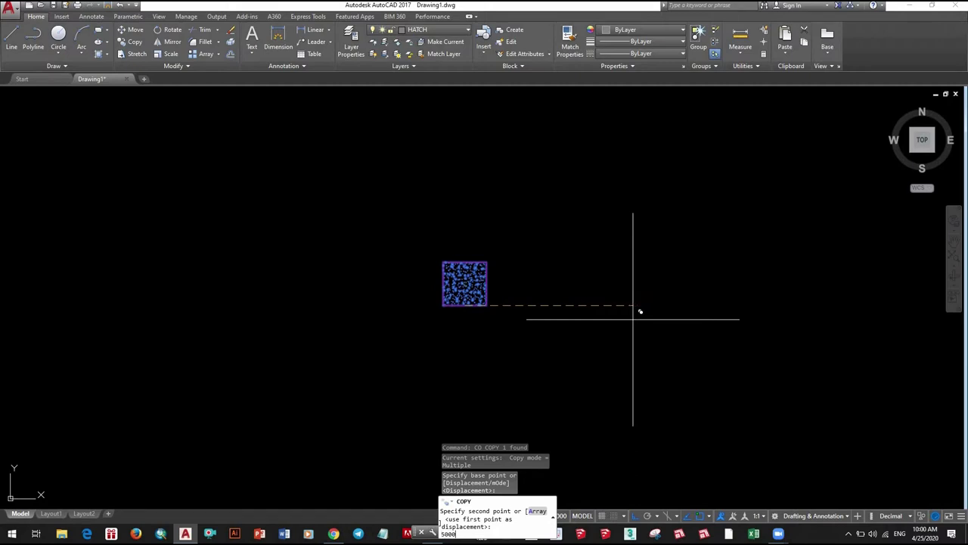
pyautogui.press('Return')
pyautogui.scroll(-3, 628, 303)
pyautogui.scroll(-3, 466, 318)
pyautogui.press('Escape')
pyautogui.scroll(2, 486, 330)
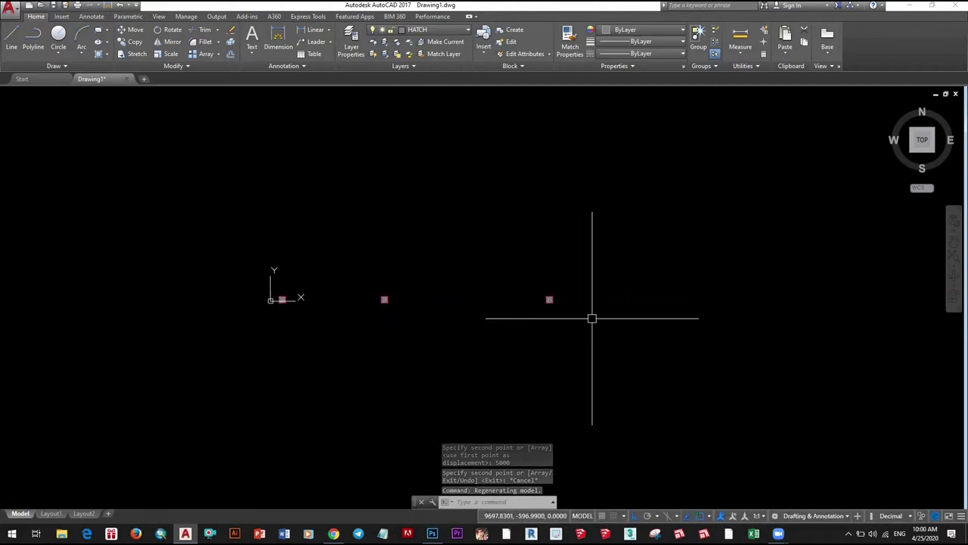
pyautogui.click(369, 274)
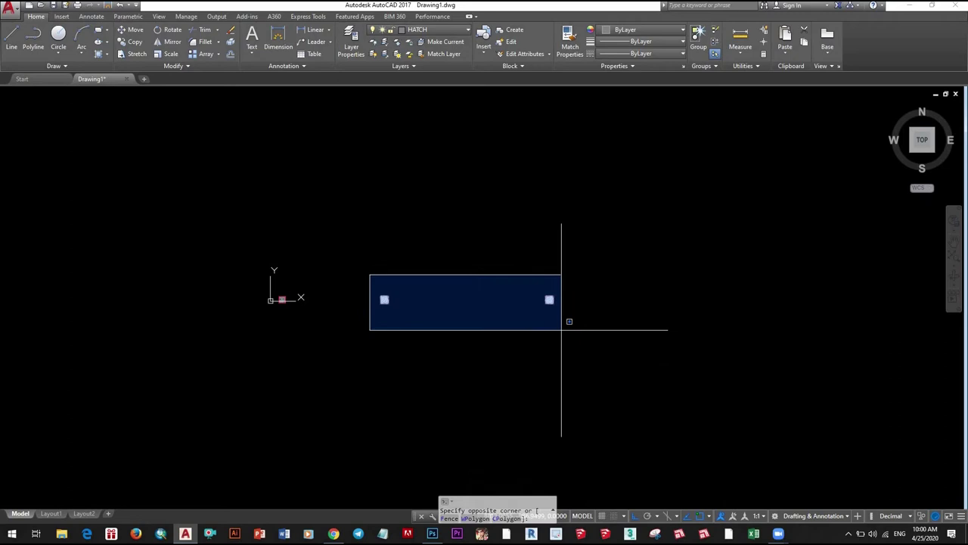
# - Copy the two right-hand columns 3900 units down
pyautogui.click(561, 330)
pyautogui.write('co')
pyautogui.press('Return')
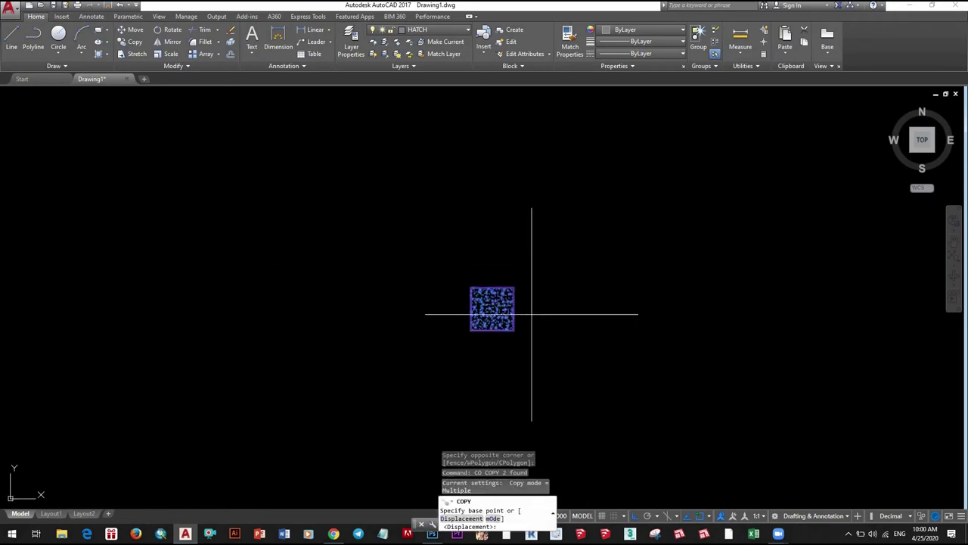
pyautogui.click(514, 309)
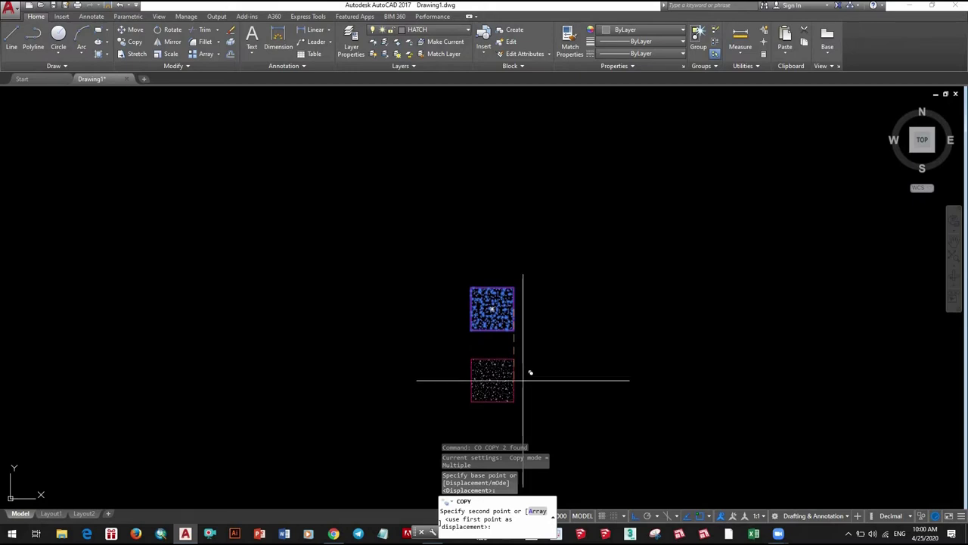
pyautogui.write('3900')
pyautogui.press('Return')
pyautogui.scroll(-2, 533, 302)
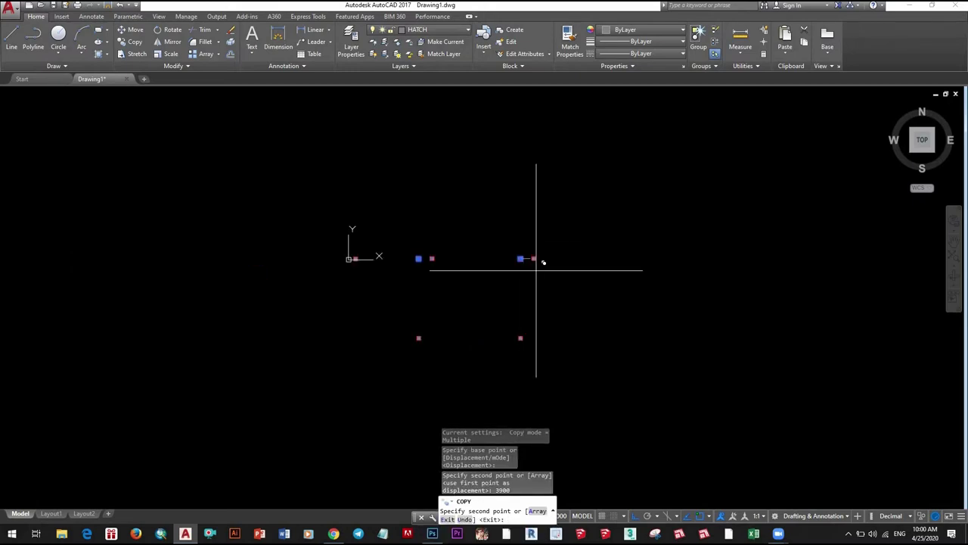
pyautogui.press('Escape')
pyautogui.scroll(2, 419, 227)
# - Copy the three-column top row 2100 units up, then select the new row
pyautogui.click(251, 212)
pyautogui.click(680, 329)
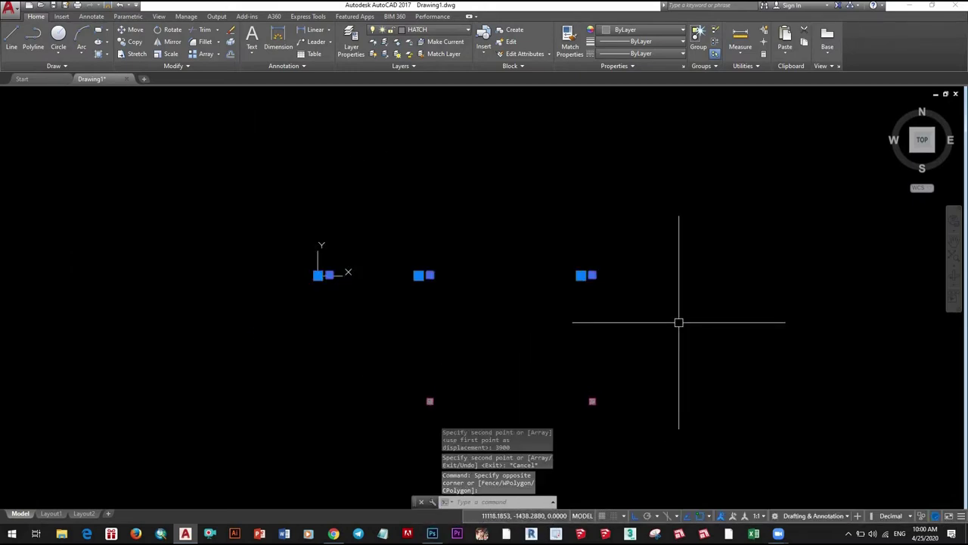
pyautogui.write('co')
pyautogui.press('Return')
pyautogui.scroll(3, 591, 277)
pyautogui.scroll(2, 585, 241)
pyautogui.click(585, 241)
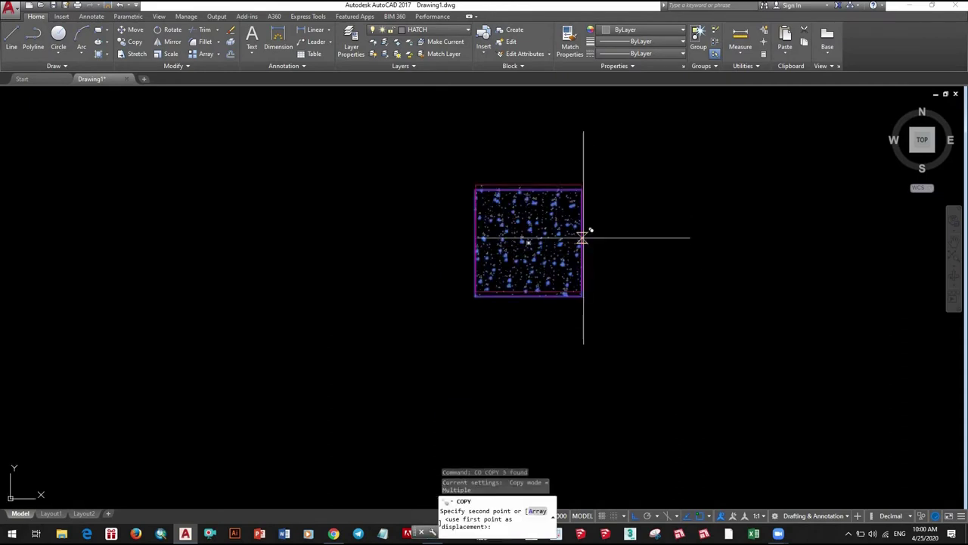
pyautogui.scroll(-3, 584, 250)
pyautogui.scroll(-2, 584, 295)
pyautogui.write('2100')
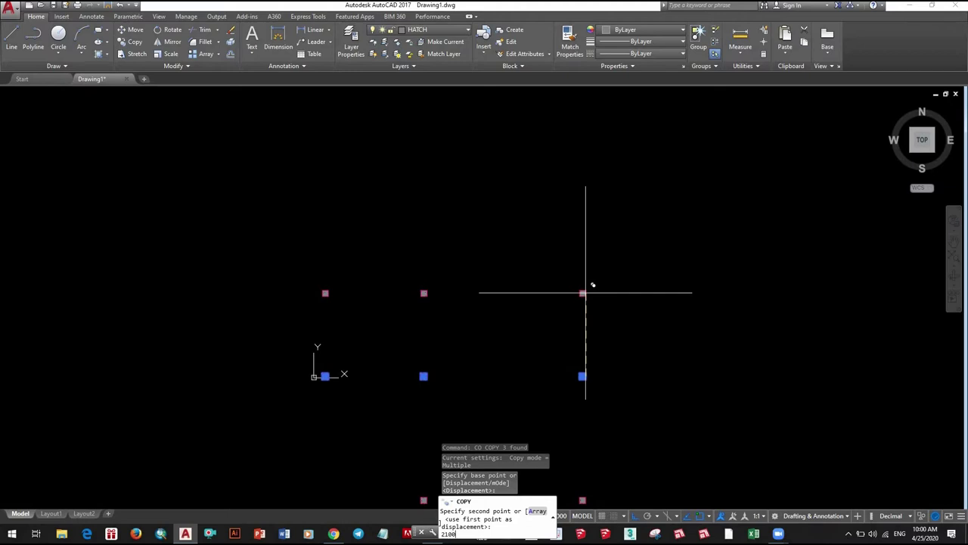
pyautogui.press('Return')
pyautogui.press('Escape')
pyautogui.click(261, 260)
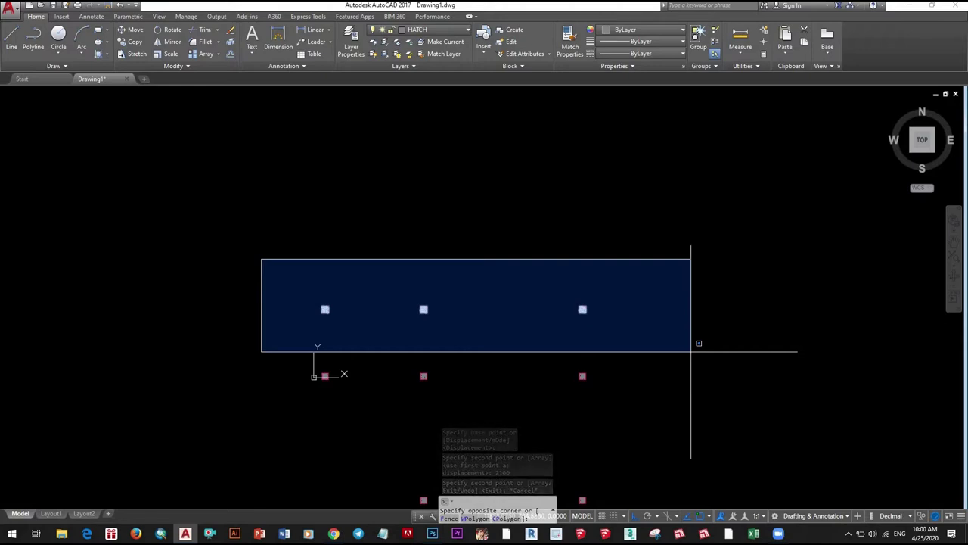
pyautogui.click(688, 347)
pyautogui.write('CO')
# - Copy the selected column row 2400 units up
pyautogui.press('Return')
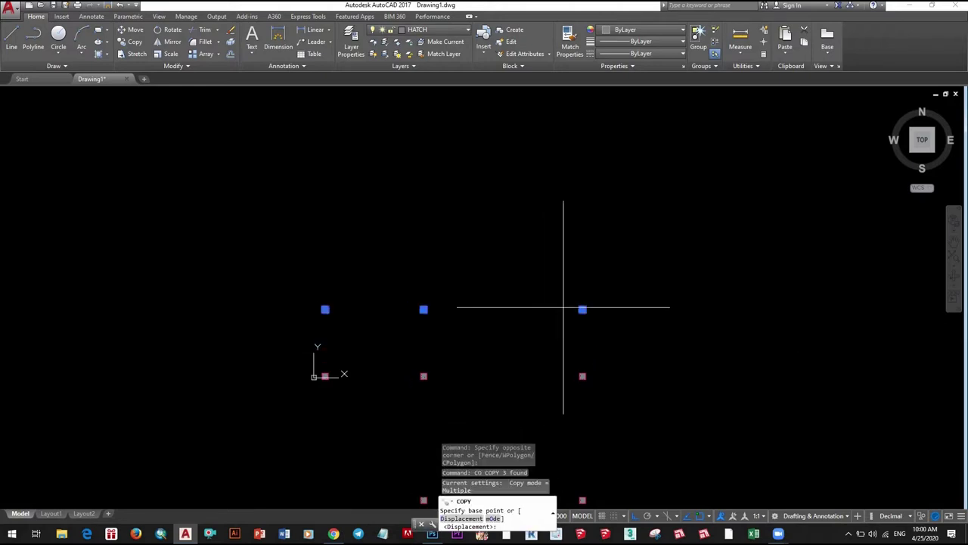
pyautogui.scroll(3, 700, 333)
pyautogui.click(692, 319)
pyautogui.write('2400')
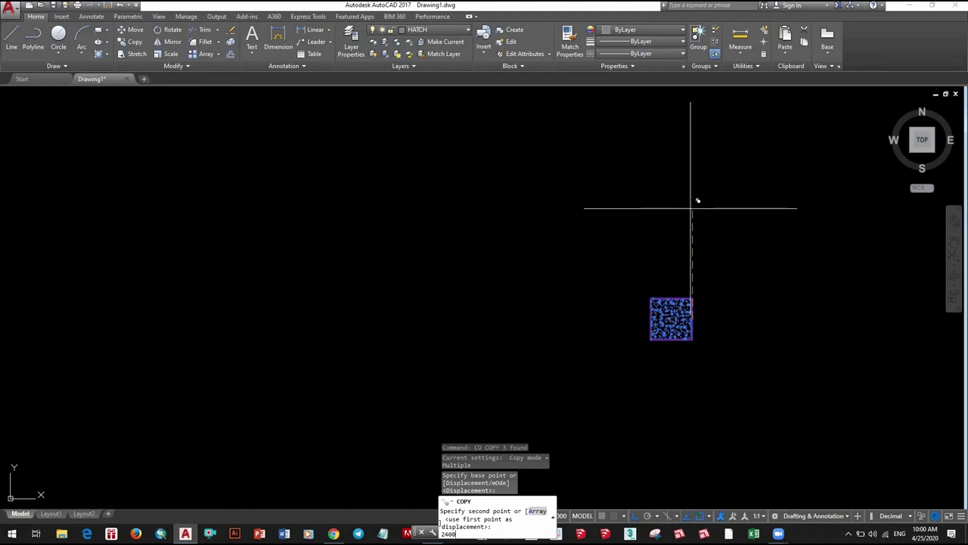
pyautogui.press('Return')
pyautogui.scroll(-3, 697, 201)
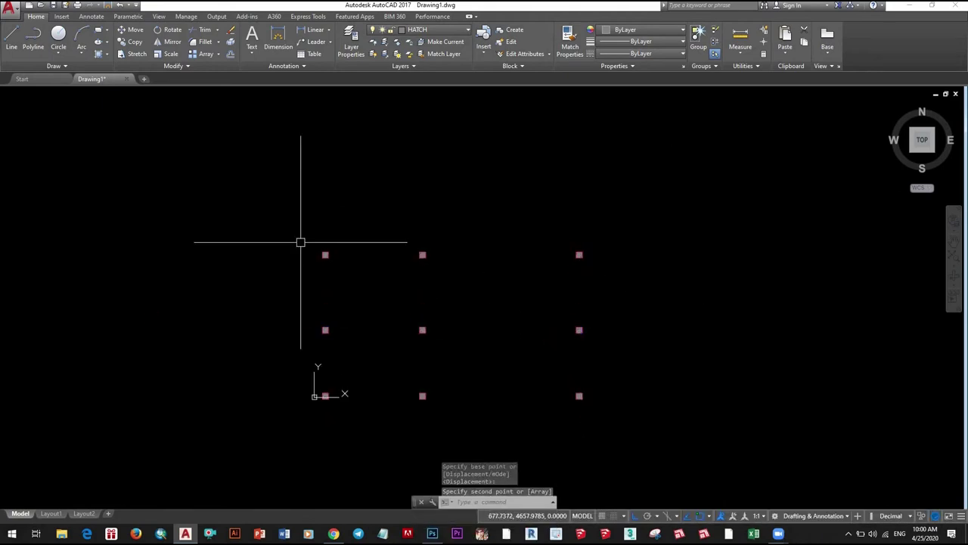
pyautogui.press('Escape')
# - Copy the new top row of three columns 3900 units further up
pyautogui.click(259, 205)
pyautogui.click(622, 274)
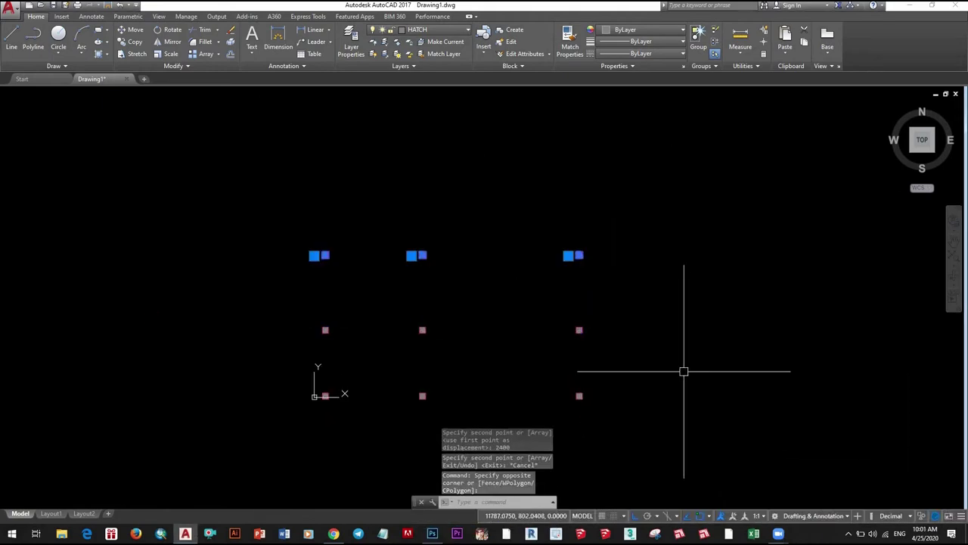
pyautogui.write('co')
pyautogui.press('Return')
pyautogui.scroll(5, 575, 318)
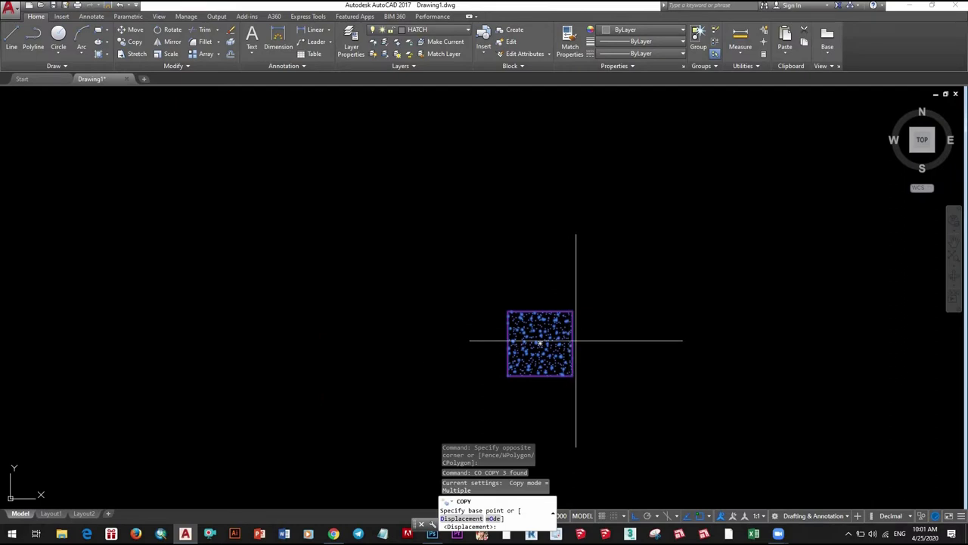
pyautogui.click(575, 341)
pyautogui.write('3')
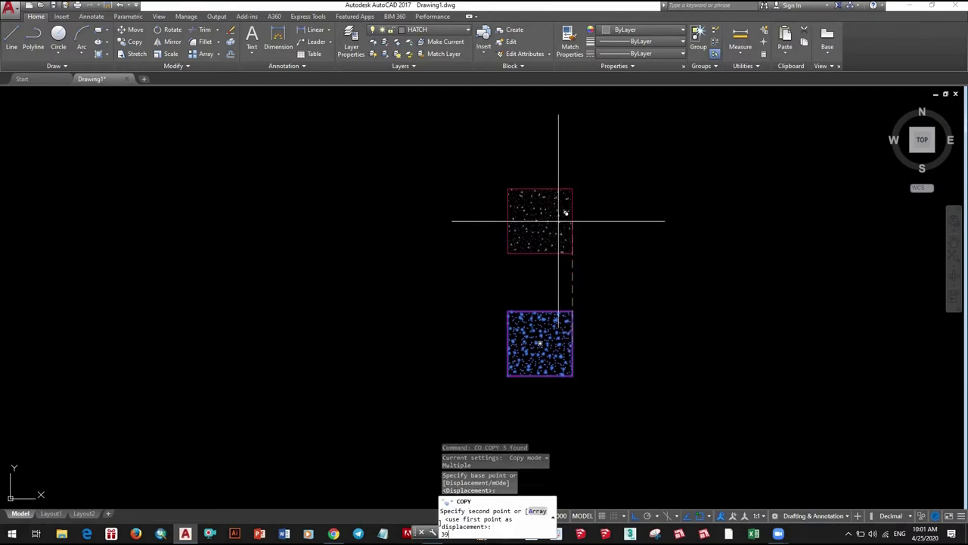
pyautogui.write('00')
pyautogui.press('Return')
pyautogui.scroll(-5, 601, 361)
pyautogui.press('Escape')
# - Select the three right-hand columns of the grid to copy them
pyautogui.scroll(-5, 483, 335)
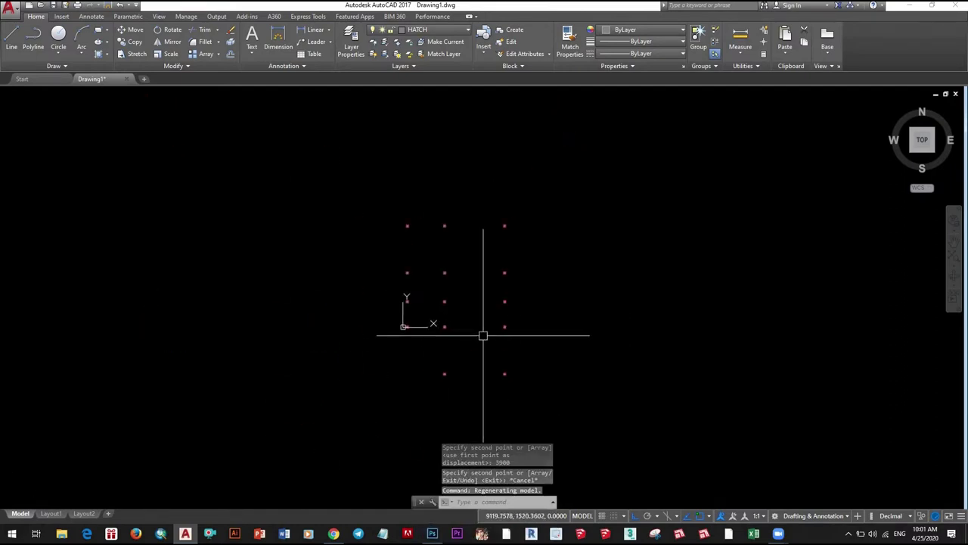
pyautogui.scroll(2, 484, 344)
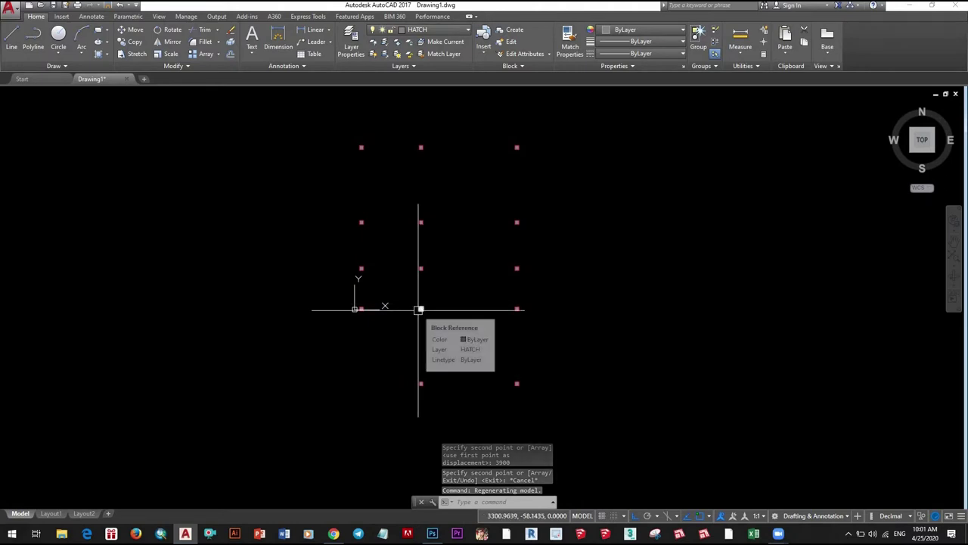
pyautogui.moveTo(462, 331); pyautogui.dragTo(447, 333, button='middle')
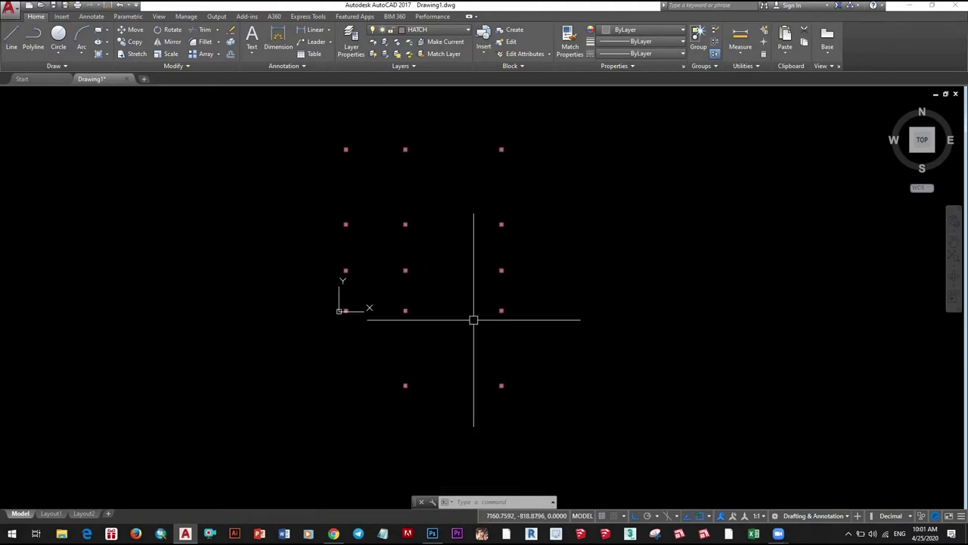
pyautogui.moveTo(471, 338); pyautogui.dragTo(453, 347, button='middle')
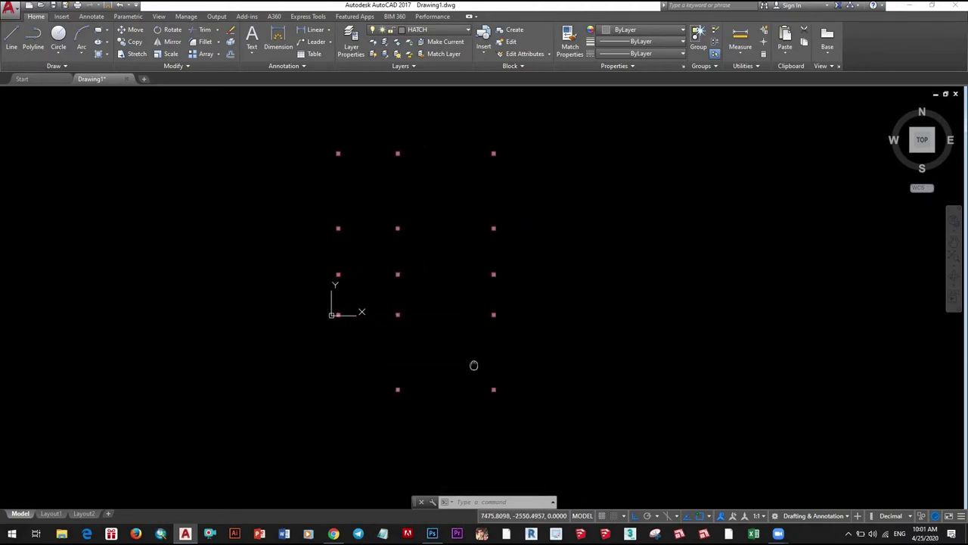
pyautogui.click(447, 195)
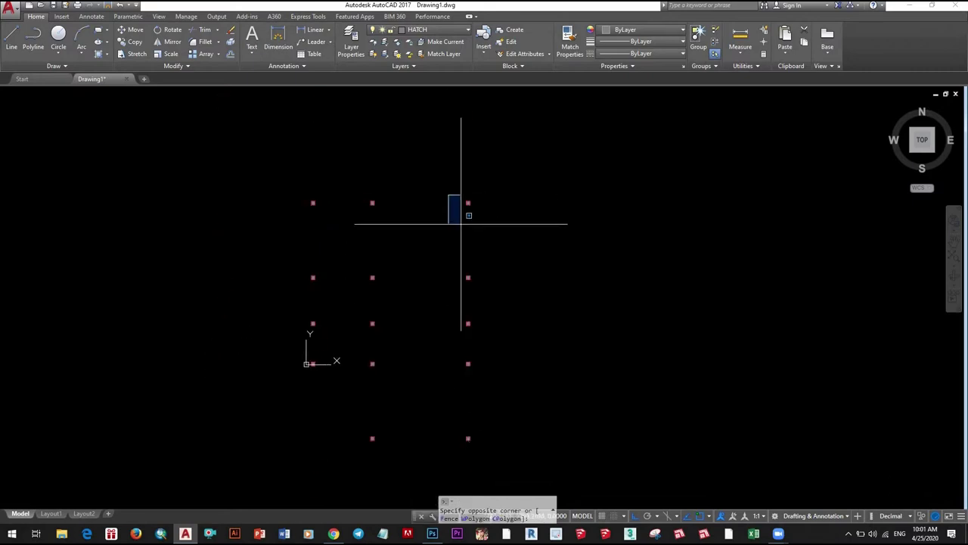
pyautogui.click(504, 331)
pyautogui.moveTo(454, 320); pyautogui.dragTo(468, 326, button='middle')
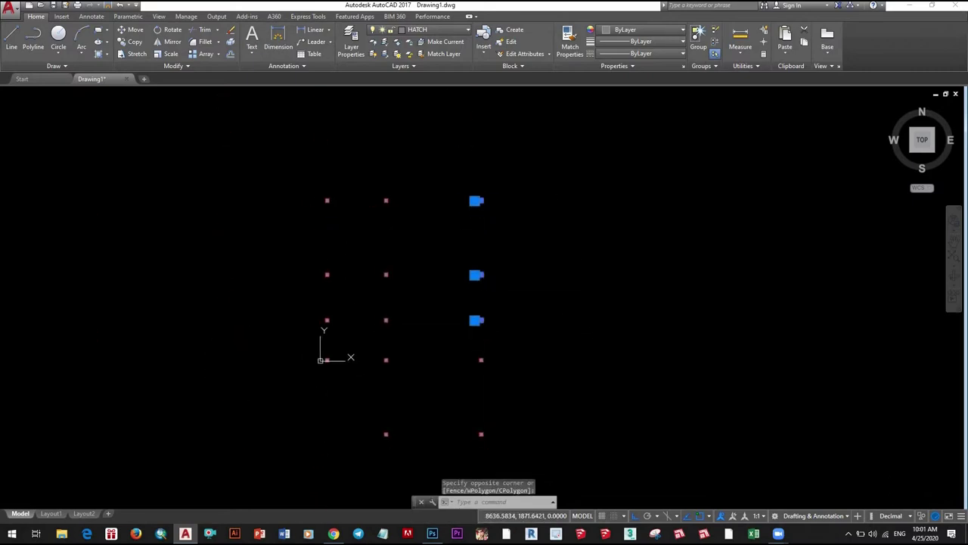
pyautogui.scroll(4, 482, 330)
pyautogui.scroll(4, 497, 300)
pyautogui.scroll(3, 498, 304)
pyautogui.write('co')
pyautogui.press('Return')
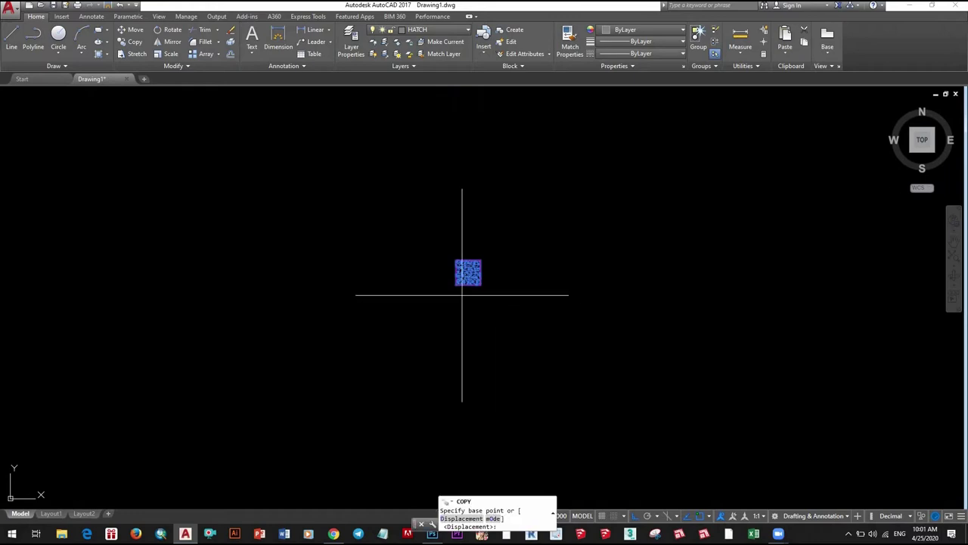
pyautogui.scroll(4, 465, 287)
pyautogui.click(482, 279)
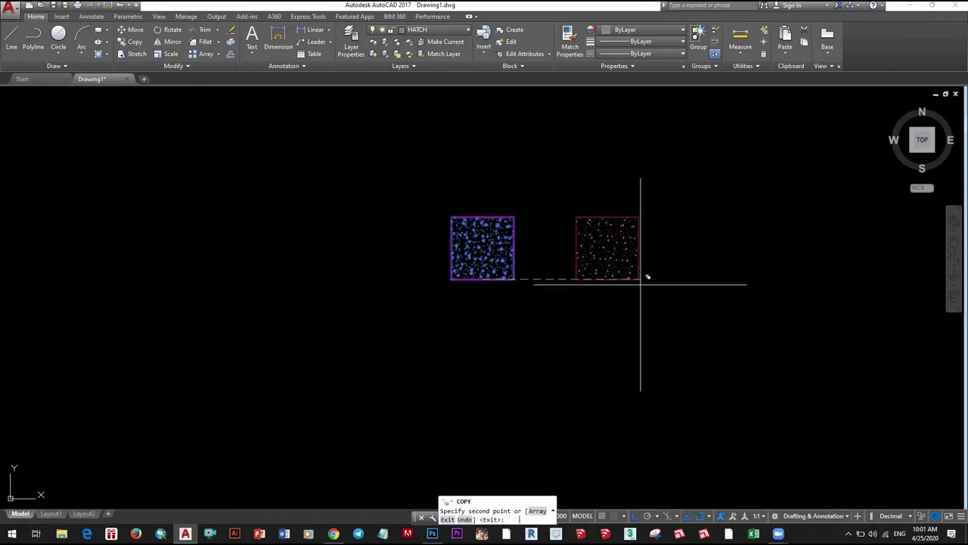
pyautogui.scroll(-5, 640, 281)
pyautogui.press('Return')
pyautogui.press('Return')
pyautogui.click(562, 454)
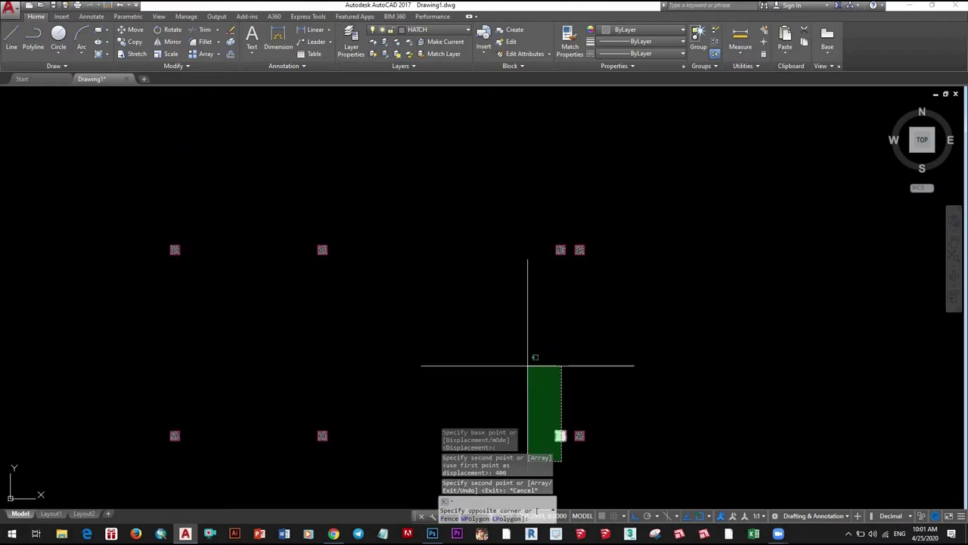
pyautogui.click(530, 363)
pyautogui.scroll(-2, 510, 268)
pyautogui.write('e')
pyautogui.press('Return')
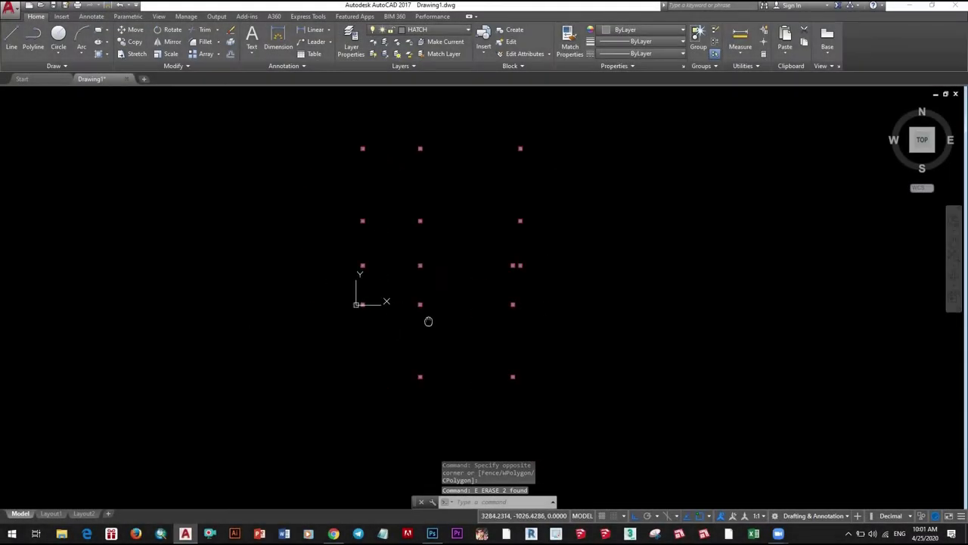
pyautogui.moveTo(429, 321); pyautogui.dragTo(462, 308, button='middle')
pyautogui.scroll(2, 393, 291)
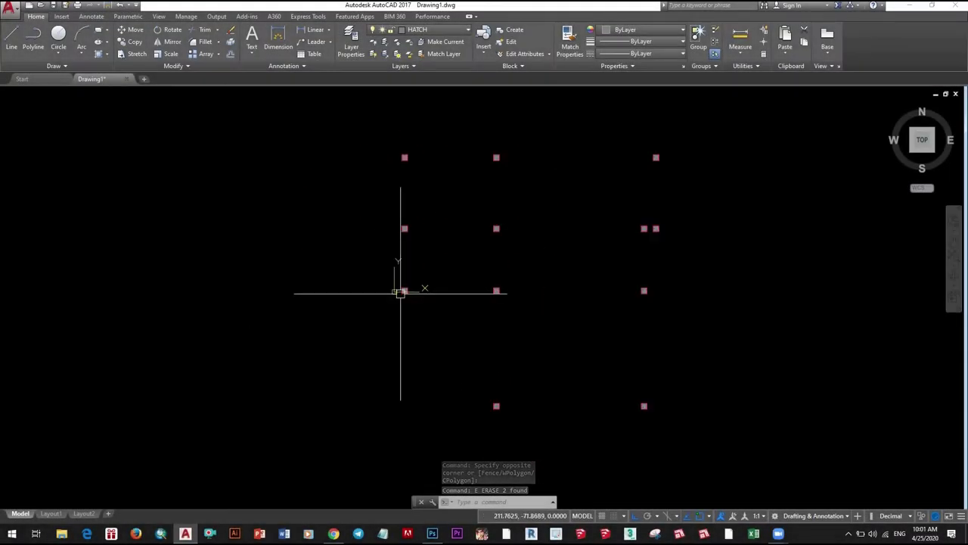
pyautogui.click(395, 292)
pyautogui.click(393, 291)
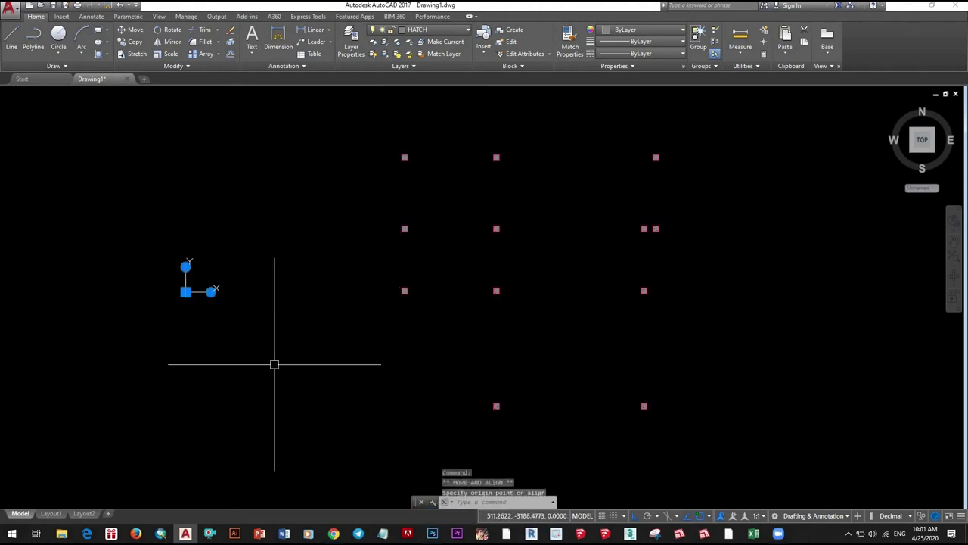
pyautogui.press('Escape')
pyautogui.scroll(-2, 410, 295)
pyautogui.moveTo(393, 369); pyautogui.dragTo(431, 322, button='middle')
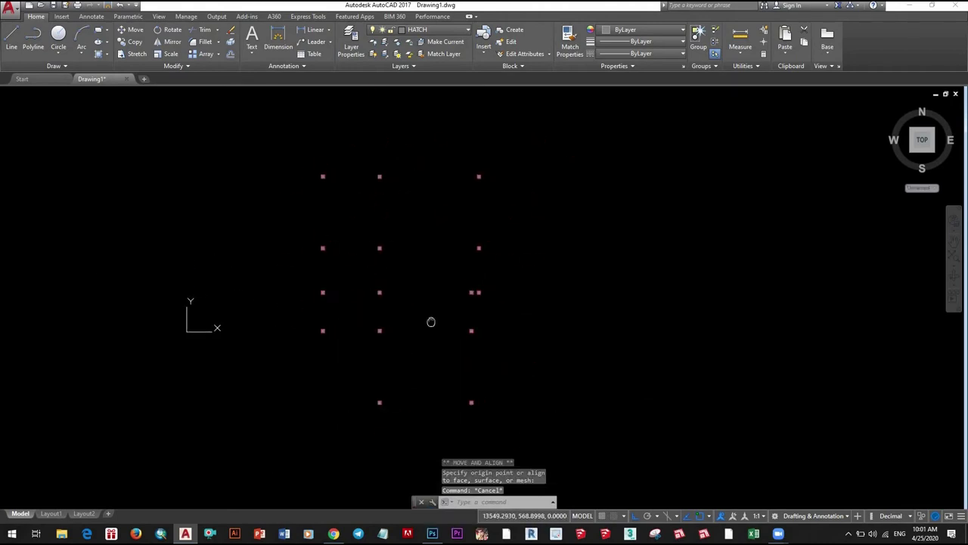
pyautogui.moveTo(484, 344); pyautogui.dragTo(486, 320, button='middle')
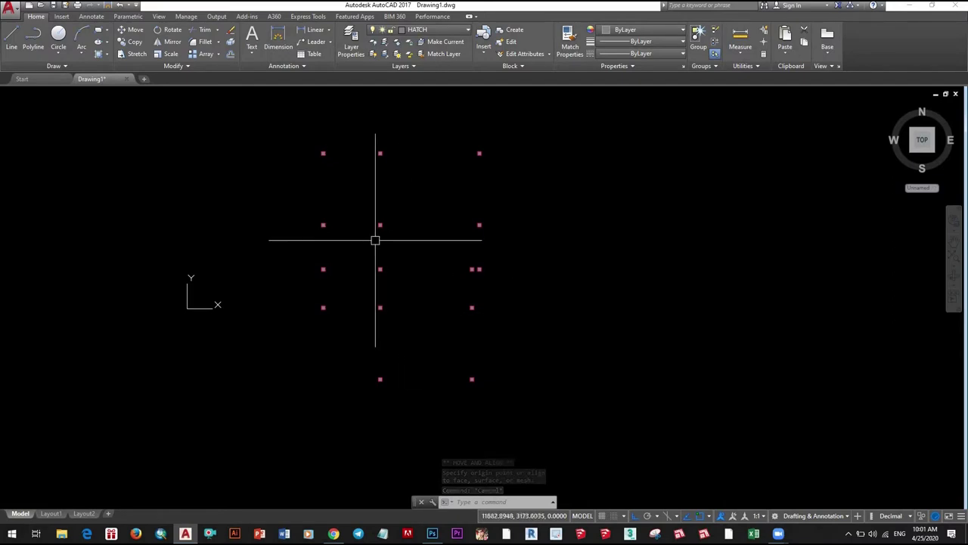
pyautogui.moveTo(338, 183); pyautogui.dragTo(339, 202, button='middle')
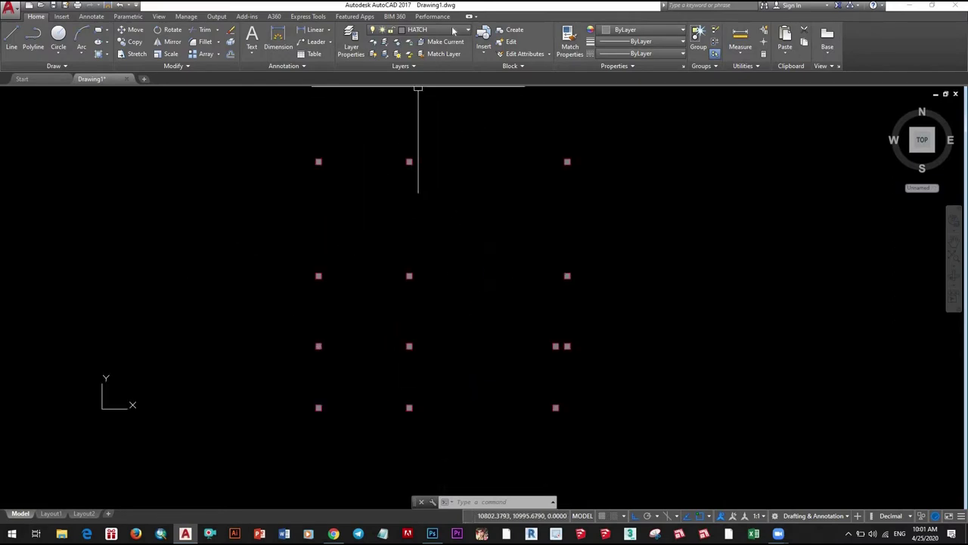
# - Make WALL the current layer
pyautogui.click(424, 29)
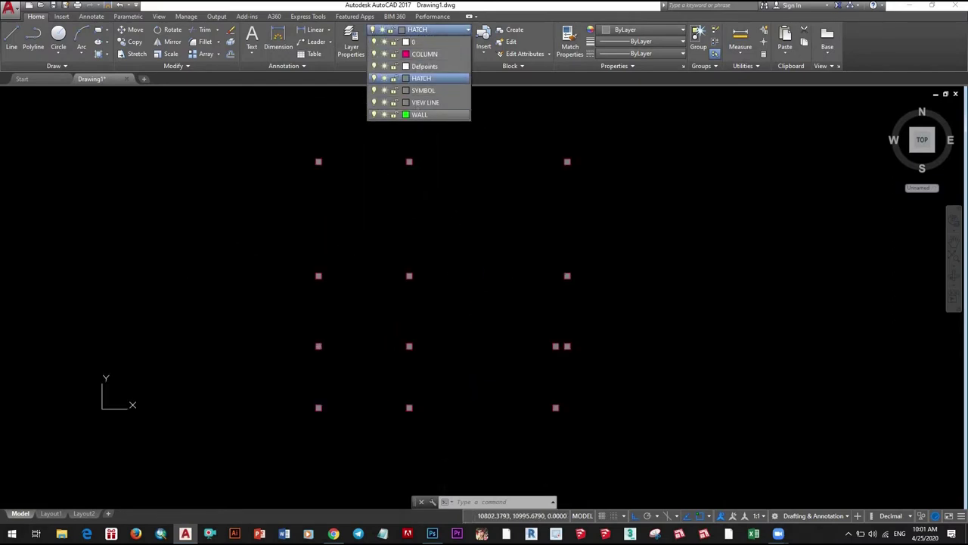
pyautogui.click(420, 114)
pyautogui.scroll(2, 334, 181)
pyautogui.scroll(2, 299, 159)
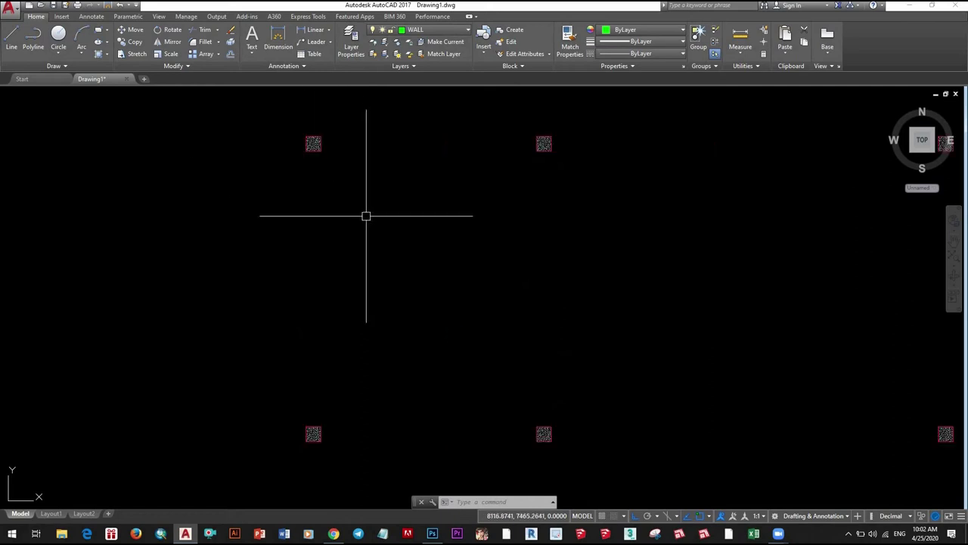
pyautogui.click(498, 502)
pyautogui.write('REC')
# - Draw the wall rectangle from the upper-left column down to the column below
pyautogui.press('Return')
pyautogui.click(306, 150)
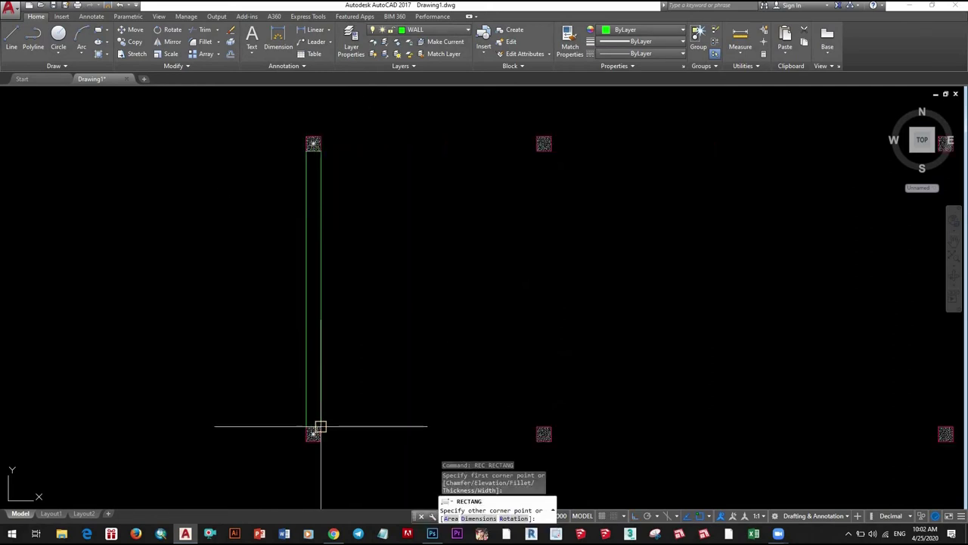
pyautogui.click(321, 427)
pyautogui.scroll(2, 424, 341)
pyautogui.scroll(2, 469, 265)
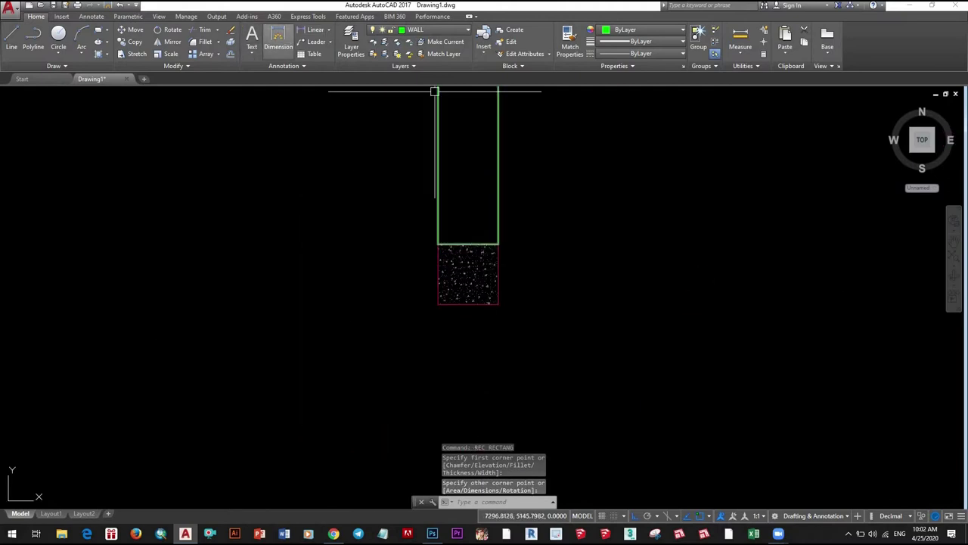
pyautogui.scroll(3, 506, 303)
# - Add a temporary dimension measuring the column width
pyautogui.click(398, 220)
pyautogui.click(478, 161)
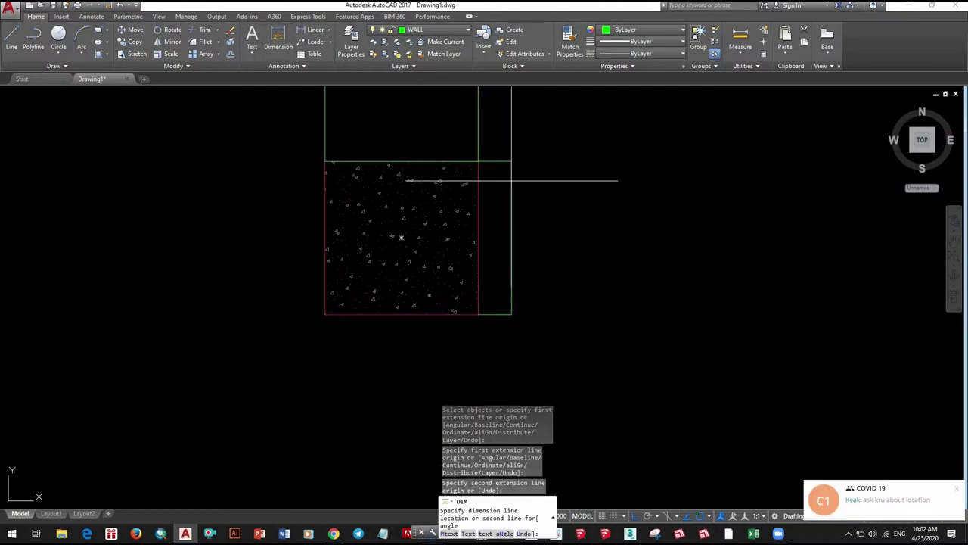
pyautogui.click(511, 180)
pyautogui.scroll(2, 511, 254)
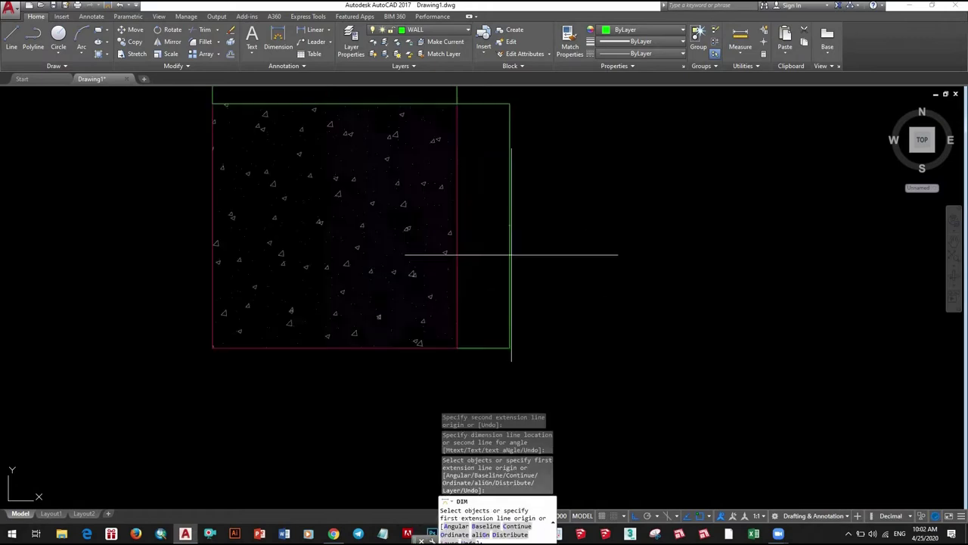
pyautogui.scroll(3, 508, 220)
pyautogui.scroll(2, 469, 227)
pyautogui.scroll(-4, 529, 302)
pyautogui.scroll(-1, 583, 331)
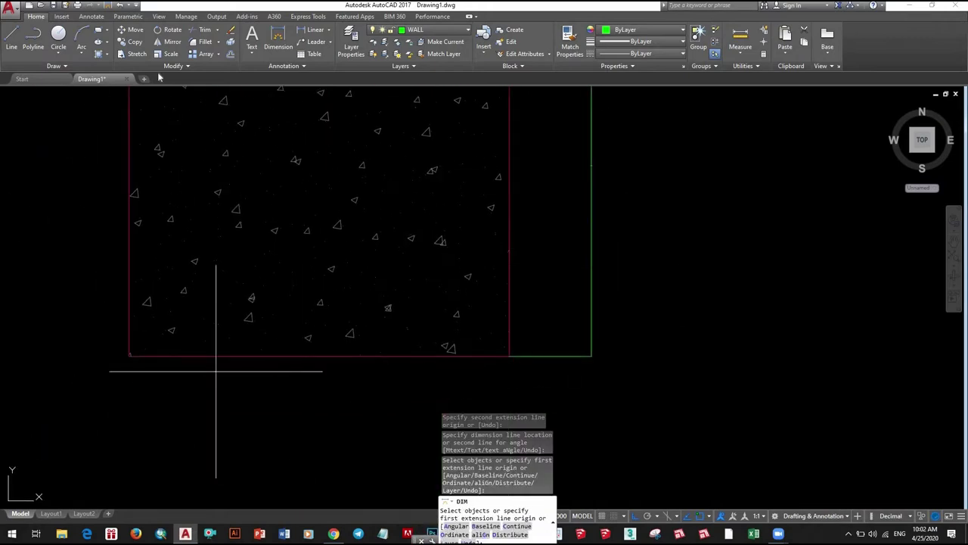
# - Measure the column's bottom edge with a second temporary dimension
pyautogui.press('Return')
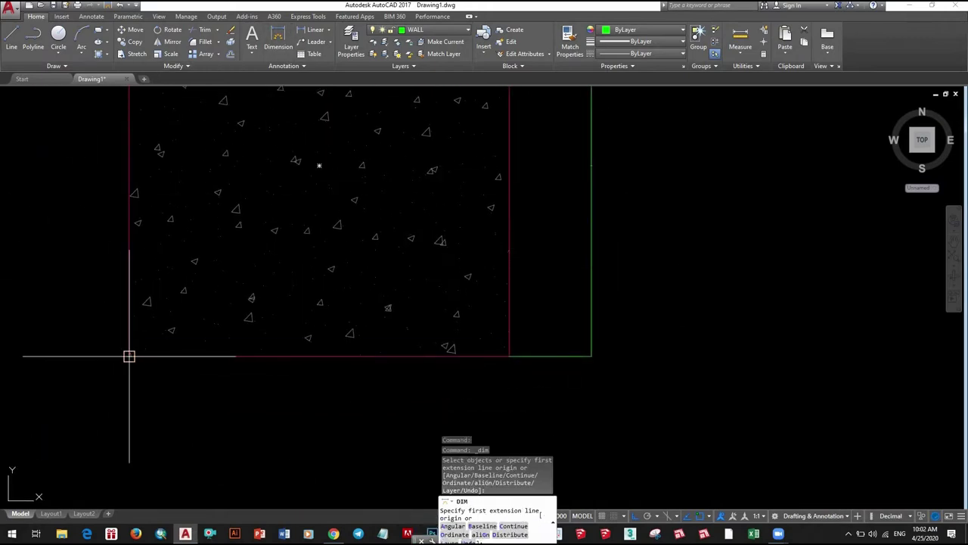
pyautogui.click(129, 355)
pyautogui.click(510, 355)
pyautogui.click(275, 389)
pyautogui.scroll(3, 378, 400)
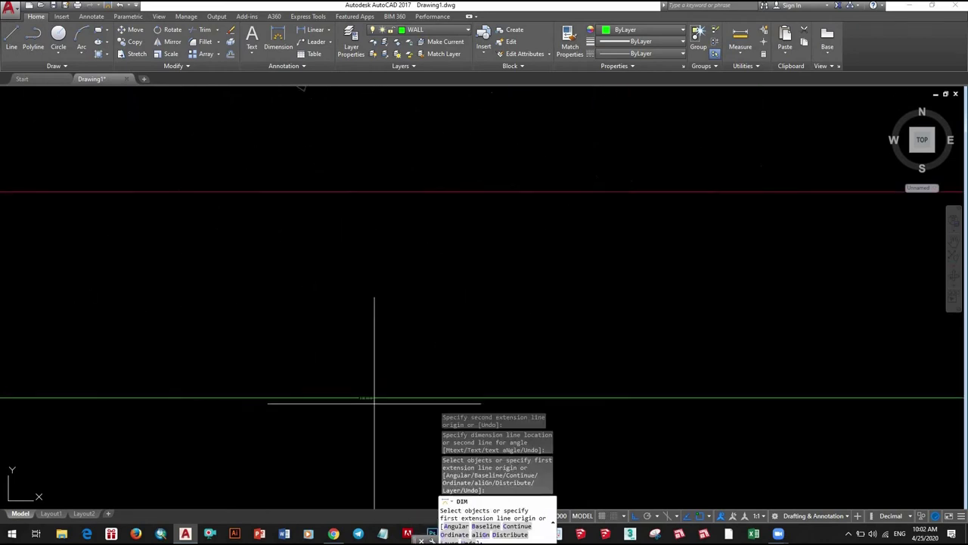
pyautogui.scroll(-3, 457, 363)
pyautogui.press('Escape')
# - Erase the two temporary dimensions
pyautogui.click(572, 350)
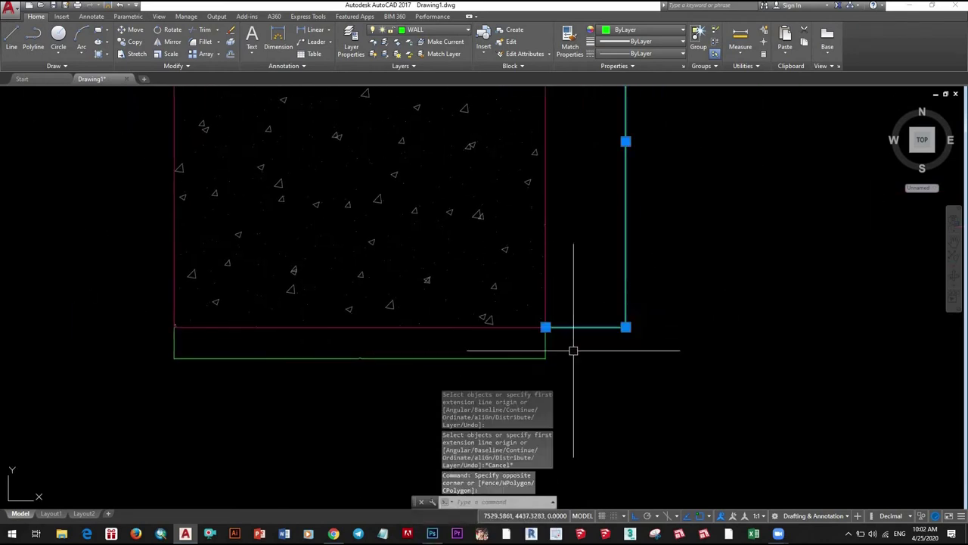
pyautogui.click(580, 361)
pyautogui.write('e')
pyautogui.press('Return')
# - Copy the new wall rectangle to the next column gap down
pyautogui.scroll(-2, 454, 311)
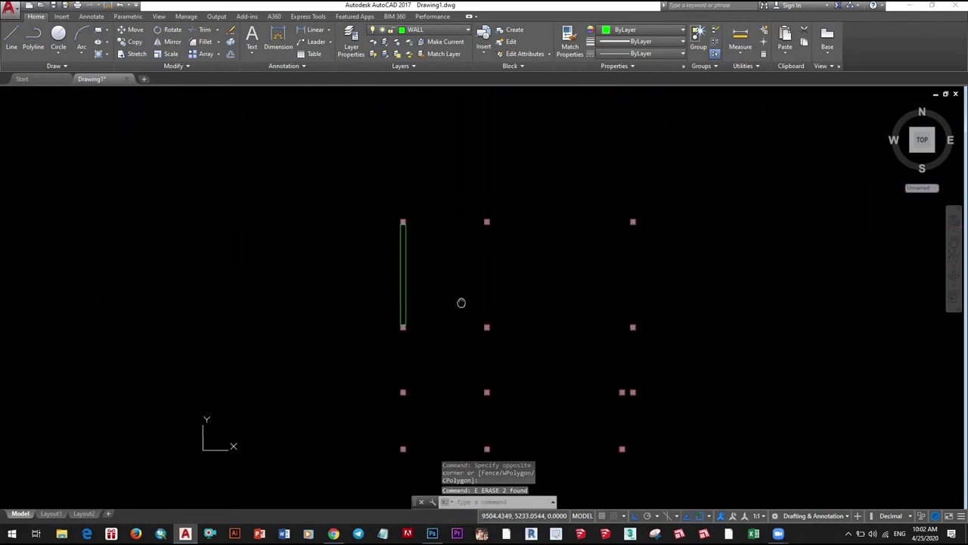
pyautogui.click(428, 294)
pyautogui.click(363, 275)
pyautogui.write('o')
pyautogui.press('Return')
pyautogui.scroll(2, 402, 238)
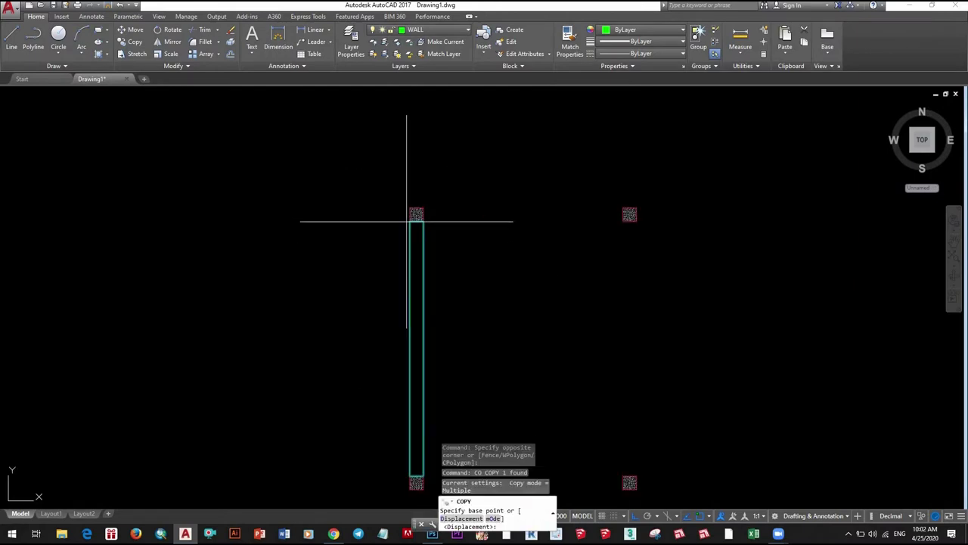
pyautogui.click(406, 217)
pyautogui.scroll(-2, 415, 256)
pyautogui.scroll(3, 415, 256)
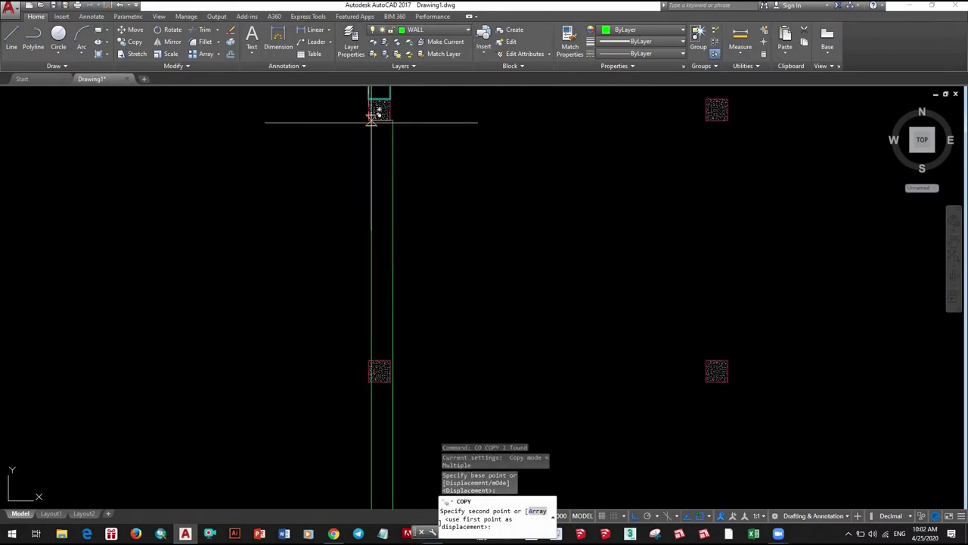
pyautogui.click(378, 112)
pyautogui.scroll(-2, 378, 112)
pyautogui.scroll(-1, 401, 233)
pyautogui.scroll(3, 401, 232)
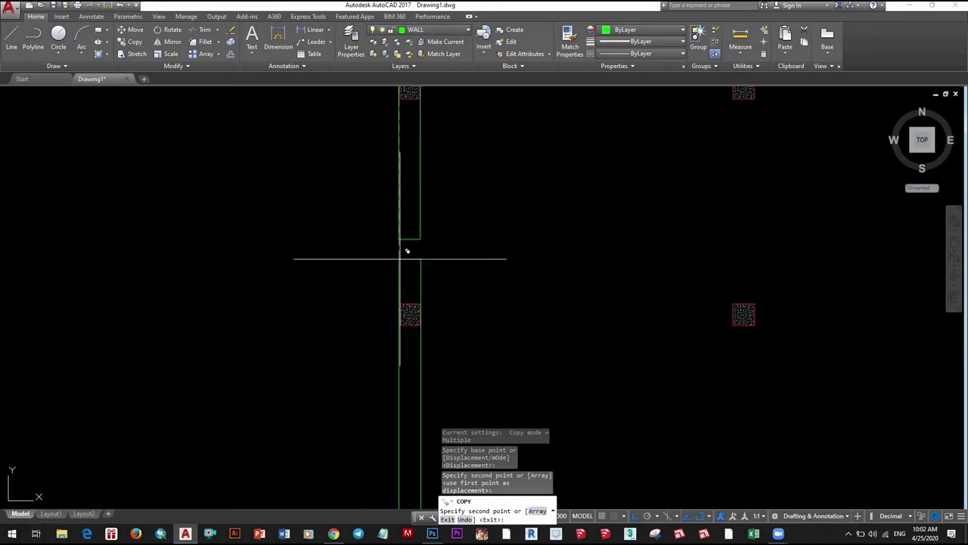
pyautogui.press('Return')
# - Grip-stretch the copied wall's end onto the adjacent column
pyautogui.click(415, 346)
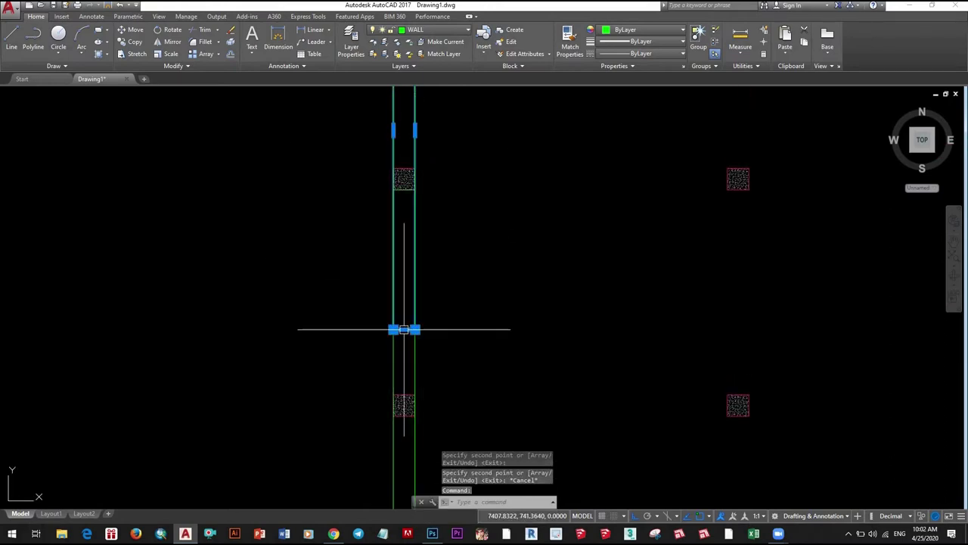
pyautogui.click(404, 330)
pyautogui.click(406, 170)
pyautogui.press('Escape')
pyautogui.moveTo(430, 98); pyautogui.dragTo(438, 201, button='middle')
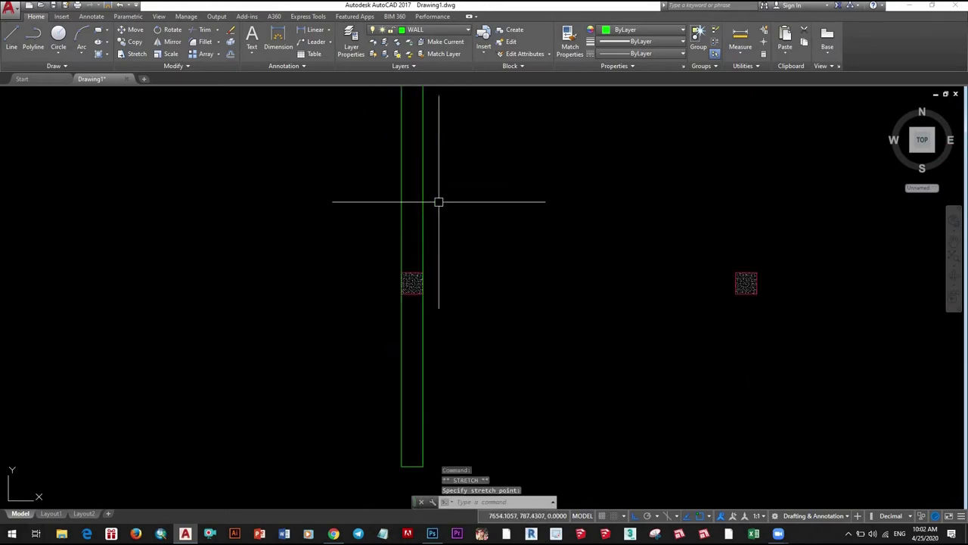
pyautogui.click(438, 201)
pyautogui.click(385, 424)
pyautogui.click(411, 465)
pyautogui.scroll(5, 408, 272)
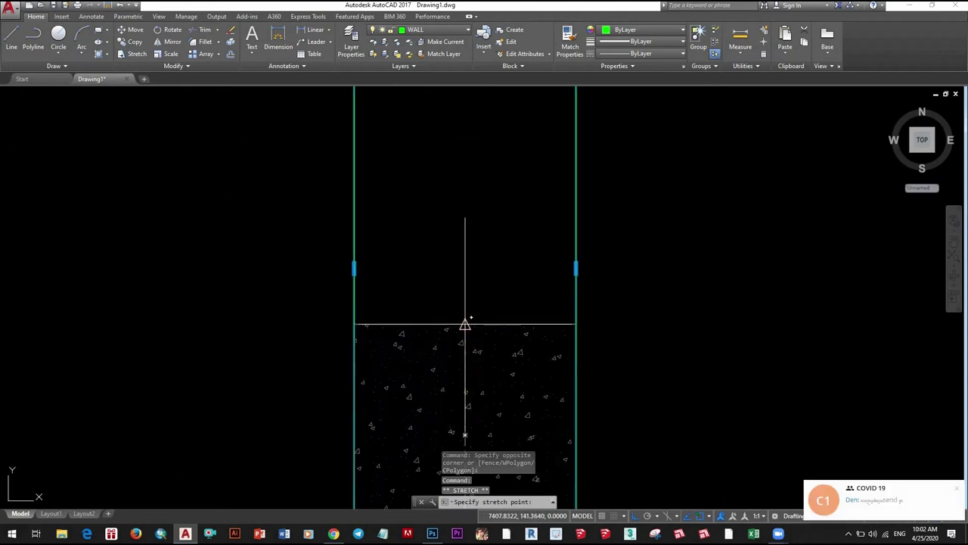
pyautogui.press('Escape')
pyautogui.scroll(-4, 493, 314)
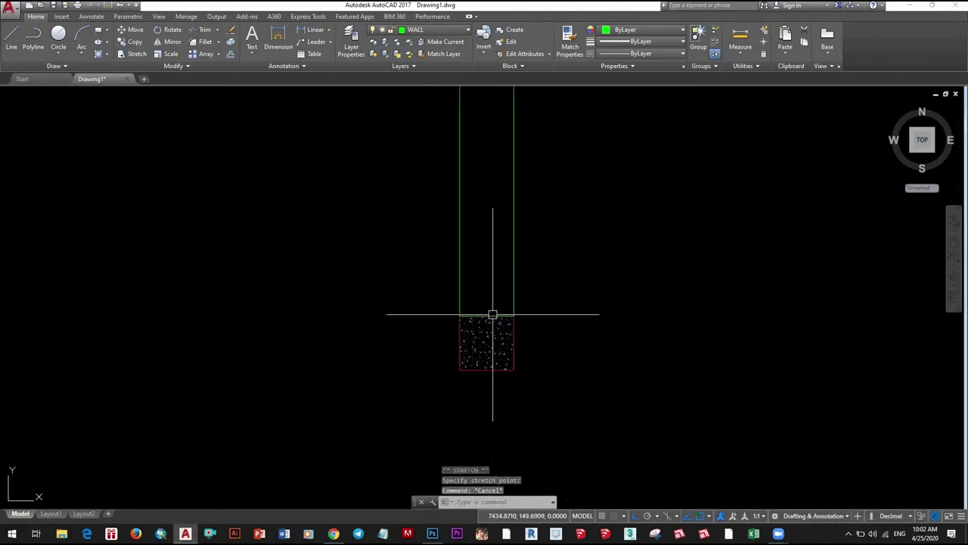
pyautogui.scroll(-2, 497, 378)
pyautogui.scroll(-3, 374, 348)
# - Copy another wall piece from a column corner to the next column
pyautogui.click(376, 350)
pyautogui.click(323, 339)
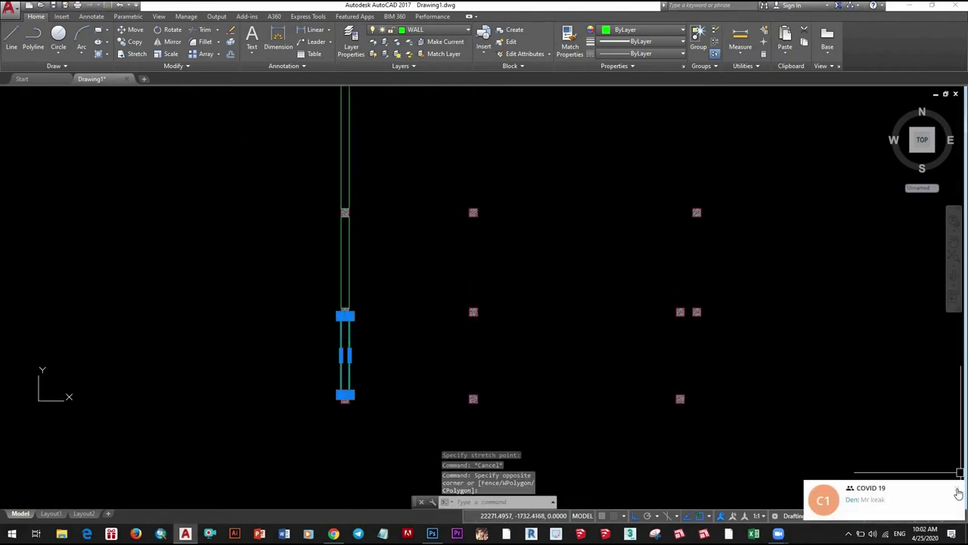
pyautogui.scroll(2, 388, 370)
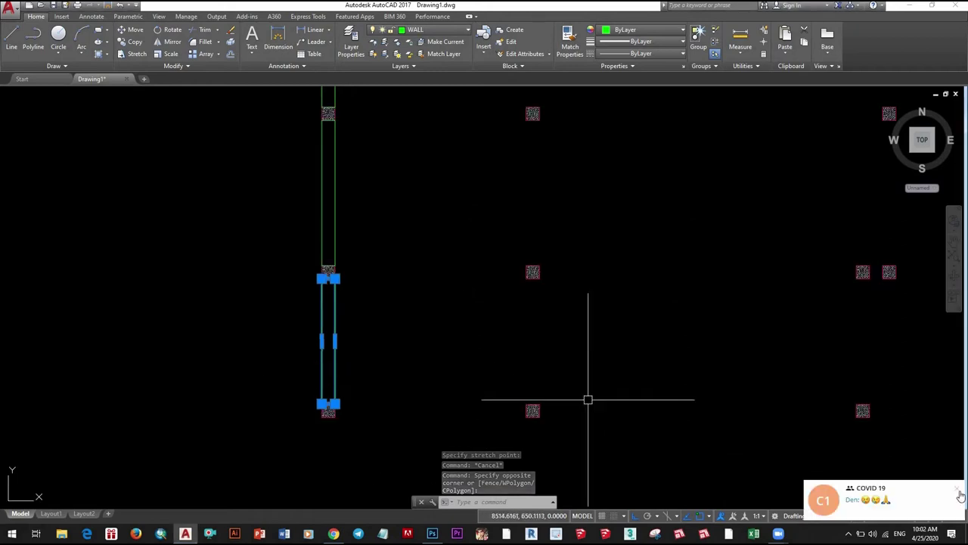
pyautogui.write('co')
pyautogui.press('Return')
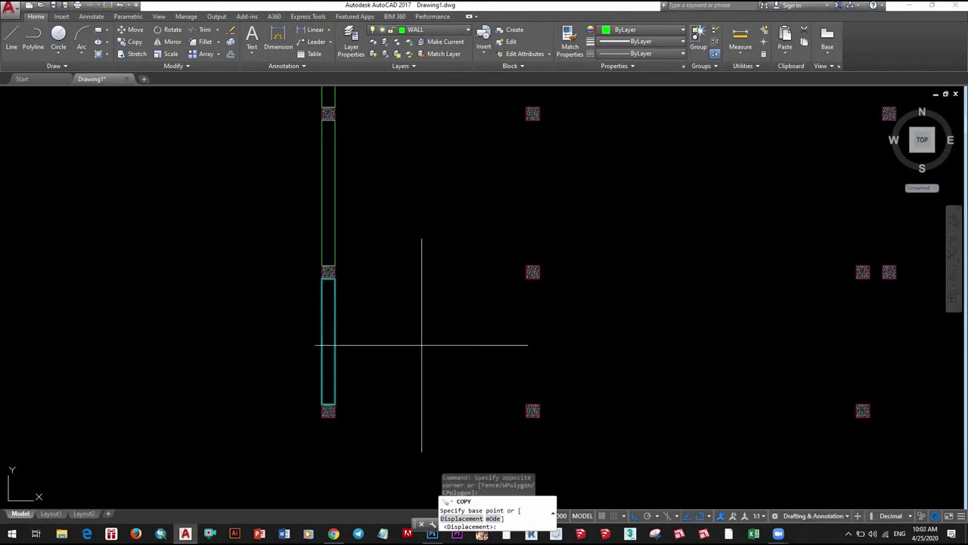
pyautogui.scroll(-4, 408, 336)
pyautogui.scroll(2, 356, 317)
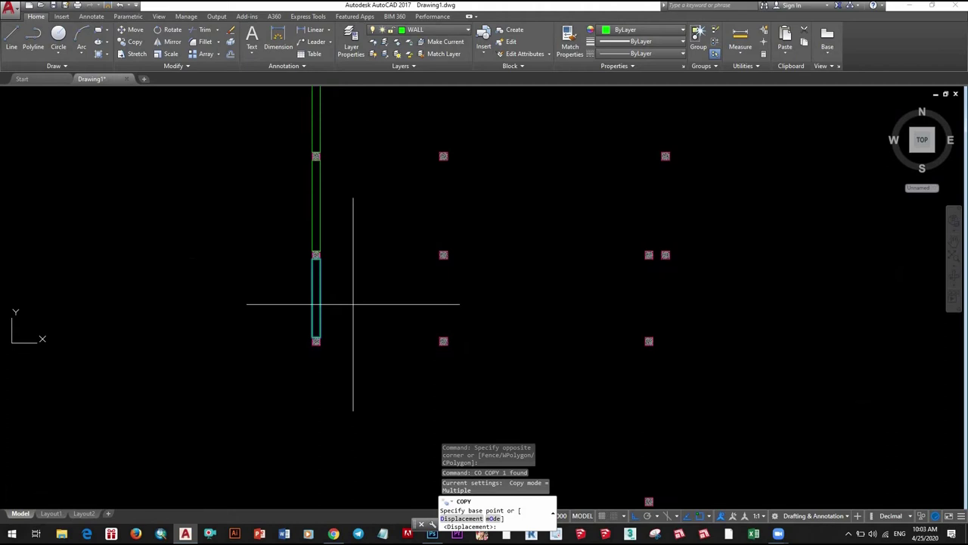
pyautogui.click(319, 261)
pyautogui.scroll(2, 445, 234)
pyautogui.scroll(2, 417, 205)
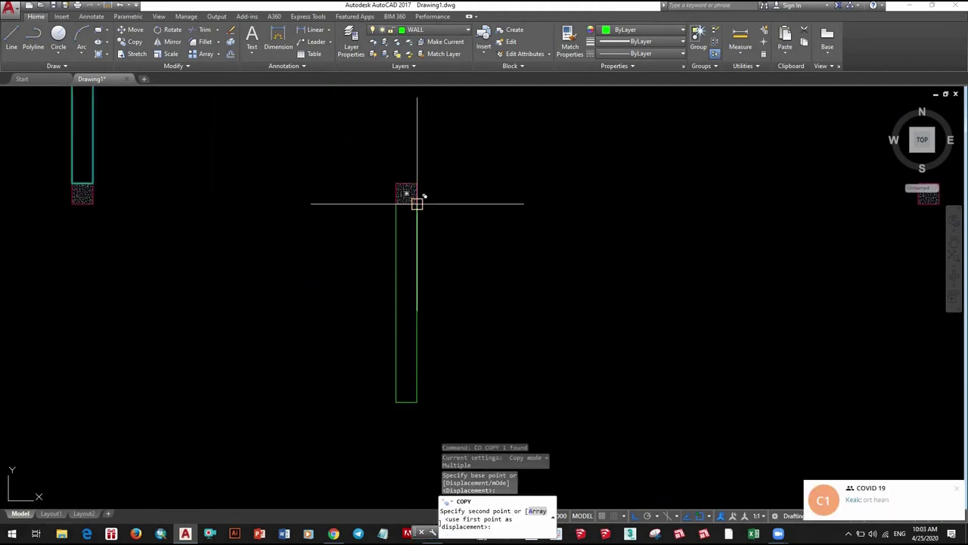
pyautogui.click(417, 203)
pyautogui.scroll(-5, 417, 208)
pyautogui.press('Escape')
# - Stretch the copied wall's end onto the hatched column
pyautogui.scroll(2, 449, 287)
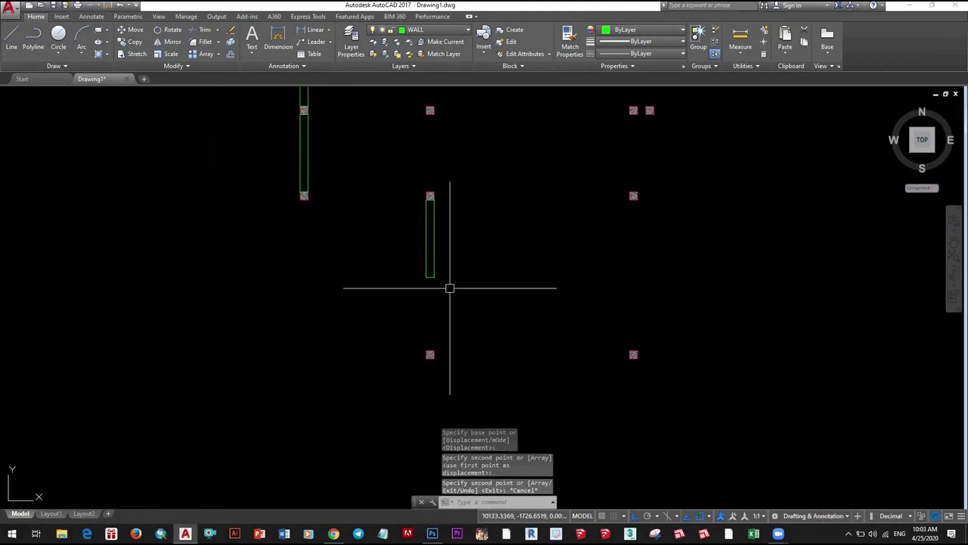
pyautogui.click(447, 288)
pyautogui.scroll(3, 433, 274)
pyautogui.scroll(-3, 314, 196)
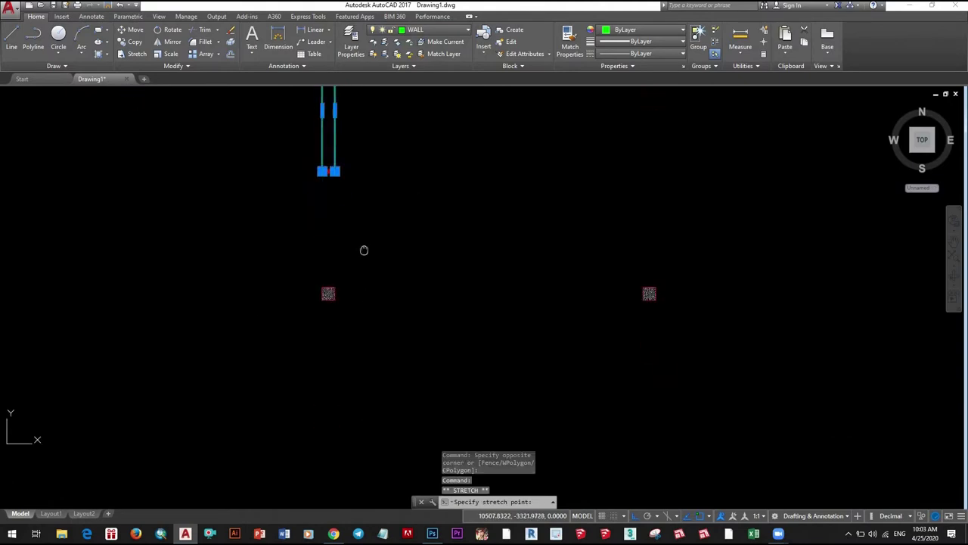
pyautogui.scroll(4, 363, 249)
pyautogui.click(323, 306)
pyautogui.click(371, 333)
pyautogui.scroll(-4, 394, 340)
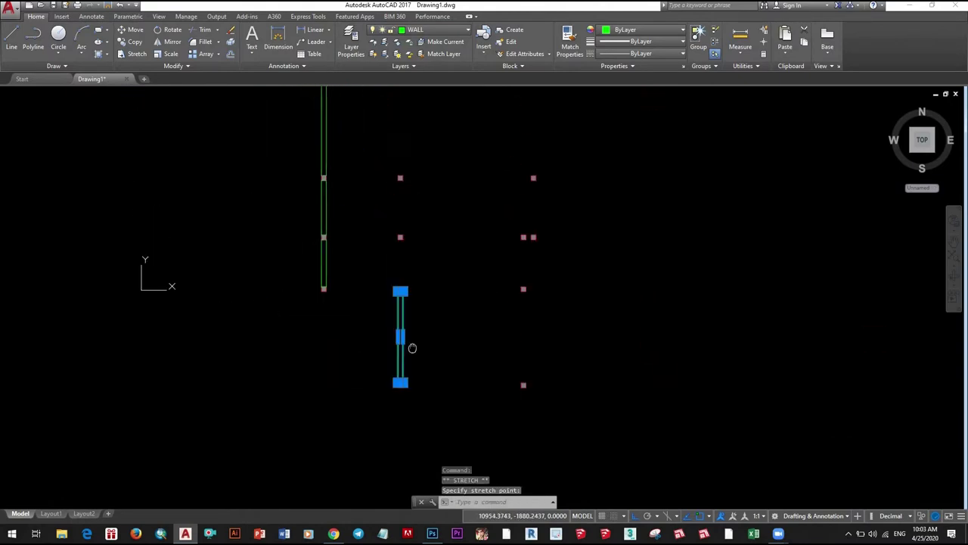
pyautogui.scroll(2, 352, 336)
# - Select the upper part of the left wall and begin stretching it
pyautogui.click(358, 264)
pyautogui.click(320, 238)
pyautogui.click(374, 241)
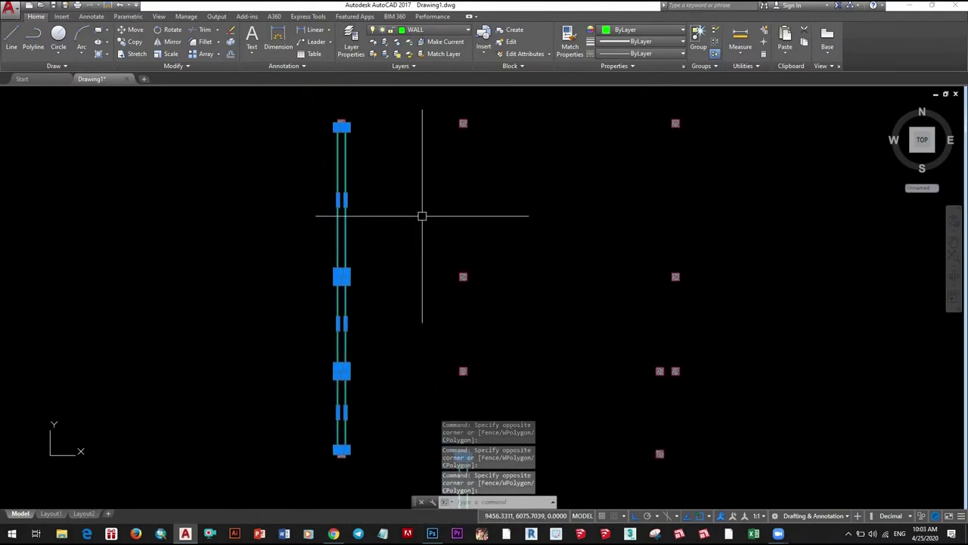
pyautogui.write('c')
pyautogui.press('Return')
pyautogui.scroll(3, 352, 123)
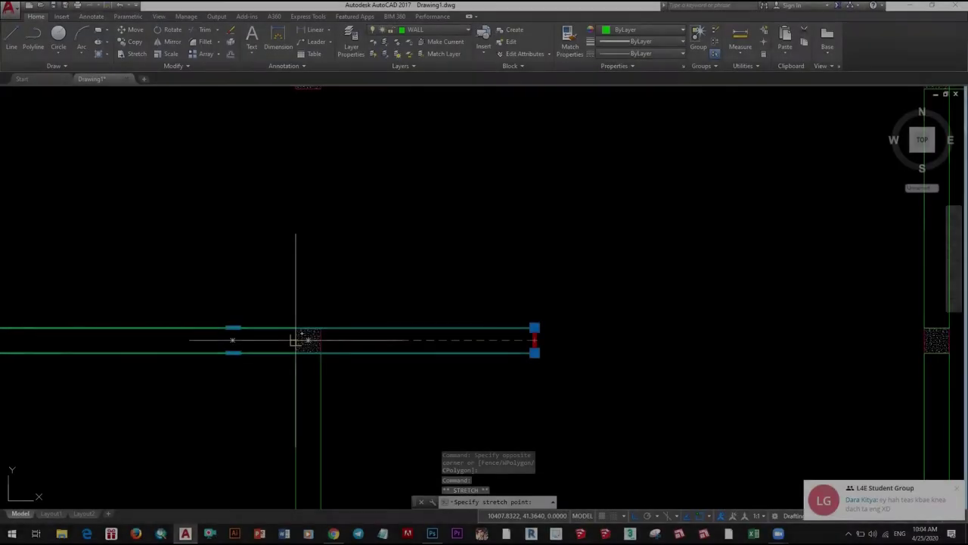
pyautogui.press('Escape')
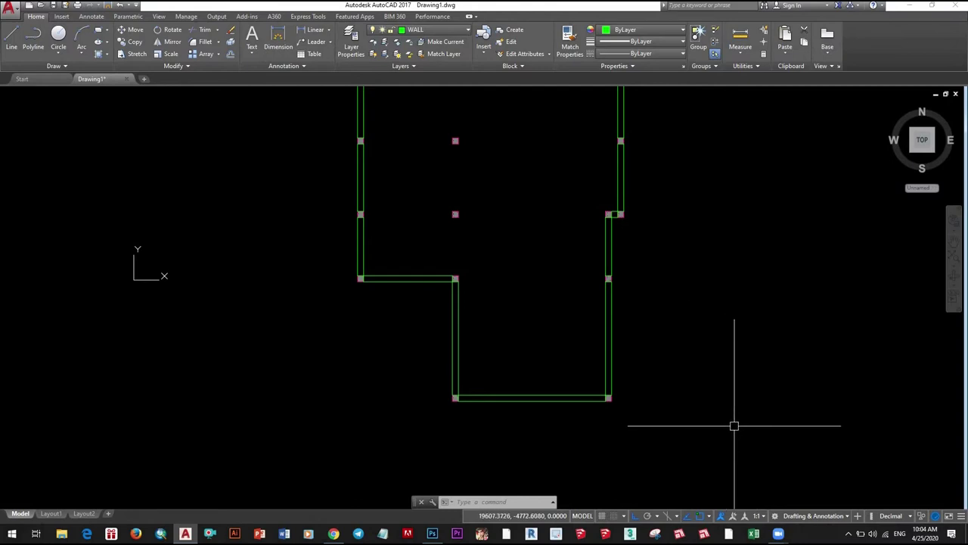
pyautogui.scroll(-3, 656, 411)
pyautogui.scroll(3, 556, 326)
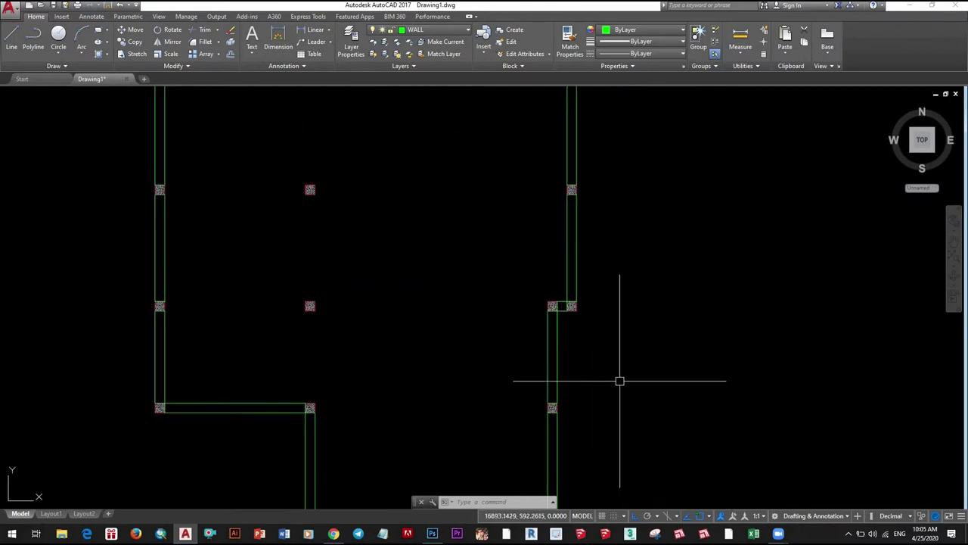
pyautogui.scroll(-3, 620, 380)
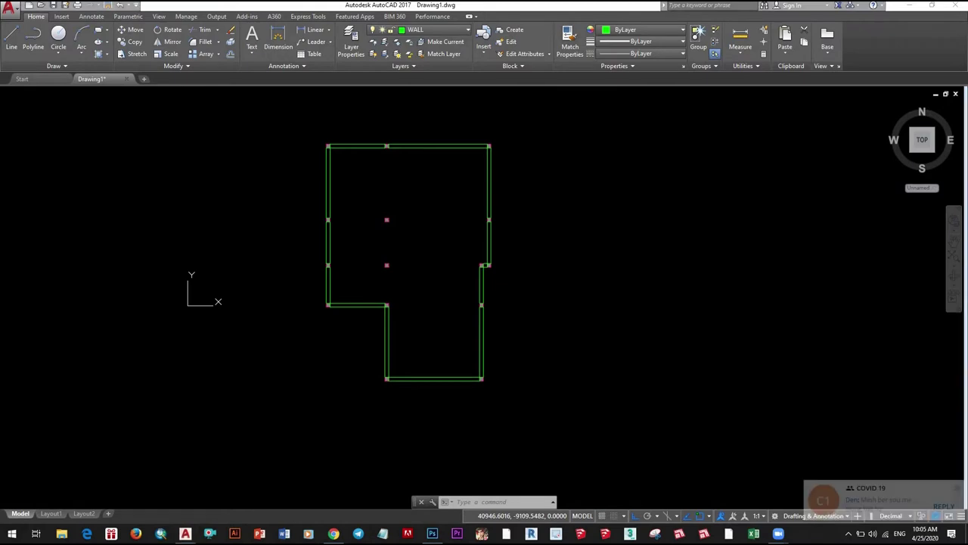
pyautogui.scroll(2, 406, 242)
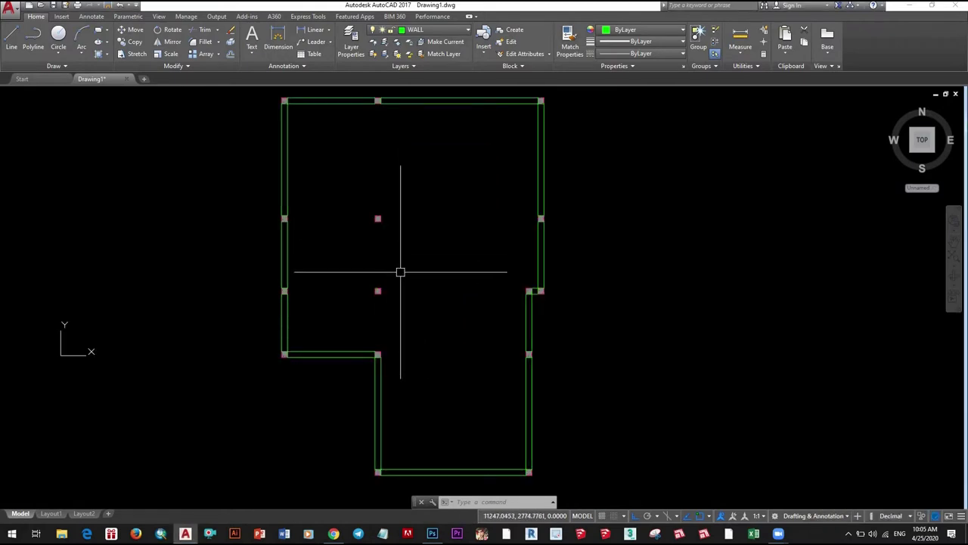
pyautogui.moveTo(409, 242); pyautogui.dragTo(417, 292, button='middle')
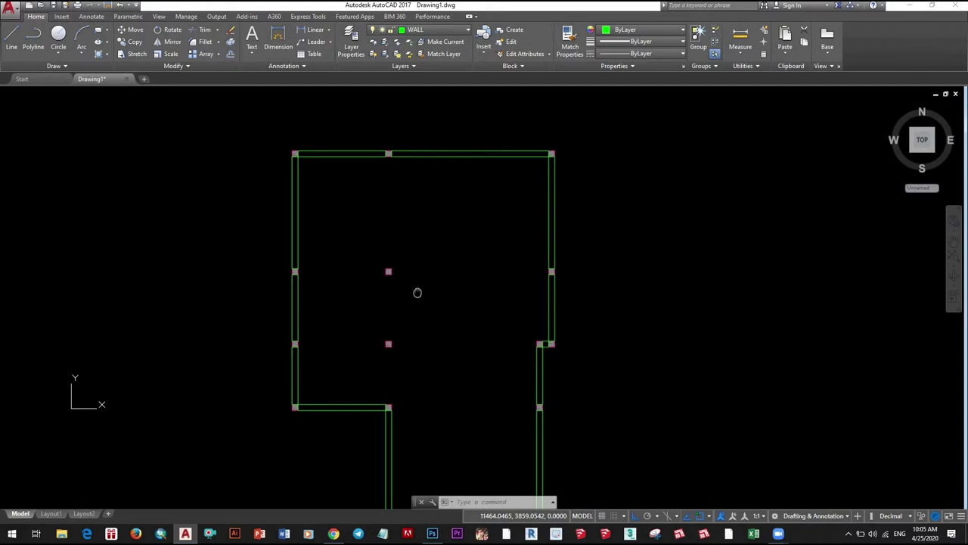
pyautogui.scroll(-2, 402, 257)
# - Draw a vertical construction line (XL) through the left wall corner
pyautogui.scroll(2, 312, 424)
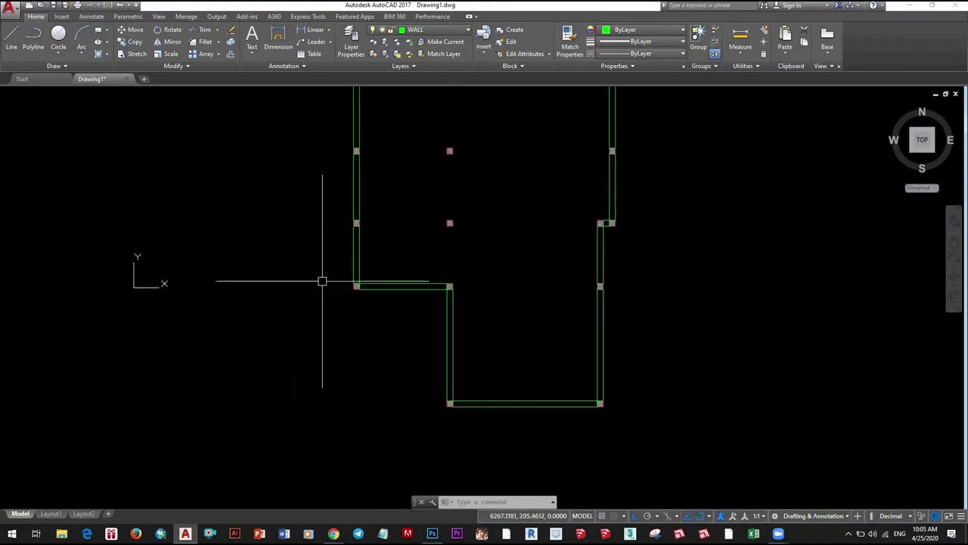
pyautogui.scroll(4, 460, 492)
pyautogui.scroll(3, 454, 299)
pyautogui.write('xl')
pyautogui.press('Return')
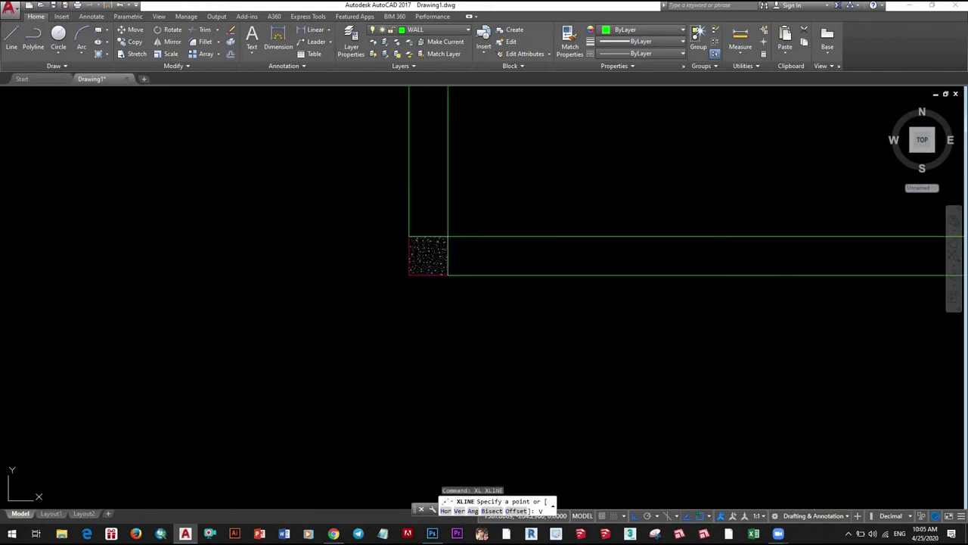
pyautogui.write('v')
pyautogui.press('Return')
pyautogui.scroll(-3, 424, 314)
pyautogui.click(424, 315)
pyautogui.press('Escape')
# - Move the vertical construction line 3900 to the right
pyautogui.moveTo(454, 325); pyautogui.dragTo(393, 340)
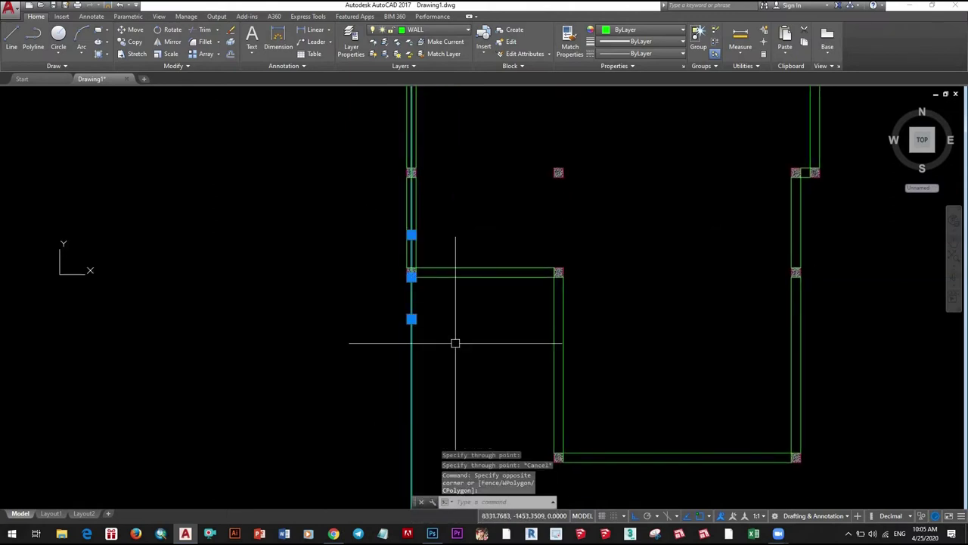
pyautogui.write('m')
pyautogui.press('Return')
pyautogui.click(462, 328)
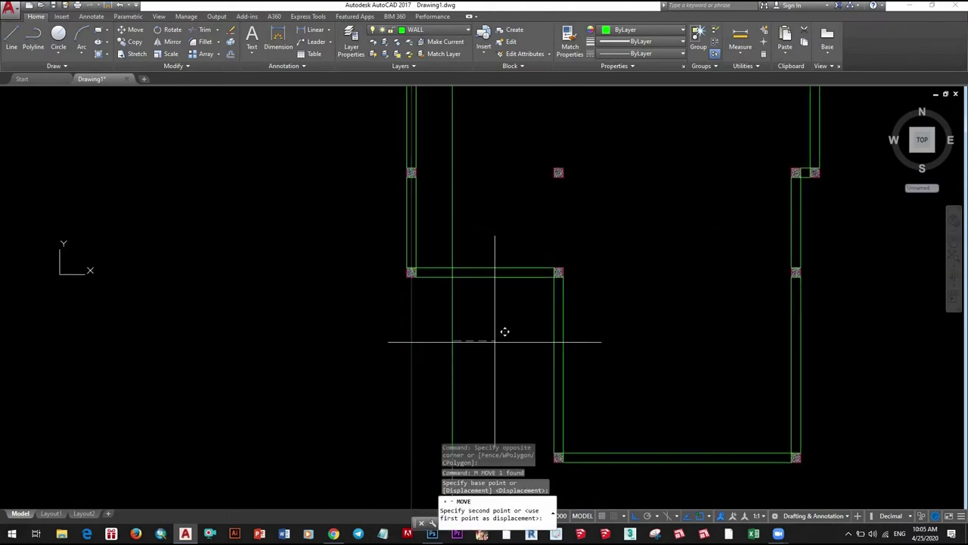
pyautogui.press('Return')
# - Window-select the hatched column and start moving it from its bottom midpoint
pyautogui.scroll(-4, 495, 340)
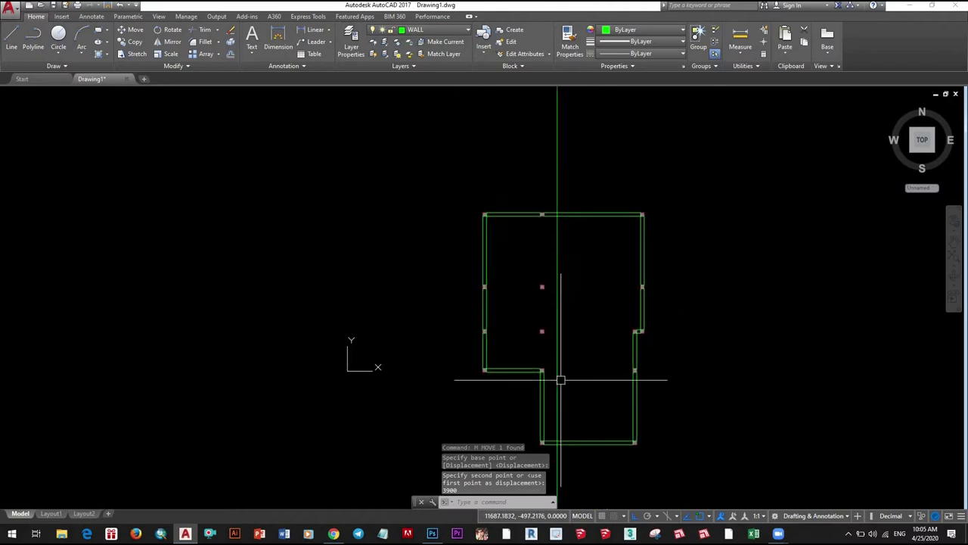
pyautogui.scroll(4, 558, 378)
pyautogui.moveTo(468, 346)
pyautogui.mouseDown(button='middle')
pyautogui.moveTo(476, 367)
pyautogui.moveTo(487, 350)
pyautogui.mouseUp(button='middle')
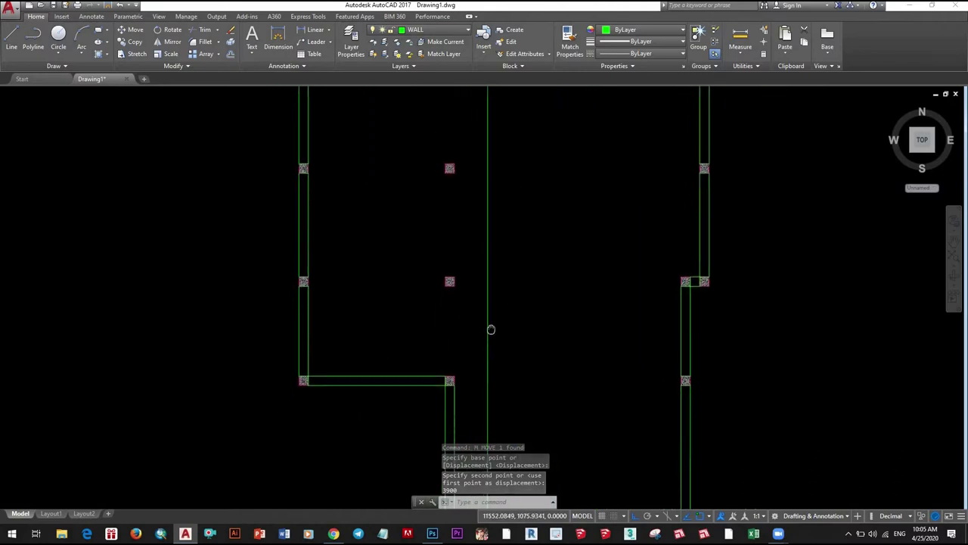
pyautogui.scroll(-3, 487, 349)
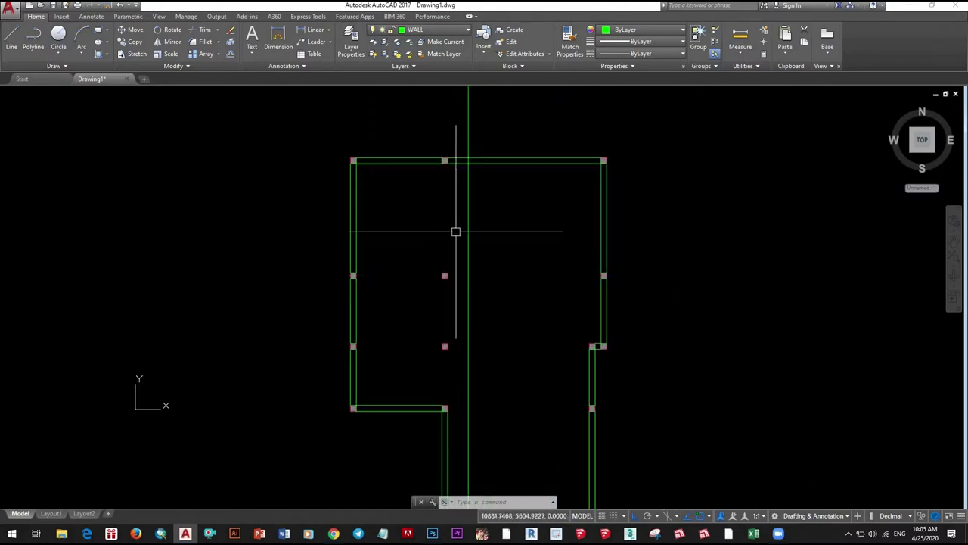
pyautogui.click(421, 134)
pyautogui.click(461, 280)
pyautogui.scroll(3, 454, 283)
pyautogui.write('m')
pyautogui.press('Return')
pyautogui.scroll(2, 393, 256)
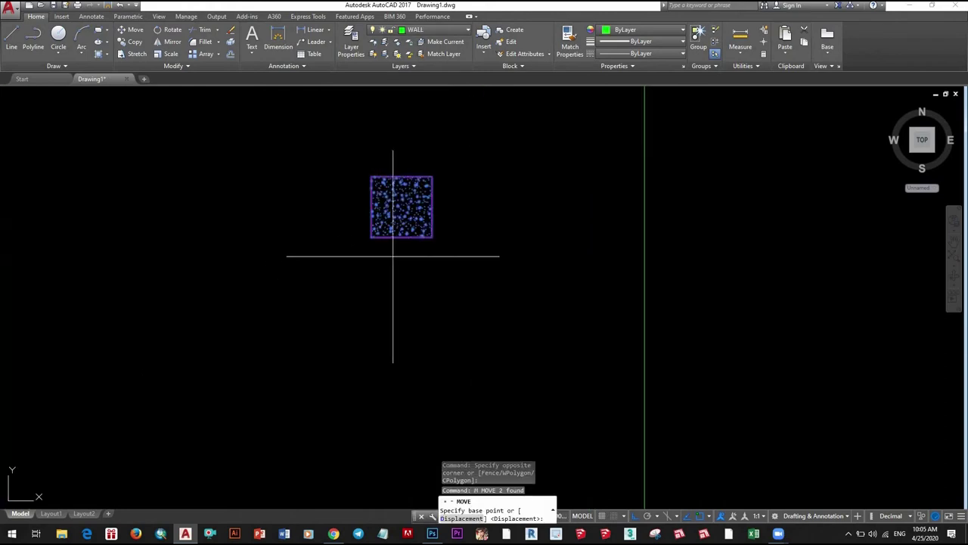
pyautogui.click(402, 237)
# - Drop the column where the construction line meets the top wall, then stretch one top wall piece to it
pyautogui.click(643, 237)
pyautogui.scroll(-3, 523, 341)
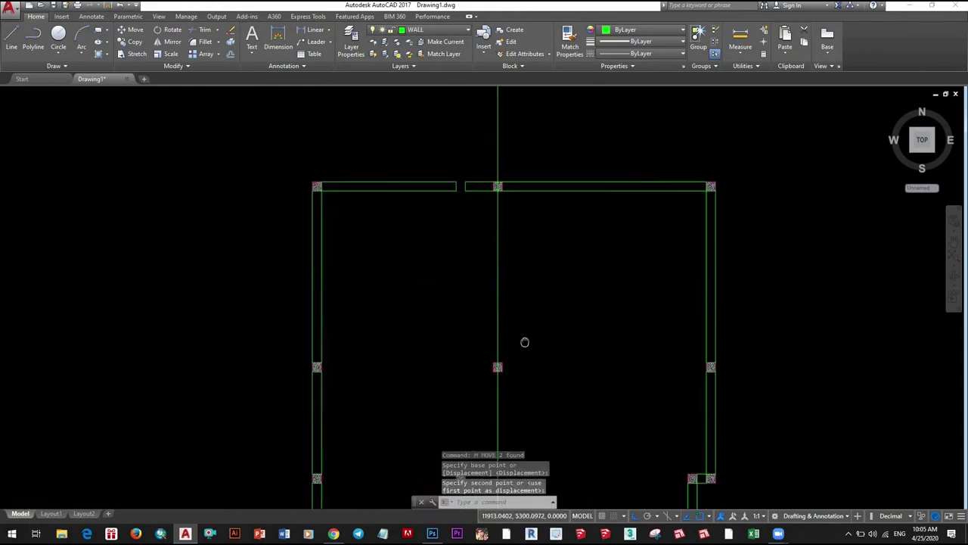
pyautogui.scroll(3, 523, 341)
pyautogui.click(580, 231)
pyautogui.click(305, 184)
pyautogui.click(313, 189)
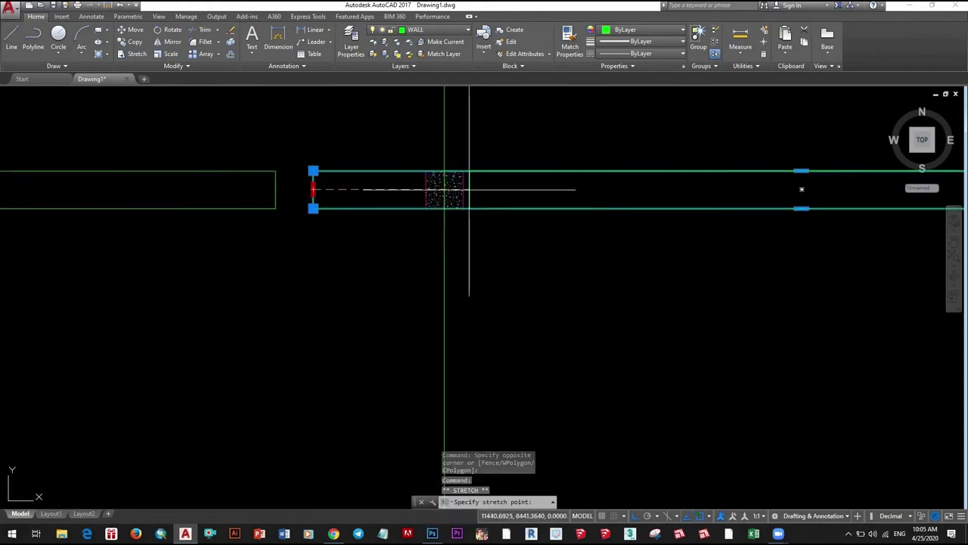
pyautogui.click(463, 189)
# - Stretch the other top wall piece's end grip to the column
pyautogui.click(320, 222)
pyautogui.click(250, 177)
pyautogui.click(275, 189)
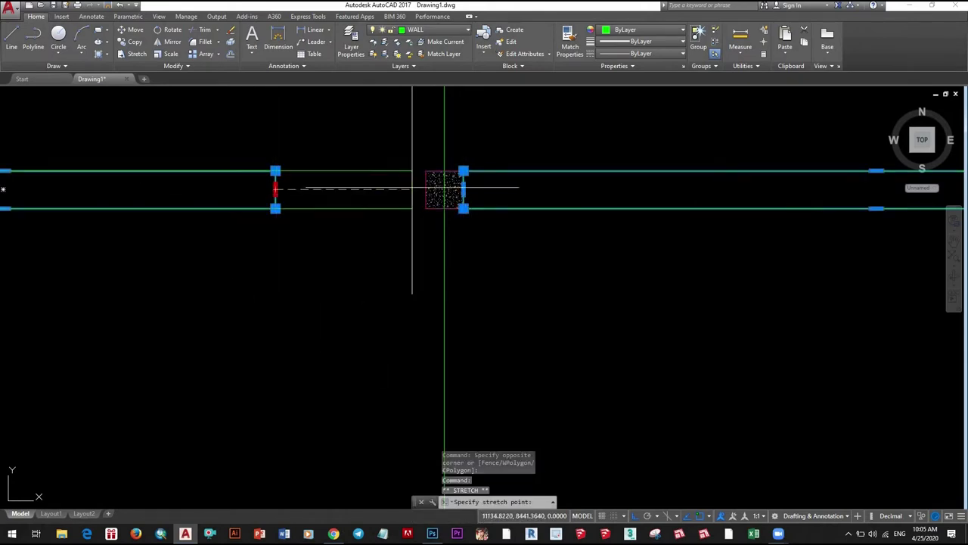
pyautogui.press('Escape')
pyautogui.scroll(-3, 438, 350)
pyautogui.scroll(2, 428, 277)
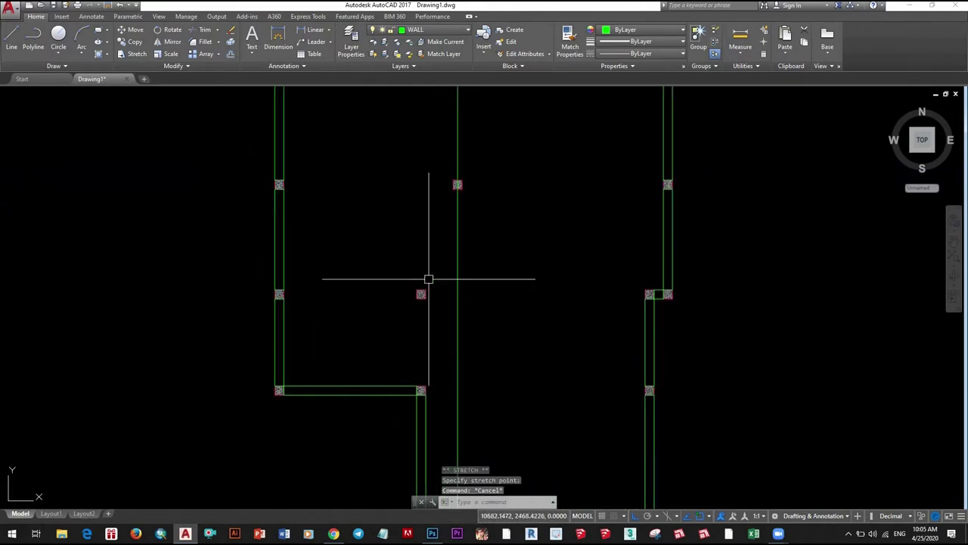
pyautogui.moveTo(428, 277); pyautogui.dragTo(517, 299, button='middle')
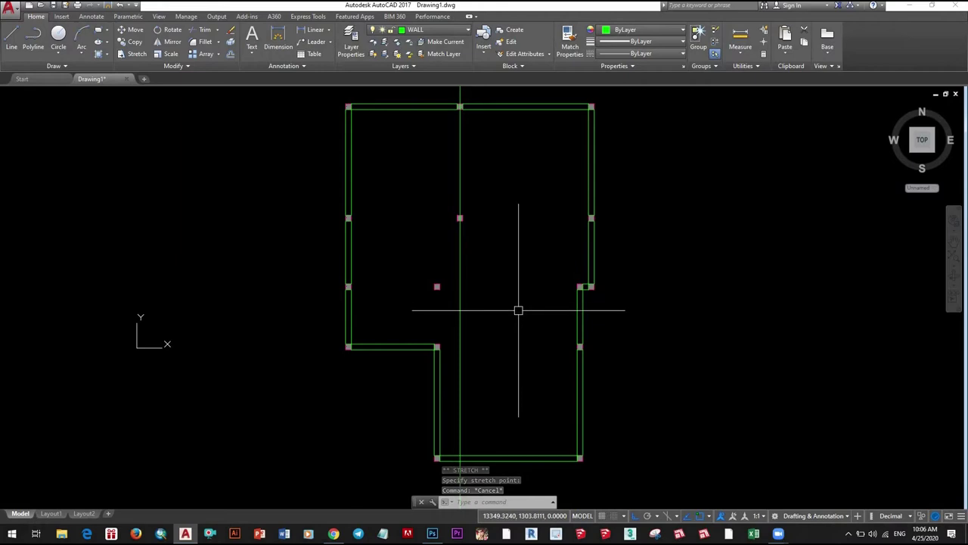
pyautogui.moveTo(511, 293); pyautogui.dragTo(499, 264, button='middle')
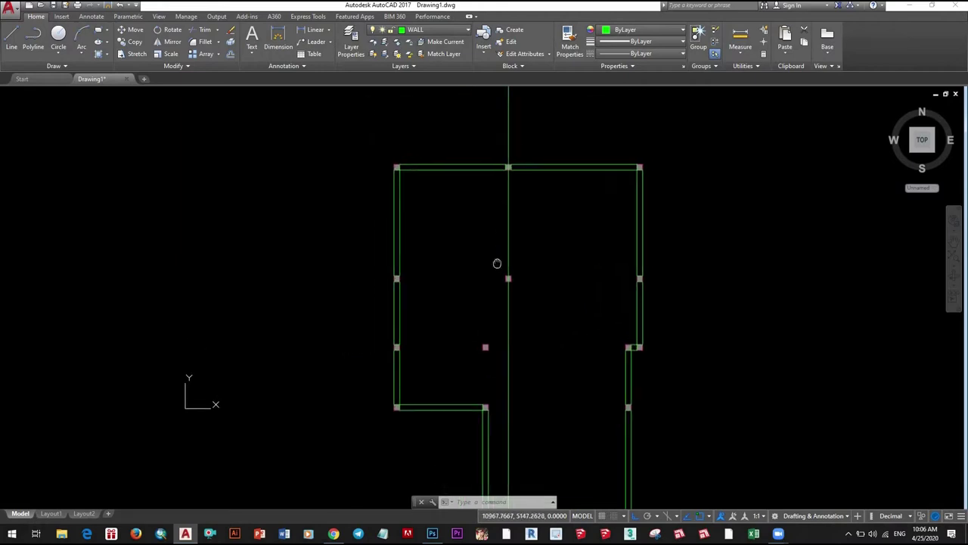
pyautogui.scroll(2, 473, 262)
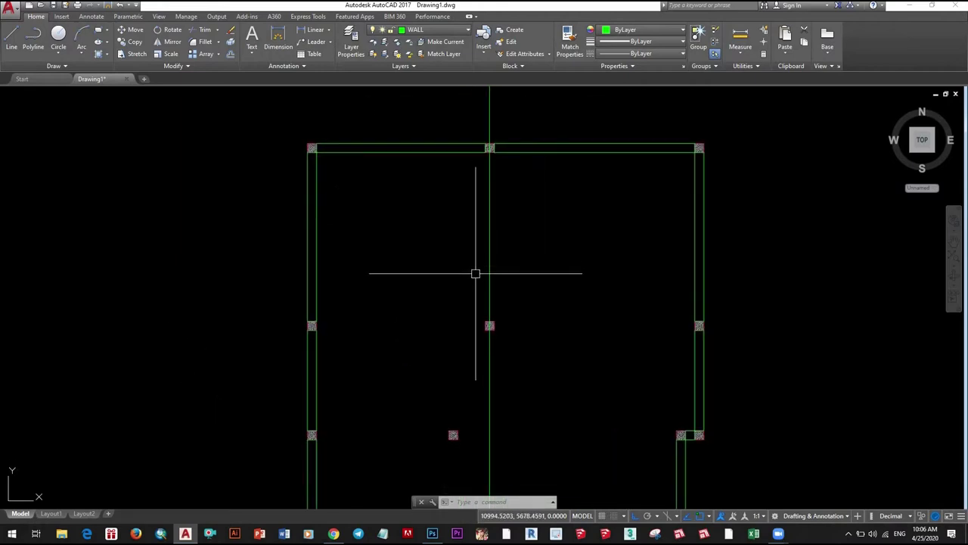
pyautogui.moveTo(489, 325)
pyautogui.mouseDown(button='middle')
pyautogui.moveTo(485, 314)
pyautogui.moveTo(449, 320)
pyautogui.mouseUp(button='middle')
# - Copy the right wall to the middle column
pyautogui.click(704, 266)
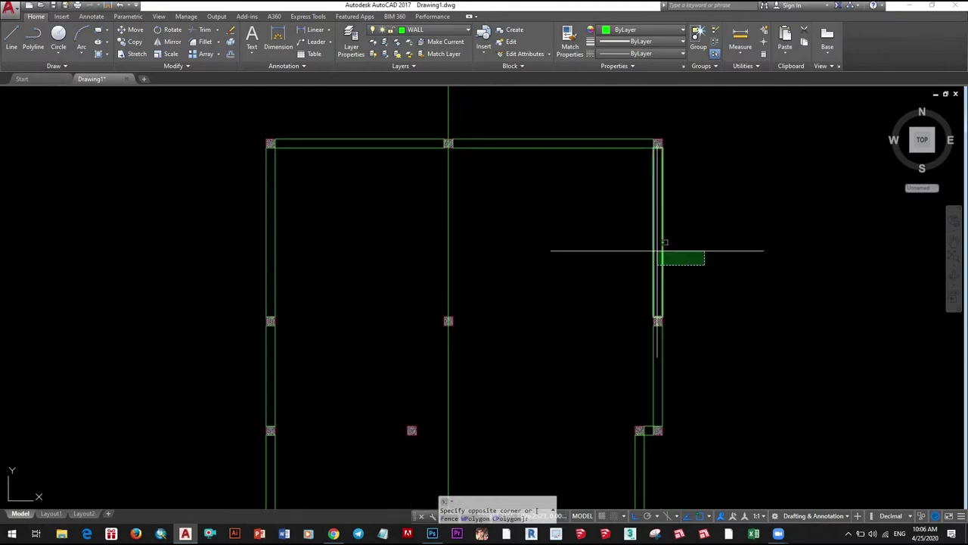
pyautogui.click(657, 250)
pyautogui.write('o')
pyautogui.press('Return')
pyautogui.scroll(2, 657, 188)
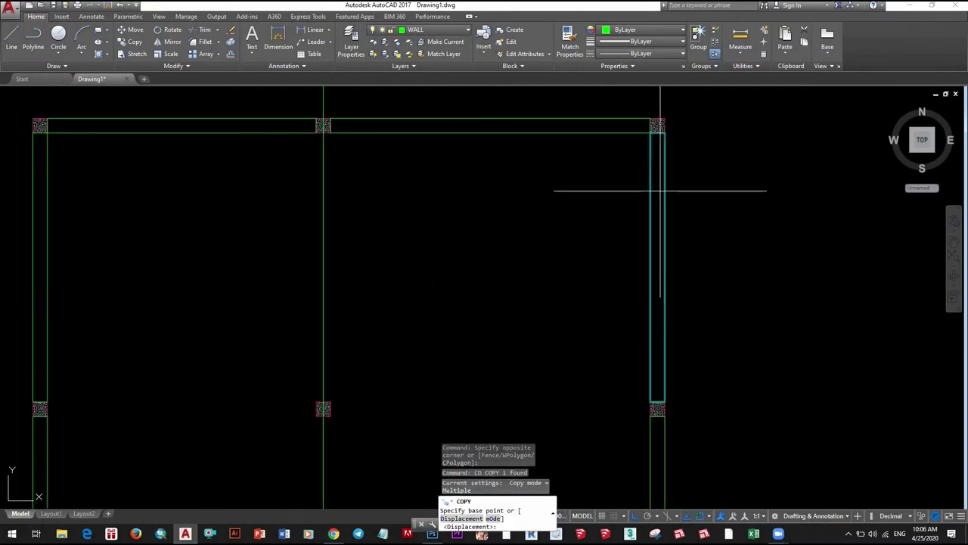
pyautogui.click(649, 129)
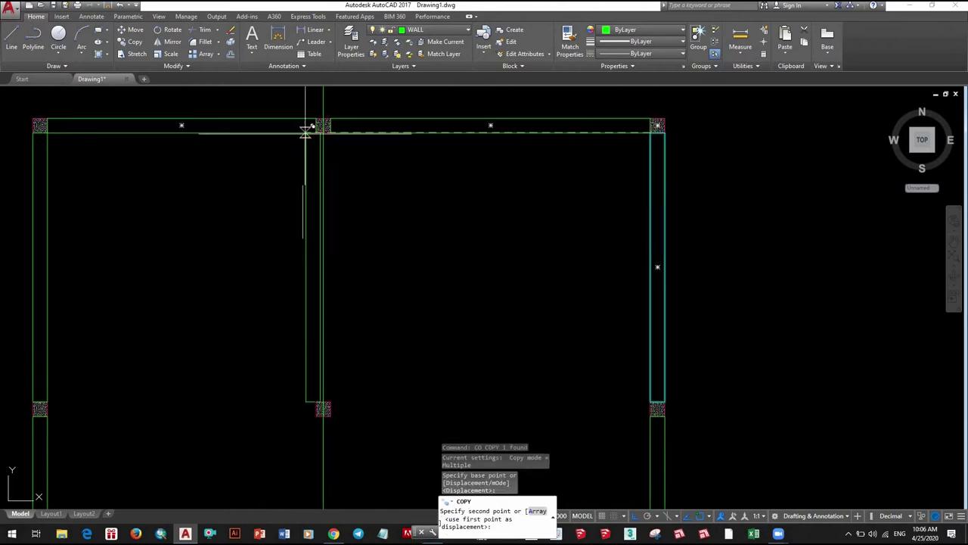
pyautogui.scroll(2, 317, 133)
pyautogui.scroll(2, 353, 141)
pyautogui.click(405, 177)
pyautogui.press('Return')
# - Adjust the copied wall's length using its end grip
pyautogui.scroll(-3, 404, 220)
pyautogui.click(401, 226)
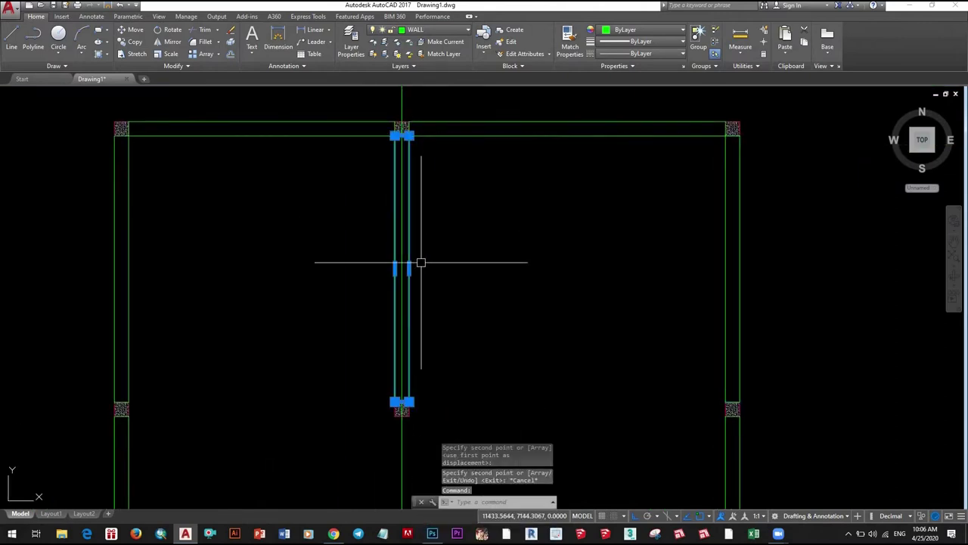
pyautogui.scroll(3, 413, 234)
pyautogui.click(395, 215)
pyautogui.scroll(-5, 368, 215)
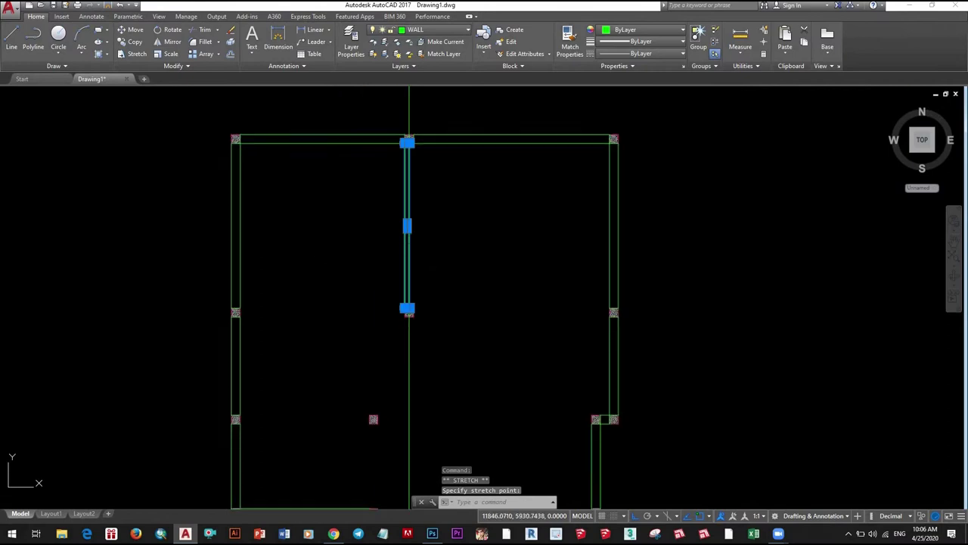
pyautogui.scroll(1, 404, 314)
pyautogui.scroll(2, 390, 371)
pyautogui.scroll(-2, 390, 371)
pyautogui.scroll(-2, 372, 300)
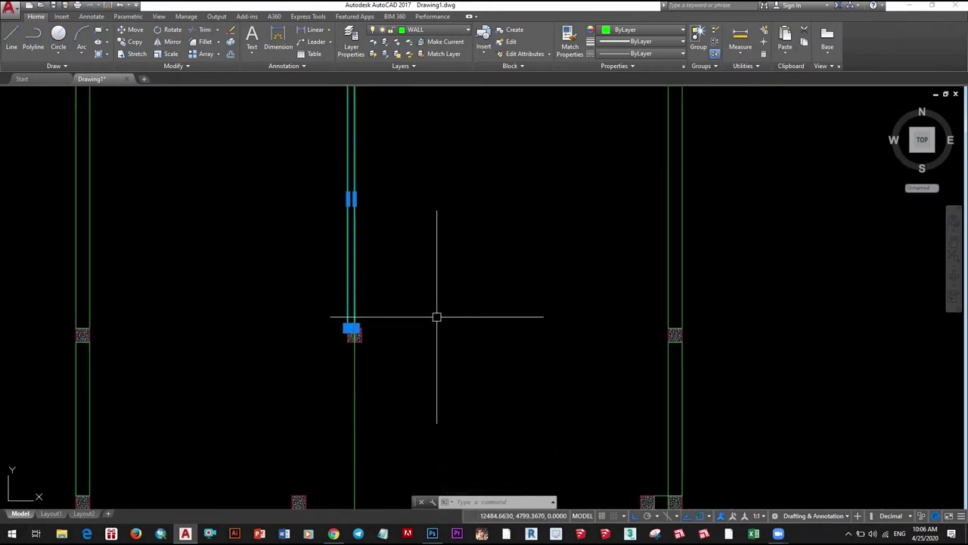
pyautogui.press('Return')
pyautogui.scroll(-2, 493, 284)
# - Rotate the copied wall 270° so it lies horizontally across the upper-right room
pyautogui.click(497, 288)
pyautogui.press('Escape')
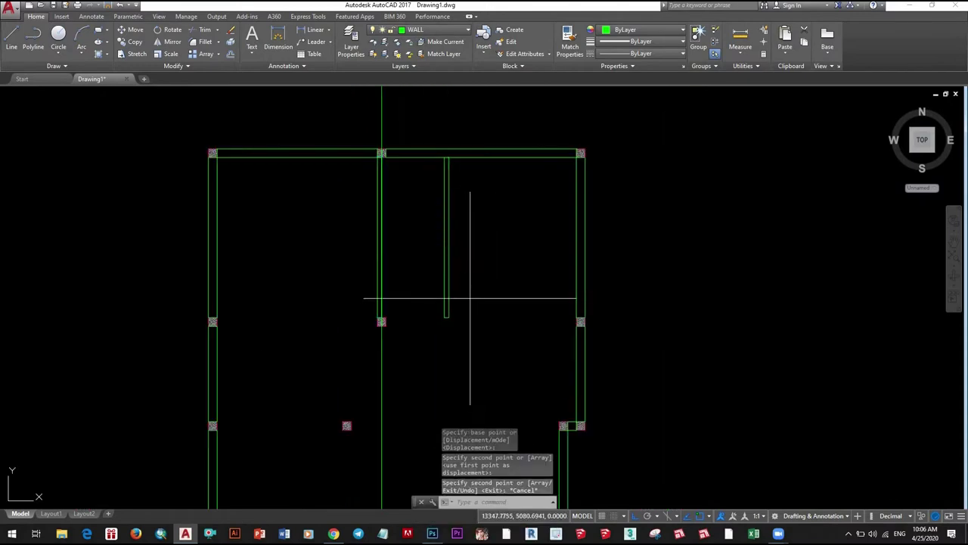
pyautogui.write('RO')
pyautogui.press('Return')
pyautogui.click(500, 255)
pyautogui.press('Return')
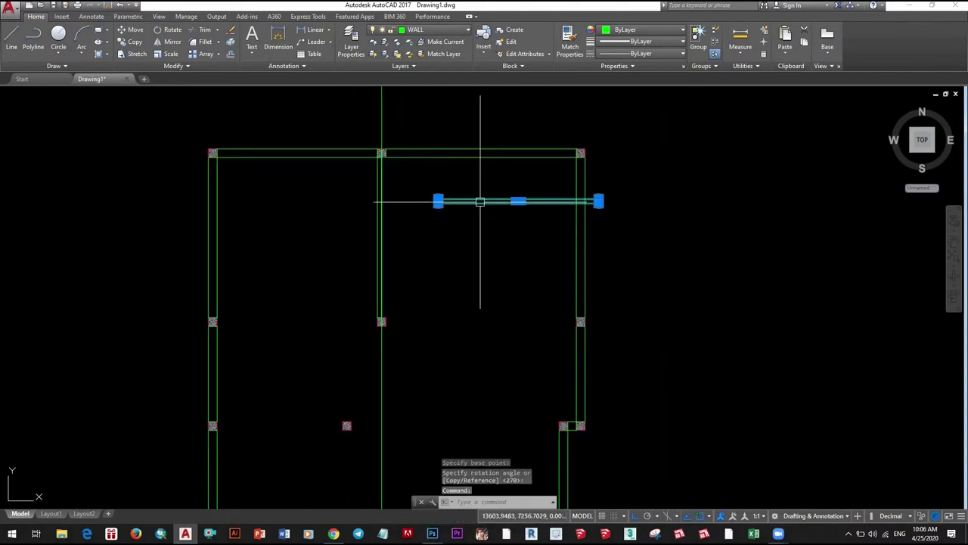
# - Begin moving a wall segment from a base point, then cancel the move
pyautogui.write('m')
pyautogui.press('Return')
pyautogui.scroll(2, 454, 183)
pyautogui.scroll(2, 437, 174)
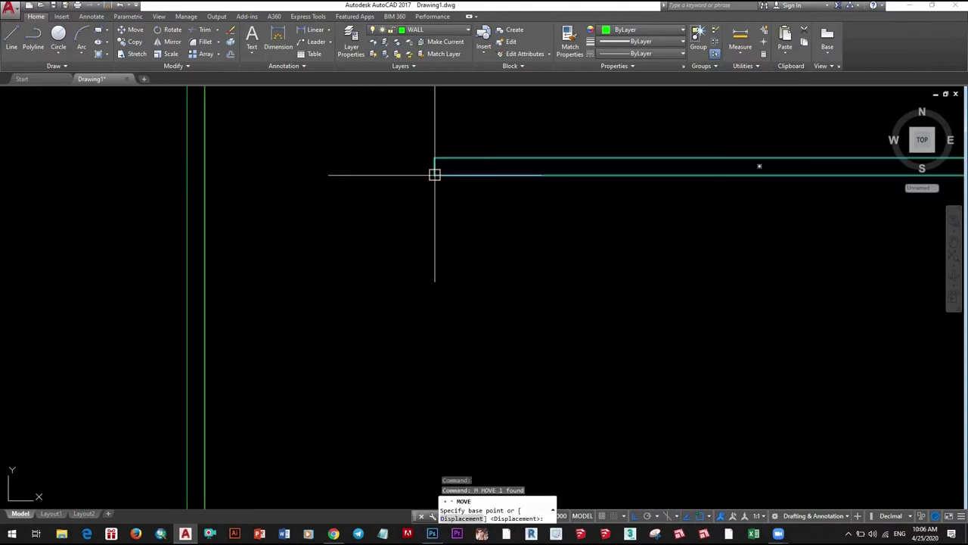
pyautogui.click(434, 174)
pyautogui.scroll(-2, 439, 227)
pyautogui.scroll(2, 340, 340)
pyautogui.scroll(2, 515, 268)
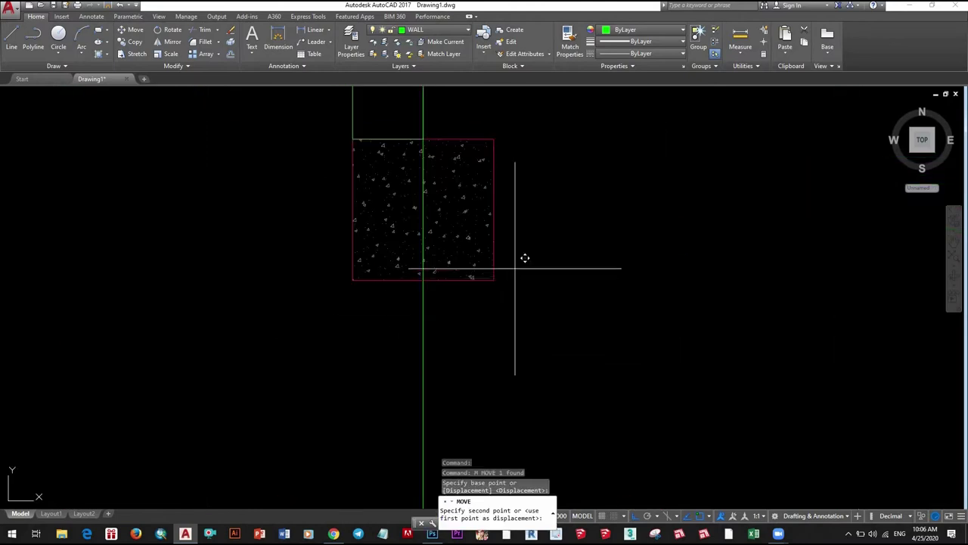
pyautogui.press('Escape')
# - Try stretching the horizontal wall from its midpoint grip, then cancel
pyautogui.scroll(-2, 525, 296)
pyautogui.scroll(4, 591, 265)
pyautogui.click(591, 264)
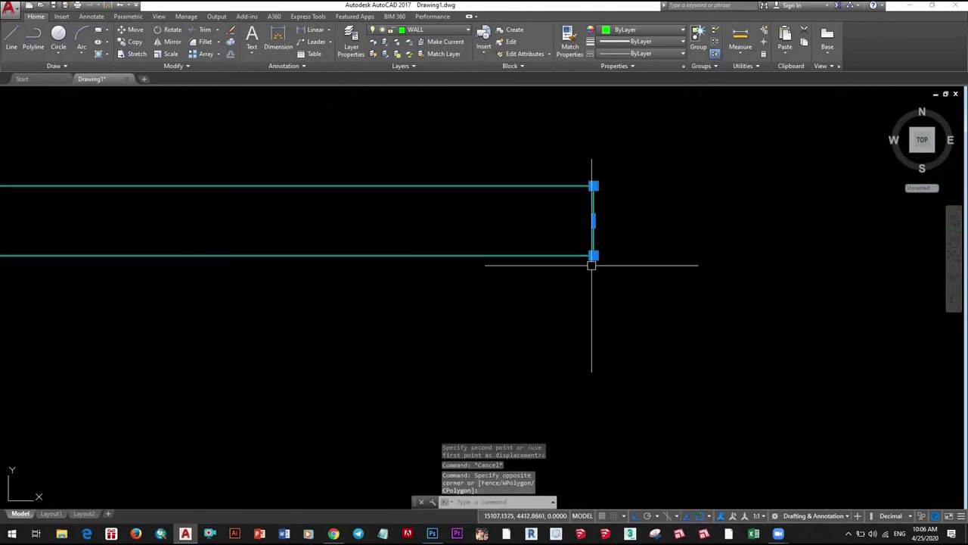
pyautogui.click(594, 225)
pyautogui.scroll(-3, 613, 242)
pyautogui.scroll(3, 529, 231)
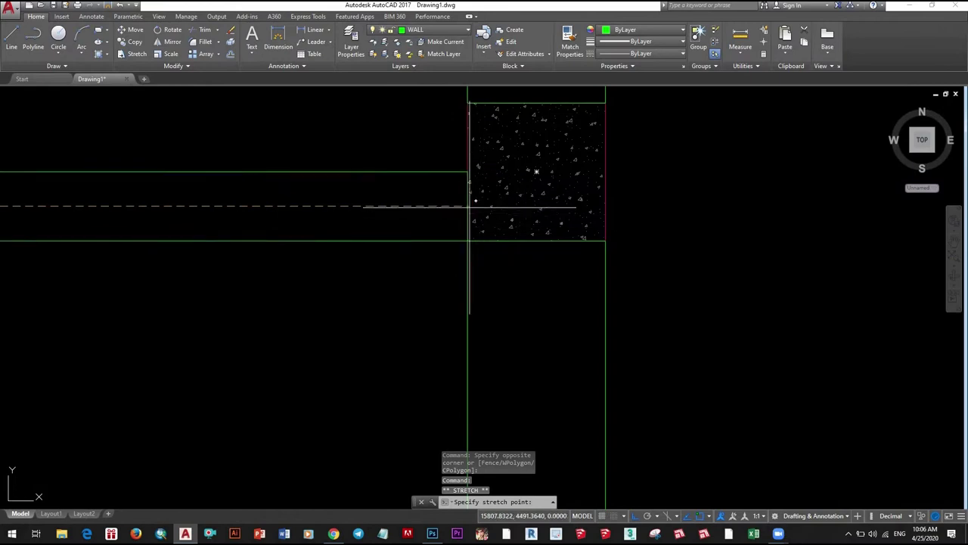
pyautogui.scroll(-2, 464, 307)
pyautogui.press('Escape')
# - Select the top wall segment and start copying it
pyautogui.scroll(-2, 473, 309)
pyautogui.scroll(4, 502, 314)
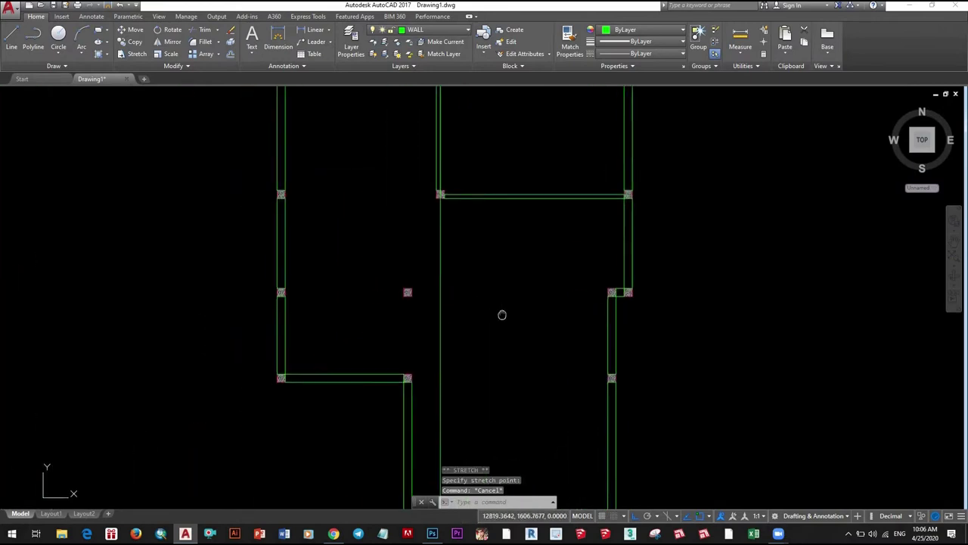
pyautogui.scroll(-3, 492, 311)
pyautogui.scroll(1, 447, 244)
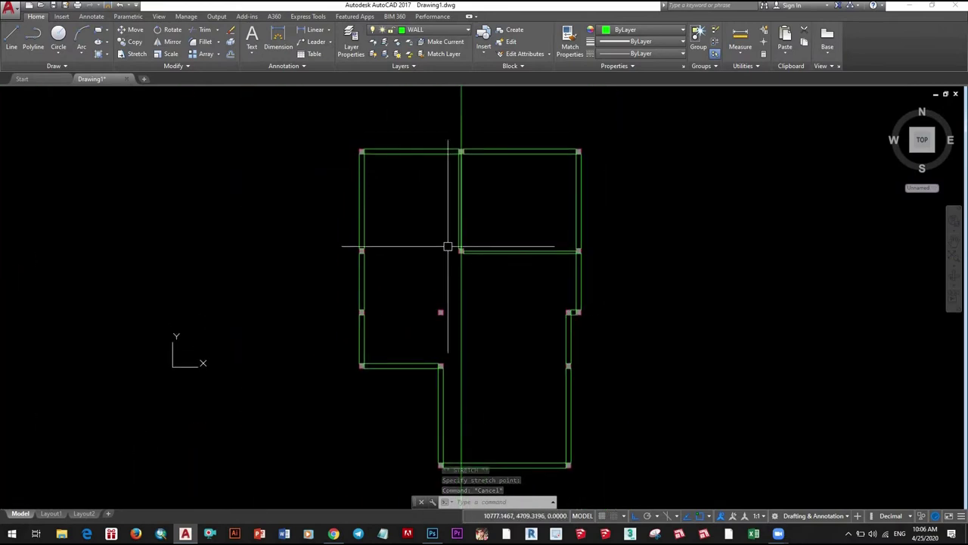
pyautogui.scroll(1, 441, 224)
pyautogui.scroll(1, 445, 189)
pyautogui.click(445, 181)
pyautogui.press('Return')
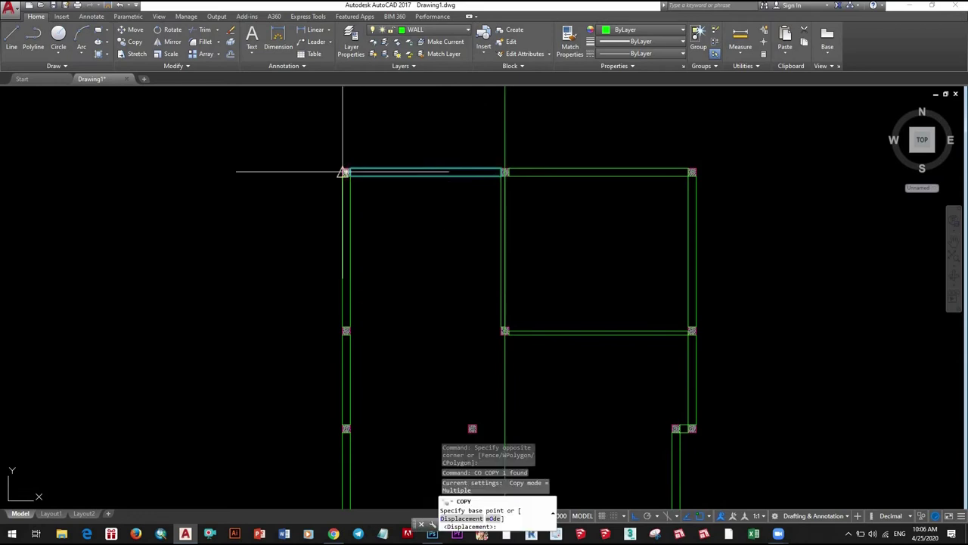
pyautogui.scroll(3, 356, 174)
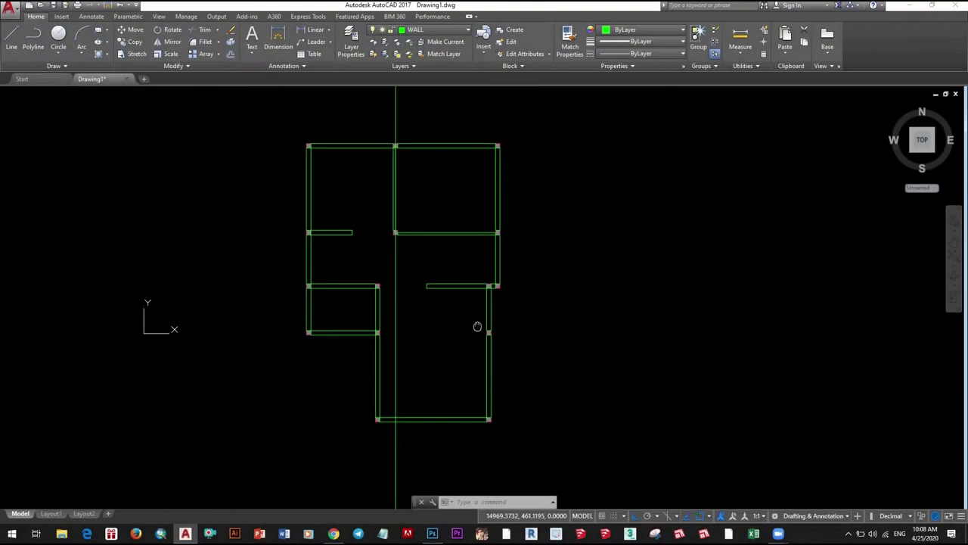
# - Draw an L-shaped polyline with 100 and 400 segments around the bottom-left column
pyautogui.moveTo(448, 320); pyautogui.dragTo(443, 279, button='middle')
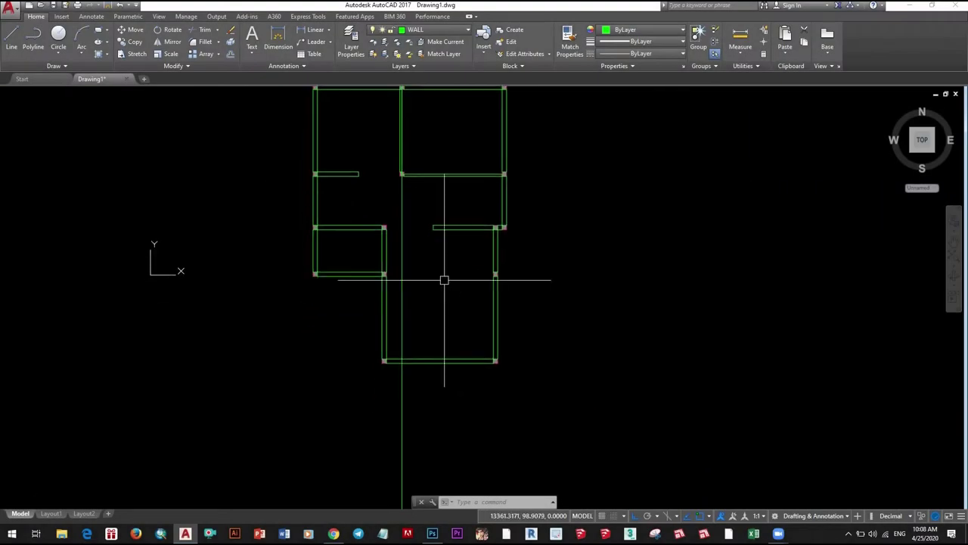
pyautogui.scroll(-1, 400, 338)
pyautogui.scroll(4, 415, 337)
pyautogui.moveTo(415, 337)
pyautogui.mouseDown(button='middle')
pyautogui.moveTo(481, 330)
pyautogui.moveTo(495, 371)
pyautogui.mouseUp(button='middle')
pyautogui.scroll(-2, 481, 330)
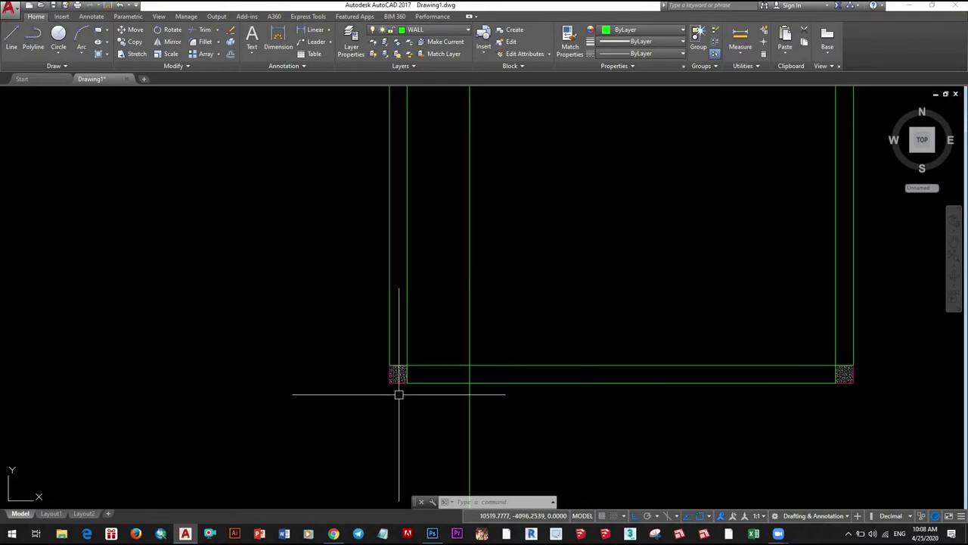
pyautogui.scroll(4, 398, 394)
pyautogui.scroll(2, 426, 361)
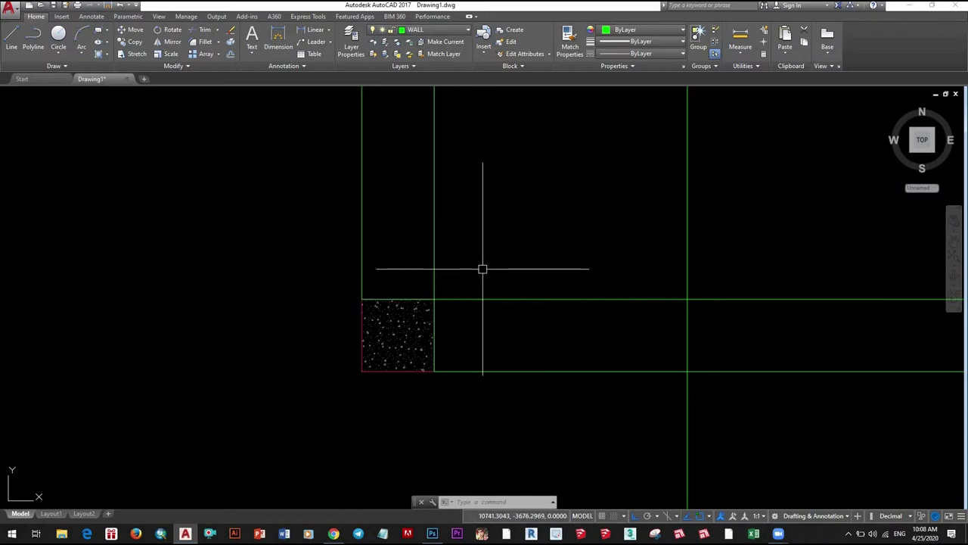
pyautogui.write('PL')
pyautogui.click(363, 294)
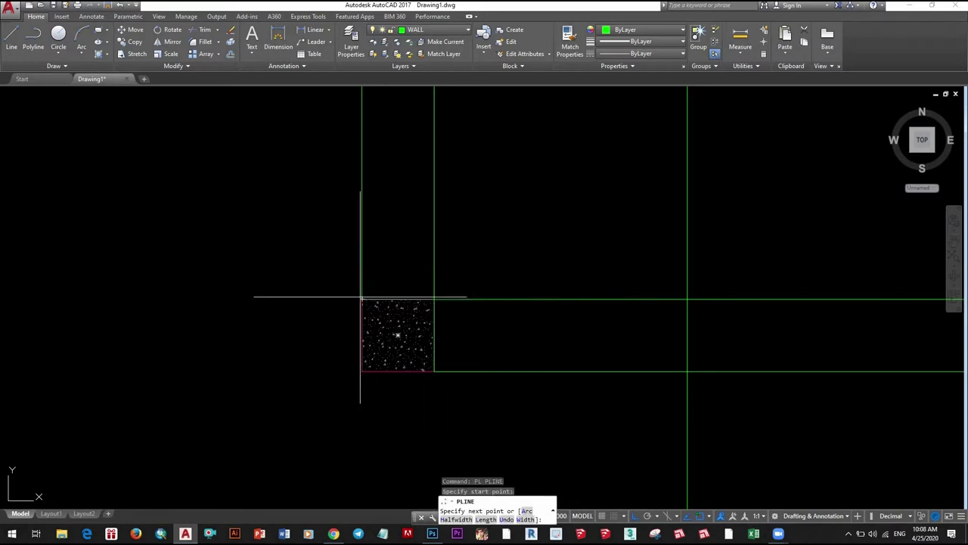
pyautogui.write('100')
pyautogui.press('Return')
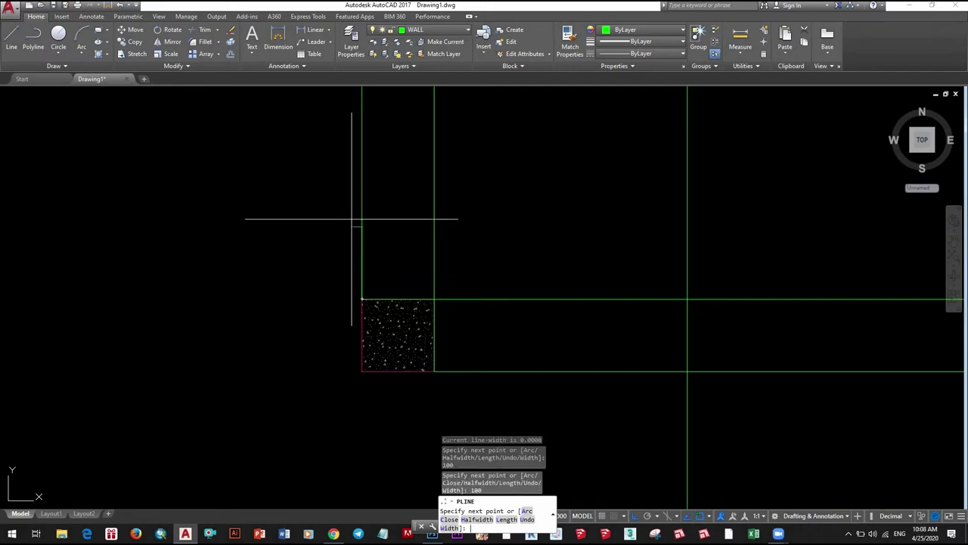
pyautogui.write('100')
pyautogui.press('Return')
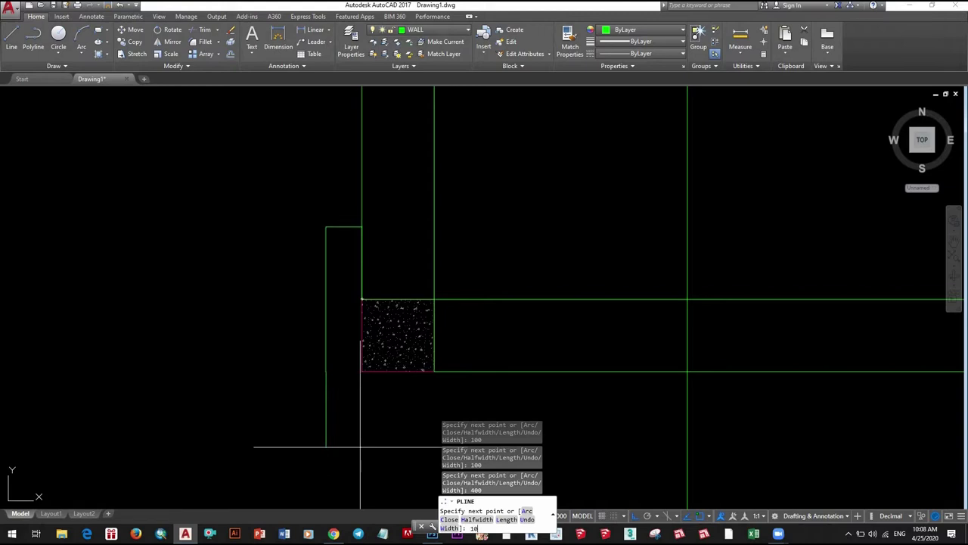
pyautogui.moveTo(424, 425); pyautogui.dragTo(238, 317, button='middle')
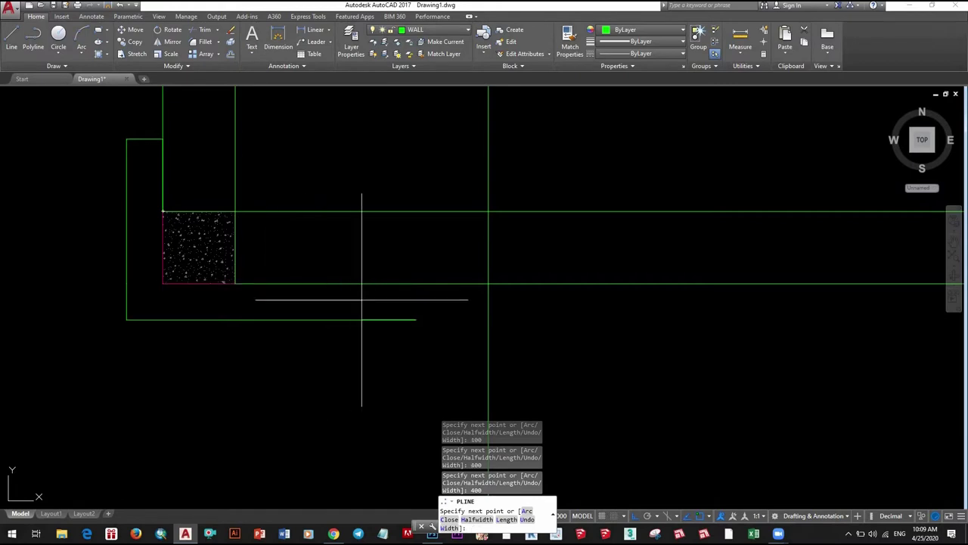
pyautogui.scroll(-5, 407, 318)
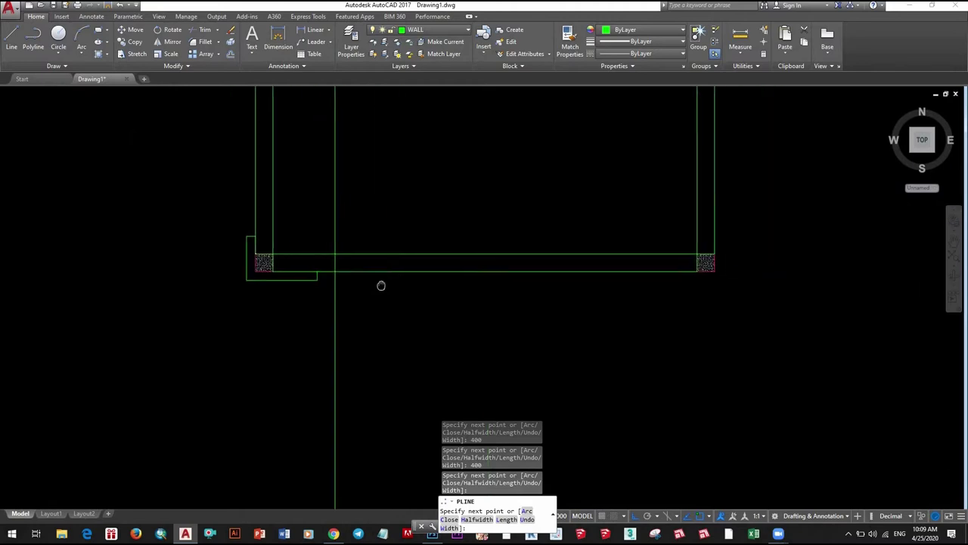
pyautogui.moveTo(363, 282)
pyautogui.mouseDown(button='middle')
pyautogui.moveTo(258, 307)
pyautogui.moveTo(277, 328)
pyautogui.mouseUp(button='middle')
pyautogui.press('Escape')
# - Mirror the outline across the bottom wall's midpoint, answering N to keep the original
pyautogui.click(208, 311)
pyautogui.write('MI')
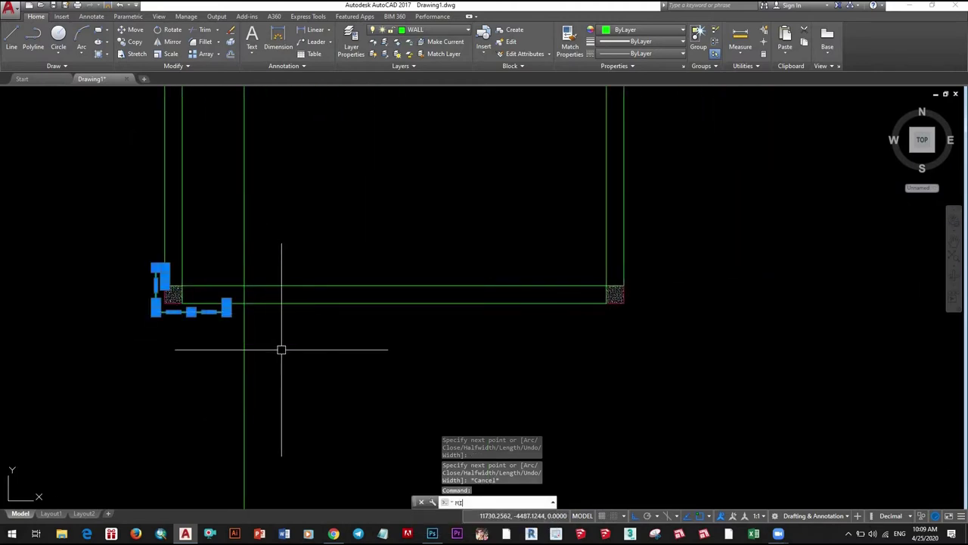
pyautogui.press('Return')
pyautogui.click(394, 286)
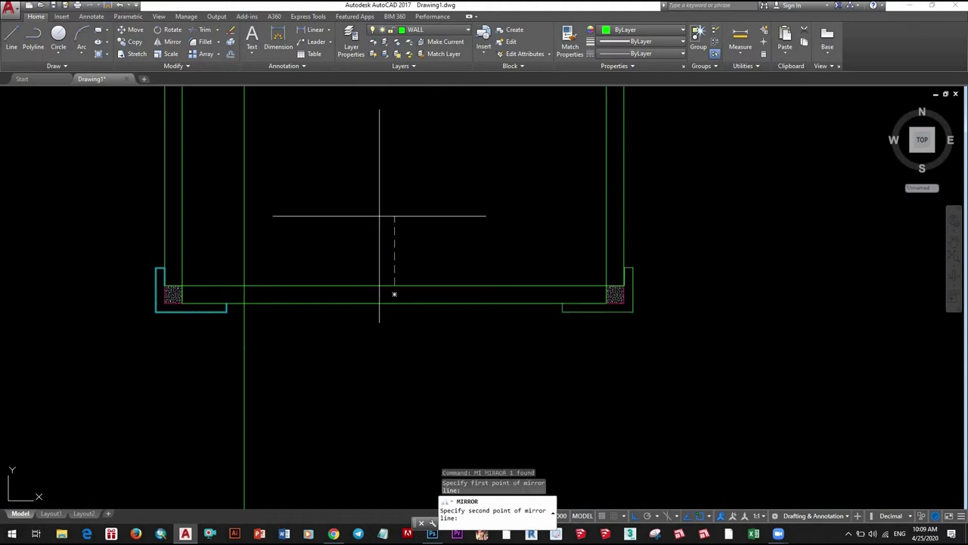
pyautogui.click(415, 270)
pyautogui.scroll(-4, 438, 323)
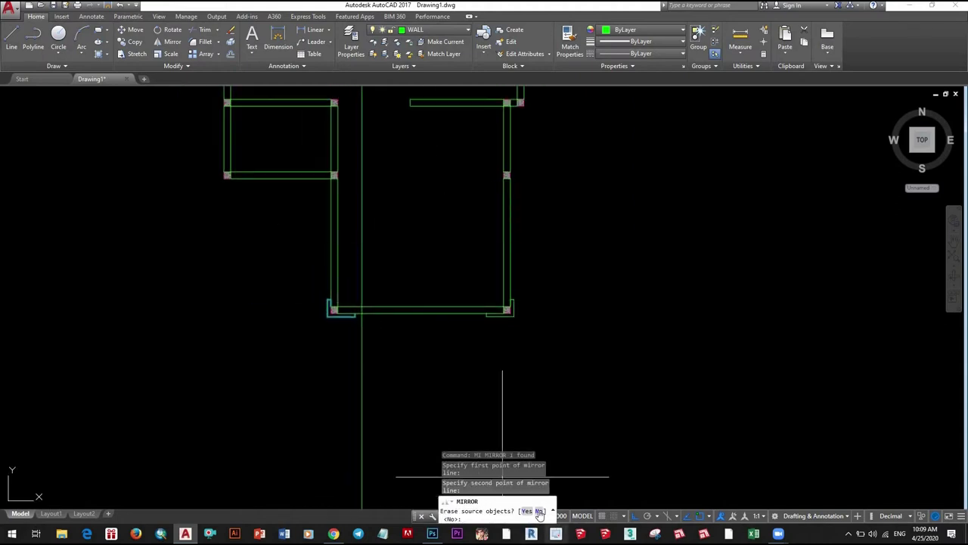
pyautogui.write('N')
pyautogui.press('Return')
pyautogui.scroll(-4, 507, 296)
pyautogui.scroll(2, 515, 353)
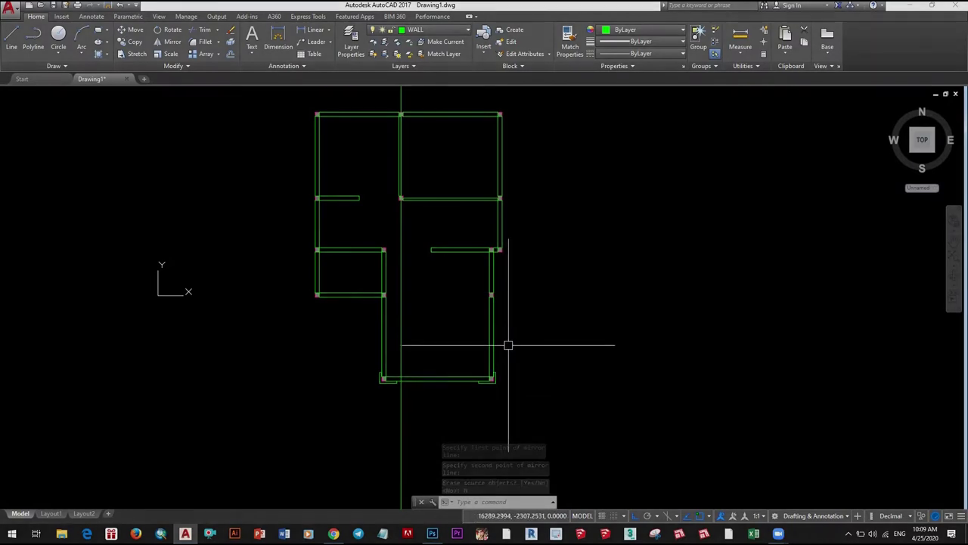
# - Make SYMBOL the current layer
pyautogui.click(428, 29)
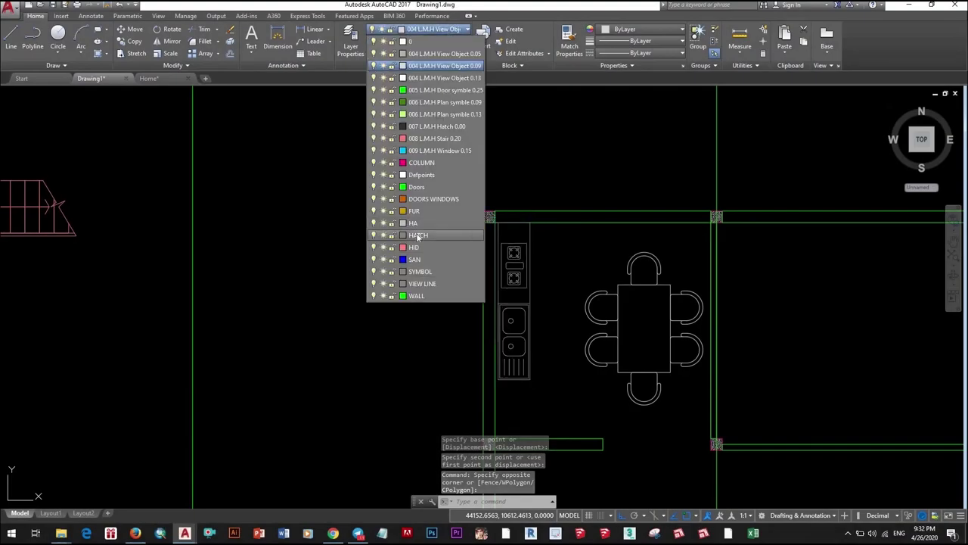
pyautogui.click(421, 271)
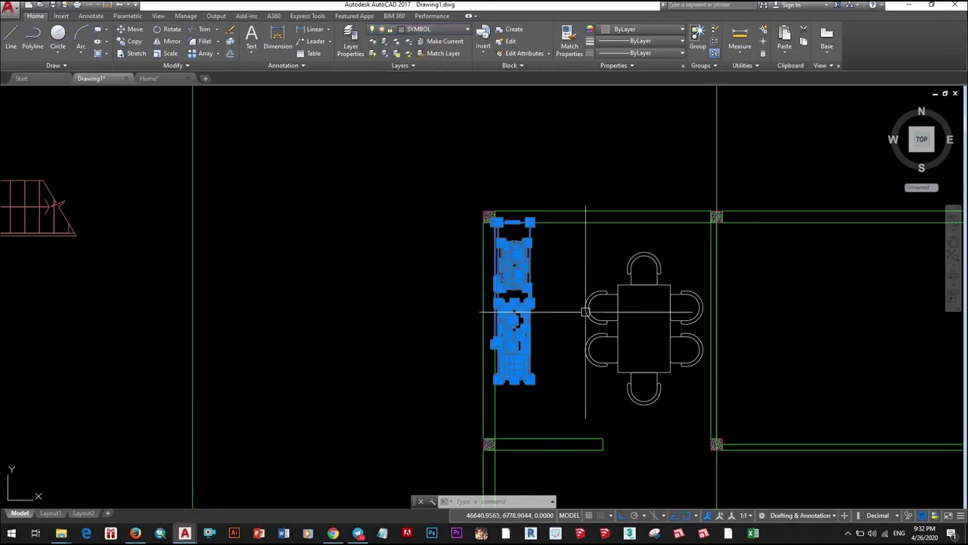
pyautogui.scroll(3, 532, 326)
pyautogui.scroll(-3, 532, 333)
# - Select the kitchen counter and try stretching its corner, then cancel and clear the selection
pyautogui.click(522, 318)
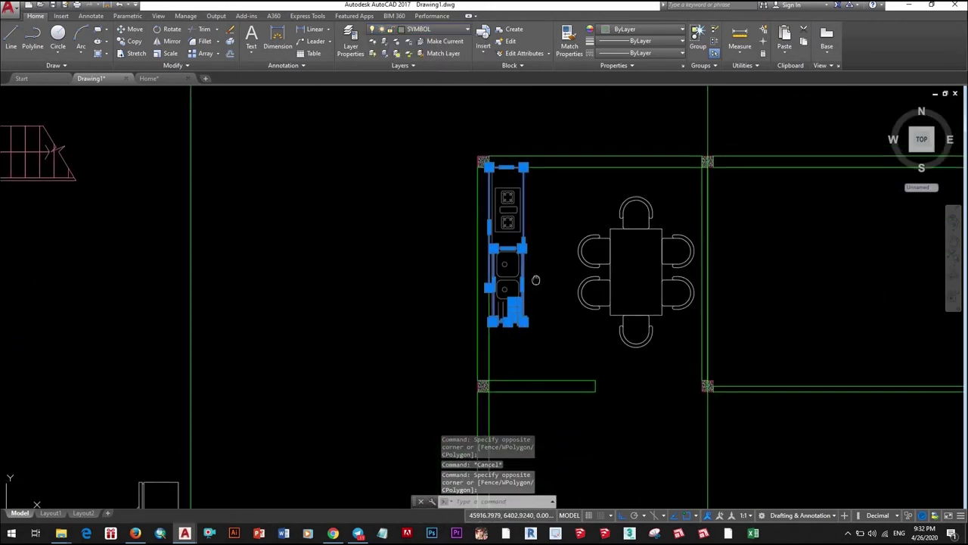
pyautogui.press('Escape')
pyautogui.scroll(5, 497, 231)
pyautogui.click(497, 234)
pyautogui.click(497, 233)
pyautogui.scroll(-3, 491, 227)
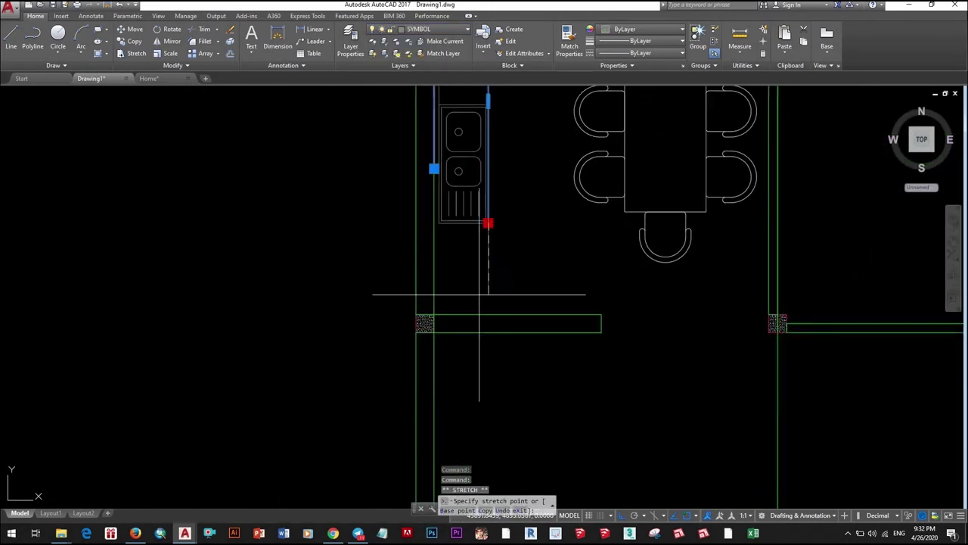
pyautogui.press('Escape')
pyautogui.scroll(-3, 488, 314)
pyautogui.scroll(-2, 393, 357)
pyautogui.scroll(5, 367, 272)
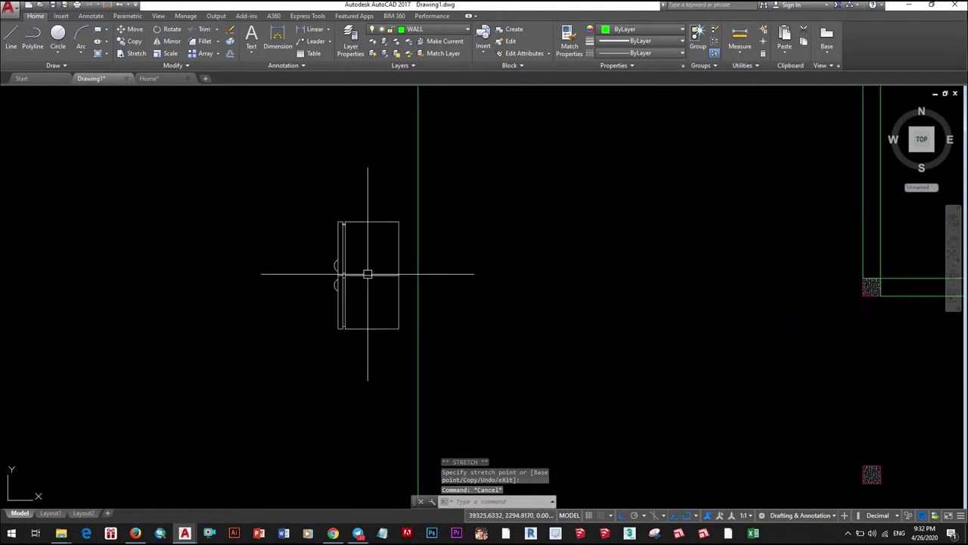
pyautogui.press('Escape')
# - Make WALL the current layer and clear the selection
pyautogui.click(340, 250)
pyautogui.click(424, 29)
pyautogui.click(401, 113)
pyautogui.press('Escape')
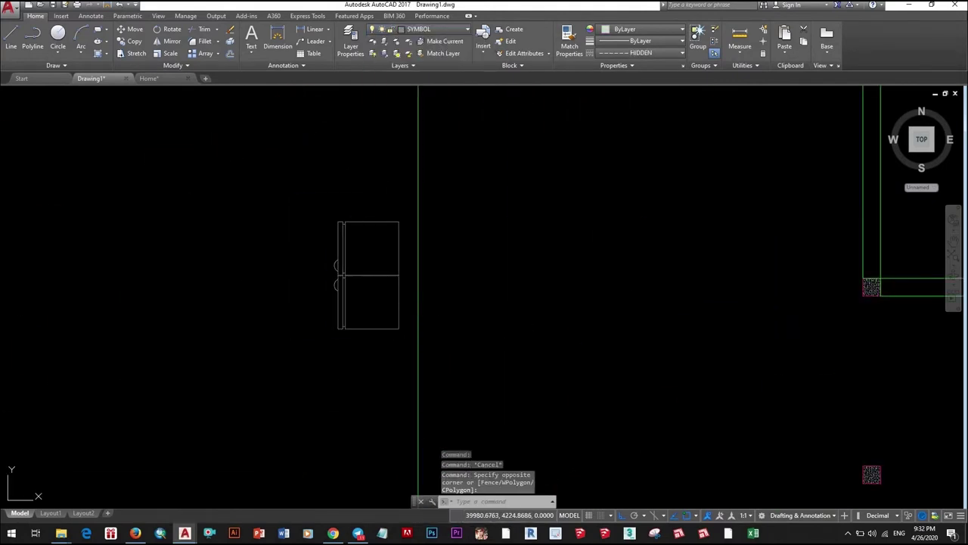
# - Window-select the two-door cabinet block
pyautogui.click(285, 188)
pyautogui.click(454, 340)
pyautogui.scroll(-3, 503, 298)
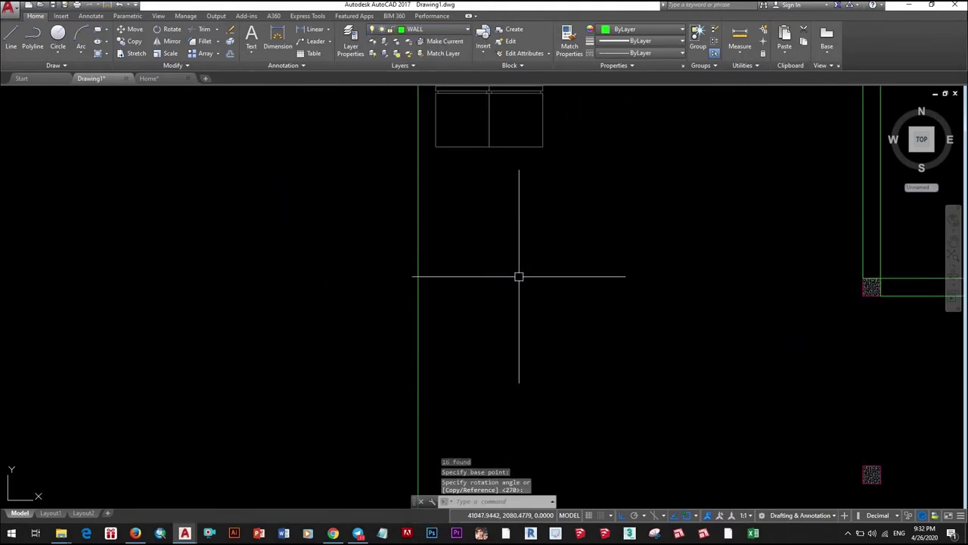
pyautogui.click(298, 165)
pyautogui.click(541, 292)
# - Move the cabinet with M onto the kitchen's bottom wall, below the sink counter
pyautogui.write('m')
pyautogui.press('Return')
pyautogui.scroll(3, 337, 297)
pyautogui.click(363, 249)
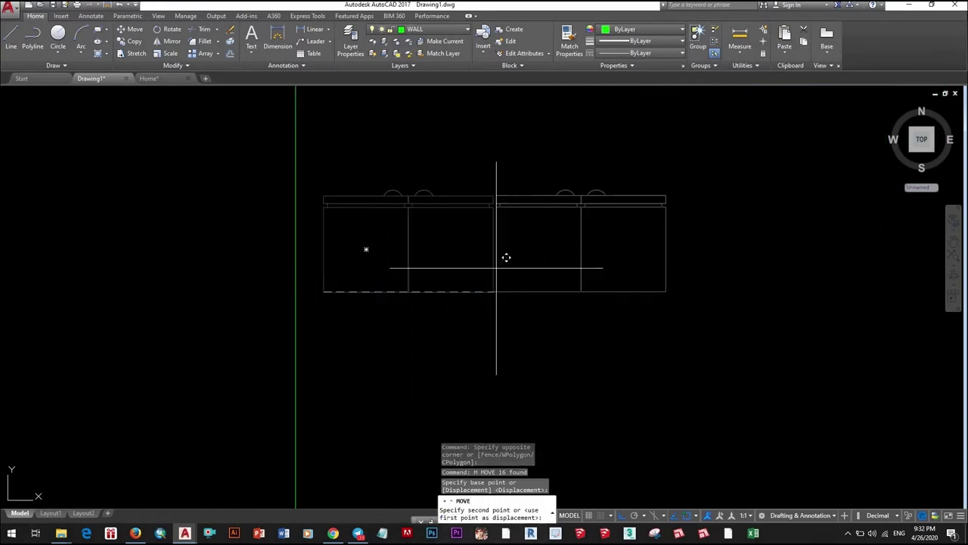
pyautogui.scroll(-2, 497, 259)
pyautogui.scroll(2, 512, 231)
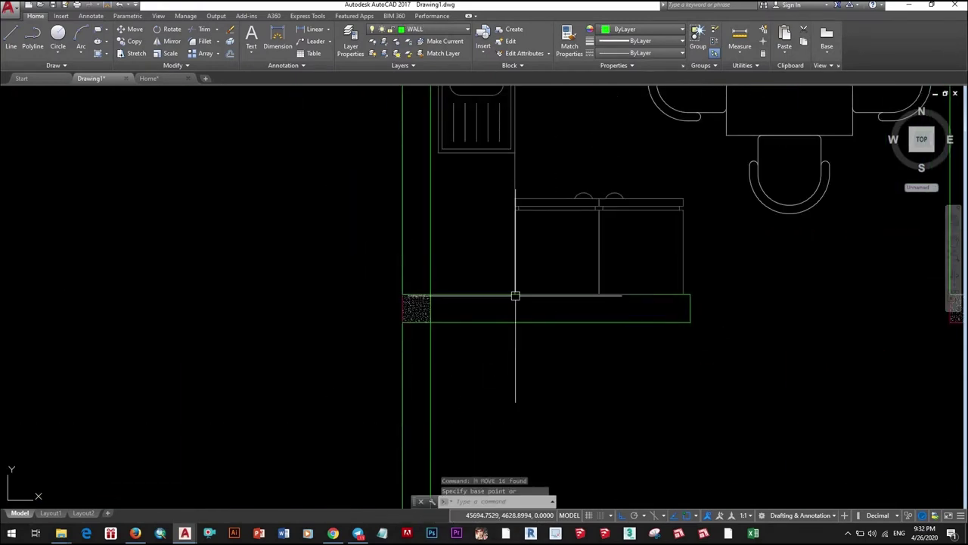
pyautogui.scroll(-3, 520, 293)
pyautogui.scroll(-2, 497, 207)
pyautogui.scroll(2, 474, 281)
# - Move the dining set with M from its top chair to a first spot in the kitchen
pyautogui.scroll(-2, 474, 281)
pyautogui.scroll(2, 464, 251)
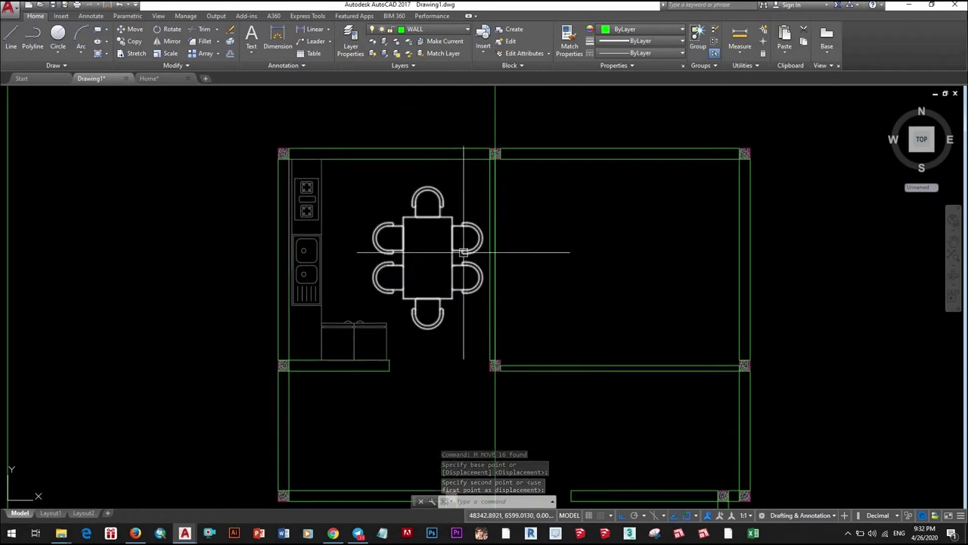
pyautogui.write('m')
pyautogui.press('Return')
pyautogui.scroll(6, 423, 208)
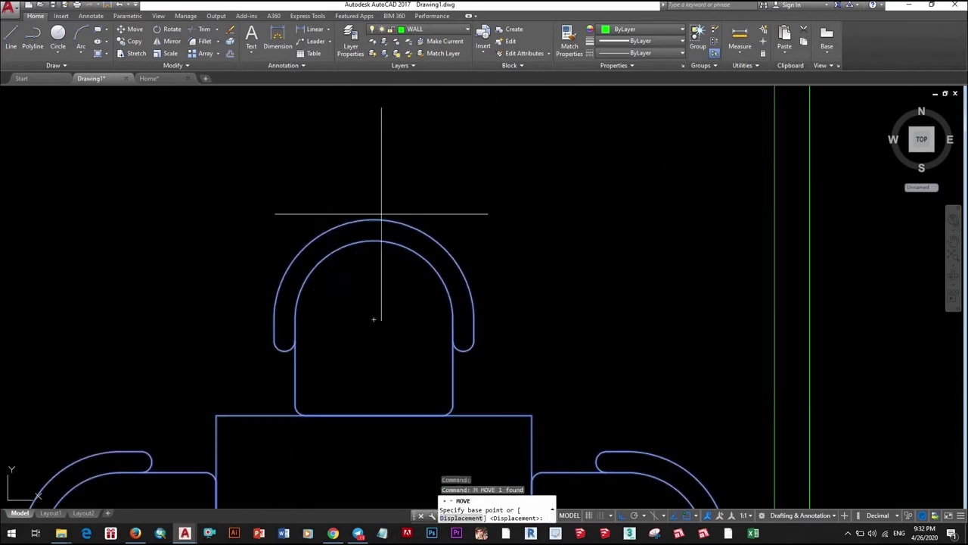
pyautogui.click(390, 220)
pyautogui.scroll(-5, 390, 201)
pyautogui.scroll(-2, 443, 277)
pyautogui.scroll(2, 480, 234)
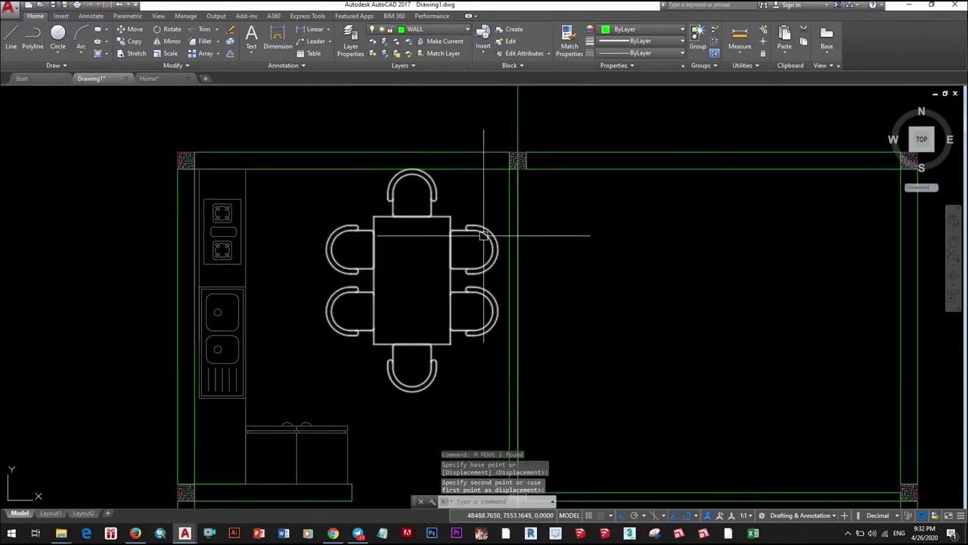
pyautogui.click(486, 244)
# - Nudge the dining set further right with two more repeated moves
pyautogui.press('Return')
pyautogui.scroll(4, 486, 243)
pyautogui.click(499, 227)
pyautogui.scroll(-4, 512, 218)
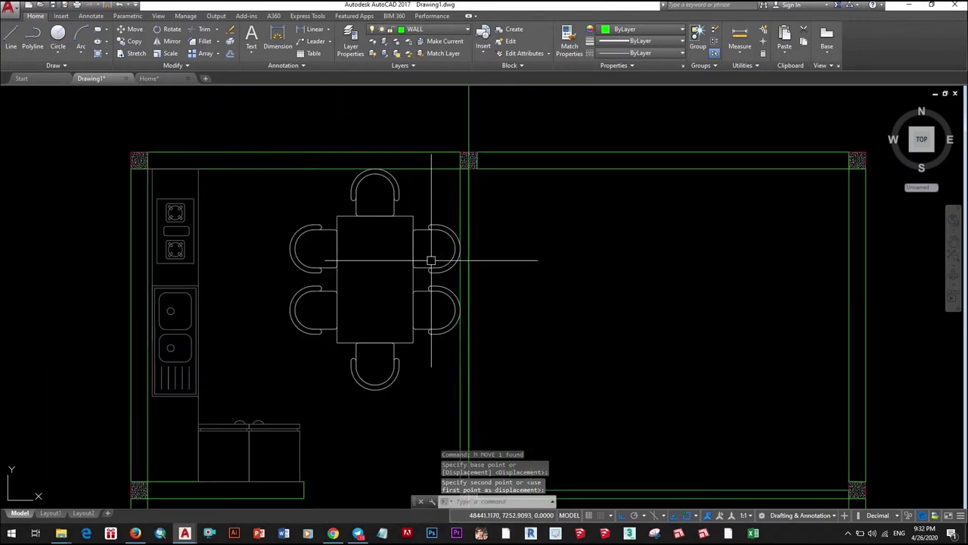
pyautogui.click(480, 245)
pyautogui.press('Return')
pyautogui.moveTo(470, 323); pyautogui.dragTo(470, 285, button='middle')
pyautogui.click(489, 329)
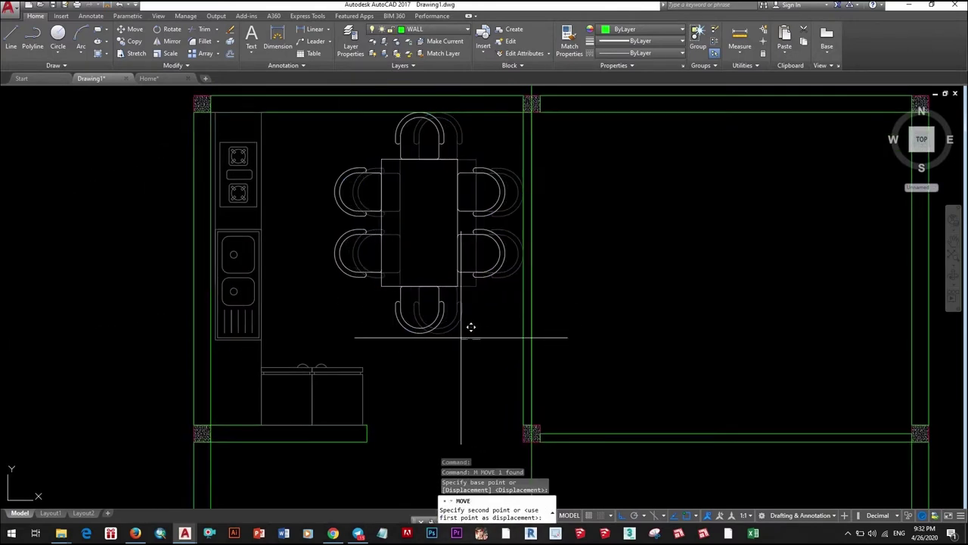
pyautogui.click(470, 327)
# - Reselect the dining set and shift it to a new spot
pyautogui.click(461, 335)
pyautogui.click(417, 292)
pyautogui.press('Return')
pyautogui.click(442, 297)
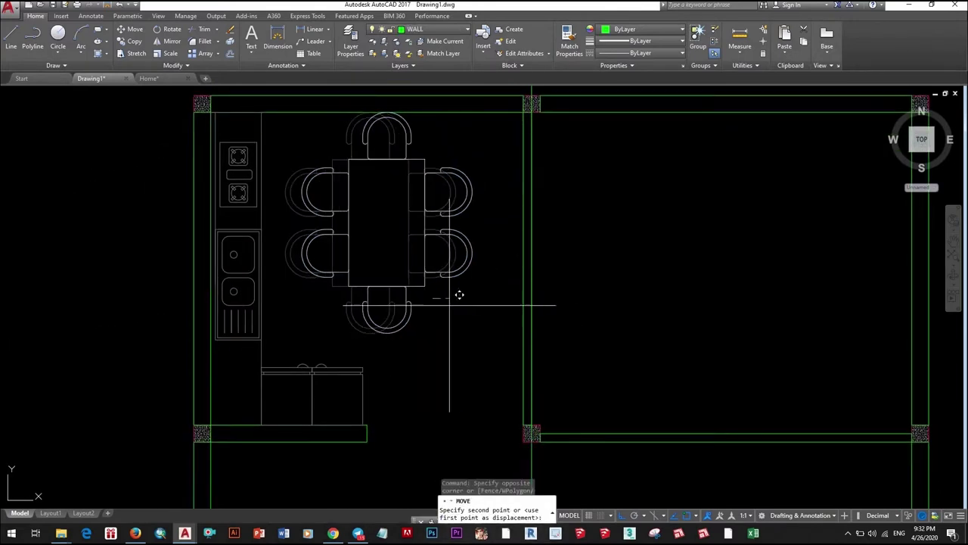
pyautogui.click(454, 299)
pyautogui.click(443, 310)
# - Move the dining set with a 400-unit displacement beside the sink and cooktop counter
pyautogui.write('m')
pyautogui.press('Return')
pyautogui.click(462, 314)
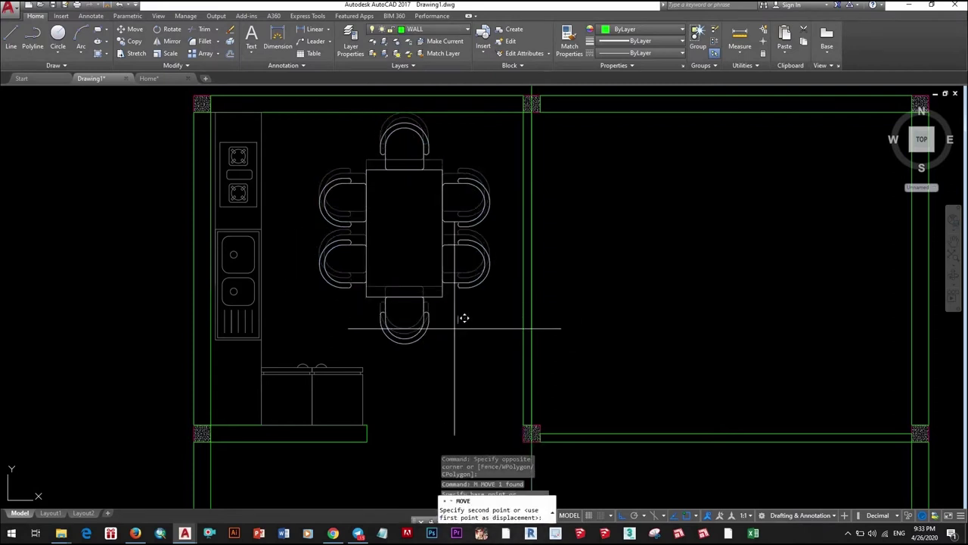
pyautogui.write('400')
pyautogui.press('Return')
pyautogui.click(476, 367)
pyautogui.press('Escape')
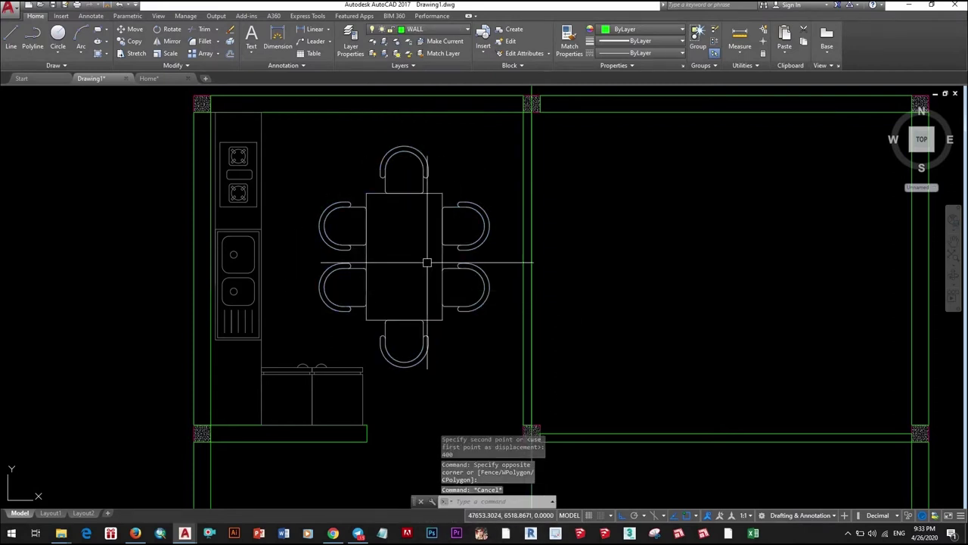
pyautogui.scroll(-5, 454, 270)
pyautogui.scroll(4, 368, 267)
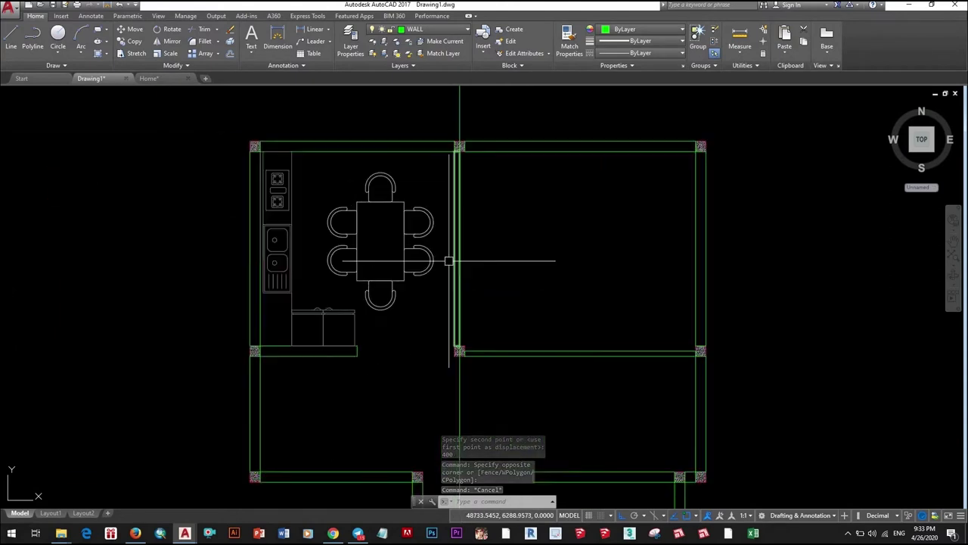
pyautogui.scroll(-4, 443, 259)
pyautogui.scroll(2, 464, 260)
pyautogui.scroll(1, 507, 216)
# - Move the dining set a further 100 units
pyautogui.scroll(4, 418, 205)
pyautogui.click(464, 252)
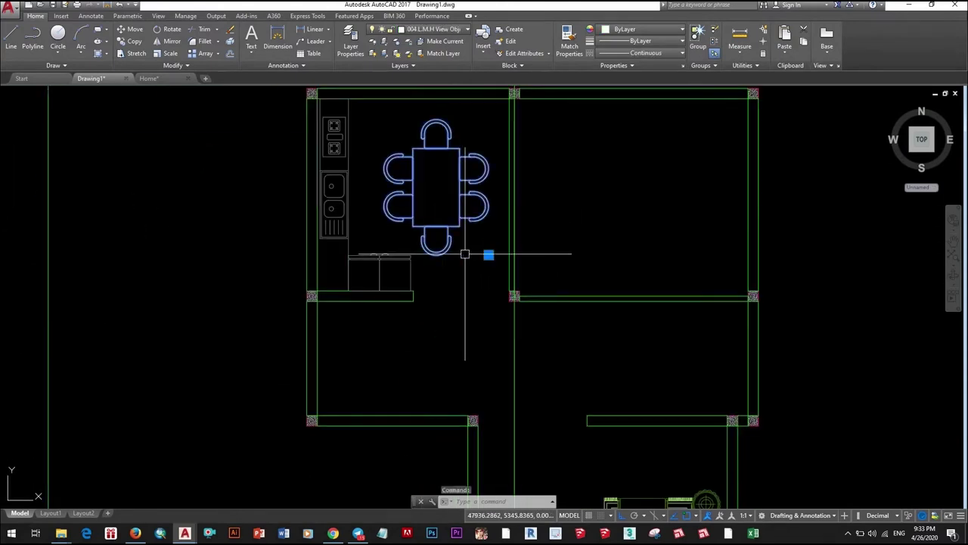
pyautogui.write('m')
pyautogui.press('Return')
pyautogui.click(469, 265)
pyautogui.scroll(-3, 464, 266)
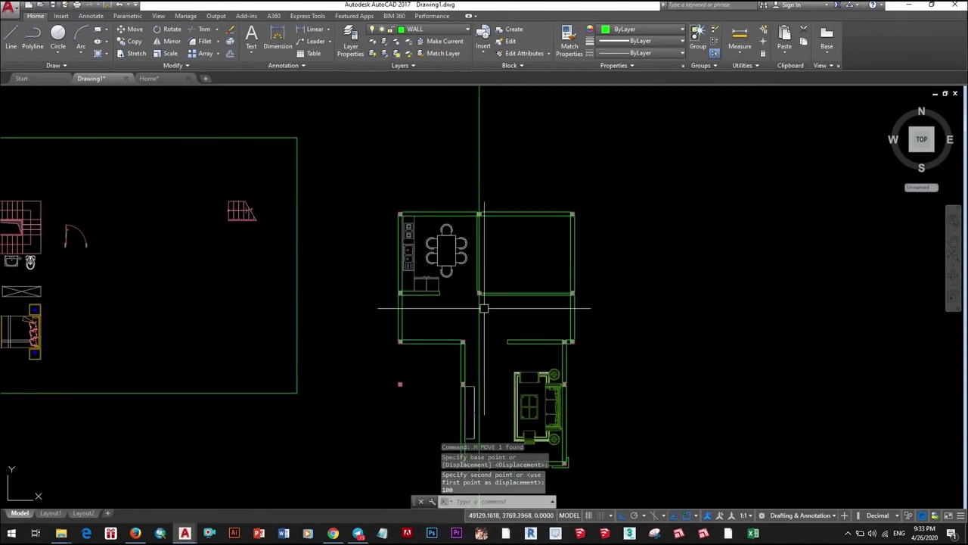
pyautogui.scroll(2, 481, 302)
pyautogui.scroll(-1, 454, 288)
pyautogui.write('100')
pyautogui.scroll(3, 446, 293)
pyautogui.scroll(1, 457, 265)
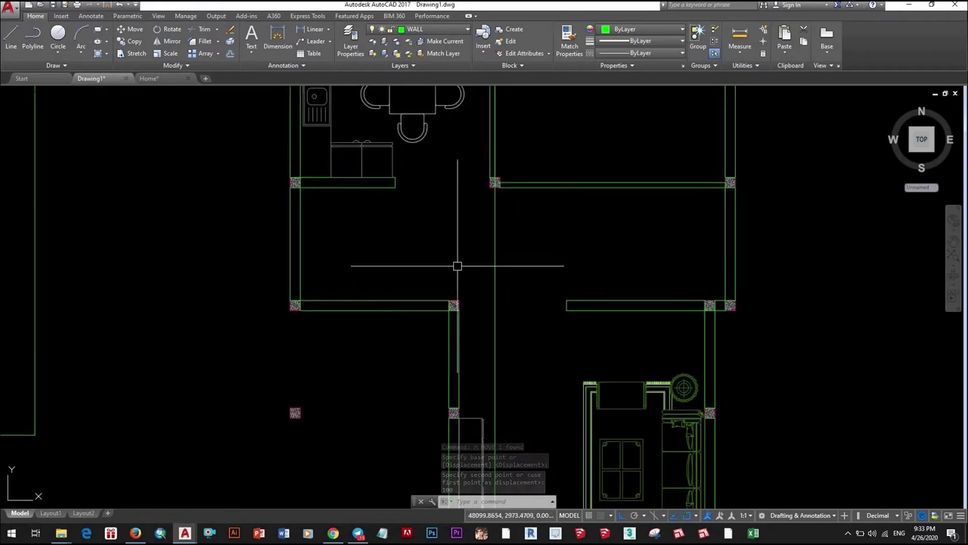
pyautogui.scroll(-2, 394, 268)
# - Start copying the short double-line wall from its junction, then cancel the copy
pyautogui.moveTo(419, 264); pyautogui.dragTo(419, 287, button='middle')
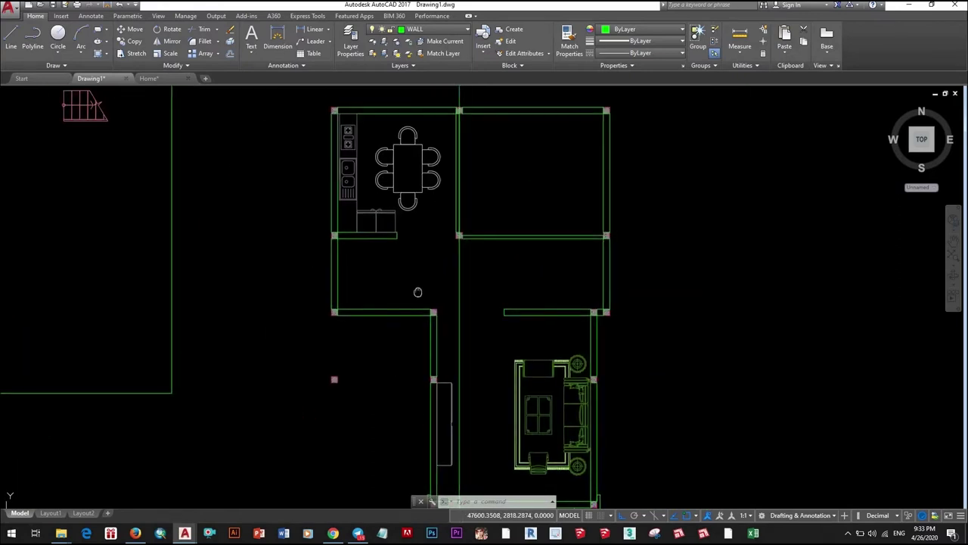
pyautogui.moveTo(452, 226); pyautogui.dragTo(497, 247, button='middle')
pyautogui.scroll(4, 504, 238)
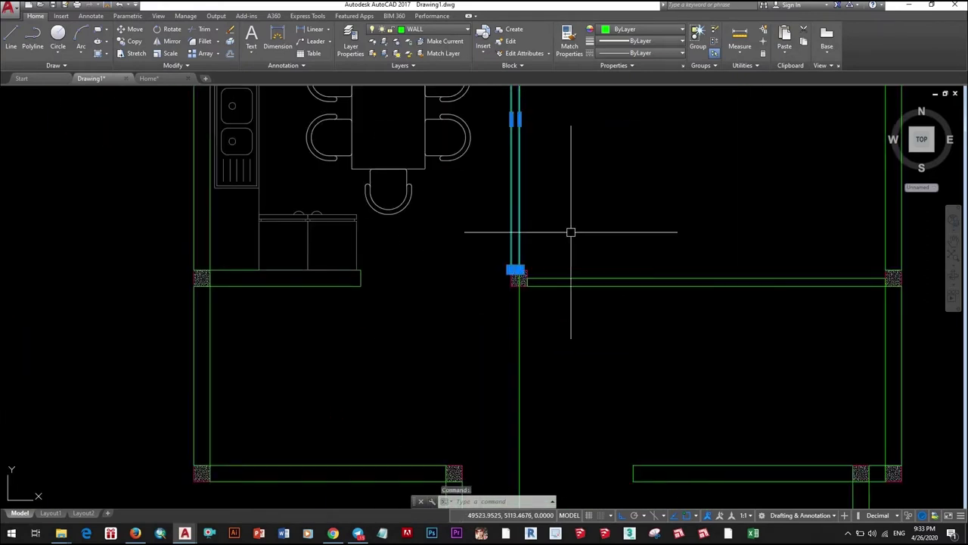
pyautogui.write('co')
pyautogui.press('Return')
pyautogui.moveTo(575, 219); pyautogui.dragTo(560, 371, button='middle')
pyautogui.scroll(3, 499, 153)
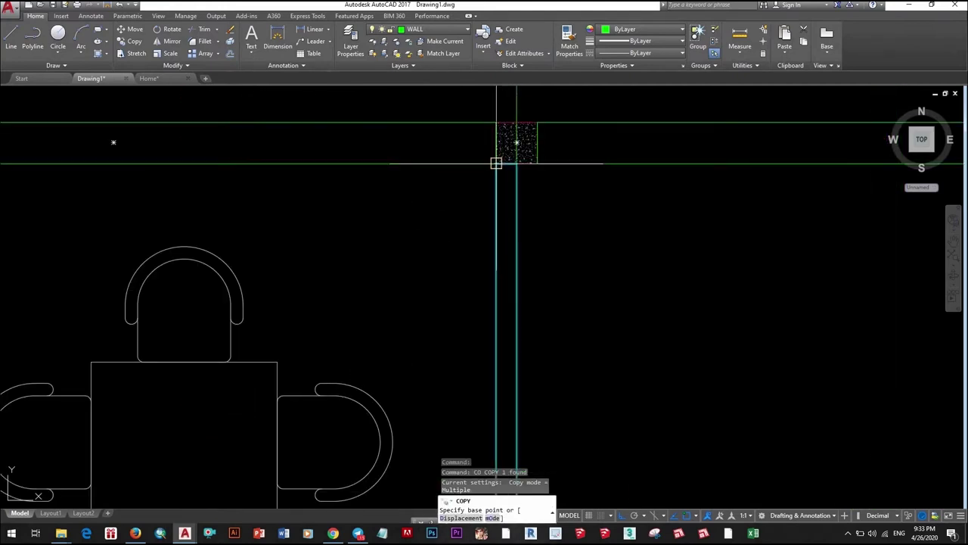
pyautogui.click(497, 163)
pyautogui.scroll(-5, 496, 163)
pyautogui.scroll(5, 483, 299)
pyautogui.press('Escape')
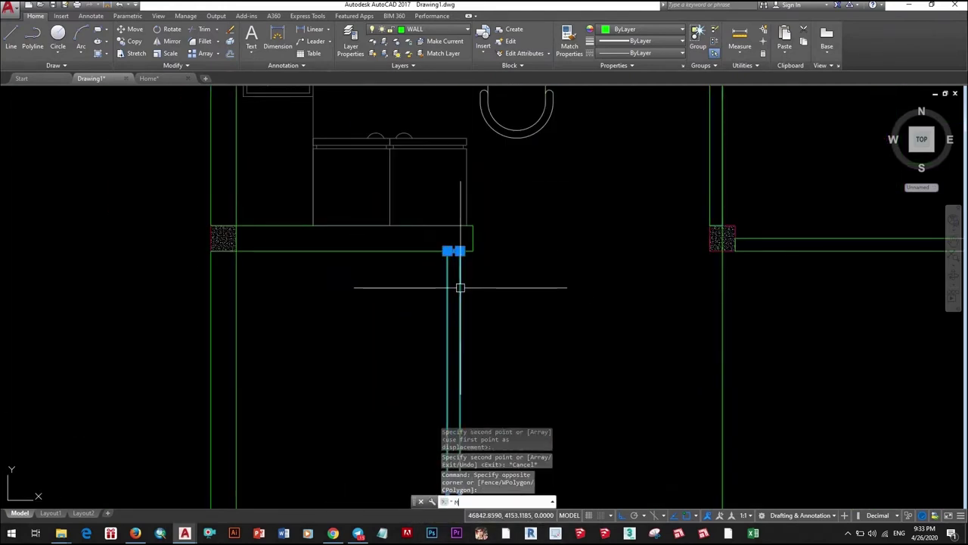
# - Move the short partition wall down so it meets the corridor wall
pyautogui.scroll(6, 462, 261)
pyautogui.moveTo(432, 227); pyautogui.dragTo(492, 219, button='middle')
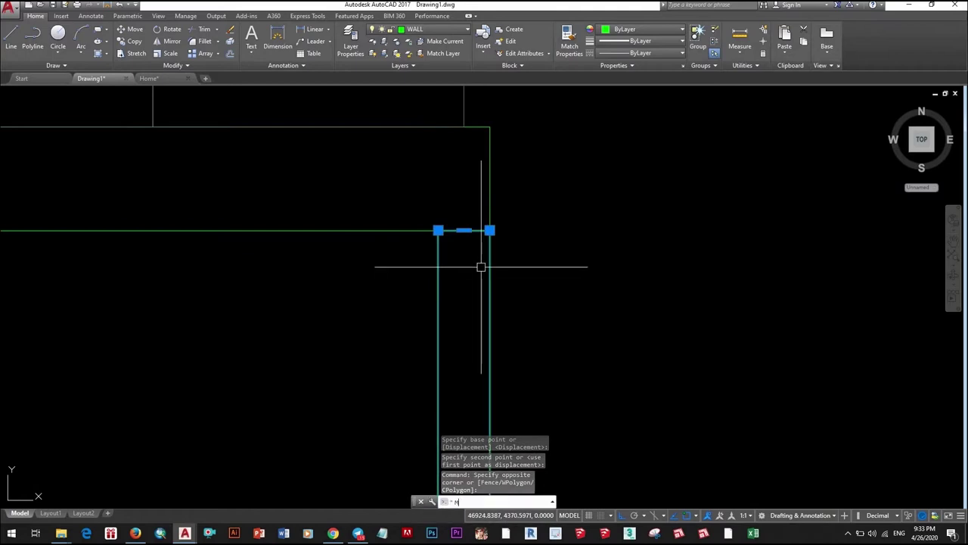
pyautogui.press('Return')
pyautogui.click(489, 229)
pyautogui.scroll(-2, 491, 356)
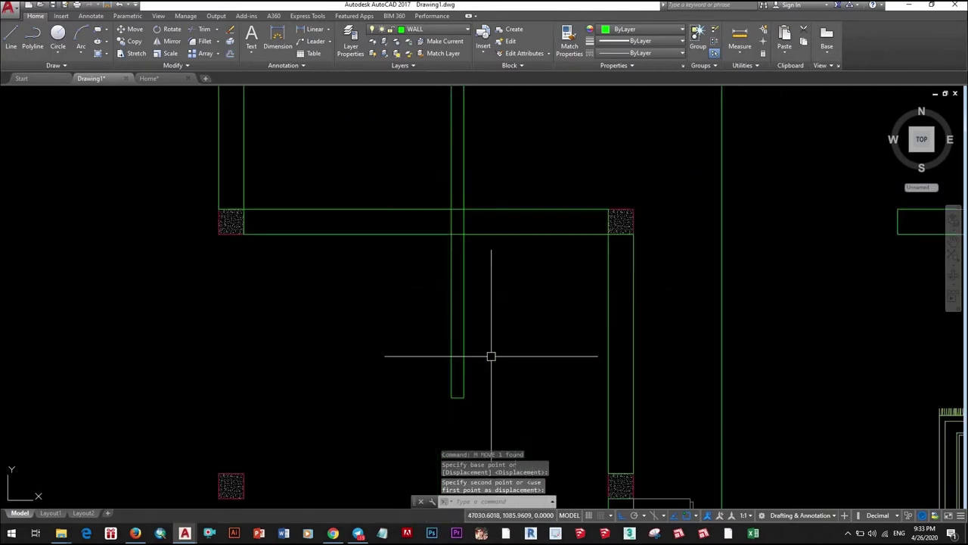
pyautogui.click(491, 356)
pyautogui.scroll(4, 490, 356)
# - Cancel an attempted stretch of the wall's end and pan over to the stair block
pyautogui.click(435, 398)
pyautogui.scroll(-3, 432, 320)
pyautogui.scroll(3, 408, 220)
pyautogui.scroll(2, 425, 261)
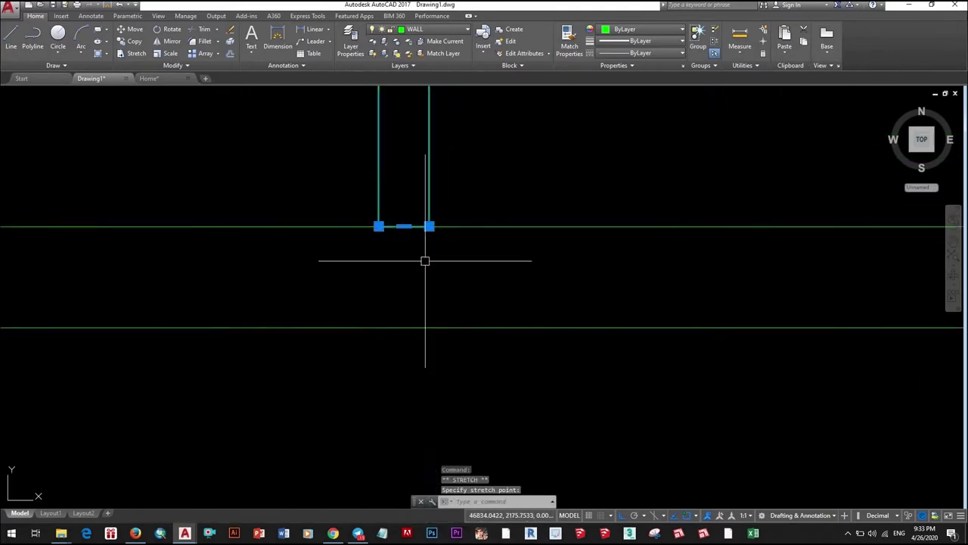
pyautogui.scroll(-2, 426, 261)
pyautogui.scroll(-3, 437, 270)
pyautogui.press('Escape')
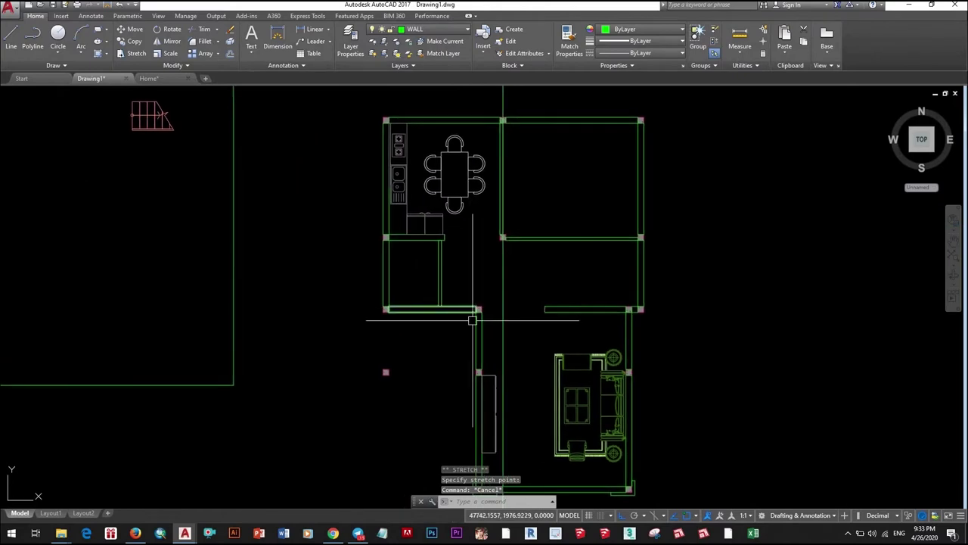
pyautogui.scroll(4, 472, 320)
pyautogui.scroll(-4, 363, 303)
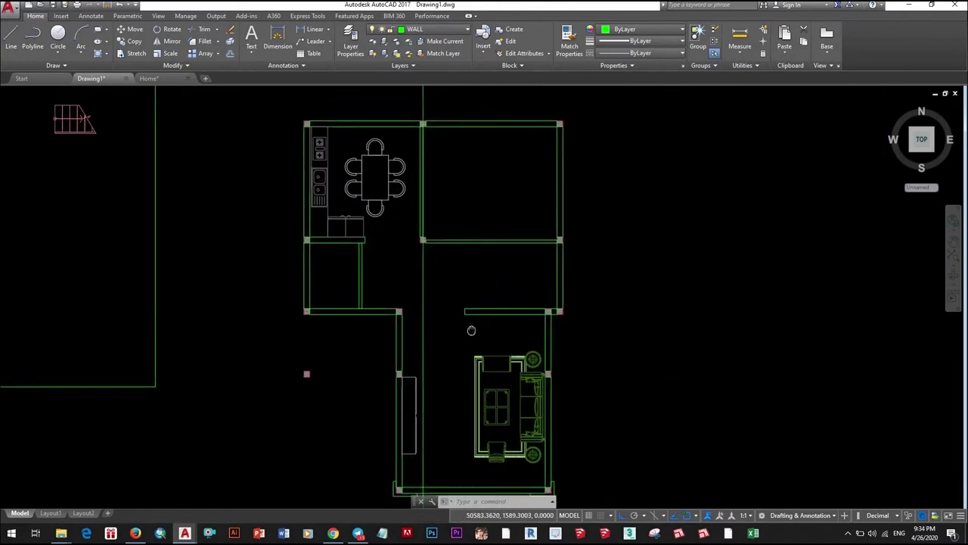
pyautogui.moveTo(471, 331); pyautogui.dragTo(605, 395, button='middle')
# - Move the stair block with M into the room above the sofa
pyautogui.write('m')
pyautogui.press('Return')
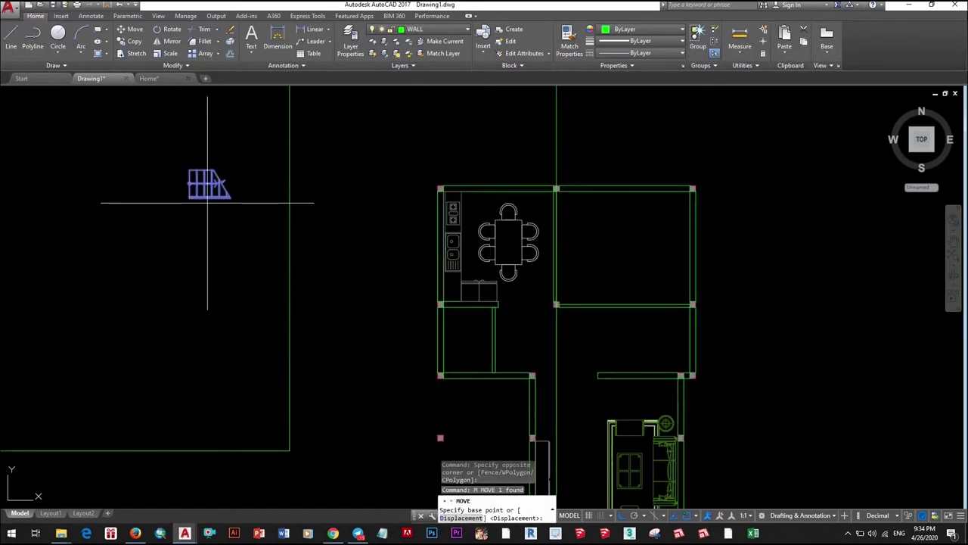
pyautogui.scroll(5, 194, 205)
pyautogui.click(134, 184)
pyautogui.scroll(-5, 134, 184)
pyautogui.scroll(5, 604, 373)
pyautogui.scroll(-3, 598, 394)
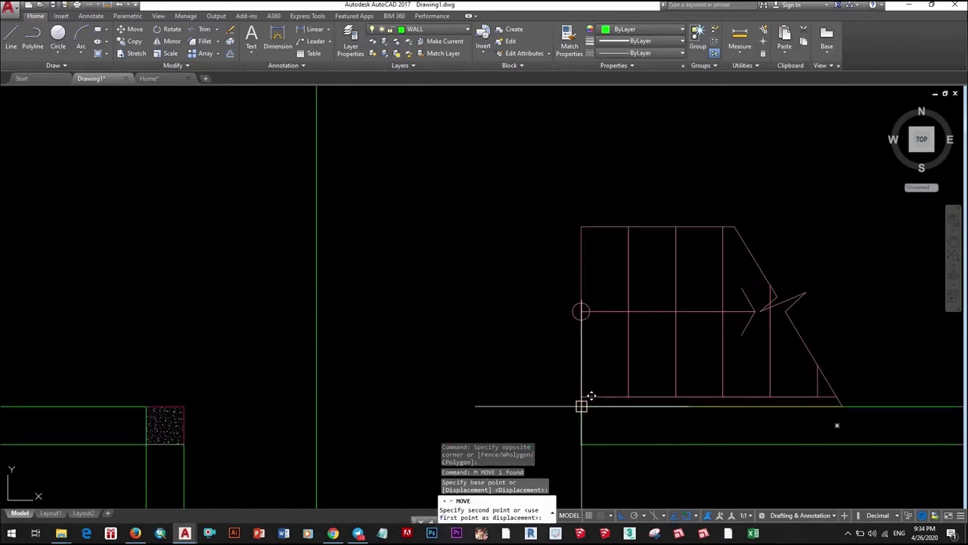
pyautogui.click(492, 317)
# - Pan the view over to the block library beside the plan
pyautogui.scroll(3, 615, 313)
pyautogui.scroll(-3, 550, 314)
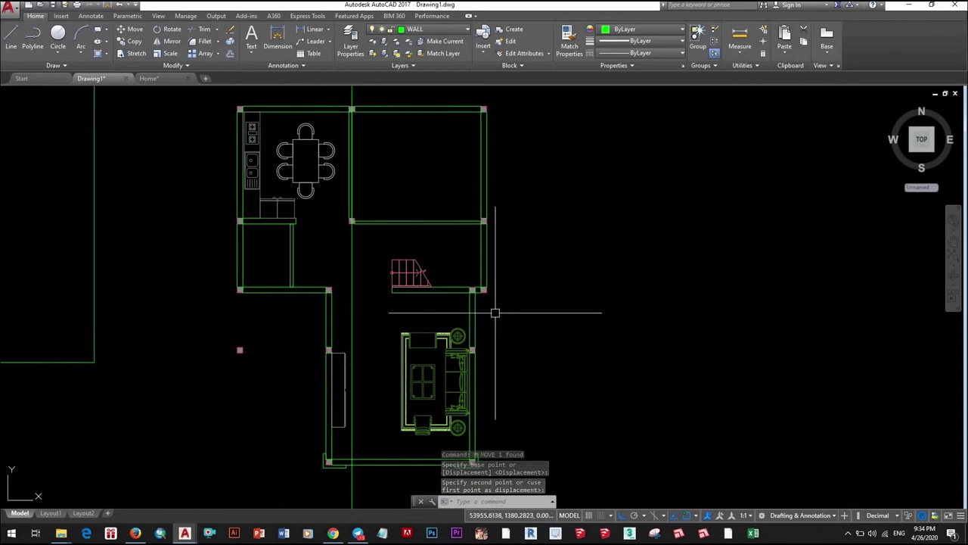
pyautogui.scroll(-2, 400, 277)
pyautogui.moveTo(440, 289); pyautogui.dragTo(573, 321, button='middle')
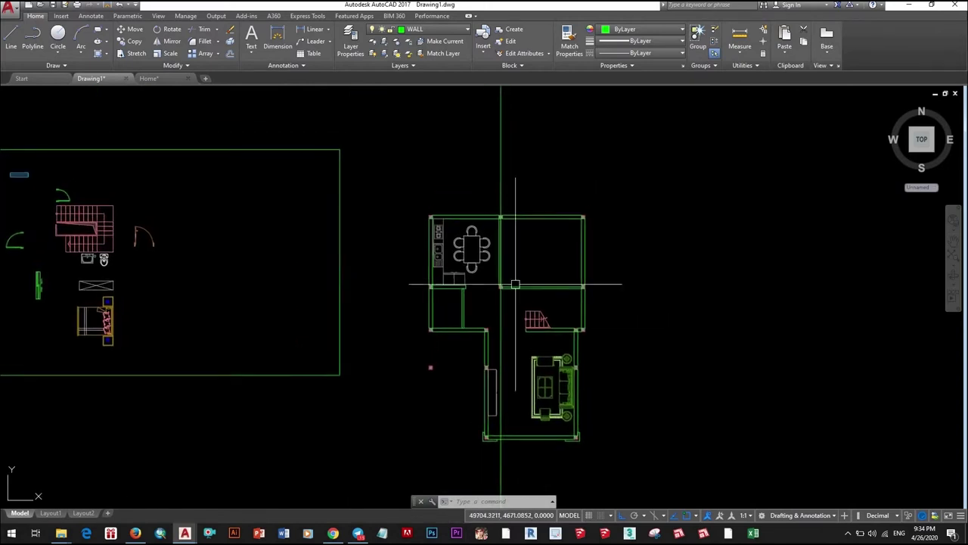
pyautogui.scroll(3, 558, 292)
pyautogui.scroll(-5, 519, 303)
pyautogui.moveTo(519, 302); pyautogui.dragTo(498, 320, button='middle')
pyautogui.scroll(6, 257, 288)
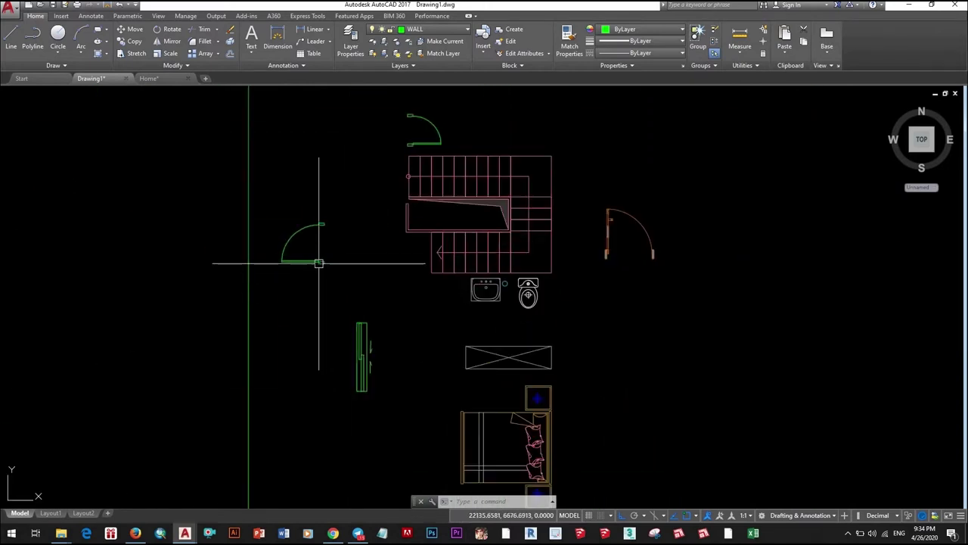
# - Move the door block by its hinge to the column corner and rotate it into position
pyautogui.scroll(5, 351, 265)
pyautogui.write('m')
pyautogui.press('Return')
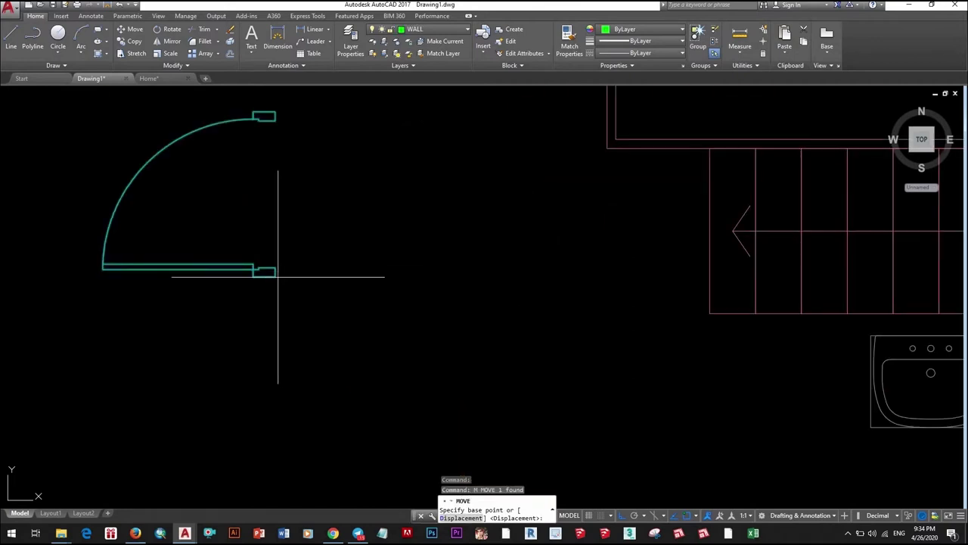
pyautogui.click(275, 120)
pyautogui.scroll(-5, 423, 288)
pyautogui.scroll(5, 556, 307)
pyautogui.scroll(1, 583, 363)
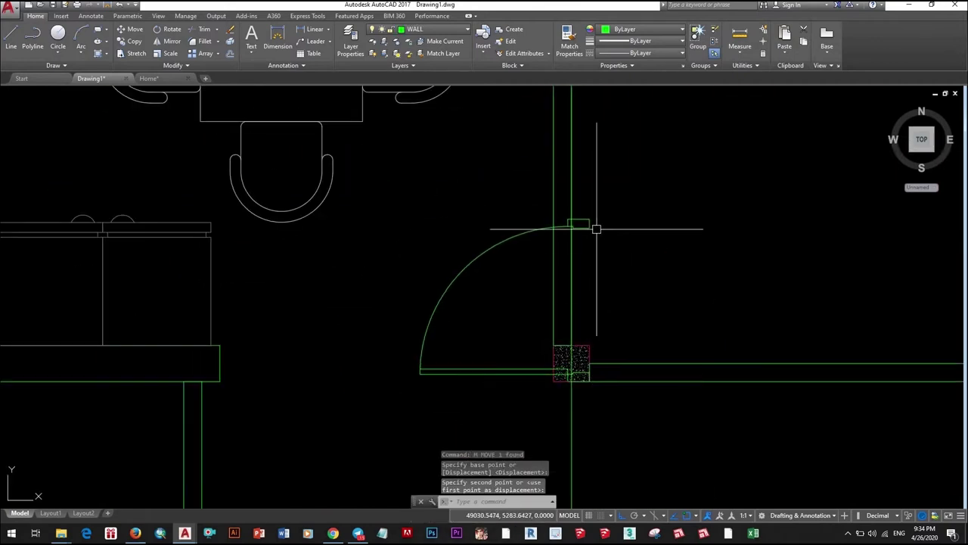
pyautogui.click(596, 229)
pyautogui.write('ro')
pyautogui.press('Return')
pyautogui.click(627, 264)
pyautogui.click(659, 199)
# - Shift the door 150 units away from the column
pyautogui.click(698, 264)
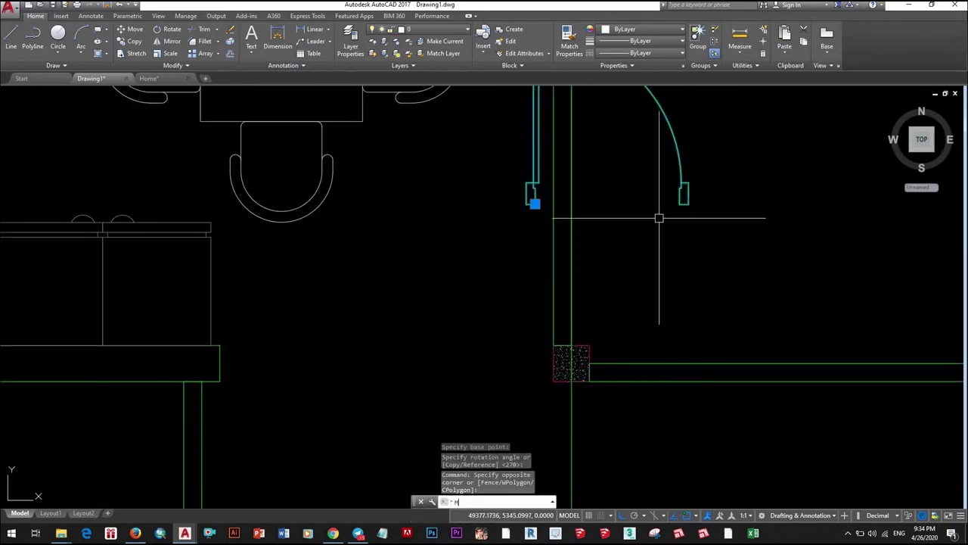
pyautogui.press('Return')
pyautogui.click(533, 200)
pyautogui.moveTo(589, 381); pyautogui.dragTo(443, 364, button='middle')
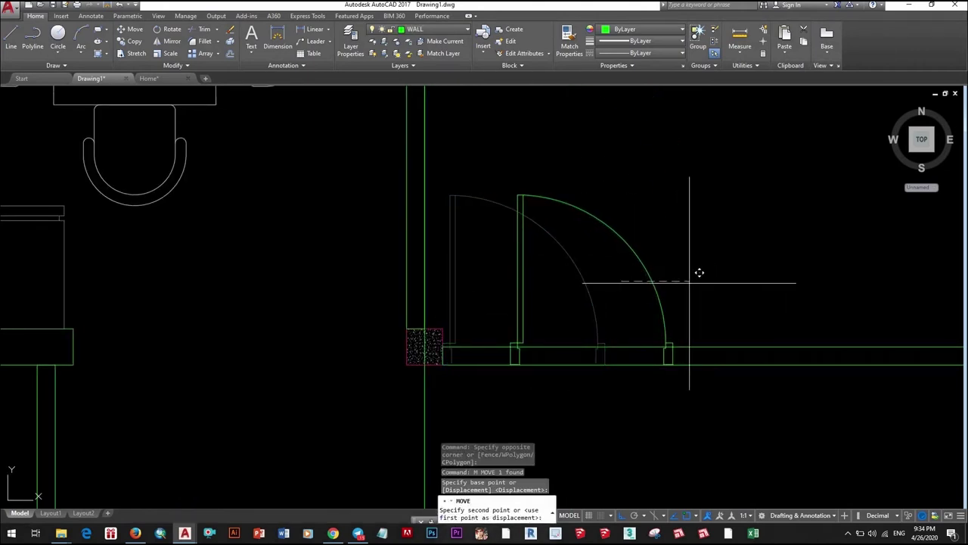
pyautogui.write('150')
pyautogui.press('Return')
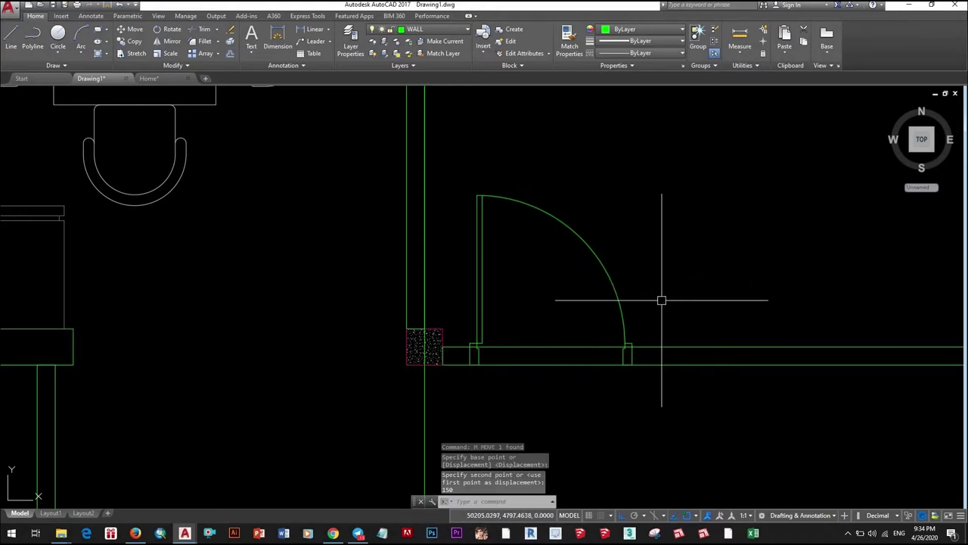
# - Try stretching the wall end beside the door toward the column, then cancel
pyautogui.click(444, 353)
pyautogui.scroll(5, 443, 353)
pyautogui.click(421, 358)
pyautogui.moveTo(744, 389); pyautogui.dragTo(502, 404, button='middle')
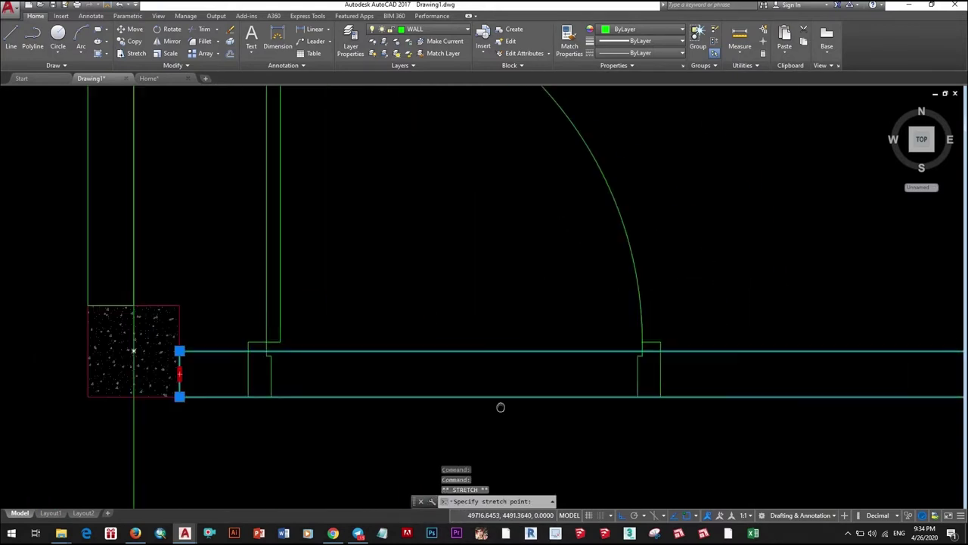
pyautogui.moveTo(659, 376); pyautogui.dragTo(609, 376, button='middle')
pyautogui.scroll(-6, 609, 376)
pyautogui.scroll(2, 697, 383)
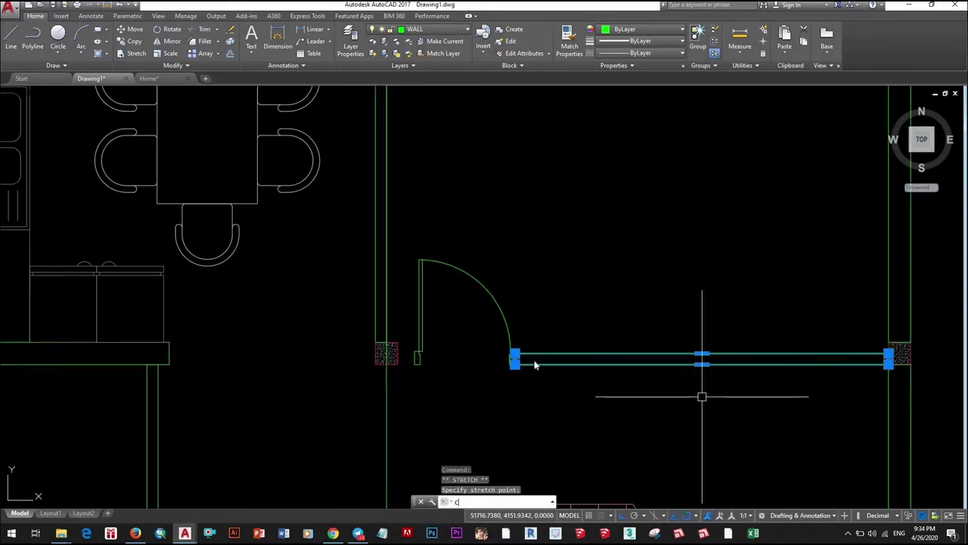
pyautogui.press('Escape')
pyautogui.press('Escape')
pyautogui.scroll(3, 435, 378)
# - Copy the door jamb to the column corner to close the opening
pyautogui.moveTo(646, 355); pyautogui.dragTo(556, 375, button='middle')
pyautogui.click(552, 341)
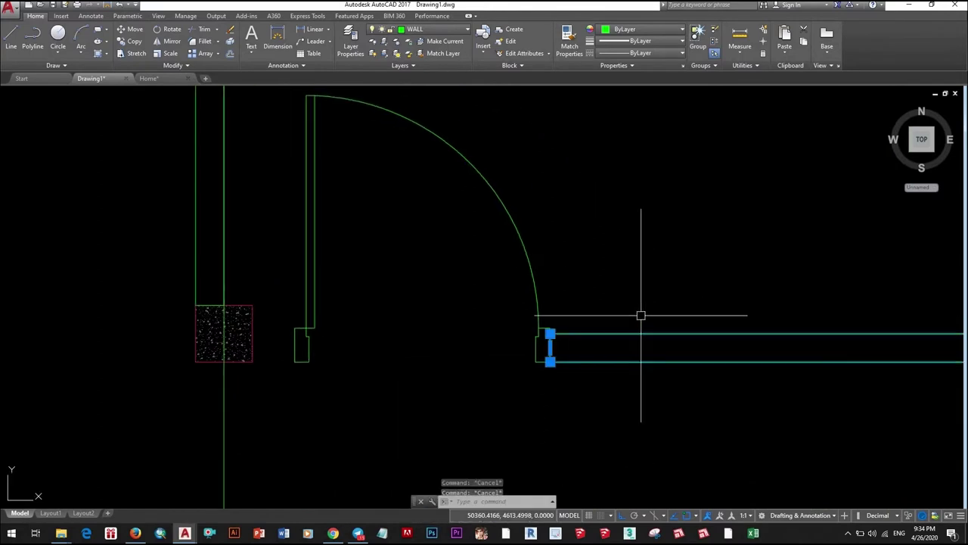
pyautogui.write('co')
pyautogui.press('Return')
pyautogui.click(550, 361)
pyautogui.scroll(5, 248, 360)
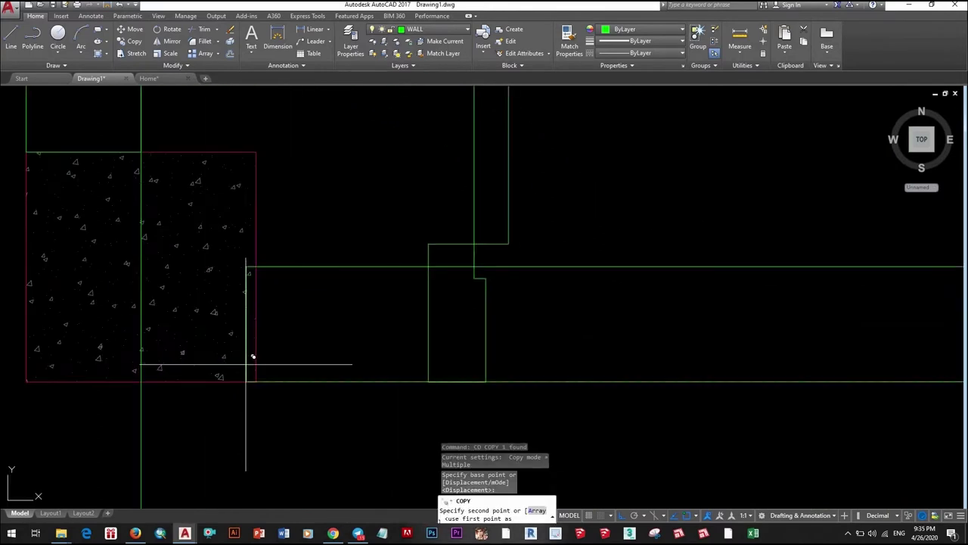
pyautogui.click(256, 382)
pyautogui.scroll(-3, 441, 353)
pyautogui.press('Escape')
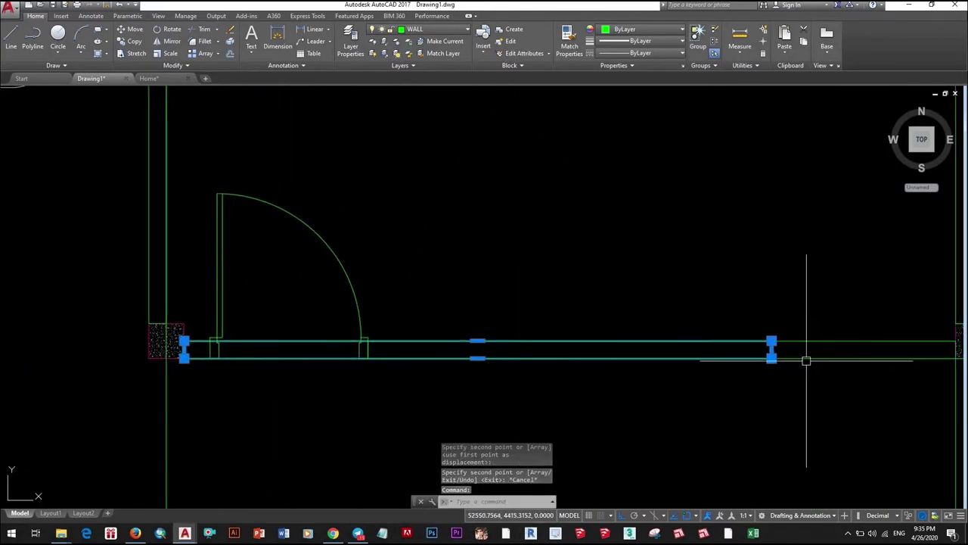
# - Move the spare door onto the wall corner of the second room
pyautogui.scroll(4, 754, 348)
pyautogui.scroll(-3, 754, 348)
pyautogui.scroll(2, 529, 363)
pyautogui.click(557, 346)
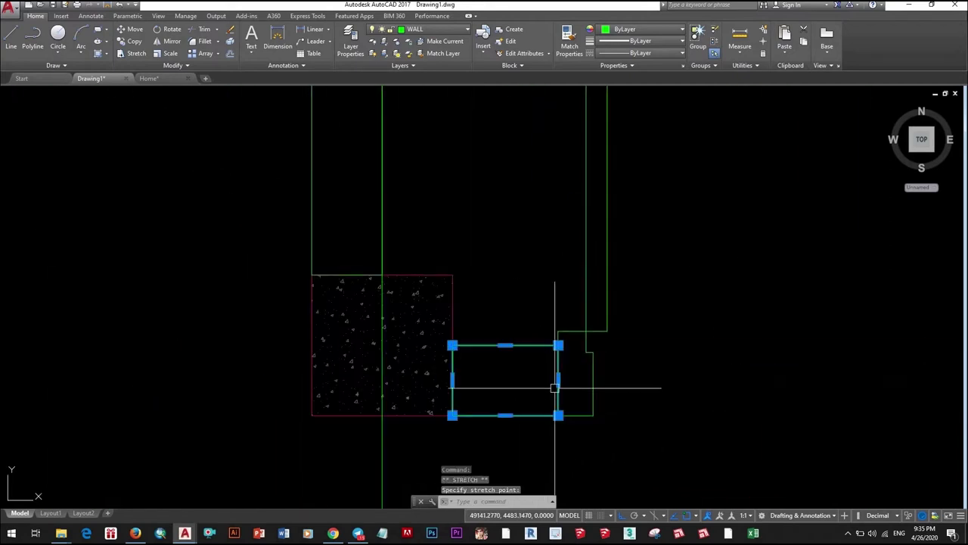
pyautogui.press('Escape')
pyautogui.scroll(2, 535, 376)
pyautogui.scroll(-3, 535, 377)
pyautogui.scroll(-5, 492, 356)
pyautogui.scroll(4, 465, 346)
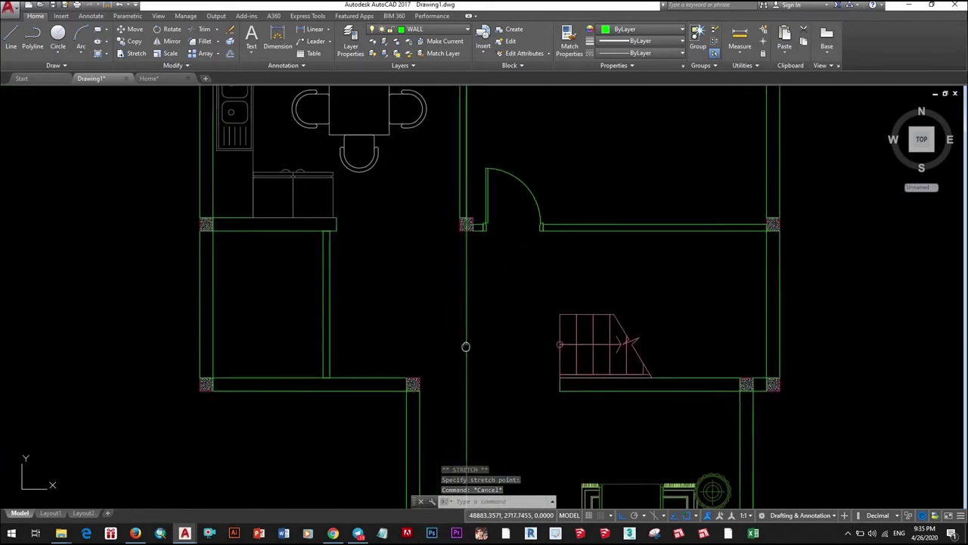
pyautogui.scroll(-6, 496, 344)
pyautogui.scroll(4, 195, 220)
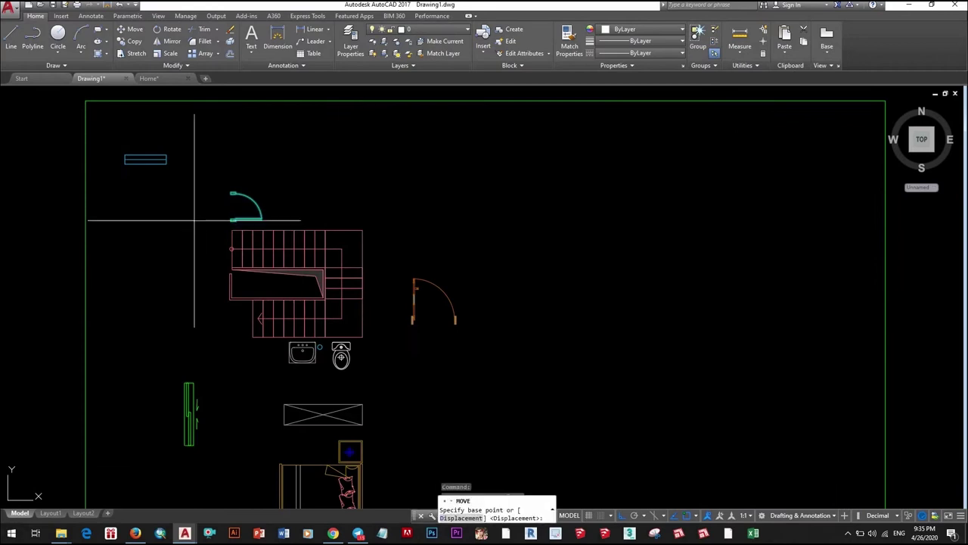
pyautogui.scroll(3, 194, 220)
pyautogui.click(288, 244)
pyautogui.scroll(-5, 287, 244)
pyautogui.scroll(3, 756, 303)
pyautogui.scroll(3, 756, 356)
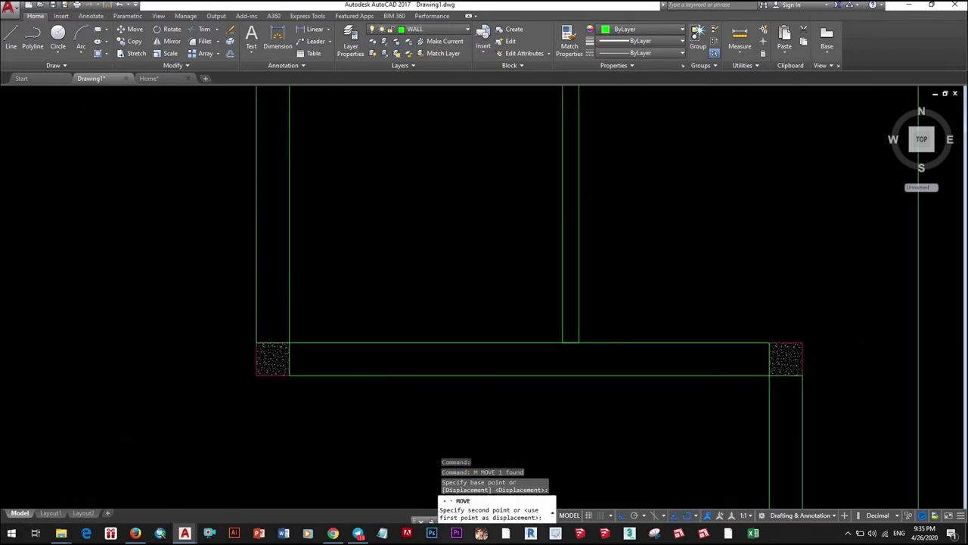
pyautogui.scroll(3, 585, 362)
pyautogui.click(590, 348)
# - Mirror the new door so it swings the other way, erasing the original
pyautogui.click(643, 325)
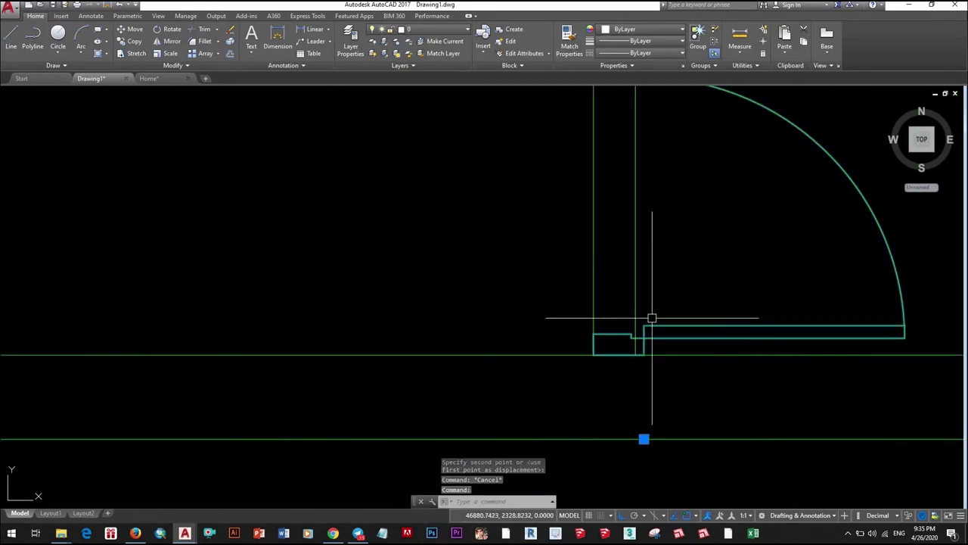
pyautogui.write('mi')
pyautogui.press('Return')
pyautogui.click(538, 303)
pyautogui.click(550, 254)
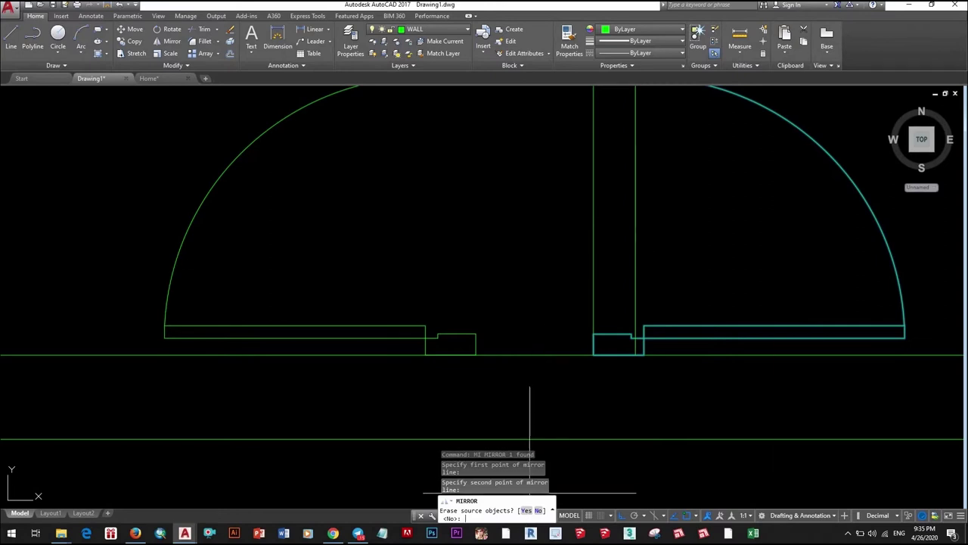
pyautogui.write('y')
pyautogui.press('Return')
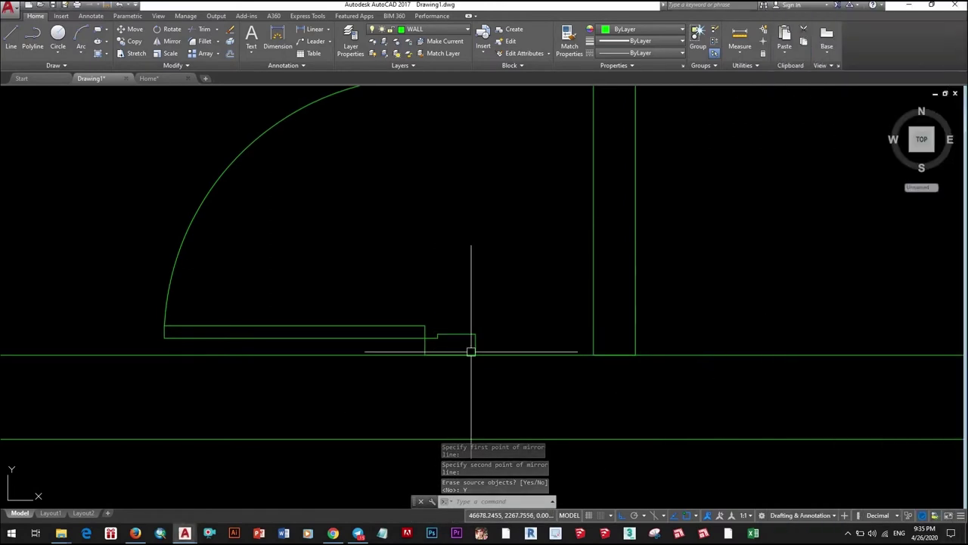
# - Move the mirrored door into the wall opening
pyautogui.click(466, 324)
pyautogui.write('m')
pyautogui.press('Return')
pyautogui.click(475, 353)
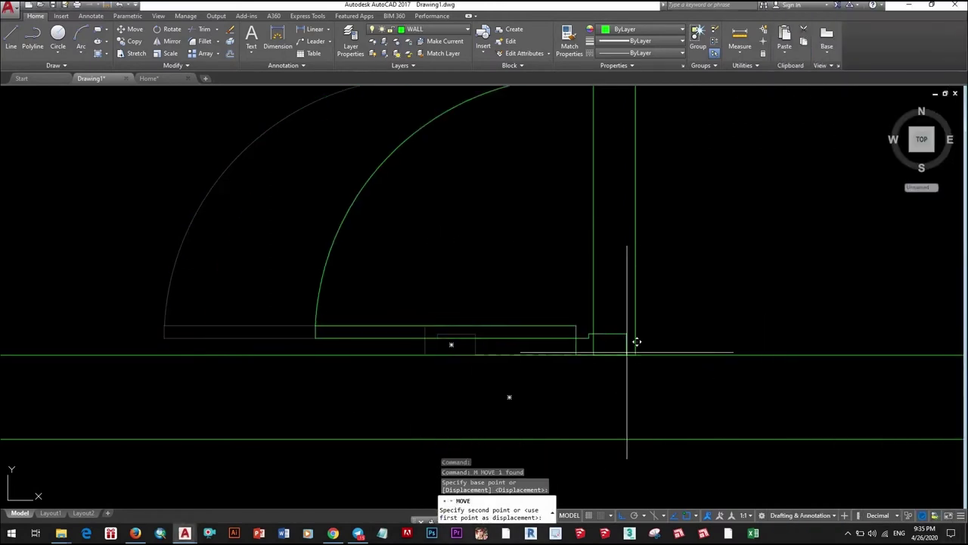
pyautogui.press('Escape')
pyautogui.write('m')
pyautogui.press('Return')
pyautogui.click(675, 316)
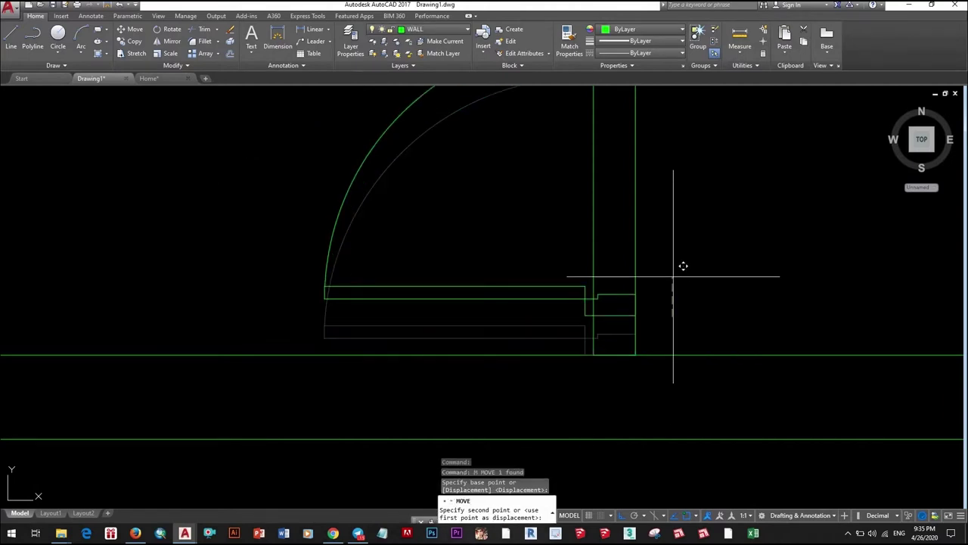
pyautogui.click(673, 276)
pyautogui.scroll(-3, 673, 276)
pyautogui.scroll(3, 545, 333)
# - Copy the wall-end jamb piece to frame the new door opening
pyautogui.moveTo(595, 328); pyautogui.dragTo(545, 341)
pyautogui.click(552, 372)
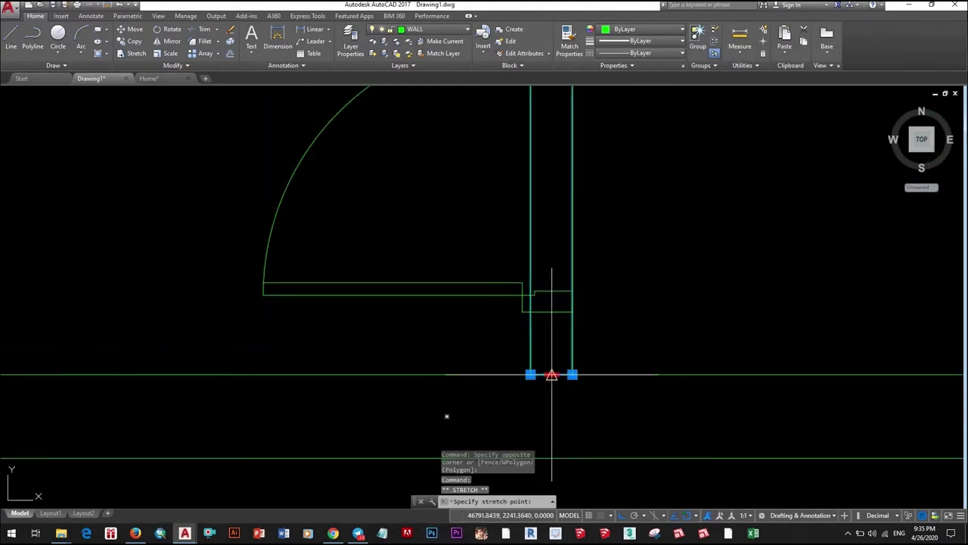
pyautogui.scroll(2, 551, 372)
pyautogui.scroll(-2, 553, 307)
pyautogui.scroll(5, 499, 357)
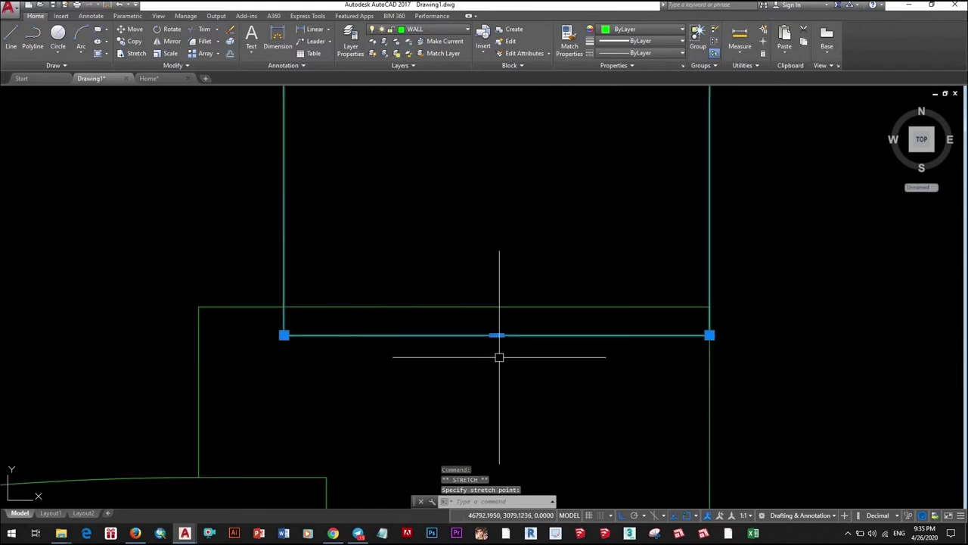
pyautogui.scroll(-4, 500, 307)
pyautogui.scroll(2, 561, 310)
pyautogui.write('co')
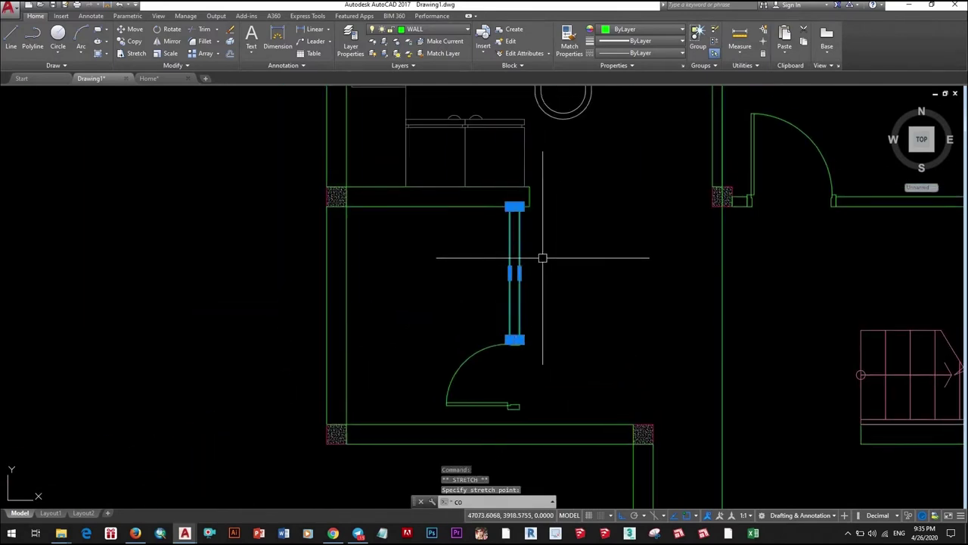
pyautogui.press('Return')
pyautogui.scroll(3, 542, 258)
pyautogui.click(515, 213)
pyautogui.scroll(-3, 521, 222)
pyautogui.scroll(3, 547, 274)
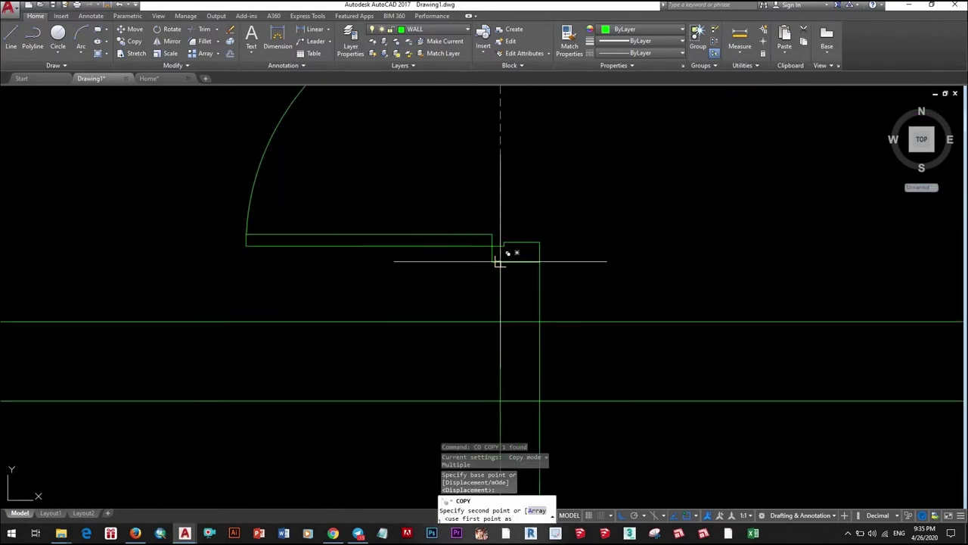
pyautogui.scroll(-3, 501, 261)
pyautogui.press('Escape')
# - Adjust the jamb piece at the opening, then pan back to view the whole floor plan
pyautogui.moveTo(507, 227); pyautogui.dragTo(525, 348)
pyautogui.scroll(3, 525, 348)
pyautogui.click(528, 363)
pyautogui.scroll(-2, 527, 363)
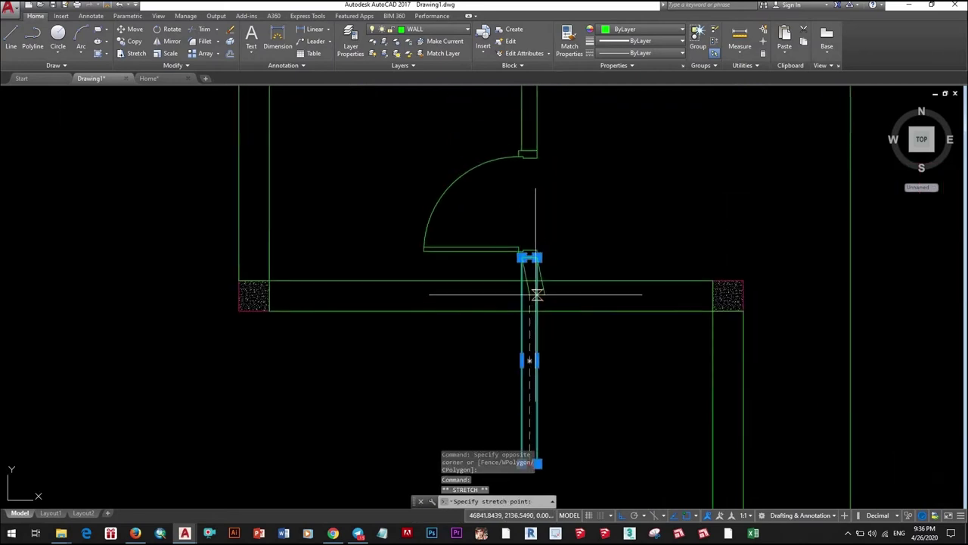
pyautogui.scroll(3, 536, 295)
pyautogui.scroll(-3, 502, 238)
pyautogui.scroll(-3, 562, 303)
pyautogui.press('Escape')
pyautogui.moveTo(573, 318)
pyautogui.mouseDown(button='middle')
pyautogui.moveTo(562, 354)
pyautogui.moveTo(416, 284)
pyautogui.moveTo(395, 283)
pyautogui.moveTo(388, 311)
pyautogui.mouseUp(button='middle')
pyautogui.scroll(-2, 395, 264)
pyautogui.scroll(2, 357, 277)
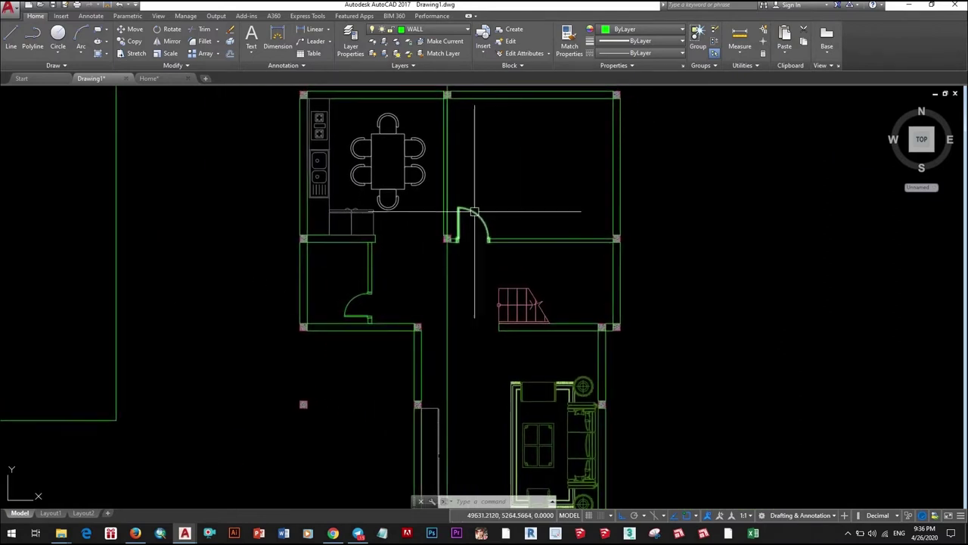
pyautogui.moveTo(475, 212); pyautogui.dragTo(432, 239, button='middle')
# - Move the bed block into the upper-right room
pyautogui.scroll(-4, 475, 288)
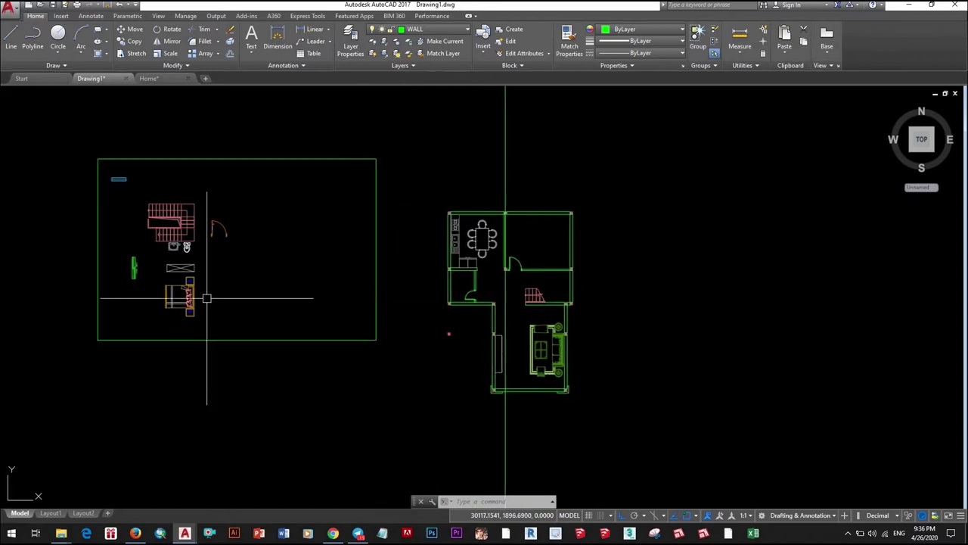
pyautogui.scroll(4, 212, 301)
pyautogui.click(212, 300)
pyautogui.press('Return')
pyautogui.scroll(3, 199, 283)
pyautogui.click(199, 283)
pyautogui.scroll(-4, 280, 333)
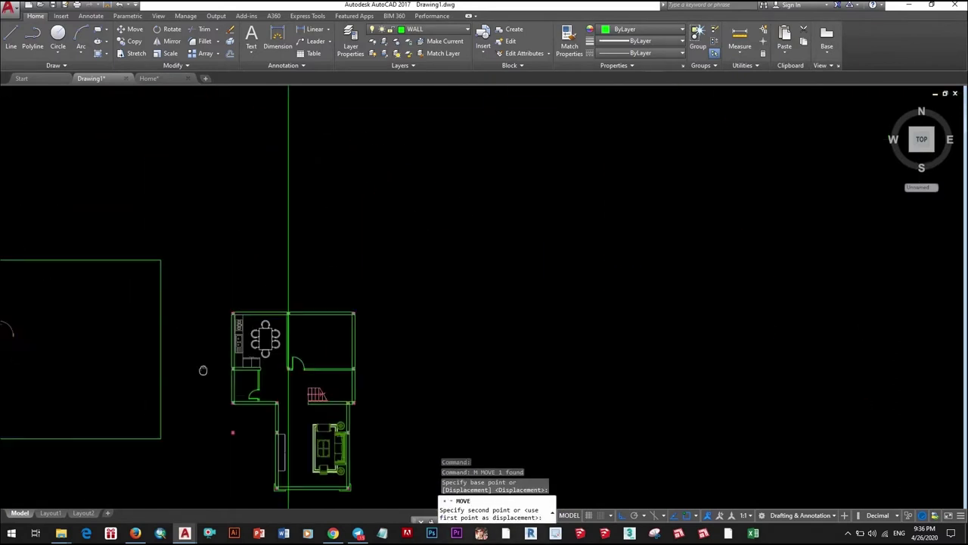
pyautogui.scroll(3, 313, 345)
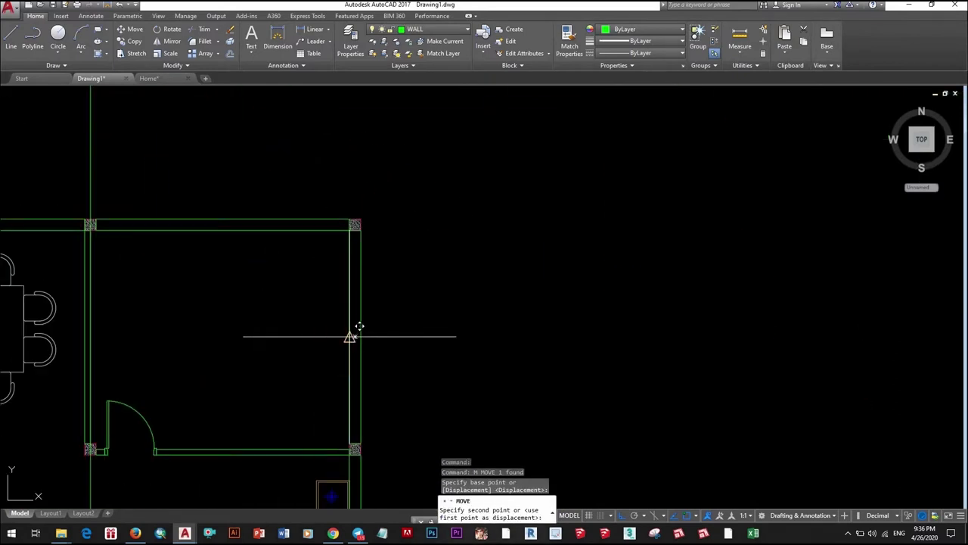
pyautogui.scroll(-4, 359, 327)
pyautogui.scroll(2, 350, 335)
pyautogui.scroll(3, 400, 329)
pyautogui.click(400, 328)
# - Move the sink and toilet into the plan
pyautogui.scroll(-2, 452, 308)
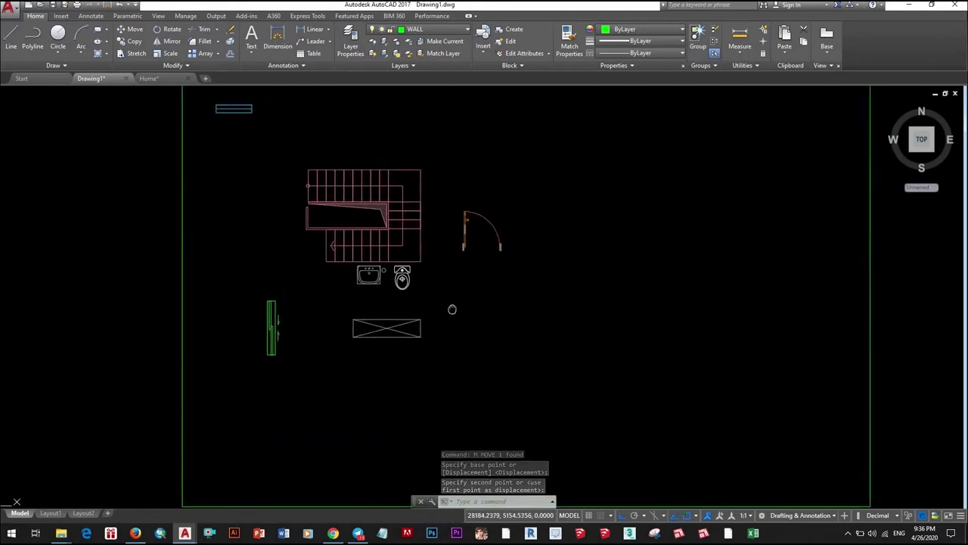
pyautogui.click(493, 335)
pyautogui.click(356, 281)
pyautogui.write('m')
pyautogui.press('Return')
pyautogui.click(472, 325)
pyautogui.scroll(-3, 529, 310)
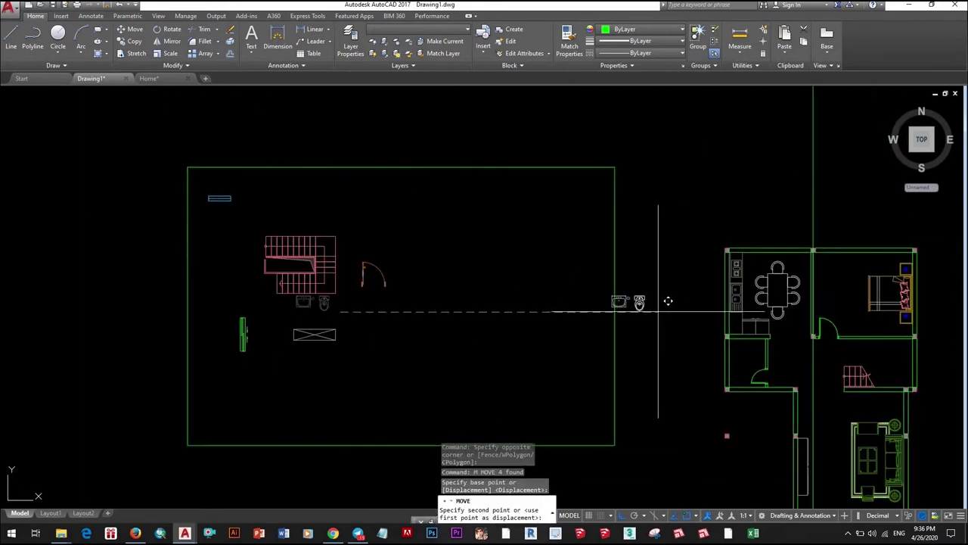
pyautogui.click(668, 301)
# - Move the selected furniture pieces beside the bedroom door
pyautogui.click(314, 335)
pyautogui.scroll(4, 330, 348)
pyautogui.write('m')
pyautogui.press('Return')
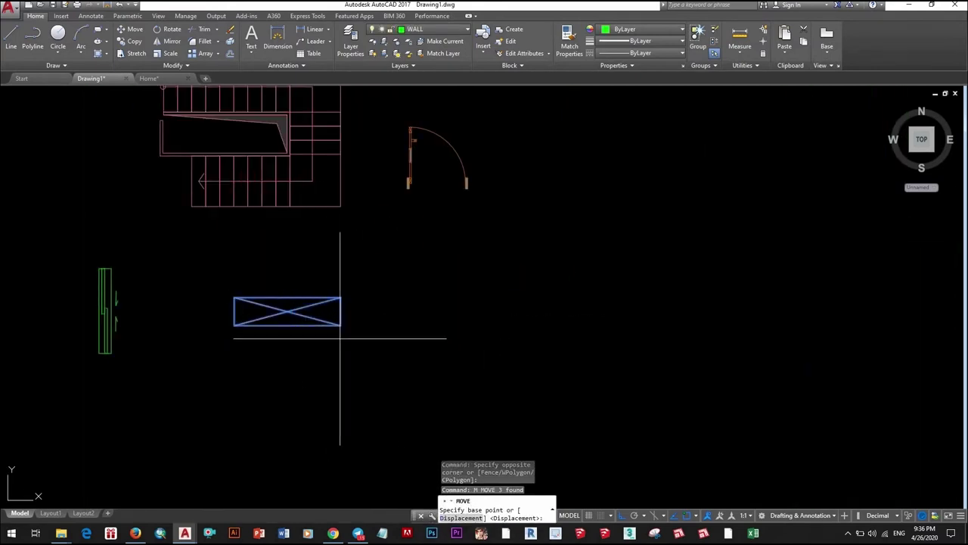
pyautogui.click(340, 326)
pyautogui.scroll(-3, 454, 329)
pyautogui.scroll(3, 547, 335)
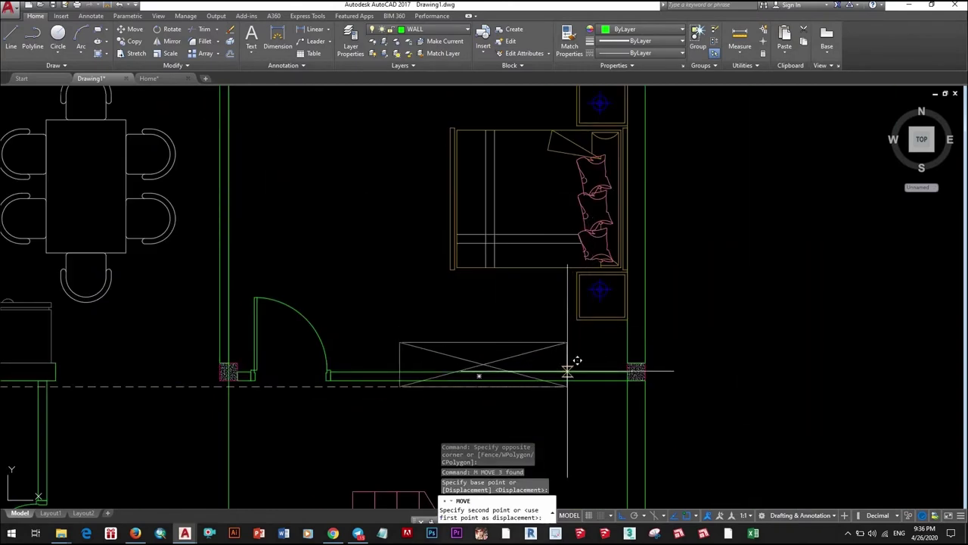
pyautogui.scroll(3, 573, 364)
pyautogui.click(566, 329)
# - Window-select the cabinet and its parts again and start moving them
pyautogui.moveTo(567, 330); pyautogui.dragTo(450, 295)
pyautogui.write('m')
pyautogui.press('Return')
pyautogui.click(442, 324)
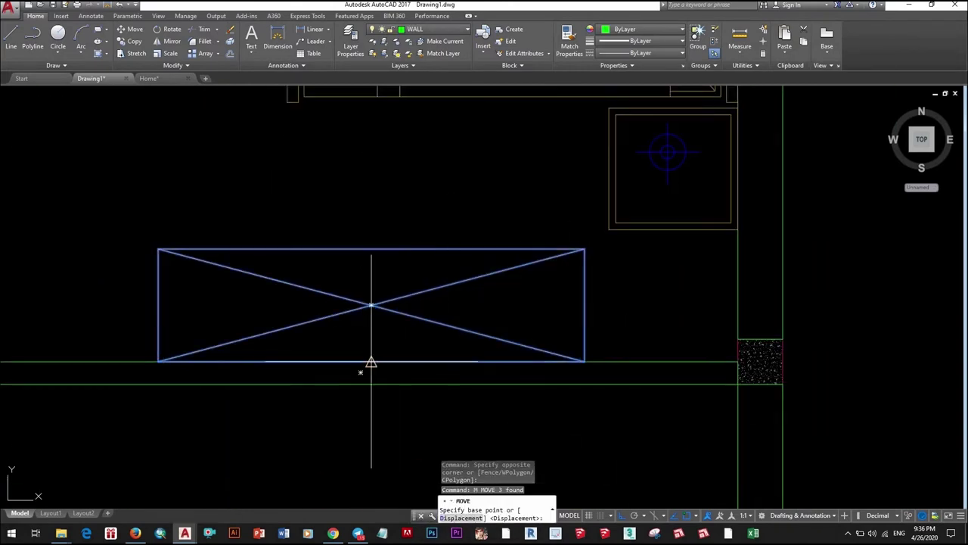
pyautogui.scroll(-3, 426, 373)
pyautogui.scroll(3, 607, 325)
pyautogui.scroll(-3, 606, 325)
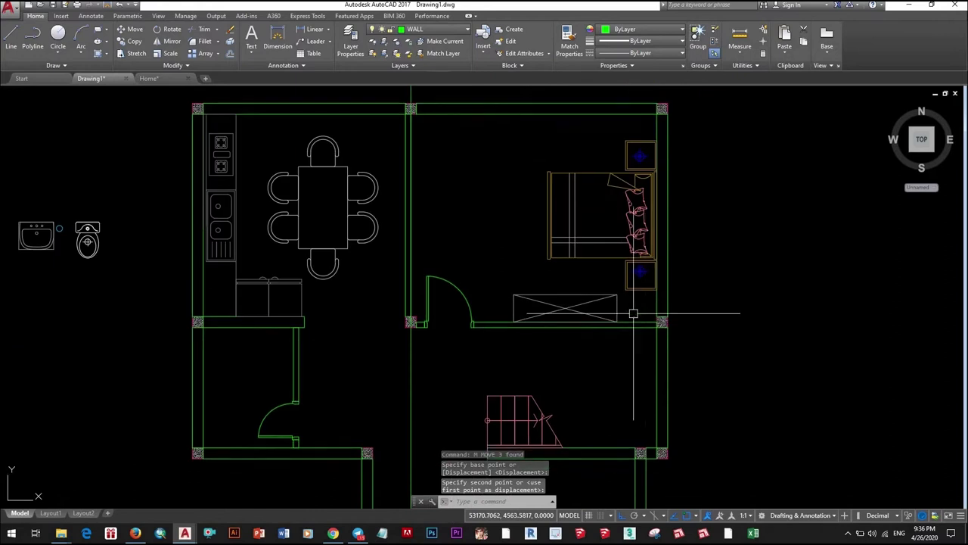
pyautogui.scroll(3, 606, 326)
pyautogui.scroll(-4, 596, 326)
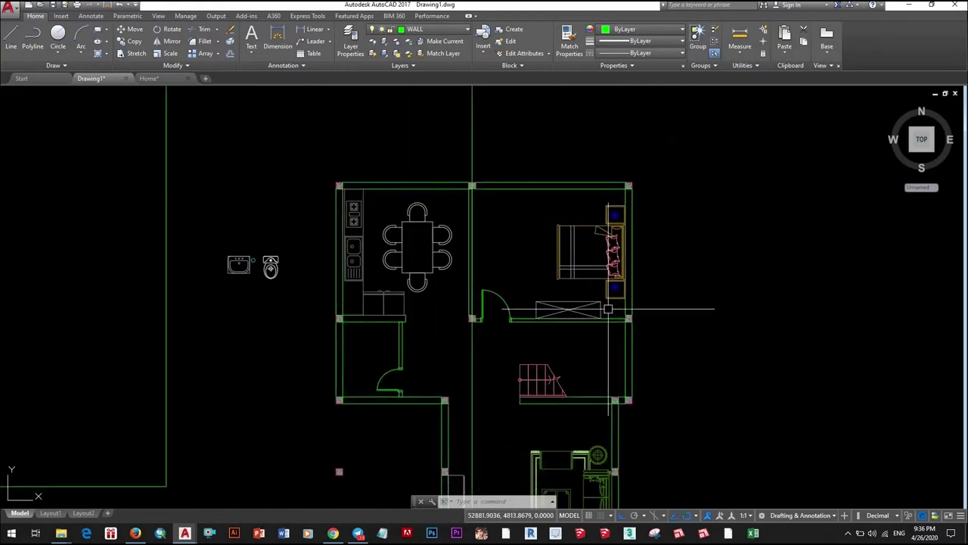
pyautogui.scroll(4, 603, 317)
# - Move the X-marked cabinet by its top-right corner against the bedroom's right wall
pyautogui.click(434, 255)
pyautogui.write('M')
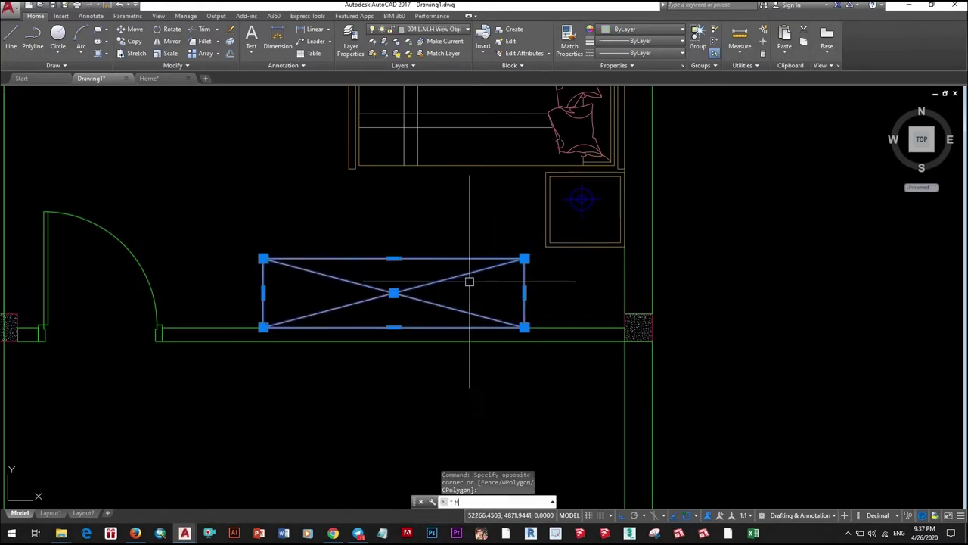
pyautogui.press('Return')
pyautogui.click(524, 259)
pyautogui.scroll(-3, 585, 208)
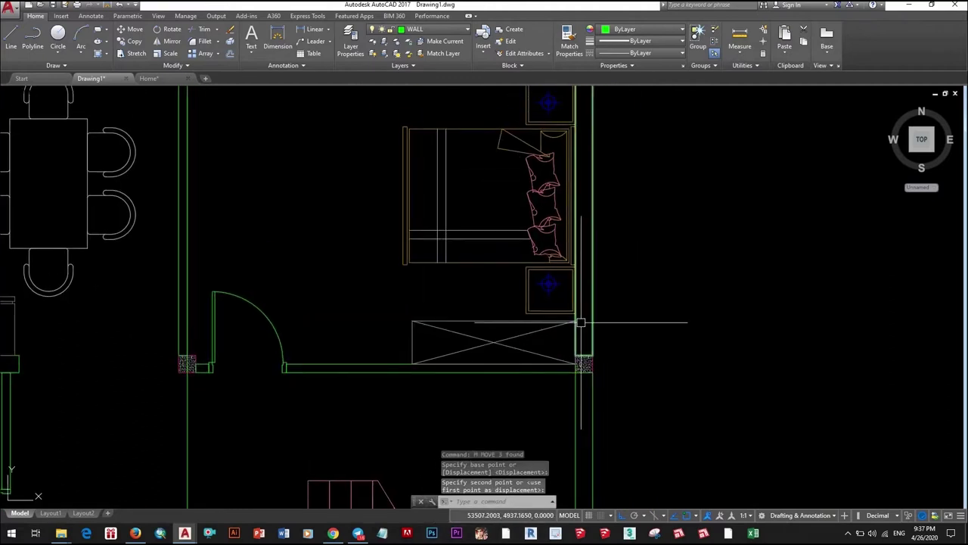
pyautogui.click(579, 327)
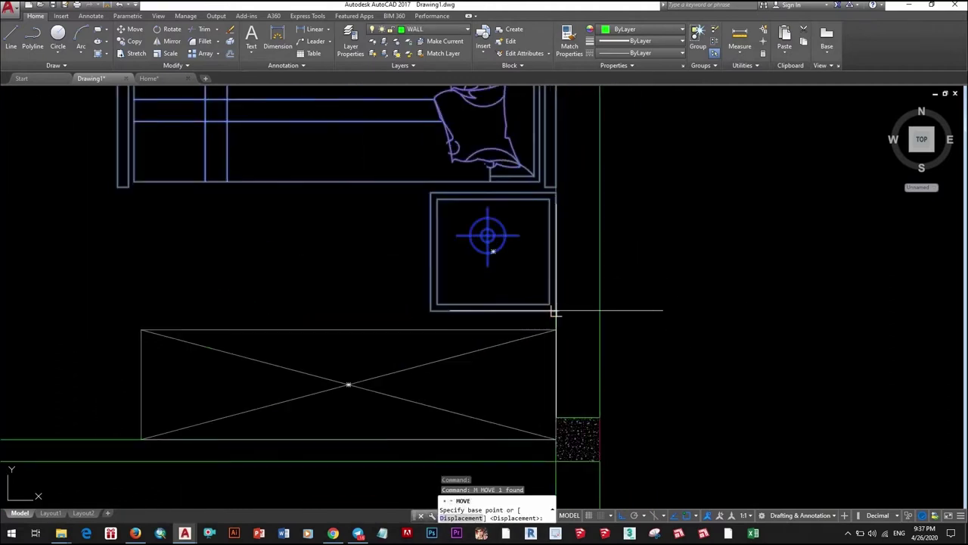
# - Pick a base point by the bed, then pan the plan to show the spare single door
pyautogui.click(555, 310)
pyautogui.scroll(-5, 556, 329)
pyautogui.scroll(-2, 583, 330)
pyautogui.moveTo(537, 315); pyautogui.dragTo(526, 338, button='middle')
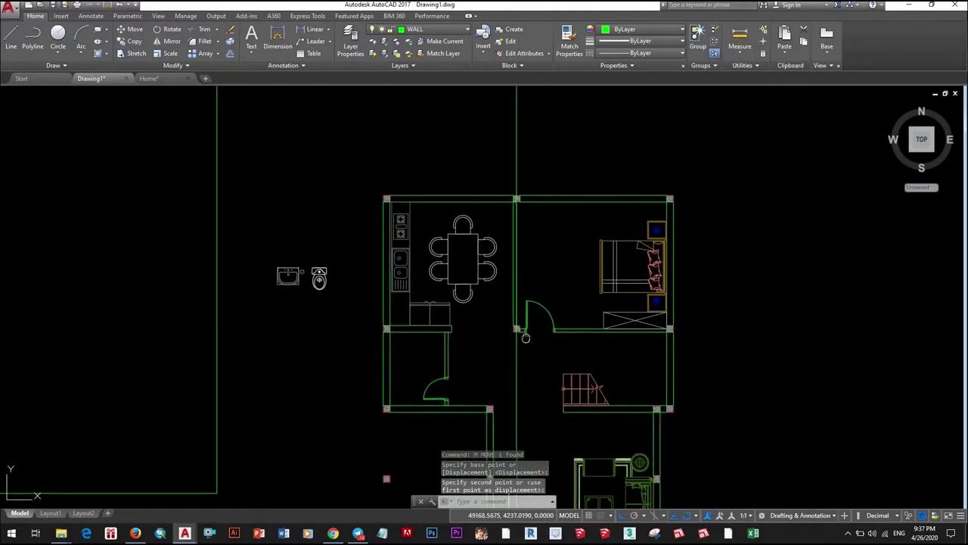
pyautogui.scroll(-1, 525, 338)
pyautogui.scroll(-2, 535, 242)
pyautogui.moveTo(607, 282); pyautogui.dragTo(601, 245, button='middle')
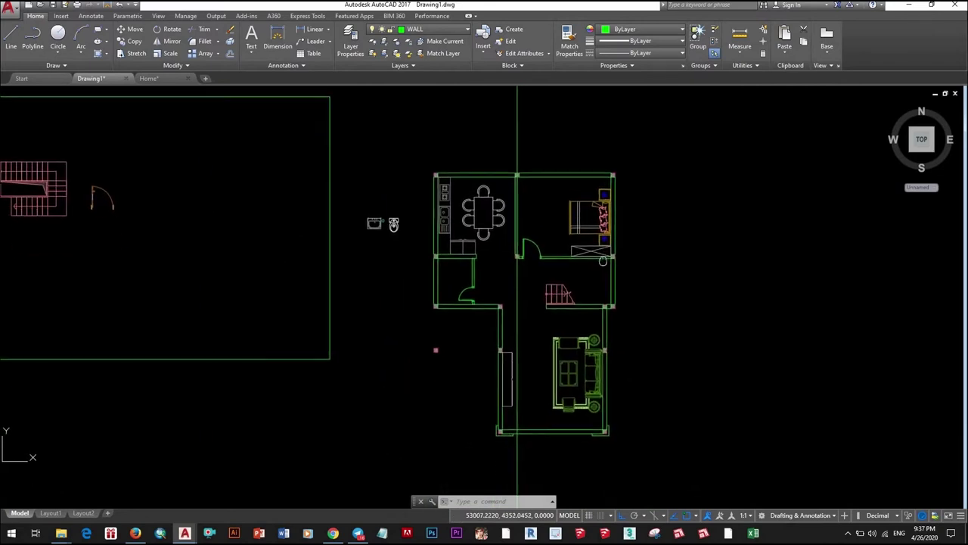
pyautogui.scroll(1, 529, 341)
pyautogui.scroll(2, 543, 358)
pyautogui.scroll(-2, 543, 358)
pyautogui.moveTo(544, 358); pyautogui.dragTo(696, 378, button='middle')
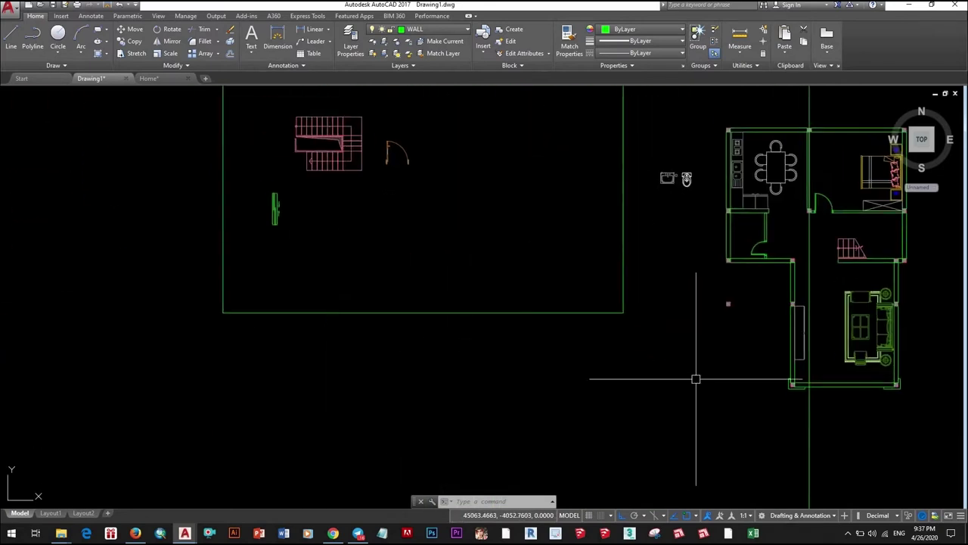
pyautogui.scroll(4, 474, 245)
# - Copy the single door to the right
pyautogui.click(535, 276)
pyautogui.write('o')
pyautogui.press('Return')
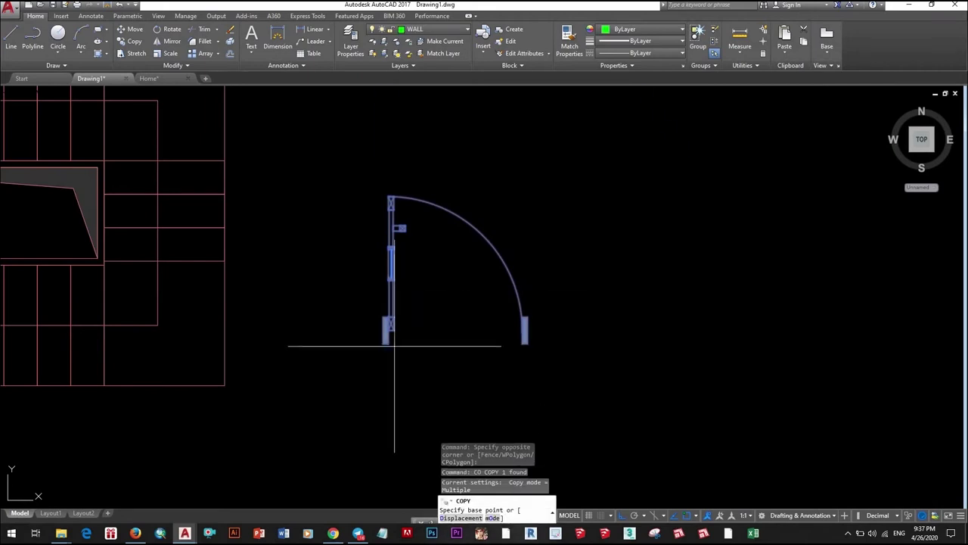
pyautogui.scroll(4, 398, 343)
pyautogui.click(365, 341)
pyautogui.scroll(-4, 631, 342)
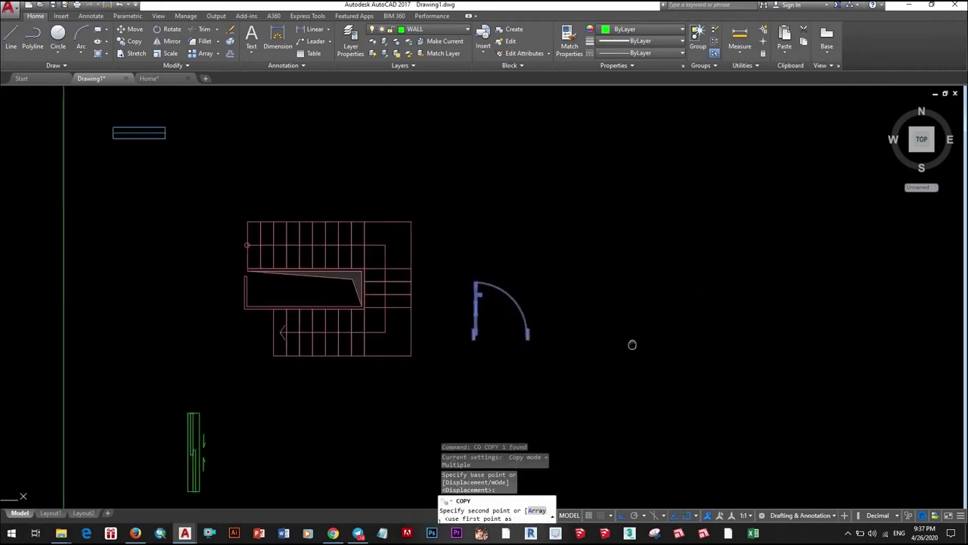
pyautogui.click(514, 363)
pyautogui.press('Escape')
# - Erase the right jamb pieces from the door copy
pyautogui.scroll(4, 465, 260)
pyautogui.scroll(-2, 530, 305)
pyautogui.scroll(4, 533, 306)
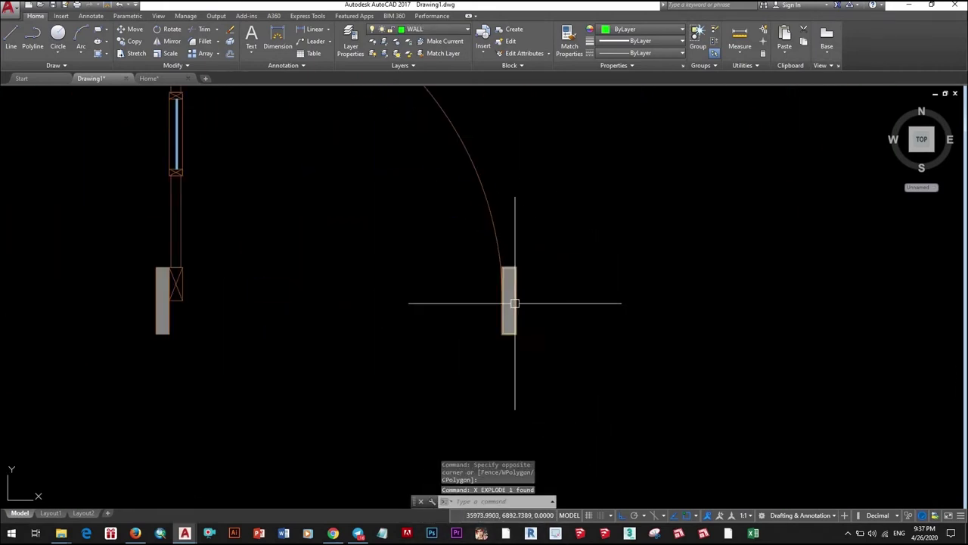
pyautogui.click(515, 300)
pyautogui.write('e')
pyautogui.press('Return')
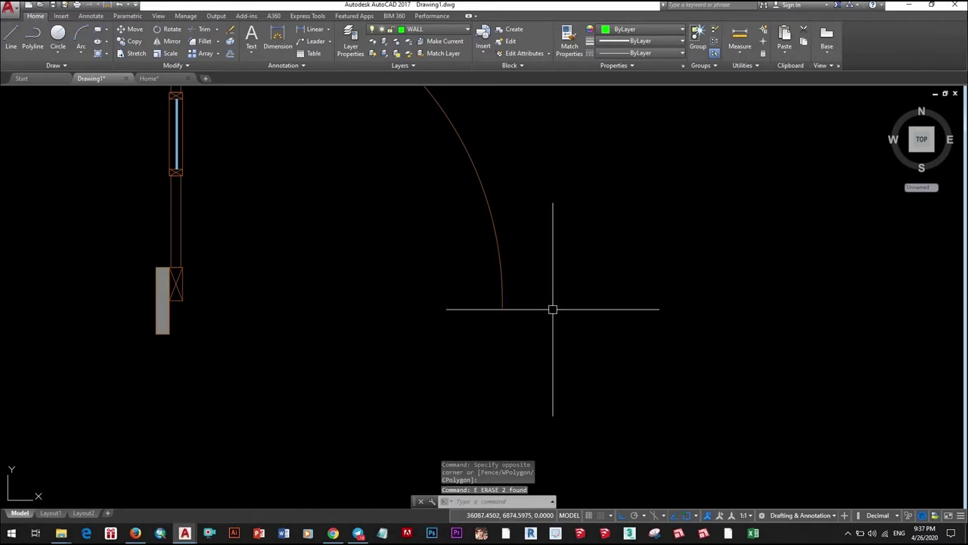
# - Mirror the door copy about a vertical line at its arc tip, keeping the original
pyautogui.scroll(-4, 553, 309)
pyautogui.click(363, 156)
pyautogui.click(575, 346)
pyautogui.write('mi')
pyautogui.press('Return')
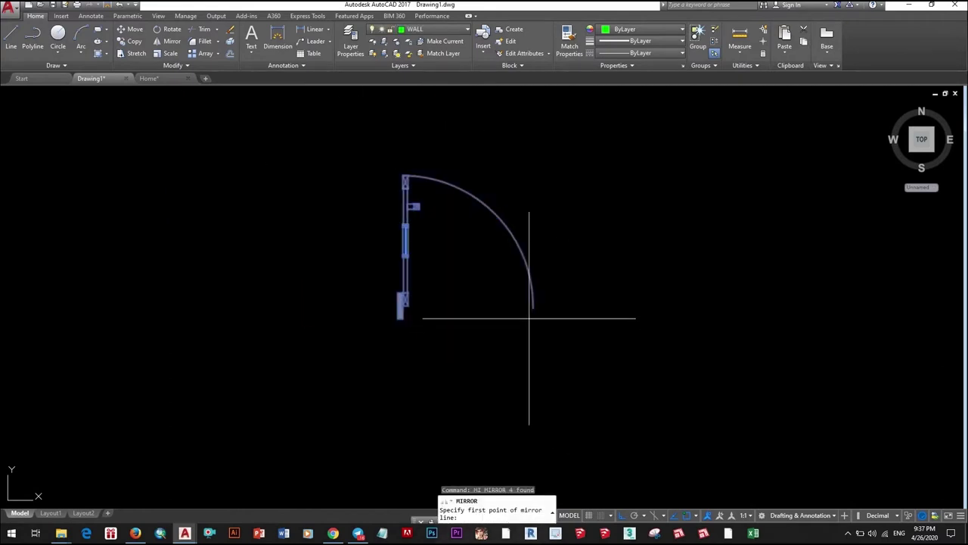
pyautogui.click(534, 305)
pyautogui.click(534, 446)
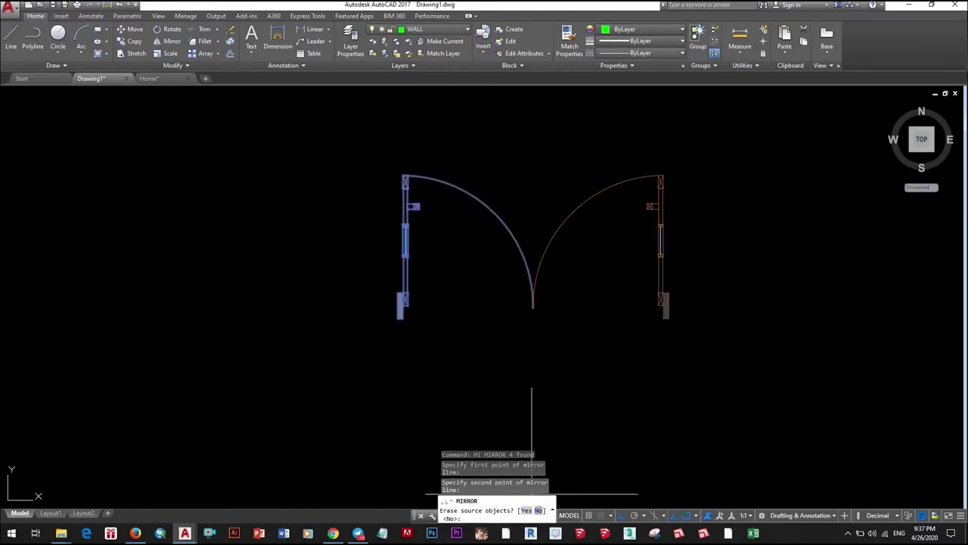
pyautogui.press('Return')
# - Combine both door leaves into one double-door block
pyautogui.scroll(-3, 562, 371)
pyautogui.click(611, 325)
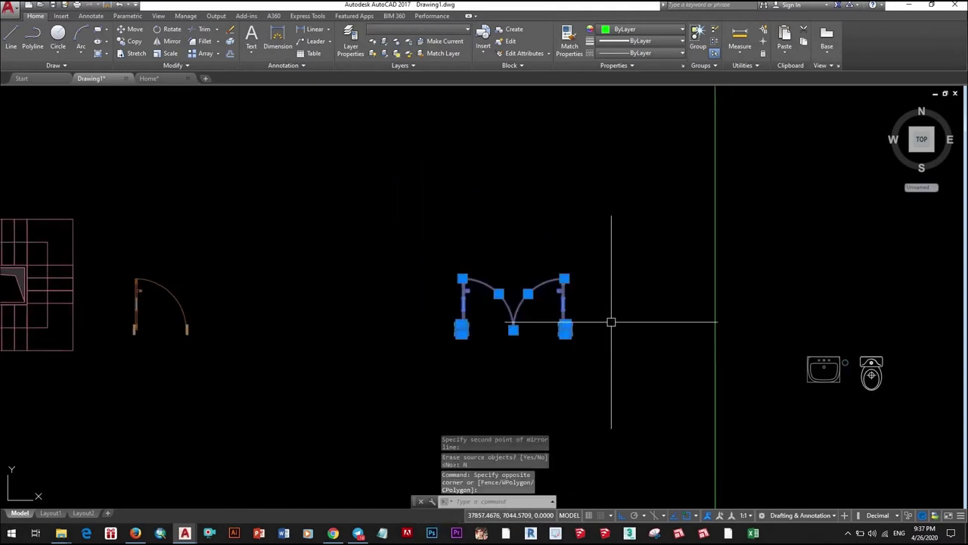
pyautogui.write('b')
pyautogui.press('Return')
pyautogui.write('DOOR')
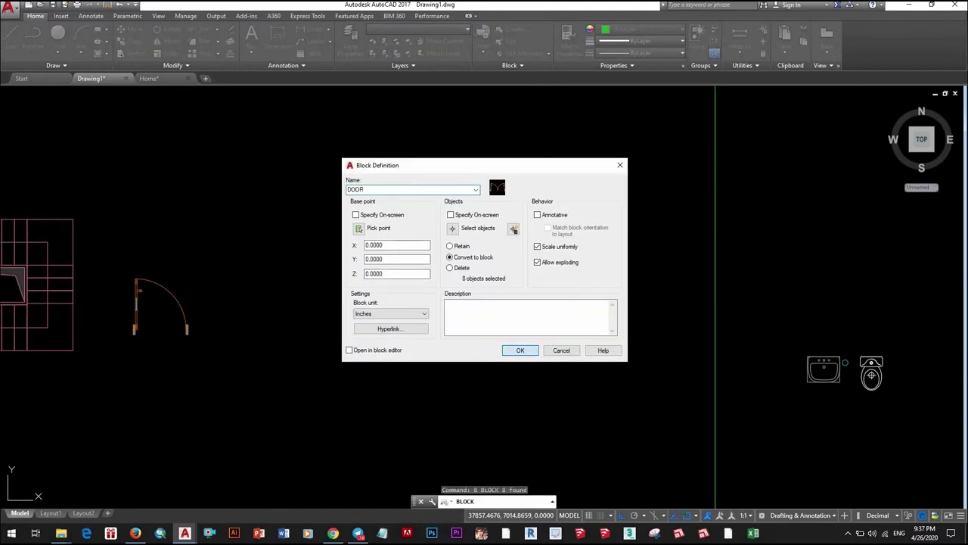
pyautogui.press('Return')
pyautogui.write('m')
pyautogui.press('Return')
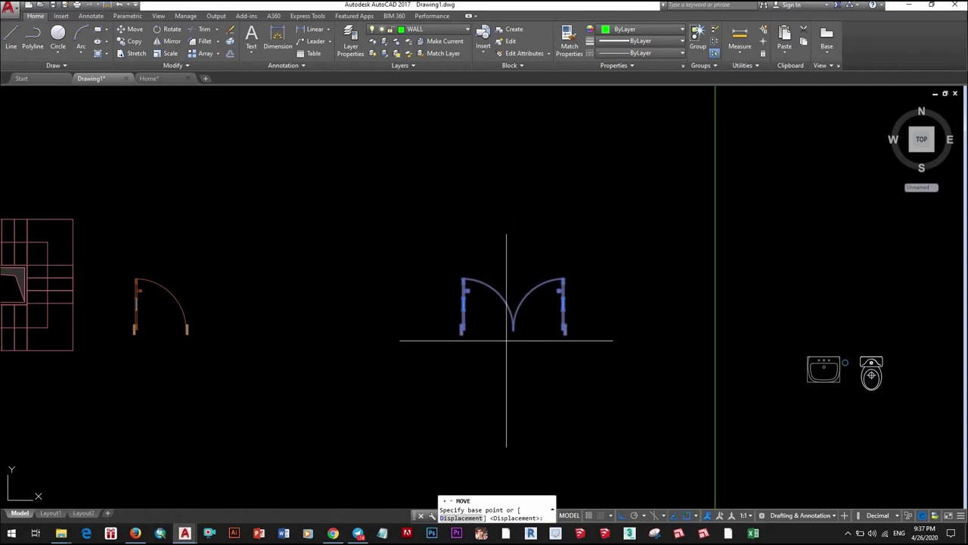
pyautogui.scroll(3, 514, 332)
# - Move the double-door block into the living room's bottom wall opening, aligning it with the jambs
pyautogui.click(514, 324)
pyautogui.scroll(-5, 522, 413)
pyautogui.scroll(6, 522, 414)
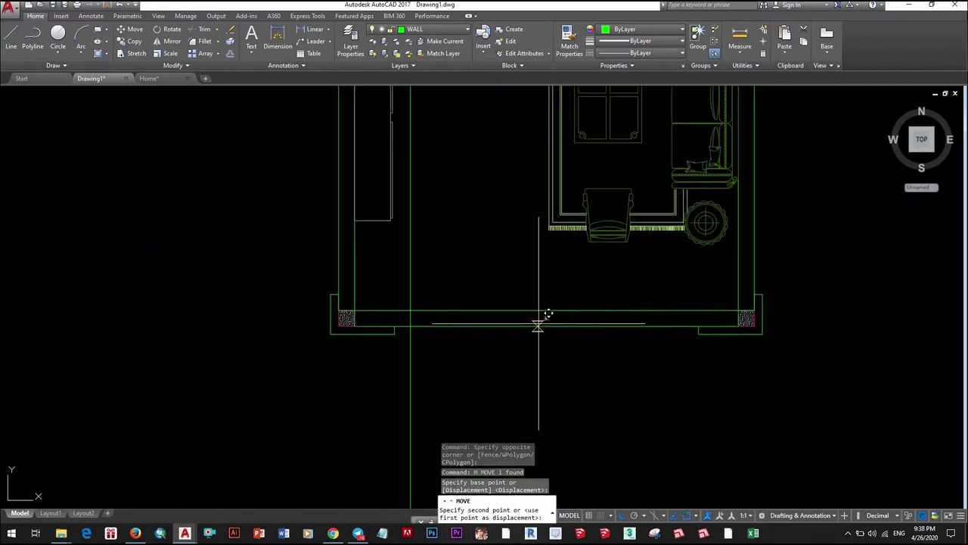
pyautogui.click(559, 313)
pyautogui.scroll(-5, 559, 313)
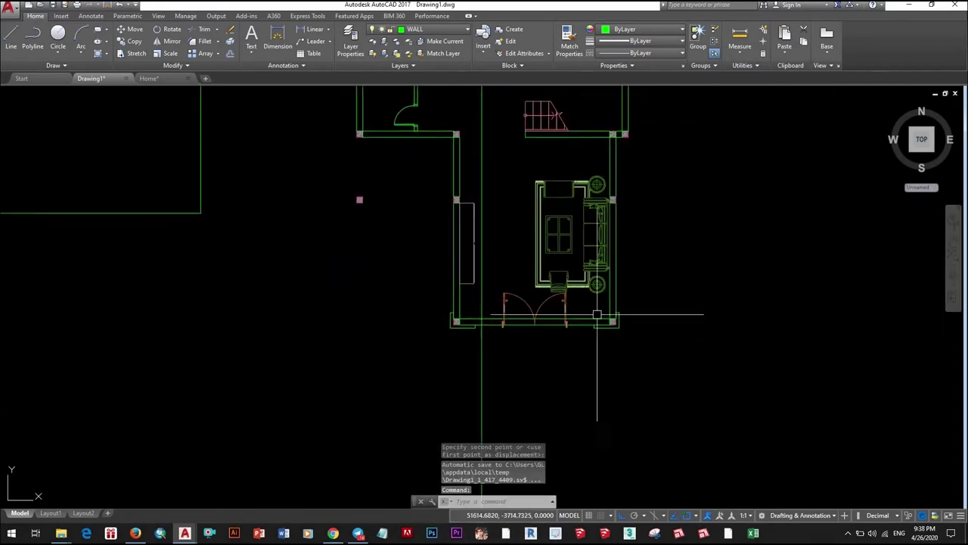
pyautogui.scroll(6, 583, 324)
pyautogui.moveTo(504, 339); pyautogui.dragTo(685, 339, button='middle')
pyautogui.write('m')
pyautogui.press('Return')
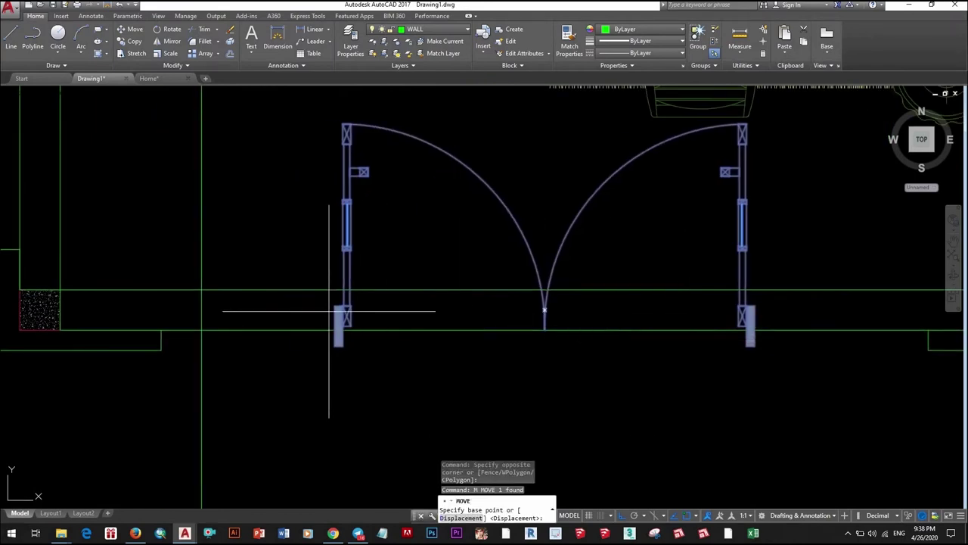
pyautogui.scroll(5, 335, 307)
pyautogui.click(356, 307)
pyautogui.scroll(-5, 583, 277)
pyautogui.click(582, 277)
# - Move the living room sofa set 200 units away from the entrance
pyautogui.click(583, 237)
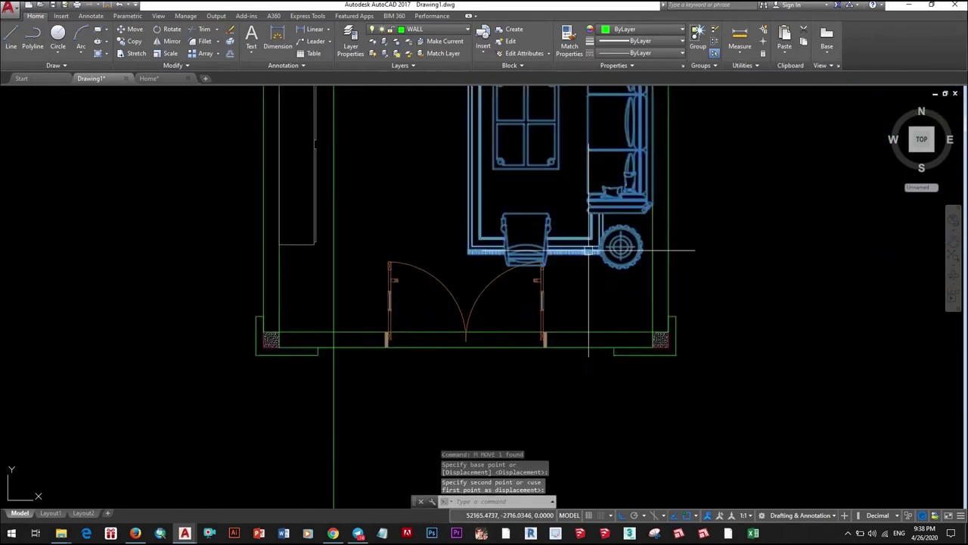
pyautogui.scroll(-5, 615, 262)
pyautogui.write('m')
pyautogui.press('Return')
pyautogui.click(617, 255)
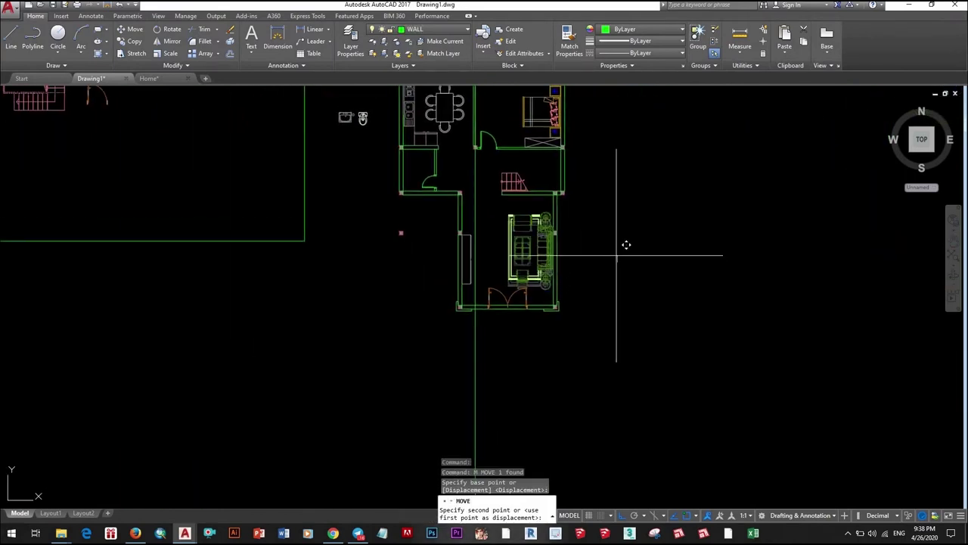
pyautogui.write('200')
pyautogui.press('Return')
pyautogui.scroll(3, 550, 280)
# - Copy the double door to a spot outside the floor plan
pyautogui.scroll(3, 583, 298)
pyautogui.click(531, 279)
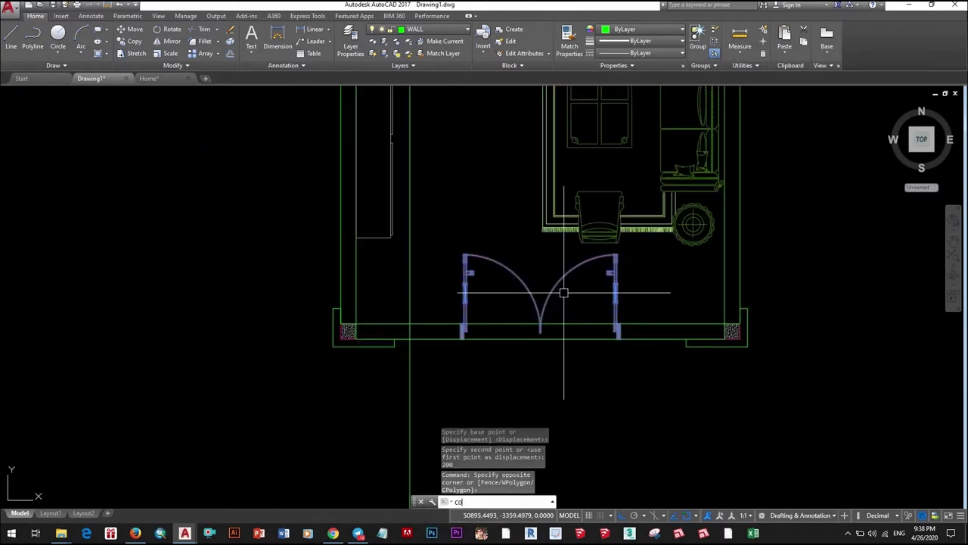
pyautogui.press('Return')
pyautogui.click(564, 292)
pyautogui.scroll(-5, 563, 292)
pyautogui.click(530, 324)
pyautogui.press('Escape')
pyautogui.scroll(4, 472, 282)
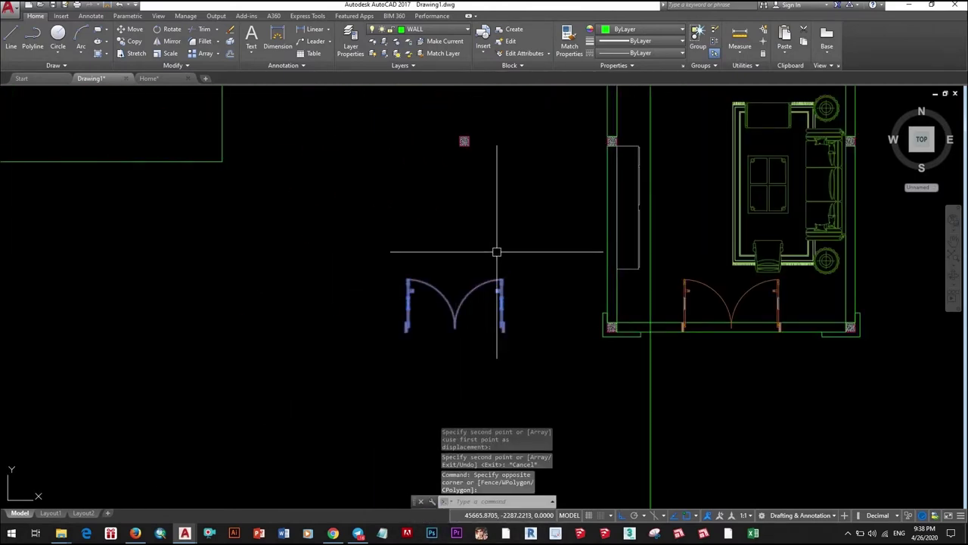
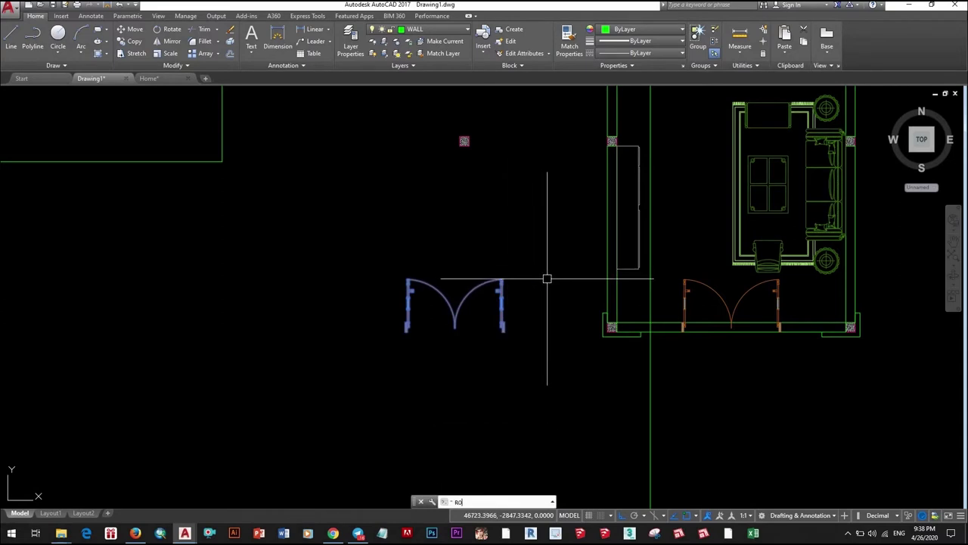
# - Rotate the double door 90° so it stands upright
pyautogui.press('Return')
pyautogui.click(547, 279)
pyautogui.click(560, 320)
pyautogui.click(559, 327)
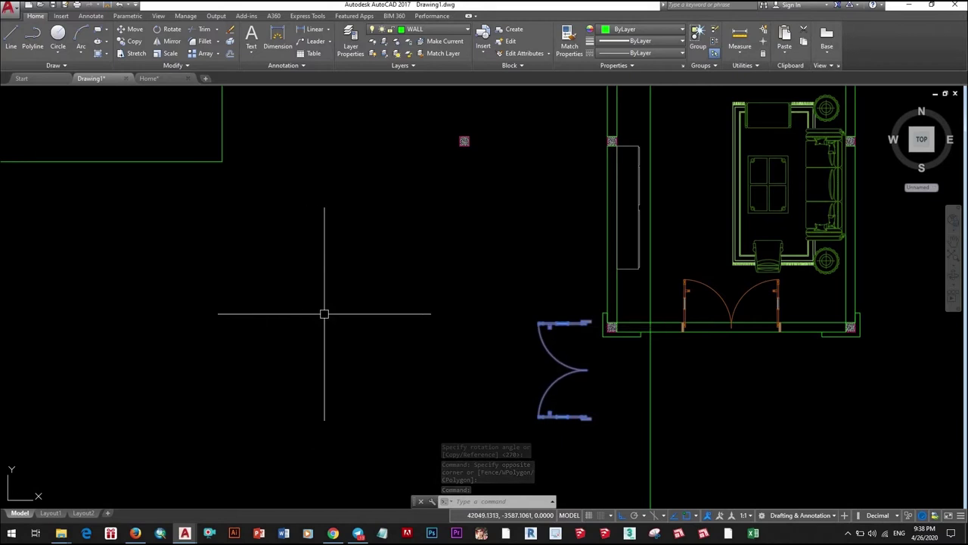
# - Move the double door so its hinge meets the wall corner beside the living room
pyautogui.write('m')
pyautogui.press('Return')
pyautogui.scroll(5, 605, 293)
pyautogui.click(604, 294)
pyautogui.scroll(-4, 501, 302)
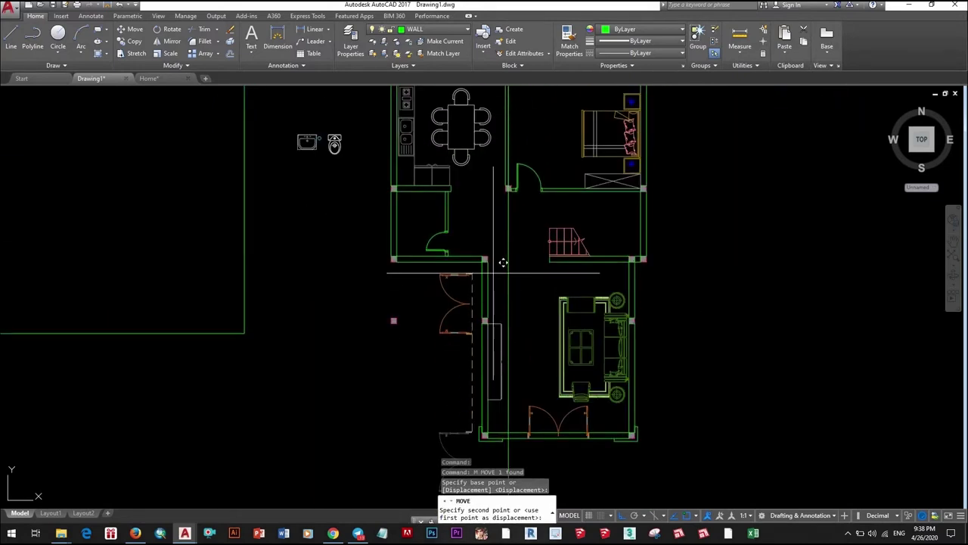
pyautogui.scroll(3, 471, 220)
pyautogui.moveTo(471, 220); pyautogui.dragTo(470, 295, button='middle')
pyautogui.scroll(5, 471, 295)
pyautogui.scroll(-5, 480, 265)
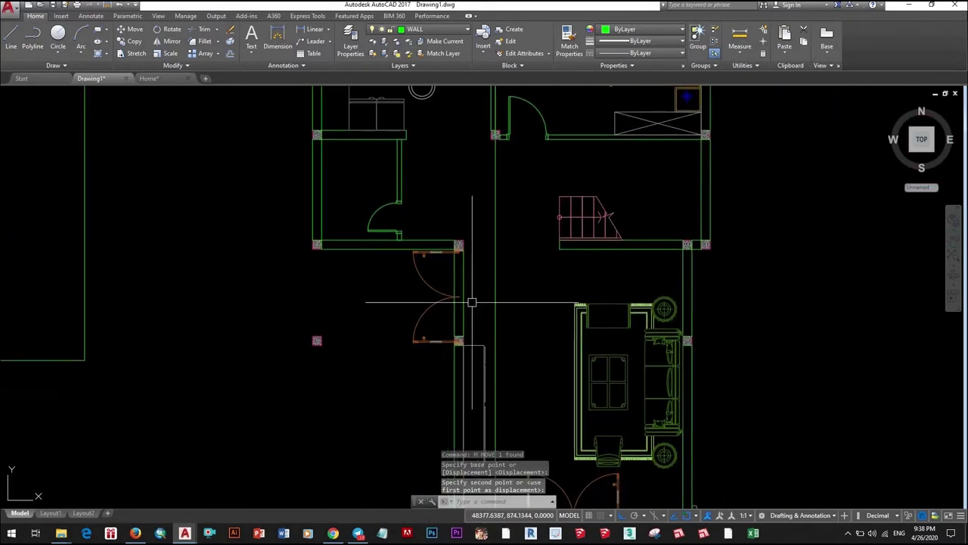
pyautogui.scroll(4, 471, 303)
pyautogui.scroll(-2, 439, 340)
pyautogui.click(510, 341)
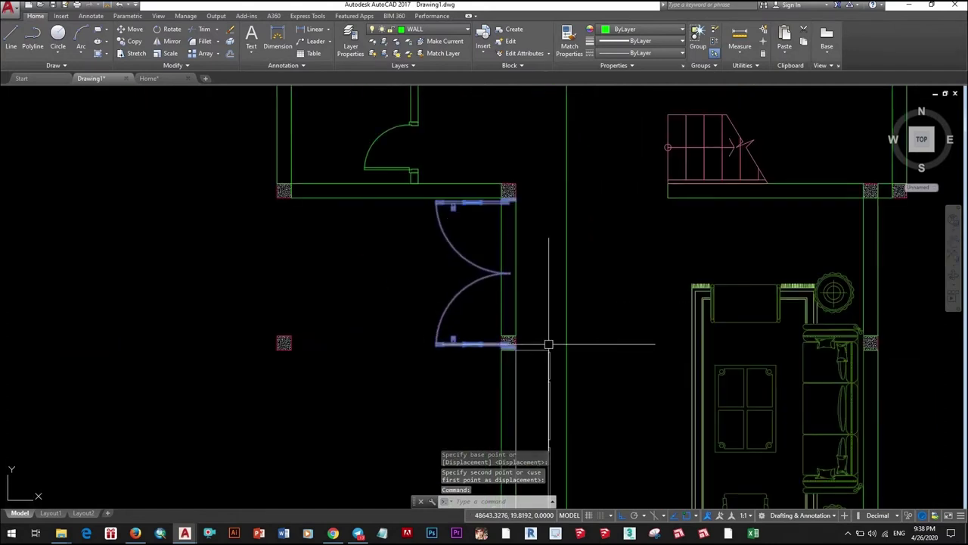
pyautogui.scroll(4, 525, 296)
pyautogui.scroll(-2, 524, 296)
pyautogui.moveTo(525, 296); pyautogui.dragTo(538, 322, button='middle')
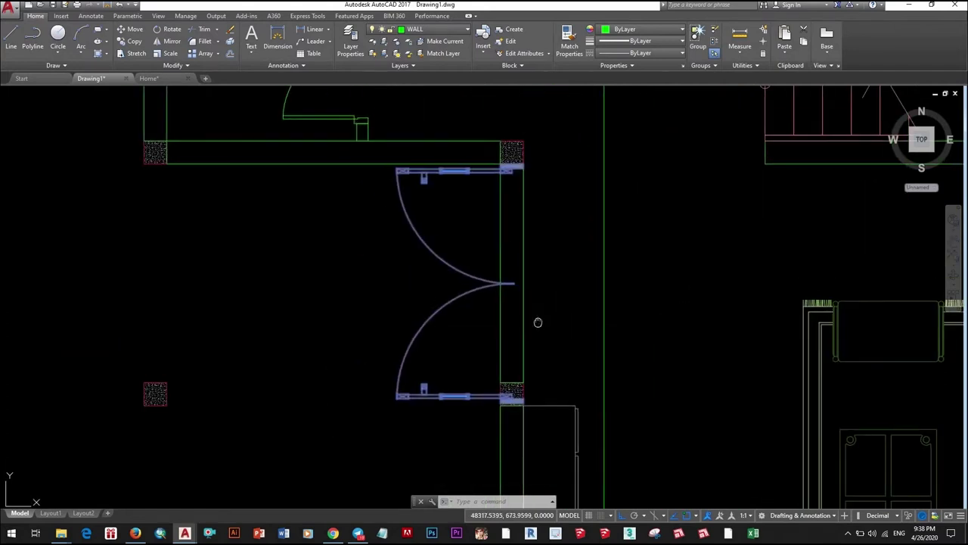
pyautogui.write('SCALE')
pyautogui.press('Return')
pyautogui.scroll(4, 518, 176)
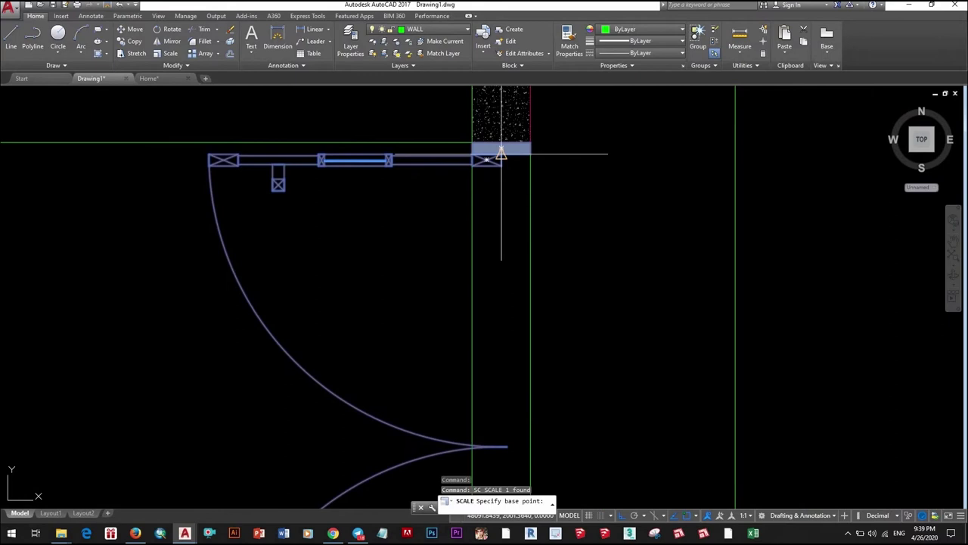
# - Try scaling the door by a reference length from its upper hinge, then cancel
pyautogui.click(501, 154)
pyautogui.scroll(-4, 516, 357)
pyautogui.press('Return')
pyautogui.scroll(4, 515, 358)
pyautogui.scroll(-3, 501, 205)
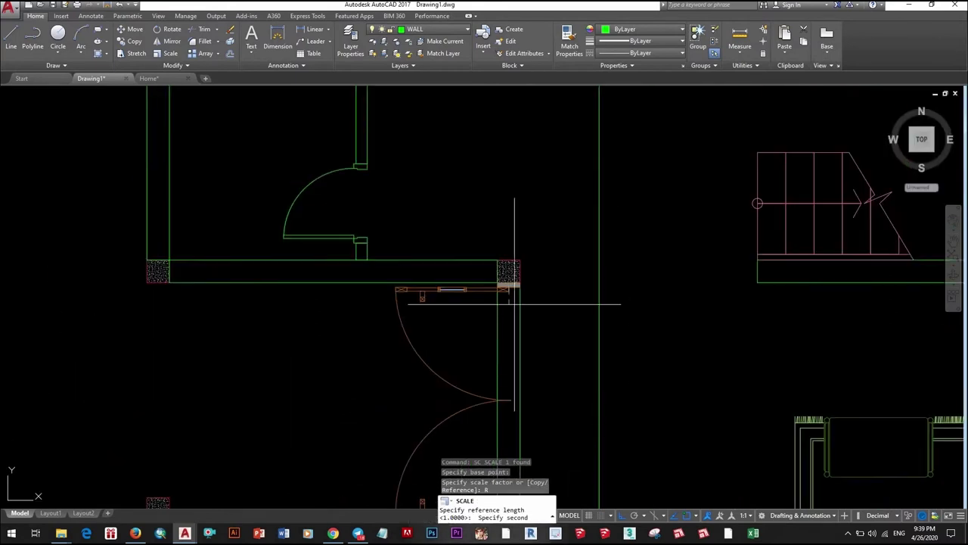
pyautogui.scroll(5, 502, 356)
pyautogui.click(496, 310)
pyautogui.click(496, 331)
pyautogui.scroll(-3, 496, 331)
pyautogui.scroll(-3, 496, 303)
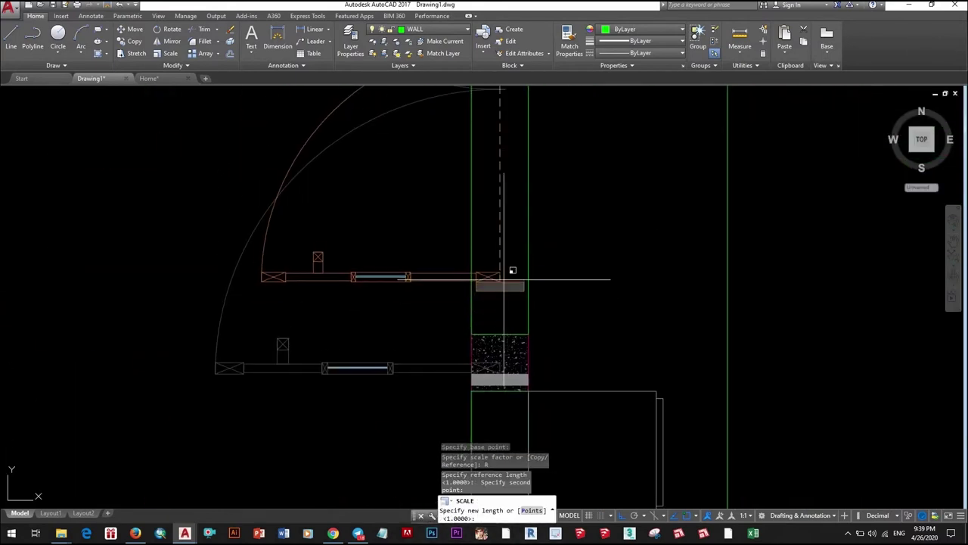
pyautogui.press('Escape')
pyautogui.scroll(-4, 507, 294)
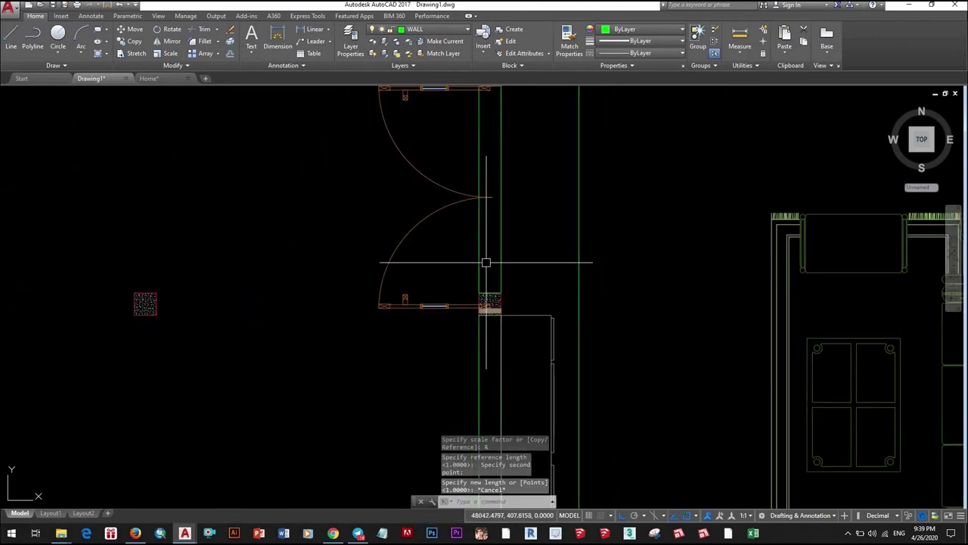
# - Draw a helper guide line and lengthen it by 300
pyautogui.write('l')
pyautogui.press('Return')
pyautogui.scroll(4, 461, 198)
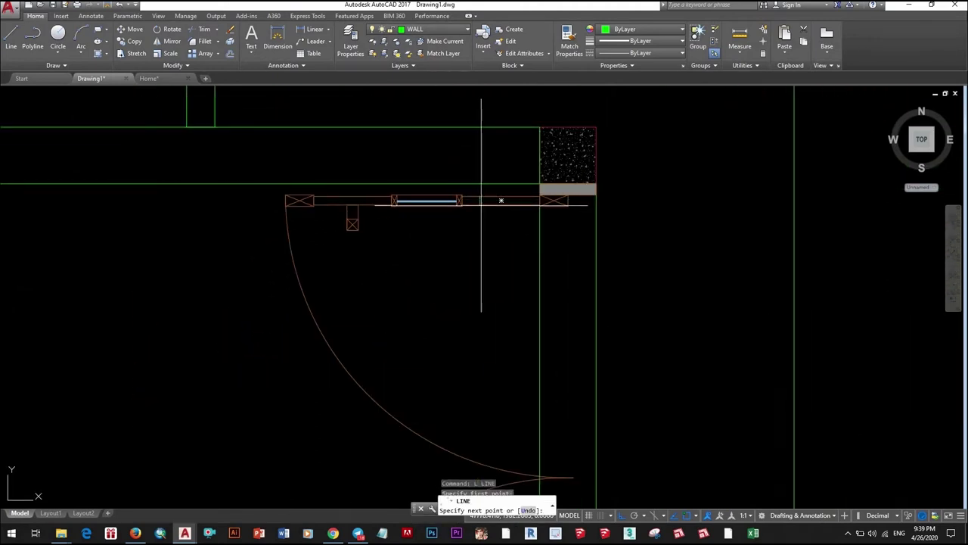
pyautogui.scroll(-4, 481, 203)
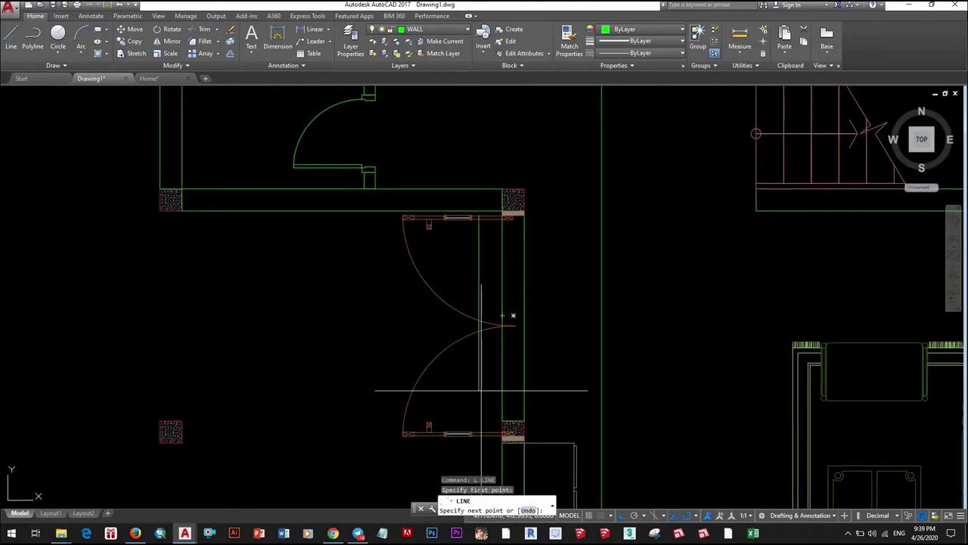
pyautogui.write('1200')
pyautogui.press('Return')
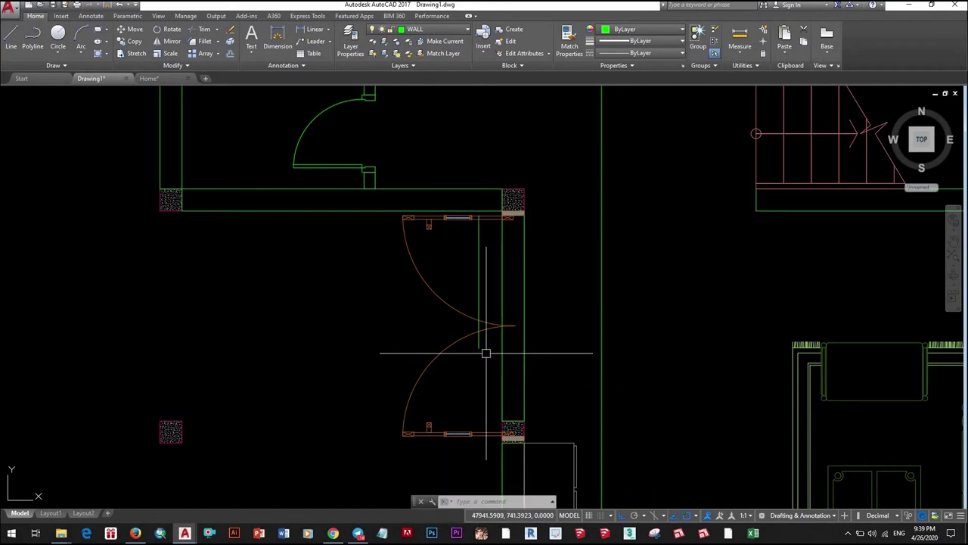
pyautogui.scroll(2, 487, 353)
pyautogui.click(474, 318)
pyautogui.click(474, 350)
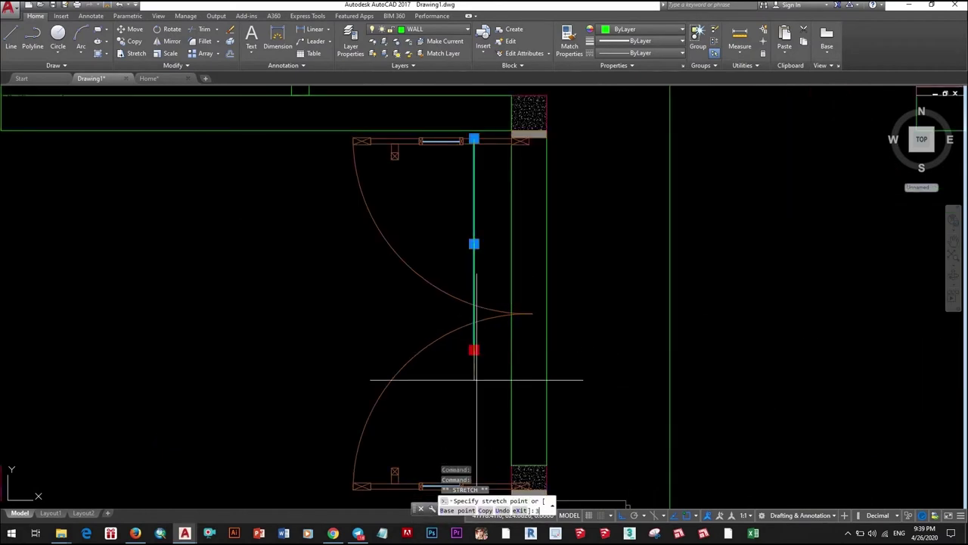
pyautogui.write('00')
pyautogui.press('Return')
pyautogui.scroll(-2, 476, 380)
pyautogui.scroll(2, 526, 387)
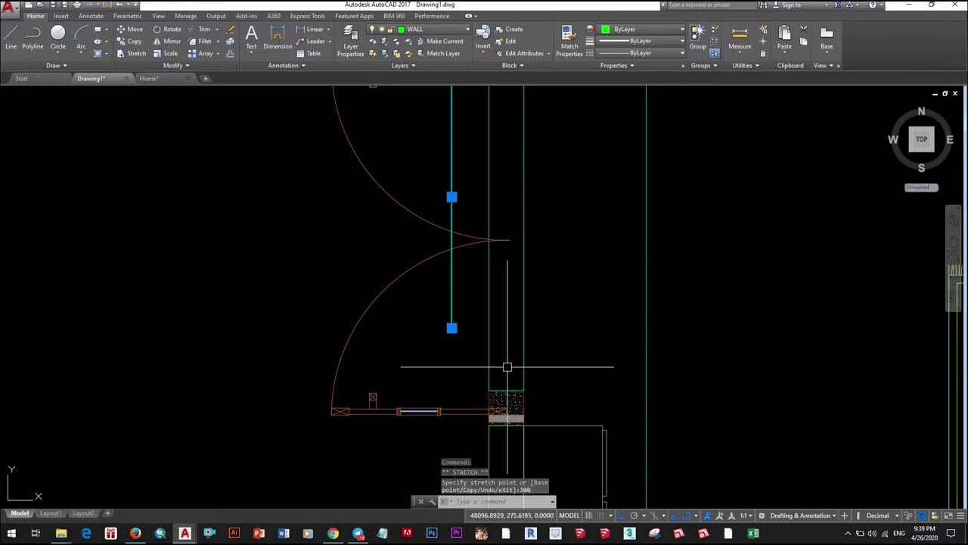
pyautogui.scroll(-4, 507, 367)
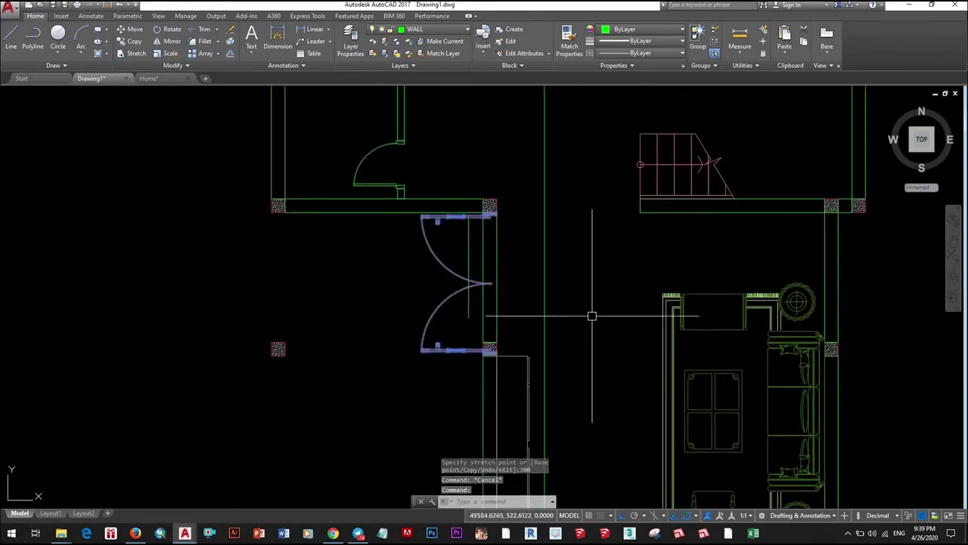
pyautogui.scroll(4, 457, 204)
# - Scale with the Reference option from the wall, using a wall length as reference
pyautogui.click(523, 315)
pyautogui.scroll(-3, 540, 314)
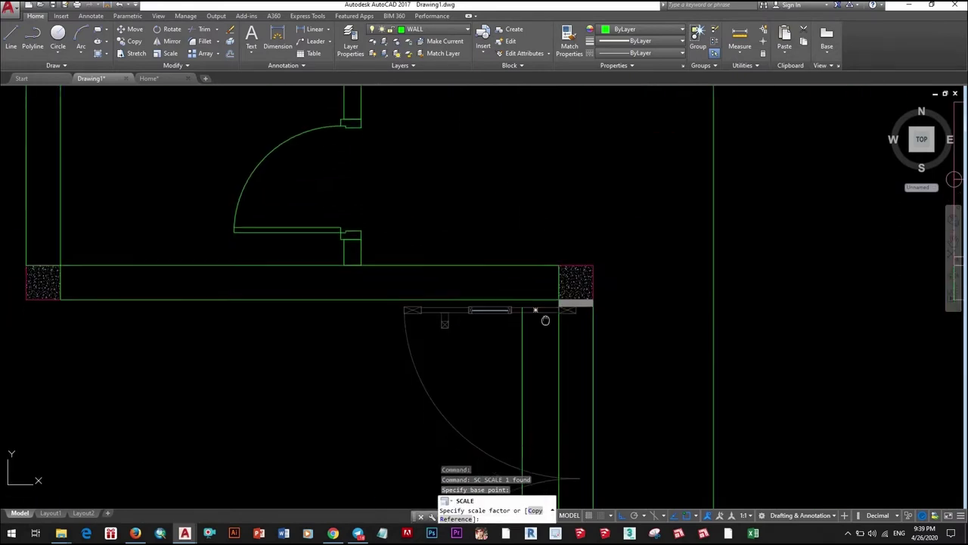
pyautogui.scroll(3, 534, 266)
pyautogui.write('R')
pyautogui.press('Return')
pyautogui.click(534, 266)
pyautogui.scroll(-3, 534, 266)
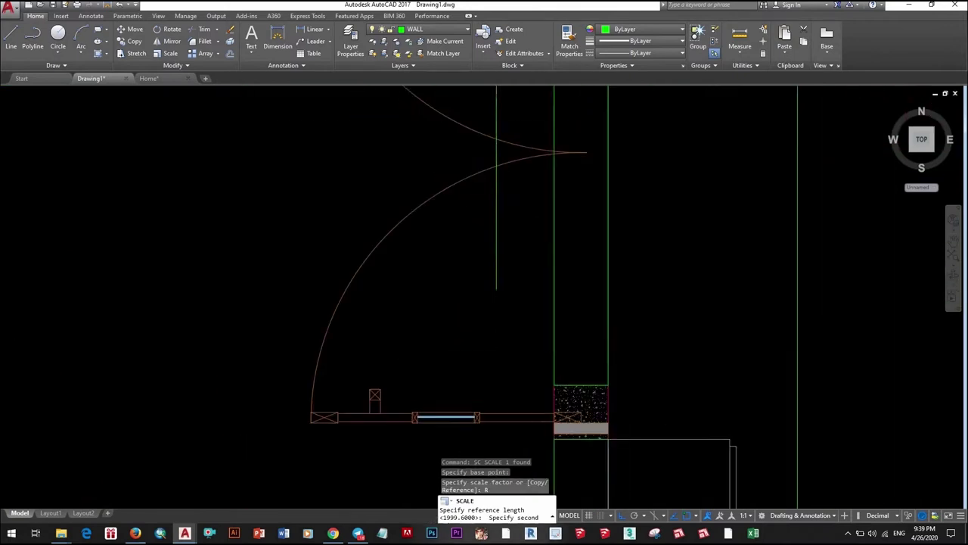
pyautogui.click(443, 356)
pyautogui.moveTo(444, 355)
pyautogui.mouseDown(button='middle')
pyautogui.moveTo(451, 298)
pyautogui.moveTo(449, 317)
pyautogui.mouseUp(button='middle')
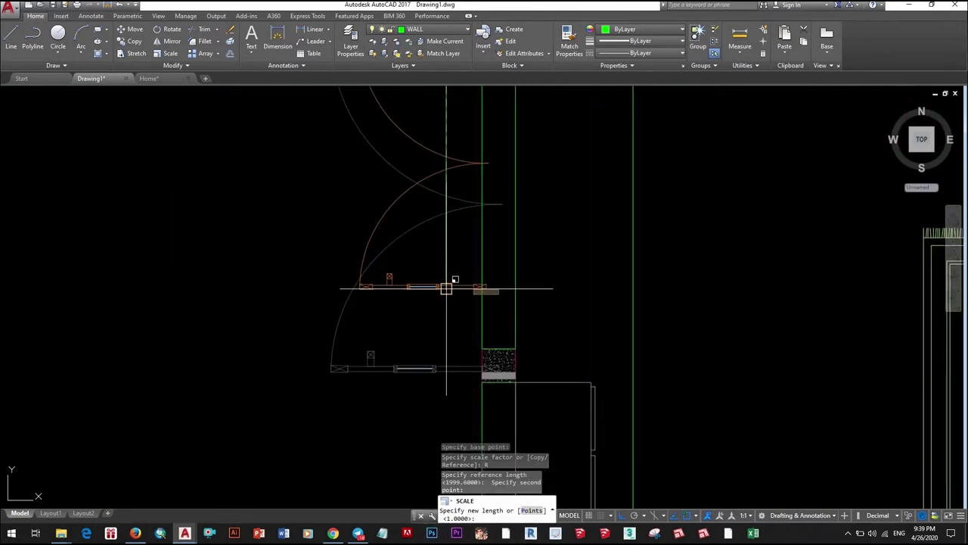
pyautogui.scroll(-3, 446, 287)
pyautogui.scroll(3, 475, 295)
pyautogui.scroll(2, 499, 268)
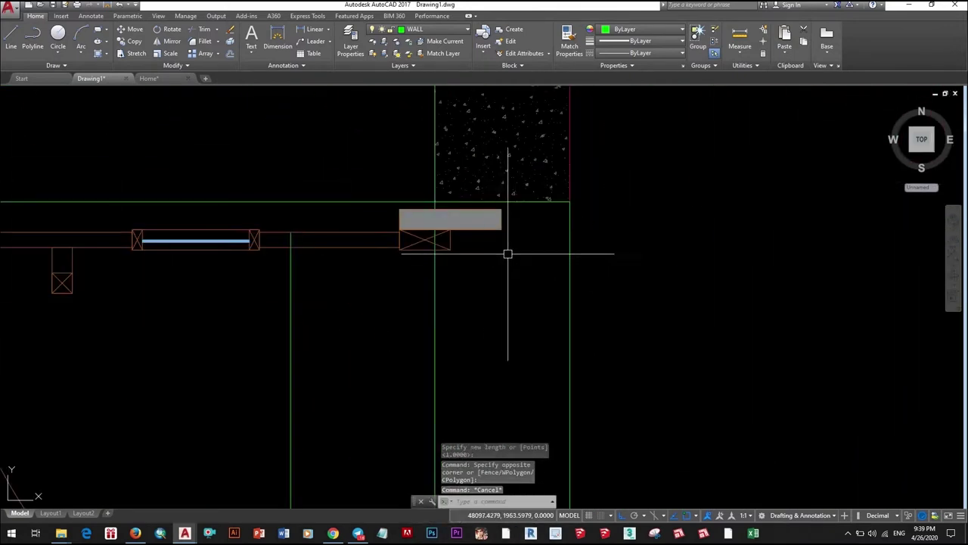
pyautogui.moveTo(508, 254); pyautogui.dragTo(502, 239)
pyautogui.click(501, 209)
pyautogui.moveTo(572, 195); pyautogui.dragTo(538, 290, button='middle')
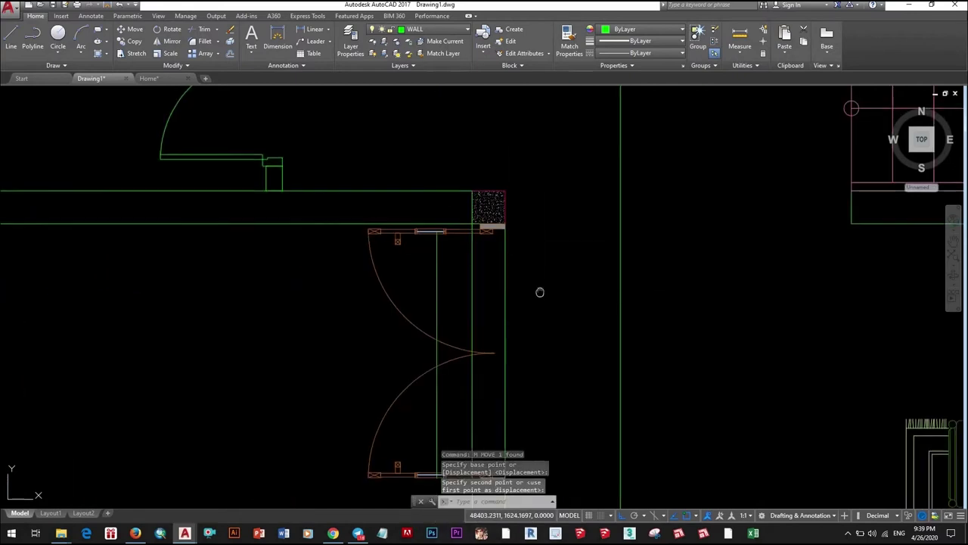
pyautogui.scroll(-3, 495, 288)
pyautogui.scroll(4, 496, 289)
# - Erase the helper guide line
pyautogui.click(513, 302)
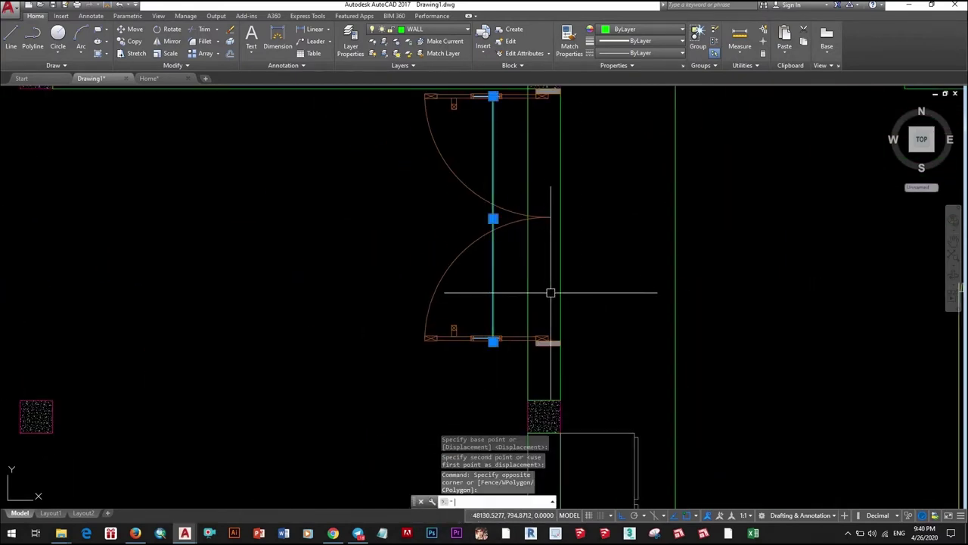
pyautogui.write('e')
pyautogui.press('Return')
pyautogui.scroll(-2, 508, 290)
# - Move the double door 150 units into the wall opening
pyautogui.write('m')
pyautogui.press('Return')
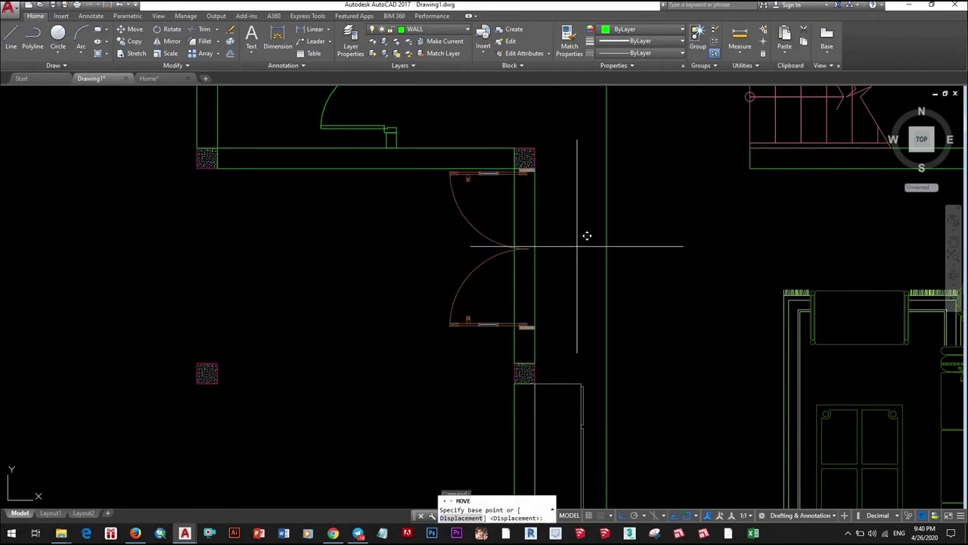
pyautogui.write('150')
pyautogui.press('Return')
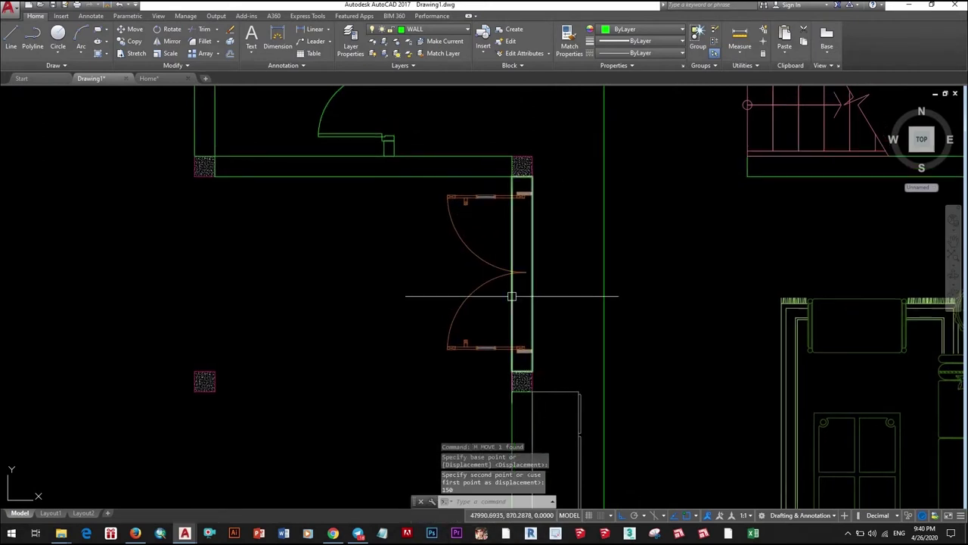
# - Stretch the wall end point, then start copying the hatched wall column and cancel
pyautogui.click(523, 371)
pyautogui.scroll(5, 526, 367)
pyautogui.scroll(-5, 519, 410)
pyautogui.scroll(5, 519, 424)
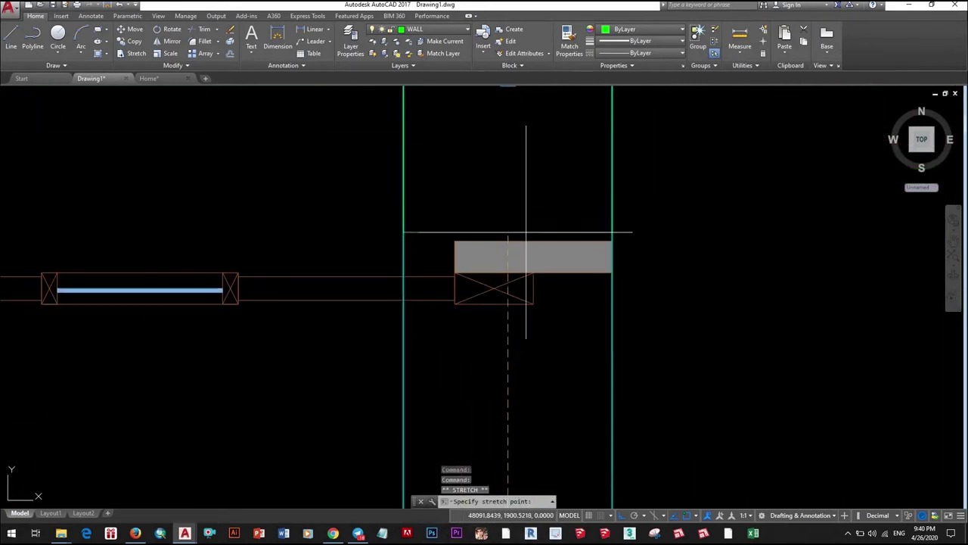
pyautogui.scroll(-4, 496, 276)
pyautogui.write('CO')
pyautogui.press('Return')
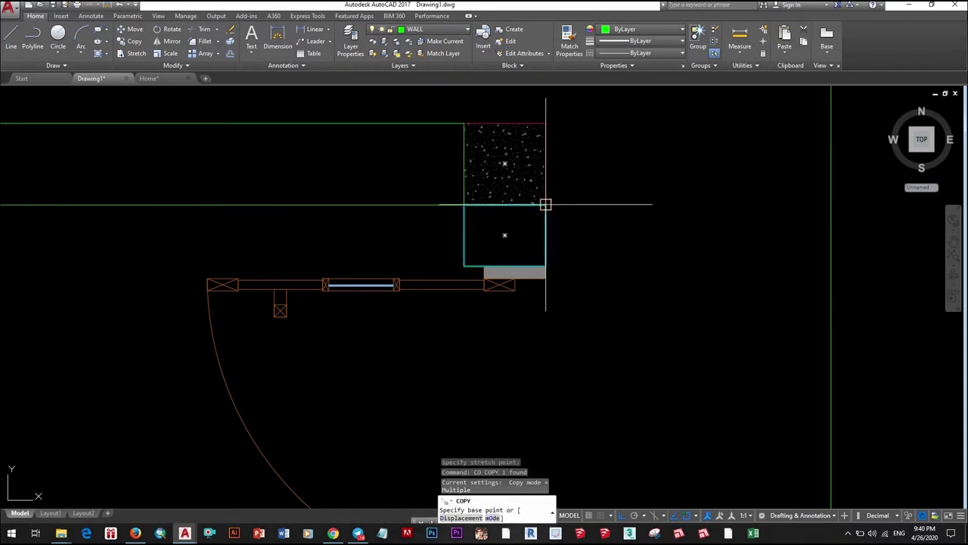
pyautogui.click(545, 204)
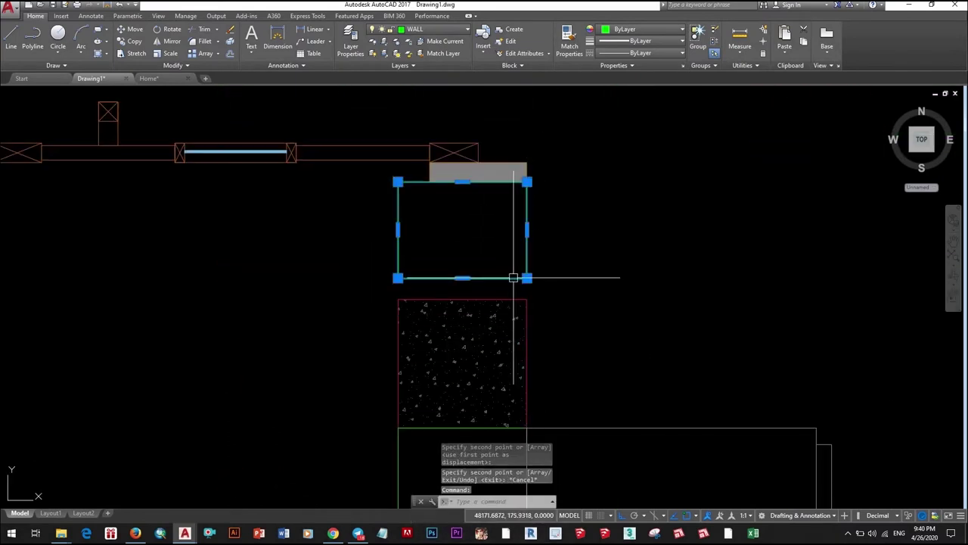
pyautogui.press('Escape')
pyautogui.scroll(-3, 517, 270)
# - Rotate the sink and toilet 90°
pyautogui.scroll(-3, 491, 328)
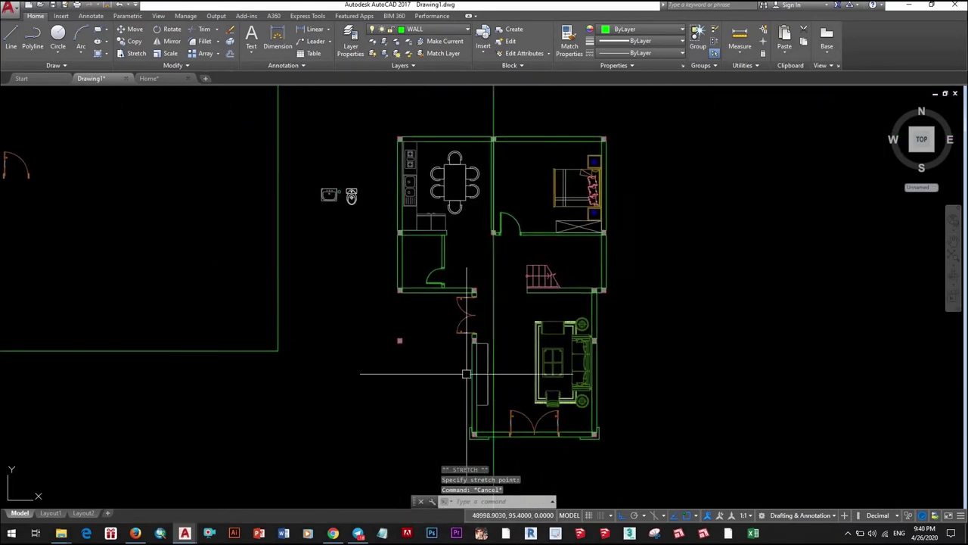
pyautogui.scroll(3, 524, 312)
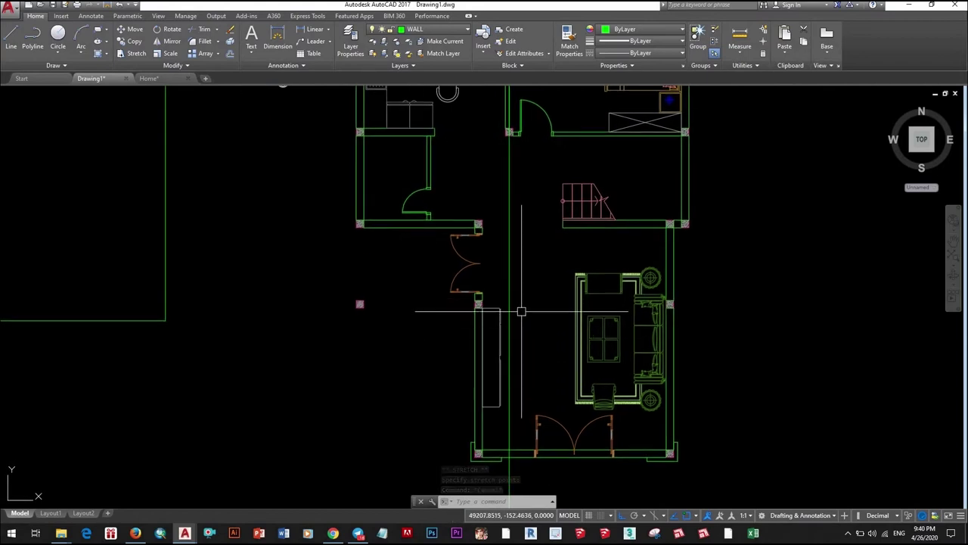
pyautogui.scroll(-4, 411, 272)
pyautogui.scroll(4, 432, 303)
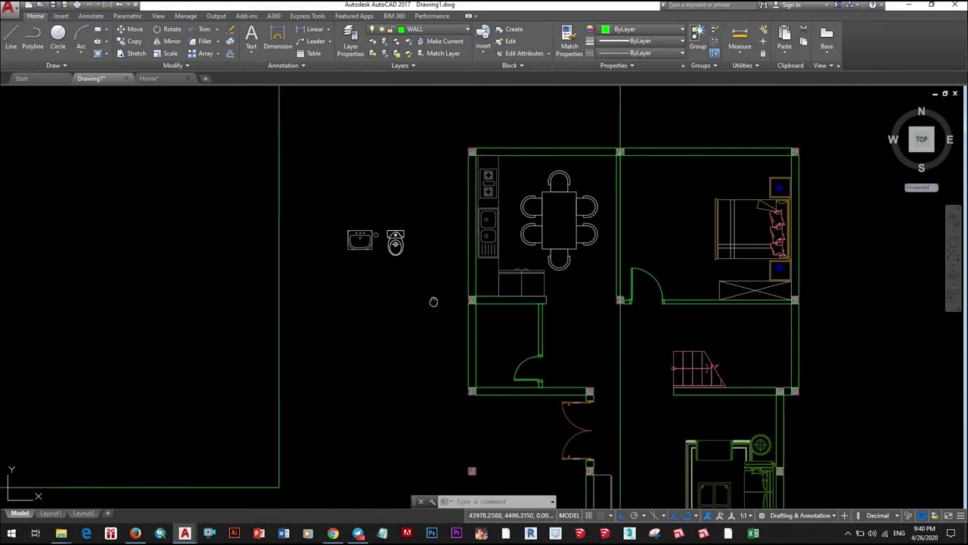
pyautogui.scroll(2, 408, 225)
pyautogui.click(387, 182)
pyautogui.click(327, 174)
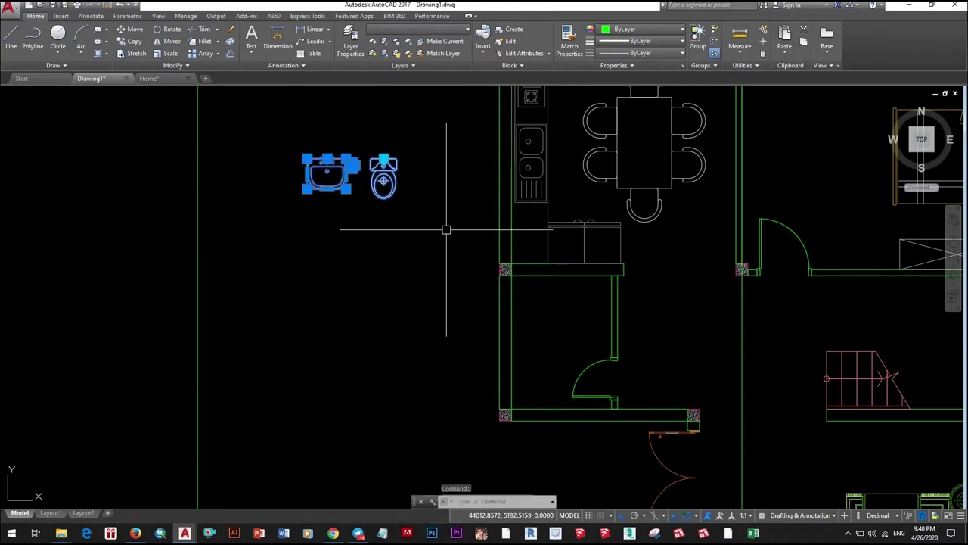
pyautogui.write('Ro')
pyautogui.press('Return')
pyautogui.click(419, 230)
pyautogui.write('90')
pyautogui.press('Return')
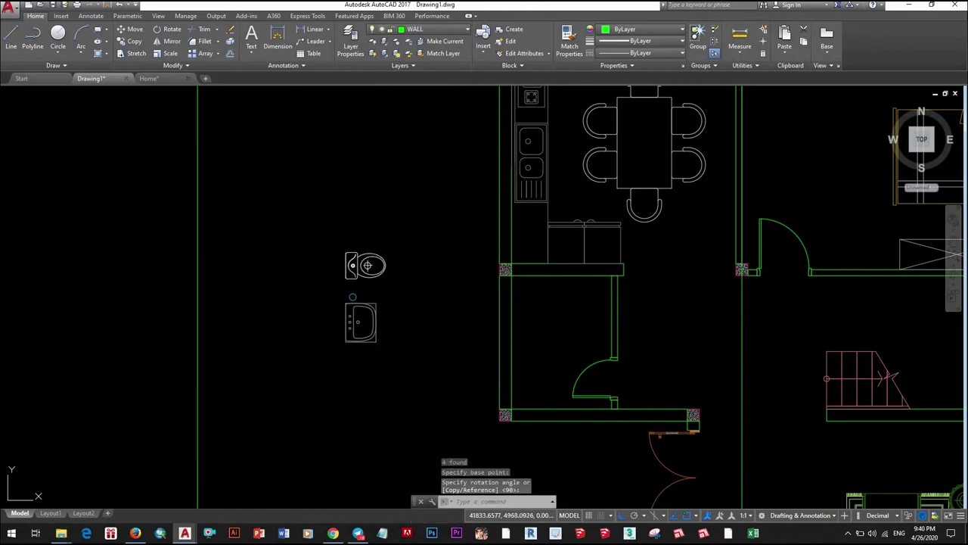
# - Move the rotated toilet and sink into the bathroom
pyautogui.moveTo(325, 242); pyautogui.dragTo(410, 373)
pyautogui.write('m')
pyautogui.press('Return')
pyautogui.scroll(5, 344, 239)
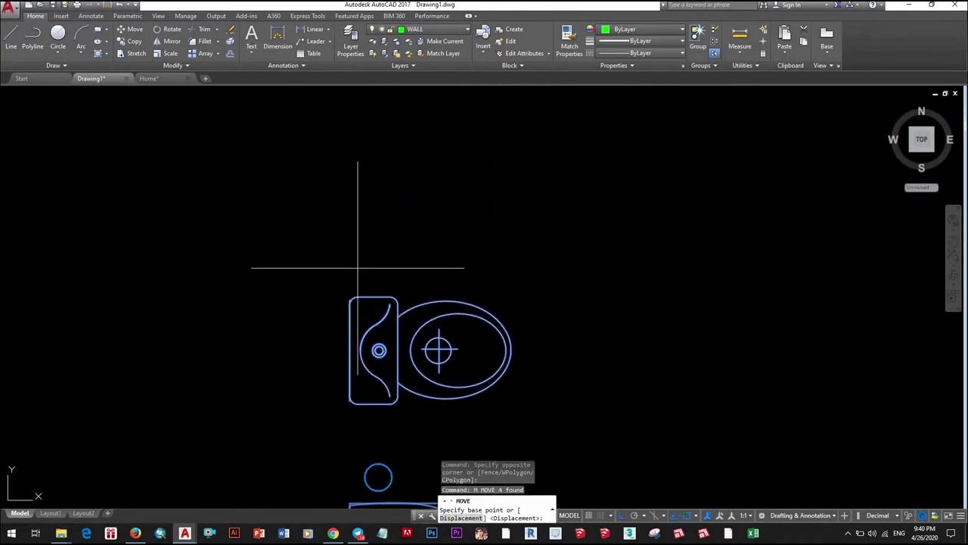
pyautogui.click(352, 297)
pyautogui.scroll(-4, 353, 302)
pyautogui.scroll(3, 454, 269)
pyautogui.scroll(-3, 462, 269)
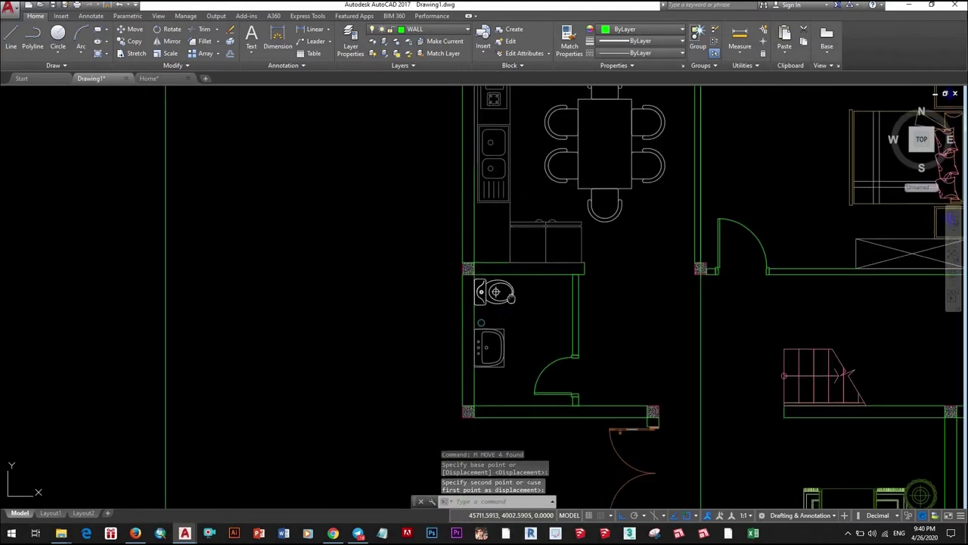
pyautogui.scroll(3, 522, 302)
pyautogui.click(465, 239)
# - Shift the toilet and sink down by 400
pyautogui.moveTo(525, 356); pyautogui.dragTo(493, 217)
pyautogui.write('m')
pyautogui.press('Return')
pyautogui.click(520, 239)
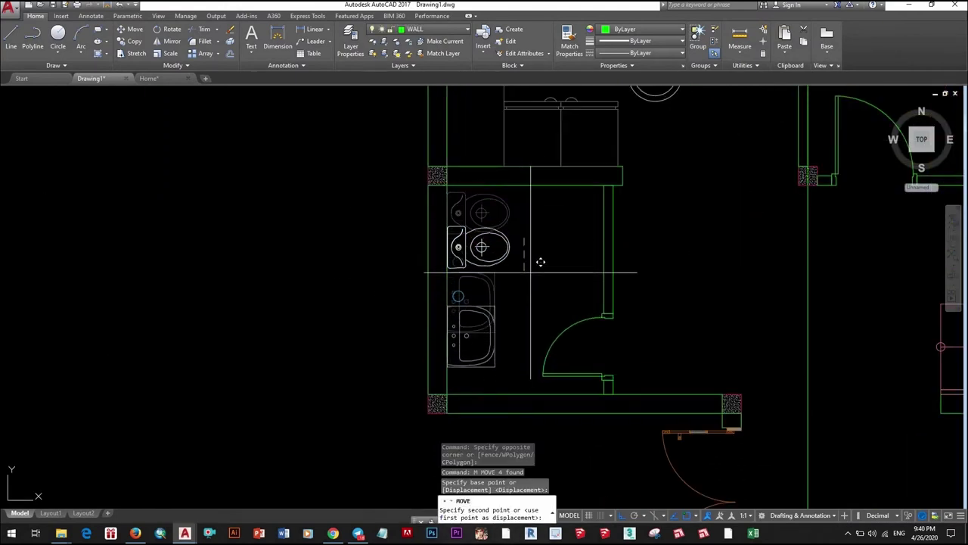
pyautogui.write('400')
pyautogui.press('Return')
pyautogui.scroll(-2, 525, 264)
pyautogui.scroll(-2, 512, 385)
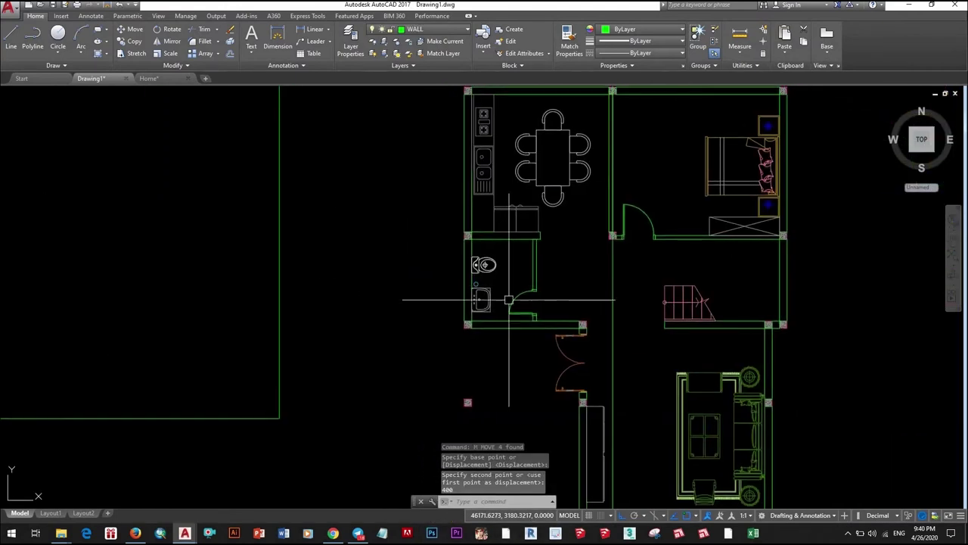
pyautogui.scroll(5, 497, 345)
# - Move the sink into the bathroom's lower wall corner
pyautogui.moveTo(390, 356); pyautogui.dragTo(496, 231)
pyautogui.write('M')
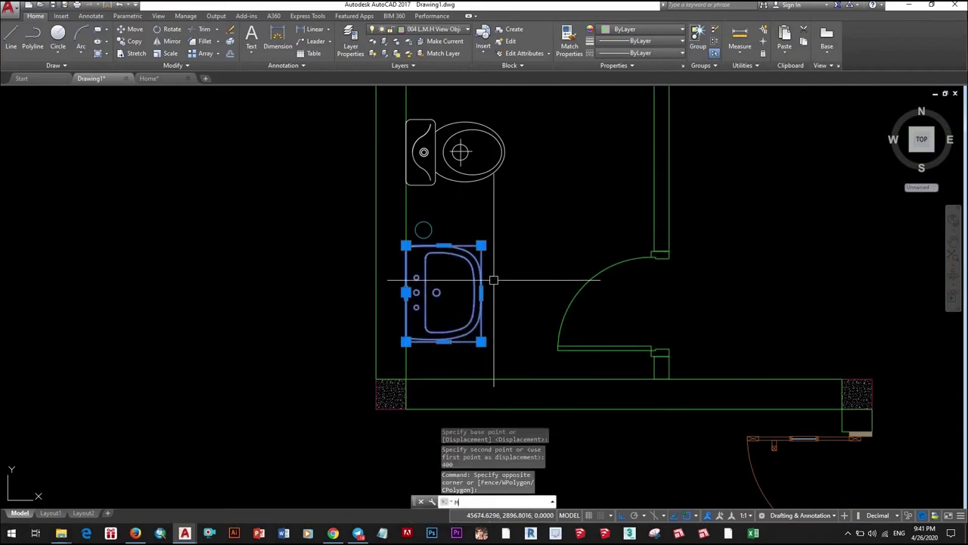
pyautogui.press('Return')
pyautogui.scroll(3, 493, 280)
pyautogui.click(378, 320)
pyautogui.scroll(-1, 383, 411)
pyautogui.click(383, 410)
pyautogui.scroll(-3, 439, 270)
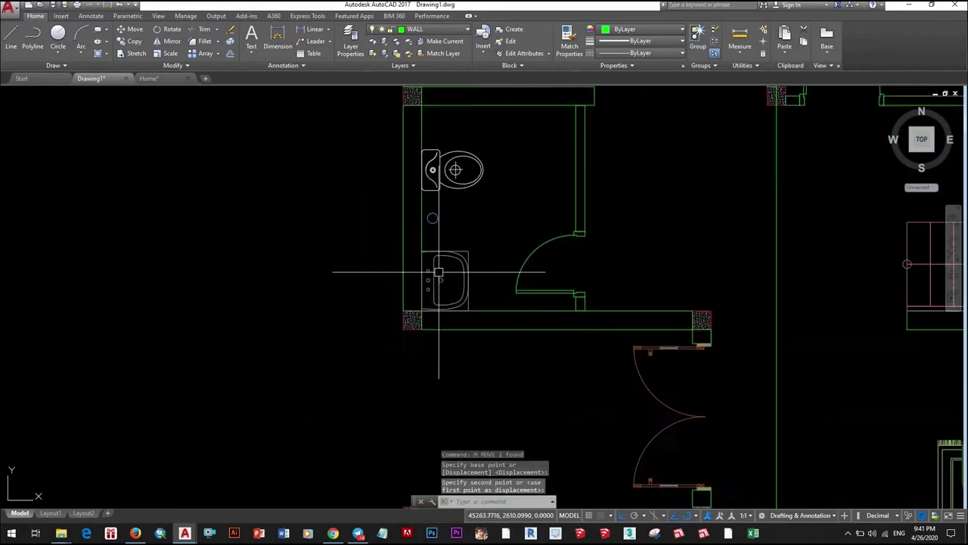
pyautogui.scroll(2, 439, 271)
# - Try moving the small circle, then abandon the move
pyautogui.press('Escape')
pyautogui.click(383, 287)
pyautogui.press('Escape')
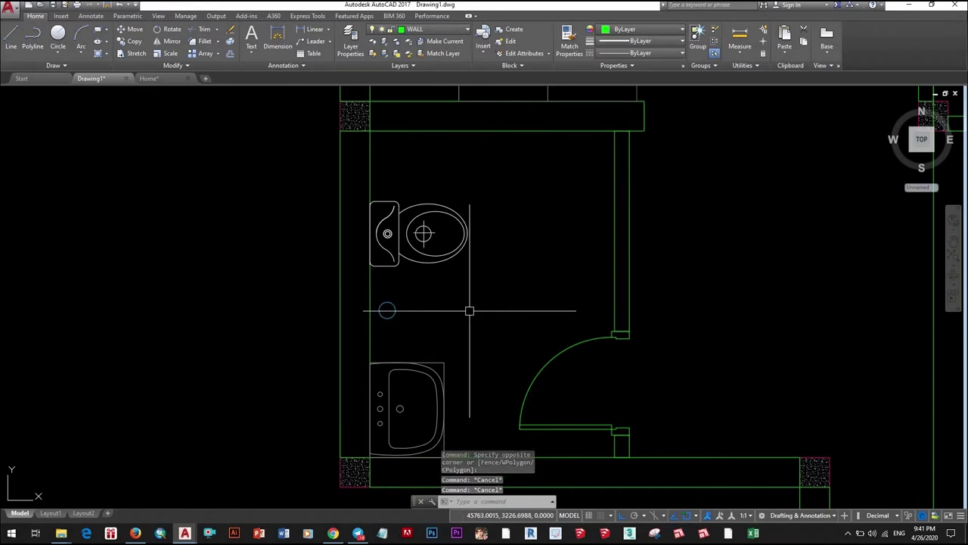
pyautogui.click(390, 287)
pyautogui.write('m')
pyautogui.press('Return')
pyautogui.click(463, 307)
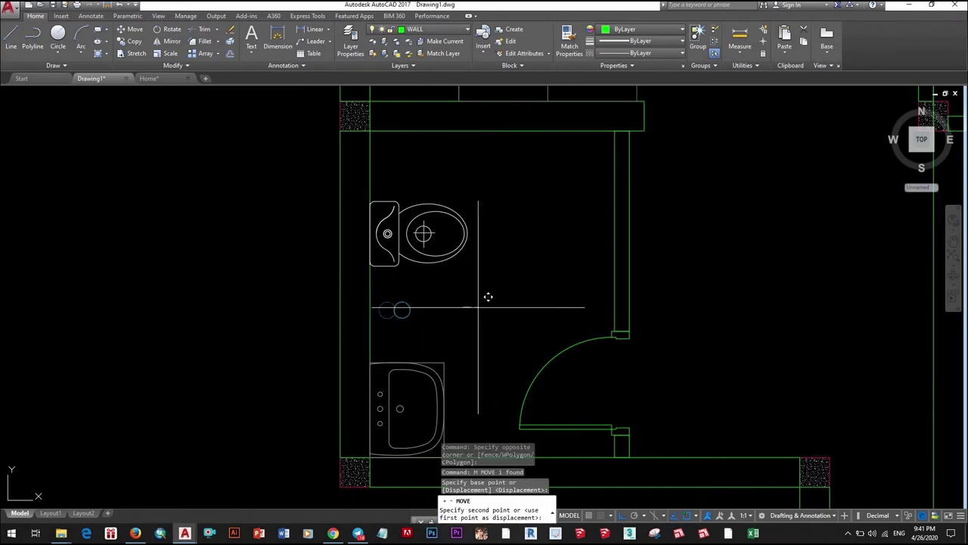
pyautogui.press('Escape')
# - Pan across the floor plan to bring the double entrance door into view
pyautogui.scroll(-3, 469, 302)
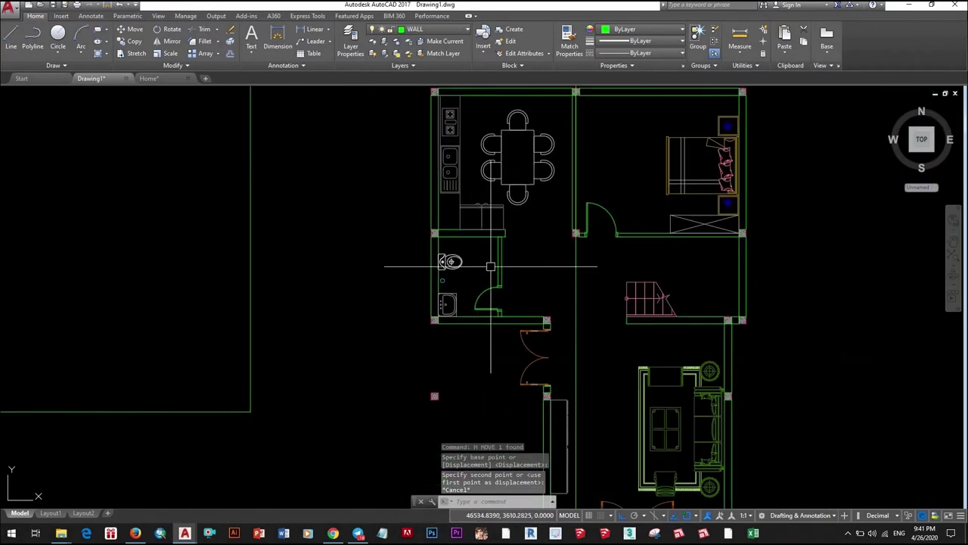
pyautogui.scroll(1, 447, 304)
pyautogui.scroll(-2, 389, 295)
pyautogui.scroll(-5, 499, 250)
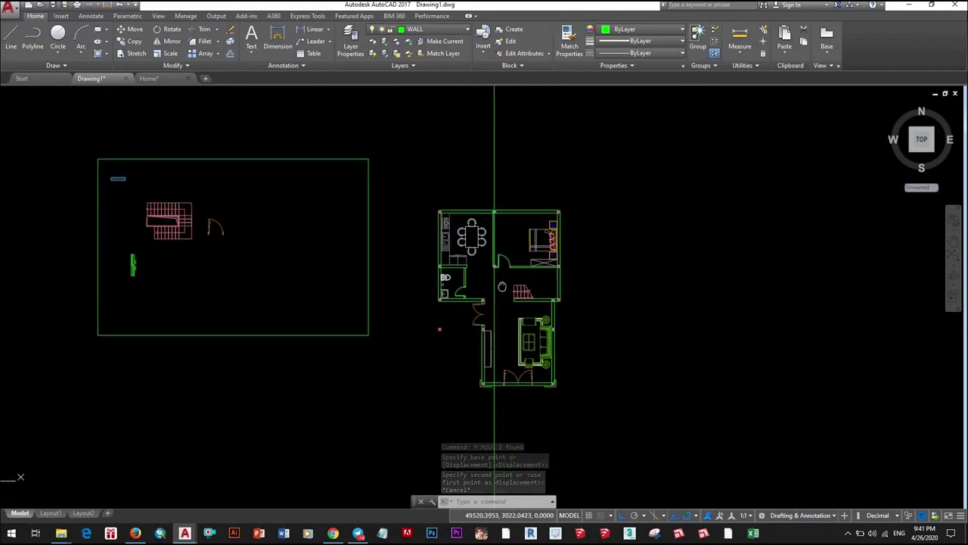
pyautogui.scroll(6, 259, 209)
pyautogui.moveTo(476, 284)
pyautogui.mouseDown(button='middle')
pyautogui.moveTo(387, 269)
pyautogui.moveTo(404, 307)
pyautogui.mouseUp(button='middle')
pyautogui.scroll(-2, 387, 268)
pyautogui.scroll(2, 499, 268)
pyautogui.scroll(-2, 318, 287)
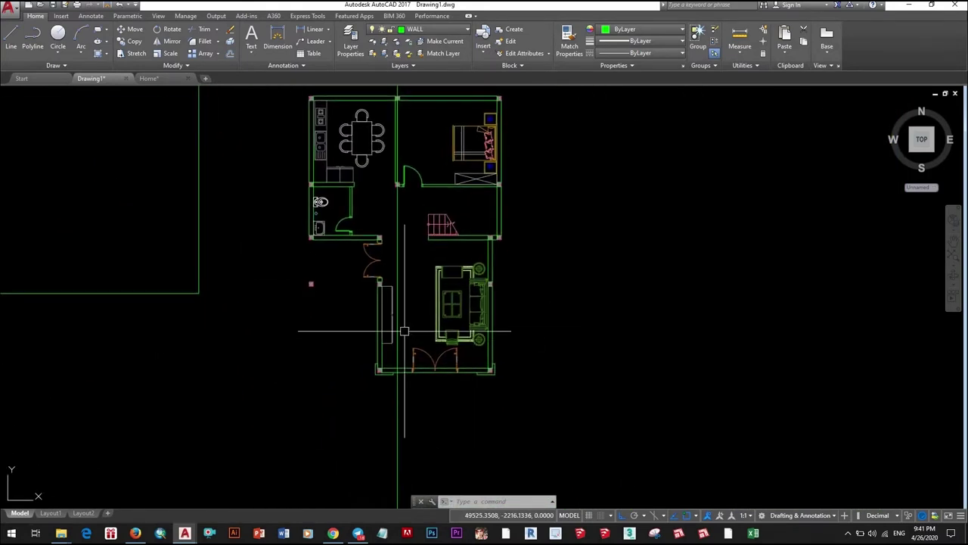
pyautogui.moveTo(310, 281); pyautogui.dragTo(352, 283, button='middle')
pyautogui.scroll(8, 455, 356)
pyautogui.scroll(-1, 454, 356)
# - Draw a horizontal construction line along the front wall
pyautogui.scroll(-4, 467, 352)
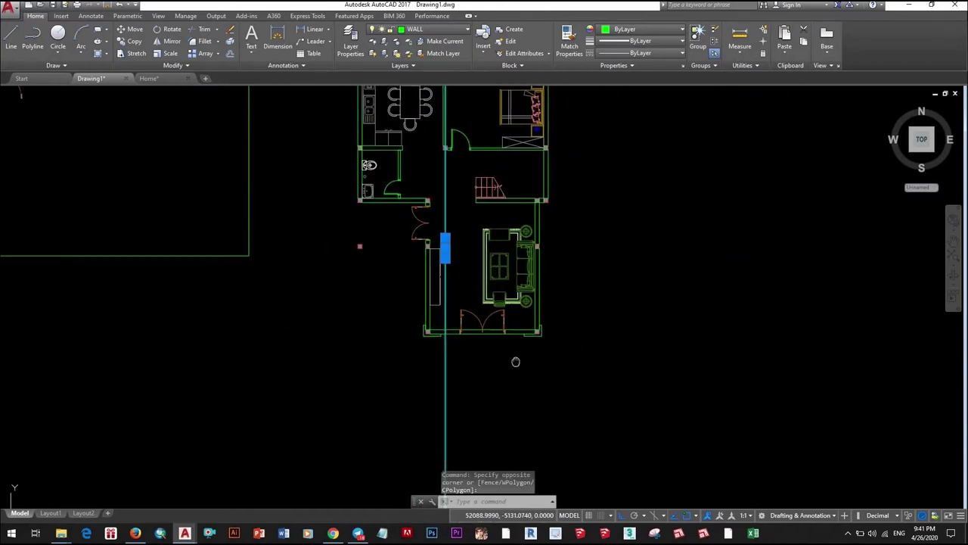
pyautogui.scroll(-2, 454, 325)
pyautogui.scroll(2, 465, 354)
pyautogui.scroll(4, 489, 355)
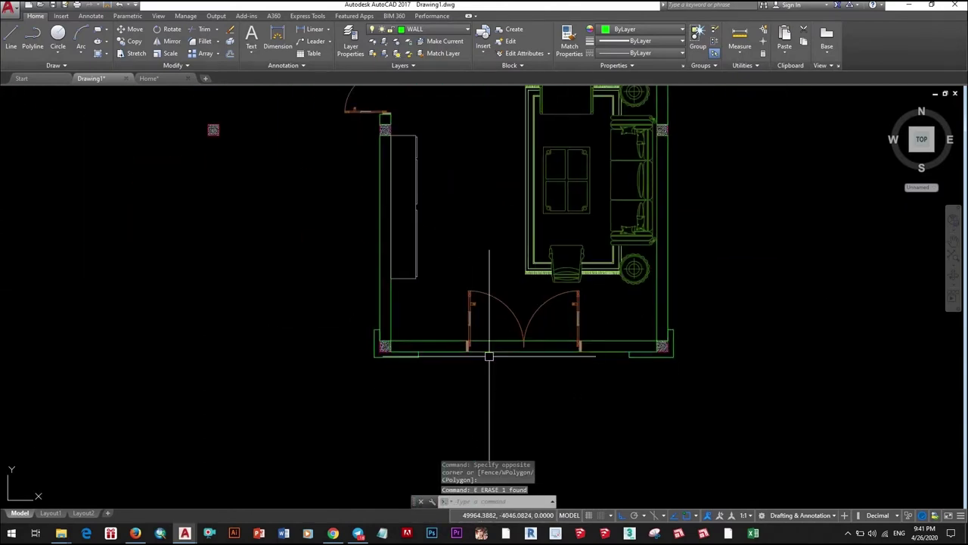
pyautogui.write('XL')
pyautogui.press('Return')
pyautogui.click(489, 355)
pyautogui.scroll(3, 395, 359)
pyautogui.scroll(-3, 501, 350)
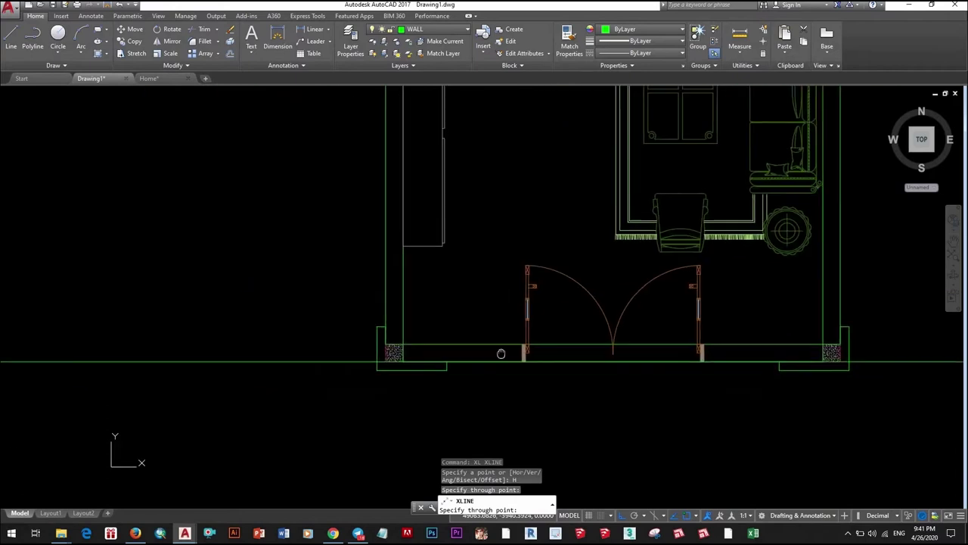
pyautogui.scroll(1, 363, 369)
pyautogui.press('Escape')
# - Move the guide line 1500 down from the front wall
pyautogui.write('m')
pyautogui.press('Return')
pyautogui.click(379, 365)
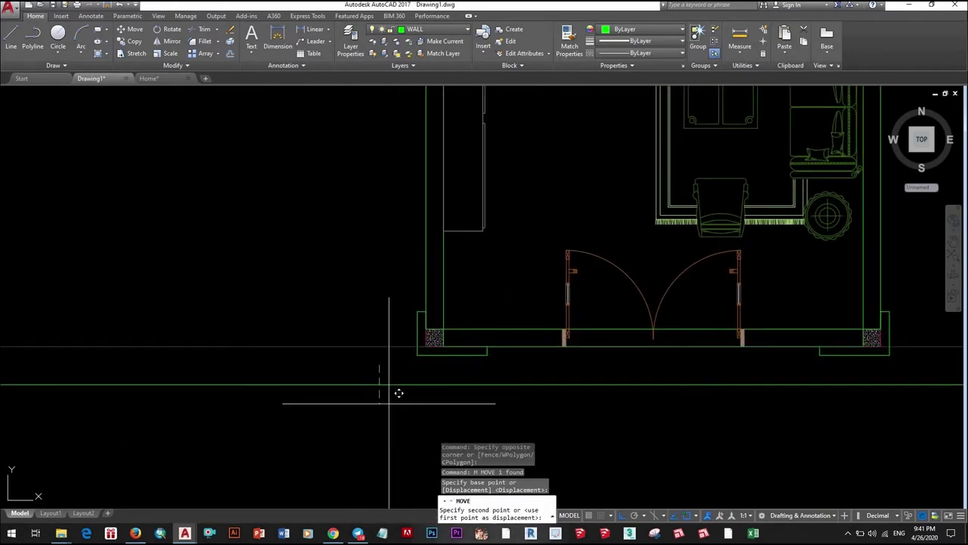
pyautogui.scroll(-2, 399, 393)
pyautogui.write('1500')
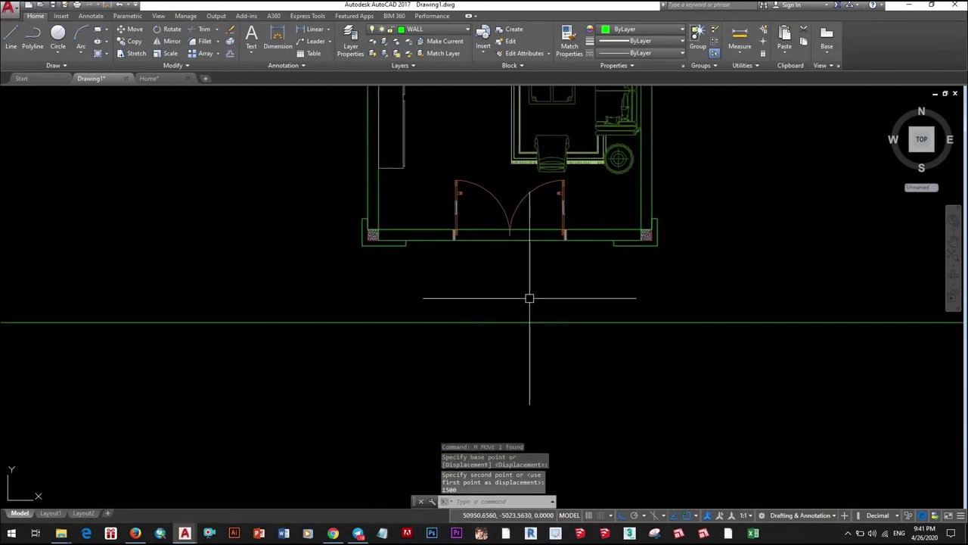
pyautogui.write('rec')
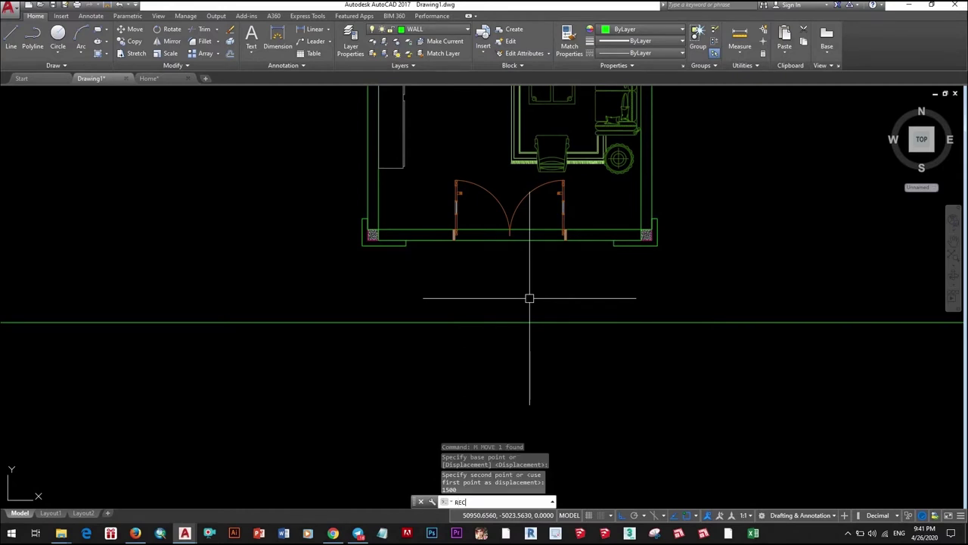
# - Draw the porch rectangle from the front wall down to the guide line
pyautogui.press('Return')
pyautogui.scroll(3, 399, 244)
pyautogui.moveTo(493, 282); pyautogui.dragTo(182, 282, button='middle')
pyautogui.click(590, 247)
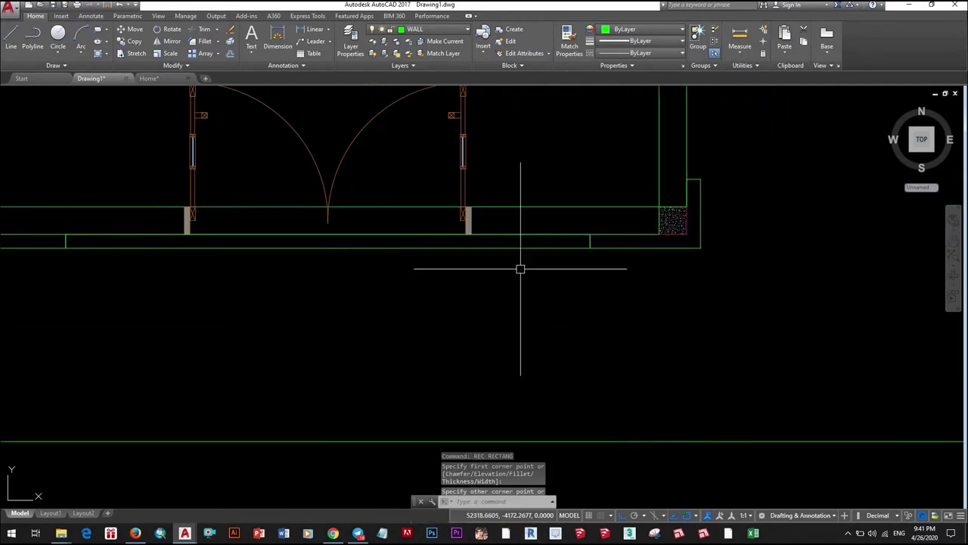
pyautogui.click(484, 248)
pyautogui.click(328, 248)
pyautogui.moveTo(361, 365); pyautogui.dragTo(367, 263, button='middle')
pyautogui.click(331, 335)
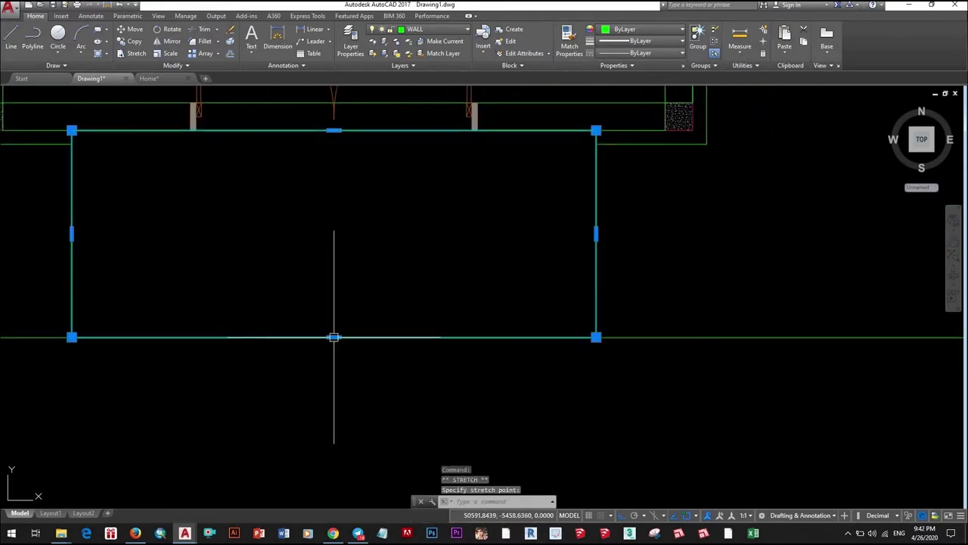
# - Stretch one side of the porch by 200
pyautogui.moveTo(32, 236); pyautogui.dragTo(373, 261, button='middle')
pyautogui.write('00')
pyautogui.press('Return')
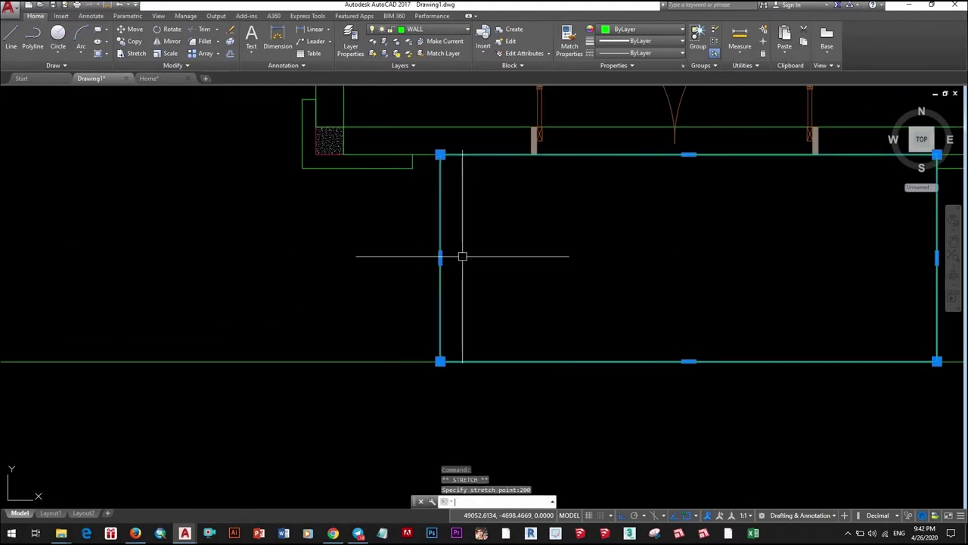
pyautogui.scroll(-2, 527, 253)
pyautogui.write('200')
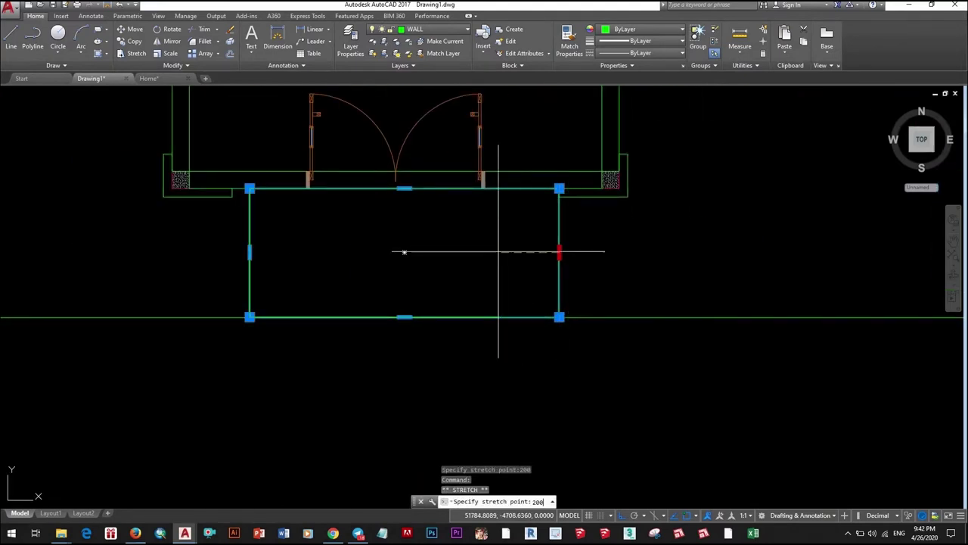
pyautogui.press('Return')
pyautogui.scroll(1, 499, 251)
pyautogui.scroll(2, 484, 227)
# - Extend the front wall piece beside the door to the door jamb
pyautogui.click(709, 244)
pyautogui.press('Escape')
pyautogui.click(730, 195)
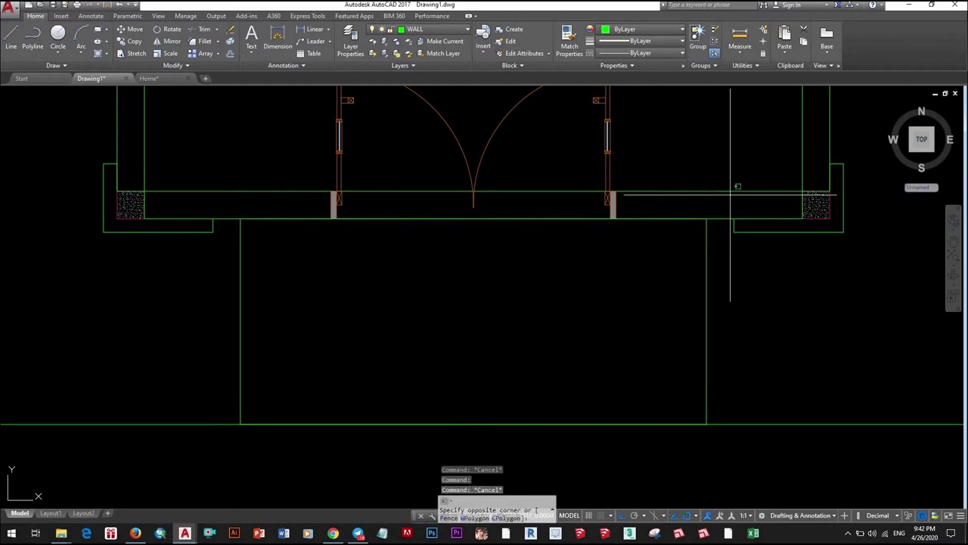
pyautogui.click(809, 205)
pyautogui.click(802, 205)
pyautogui.scroll(3, 431, 173)
pyautogui.scroll(-2, 340, 220)
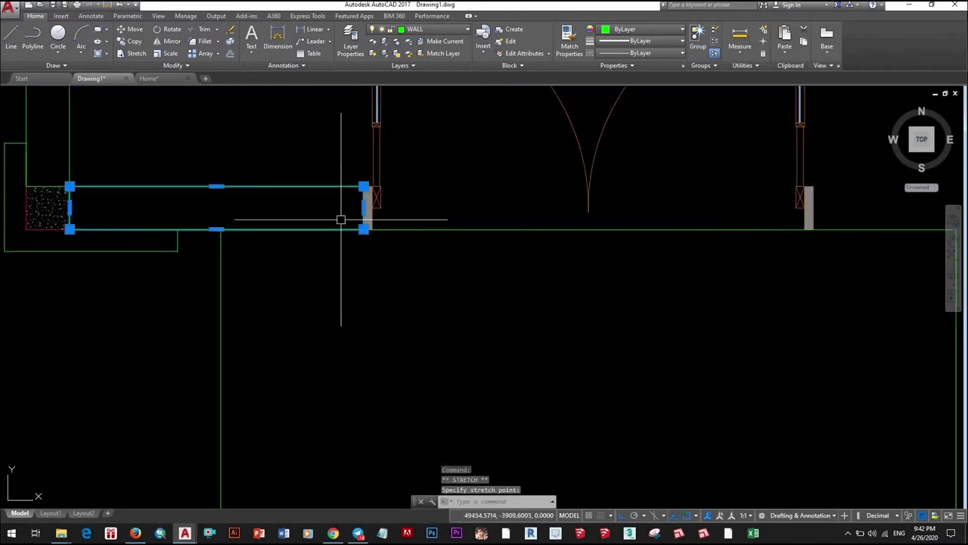
pyautogui.scroll(-2, 484, 298)
# - Begin copying the wall piece, then cancel the copy
pyautogui.press('Return')
pyautogui.scroll(3, 288, 260)
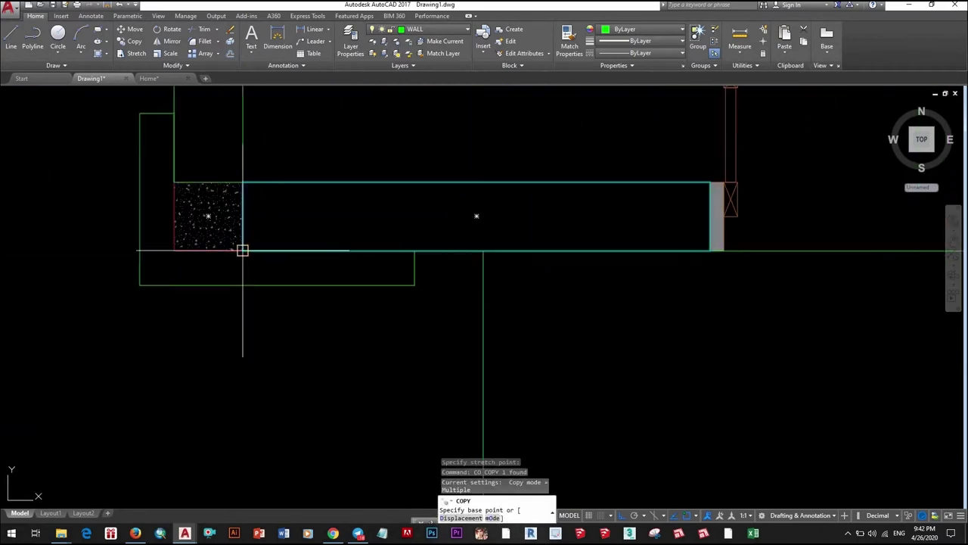
pyautogui.click(242, 251)
pyautogui.scroll(-3, 243, 250)
pyautogui.scroll(3, 215, 290)
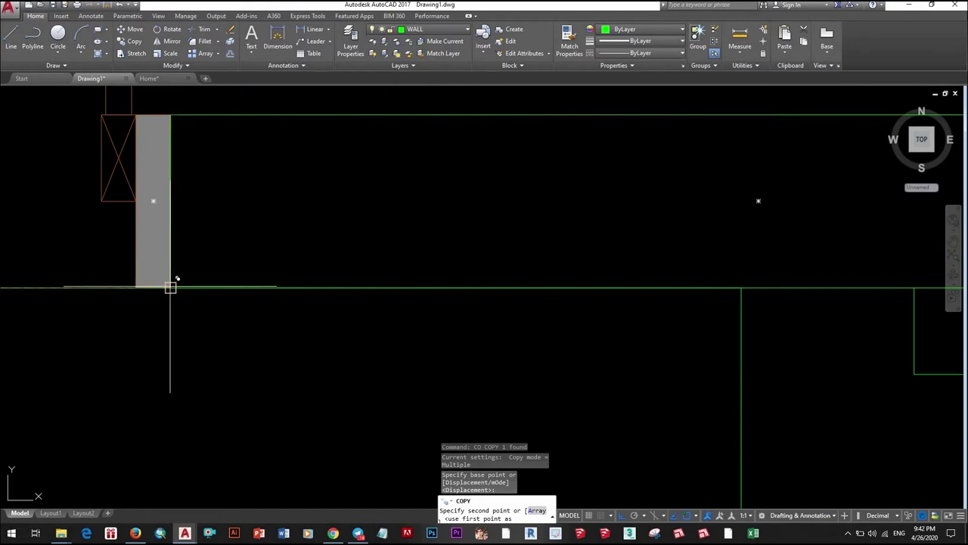
pyautogui.scroll(-3, 170, 286)
pyautogui.scroll(-2, 615, 302)
pyautogui.press('Escape')
pyautogui.press('Escape')
pyautogui.scroll(-2, 445, 281)
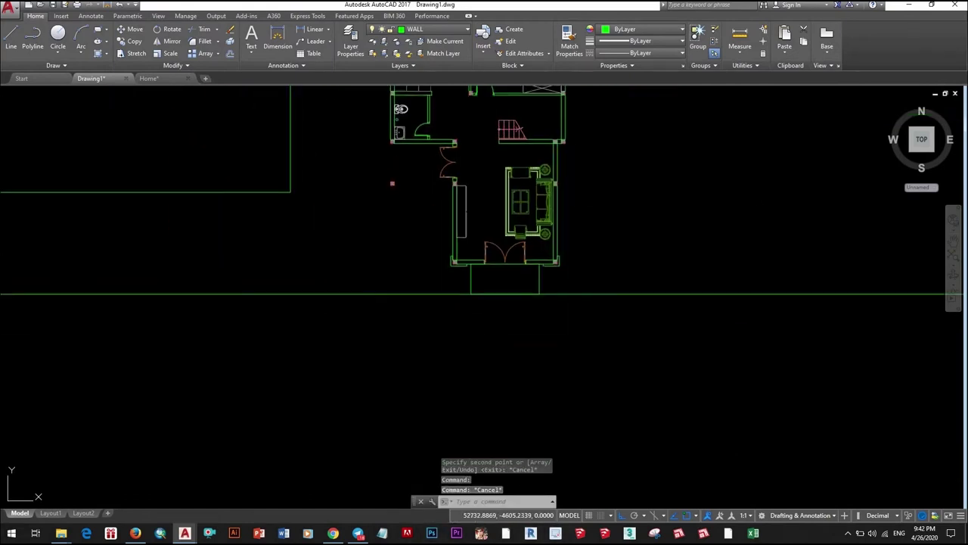
pyautogui.scroll(-3, 522, 303)
pyautogui.scroll(3, 559, 261)
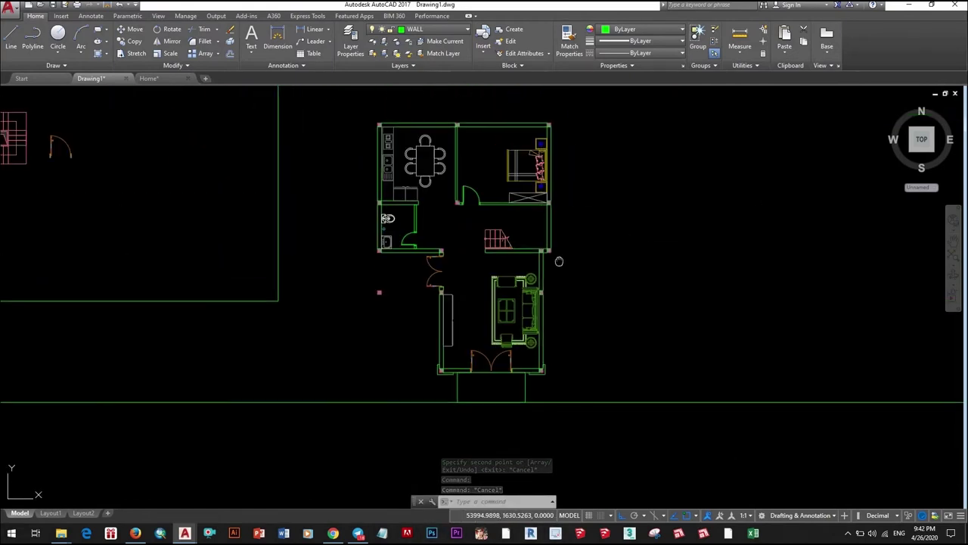
pyautogui.scroll(4, 370, 279)
pyautogui.scroll(-6, 454, 298)
pyautogui.scroll(2, 511, 328)
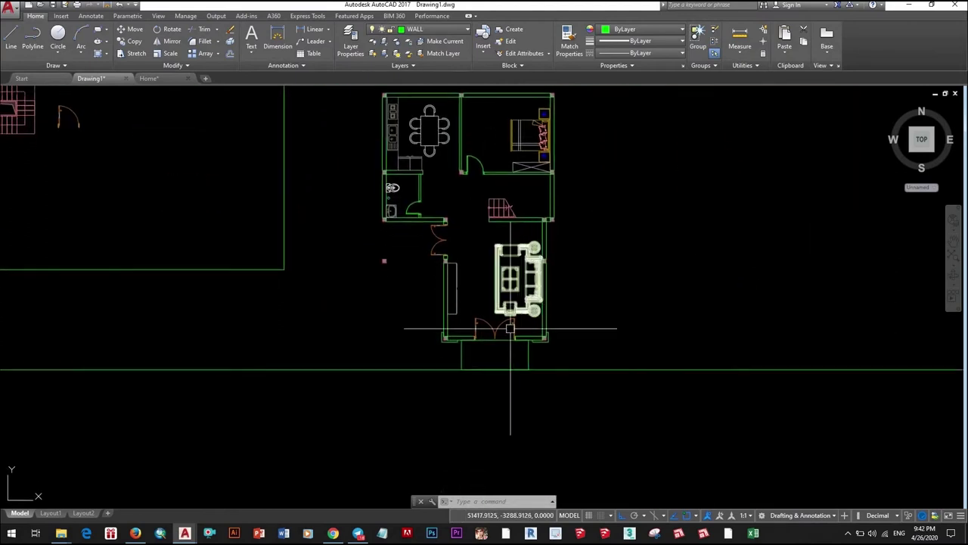
pyautogui.scroll(4, 510, 329)
pyautogui.scroll(-4, 511, 360)
pyautogui.scroll(-1, 501, 302)
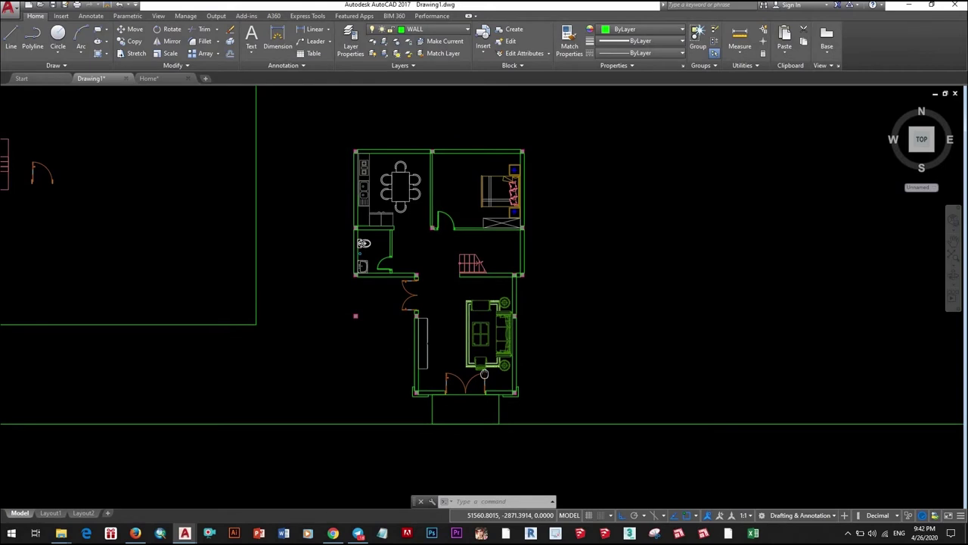
pyautogui.moveTo(484, 373); pyautogui.dragTo(479, 385, button='middle')
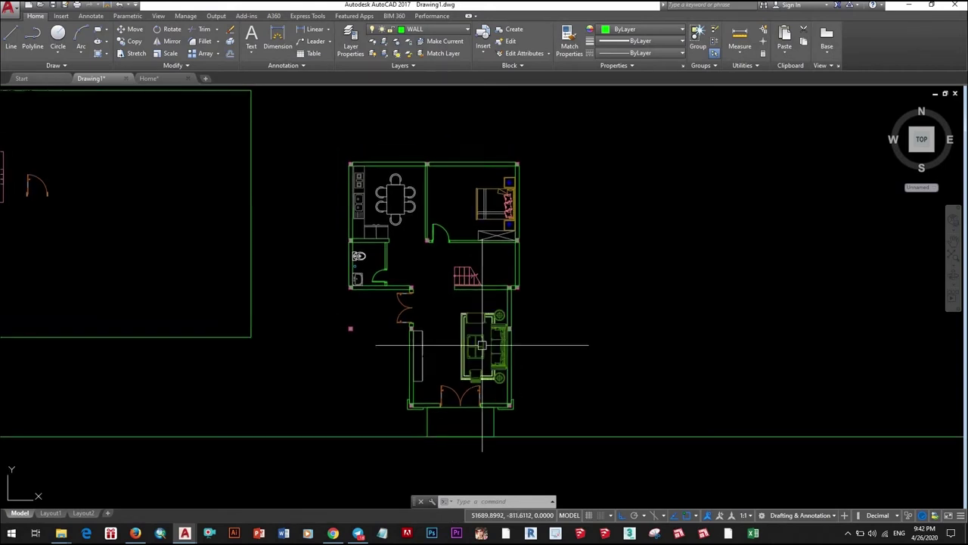
pyautogui.scroll(4, 465, 273)
pyautogui.scroll(5, 464, 272)
pyautogui.click(482, 257)
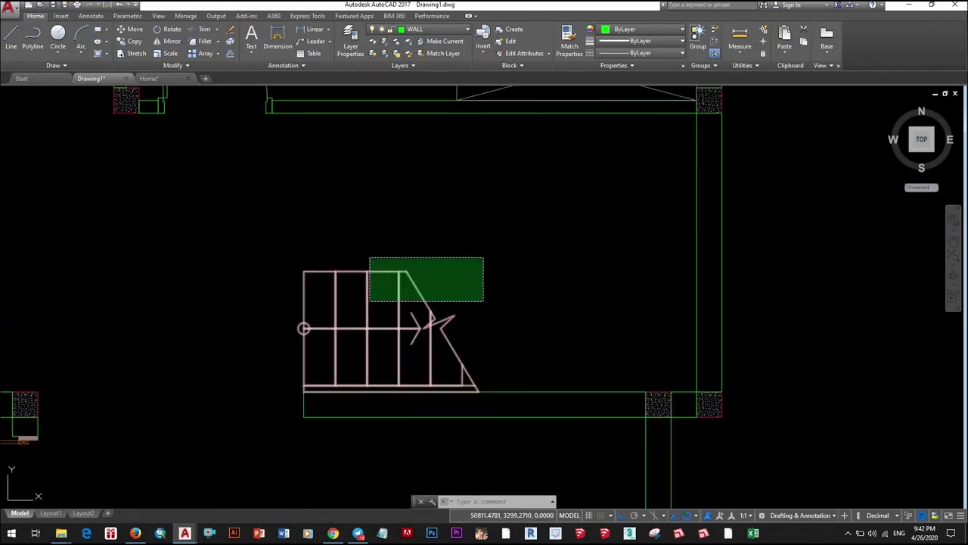
pyautogui.click(370, 298)
pyautogui.write('mi')
pyautogui.press('Return')
pyautogui.click(303, 270)
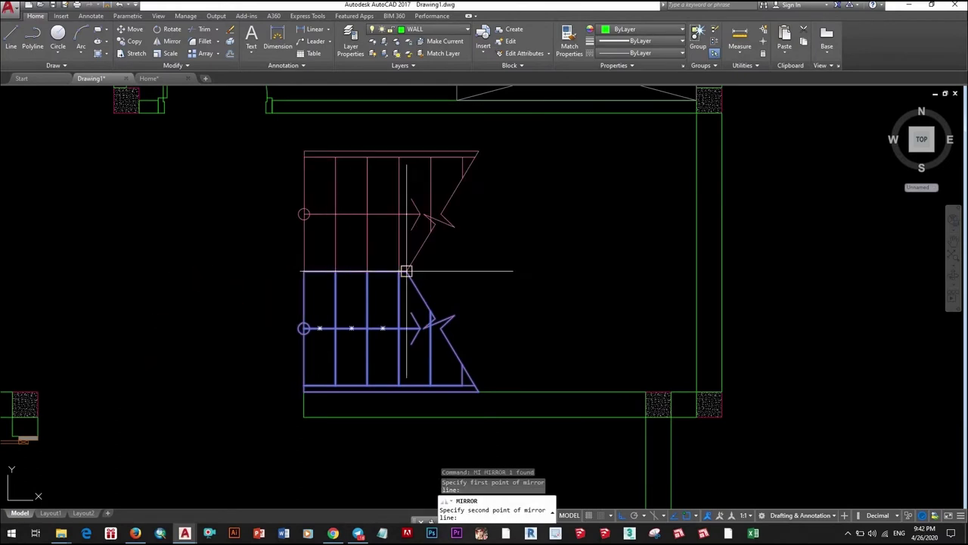
pyautogui.click(404, 270)
pyautogui.press('Escape')
pyautogui.scroll(-1, 446, 257)
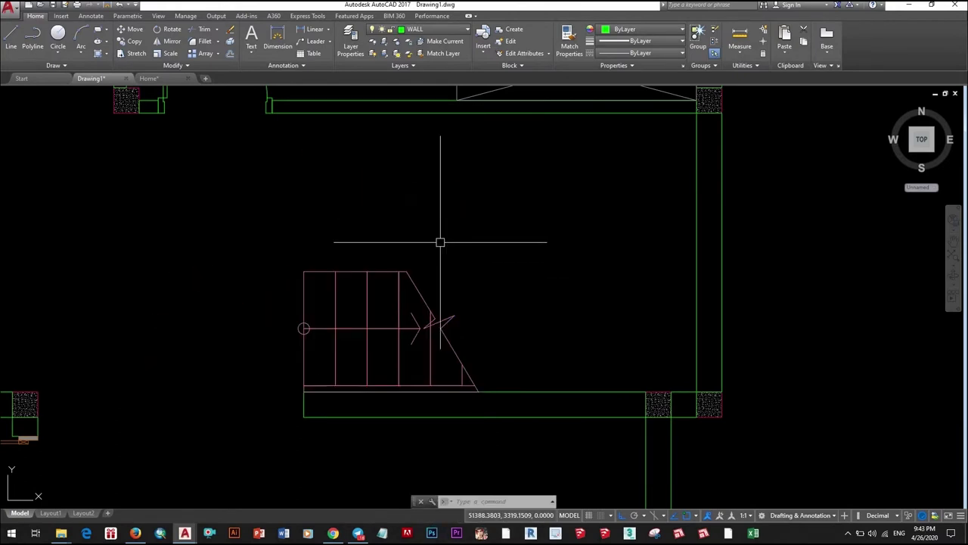
pyautogui.scroll(-4, 378, 250)
pyautogui.scroll(4, 378, 209)
pyautogui.scroll(-1, 488, 261)
pyautogui.scroll(-1, 595, 310)
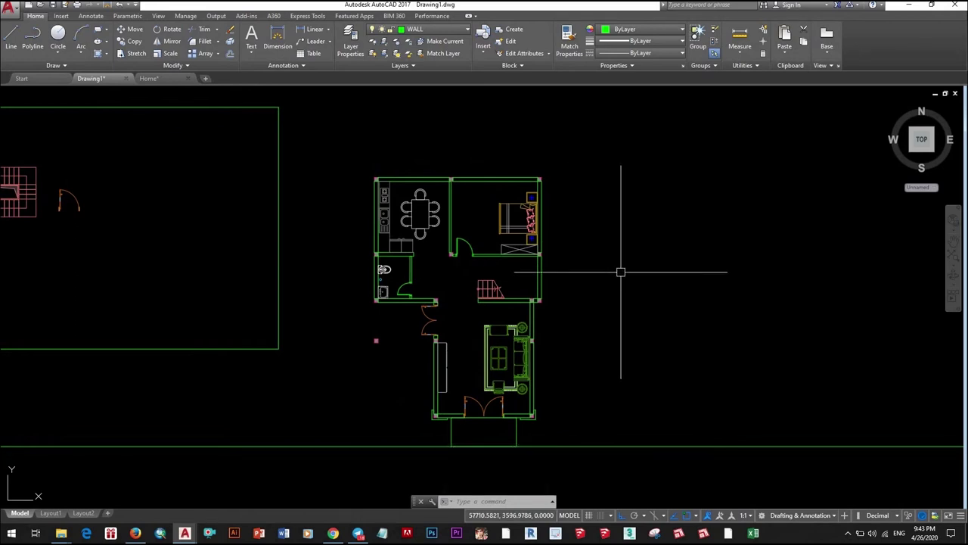
pyautogui.moveTo(574, 298)
pyautogui.mouseDown(button='middle')
pyautogui.moveTo(561, 293)
pyautogui.moveTo(537, 233)
pyautogui.mouseUp(button='middle')
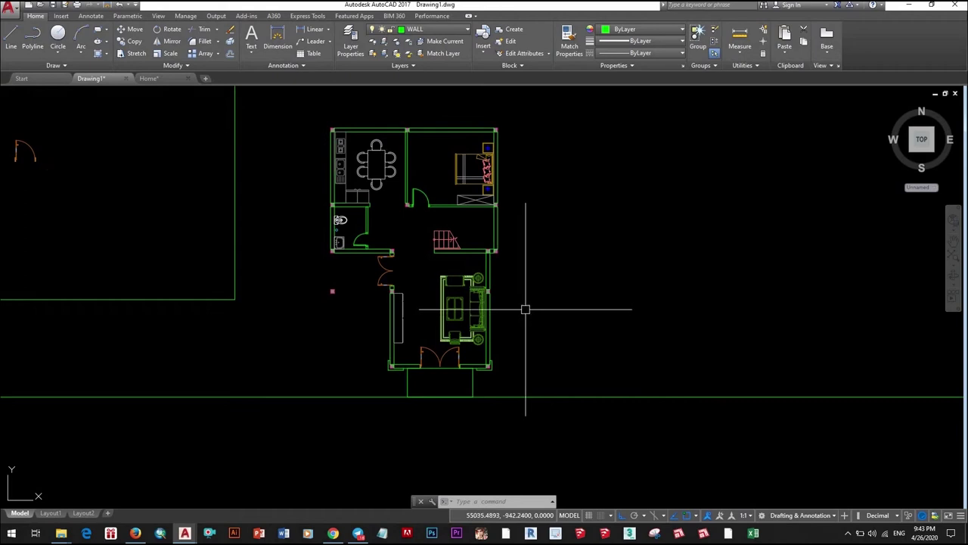
pyautogui.scroll(-2, 528, 300)
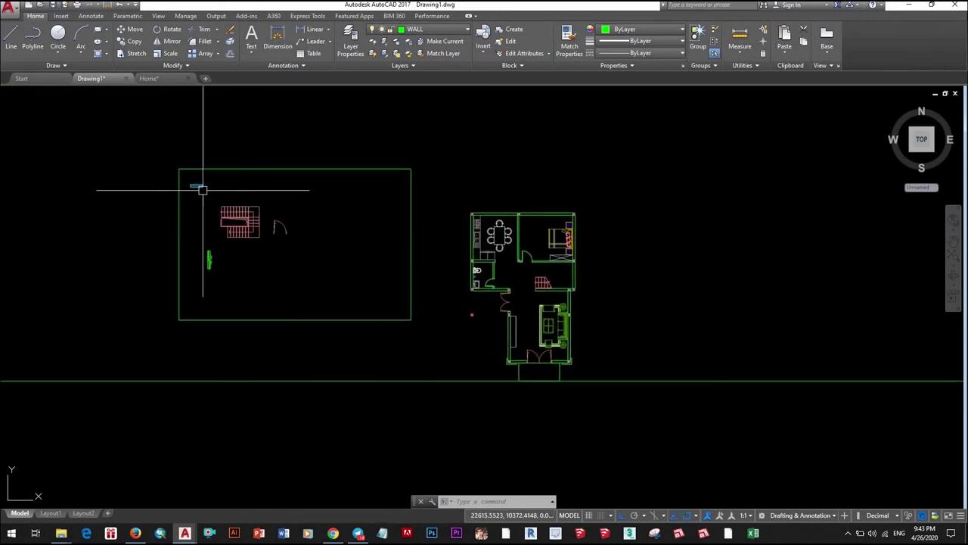
pyautogui.scroll(5, 199, 187)
pyautogui.click(357, 264)
pyautogui.click(255, 210)
pyautogui.write('m')
pyautogui.press('Return')
pyautogui.click(313, 214)
pyautogui.scroll(-3, 339, 198)
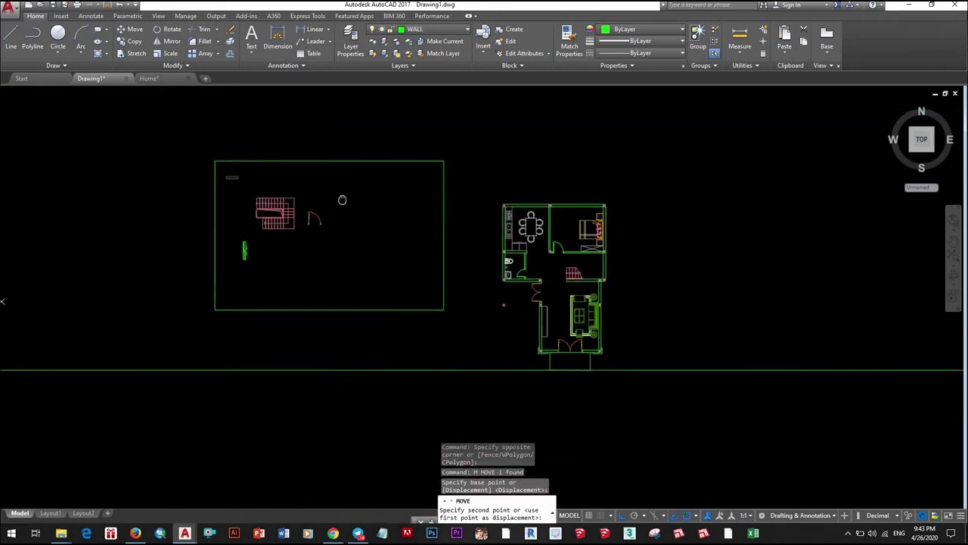
pyautogui.scroll(4, 542, 303)
pyautogui.scroll(1, 541, 302)
pyautogui.press('Escape')
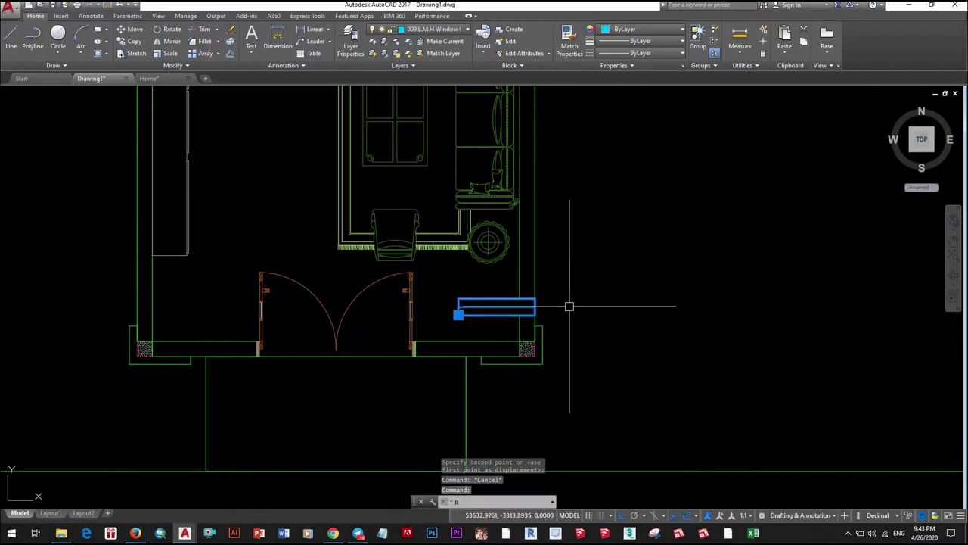
pyautogui.hotkey('ctrl', 'z')
pyautogui.click(544, 151)
pyautogui.click(577, 242)
pyautogui.write('m')
pyautogui.press('Return')
pyautogui.click(554, 238)
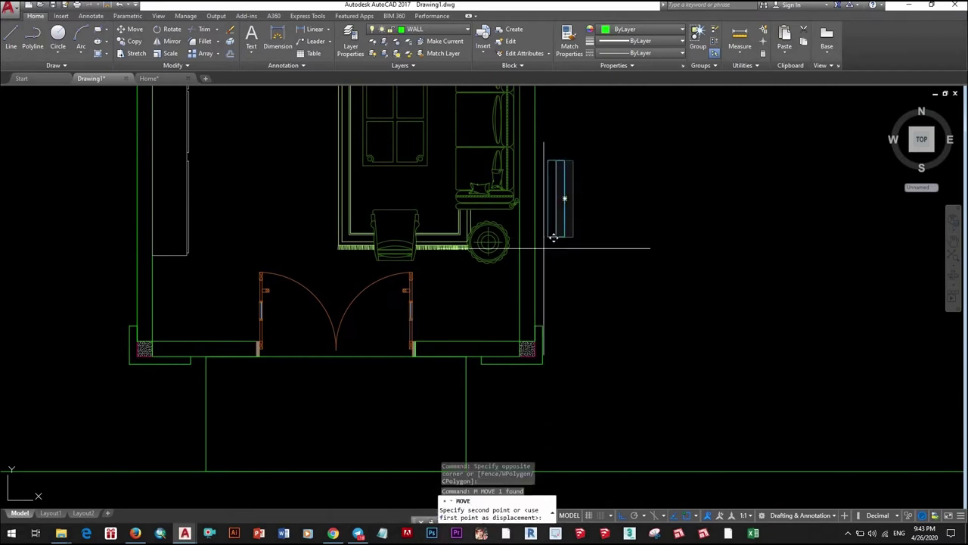
pyautogui.scroll(-2, 522, 264)
pyautogui.scroll(4, 575, 302)
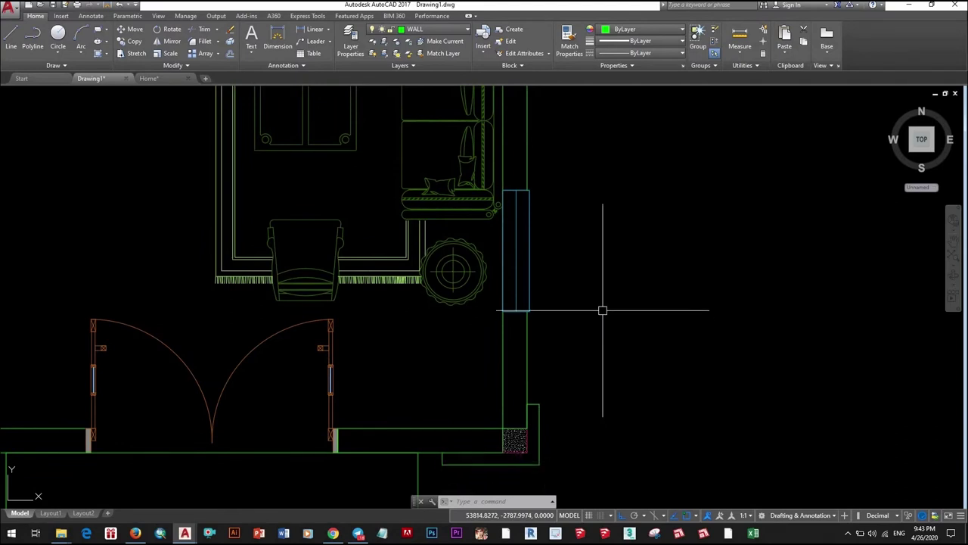
pyautogui.scroll(-5, 602, 310)
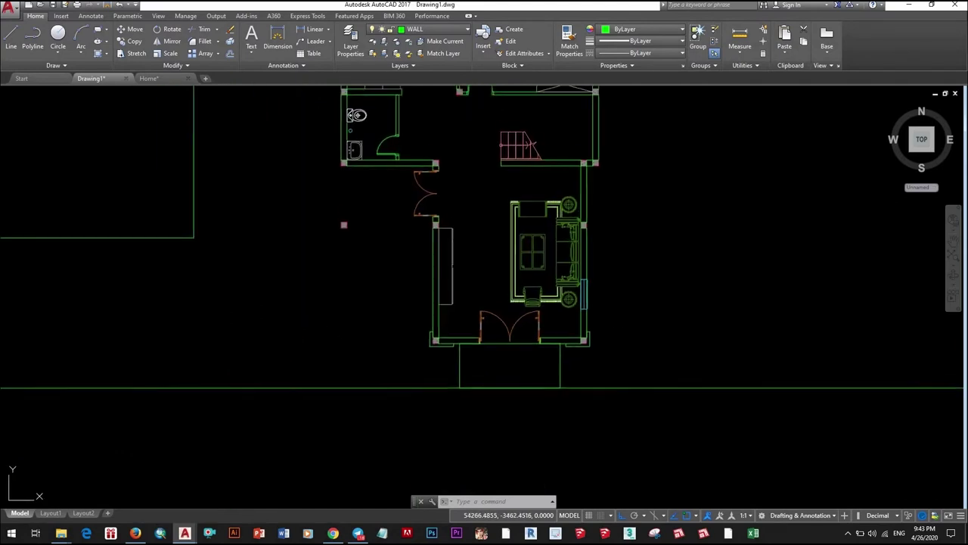
pyautogui.write('x')
pyautogui.scroll(3, 562, 335)
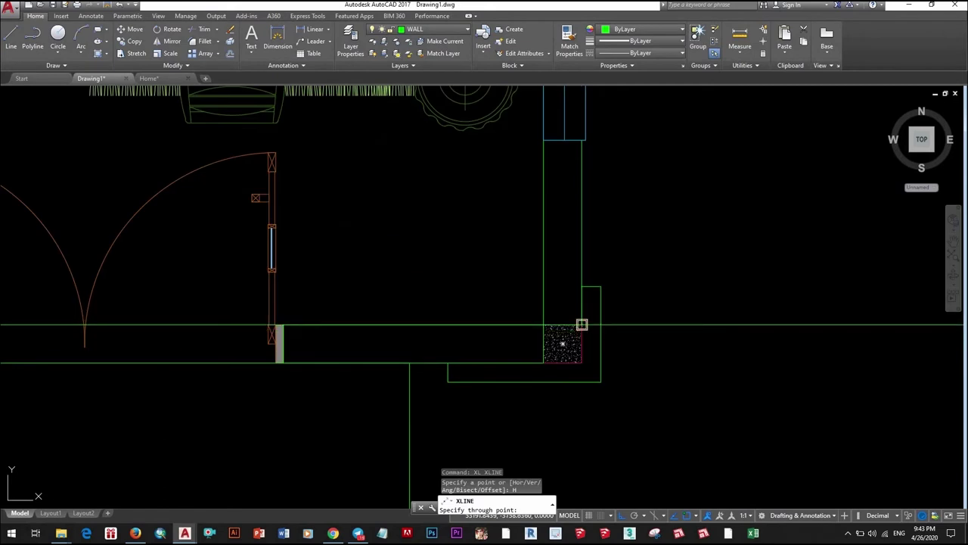
pyautogui.scroll(-3, 642, 368)
pyautogui.moveTo(643, 368); pyautogui.dragTo(622, 314)
pyautogui.write('m')
pyautogui.press('Return')
pyautogui.click(628, 341)
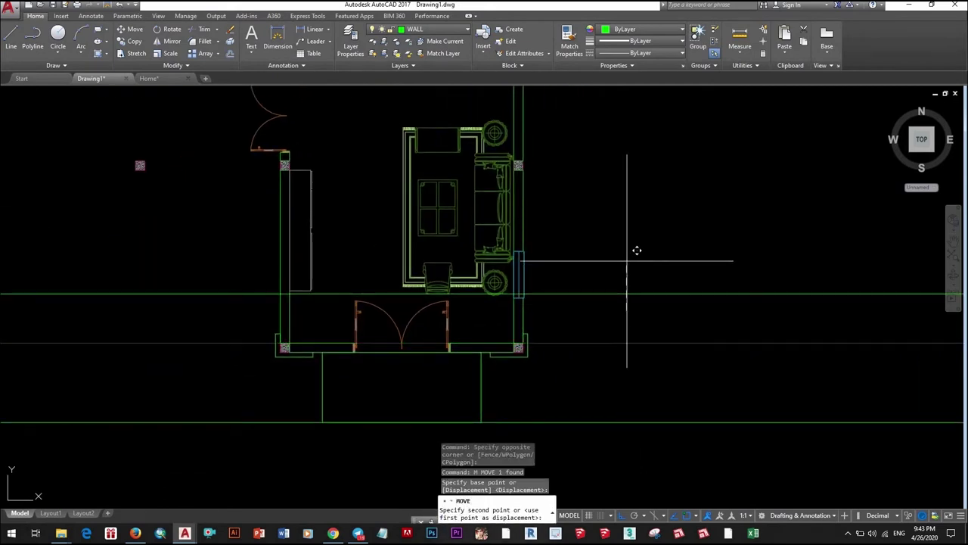
pyautogui.write('500')
pyautogui.press('Return')
pyautogui.scroll(4, 620, 356)
pyautogui.moveTo(620, 361); pyautogui.dragTo(602, 287)
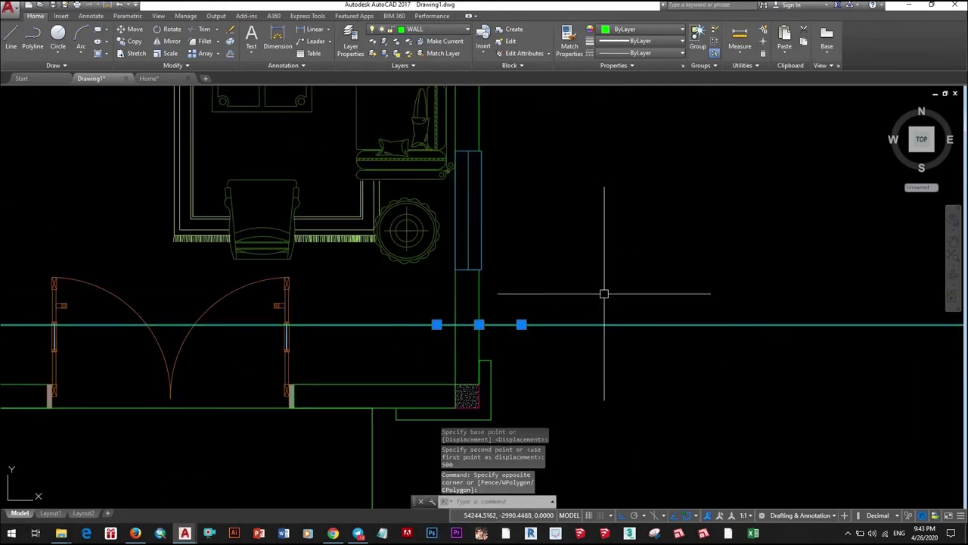
pyautogui.write('m')
pyautogui.press('Return')
pyautogui.click(609, 286)
pyautogui.click(622, 250)
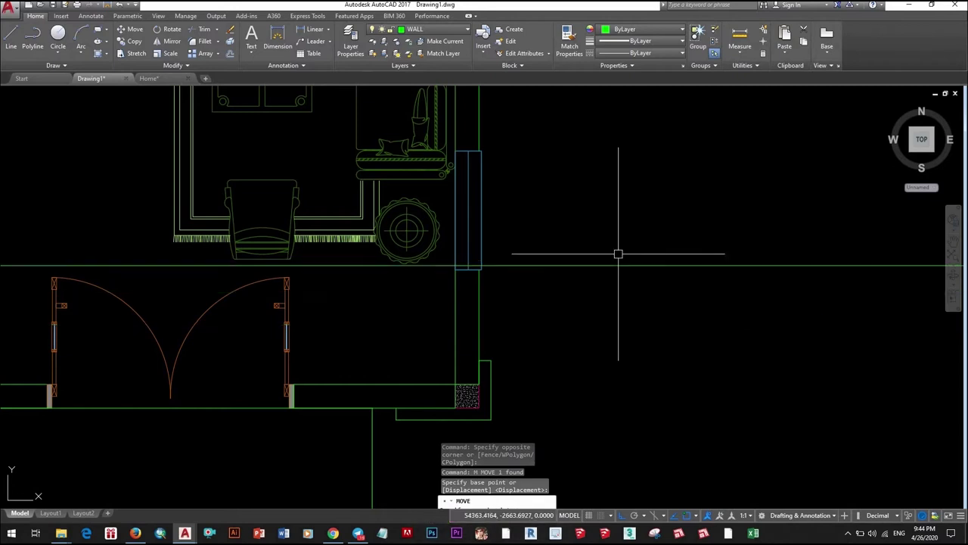
pyautogui.scroll(-3, 598, 287)
pyautogui.scroll(5, 499, 310)
pyautogui.click(417, 303)
pyautogui.write('m')
pyautogui.press('Return')
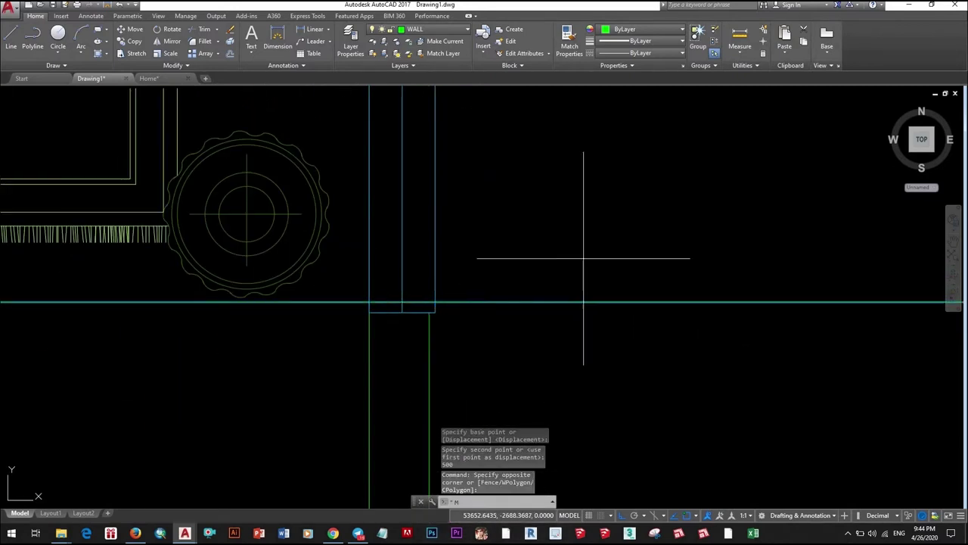
pyautogui.click(586, 264)
pyautogui.write('100')
pyautogui.press('Return')
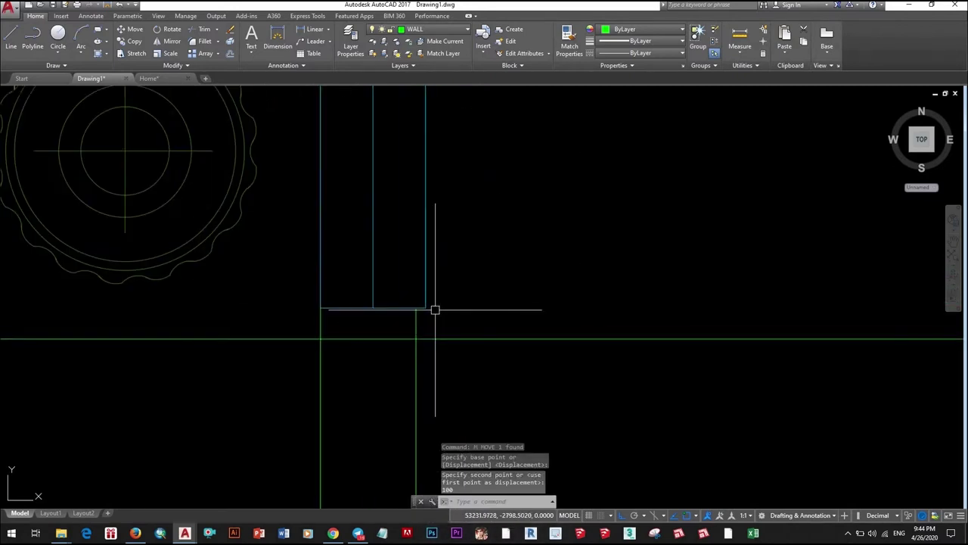
pyautogui.scroll(2, 442, 314)
pyautogui.write('m')
pyautogui.press('Return')
pyautogui.click(372, 308)
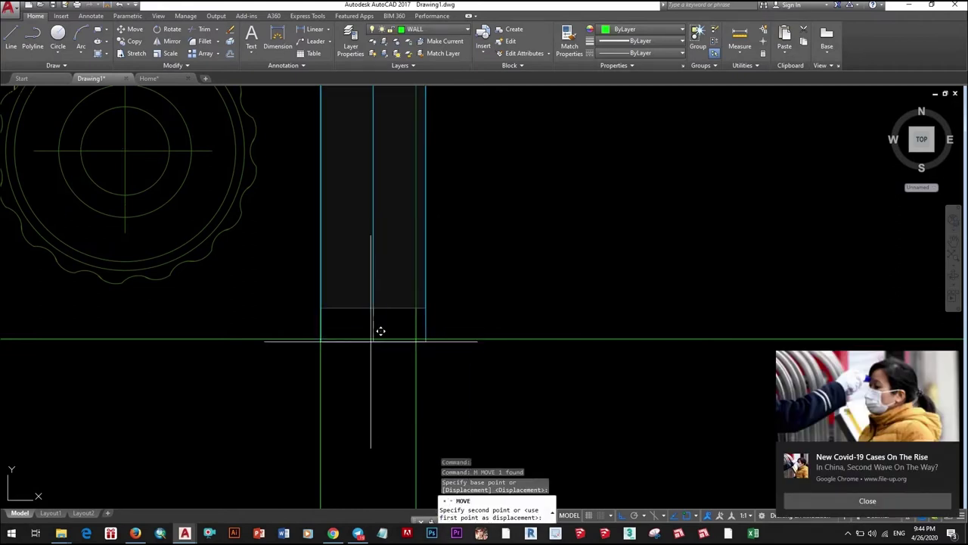
pyautogui.scroll(-5, 372, 340)
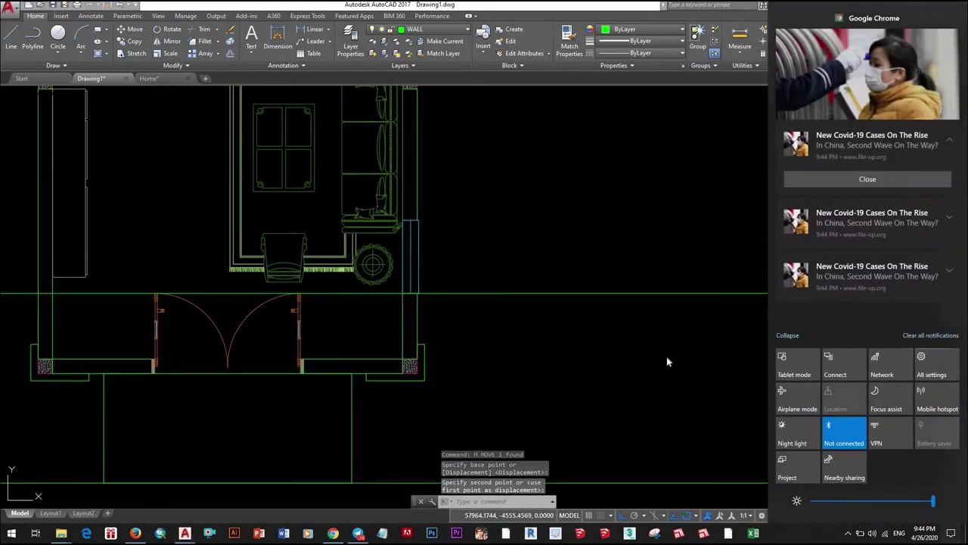
pyautogui.scroll(-3, 668, 363)
pyautogui.scroll(4, 504, 328)
pyautogui.click(474, 302)
pyautogui.click(540, 328)
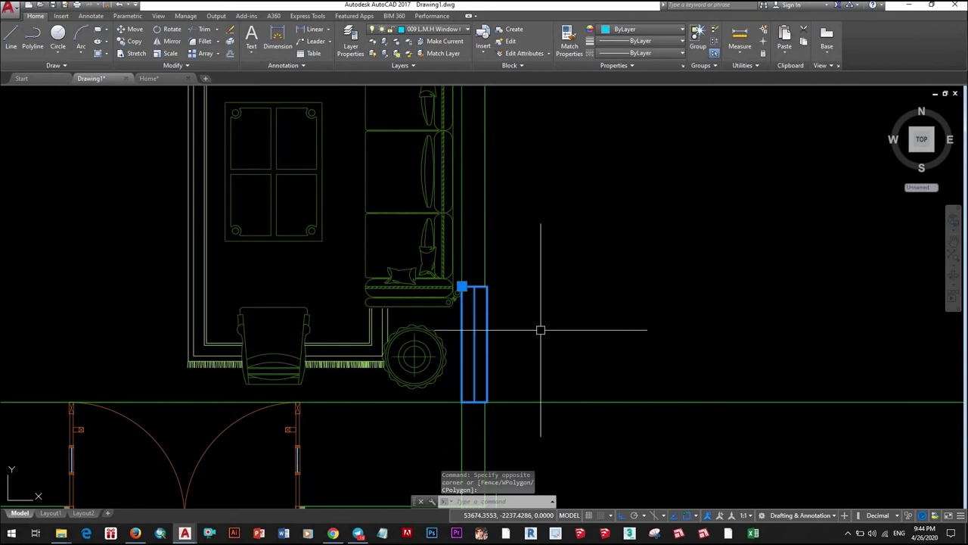
pyautogui.scroll(-3, 540, 328)
pyautogui.scroll(-3, 551, 324)
pyautogui.scroll(3, 568, 331)
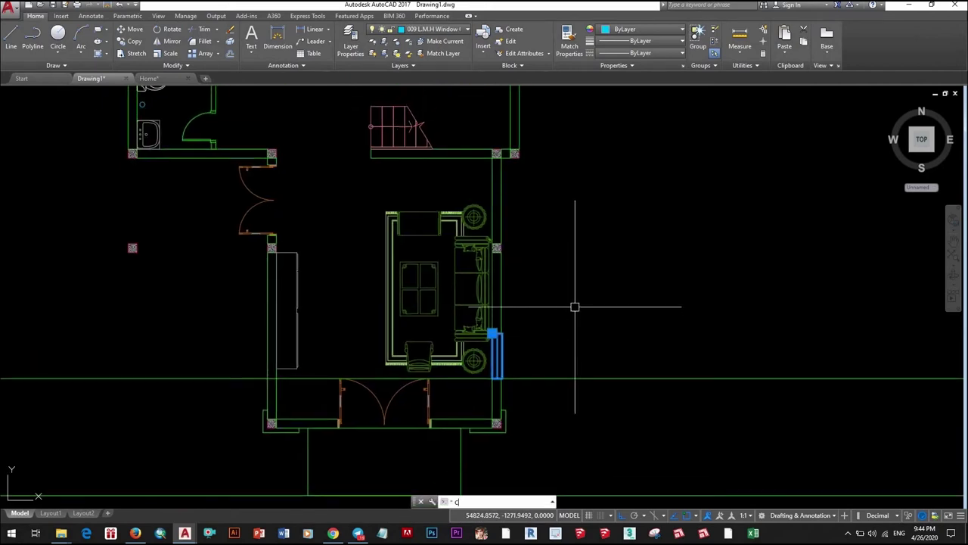
pyautogui.write('o')
pyautogui.press('Return')
pyautogui.scroll(3, 488, 317)
pyautogui.scroll(3, 479, 321)
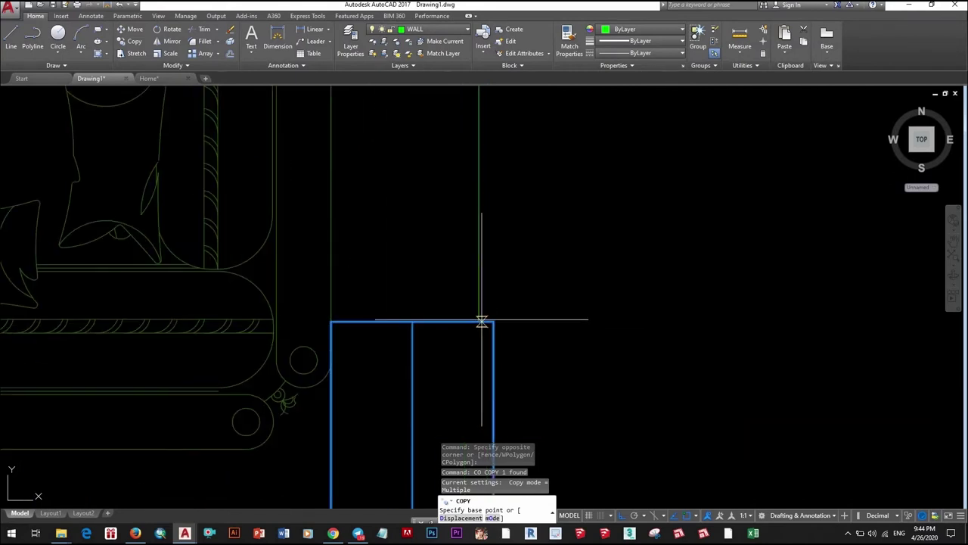
pyautogui.click(475, 324)
pyautogui.scroll(-3, 475, 324)
pyautogui.scroll(3, 476, 219)
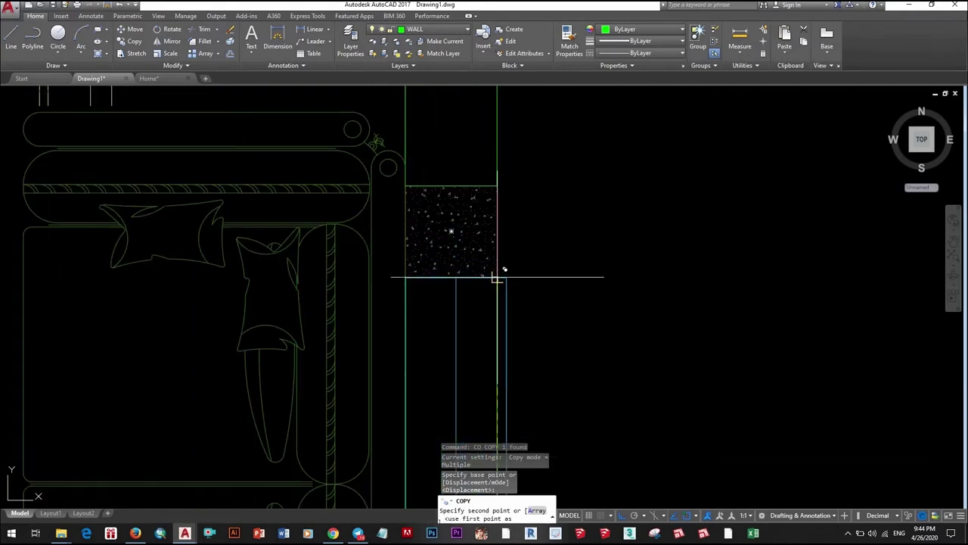
pyautogui.scroll(-3, 495, 278)
pyautogui.press('Escape')
pyautogui.click(503, 300)
pyautogui.write('m')
pyautogui.press('Return')
pyautogui.click(547, 310)
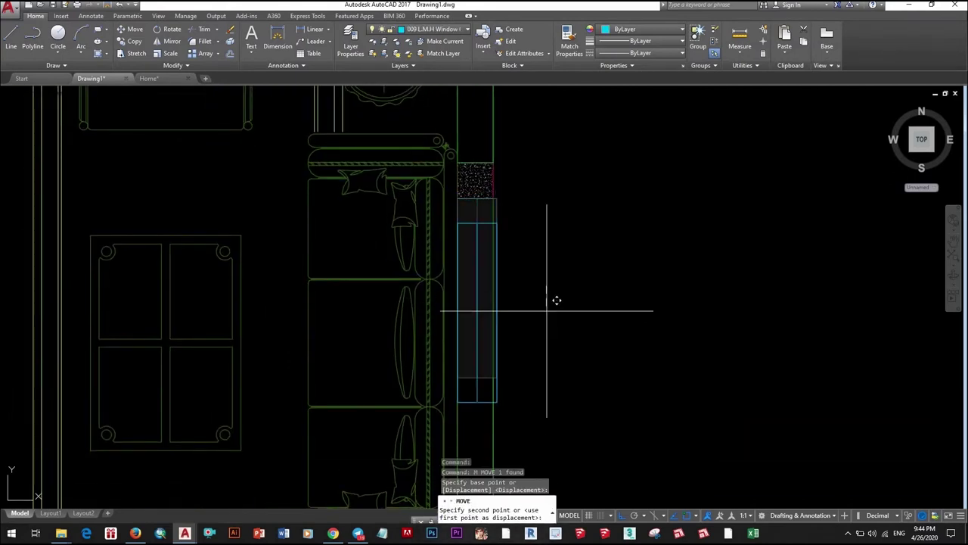
pyautogui.write('200')
pyautogui.press('Return')
pyautogui.scroll(-5, 547, 310)
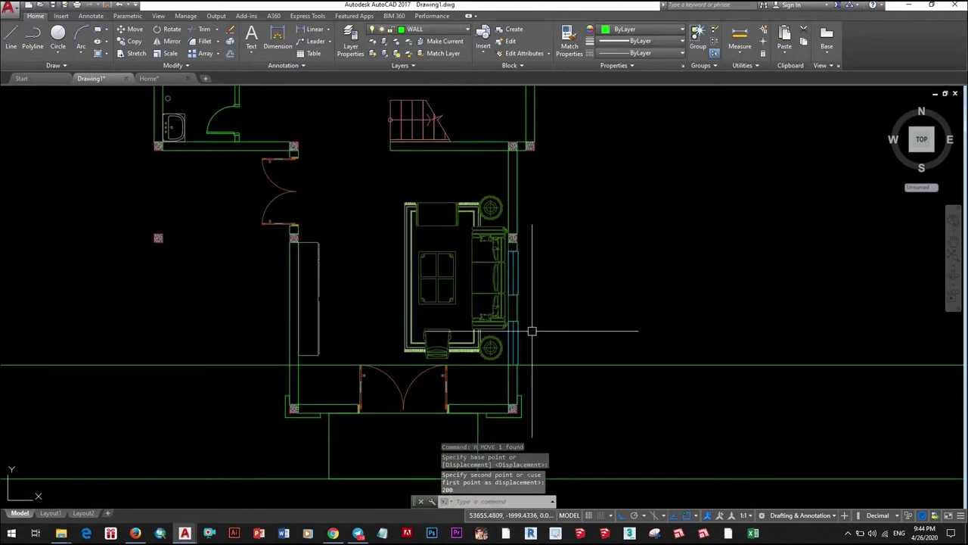
pyautogui.moveTo(505, 257)
pyautogui.mouseDown(button='middle')
pyautogui.moveTo(566, 266)
pyautogui.moveTo(568, 310)
pyautogui.mouseUp(button='middle')
pyautogui.scroll(4, 640, 330)
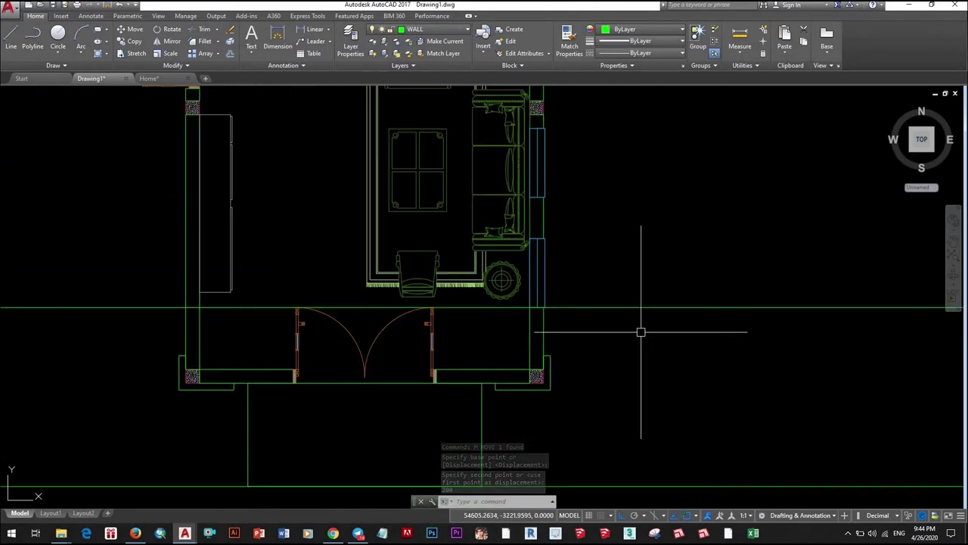
pyautogui.scroll(-4, 628, 316)
pyautogui.scroll(4, 629, 315)
pyautogui.moveTo(628, 315)
pyautogui.mouseDown(button='middle')
pyautogui.moveTo(648, 315)
pyautogui.moveTo(631, 344)
pyautogui.mouseUp(button='middle')
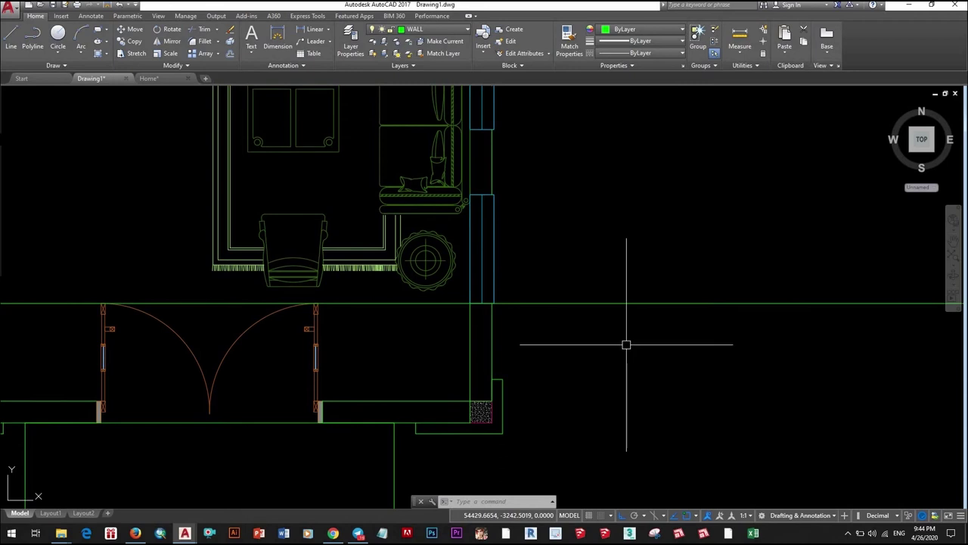
pyautogui.scroll(-5, 544, 320)
pyautogui.scroll(1, 512, 295)
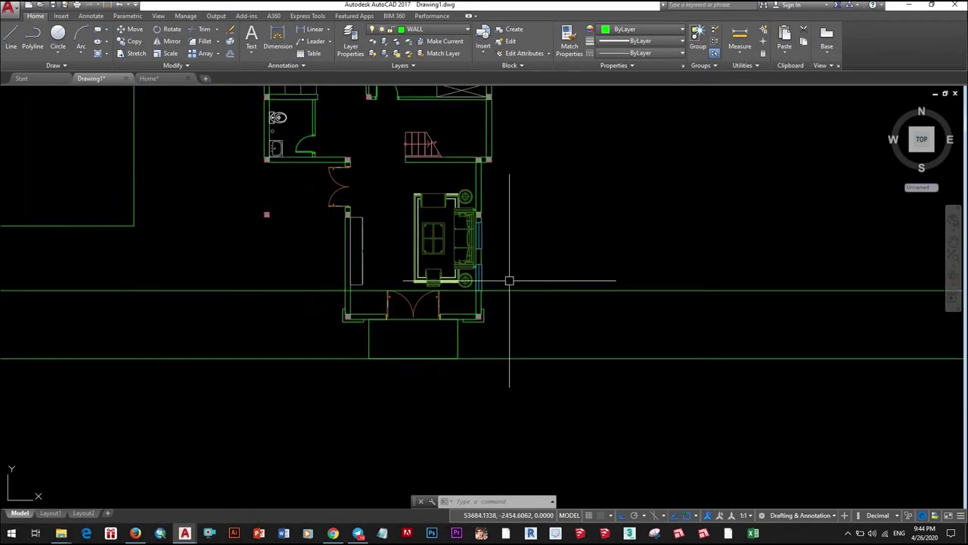
pyautogui.scroll(1, 509, 281)
pyautogui.scroll(2, 527, 313)
pyautogui.scroll(-1, 609, 345)
pyautogui.scroll(-3, 489, 289)
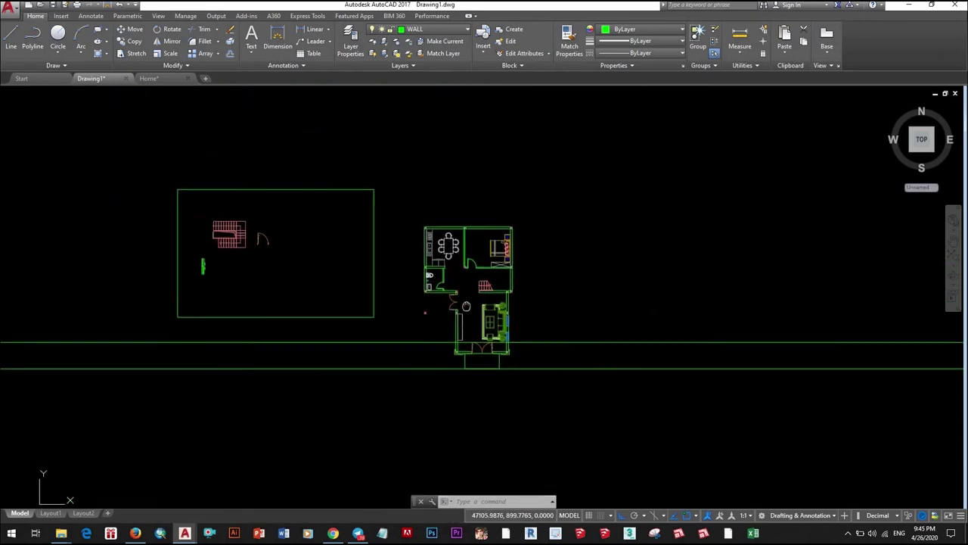
pyautogui.scroll(6, 463, 260)
pyautogui.scroll(3, 396, 329)
pyautogui.scroll(-4, 429, 315)
# - Bring the site and floor plan into view, abandoning an initial copy attempt
pyautogui.scroll(-2, 398, 292)
pyautogui.moveTo(398, 292); pyautogui.dragTo(345, 274, button='middle')
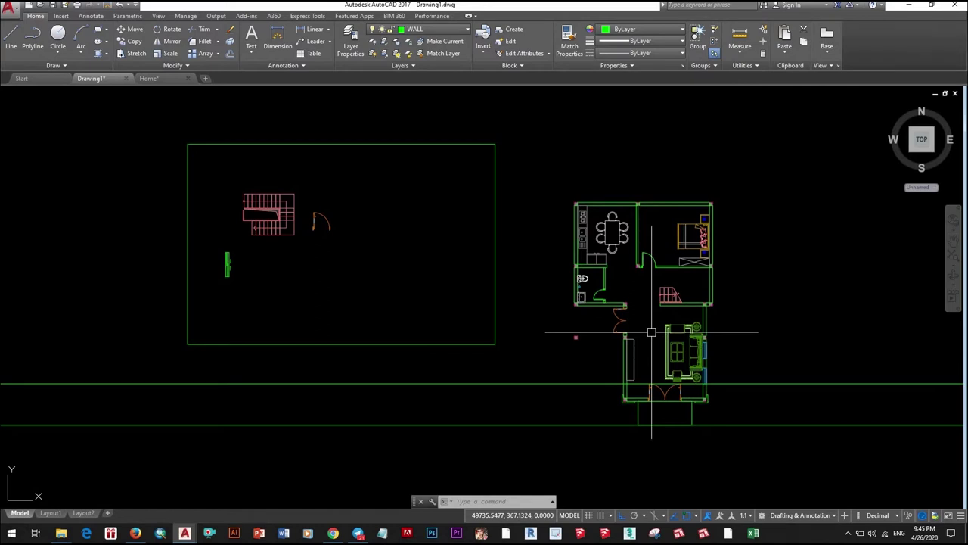
pyautogui.scroll(4, 678, 404)
pyautogui.scroll(2, 656, 343)
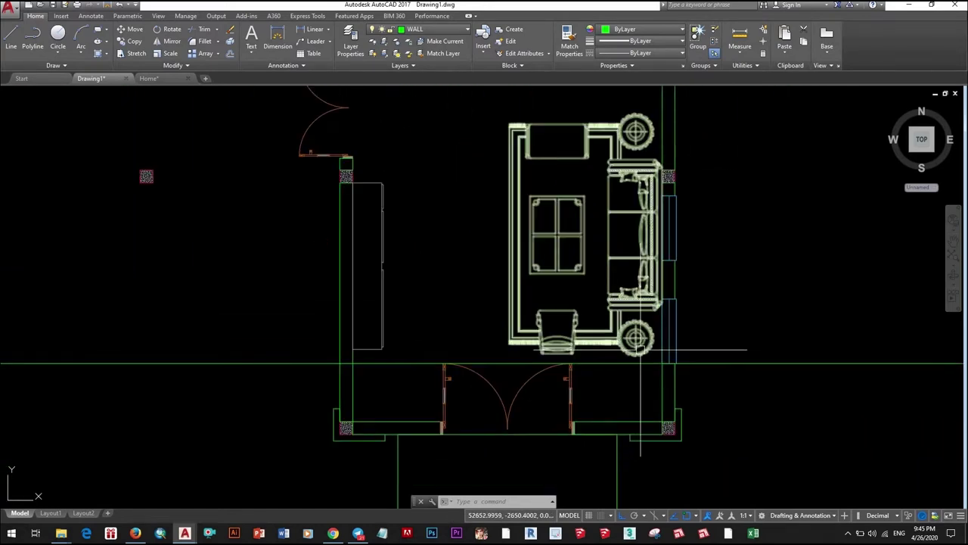
pyautogui.scroll(-2, 656, 343)
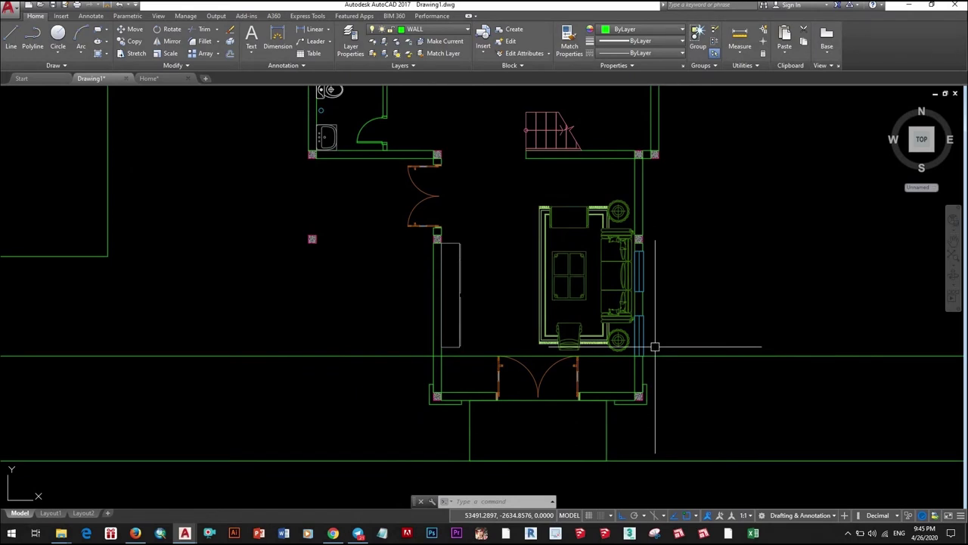
pyautogui.scroll(2, 651, 336)
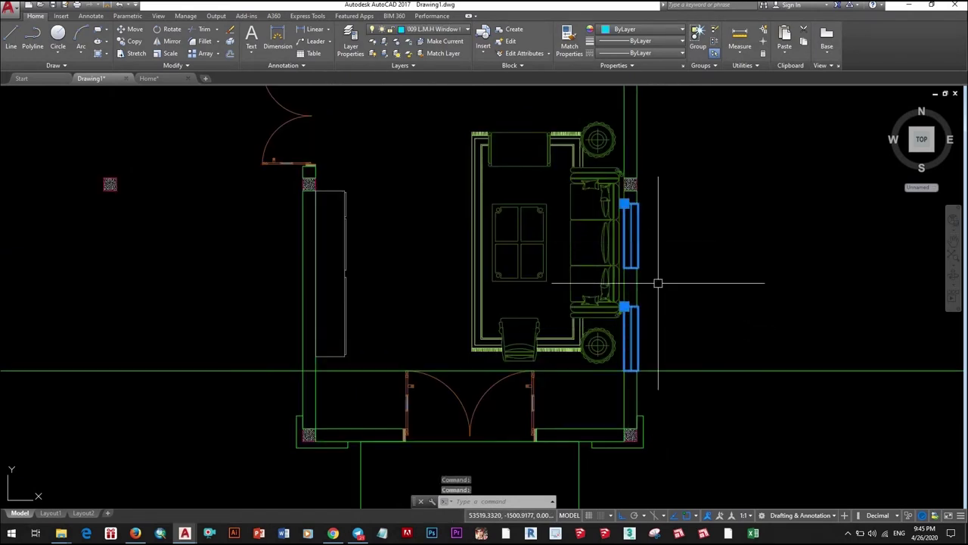
pyautogui.write('c')
pyautogui.press('Return')
pyautogui.scroll(3, 650, 272)
pyautogui.scroll(-2, 640, 303)
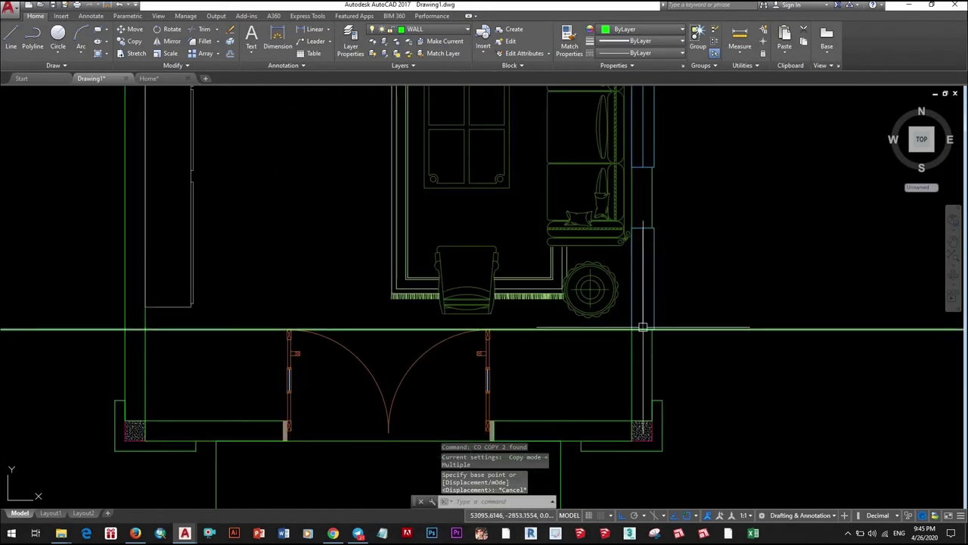
pyautogui.press('Escape')
# - Move the right-wall living-room window 600 units down
pyautogui.write('m')
pyautogui.press('Return')
pyautogui.click(685, 352)
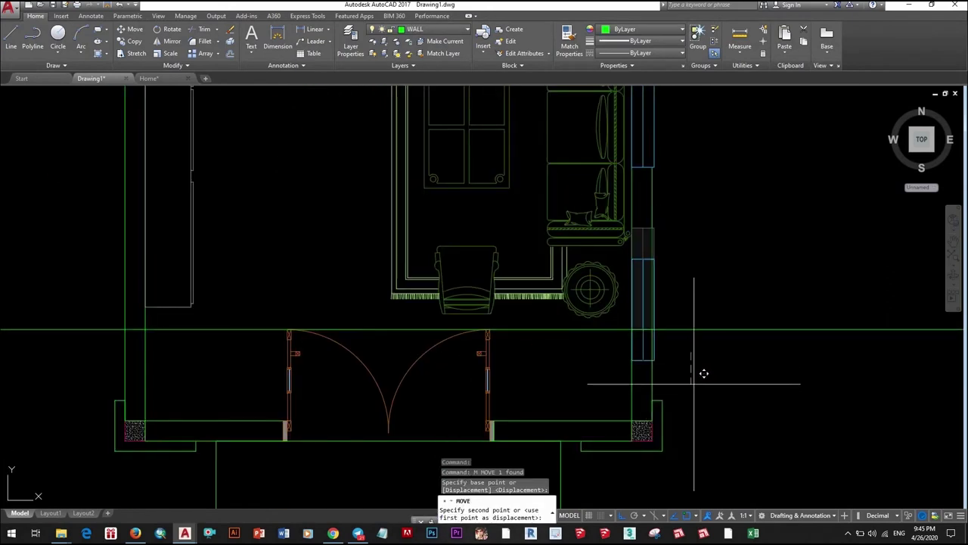
pyautogui.write('600')
pyautogui.press('Return')
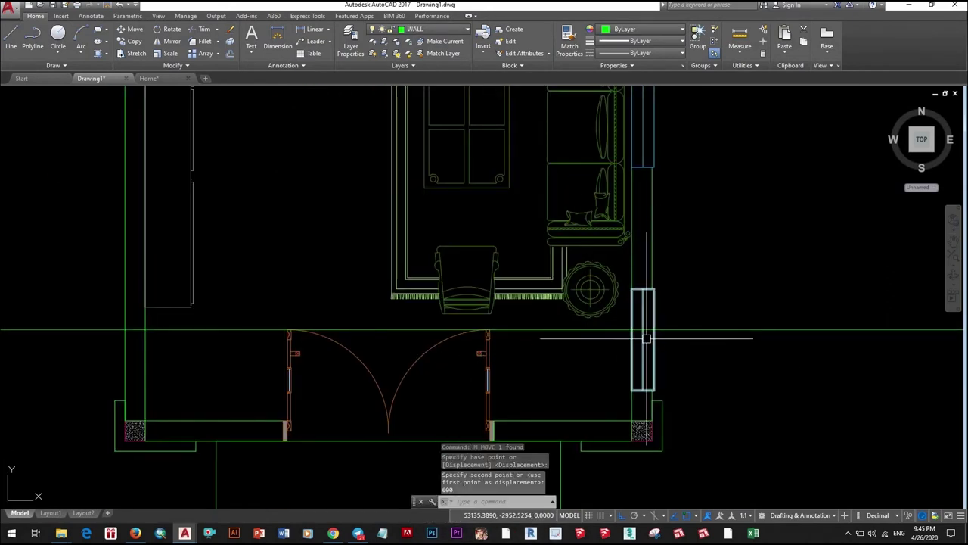
pyautogui.scroll(-3, 647, 338)
# - Copy both right-wall windows onto the living room's left wall
pyautogui.click(632, 362)
pyautogui.click(632, 227)
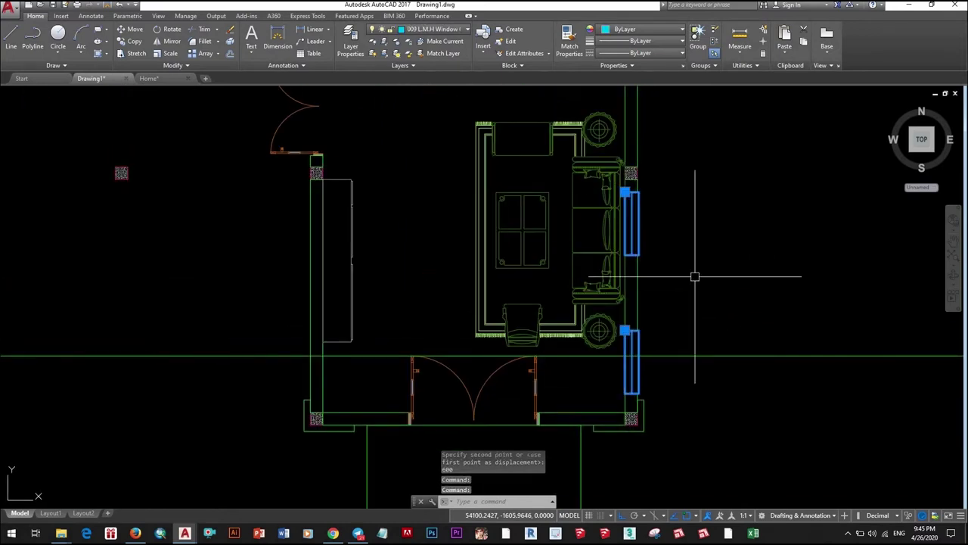
pyautogui.write('co')
pyautogui.press('Return')
pyautogui.scroll(3, 613, 336)
pyautogui.click(630, 356)
pyautogui.moveTo(137, 335); pyautogui.dragTo(437, 355, button='middle')
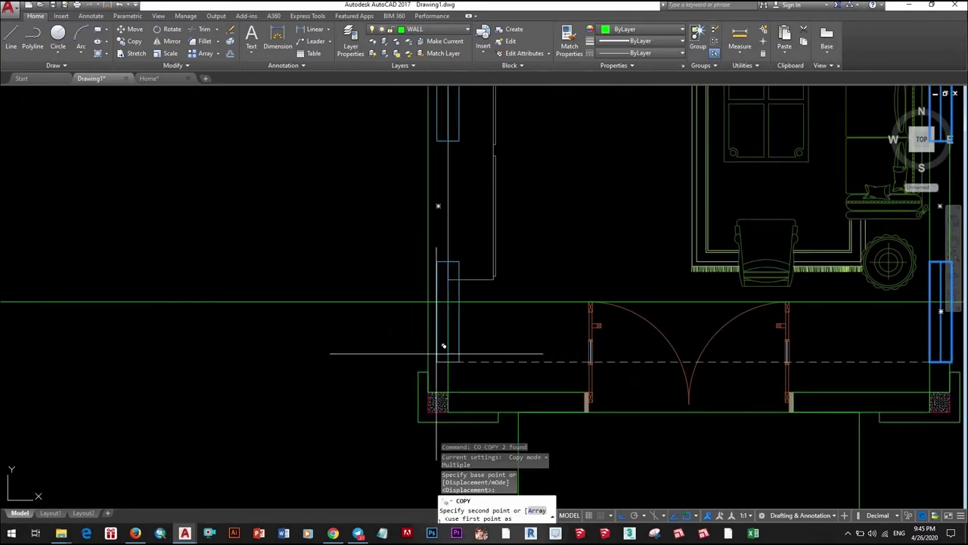
pyautogui.click(428, 362)
pyautogui.press('Escape')
# - Check the copied window on the left wall, then clear the selection
pyautogui.scroll(-3, 525, 308)
pyautogui.scroll(5, 525, 324)
pyautogui.click(474, 238)
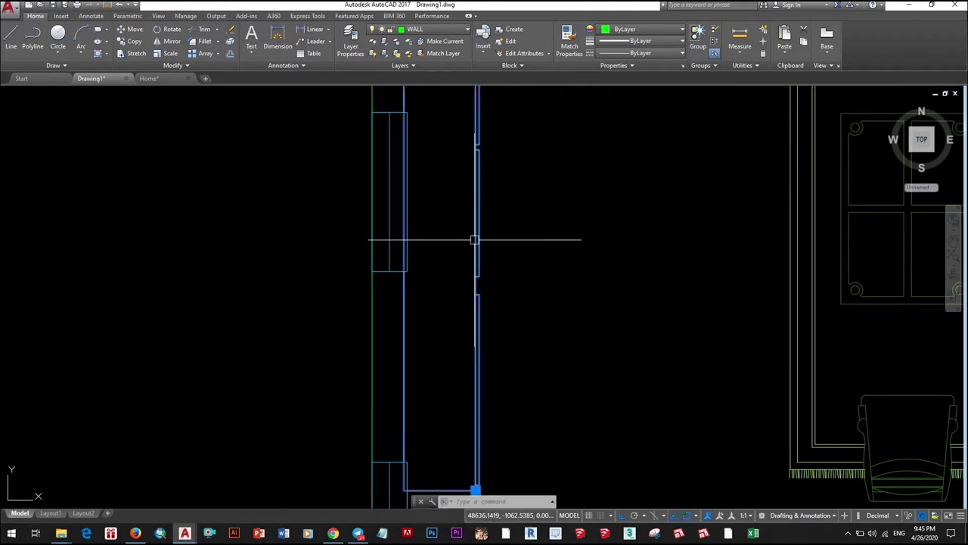
pyautogui.moveTo(474, 237); pyautogui.dragTo(552, 288, button='middle')
pyautogui.press('Escape')
pyautogui.scroll(-5, 553, 287)
pyautogui.scroll(4, 530, 295)
# - Put the loose door symbol on the DOORS WINDOWS layer
pyautogui.scroll(-4, 530, 302)
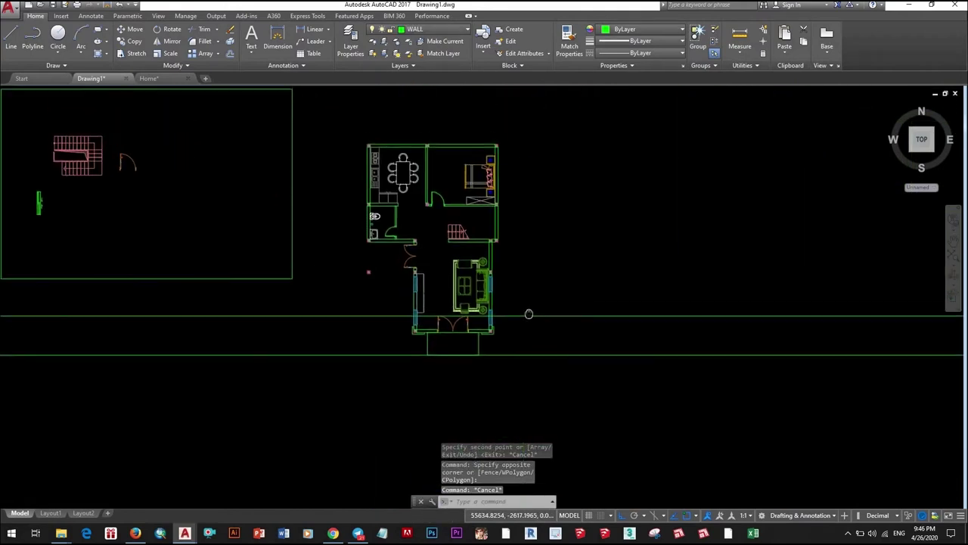
pyautogui.scroll(5, 481, 181)
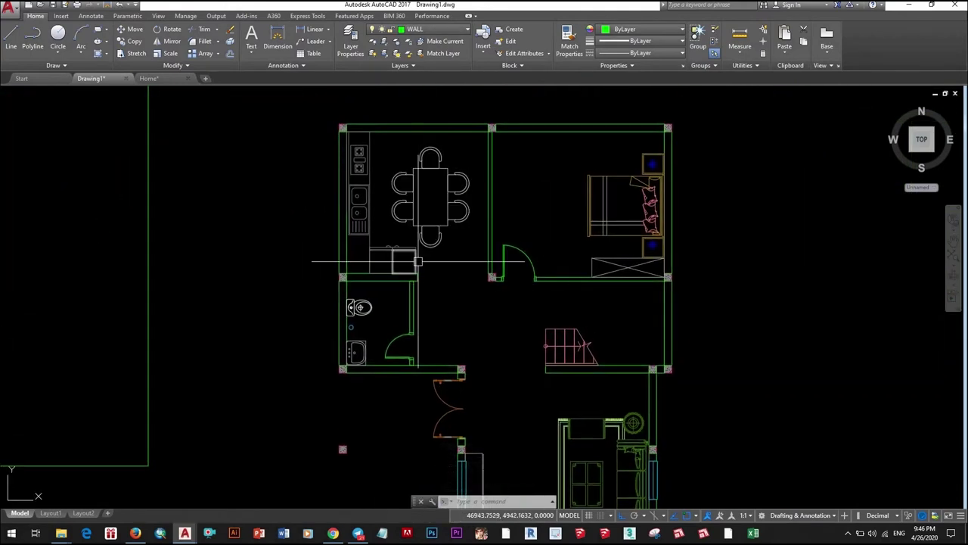
pyautogui.scroll(-4, 425, 247)
pyautogui.scroll(4, 264, 281)
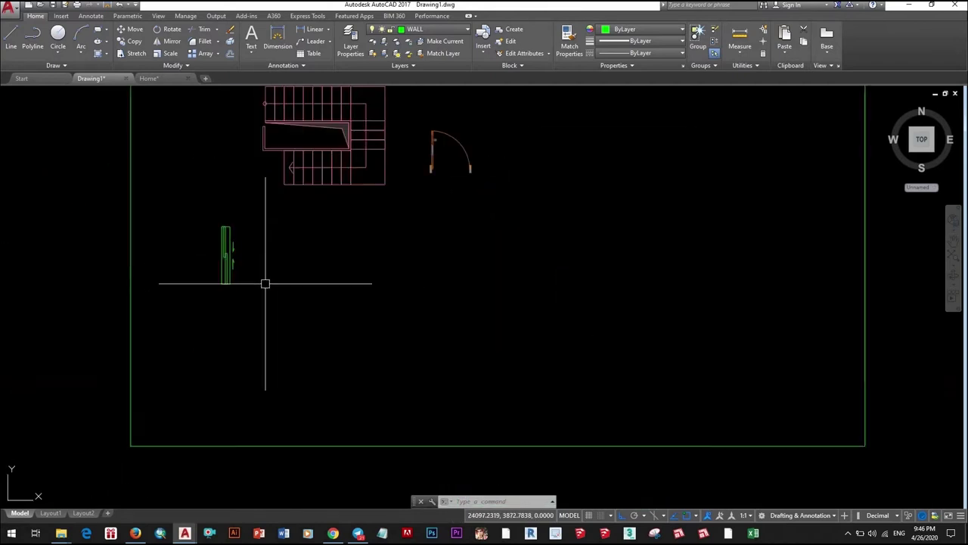
pyautogui.click(202, 236)
pyautogui.click(323, 281)
pyautogui.click(270, 309)
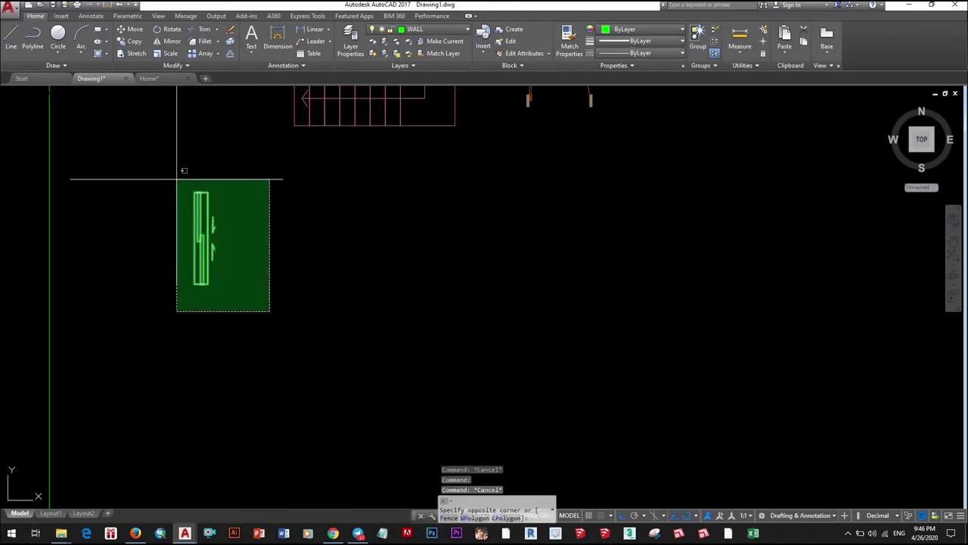
pyautogui.click(178, 180)
pyautogui.press('Escape')
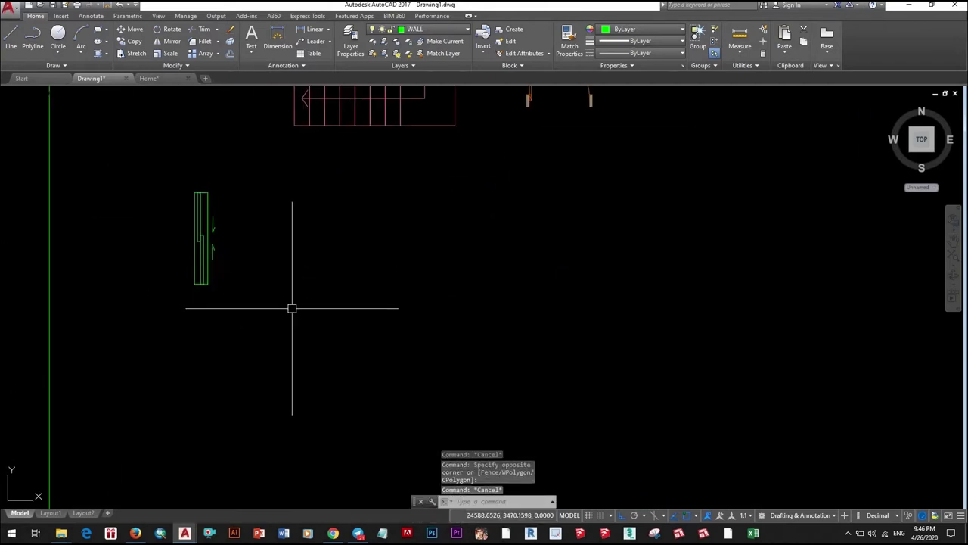
pyautogui.click(214, 225)
pyautogui.click(428, 29)
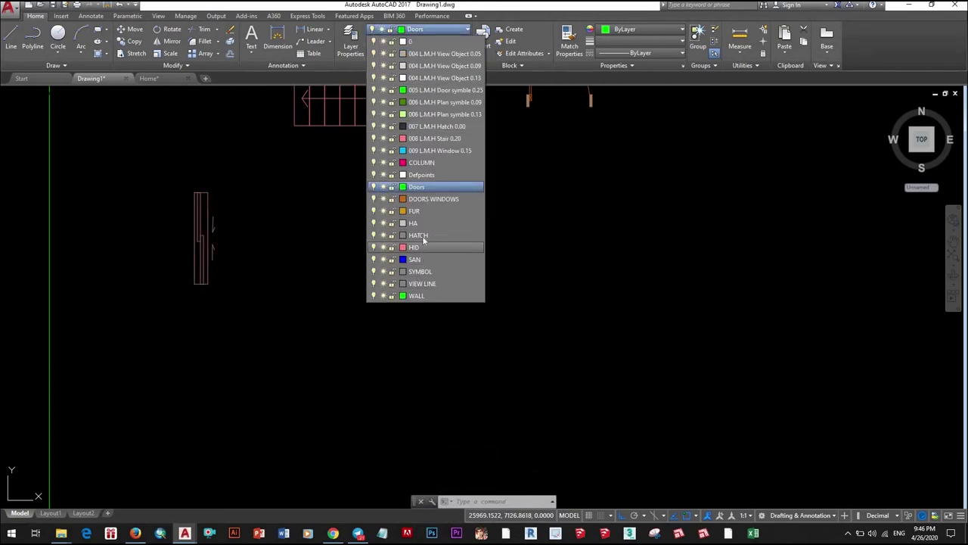
pyautogui.click(444, 200)
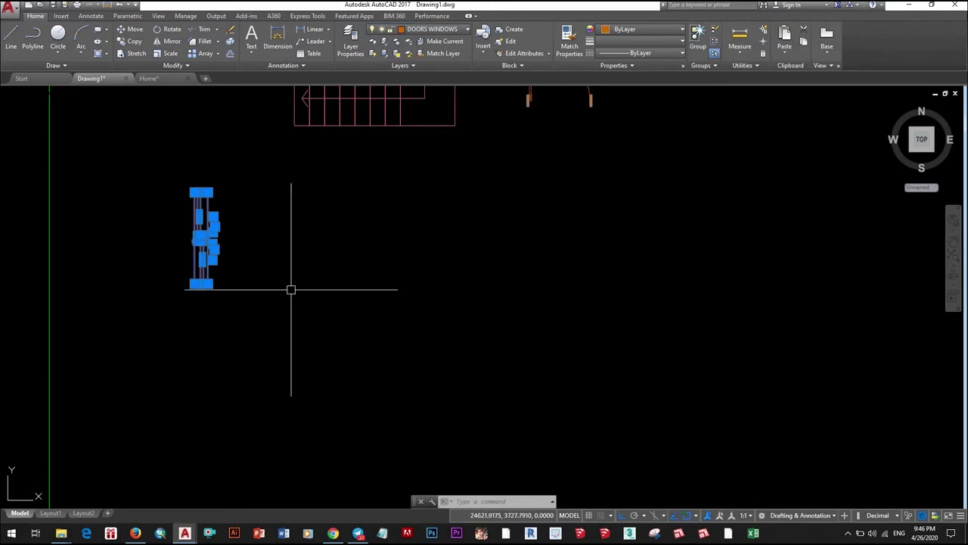
# - Make the door a block named DOOR 1 and select it for moving
pyautogui.click(296, 318)
pyautogui.click(195, 234)
pyautogui.press('Return')
pyautogui.write('DOOR 1')
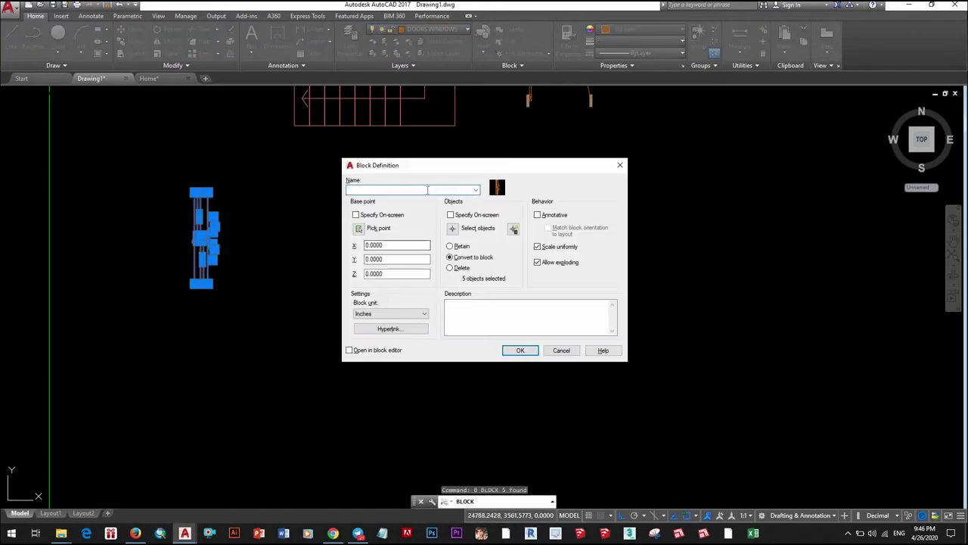
pyautogui.click(521, 352)
pyautogui.click(279, 294)
pyautogui.click(252, 265)
pyautogui.write('m')
pyautogui.press('Return')
# - Move the DOOR 1 block onto the dining area's top wall and rotate it
pyautogui.click(194, 188)
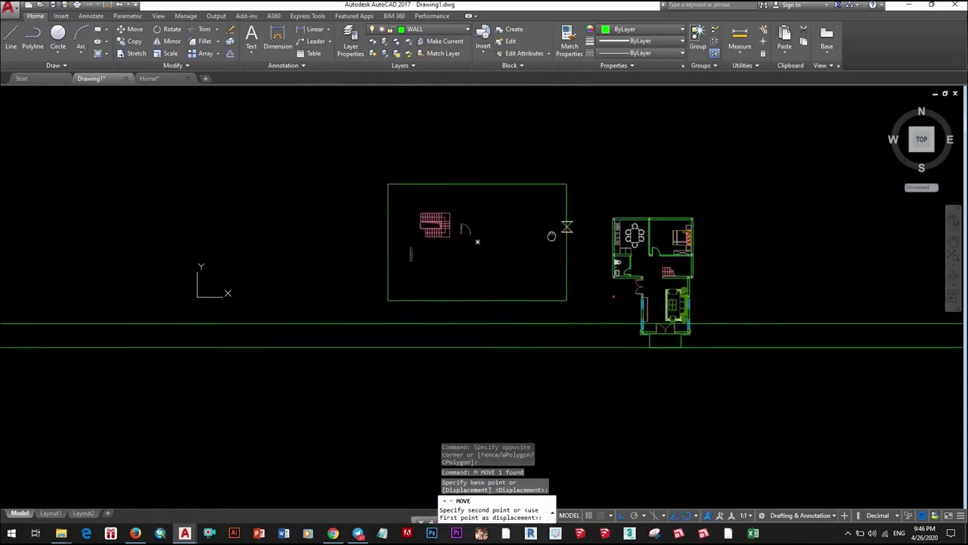
pyautogui.scroll(5, 613, 227)
pyautogui.click(628, 322)
pyautogui.write('ro')
pyautogui.press('Return')
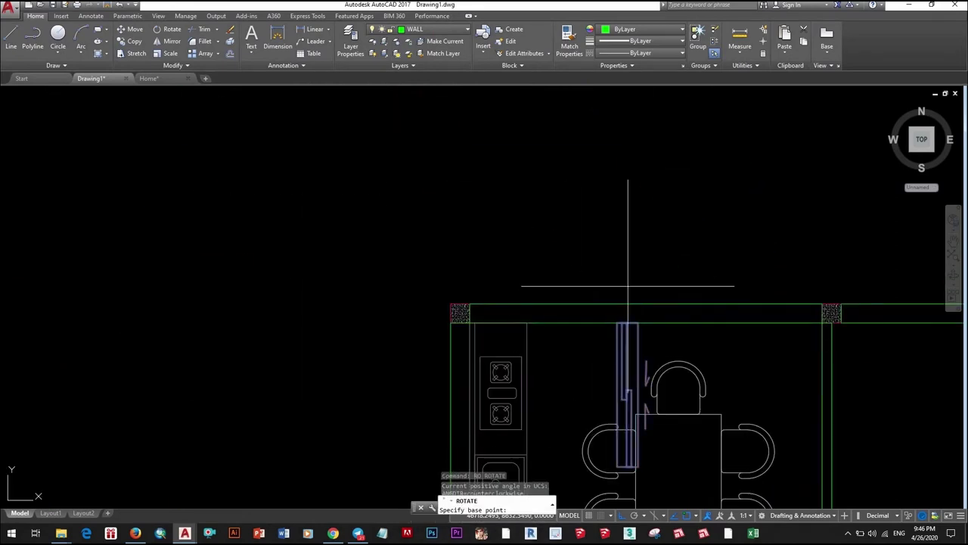
pyautogui.click(628, 286)
# - Mirror the door across the wall and erase the leftover copy above it
pyautogui.write('i')
pyautogui.press('Return')
pyautogui.click(726, 341)
pyautogui.click(702, 341)
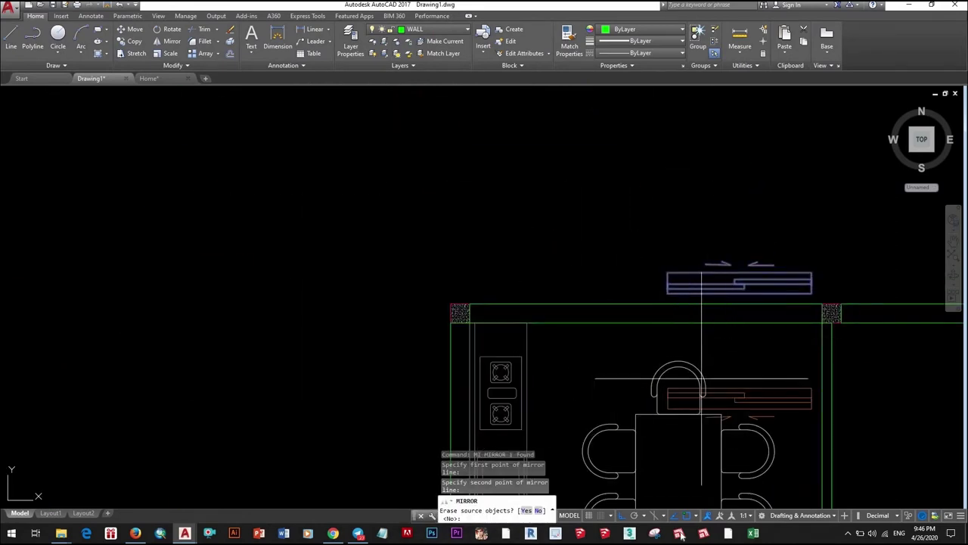
pyautogui.click(538, 510)
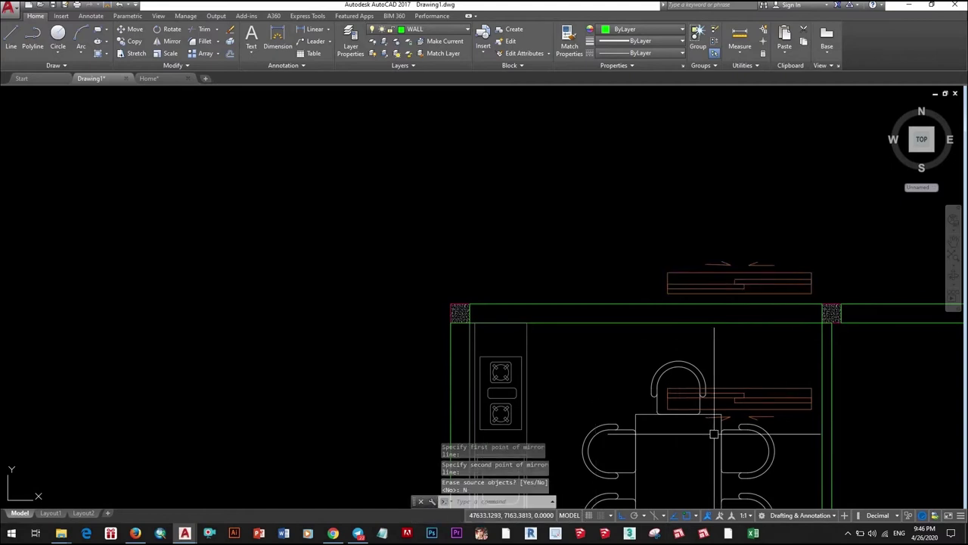
pyautogui.click(773, 297)
pyautogui.write('e')
pyautogui.press('Return')
# - Stretch the top wall segment's right end to meet the door
pyautogui.click(631, 335)
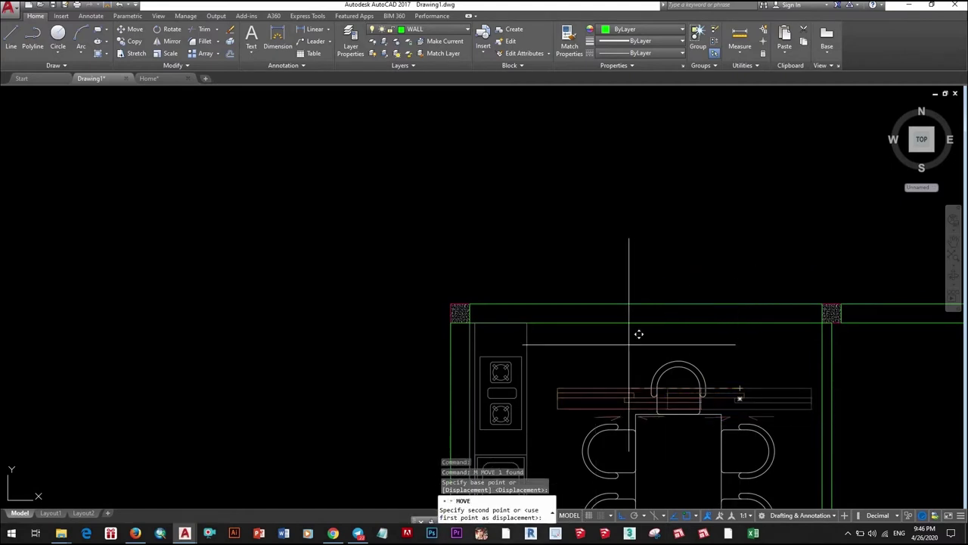
pyautogui.scroll(5, 650, 303)
pyautogui.scroll(-3, 605, 325)
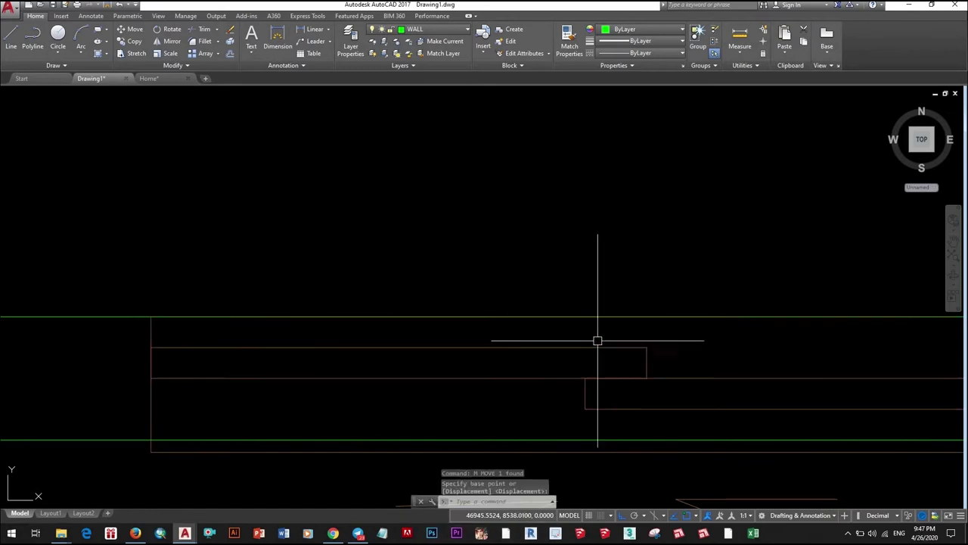
pyautogui.scroll(-3, 642, 340)
pyautogui.scroll(-3, 631, 363)
pyautogui.scroll(3, 599, 318)
pyautogui.click(627, 264)
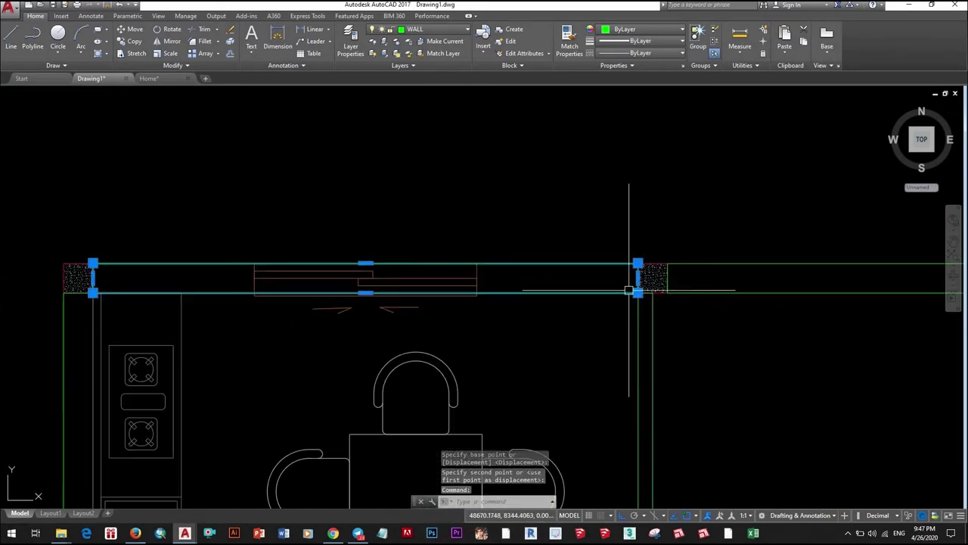
pyautogui.click(636, 277)
pyautogui.scroll(4, 454, 275)
pyautogui.scroll(5, 457, 275)
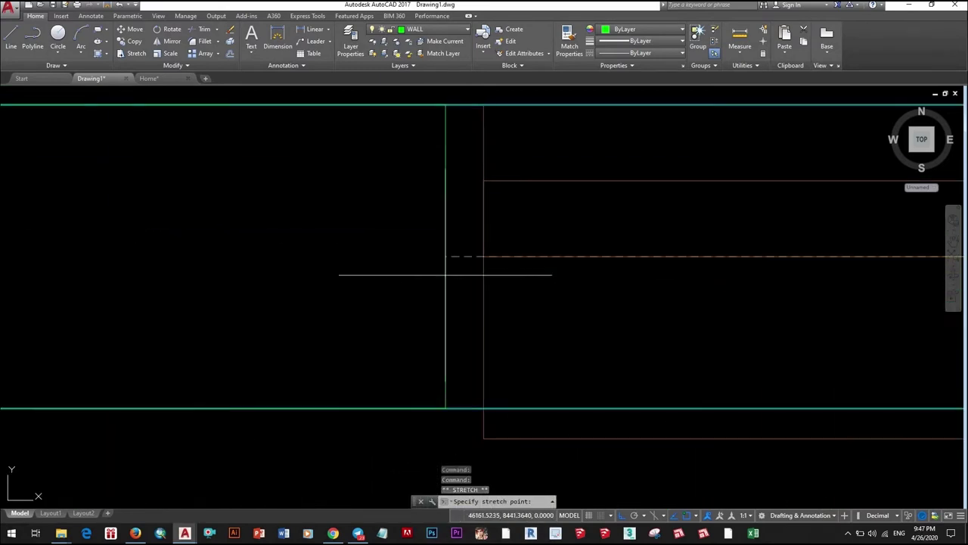
pyautogui.scroll(-5, 497, 281)
# - Copy the wall piece into place beside the door opening
pyautogui.write('o')
pyautogui.press('Return')
pyautogui.moveTo(167, 344); pyautogui.dragTo(355, 335, button='middle')
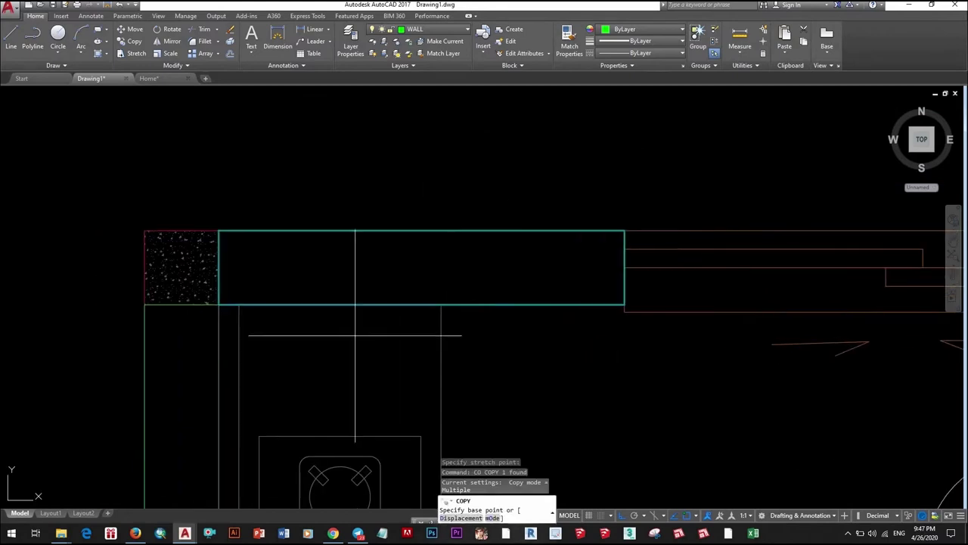
pyautogui.click(215, 304)
pyautogui.scroll(-2, 427, 305)
pyautogui.scroll(4, 544, 260)
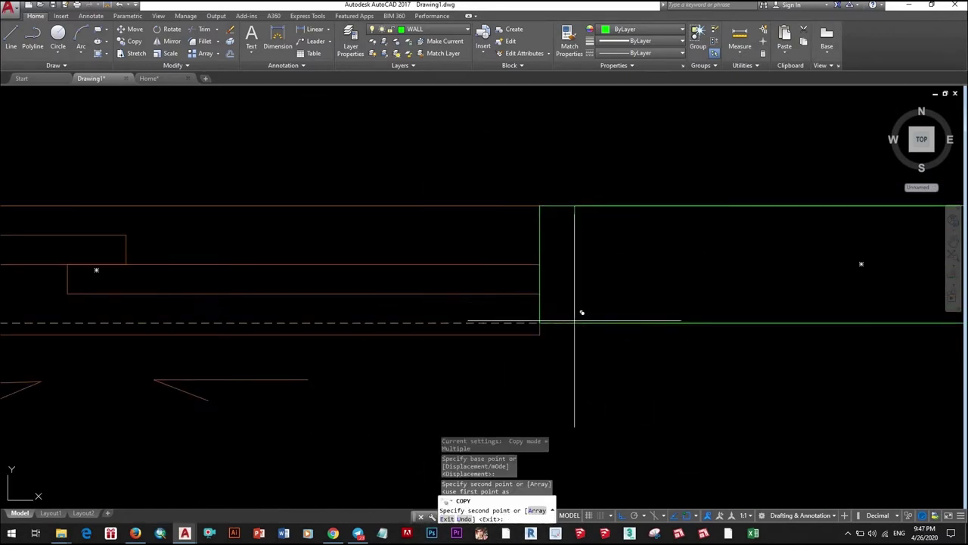
pyautogui.click(580, 313)
pyautogui.scroll(-2, 589, 337)
pyautogui.scroll(-3, 589, 337)
pyautogui.press('Escape')
pyautogui.press('Escape')
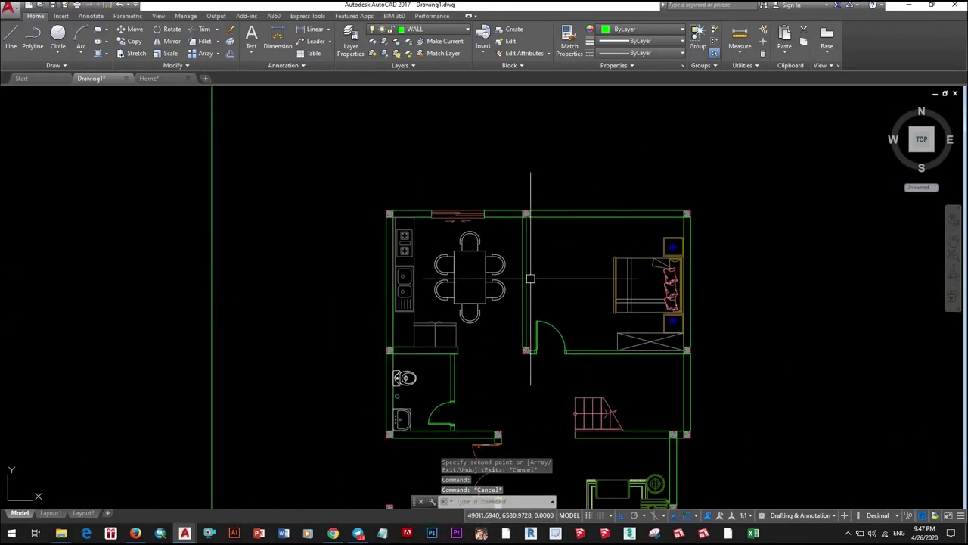
# - Mirror the dining room's entrance door and erase the original unflipped door
pyautogui.moveTo(505, 327); pyautogui.dragTo(486, 281, button='middle')
pyautogui.scroll(-2, 529, 292)
pyautogui.scroll(3, 514, 292)
pyautogui.scroll(-2, 454, 335)
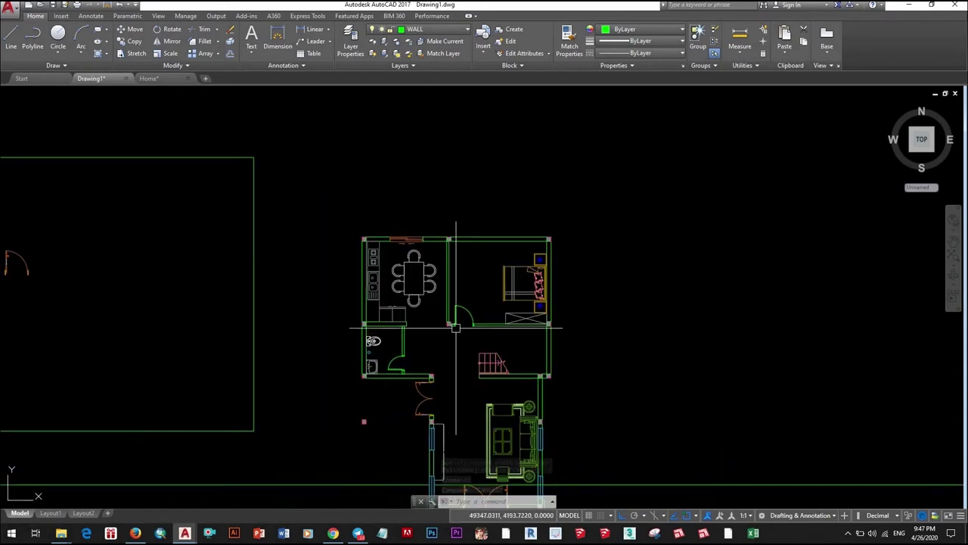
pyautogui.scroll(4, 531, 310)
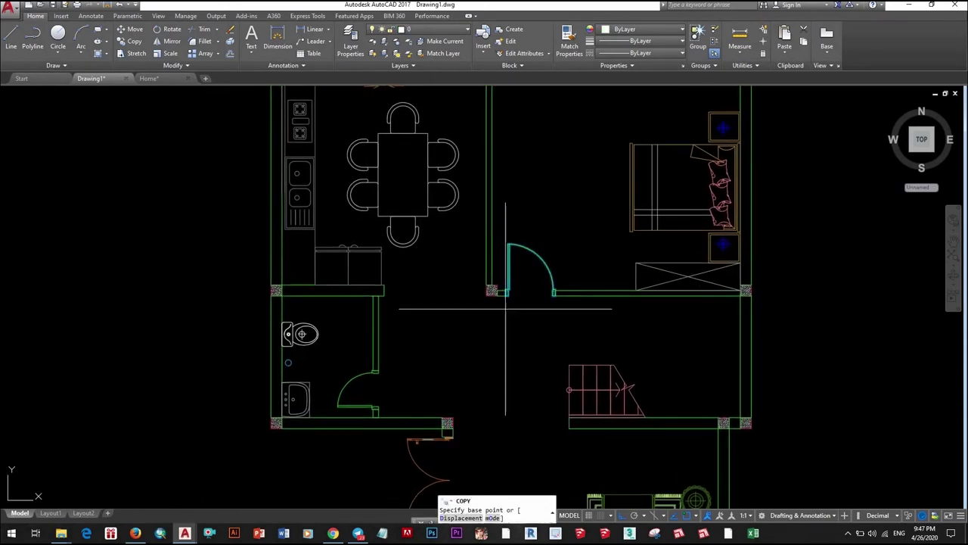
pyautogui.scroll(4, 506, 308)
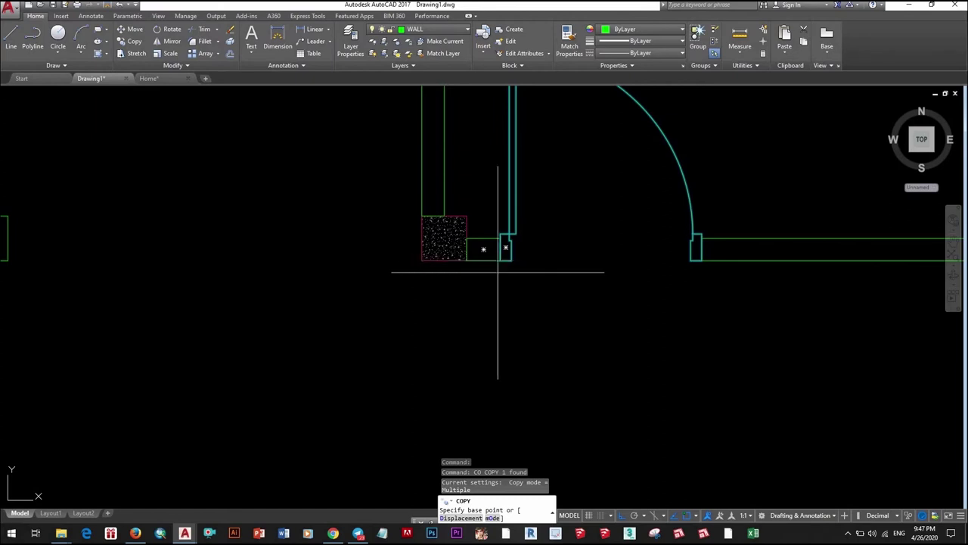
pyautogui.click(500, 260)
pyautogui.scroll(-3, 545, 335)
pyautogui.scroll(3, 476, 222)
pyautogui.scroll(1, 497, 302)
pyautogui.press('Escape')
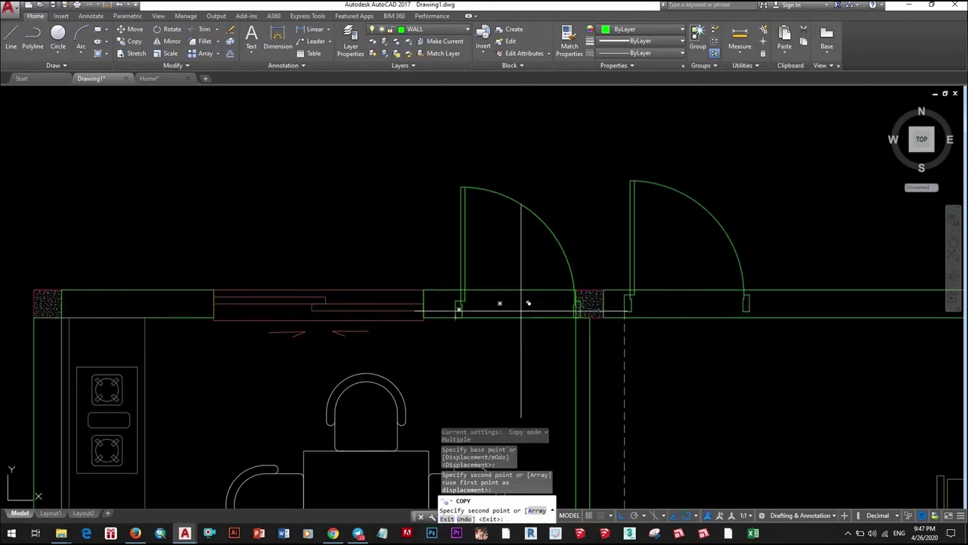
pyautogui.scroll(1, 572, 264)
pyautogui.press('Return')
pyautogui.click(532, 304)
pyautogui.click(563, 223)
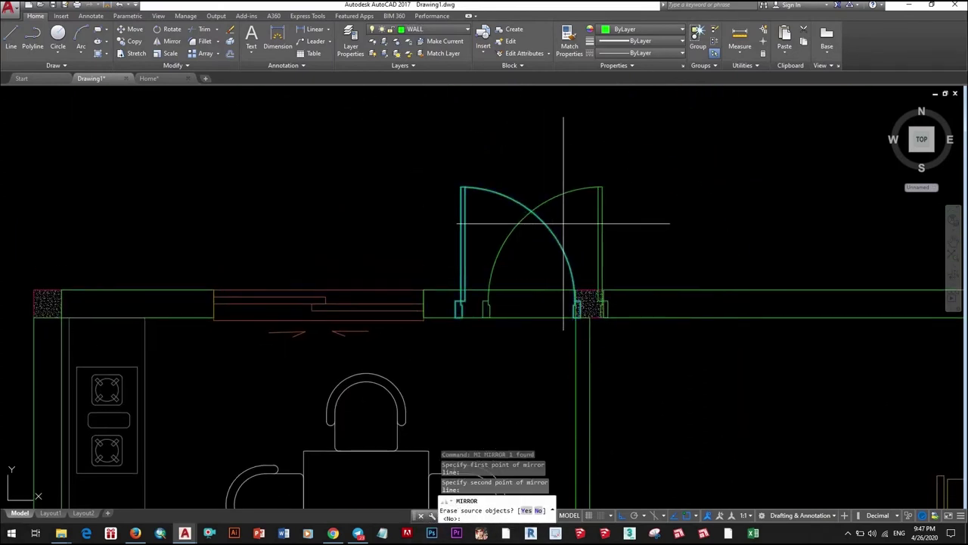
pyautogui.click(526, 510)
# - Move the flipped door 50 units along the top wall
pyautogui.click(600, 303)
pyautogui.write('m')
pyautogui.press('Return')
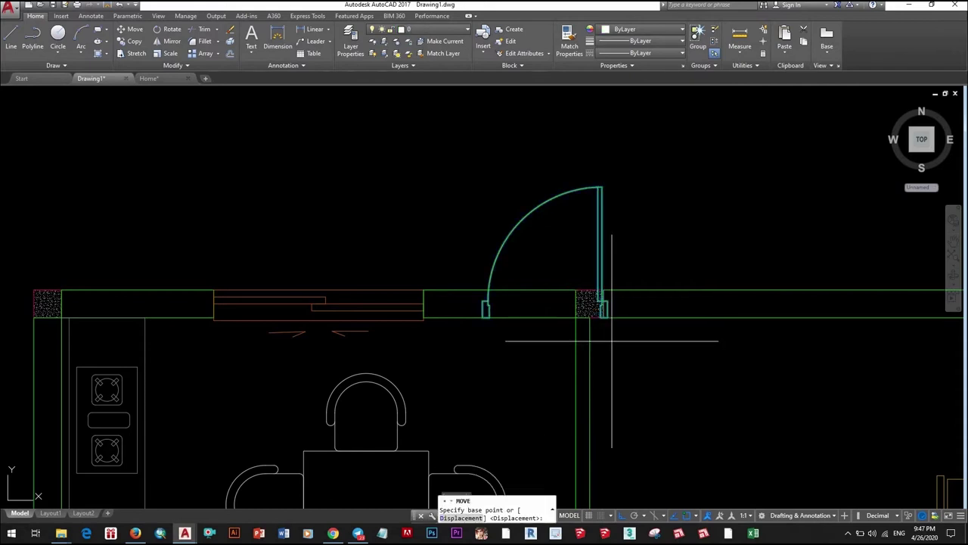
pyautogui.scroll(3, 611, 309)
pyautogui.click(534, 306)
pyautogui.scroll(-2, 489, 318)
pyautogui.scroll(-1, 529, 339)
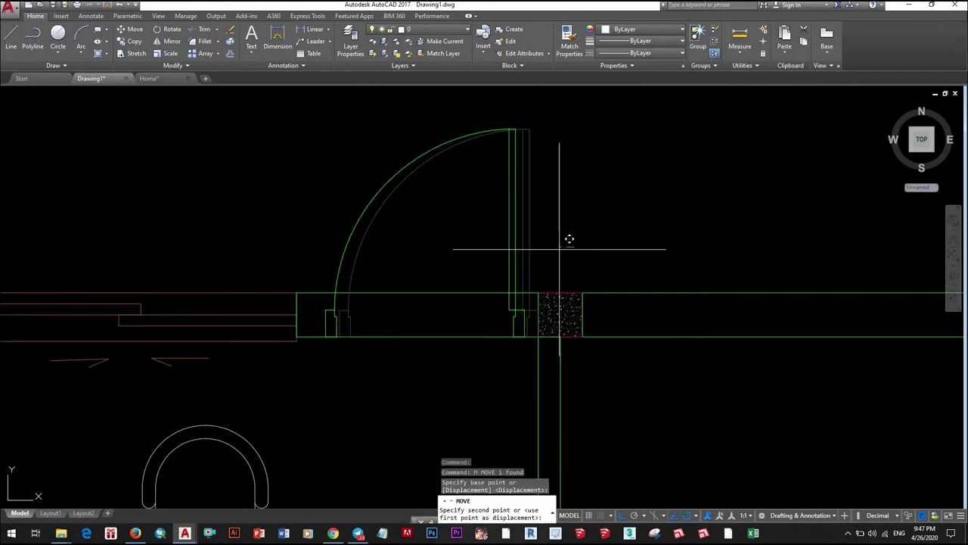
pyautogui.write('50')
pyautogui.press('Return')
pyautogui.scroll(-3, 514, 315)
pyautogui.scroll(3, 489, 287)
pyautogui.scroll(-3, 464, 227)
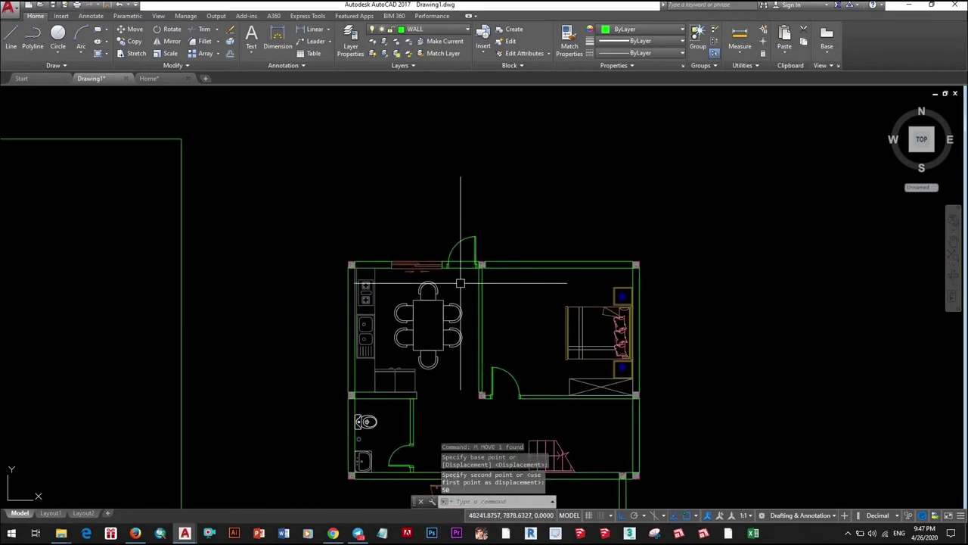
pyautogui.scroll(3, 472, 255)
pyautogui.scroll(-2, 472, 255)
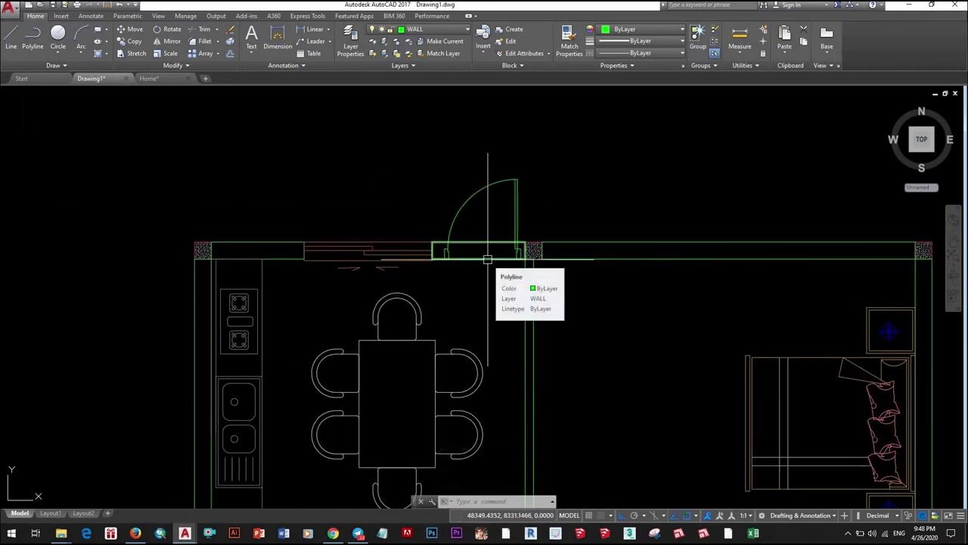
pyautogui.scroll(4, 475, 263)
# - Reposition the kitchen window along the top wall and stretch the wall piece beside it
pyautogui.click(565, 260)
pyautogui.scroll(3, 565, 249)
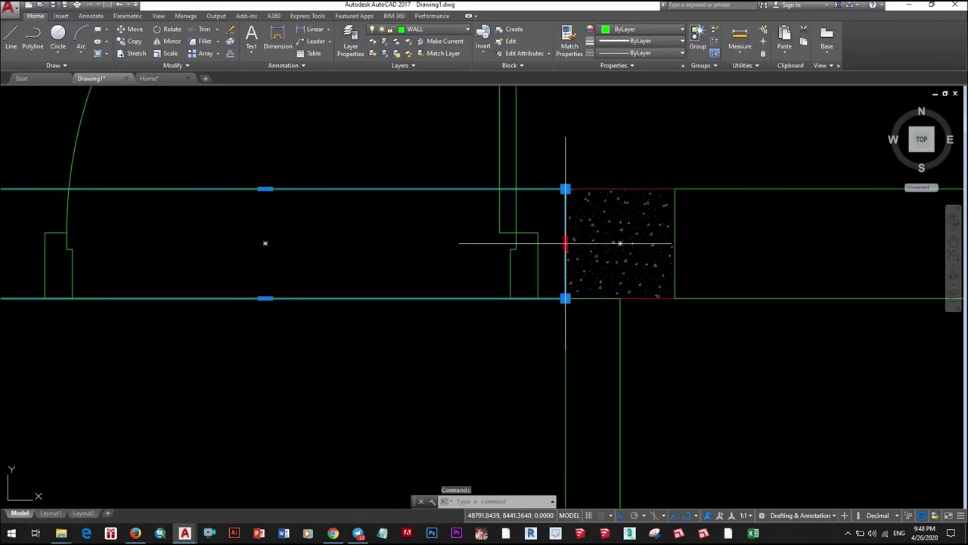
pyautogui.scroll(-3, 566, 245)
pyautogui.scroll(3, 575, 261)
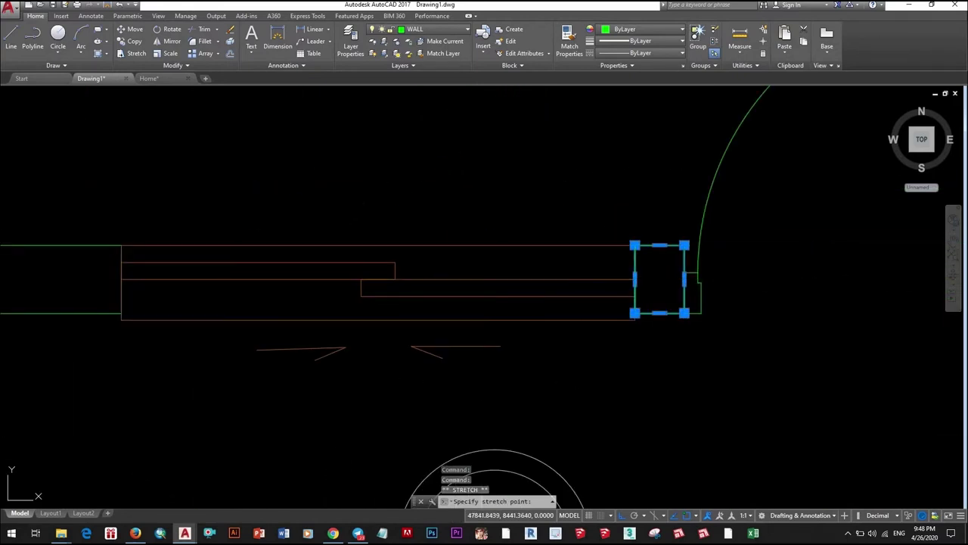
pyautogui.scroll(-2, 545, 216)
pyautogui.press('Escape')
pyautogui.scroll(-3, 514, 260)
pyautogui.scroll(-3, 529, 389)
pyautogui.scroll(2, 428, 438)
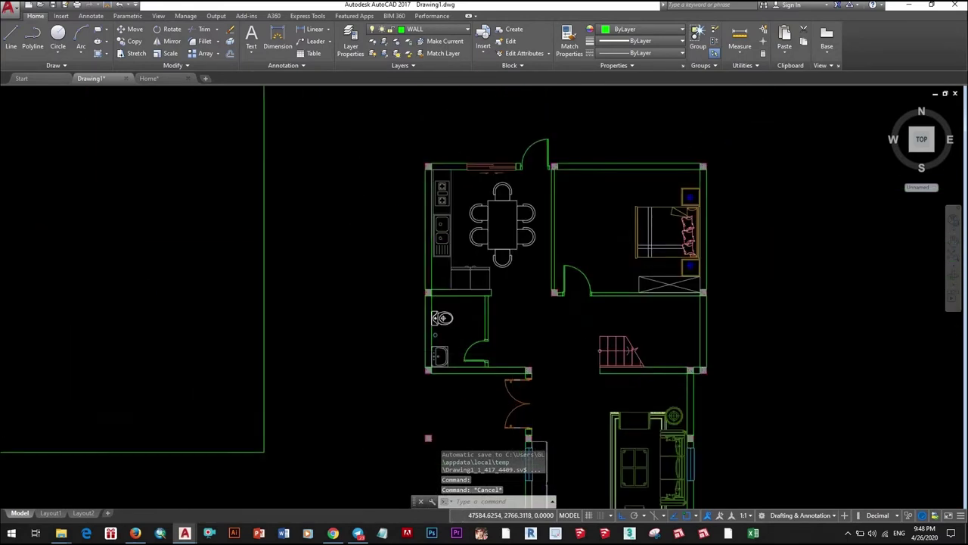
pyautogui.moveTo(520, 353); pyautogui.dragTo(506, 356, button='middle')
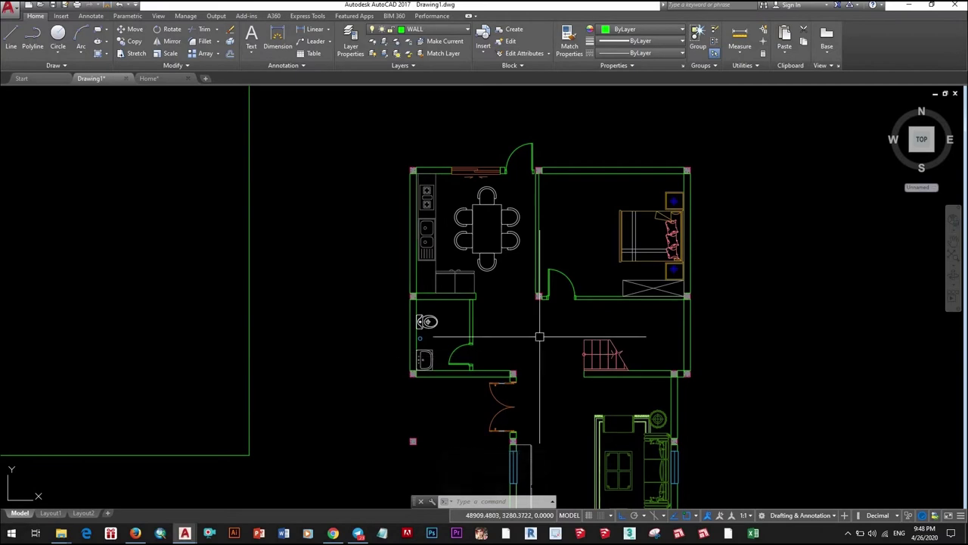
pyautogui.scroll(6, 499, 174)
pyautogui.moveTo(318, 189); pyautogui.dragTo(537, 308, button='middle')
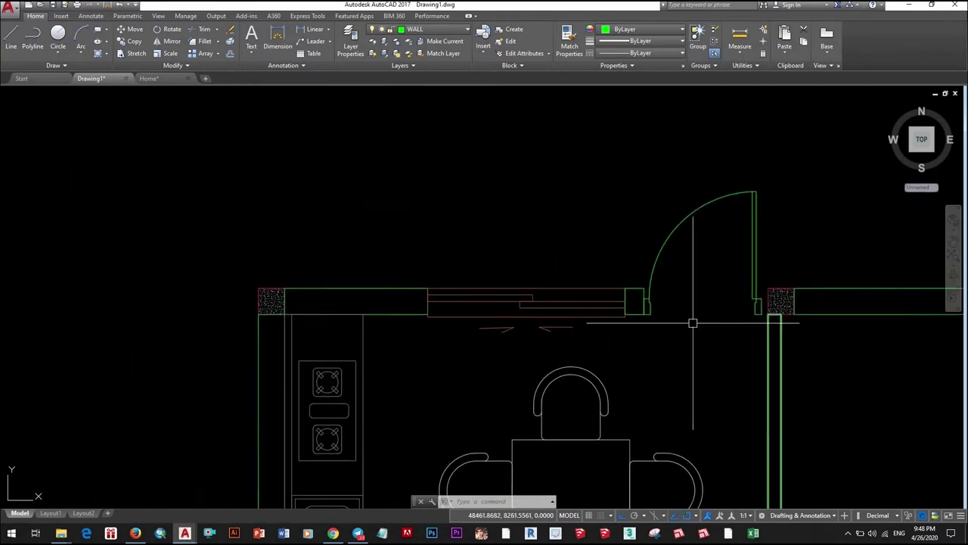
pyautogui.click(562, 262)
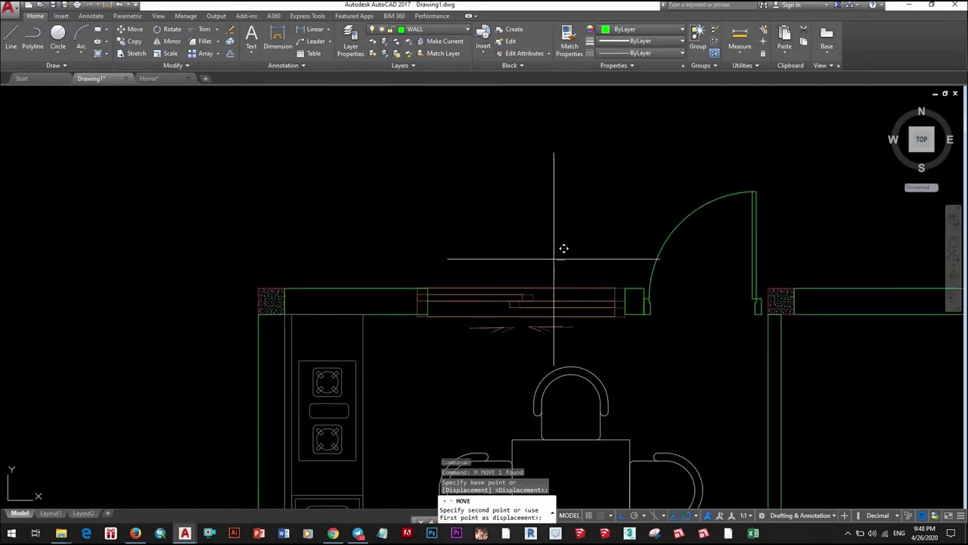
pyautogui.click(563, 248)
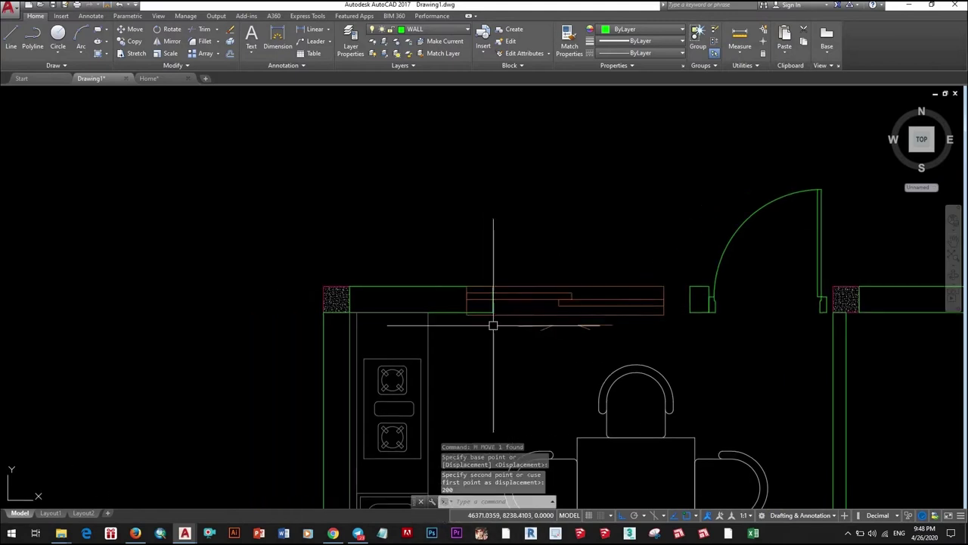
pyautogui.scroll(3, 492, 324)
pyautogui.click(530, 295)
pyautogui.click(519, 287)
pyautogui.scroll(5, 471, 288)
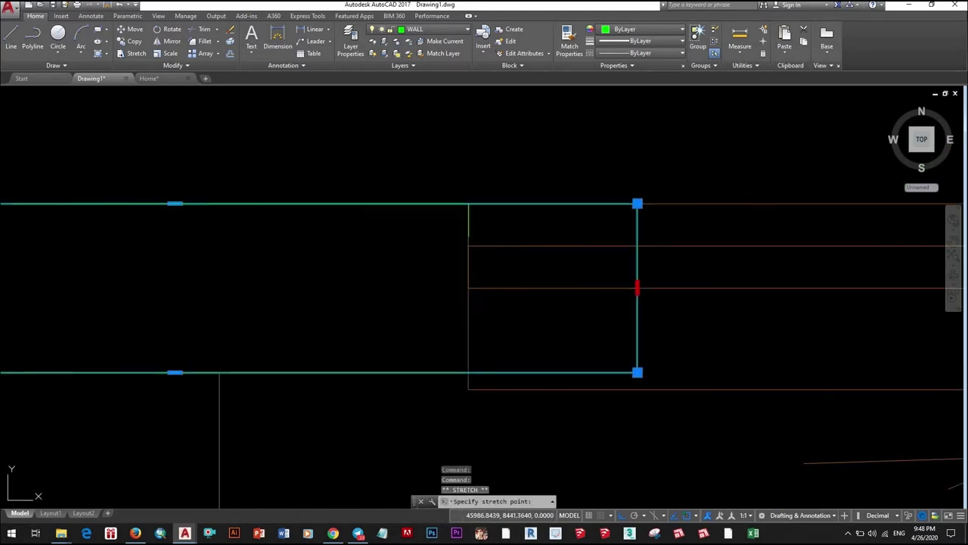
pyautogui.scroll(-3, 557, 324)
# - Move the two door jambs to the new opening and stretch a jamb left to the wall end
pyautogui.moveTo(711, 348); pyautogui.dragTo(595, 288)
pyautogui.write('m')
pyautogui.press('Return')
pyautogui.click(628, 312)
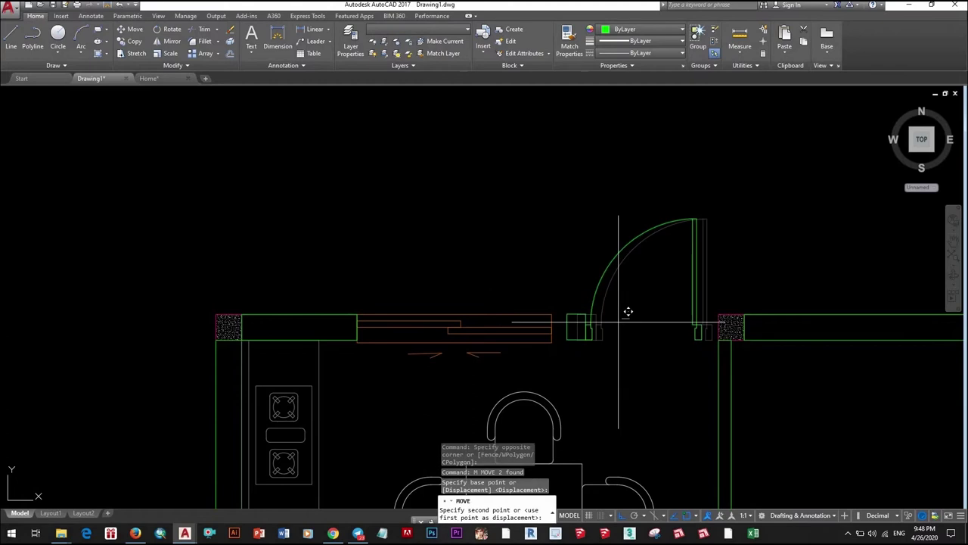
pyautogui.click(551, 324)
pyautogui.scroll(4, 551, 324)
pyautogui.click(594, 318)
pyautogui.click(594, 348)
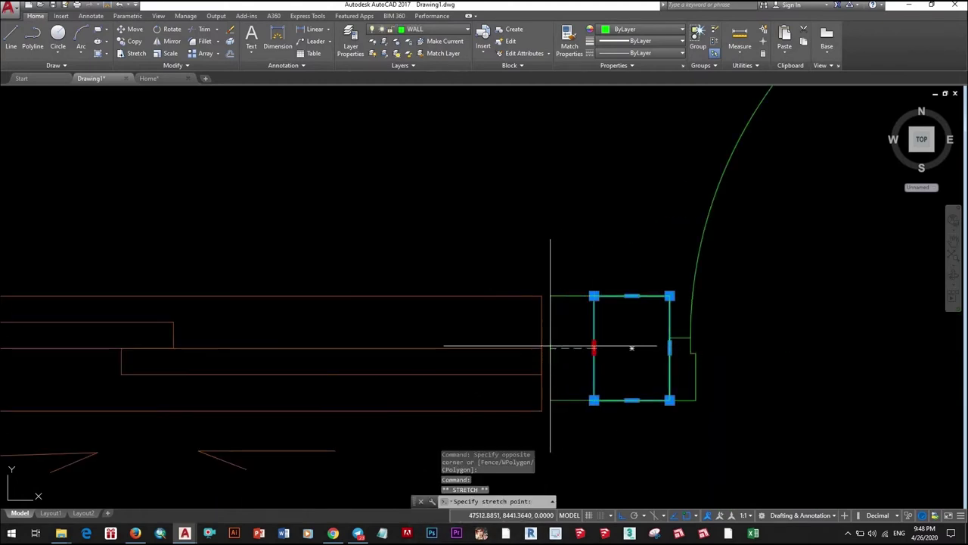
pyautogui.scroll(5, 542, 348)
pyautogui.click(542, 348)
pyautogui.scroll(-5, 537, 352)
# - Copy the jamb to the left, stretch it to close the wall gap, and save
pyautogui.write('co')
pyautogui.press('Return')
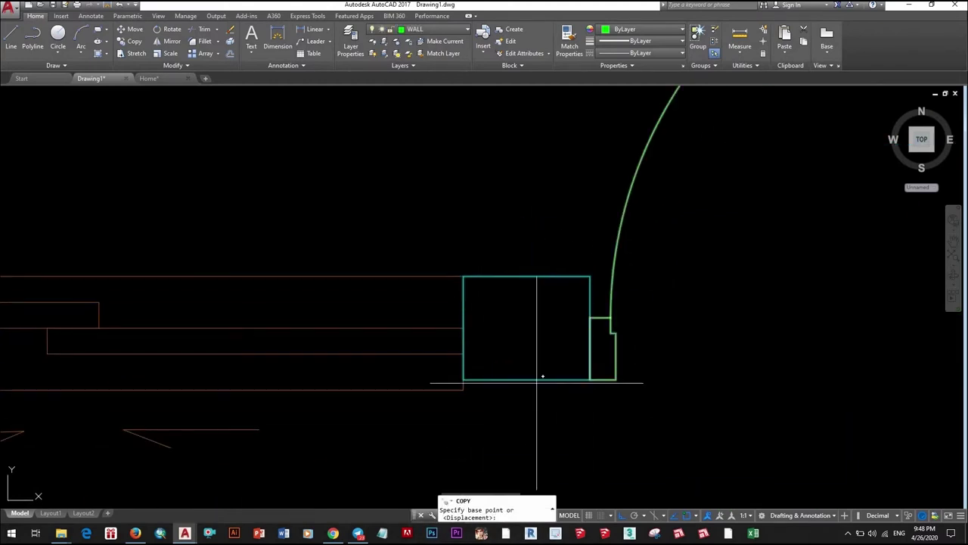
pyautogui.scroll(-3, 453, 356)
pyautogui.scroll(3, 398, 353)
pyautogui.click(399, 353)
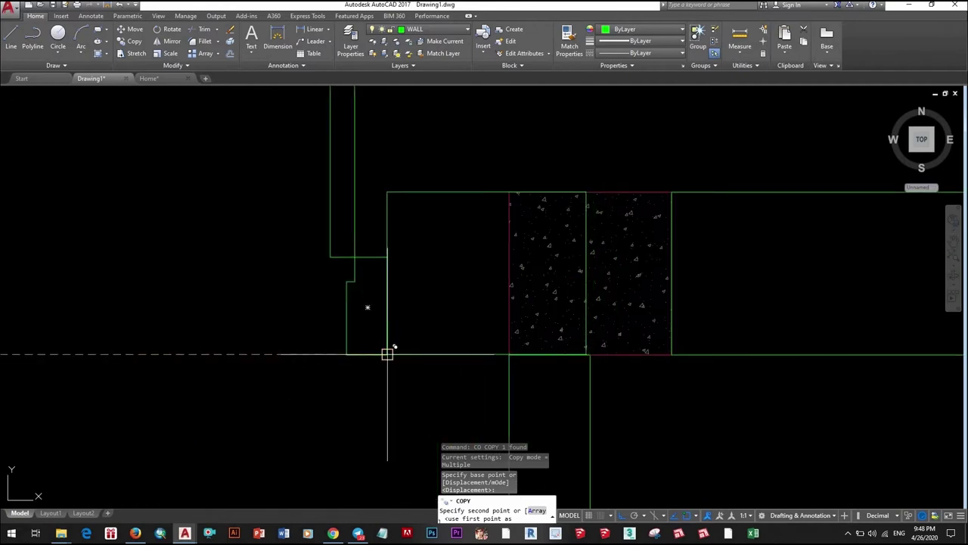
pyautogui.click(388, 354)
pyautogui.press('Escape')
pyautogui.click(445, 353)
pyautogui.click(586, 271)
pyautogui.click(509, 270)
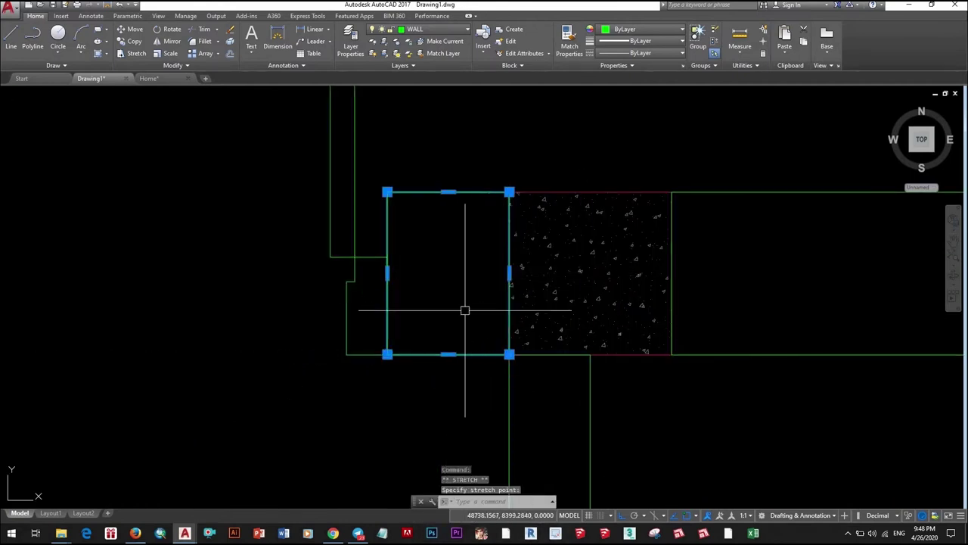
pyautogui.scroll(-5, 464, 310)
pyautogui.scroll(3, 492, 296)
pyautogui.scroll(-3, 530, 318)
pyautogui.press('Escape')
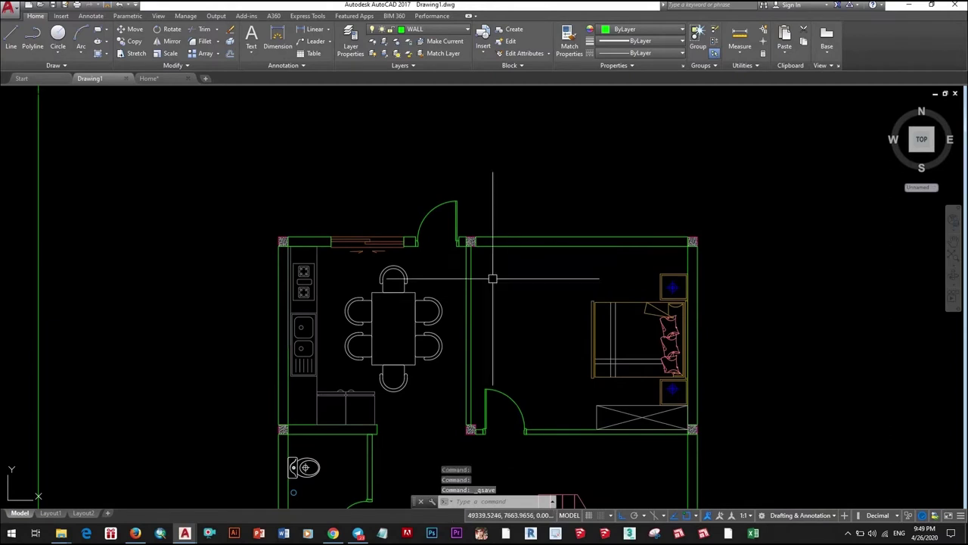
# - Copy the kitchen window onto the bedroom's top wall
pyautogui.scroll(4, 356, 253)
pyautogui.write('CO')
pyautogui.click(432, 246)
pyautogui.press('Return')
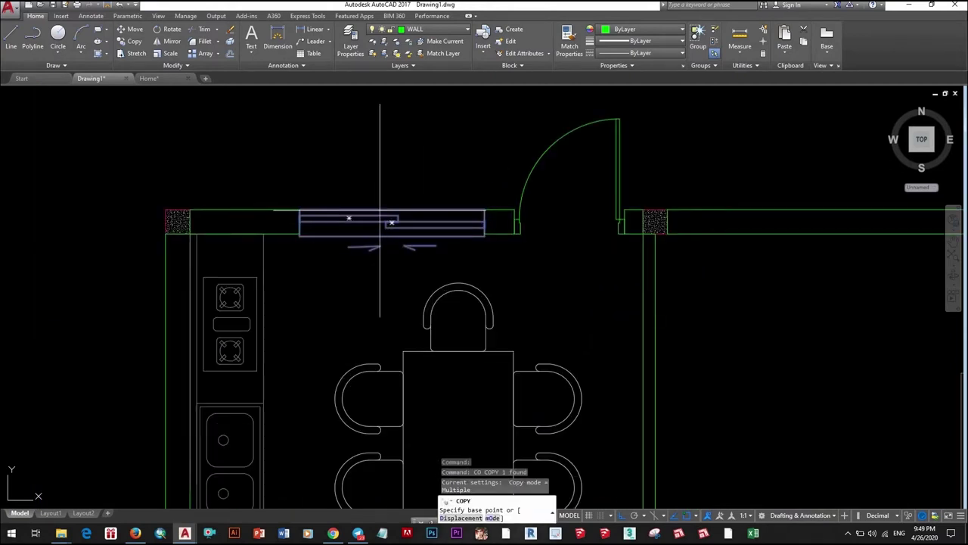
pyautogui.click(392, 216)
pyautogui.moveTo(757, 227); pyautogui.dragTo(423, 227, button='middle')
pyautogui.click(627, 249)
pyautogui.scroll(-2, 627, 248)
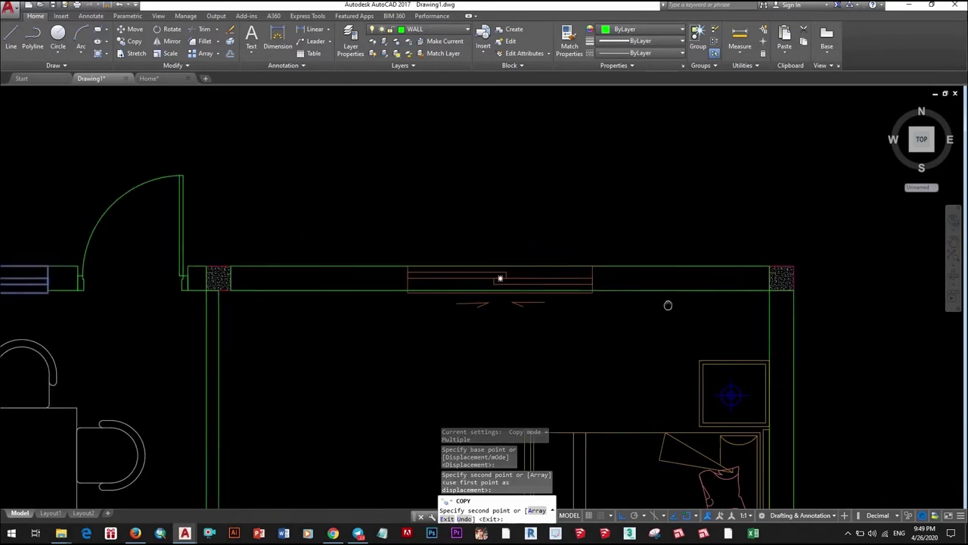
pyautogui.scroll(-3, 608, 299)
pyautogui.press('Escape')
pyautogui.scroll(4, 608, 300)
# - Stretch the copied window out to the end of the bedroom wall
pyautogui.click(674, 234)
pyautogui.scroll(-3, 804, 216)
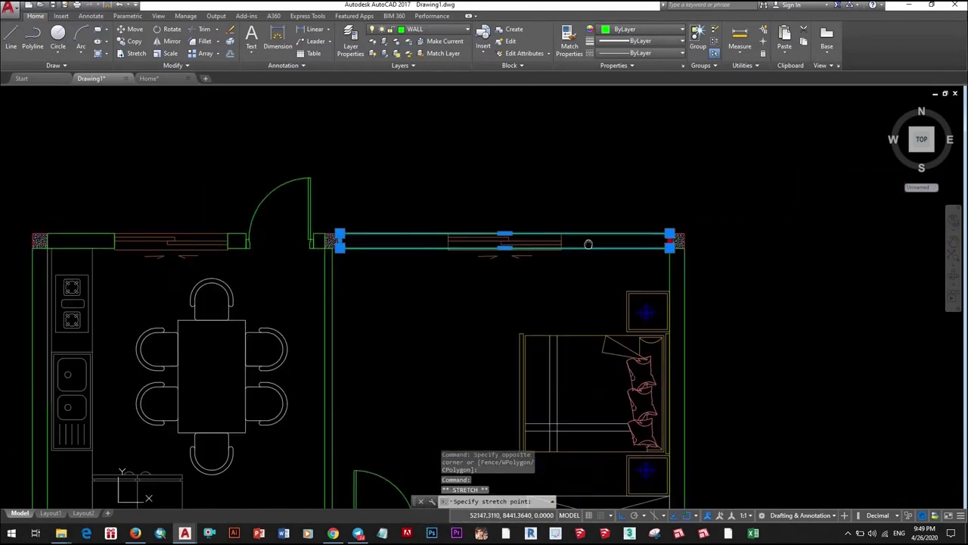
pyautogui.click(568, 236)
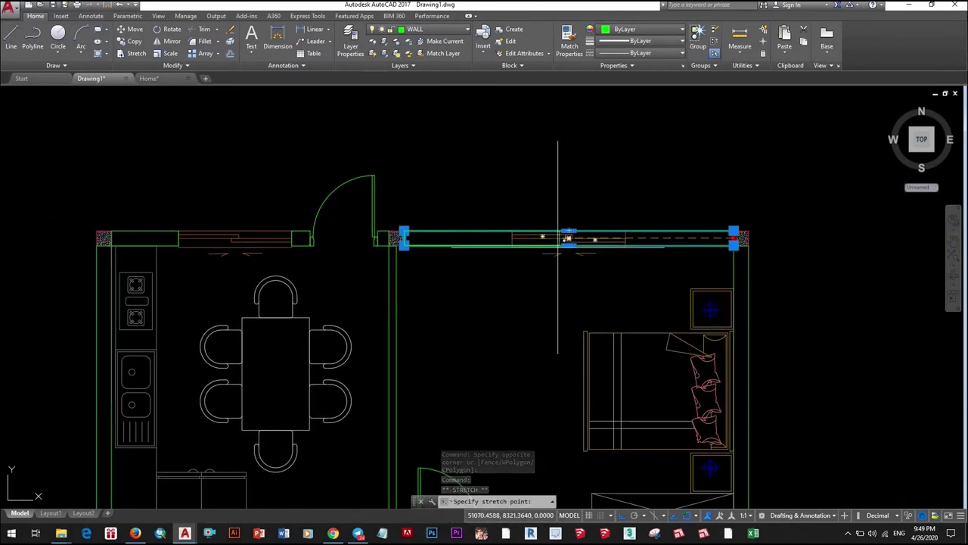
pyautogui.scroll(5, 522, 239)
pyautogui.scroll(3, 467, 235)
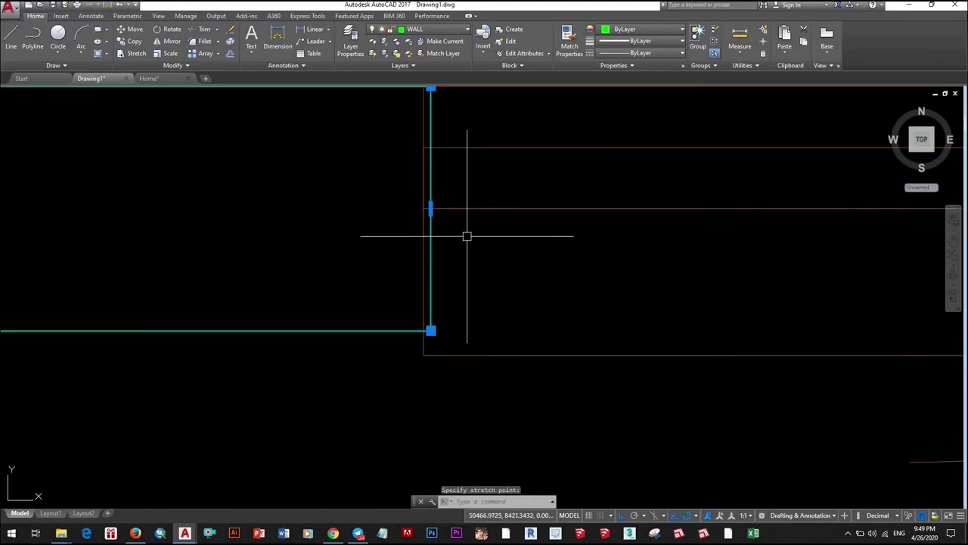
pyautogui.click(424, 214)
pyautogui.scroll(-5, 432, 244)
# - Select the bedroom's top wall segment and start moving it toward the top-right corner
pyautogui.press('Return')
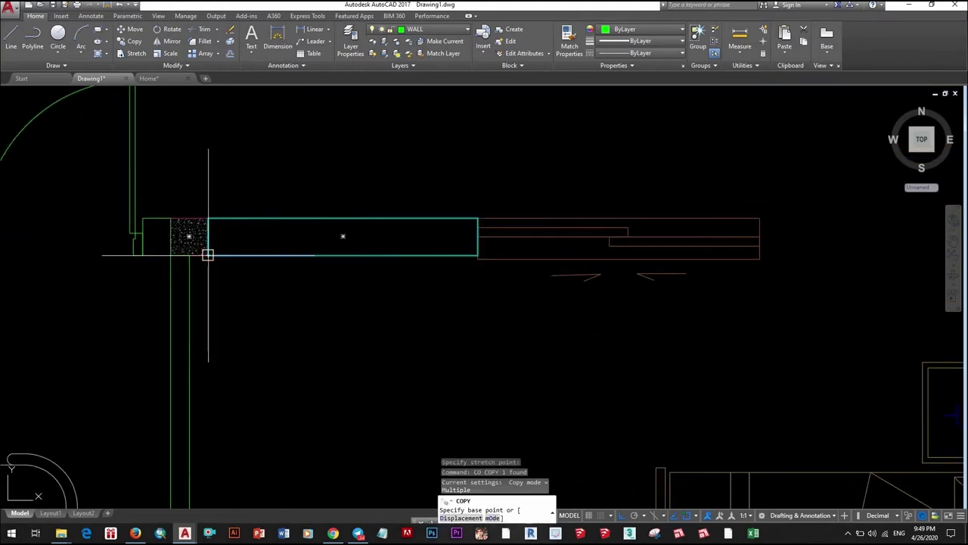
pyautogui.click(207, 255)
pyautogui.scroll(3, 567, 264)
pyautogui.scroll(3, 590, 232)
pyautogui.click(655, 282)
pyautogui.press('Escape')
pyautogui.click(654, 282)
pyautogui.click(598, 227)
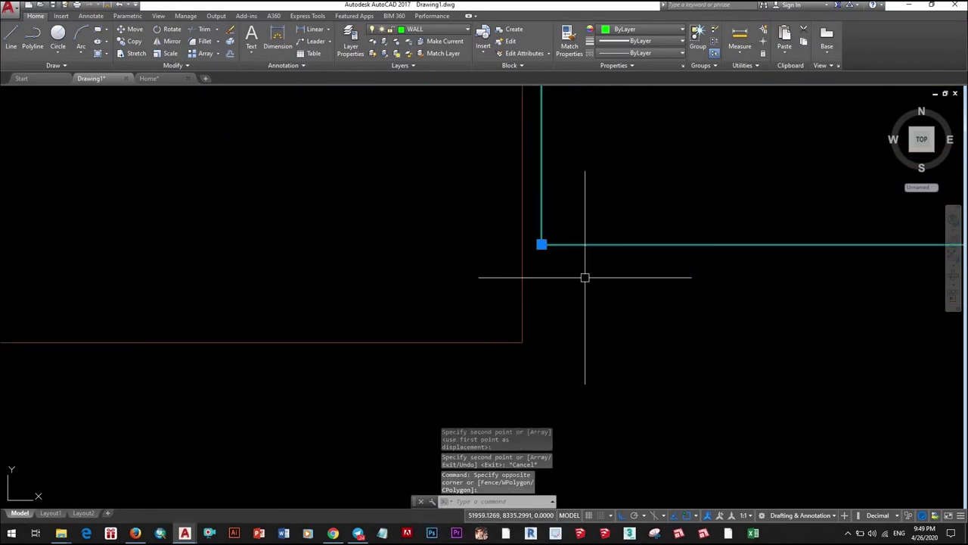
pyautogui.write('m')
pyautogui.press('Return')
pyautogui.scroll(-3, 533, 235)
pyautogui.scroll(-3, 655, 276)
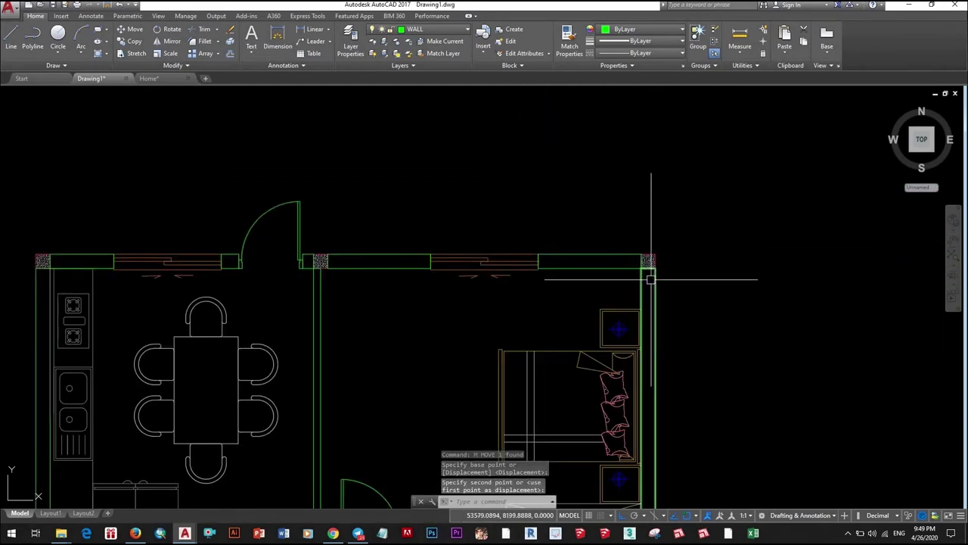
pyautogui.scroll(3, 648, 276)
# - Copy a window block onto the bedroom's right wall at the wall corner
pyautogui.click(547, 268)
pyautogui.scroll(-3, 547, 268)
pyautogui.scroll(5, 525, 361)
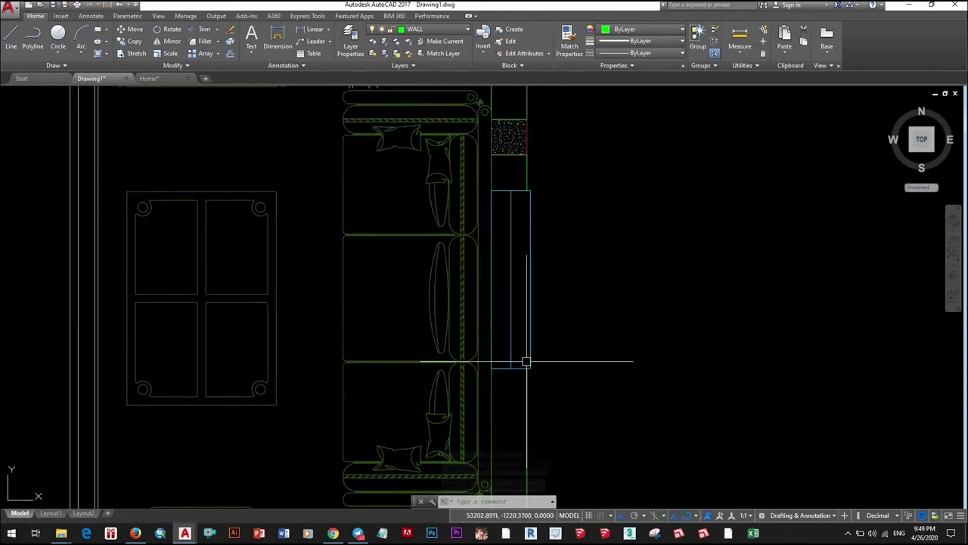
pyautogui.scroll(-4, 530, 346)
pyautogui.scroll(4, 514, 357)
pyautogui.write('c')
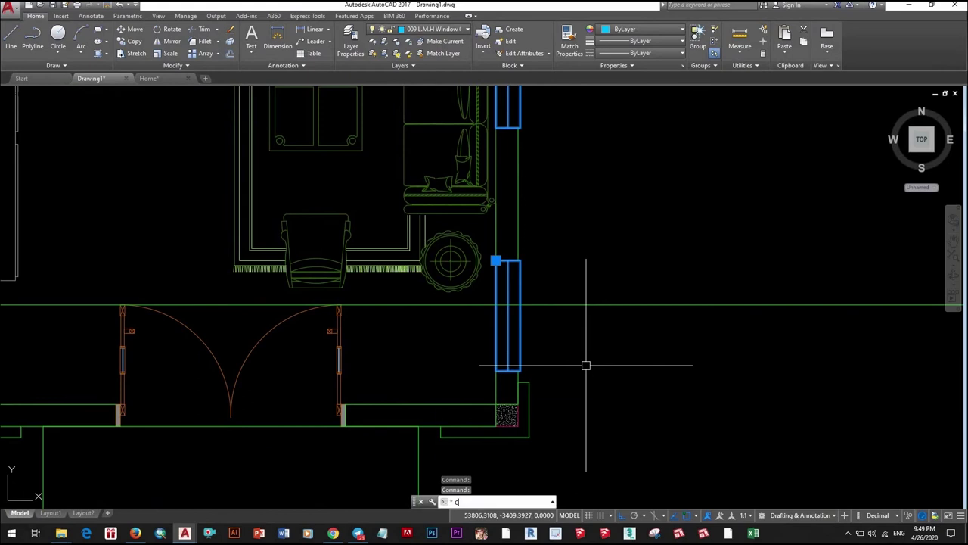
pyautogui.write('o')
pyautogui.press('Return')
pyautogui.scroll(-5, 547, 350)
pyautogui.scroll(6, 541, 287)
pyautogui.scroll(-5, 531, 289)
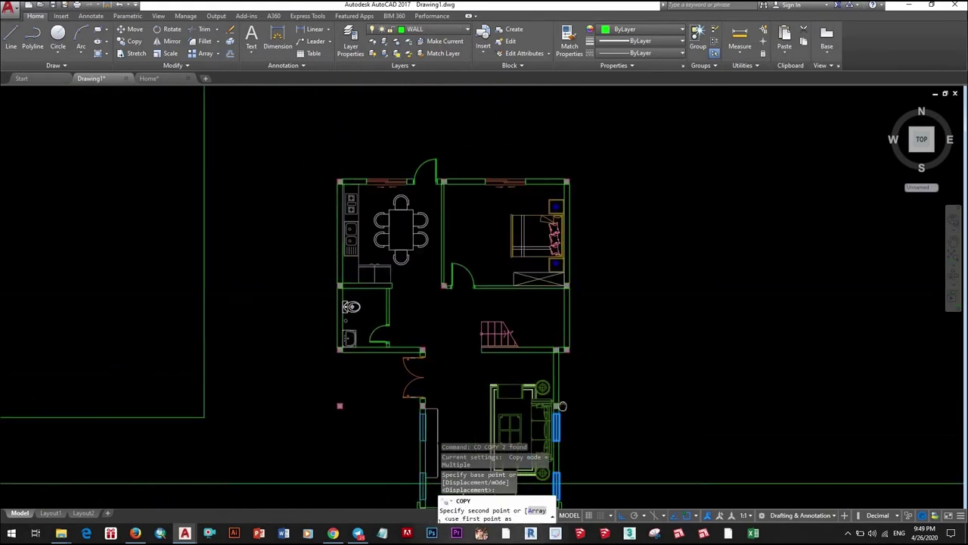
pyautogui.scroll(5, 529, 199)
pyautogui.click(488, 189)
pyautogui.scroll(-5, 591, 260)
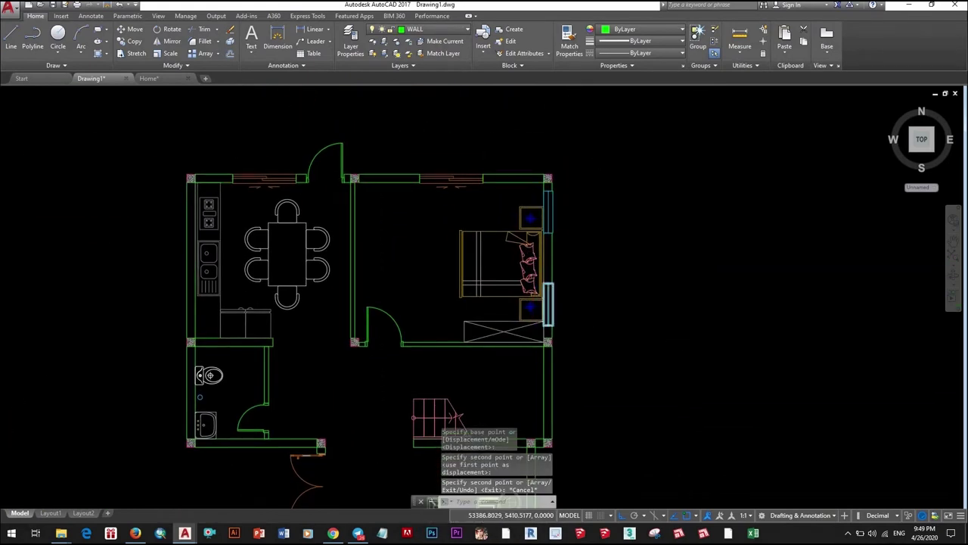
pyautogui.scroll(-3, 590, 268)
pyautogui.scroll(-2, 545, 249)
pyautogui.press('Escape')
# - Copy another window onto the bathroom's outer wall beside the toilet
pyautogui.scroll(8, 562, 290)
pyautogui.scroll(-4, 563, 290)
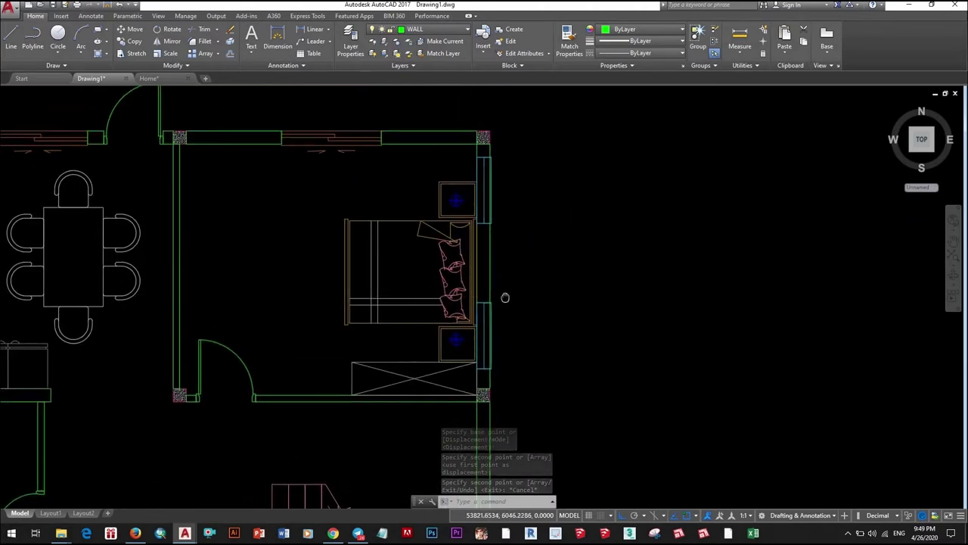
pyautogui.scroll(-3, 560, 333)
pyautogui.scroll(-2, 552, 257)
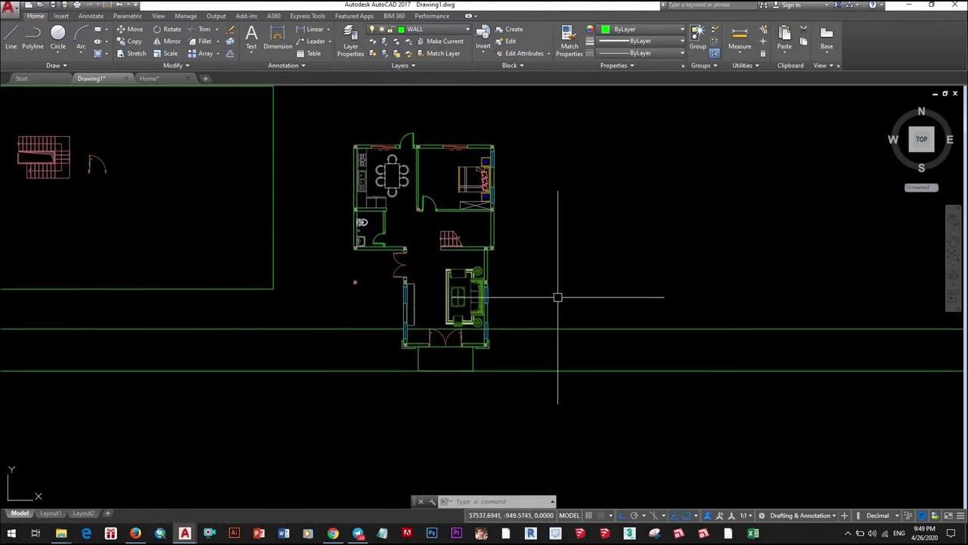
pyautogui.scroll(2, 559, 291)
pyautogui.scroll(-2, 561, 293)
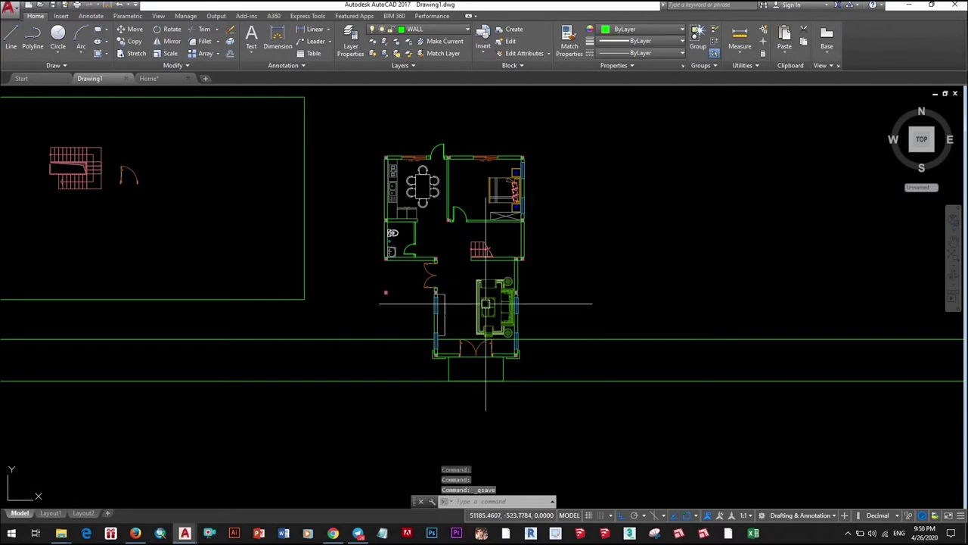
pyautogui.scroll(5, 485, 303)
pyautogui.scroll(-5, 529, 330)
pyautogui.scroll(7, 477, 313)
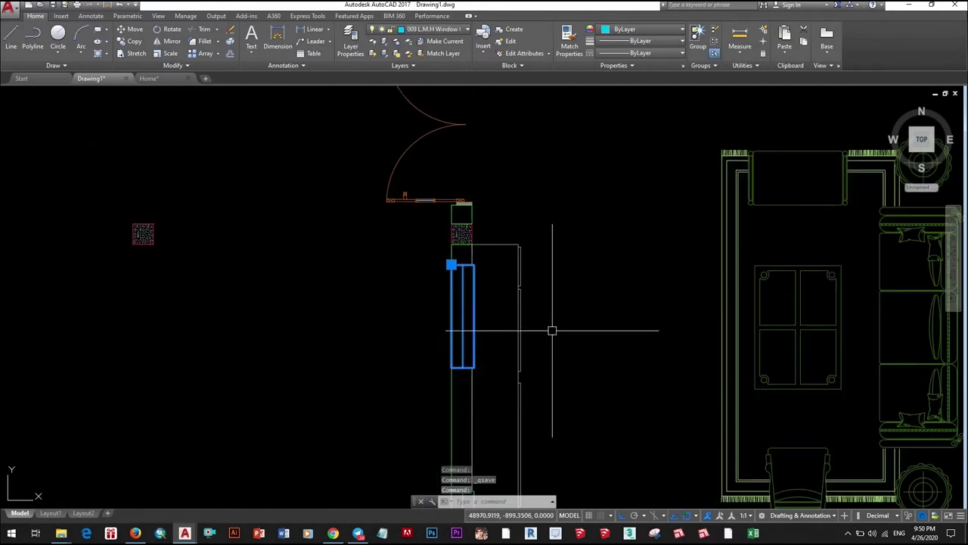
pyautogui.write('COPY')
pyautogui.press('Return')
pyautogui.click(452, 264)
pyautogui.scroll(-6, 454, 265)
pyautogui.scroll(6, 474, 361)
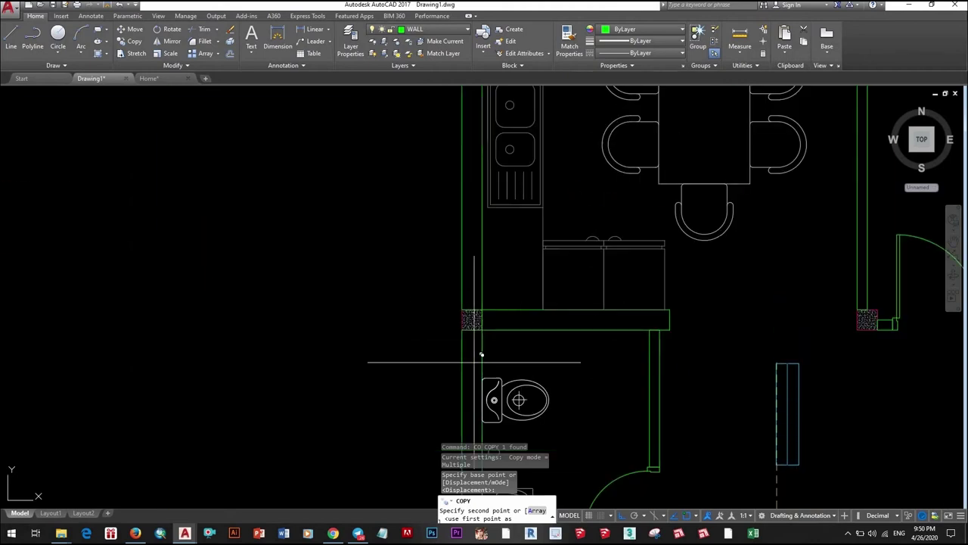
pyautogui.press('Escape')
pyautogui.scroll(-3, 485, 325)
pyautogui.click(492, 318)
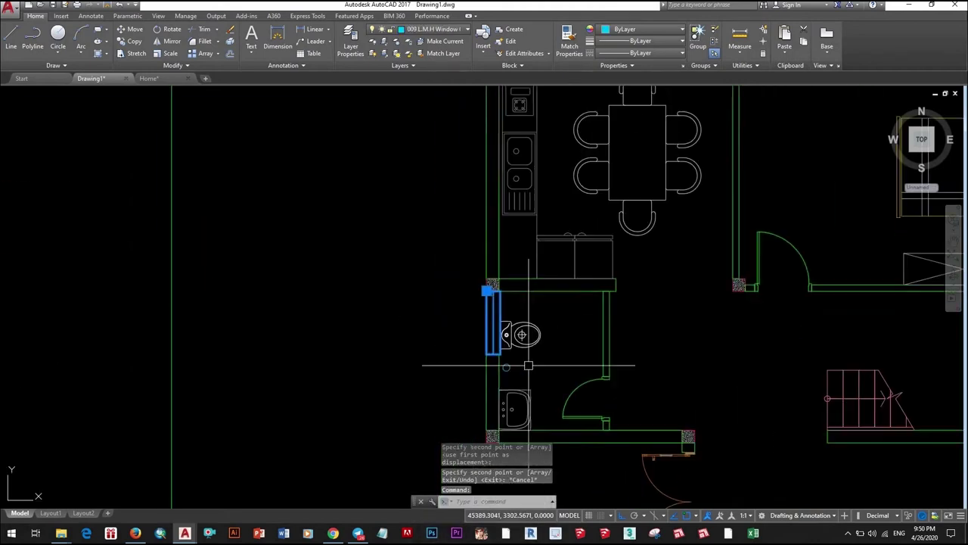
# - Move the new bathroom window 100 units along the wall
pyautogui.write('m')
pyautogui.press('Return')
pyautogui.click(552, 317)
pyautogui.write('100')
pyautogui.press('Return')
pyautogui.scroll(-3, 530, 303)
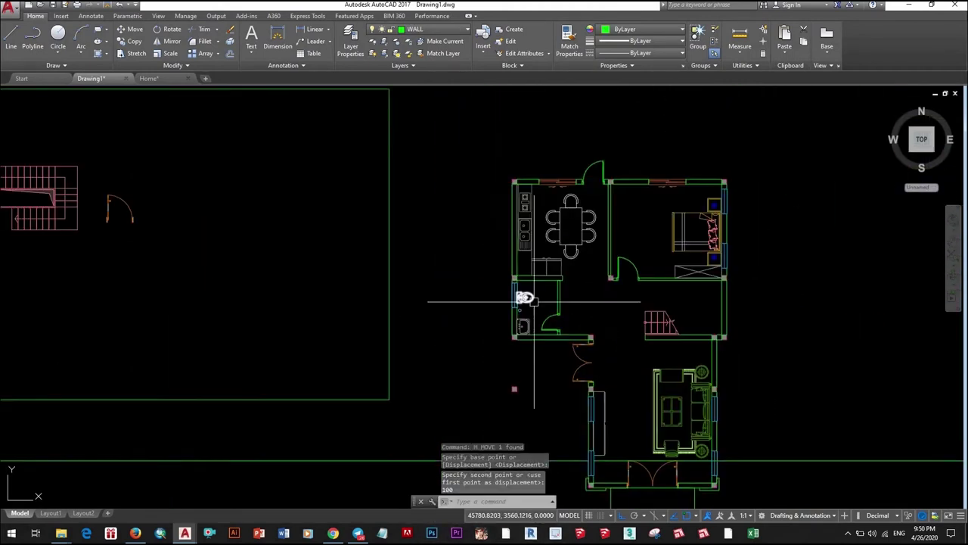
pyautogui.scroll(-3, 519, 296)
pyautogui.scroll(4, 426, 244)
pyautogui.scroll(2, 514, 365)
# - Put the porch rectangle below the entrance on the VIEW LINE layer
pyautogui.click(521, 375)
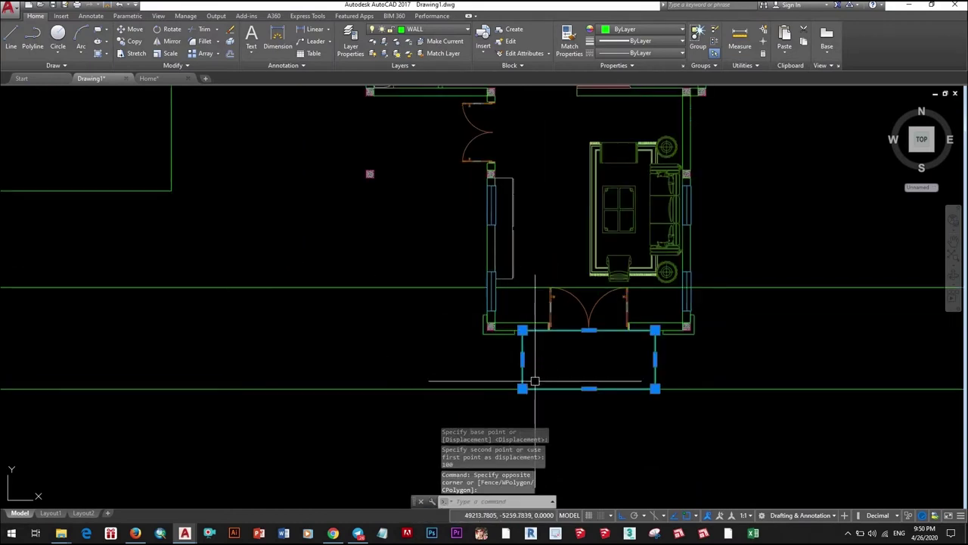
pyautogui.write('co')
pyautogui.press('Return')
pyautogui.press('Escape')
pyautogui.scroll(2, 448, 243)
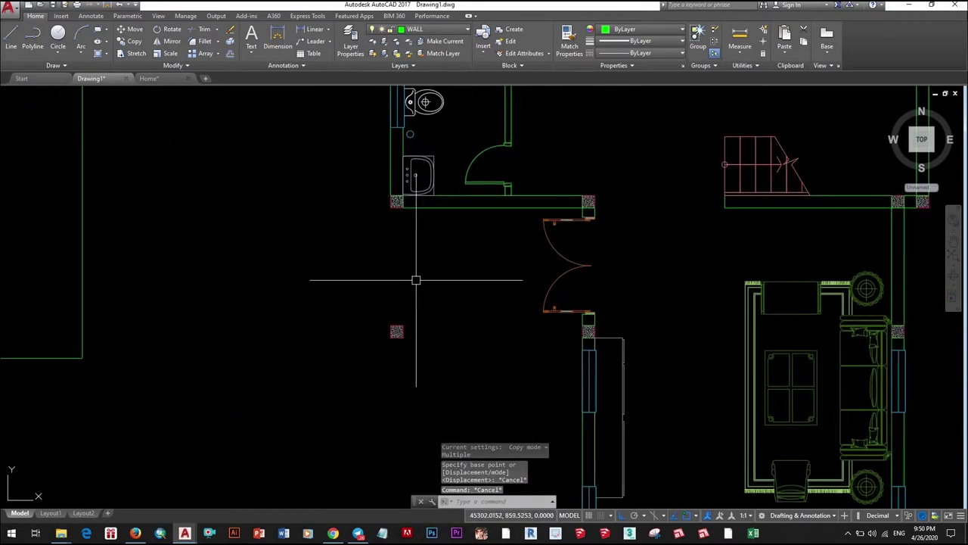
pyautogui.write('REC')
pyautogui.press('Return')
pyautogui.scroll(2, 390, 206)
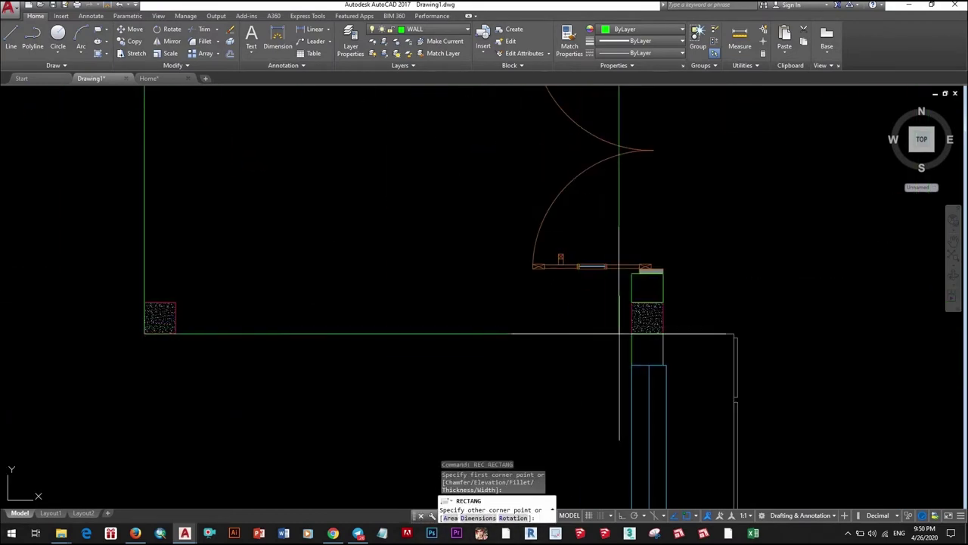
pyautogui.press('Escape')
pyautogui.scroll(-3, 631, 335)
pyautogui.scroll(-2, 499, 333)
pyautogui.scroll(3, 513, 321)
pyautogui.click(525, 340)
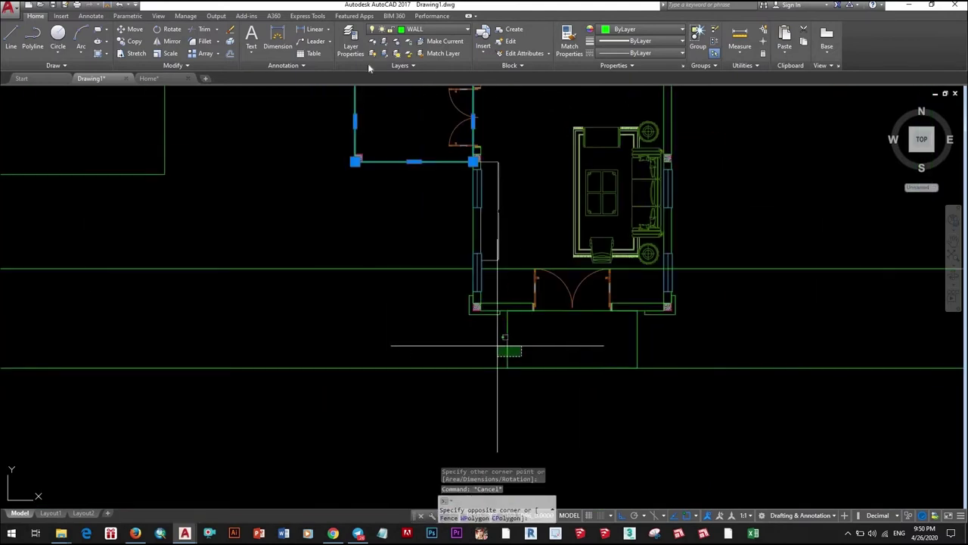
pyautogui.click(497, 352)
pyautogui.click(416, 29)
pyautogui.click(425, 285)
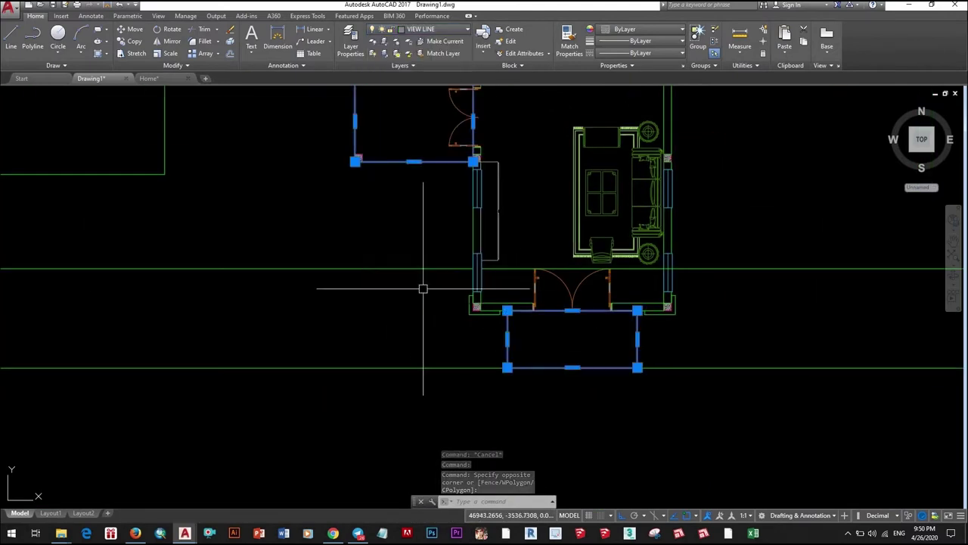
# - Clear the selection and save the drawing
pyautogui.press('Escape')
pyautogui.scroll(-2, 422, 285)
pyautogui.scroll(-1, 590, 281)
pyautogui.hotkey('ctrl', 's')
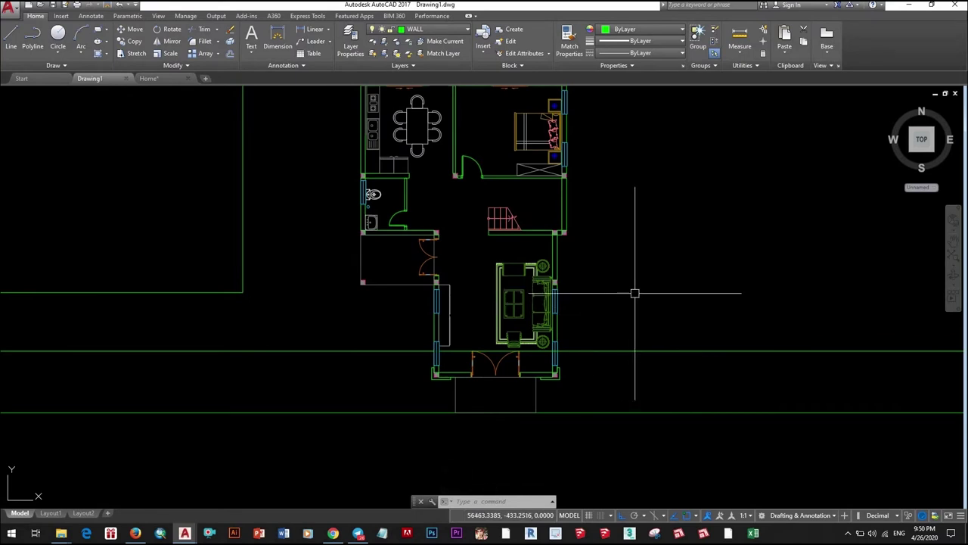
# - Outline the hatched corner column with a polyline of 200, 400 and 600 unit segments
pyautogui.scroll(6, 421, 285)
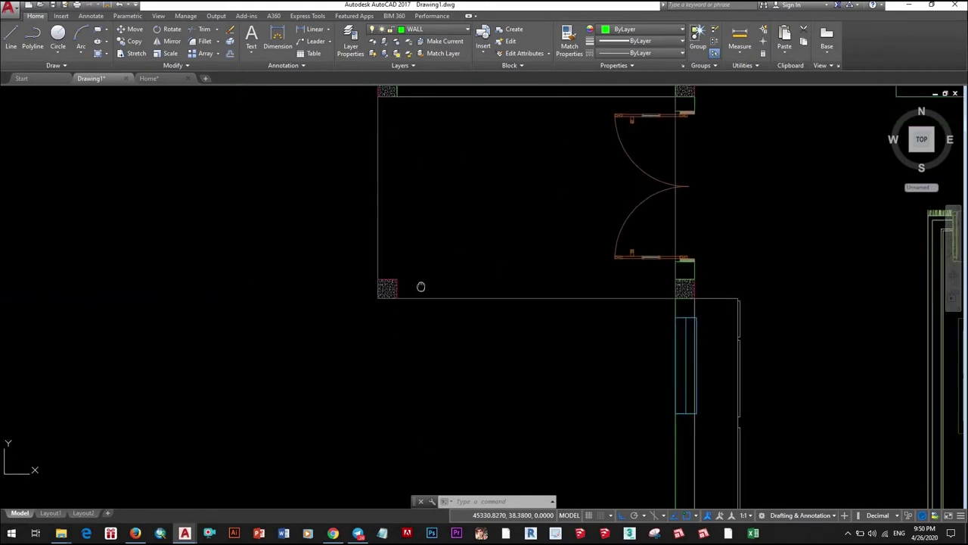
pyautogui.scroll(4, 454, 317)
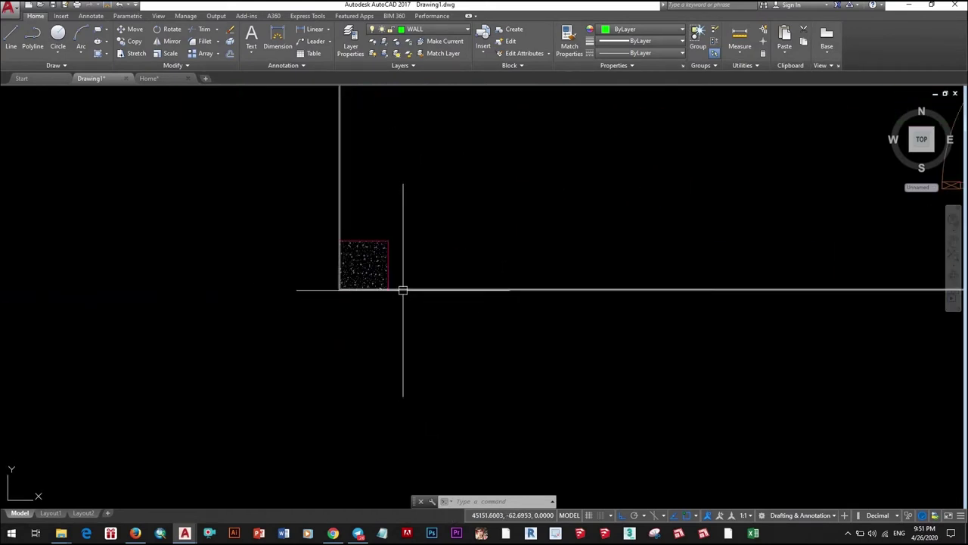
pyautogui.write('pl')
pyautogui.press('Return')
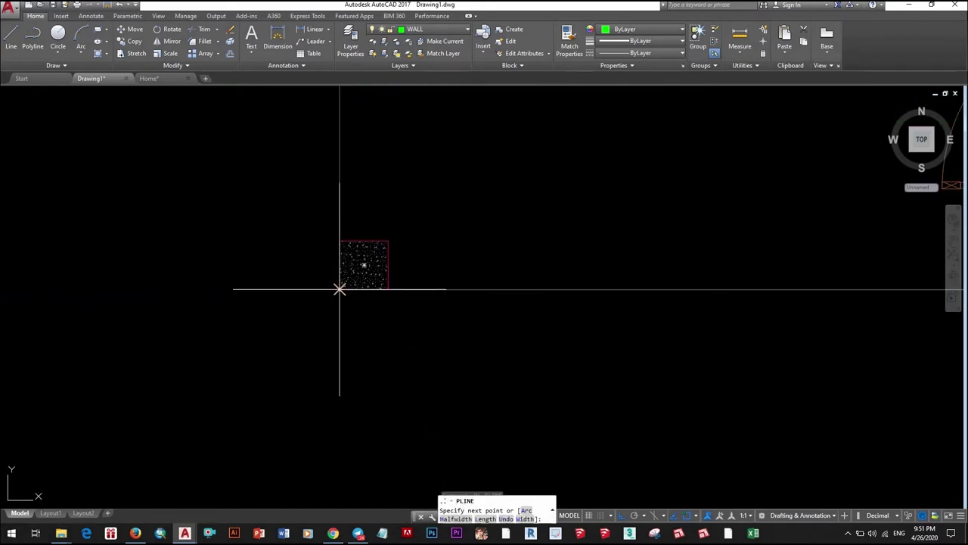
pyautogui.write('200')
pyautogui.press('Return')
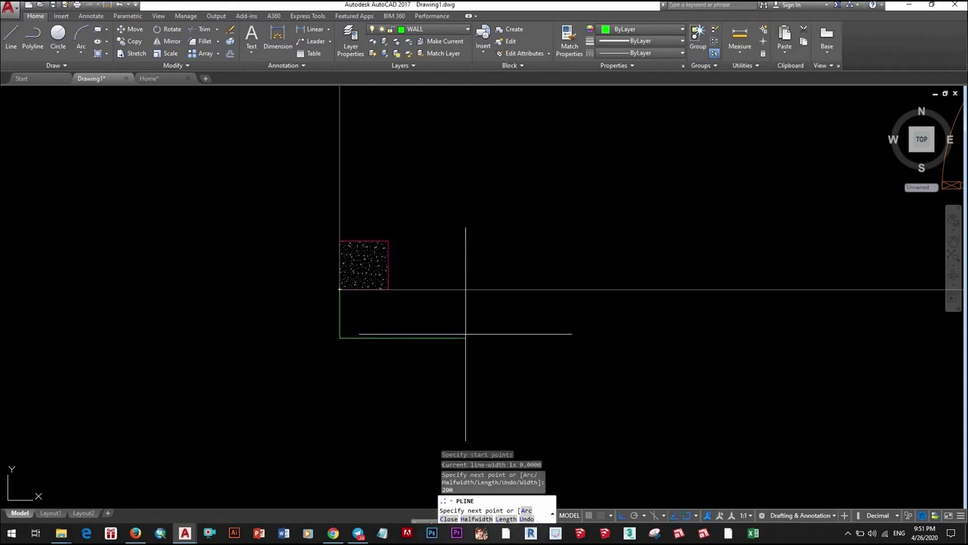
pyautogui.write('400')
pyautogui.press('Return')
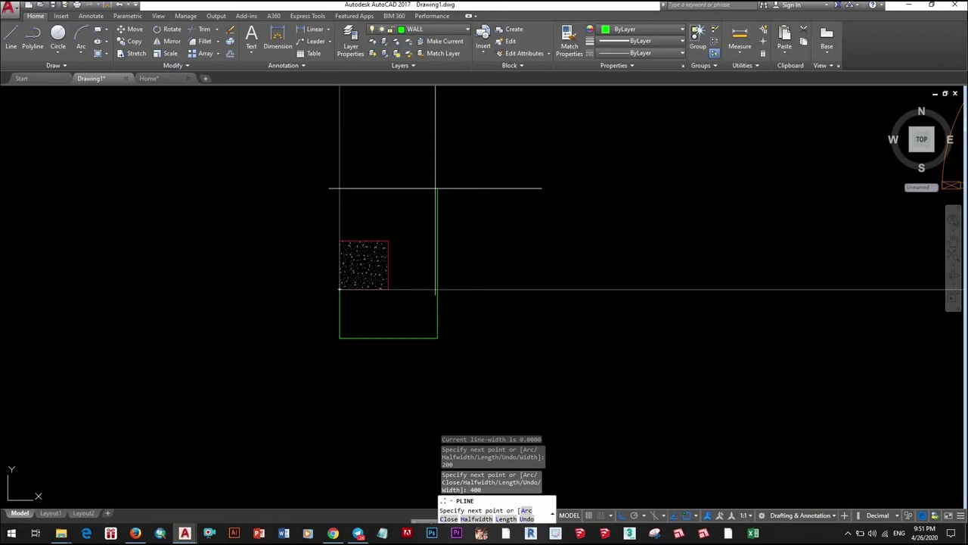
pyautogui.scroll(-5, 339, 192)
pyautogui.scroll(5, 432, 249)
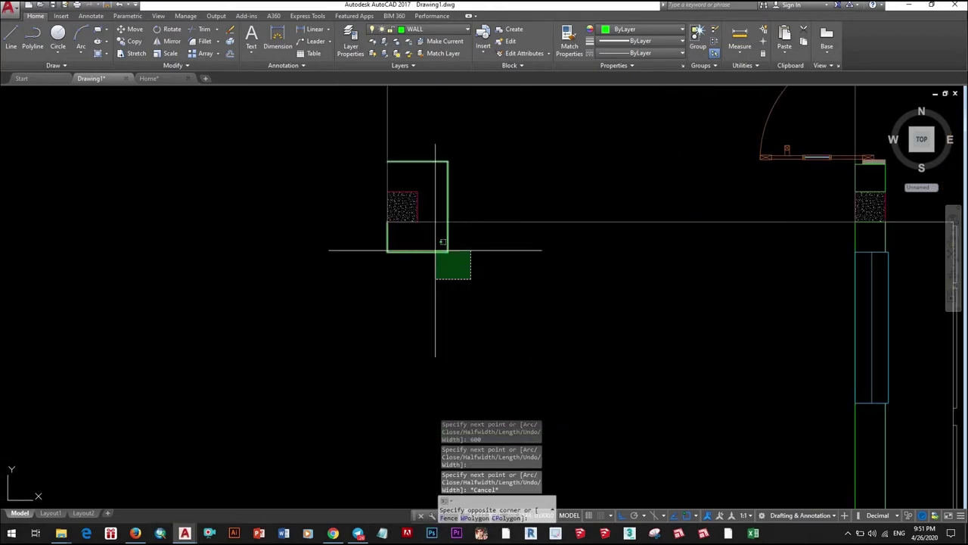
pyautogui.click(446, 249)
pyautogui.write('mi')
pyautogui.press('Return')
pyautogui.click(517, 261)
pyautogui.click(507, 214)
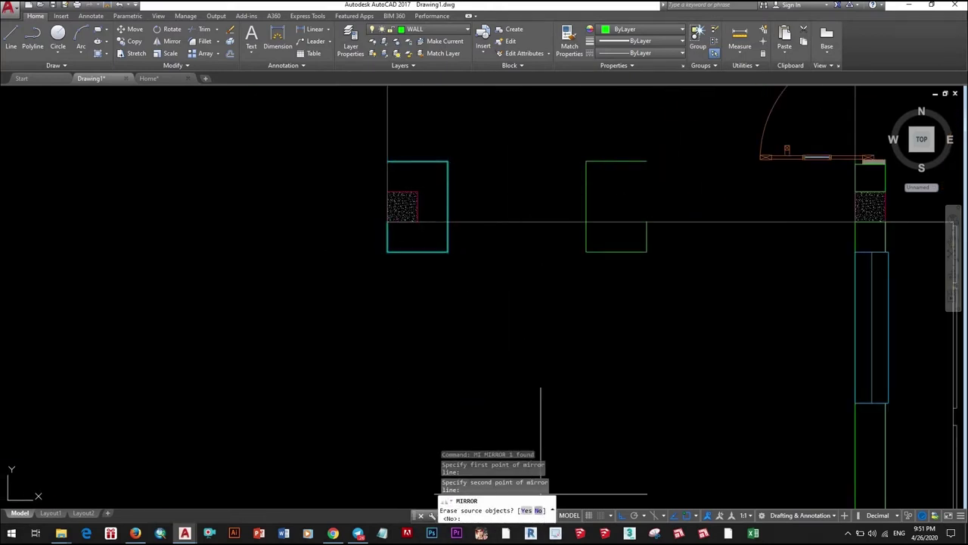
pyautogui.press('Return')
pyautogui.moveTo(540, 493); pyautogui.dragTo(496, 530, button='middle')
pyautogui.click(529, 186)
pyautogui.click(616, 298)
pyautogui.write('m')
pyautogui.press('Return')
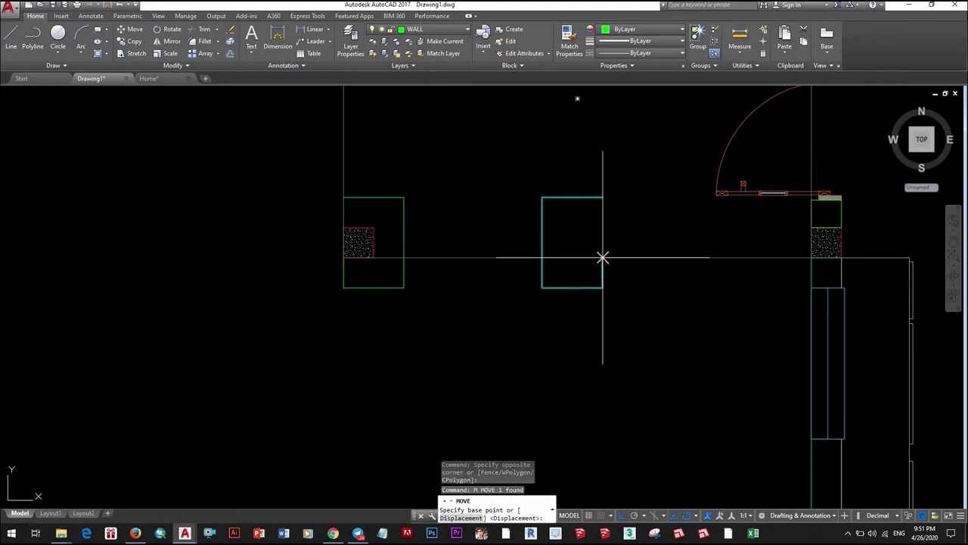
pyautogui.click(602, 258)
pyautogui.scroll(-5, 812, 253)
pyautogui.scroll(5, 588, 272)
pyautogui.press('Escape')
pyautogui.scroll(-3, 491, 291)
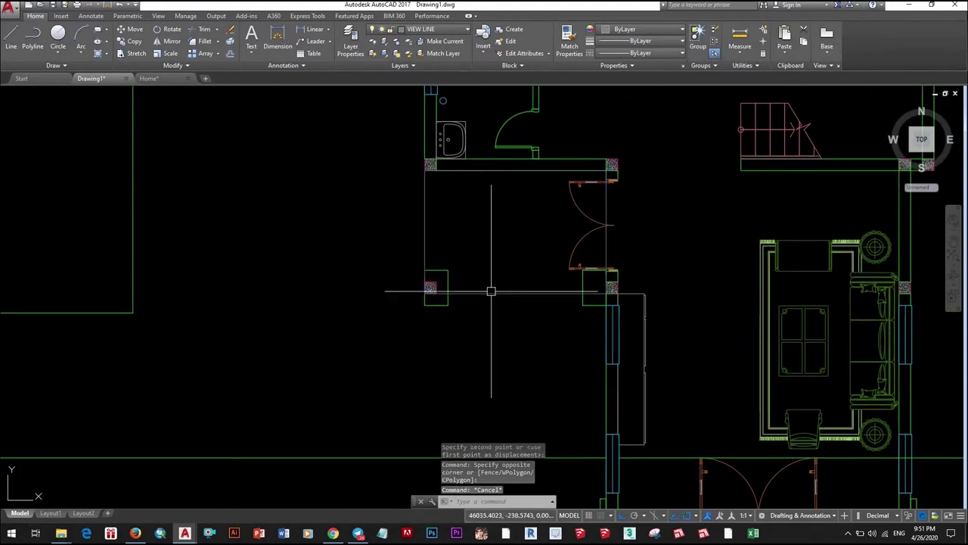
pyautogui.scroll(2, 491, 291)
pyautogui.scroll(4, 513, 313)
pyautogui.scroll(-2, 514, 313)
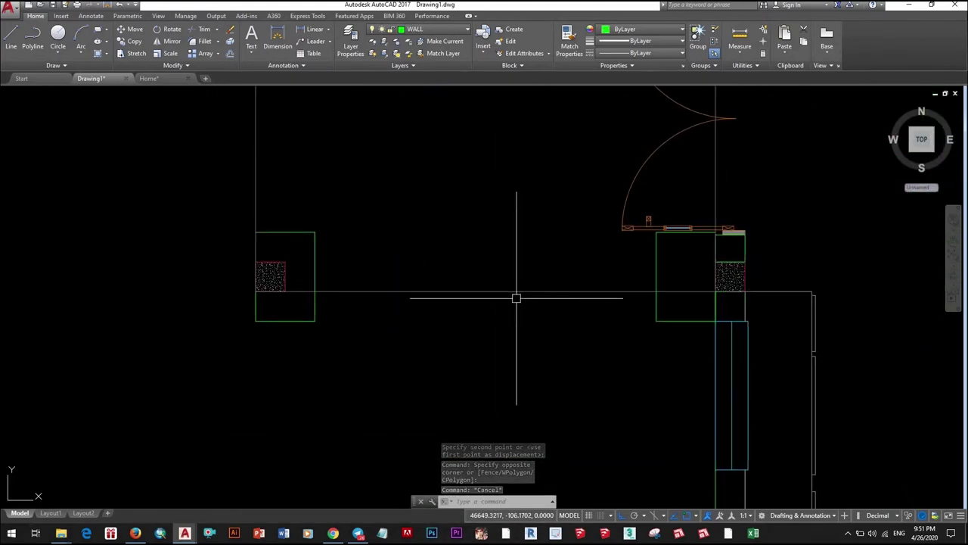
pyautogui.write('TR')
pyautogui.press('Return')
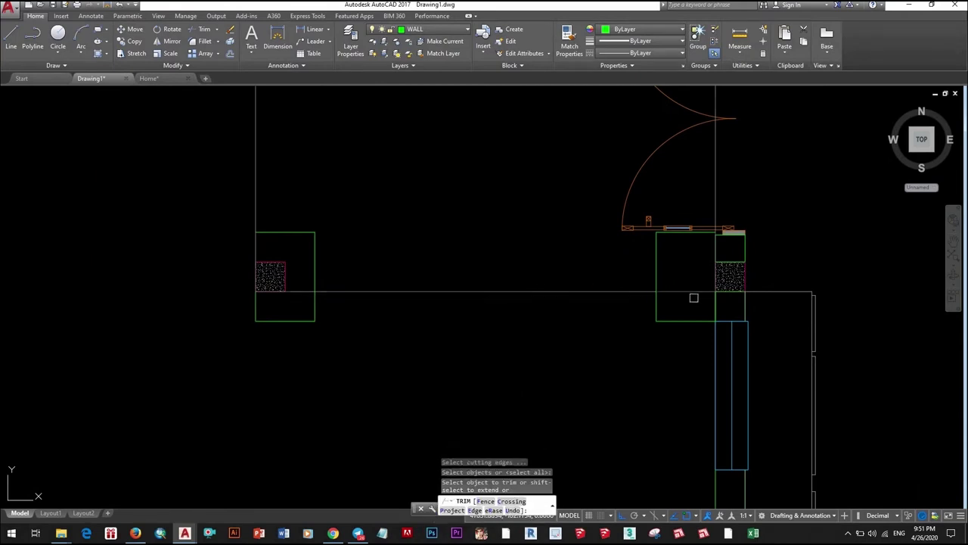
pyautogui.press('Return')
pyautogui.press('Escape')
pyautogui.click(378, 291)
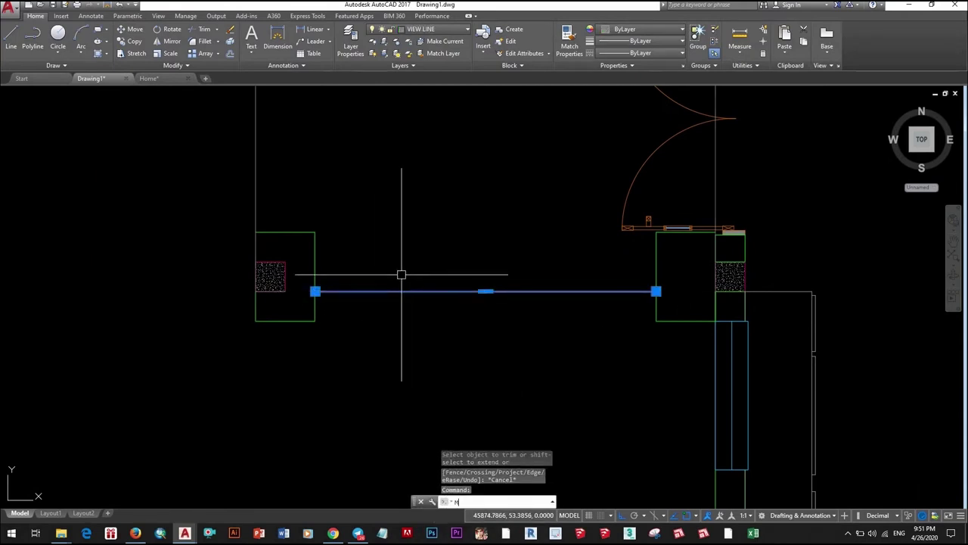
pyautogui.press('Escape')
pyautogui.click(426, 329)
pyautogui.click(414, 275)
pyautogui.write('co')
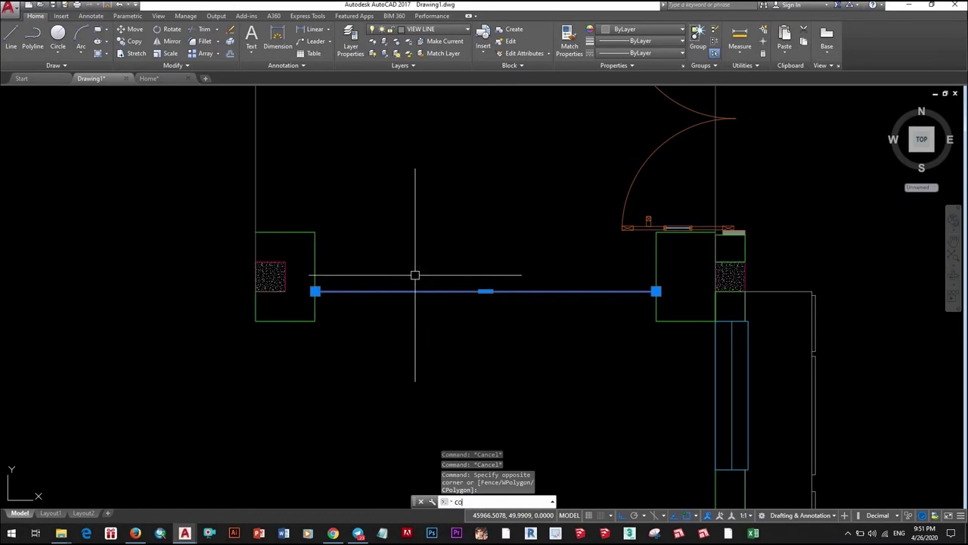
pyautogui.press('Return')
pyautogui.click(315, 291)
pyautogui.scroll(-5, 315, 227)
# - Review the entrance and doors, then quick-save the drawing
pyautogui.press('Escape')
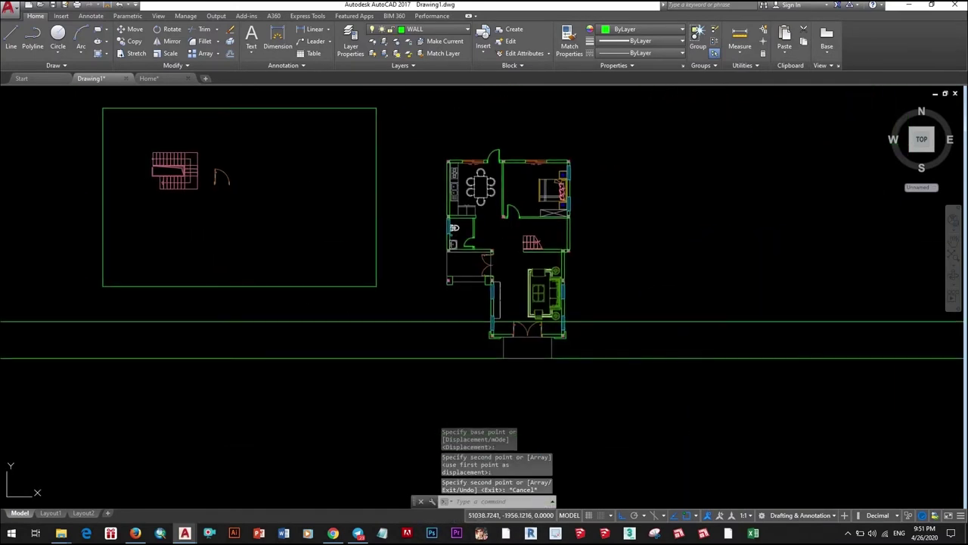
pyautogui.scroll(4, 551, 373)
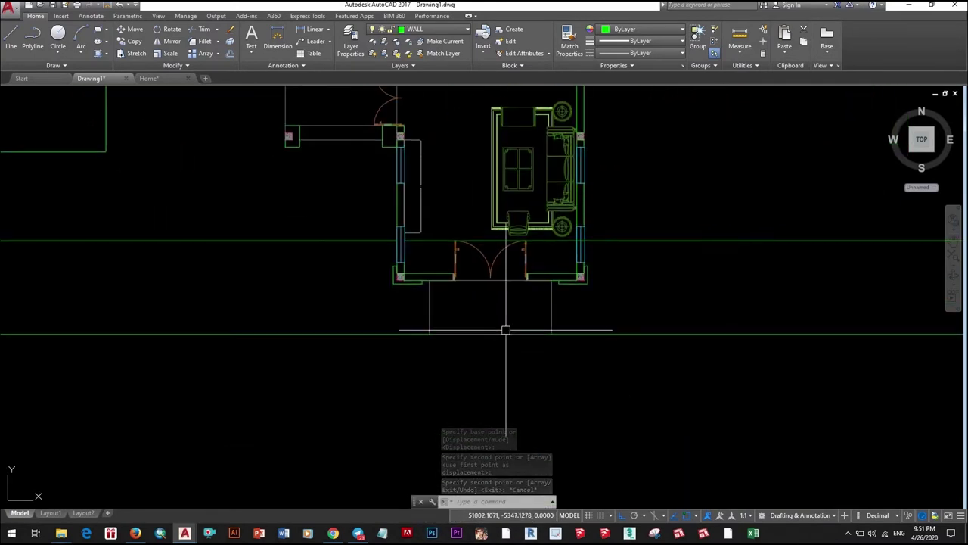
pyautogui.scroll(-5, 506, 330)
pyautogui.scroll(7, 504, 288)
pyautogui.scroll(-2, 465, 195)
pyautogui.moveTo(465, 195); pyautogui.dragTo(477, 259, button='middle')
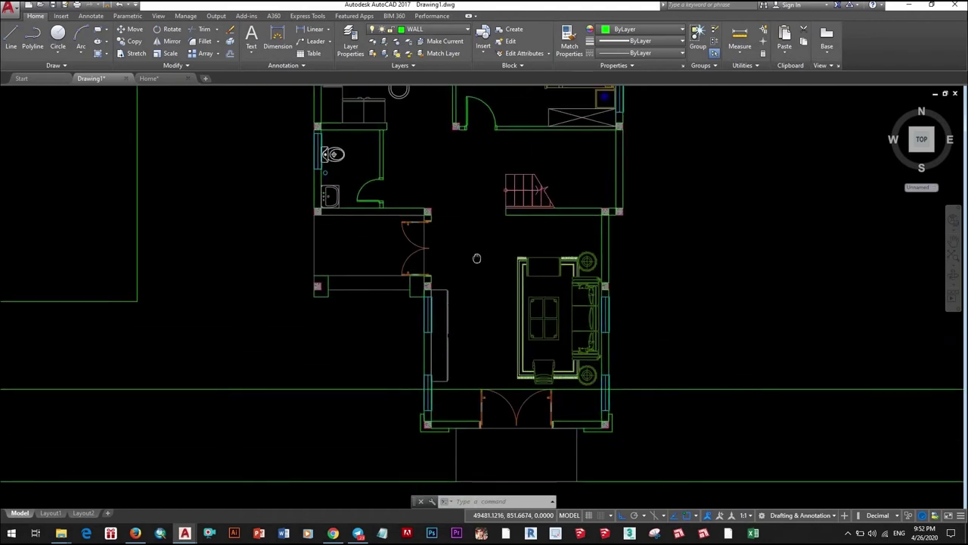
pyautogui.scroll(4, 477, 259)
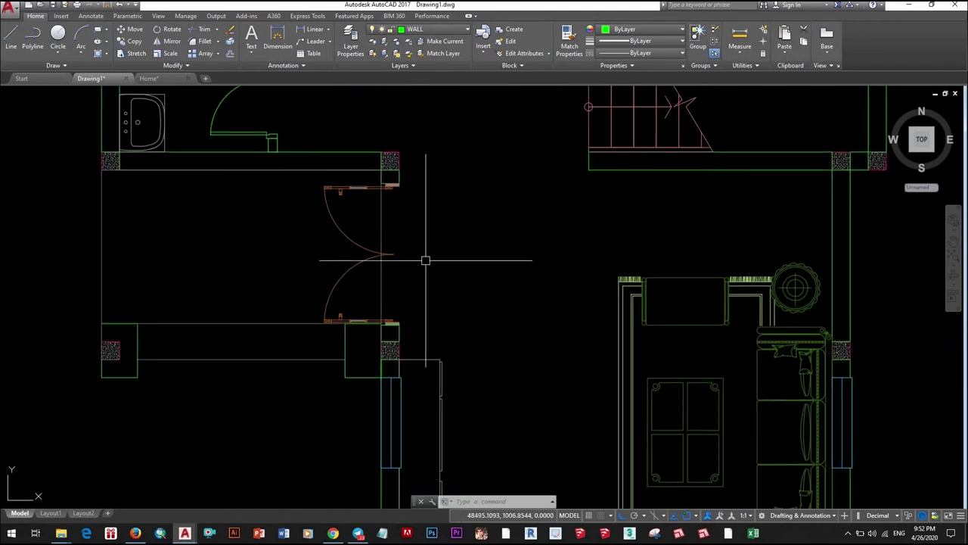
pyautogui.scroll(2, 426, 260)
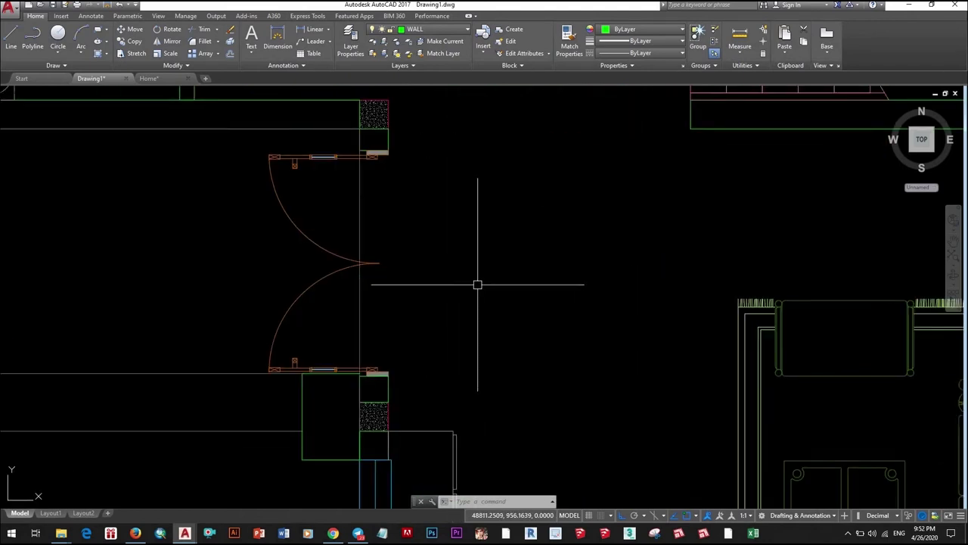
pyautogui.scroll(-2, 477, 284)
pyautogui.scroll(-3, 454, 264)
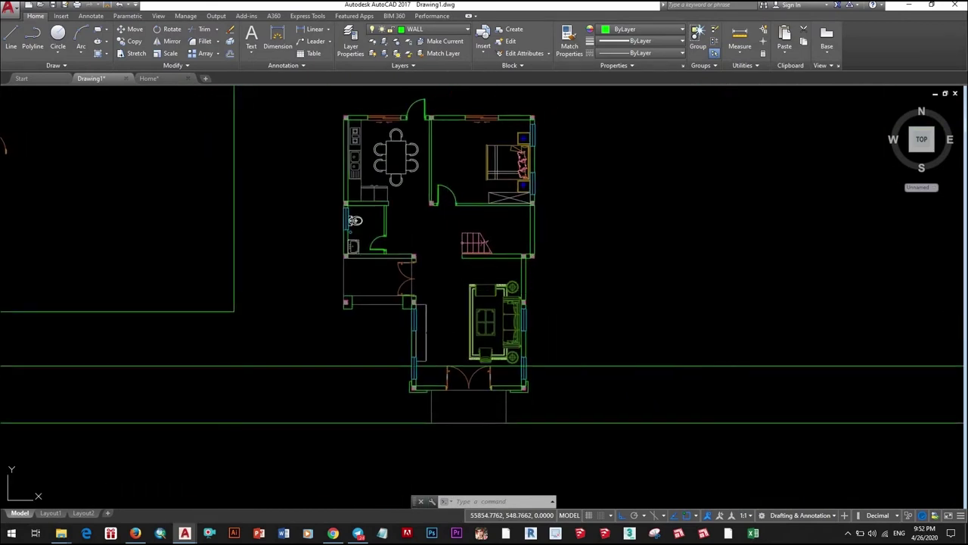
pyautogui.hotkey('ctrl', 's')
# - Pan and zoom to bring the whole plan and its top rooms back into view
pyautogui.scroll(-2, 513, 324)
pyautogui.scroll(2, 501, 277)
pyautogui.scroll(4, 443, 207)
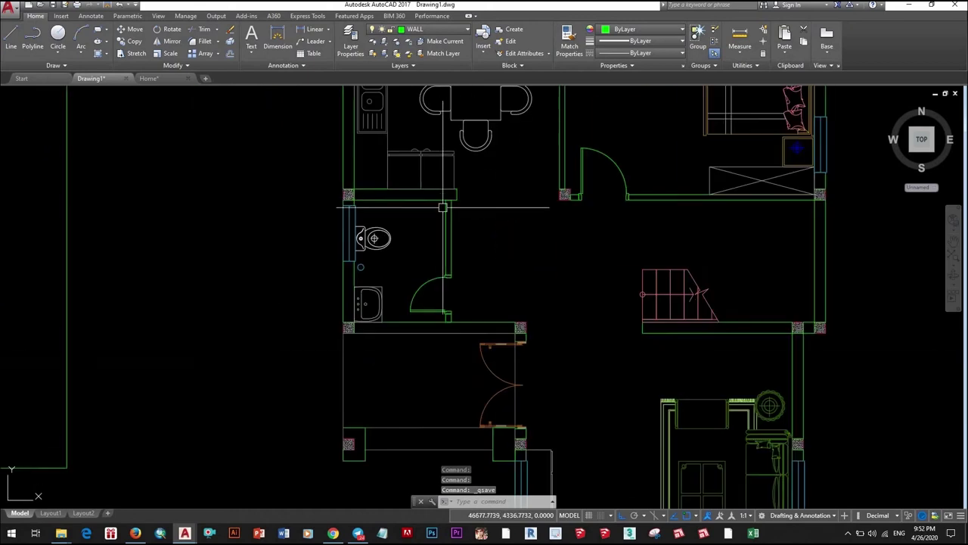
pyautogui.scroll(-2, 443, 207)
pyautogui.scroll(-1, 443, 207)
pyautogui.moveTo(458, 378); pyautogui.dragTo(459, 300, button='middle')
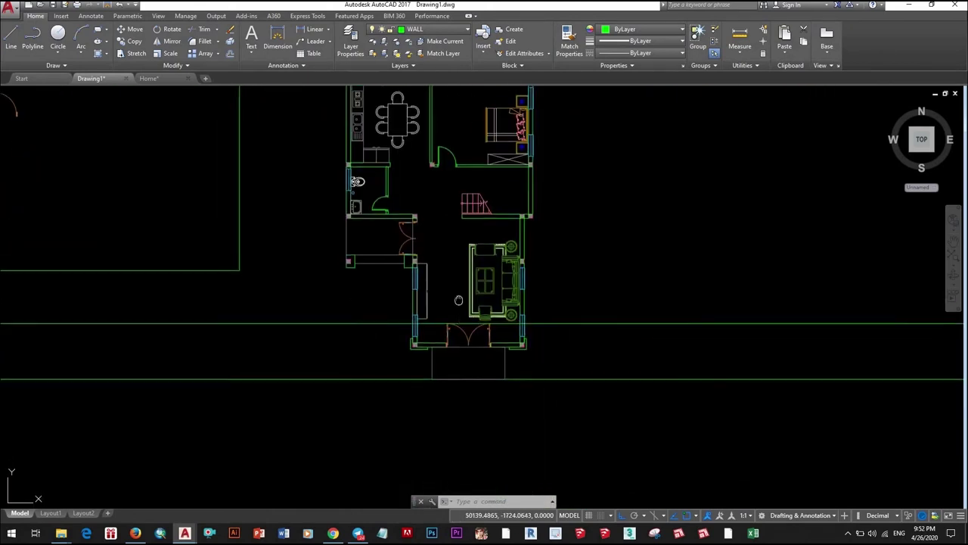
pyautogui.scroll(2, 468, 386)
pyautogui.scroll(-1, 484, 341)
pyautogui.scroll(-2, 484, 341)
pyautogui.scroll(2, 532, 309)
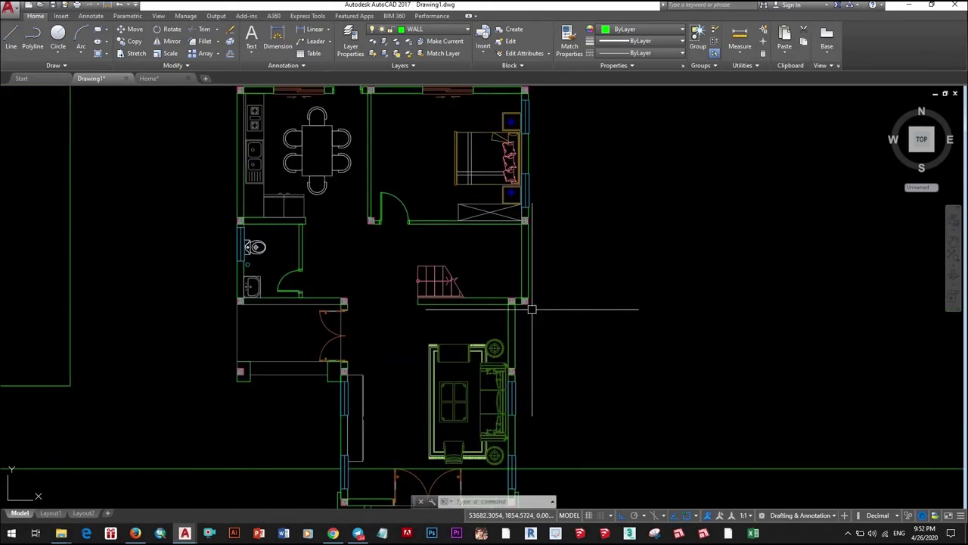
pyautogui.moveTo(532, 308); pyautogui.dragTo(530, 351, button='middle')
pyautogui.scroll(-2, 522, 348)
pyautogui.scroll(2, 490, 307)
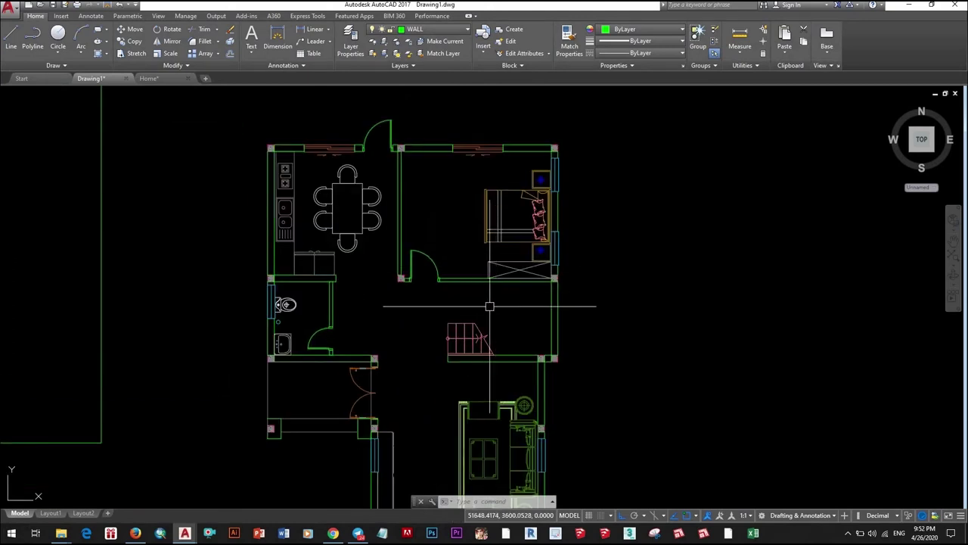
# - Window-select the entire furnished plan and copy it to a spot on the right
pyautogui.scroll(-3, 391, 241)
pyautogui.click(324, 162)
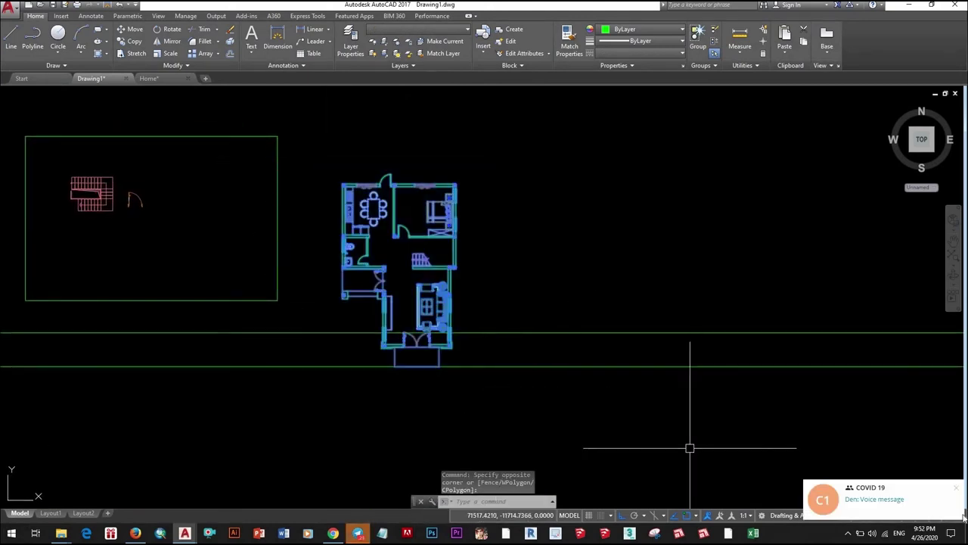
pyautogui.click(954, 491)
pyautogui.write('co')
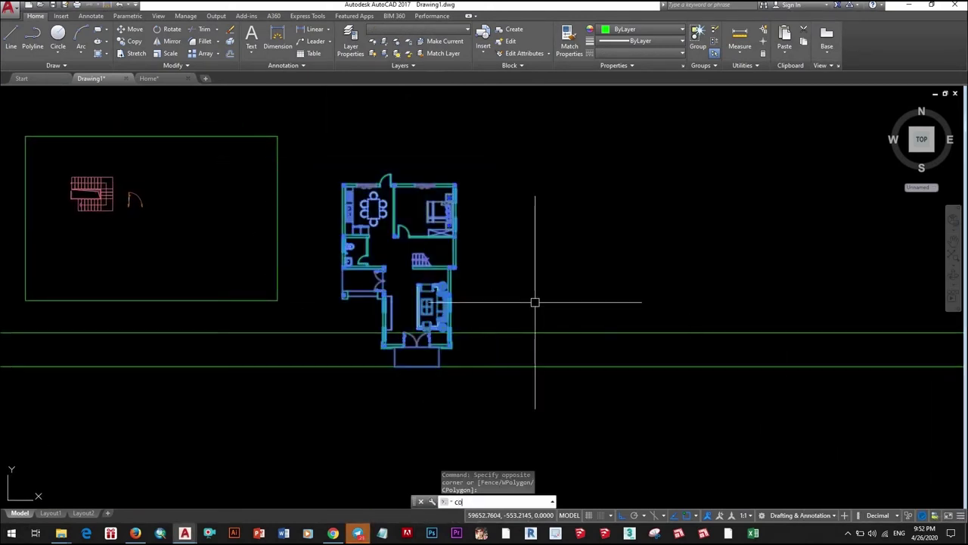
pyautogui.press('Return')
pyautogui.click(514, 272)
pyautogui.click(685, 277)
pyautogui.scroll(5, 530, 318)
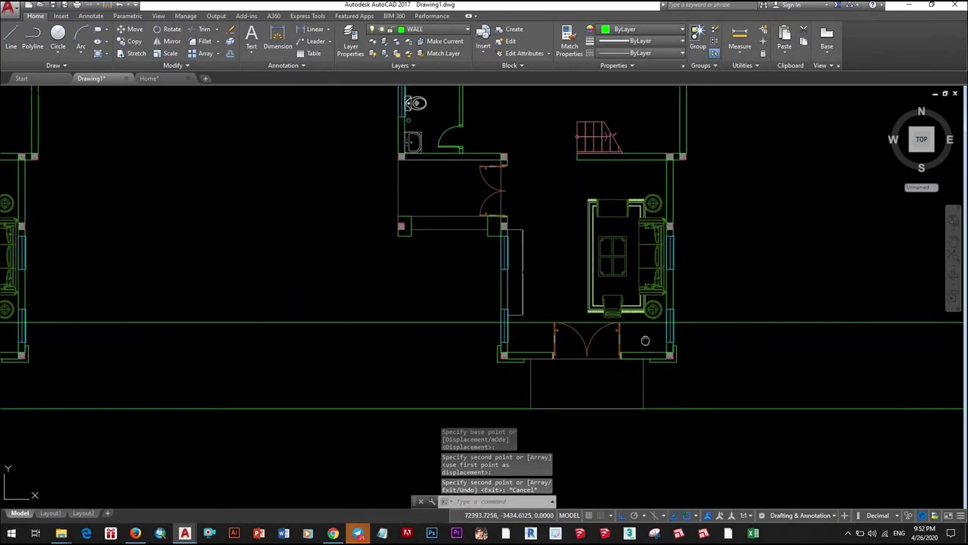
pyautogui.press('Escape')
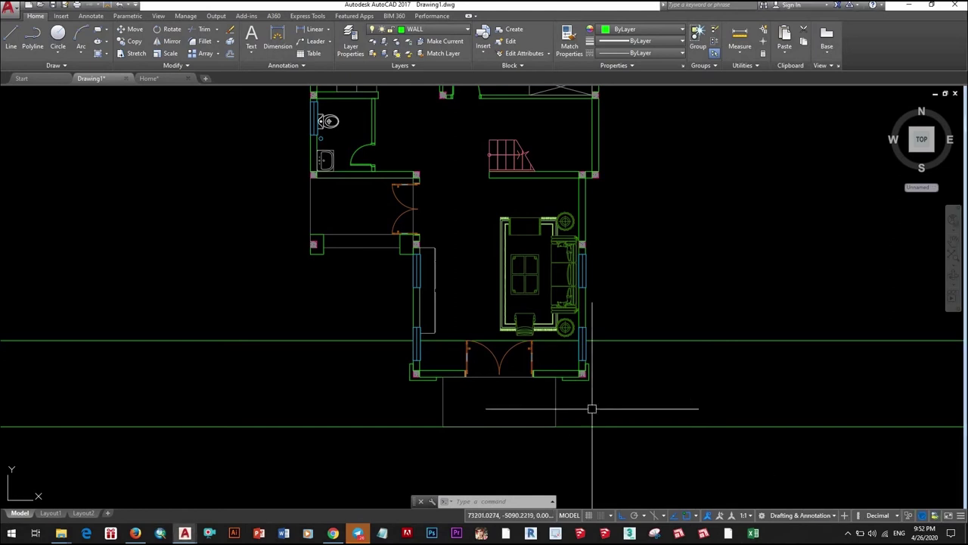
# - Erase the kitchen counters, dining table and chairs in the copied plan's top-left room
pyautogui.moveTo(583, 411); pyautogui.dragTo(589, 447, button='middle')
pyautogui.scroll(-3, 461, 217)
pyautogui.scroll(4, 461, 216)
pyautogui.scroll(-2, 487, 234)
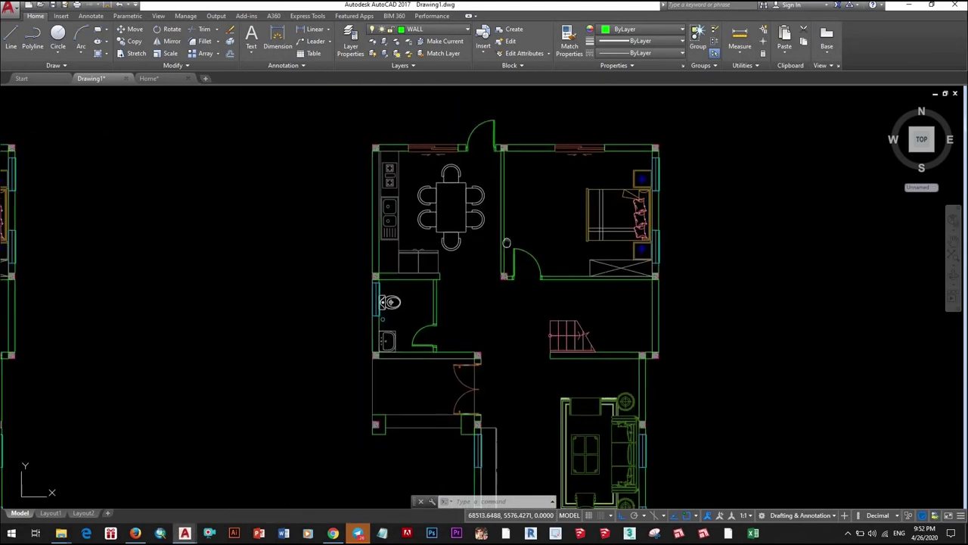
pyautogui.click(477, 256)
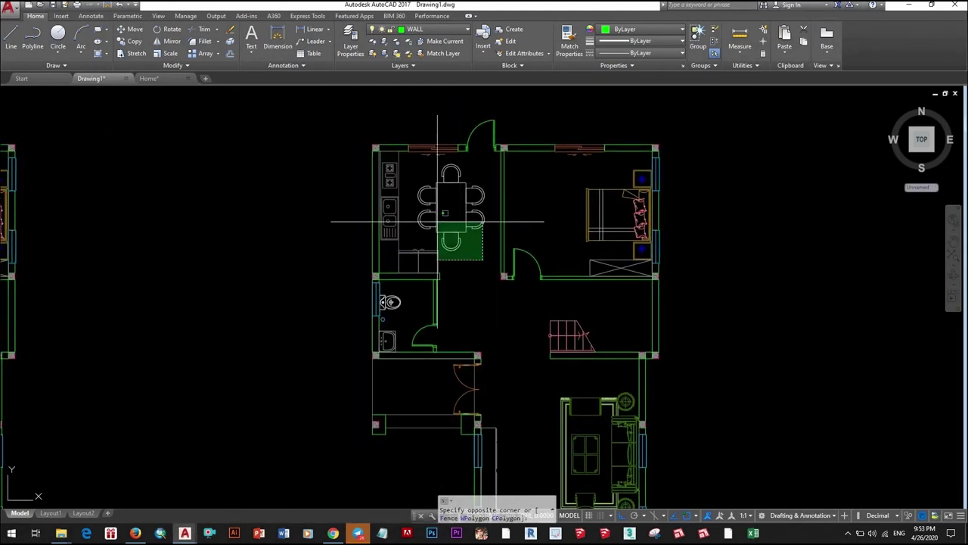
pyautogui.write('E')
pyautogui.scroll(2, 438, 182)
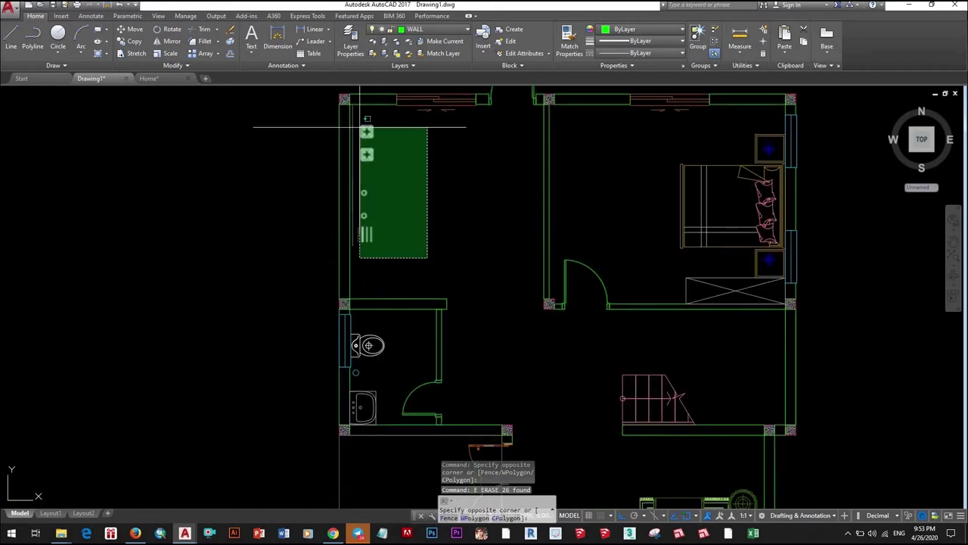
pyautogui.scroll(5, 311, 99)
pyautogui.scroll(-5, 310, 98)
pyautogui.click(409, 371)
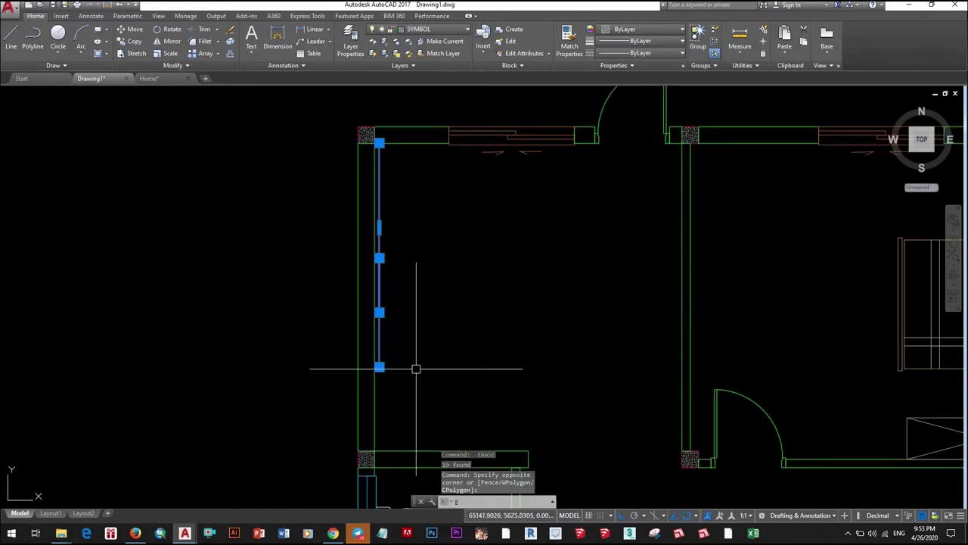
pyautogui.write('e')
pyautogui.press('Return')
# - Select the X-marked wardrobe in the copied plan's bedroom
pyautogui.scroll(-1, 435, 330)
pyautogui.scroll(-2, 530, 303)
pyautogui.scroll(4, 648, 372)
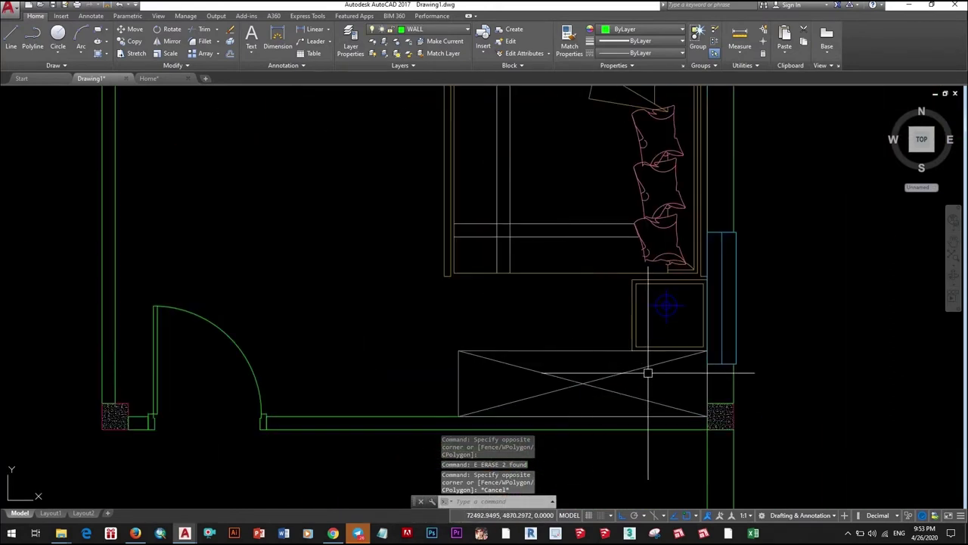
pyautogui.click(649, 372)
pyautogui.scroll(-3, 616, 249)
# - Add the door, then mirror the bedroom furniture across the dividing wall, keeping originals
pyautogui.scroll(1, 505, 201)
pyautogui.click(442, 342)
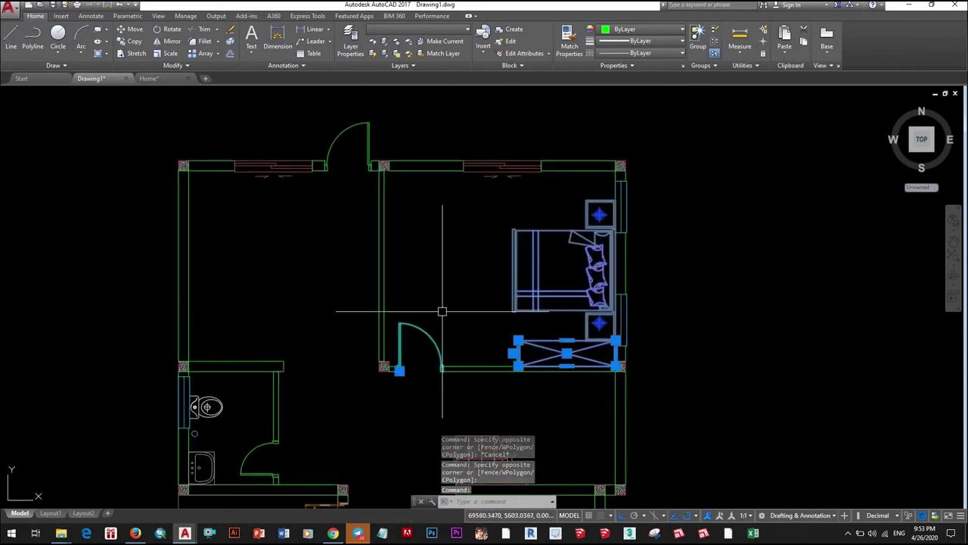
pyautogui.write('MI')
pyautogui.press('Return')
pyautogui.scroll(5, 416, 340)
pyautogui.scroll(-3, 410, 350)
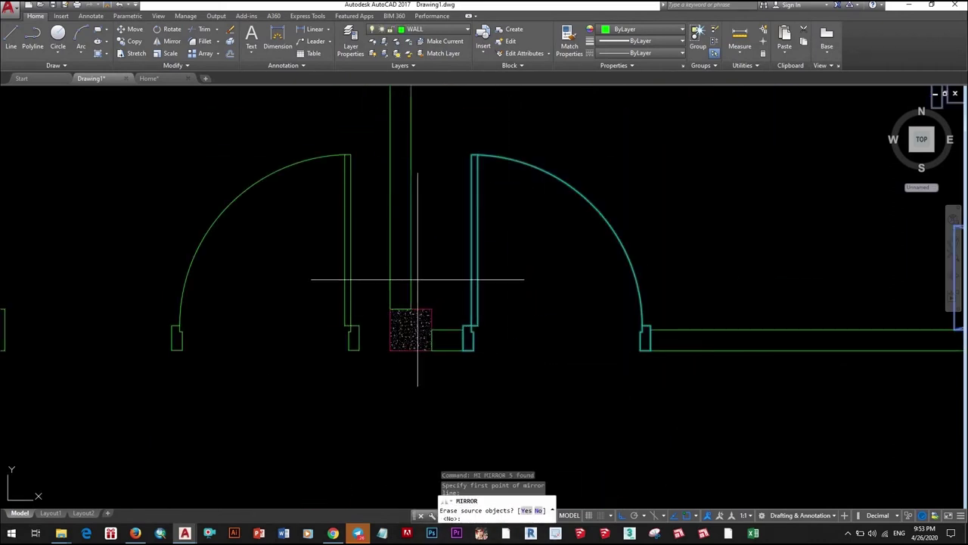
pyautogui.click(408, 318)
pyautogui.press('Return')
pyautogui.scroll(-3, 525, 485)
pyautogui.moveTo(525, 484)
pyautogui.mouseDown(button='middle')
pyautogui.moveTo(509, 295)
pyautogui.moveTo(544, 312)
pyautogui.mouseUp(button='middle')
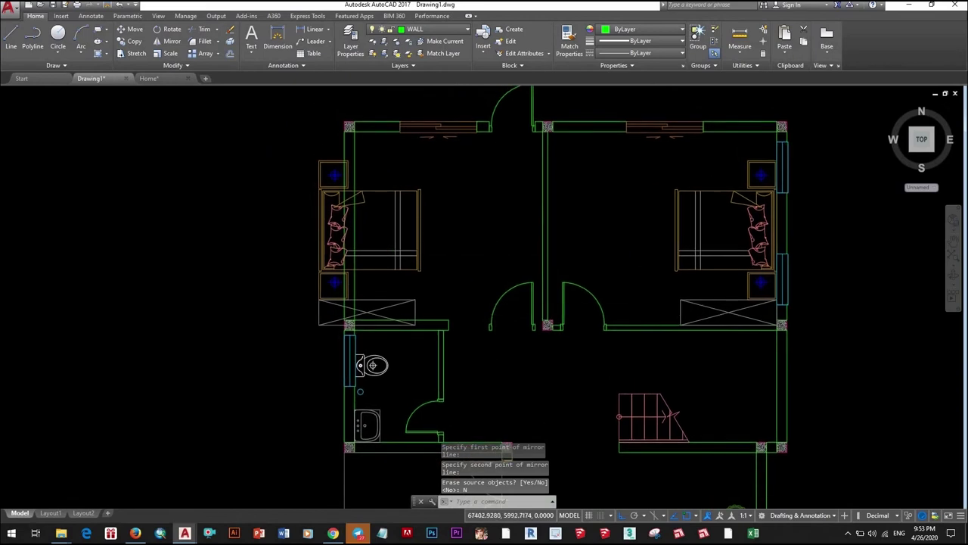
pyautogui.scroll(-2, 473, 257)
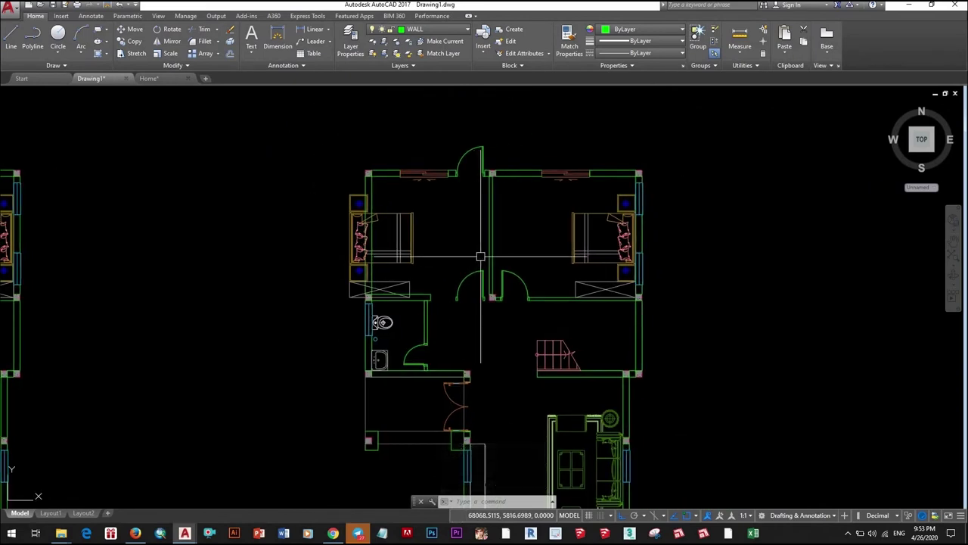
# - Select the central dividing wall and the left bedroom's bed group
pyautogui.scroll(5, 480, 257)
pyautogui.click(438, 265)
pyautogui.click(421, 255)
pyautogui.scroll(-5, 421, 255)
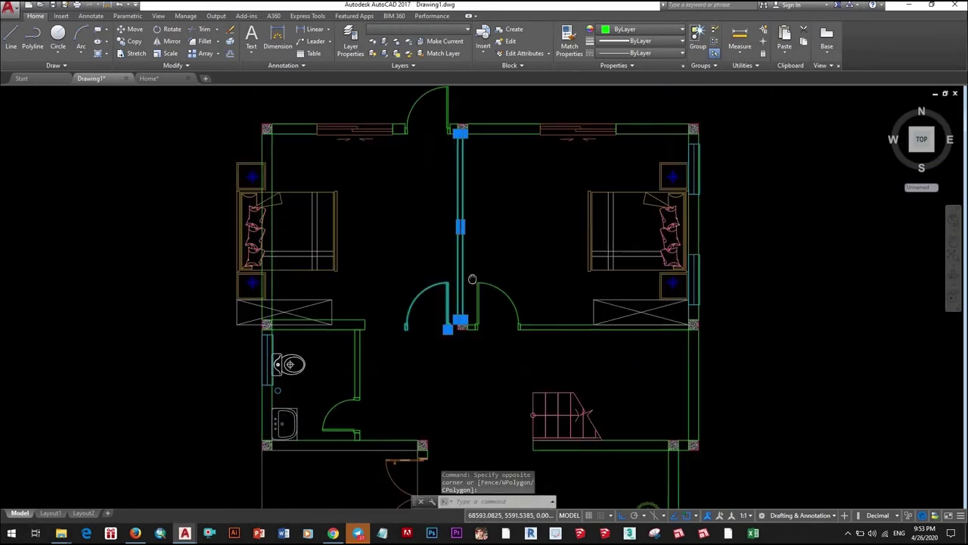
pyautogui.click(385, 205)
pyautogui.scroll(2, 395, 281)
pyautogui.click(414, 322)
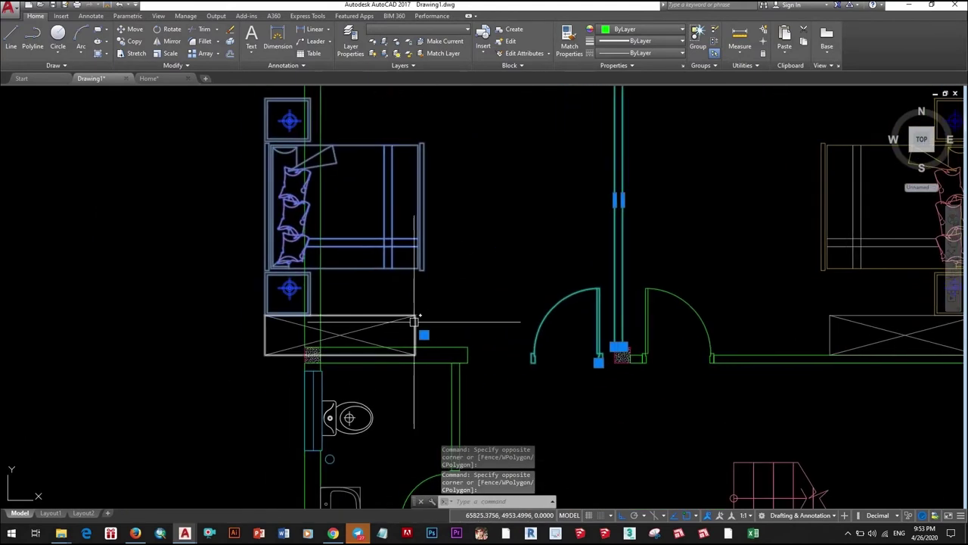
pyautogui.click(381, 293)
# - Move the bed objects and the wardrobe's diagonal line to the wall corner
pyautogui.write('m')
pyautogui.press('Return')
pyautogui.scroll(4, 291, 366)
pyautogui.scroll(2, 295, 356)
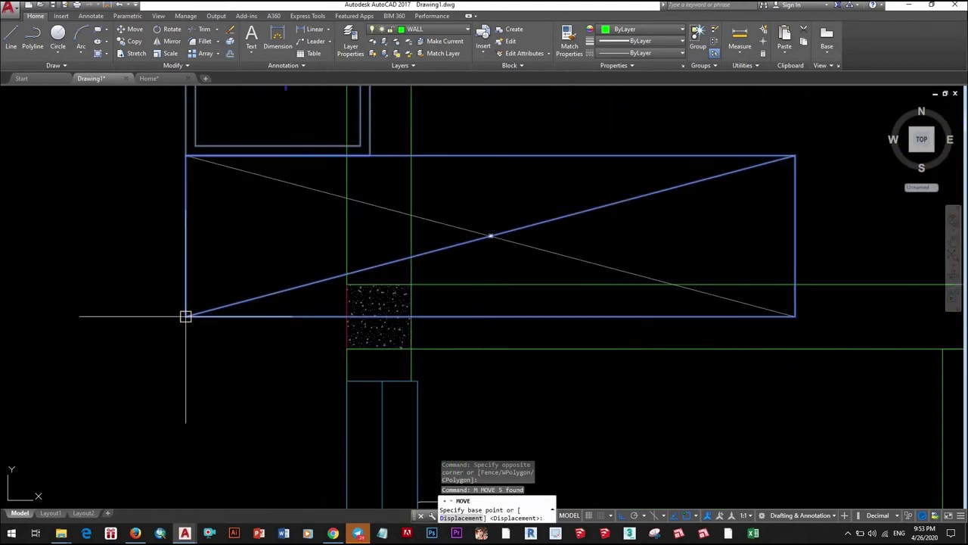
pyautogui.click(186, 316)
pyautogui.scroll(-5, 416, 277)
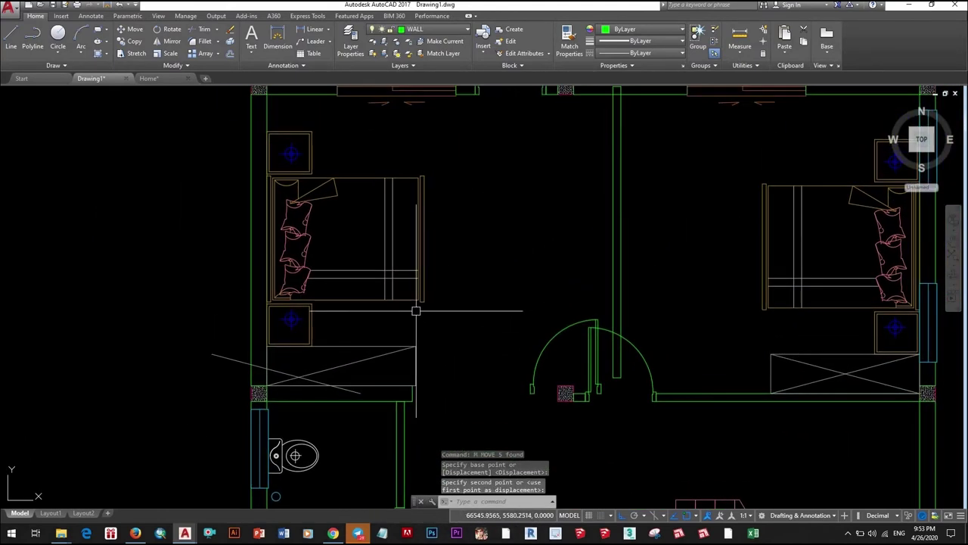
pyautogui.click(329, 343)
pyautogui.press('Return')
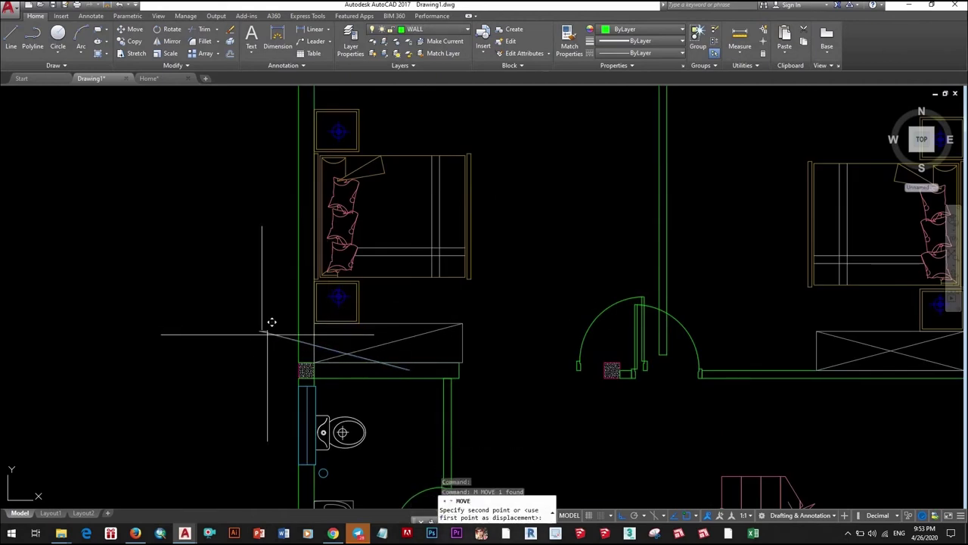
pyautogui.scroll(5, 173, 295)
pyautogui.scroll(-6, 184, 309)
pyautogui.scroll(5, 510, 343)
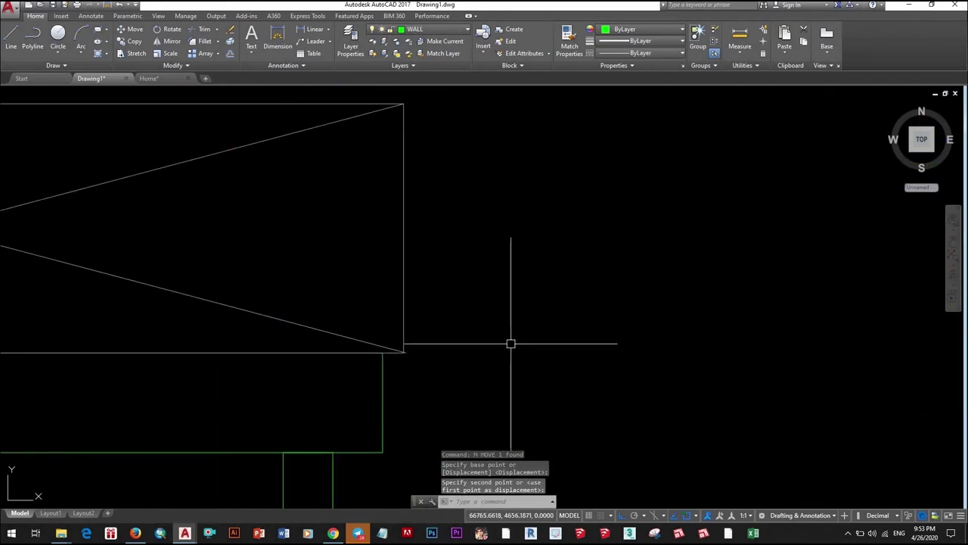
pyautogui.click(432, 340)
# - Move the door 150 units over
pyautogui.write('m')
pyautogui.press('Return')
pyautogui.click(419, 338)
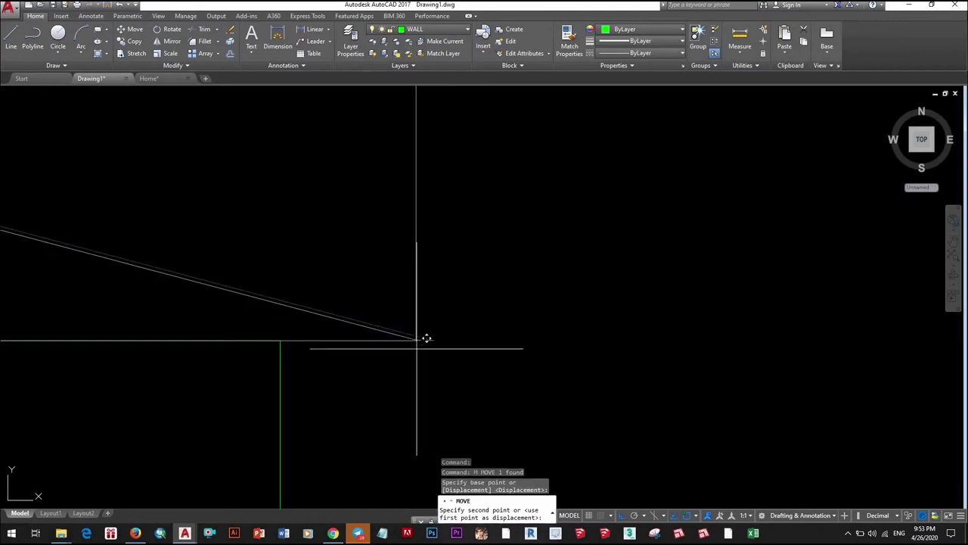
pyautogui.scroll(-6, 417, 340)
pyautogui.scroll(1, 497, 254)
pyautogui.scroll(1, 477, 255)
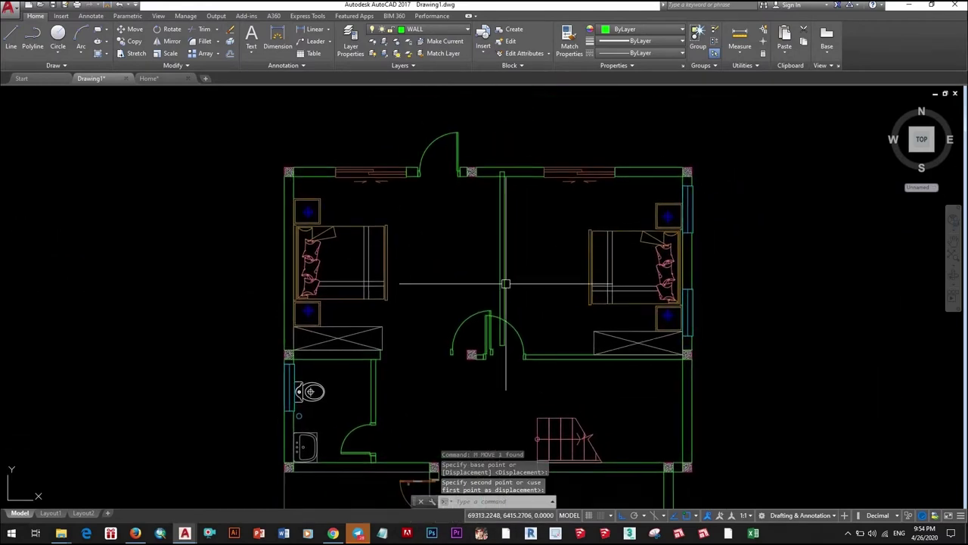
pyautogui.scroll(4, 504, 283)
pyautogui.scroll(-2, 515, 324)
pyautogui.scroll(7, 510, 324)
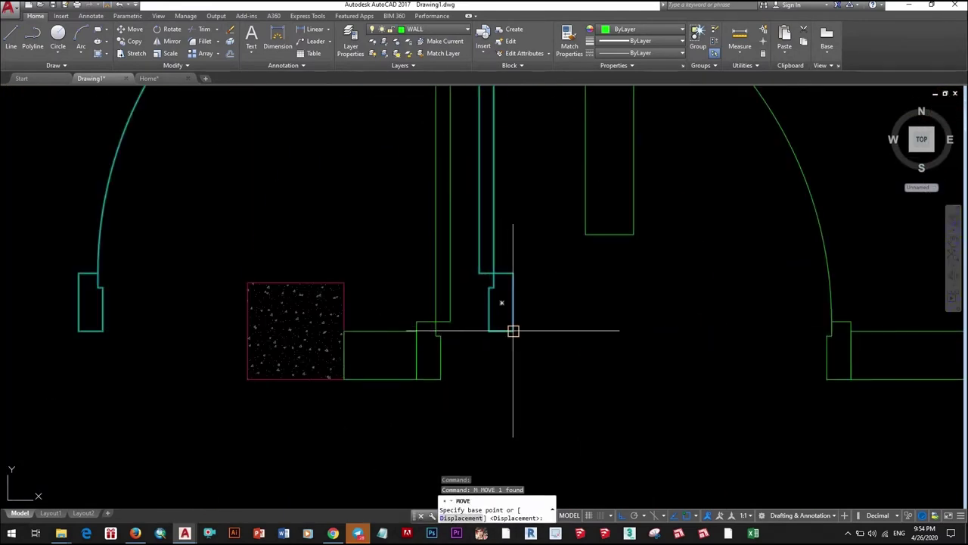
pyautogui.scroll(-6, 522, 339)
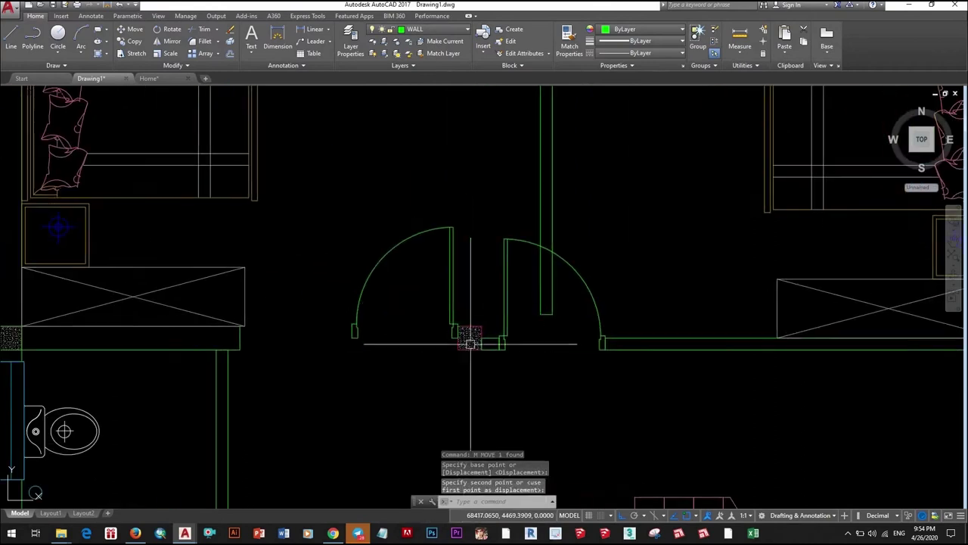
pyautogui.press('Return')
pyautogui.click(462, 294)
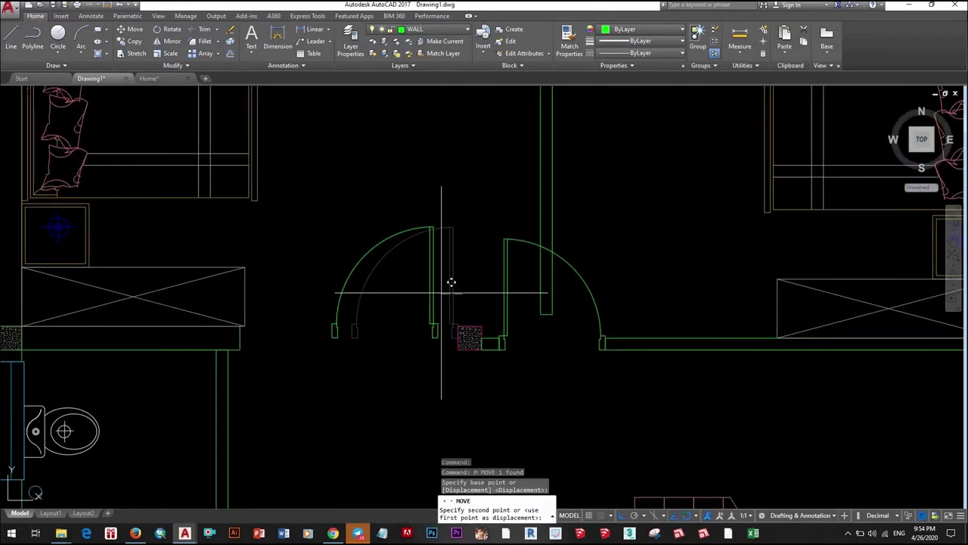
pyautogui.write('150')
pyautogui.press('Return')
# - Move the wall lines beside the door to follow it
pyautogui.scroll(-1, 444, 302)
pyautogui.scroll(1, 491, 287)
pyautogui.click(565, 242)
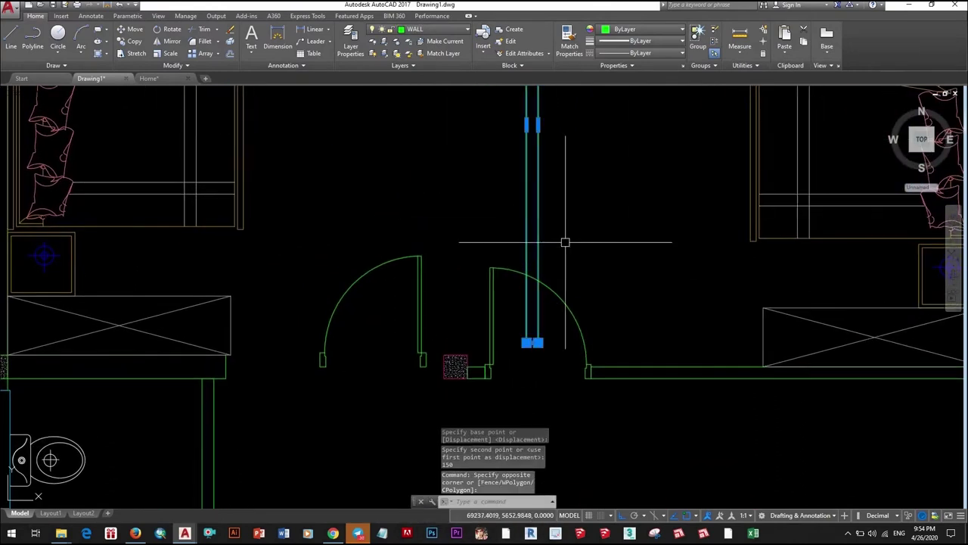
pyautogui.write('m')
pyautogui.press('Return')
pyautogui.scroll(4, 565, 291)
pyautogui.click(533, 331)
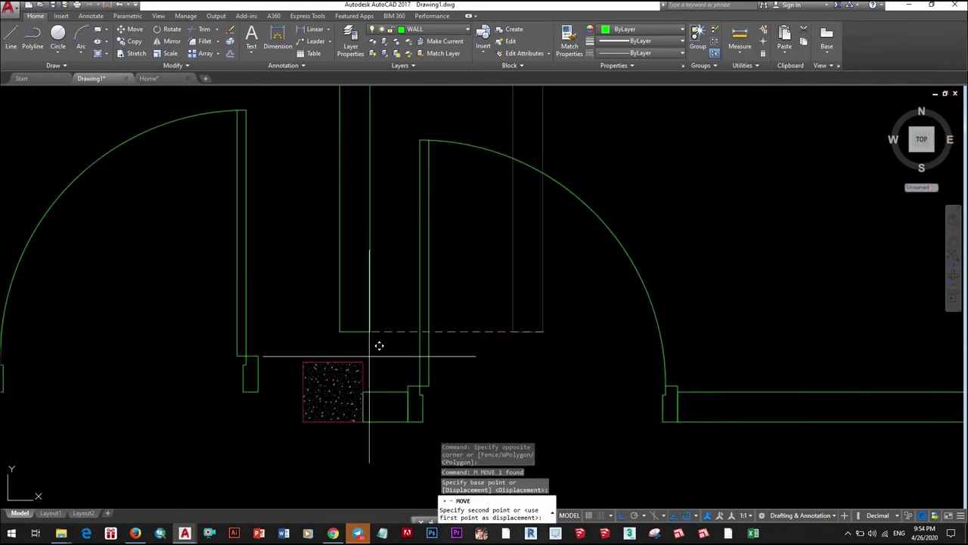
pyautogui.scroll(-2, 411, 335)
pyautogui.scroll(2, 463, 334)
# - Copy the small wall-end rectangle to the left of the door
pyautogui.click(463, 334)
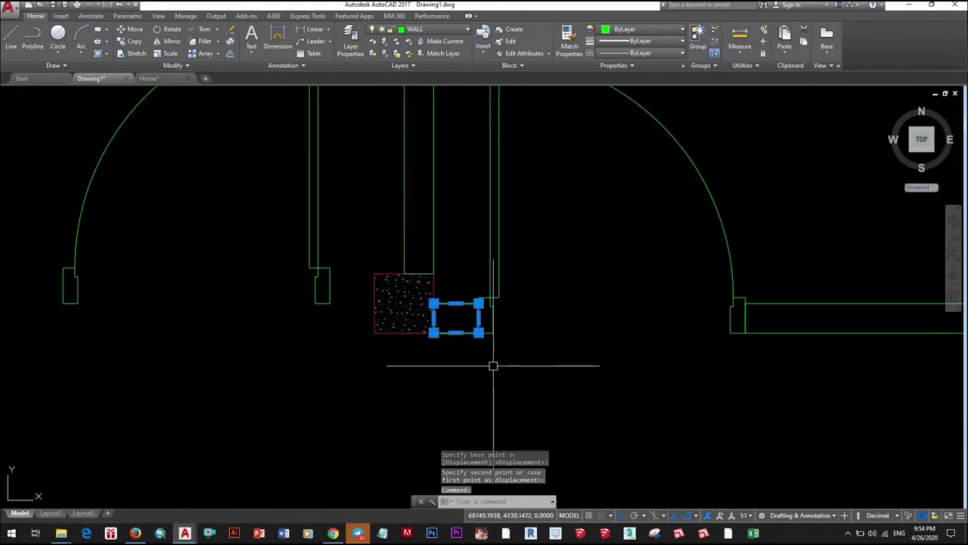
pyautogui.write('co')
pyautogui.press('Return')
pyautogui.click(478, 333)
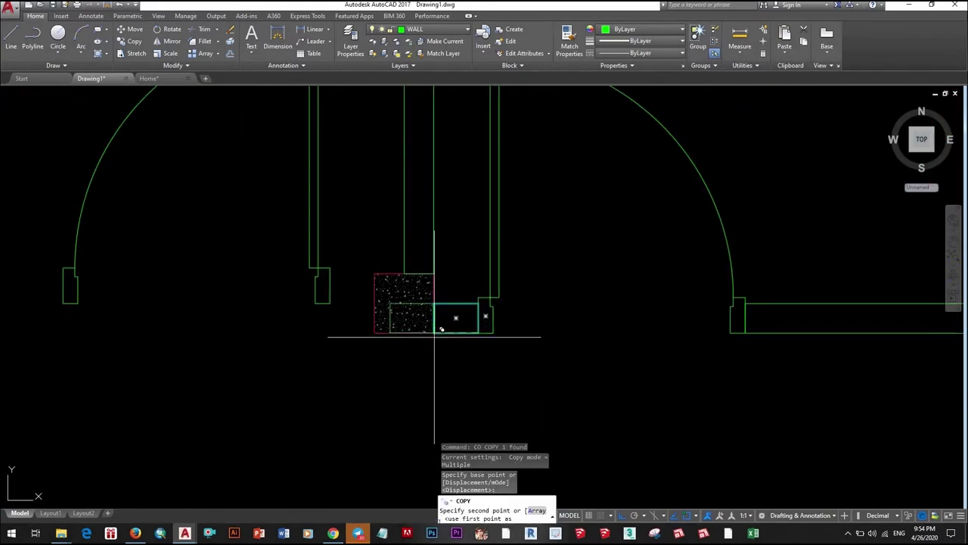
pyautogui.click(371, 331)
pyautogui.press('Escape')
# - Move the hatched pillar beside the door opening
pyautogui.moveTo(333, 346); pyautogui.dragTo(451, 346, button='middle')
pyautogui.click(435, 317)
pyautogui.press('m')
pyautogui.press('Return')
pyautogui.click(447, 320)
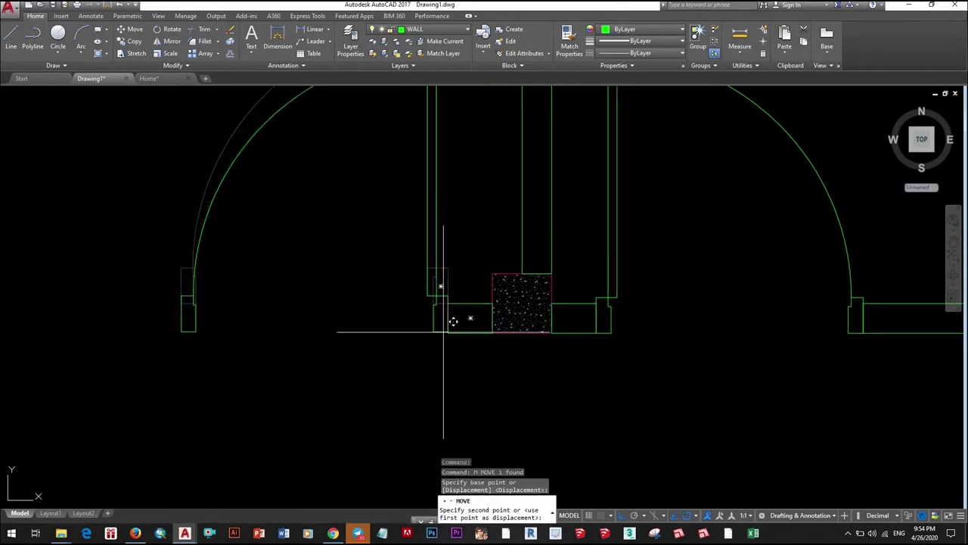
pyautogui.scroll(-3, 443, 331)
pyautogui.scroll(2, 398, 333)
pyautogui.click(394, 335)
# - Select the long wall rectangle by the bathroom and attempt a stretch, then cancel
pyautogui.click(399, 330)
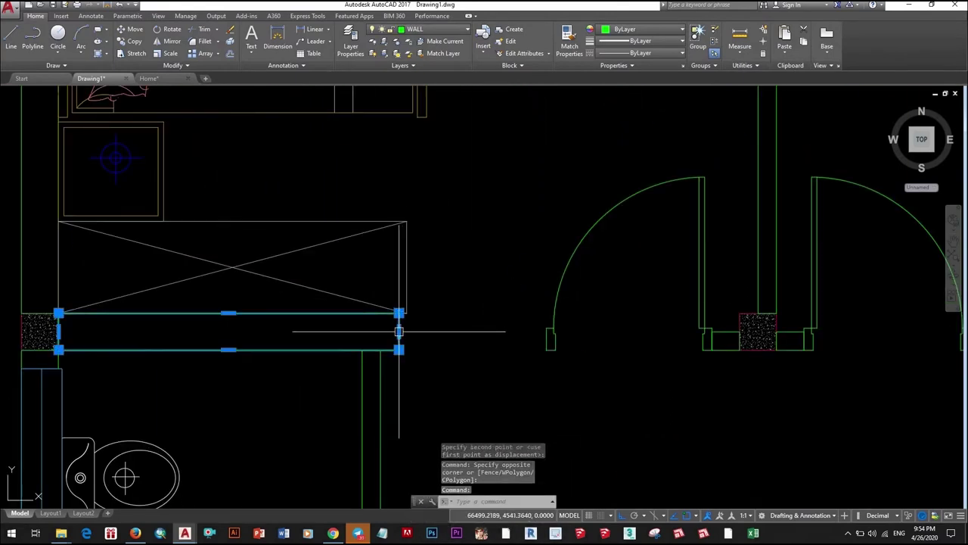
pyautogui.moveTo(416, 327); pyautogui.dragTo(540, 310, button='middle')
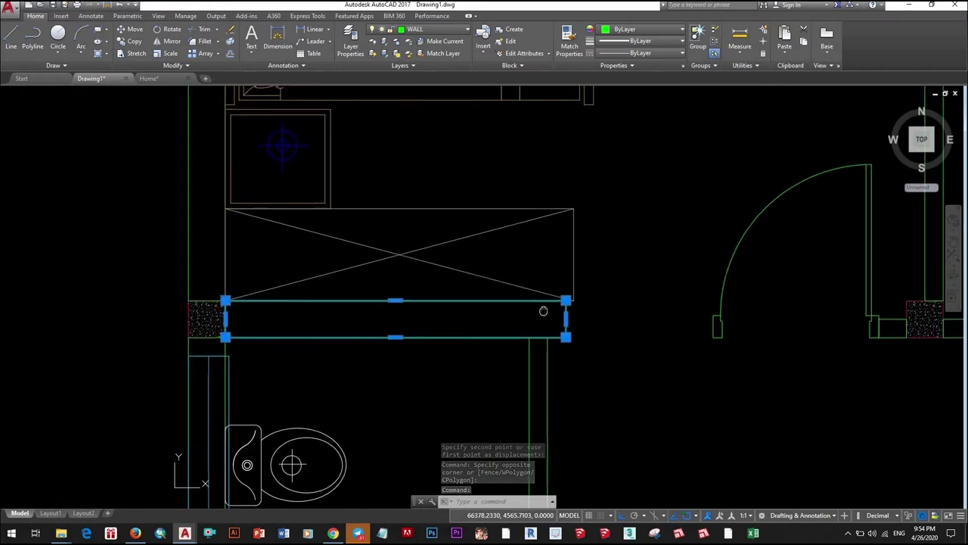
pyautogui.scroll(-2, 558, 281)
pyautogui.scroll(2, 478, 291)
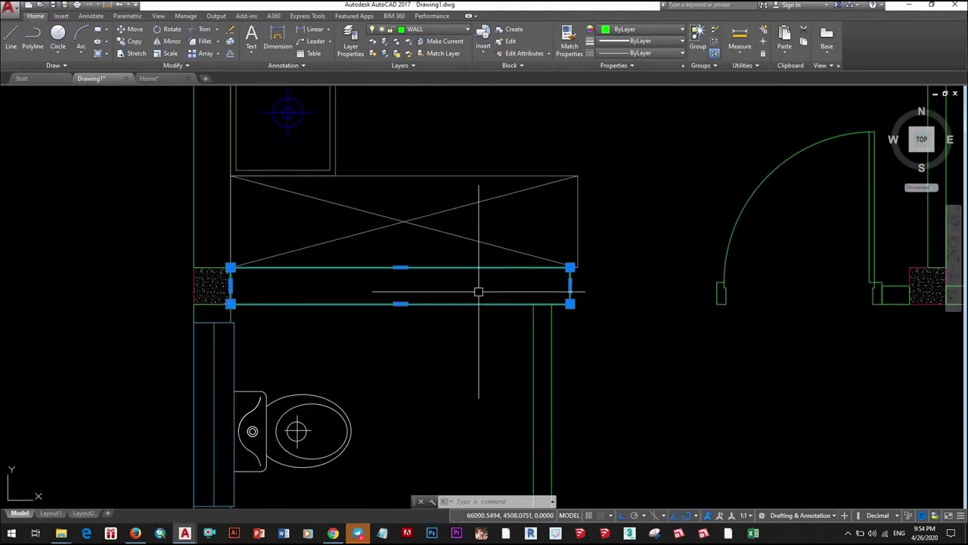
pyautogui.click(400, 267)
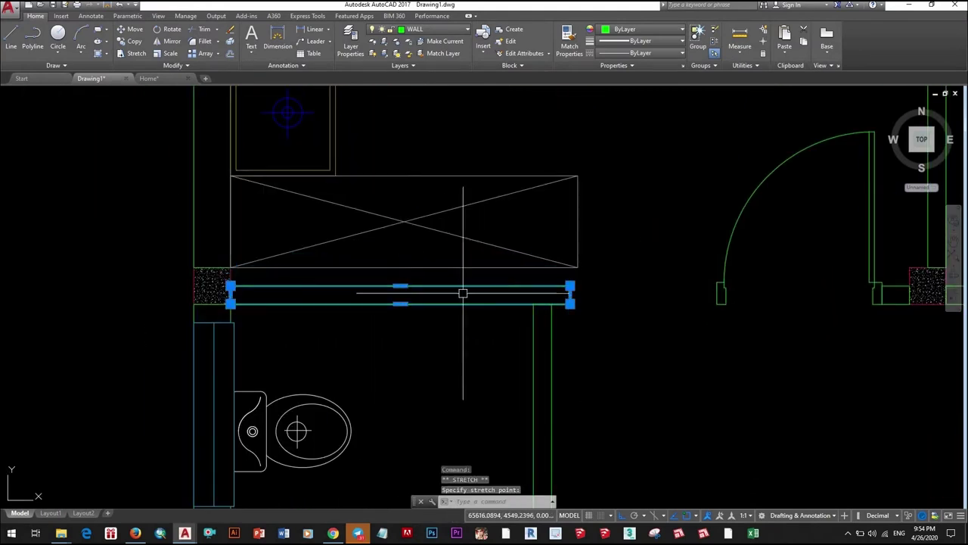
pyautogui.scroll(4, 707, 302)
pyautogui.press('Escape')
pyautogui.scroll(-6, 724, 310)
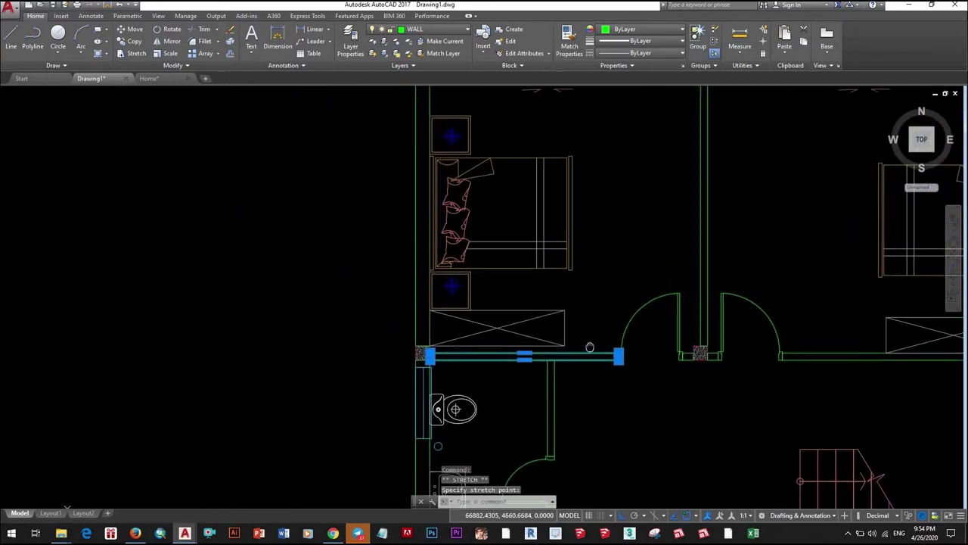
# - Select the four wall objects near the bedroom and start moving them from a base point
pyautogui.click(597, 331)
pyautogui.click(542, 285)
pyautogui.write('m')
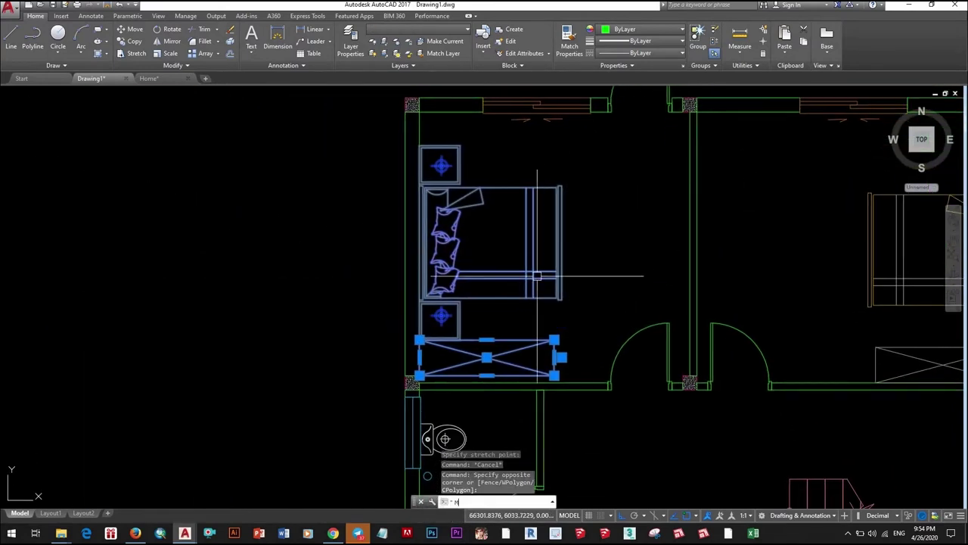
pyautogui.press('Return')
pyautogui.scroll(5, 408, 285)
pyautogui.click(293, 232)
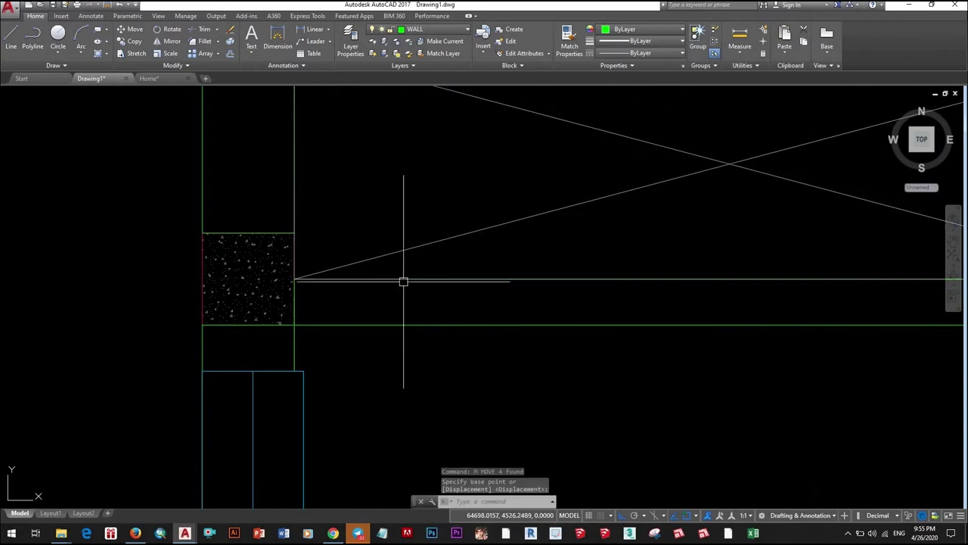
pyautogui.scroll(-4, 402, 278)
pyautogui.scroll(-2, 401, 278)
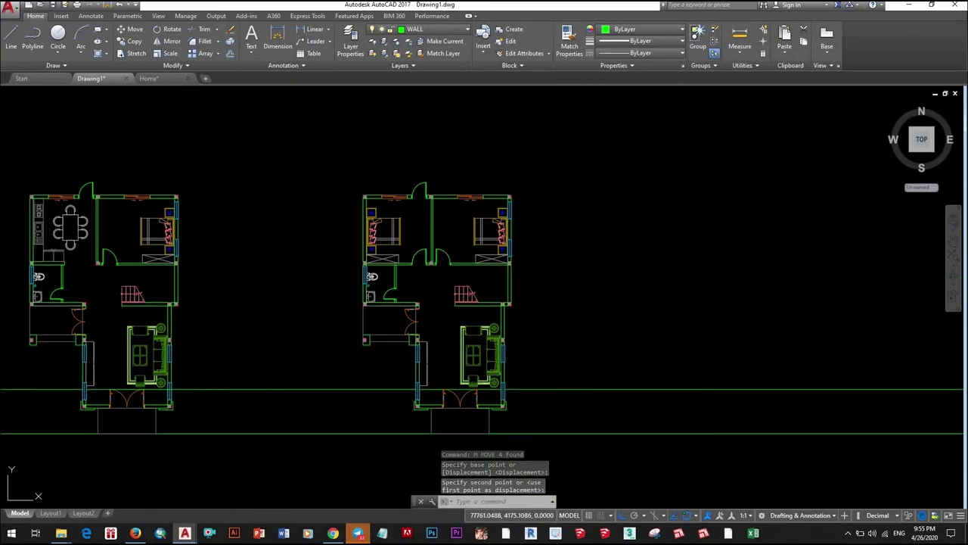
# - Save the drawing and bring the left wall pillar by the doorway into view
pyautogui.hotkey('ctrl', 's')
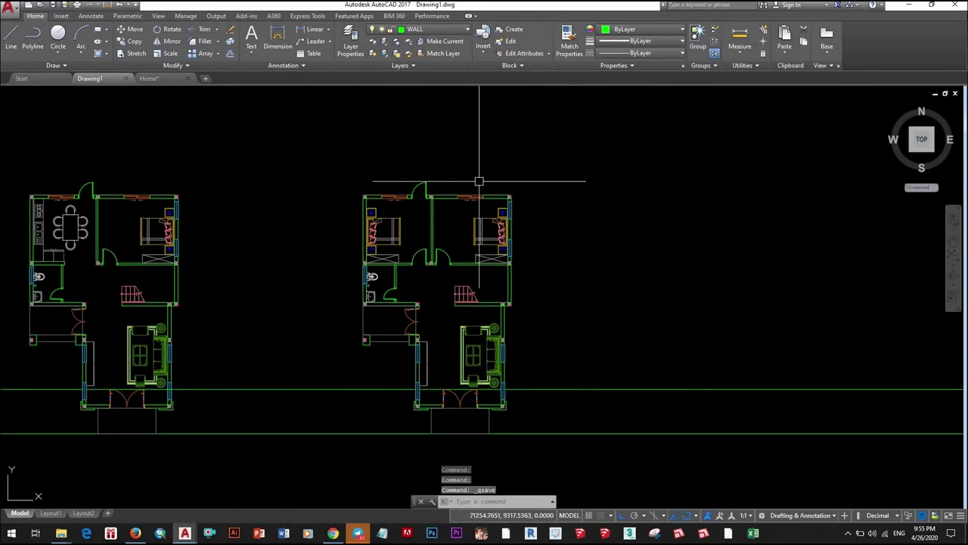
pyautogui.scroll(2, 390, 333)
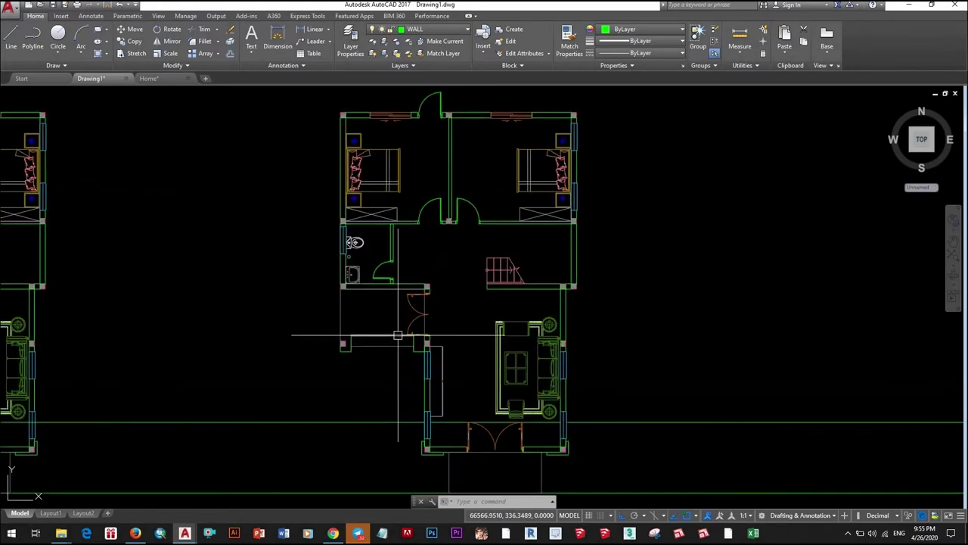
pyautogui.scroll(4, 373, 342)
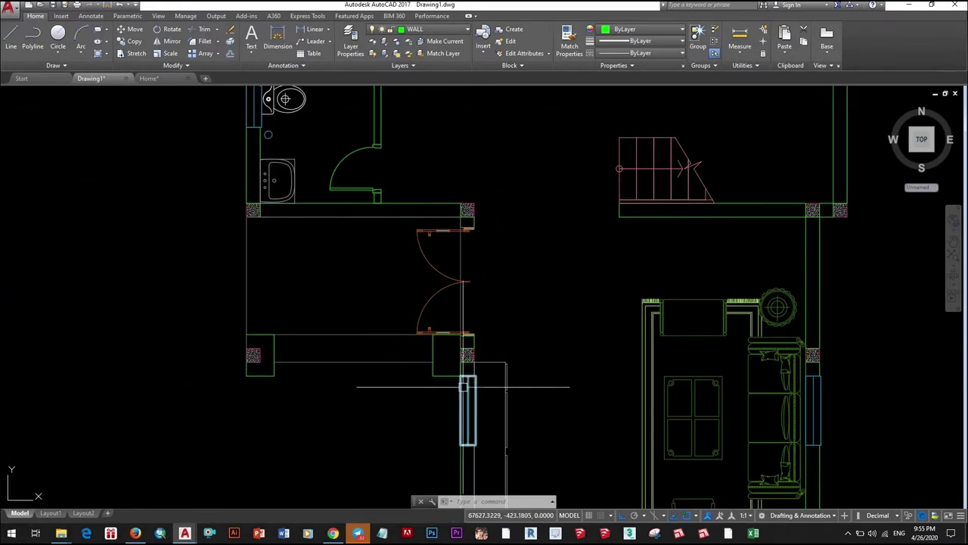
pyautogui.moveTo(364, 358); pyautogui.dragTo(363, 331, button='middle')
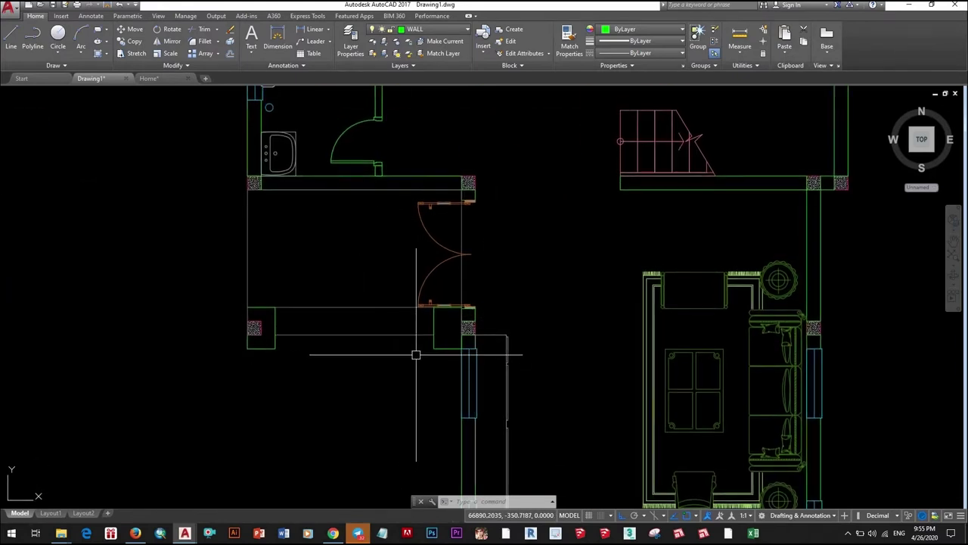
pyautogui.scroll(4, 277, 323)
pyautogui.moveTo(277, 325); pyautogui.dragTo(443, 297, button='middle')
# - Stretch the green pillar rectangle's top edge down and bottom edge up by 100 units each
pyautogui.click(373, 248)
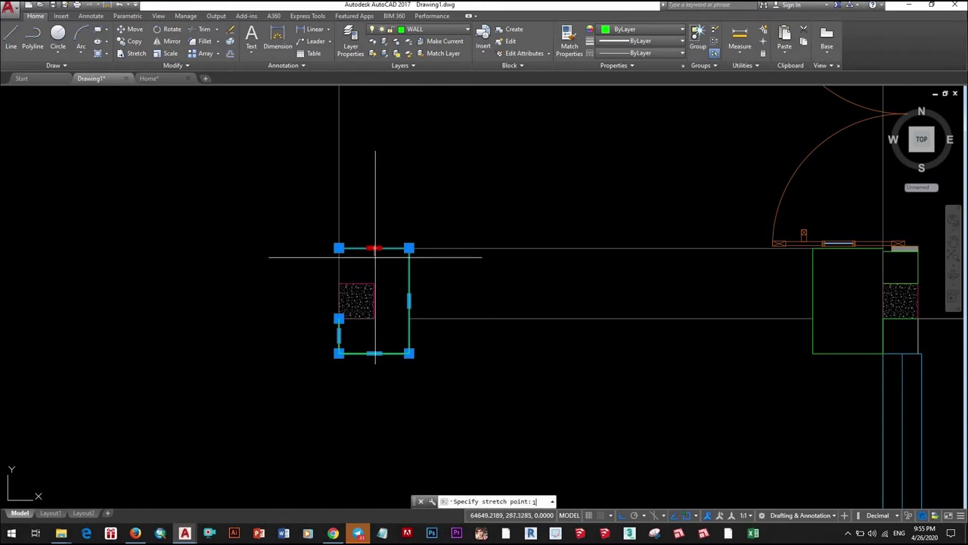
pyautogui.write('00')
pyautogui.press('Return')
pyautogui.click(373, 352)
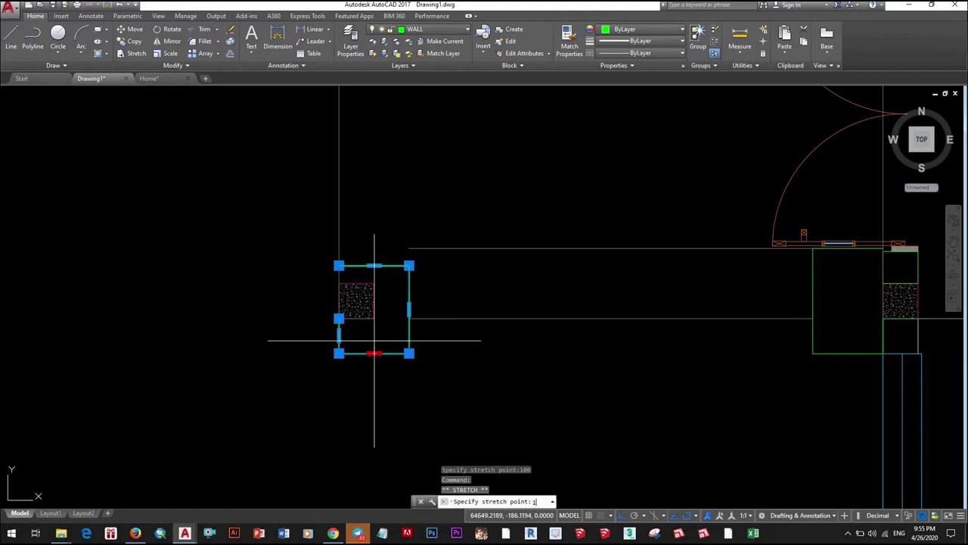
pyautogui.write('00')
pyautogui.press('Return')
pyautogui.scroll(-3, 412, 352)
pyautogui.scroll(3, 459, 320)
pyautogui.click(446, 316)
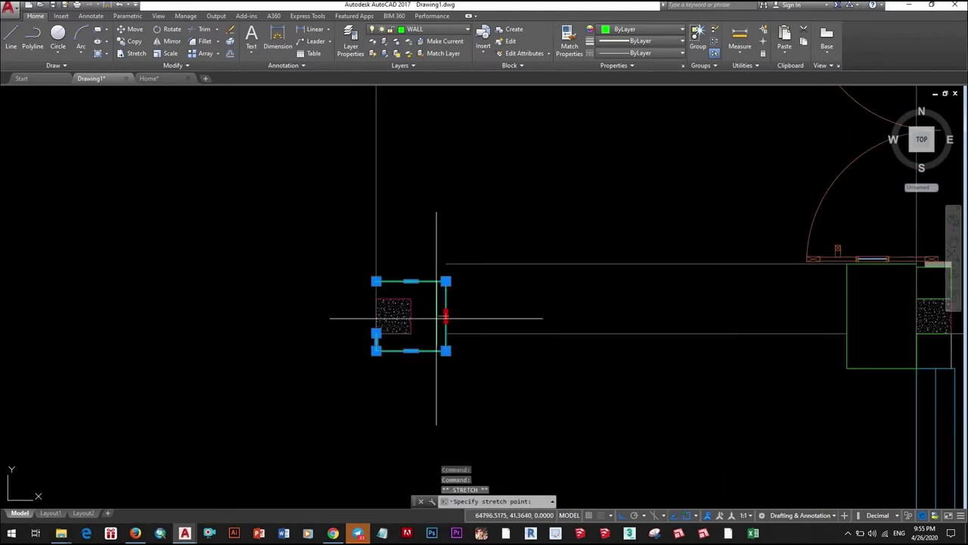
pyautogui.press('Escape')
# - Pull the rectangle's right edge 100 units left and lower its top edge 50 units
pyautogui.scroll(-3, 484, 330)
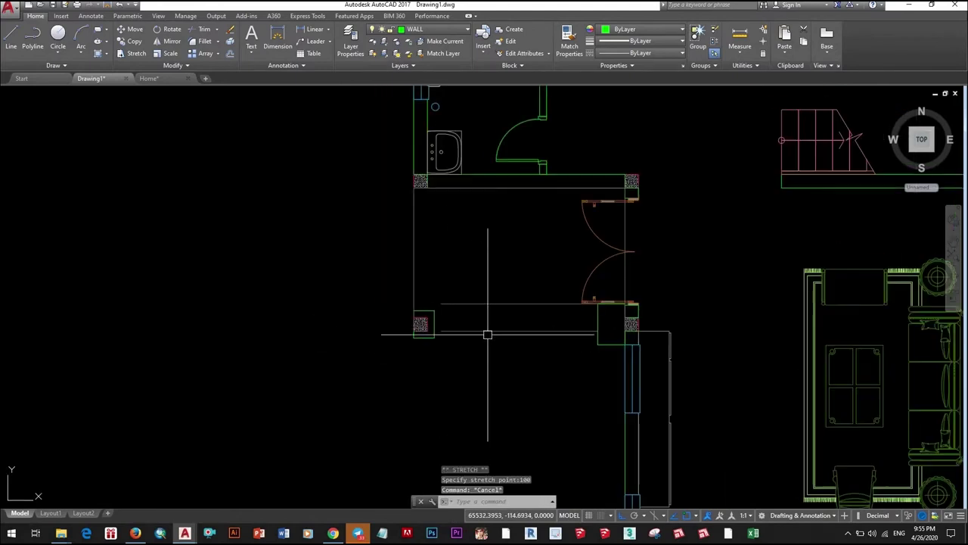
pyautogui.scroll(3, 487, 331)
pyautogui.click(429, 341)
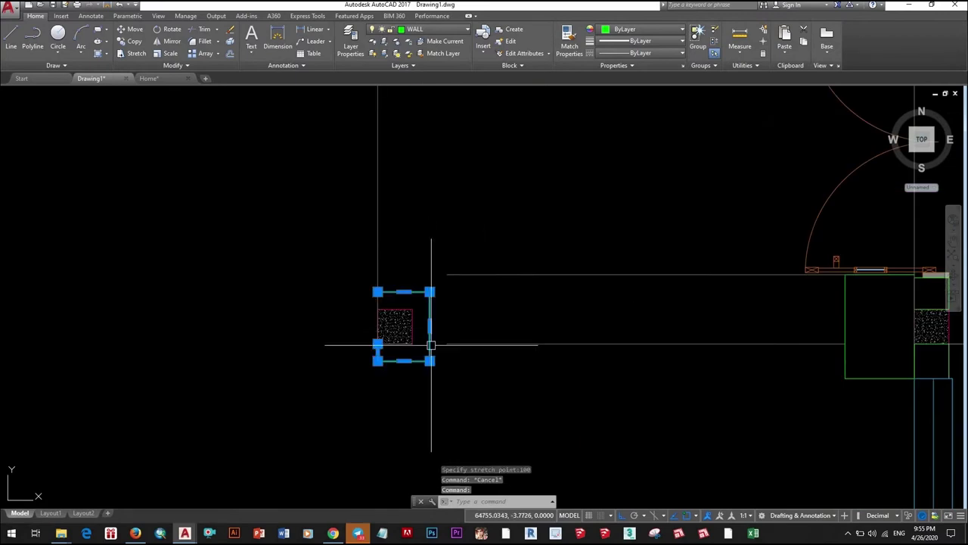
pyautogui.click(430, 326)
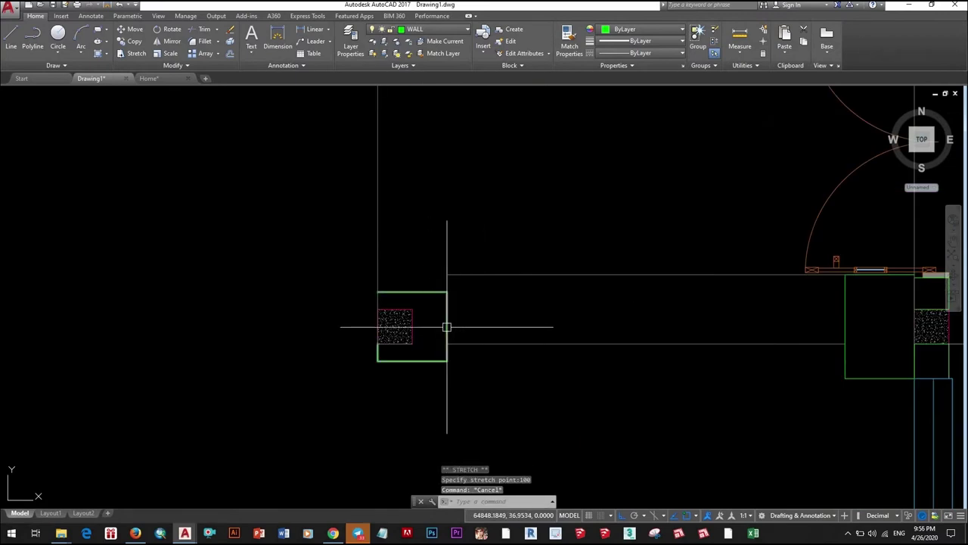
pyautogui.scroll(3, 442, 324)
pyautogui.click(446, 317)
pyautogui.press('Return')
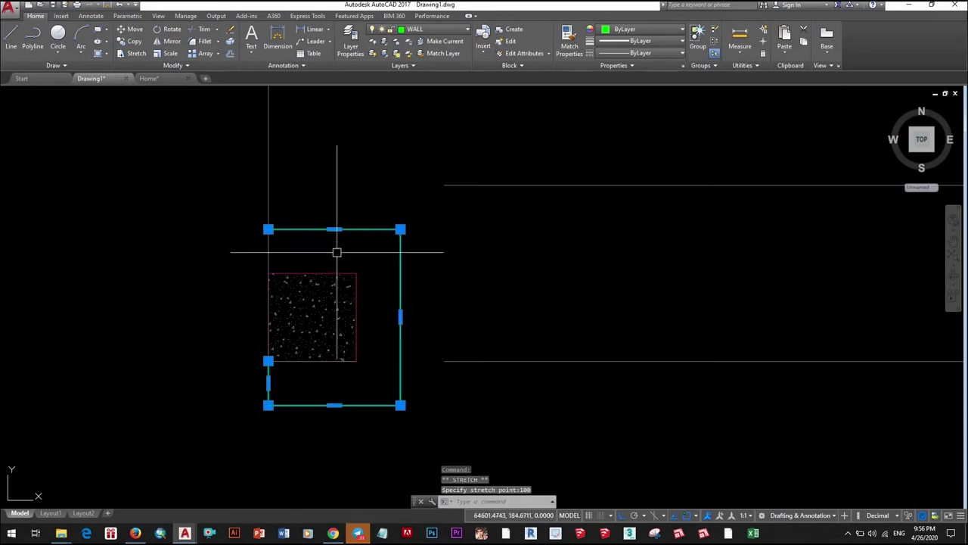
pyautogui.click(335, 228)
pyautogui.write('50')
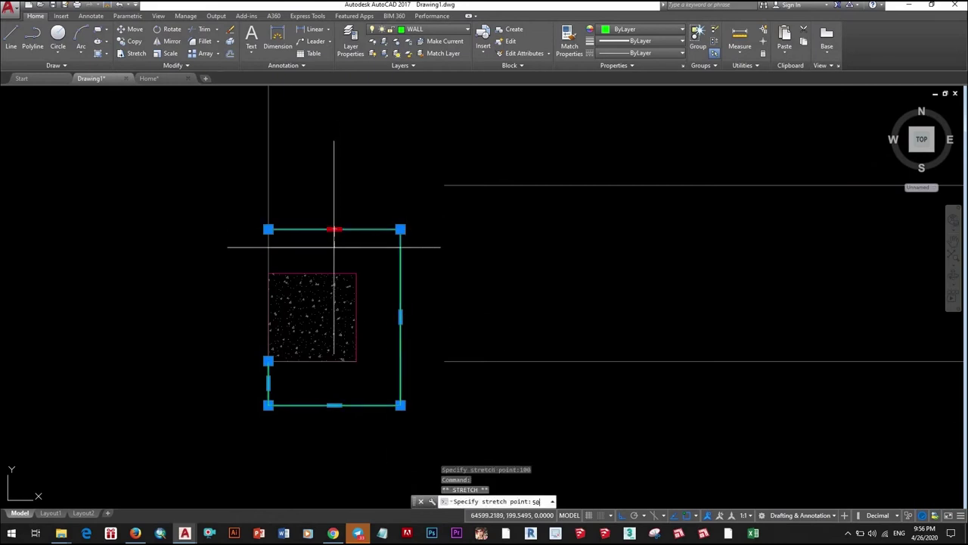
pyautogui.press('Return')
pyautogui.press('Escape')
# - Select the column outline and start the MI mirror command on it
pyautogui.scroll(-3, 444, 313)
pyautogui.scroll(3, 419, 298)
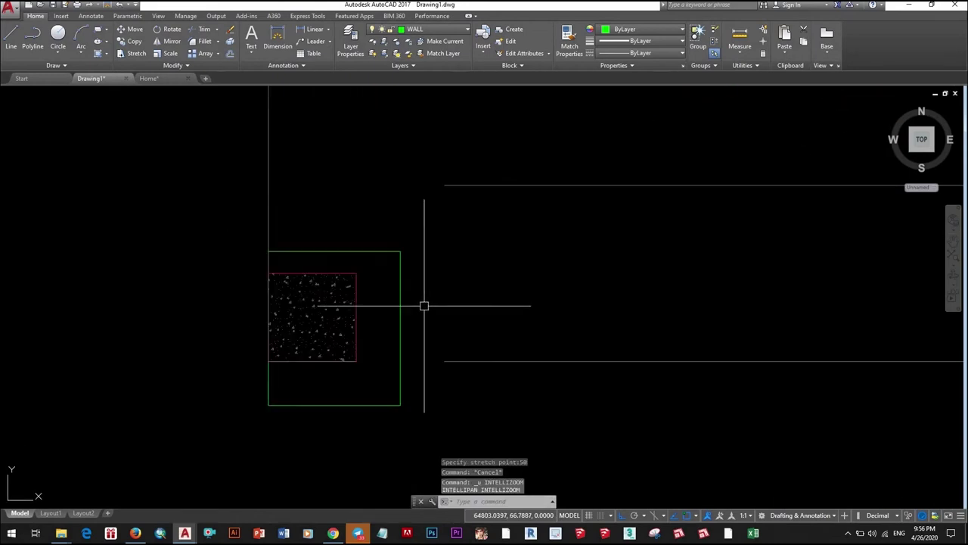
pyautogui.scroll(-3, 384, 280)
pyautogui.scroll(-2, 390, 279)
pyautogui.scroll(5, 395, 277)
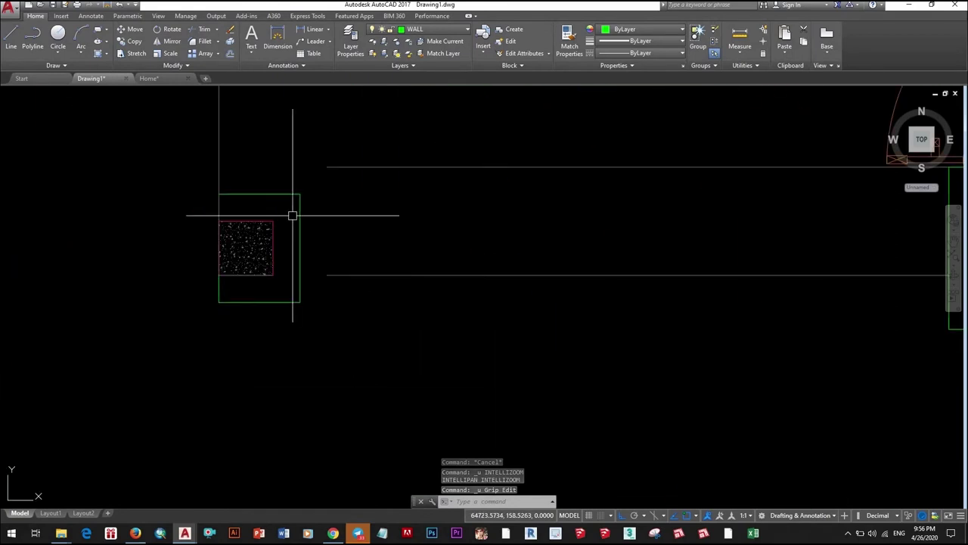
pyautogui.click(300, 216)
pyautogui.write('mi')
pyautogui.press('Return')
# - Complete the mirror about a vertical mirror line, keeping the original, and view the mirrored copy
pyautogui.click(474, 322)
pyautogui.click(484, 443)
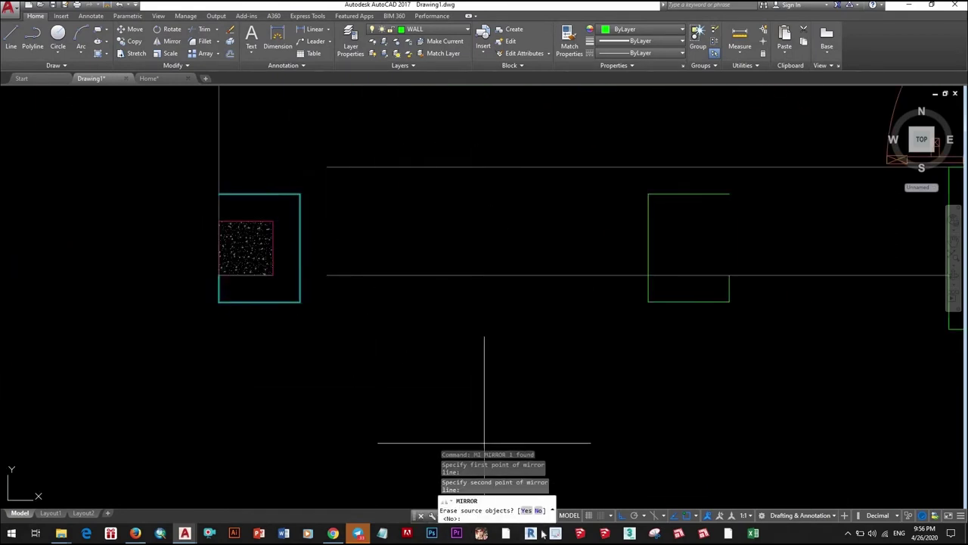
pyautogui.press('Return')
pyautogui.moveTo(640, 335); pyautogui.dragTo(482, 392, button='middle')
# - Erase the far-right column outline, then undo that erasure
pyautogui.click(789, 303)
pyautogui.write('e')
pyautogui.press('Return')
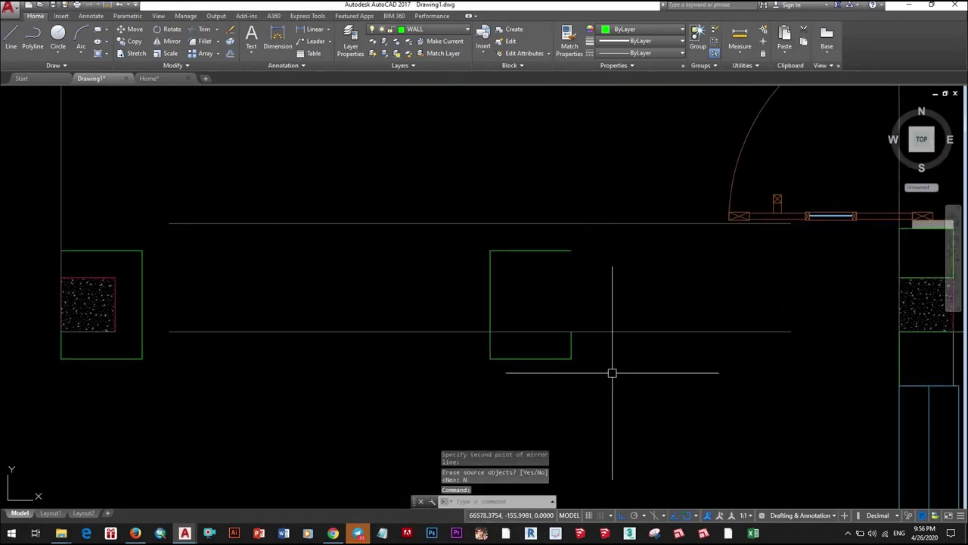
pyautogui.click(571, 358)
pyautogui.hotkey('ctrl', 'z')
# - Erase the upper of the two horizontal wall lines between the columns
pyautogui.moveTo(851, 320)
pyautogui.mouseDown(button='middle')
pyautogui.moveTo(713, 325)
pyautogui.moveTo(784, 336)
pyautogui.mouseUp(button='middle')
pyautogui.scroll(-2, 785, 336)
pyautogui.click(635, 351)
pyautogui.click(630, 348)
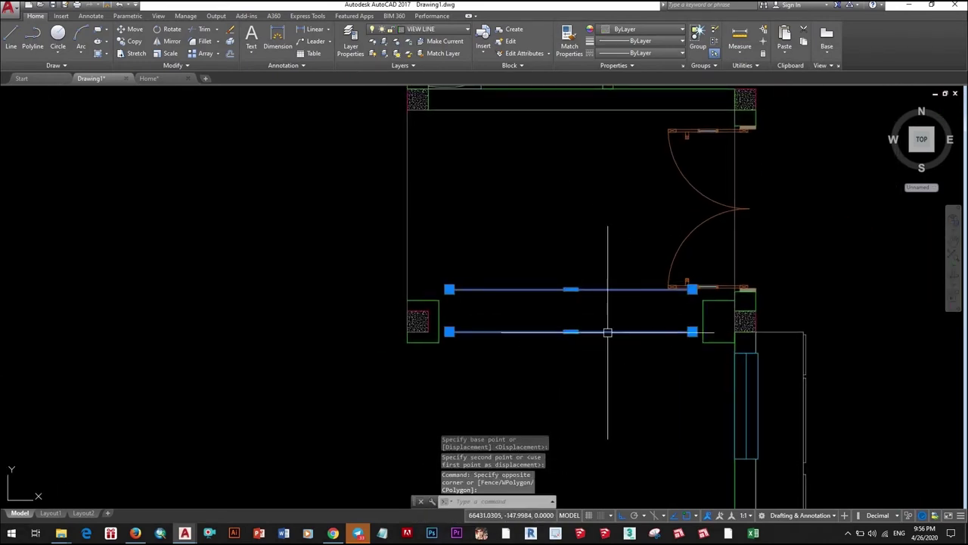
pyautogui.keyDown('shift'); pyautogui.click(607, 332); pyautogui.keyUp('shift')
pyautogui.write('e')
pyautogui.press('Return')
# - Move the remaining lower wall line to its new position using its right end as base
pyautogui.click(598, 332)
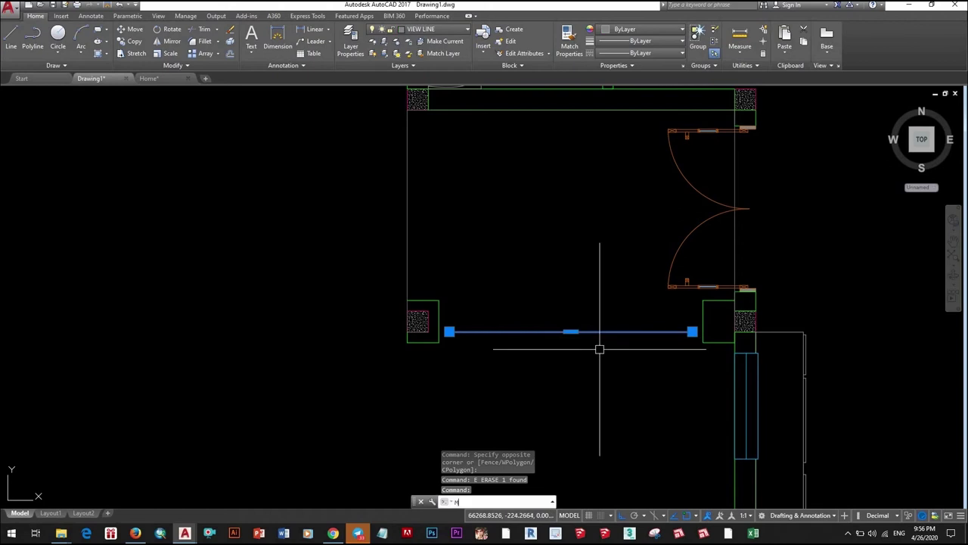
pyautogui.press('Return')
pyautogui.scroll(3, 578, 348)
pyautogui.click(783, 297)
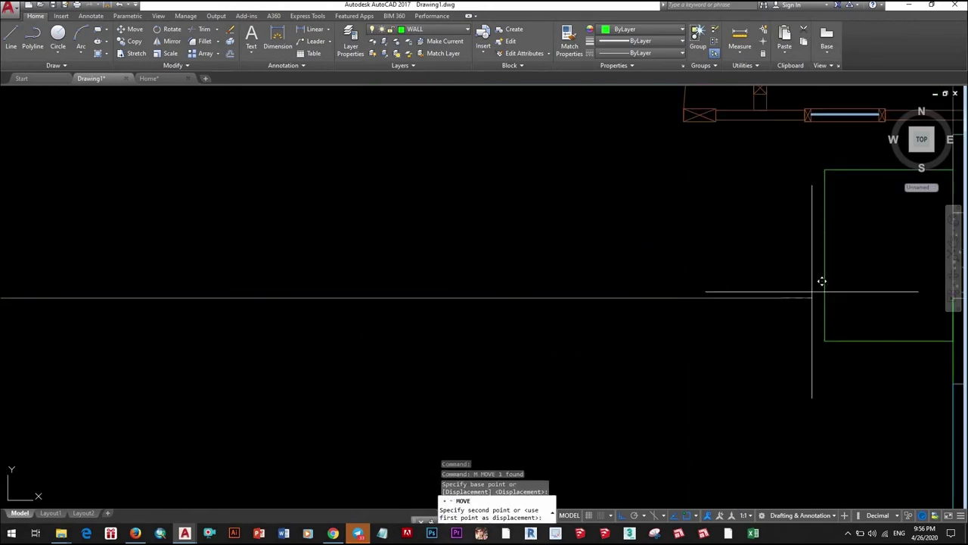
pyautogui.click(835, 245)
pyautogui.scroll(-3, 594, 287)
# - Extend the wall line to the column edge
pyautogui.moveTo(595, 288)
pyautogui.mouseDown()
pyautogui.moveTo(575, 320)
pyautogui.moveTo(554, 231)
pyautogui.mouseUp()
pyautogui.press('Escape')
pyautogui.scroll(5, 612, 279)
pyautogui.press('Return')
pyautogui.press('Return')
pyautogui.click(529, 287)
pyautogui.press('Escape')
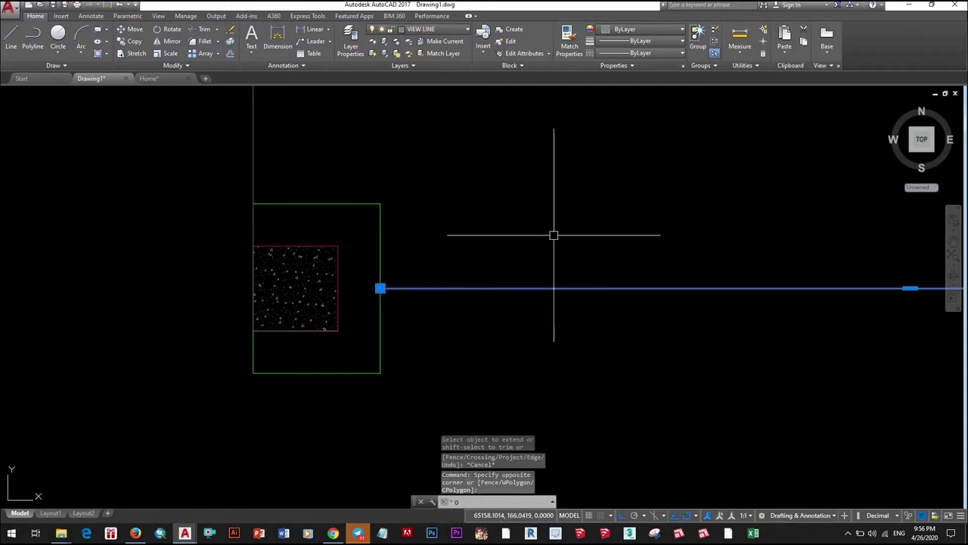
# - Start the offset command, then back out of it and a mistyped retry
pyautogui.write('o')
pyautogui.press('Return')
pyautogui.press('Escape')
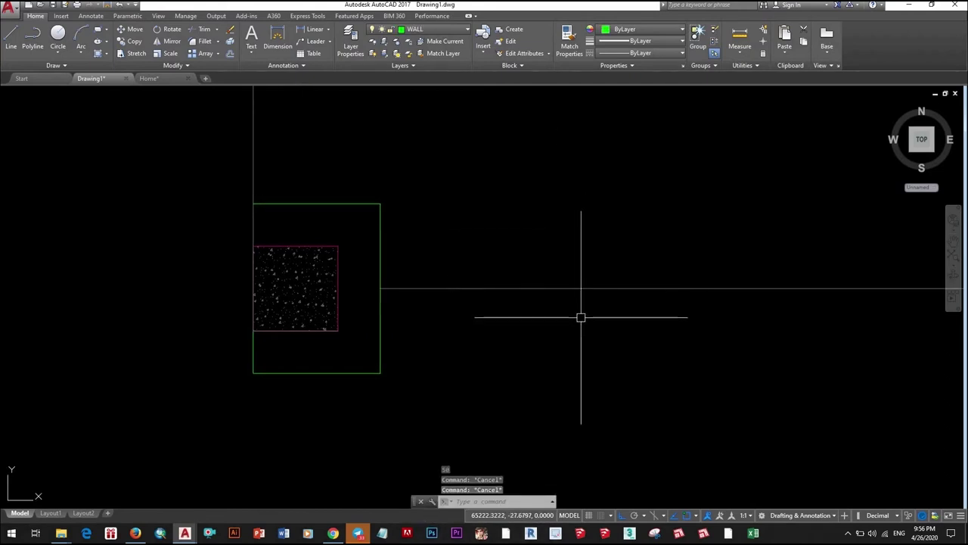
pyautogui.write('f')
pyautogui.press('Return')
pyautogui.press('Return')
pyautogui.press('Escape')
pyautogui.press('Escape')
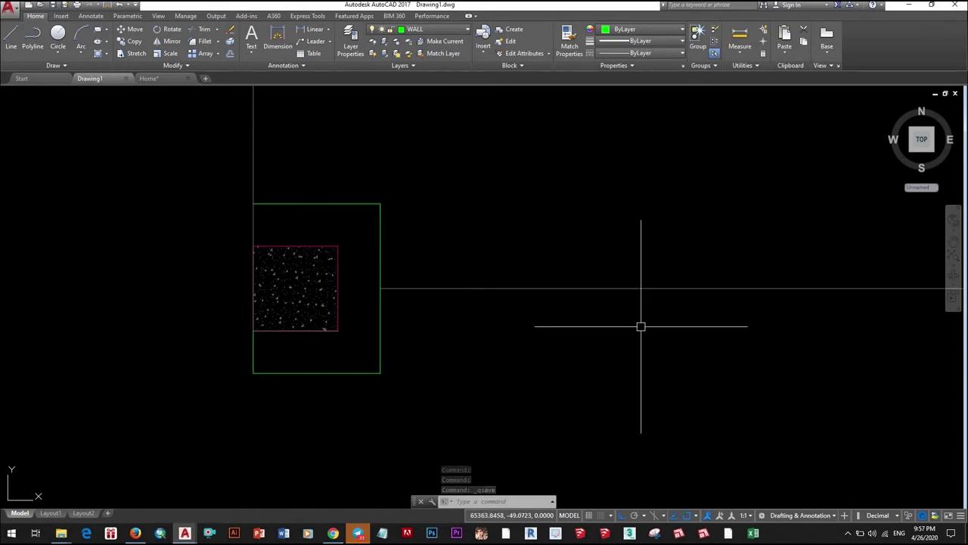
# - Offset the horizontal wall line by 25 units, then erase one of the wall lines
pyautogui.moveTo(459, 322); pyautogui.dragTo(449, 319, button='middle')
pyautogui.click(529, 314)
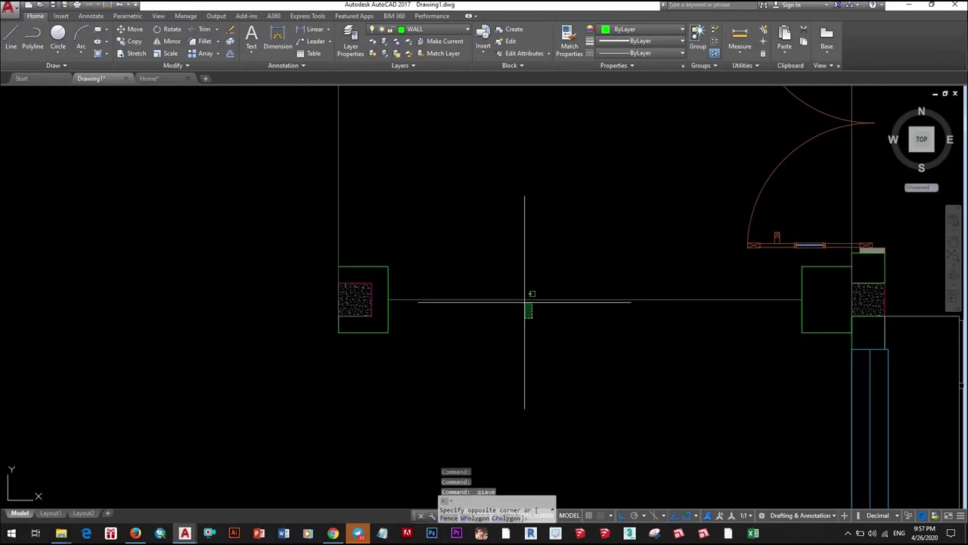
pyautogui.click(510, 280)
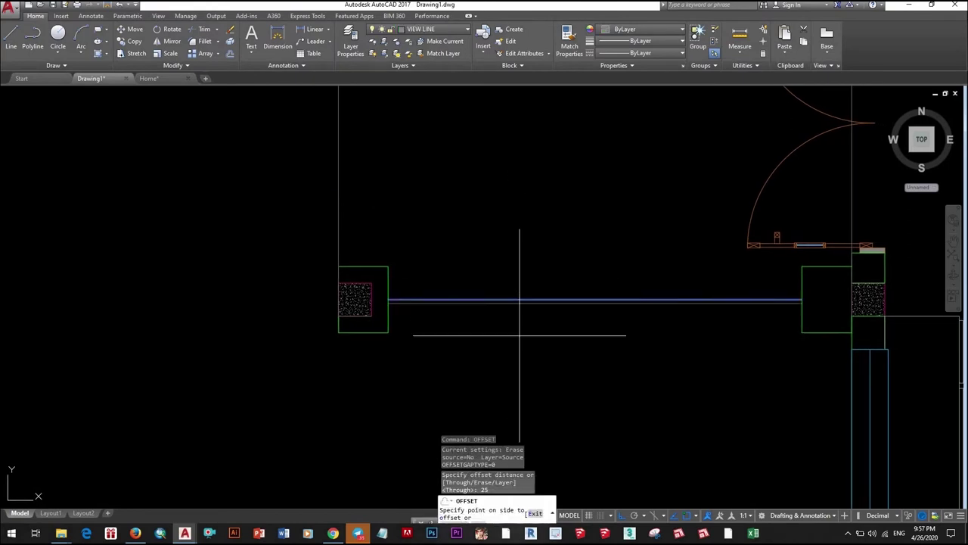
pyautogui.scroll(4, 514, 290)
pyautogui.click(519, 289)
pyautogui.click(527, 294)
pyautogui.press('Escape')
pyautogui.click(531, 291)
pyautogui.write('e')
pyautogui.press('Return')
# - Inspect the wall line, column hatch and green column outline, cancelling trim and stretch without changes
pyautogui.scroll(-5, 537, 302)
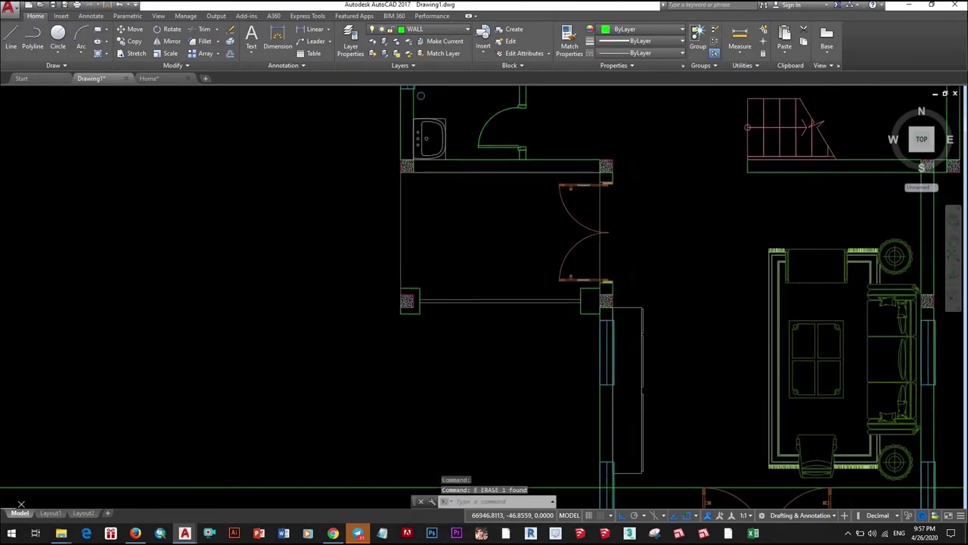
pyautogui.scroll(3, 577, 332)
pyautogui.scroll(-3, 527, 342)
pyautogui.scroll(2, 509, 326)
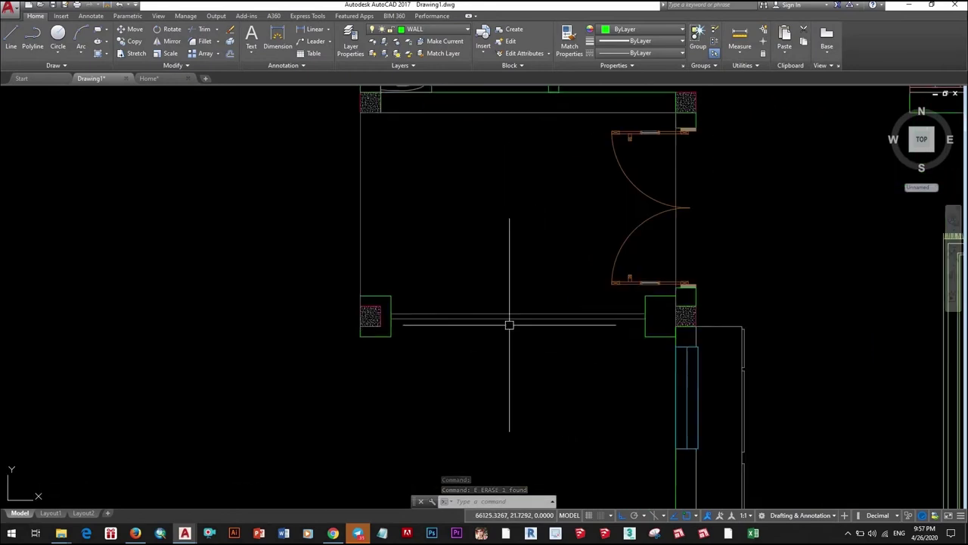
pyautogui.click(475, 316)
pyautogui.write('c')
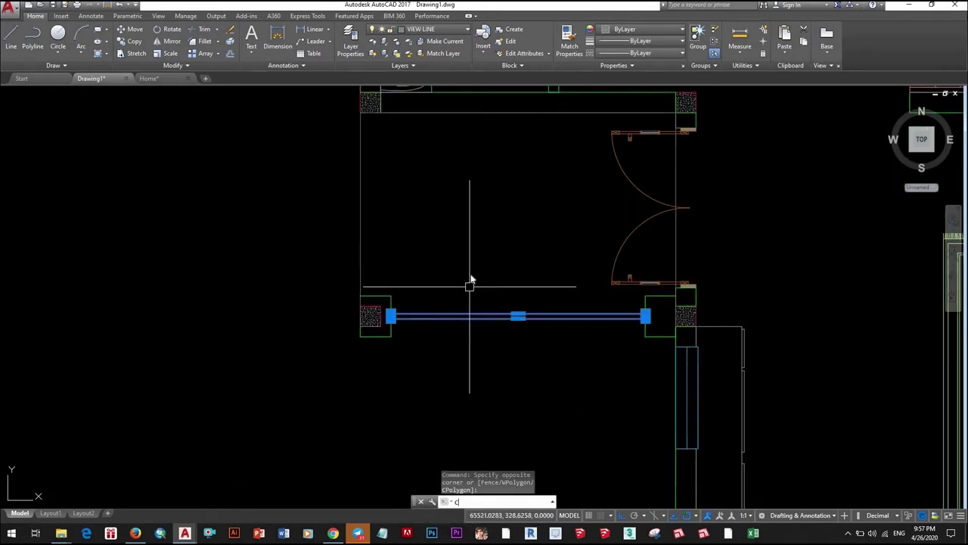
pyautogui.press('Escape')
pyautogui.press('Escape')
pyautogui.press('Escape')
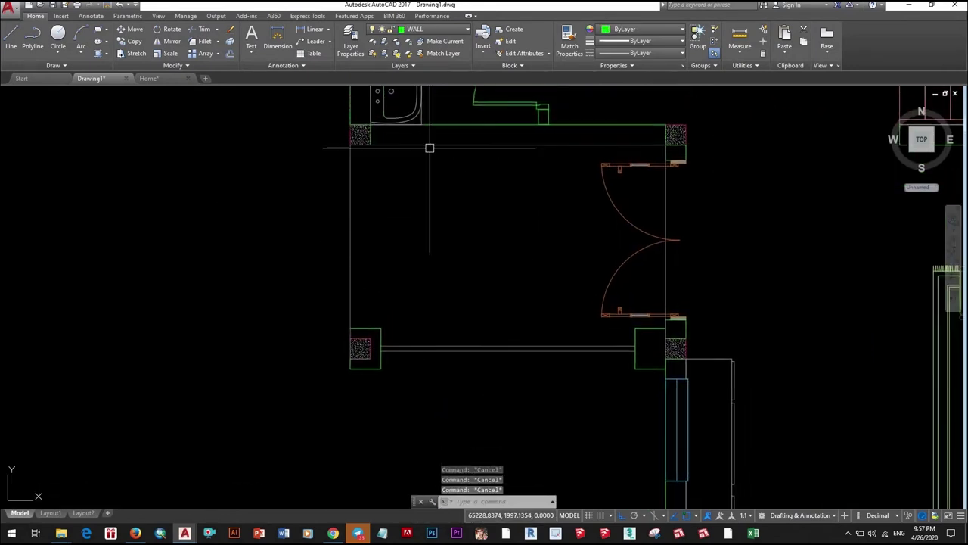
pyautogui.scroll(5, 381, 150)
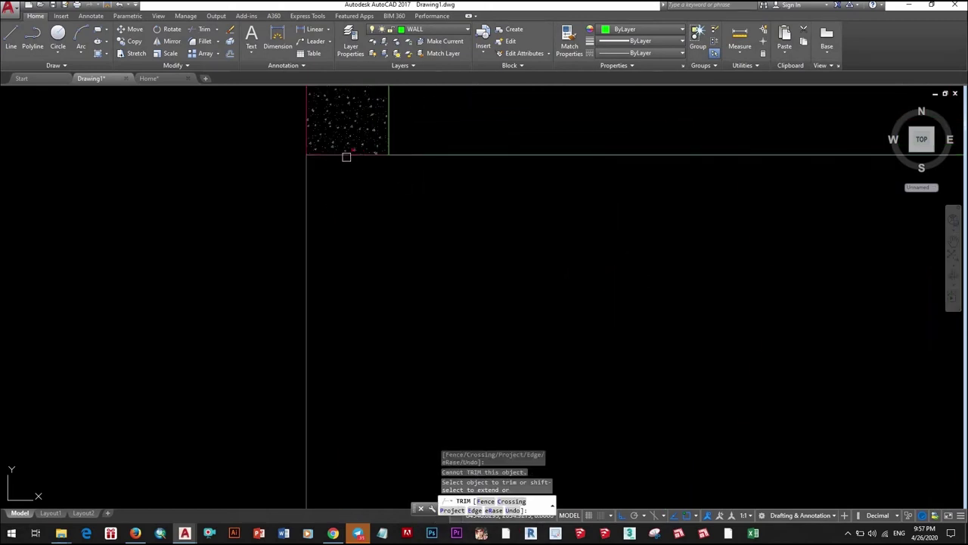
pyautogui.scroll(-5, 345, 156)
pyautogui.scroll(5, 341, 227)
pyautogui.press('Escape')
pyautogui.click(415, 243)
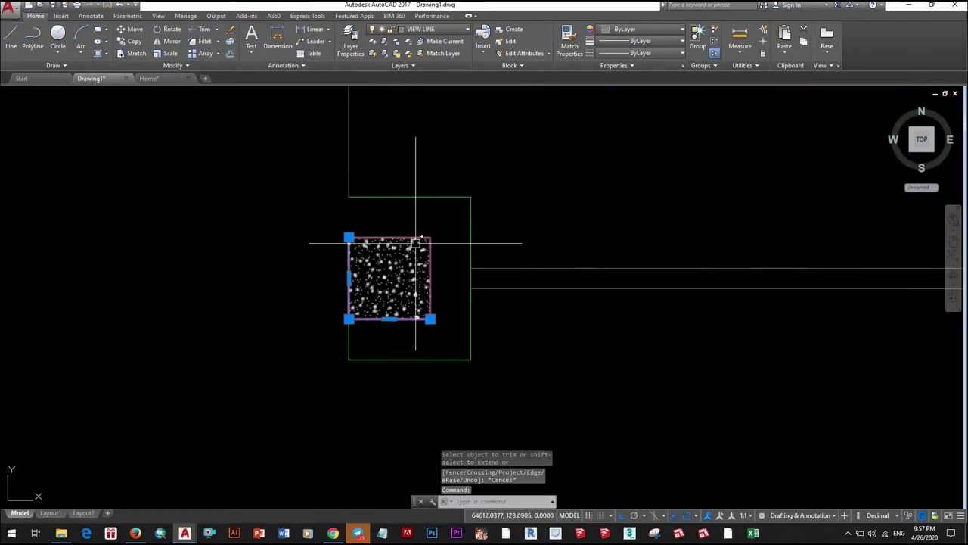
pyautogui.press('Escape')
pyautogui.click(348, 320)
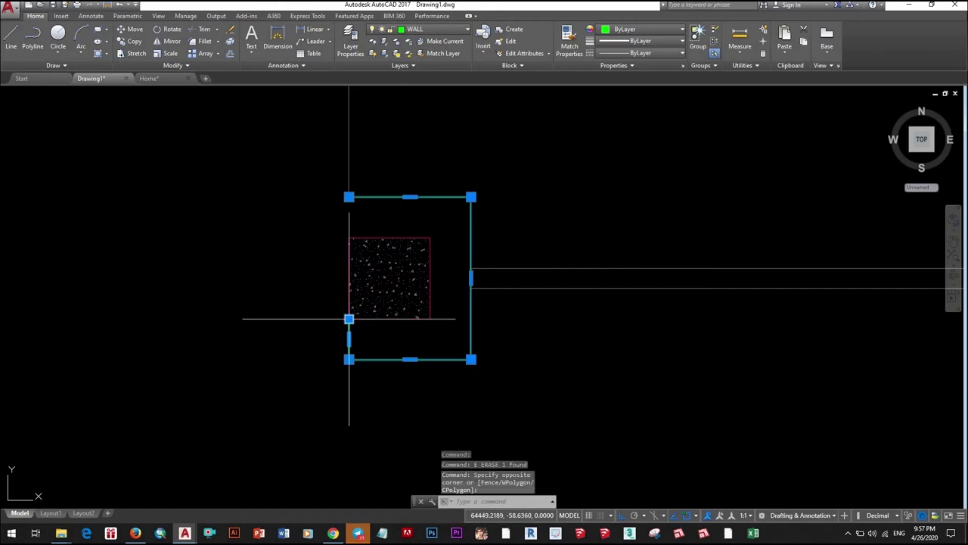
pyautogui.click(348, 318)
pyautogui.press('Escape')
pyautogui.scroll(-5, 405, 326)
# - Erase the side room's extra wall polyline
pyautogui.click(486, 227)
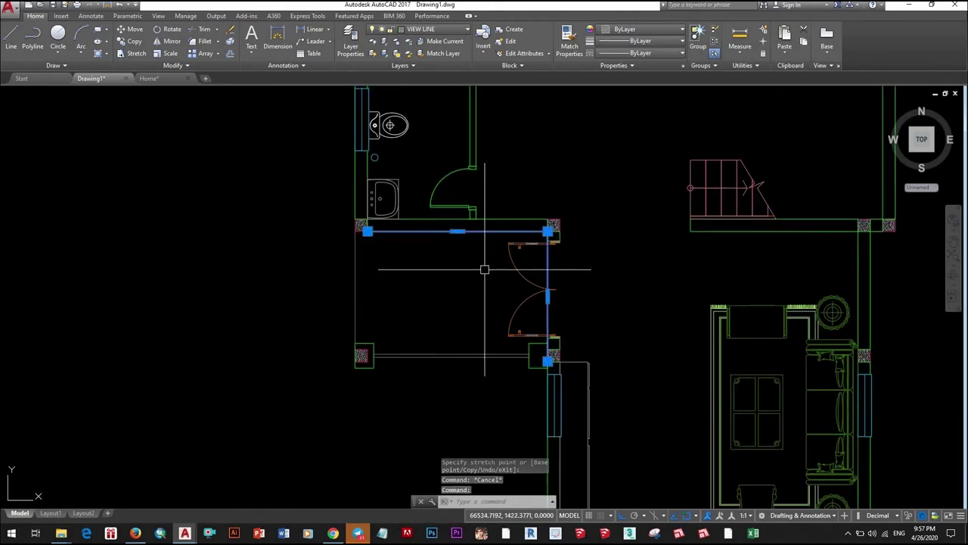
pyautogui.write('e')
pyautogui.press('Return')
pyautogui.scroll(-3, 436, 281)
pyautogui.scroll(6, 436, 281)
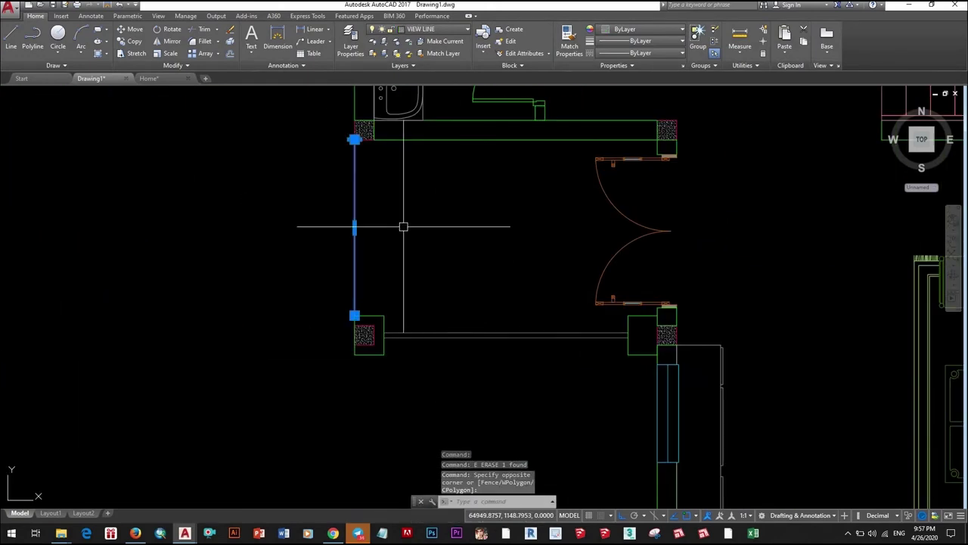
# - Offset a wall line near the column to form the new wall
pyautogui.write('o')
pyautogui.press('Return')
pyautogui.scroll(6, 356, 289)
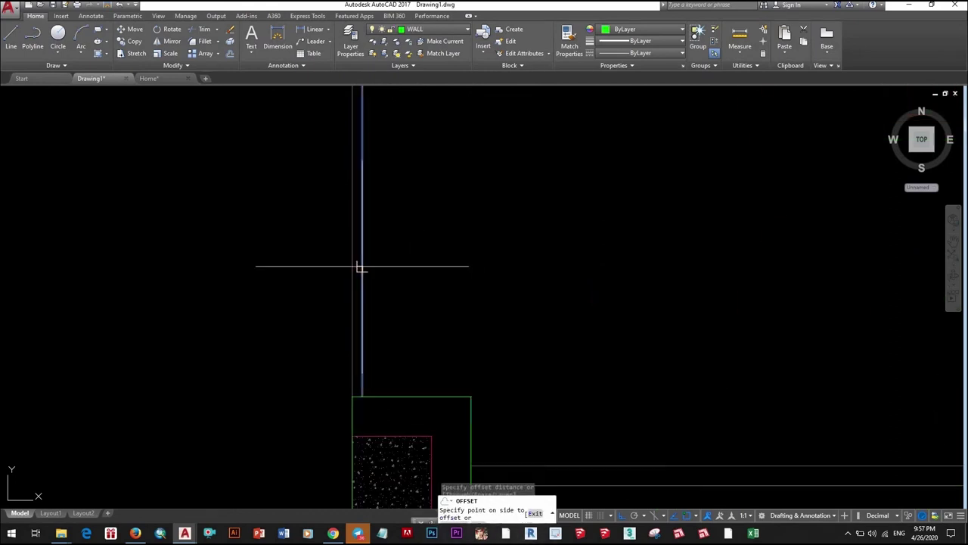
pyautogui.click(353, 268)
pyautogui.click(363, 268)
pyautogui.press('Escape')
pyautogui.scroll(-3, 446, 292)
pyautogui.scroll(-3, 443, 292)
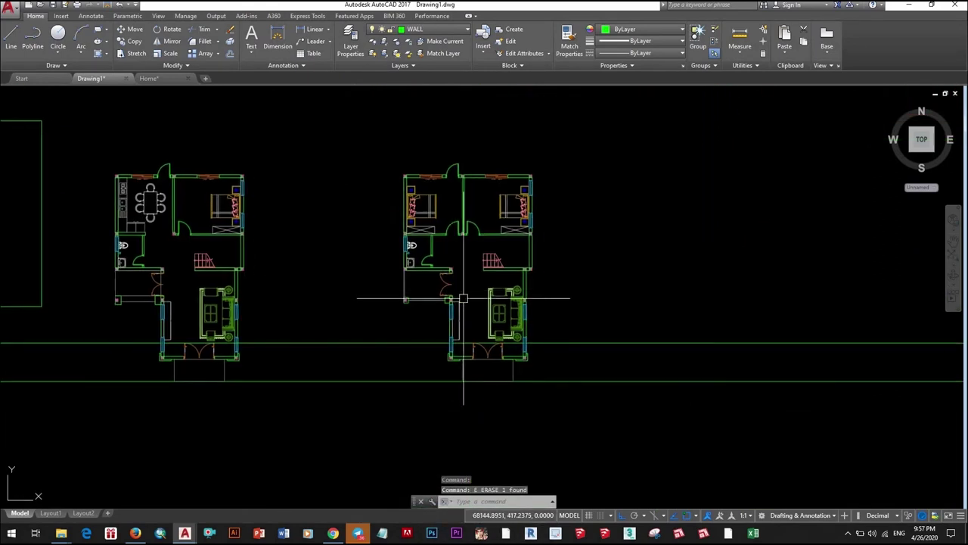
pyautogui.scroll(4, 502, 288)
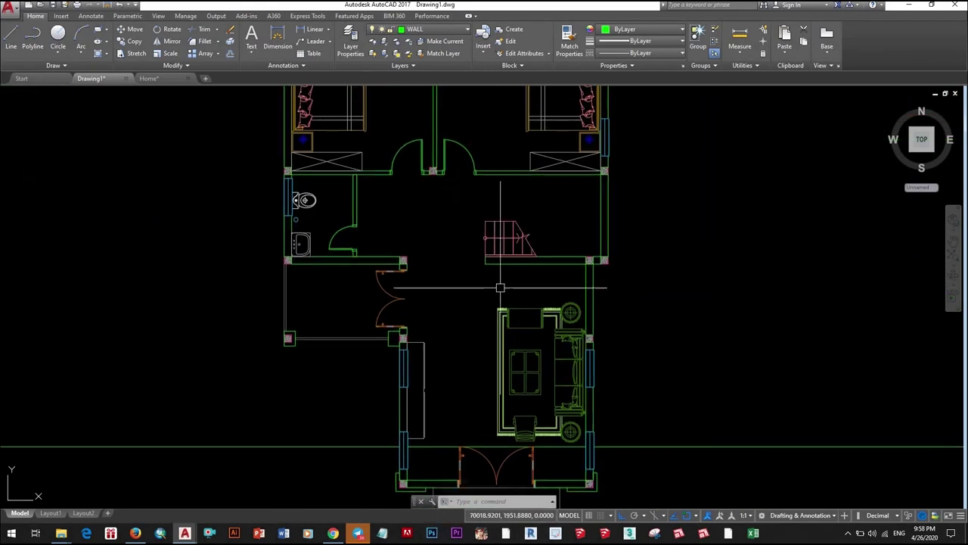
pyautogui.scroll(2, 520, 357)
# - Erase the sofa set from the right house's front room
pyautogui.click(520, 357)
pyautogui.write('e')
pyautogui.press('Return')
pyautogui.scroll(-3, 504, 310)
# - Delete both existing entrance door leaves
pyautogui.scroll(-1, 497, 293)
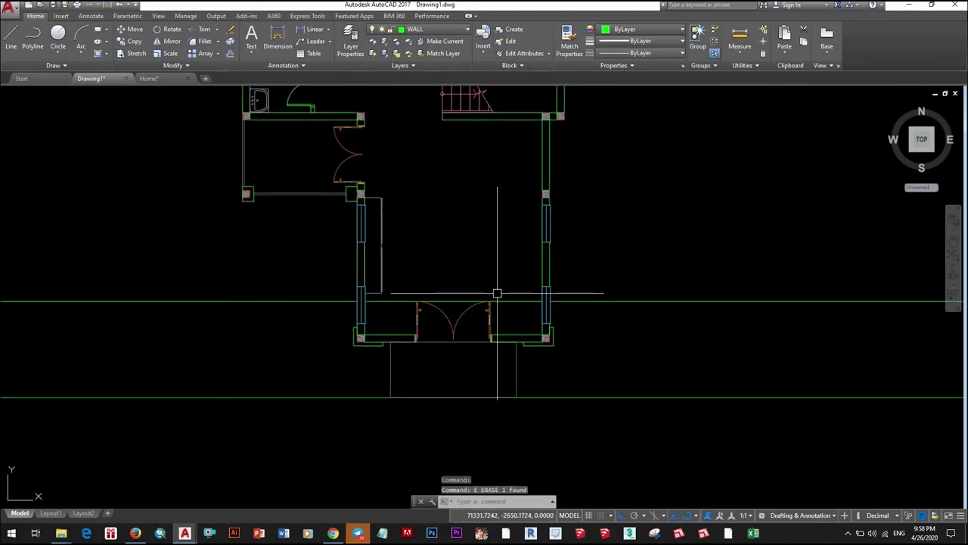
pyautogui.scroll(2, 498, 298)
pyautogui.scroll(2, 447, 300)
pyautogui.click(484, 289)
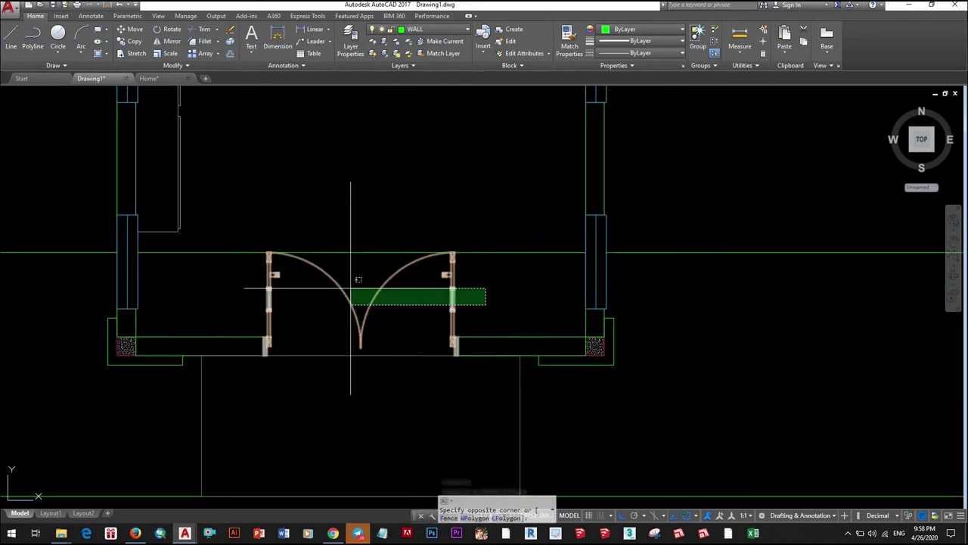
pyautogui.click(333, 299)
pyautogui.press('Delete')
# - Copy the side room's double door into the front room
pyautogui.scroll(-1, 350, 228)
pyautogui.moveTo(350, 228); pyautogui.dragTo(447, 316, button='middle')
pyautogui.click(488, 280)
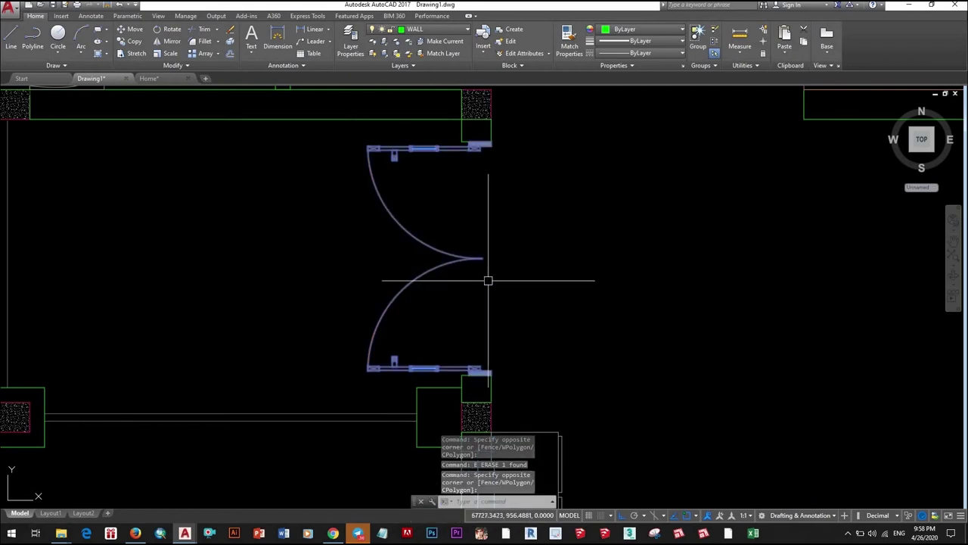
pyautogui.write('co')
pyautogui.press('Return')
pyautogui.scroll(-3, 683, 303)
pyautogui.scroll(-2, 683, 303)
pyautogui.click(510, 302)
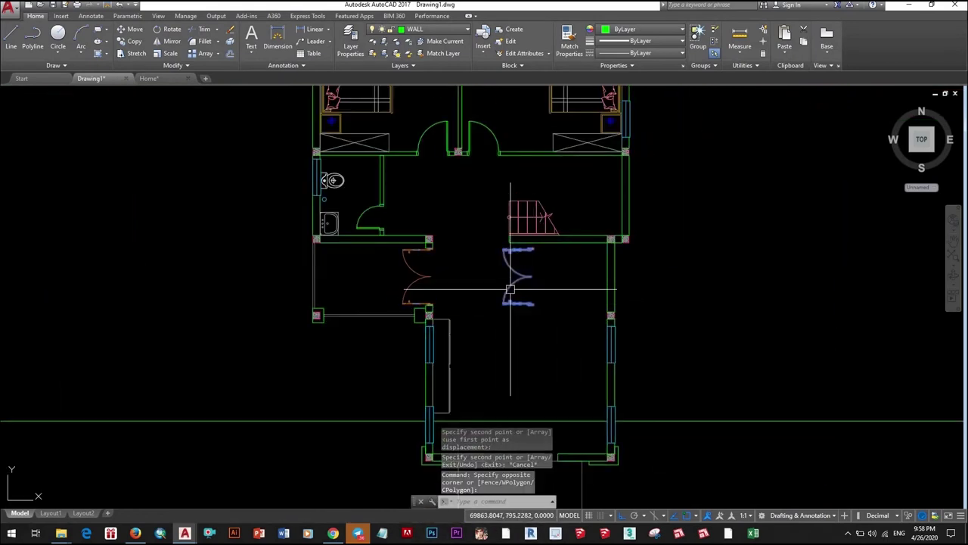
pyautogui.click(510, 329)
# - Rotate the copied double door to its new orientation
pyautogui.write('ro')
pyautogui.press('Return')
pyautogui.click(490, 318)
pyautogui.click(530, 342)
pyautogui.scroll(3, 502, 261)
# - Begin moving the rotated door, then cancel the move
pyautogui.write('m')
pyautogui.press('Return')
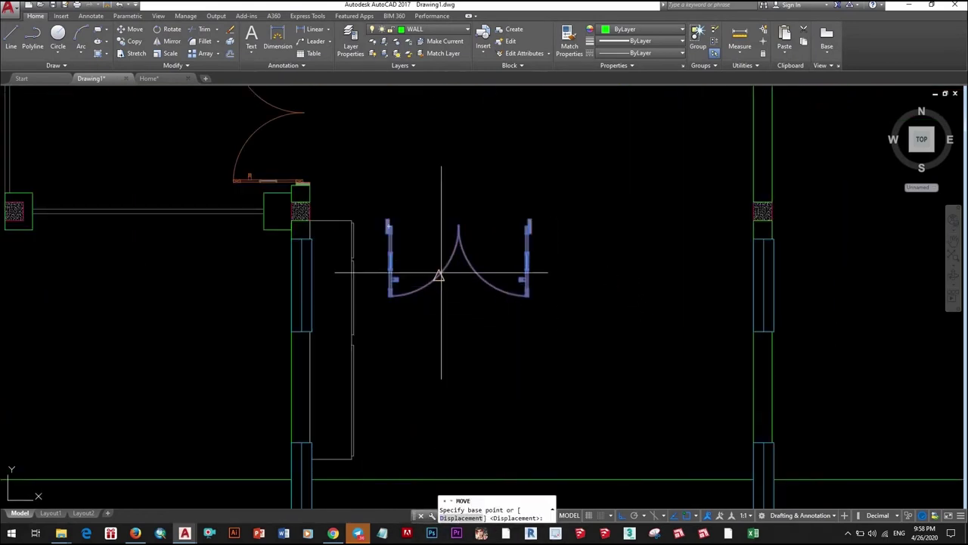
pyautogui.scroll(3, 439, 268)
pyautogui.click(394, 212)
pyautogui.scroll(-3, 437, 368)
pyautogui.scroll(2, 400, 302)
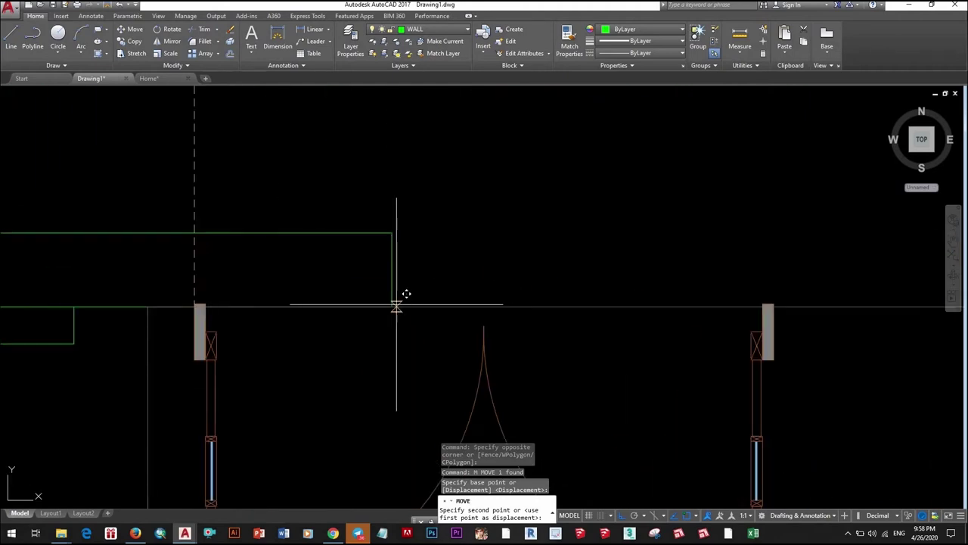
pyautogui.scroll(1, 415, 320)
pyautogui.press('Escape')
pyautogui.scroll(-3, 515, 367)
# - Move the double entrance door so its base snaps to the wall jamb corner
pyautogui.click(515, 367)
pyautogui.click(460, 329)
pyautogui.write('m')
pyautogui.press('Return')
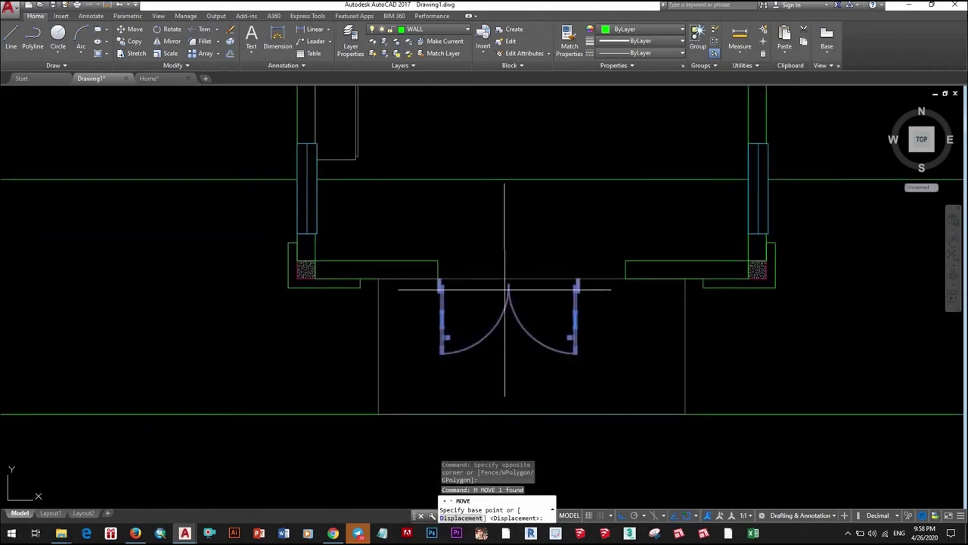
pyautogui.click(509, 284)
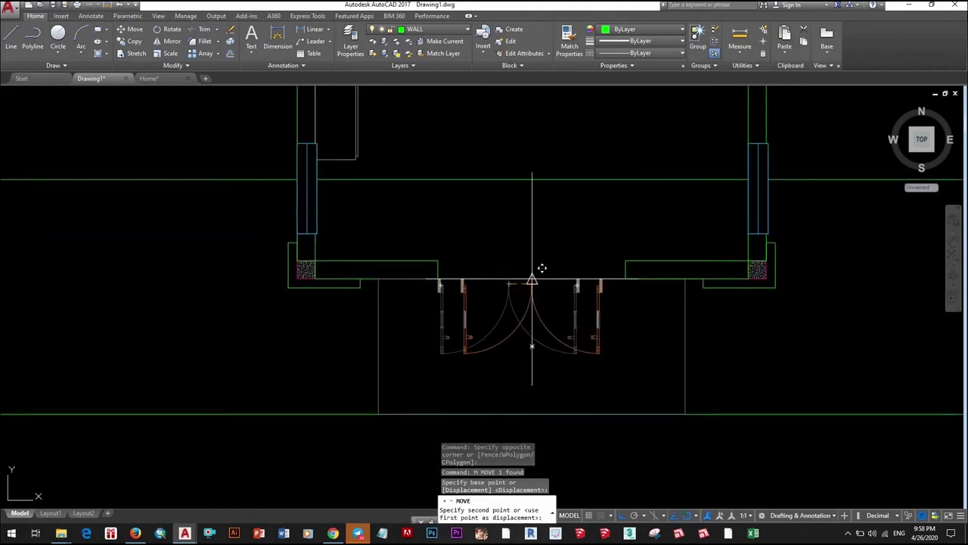
pyautogui.scroll(3, 557, 325)
pyautogui.scroll(3, 579, 266)
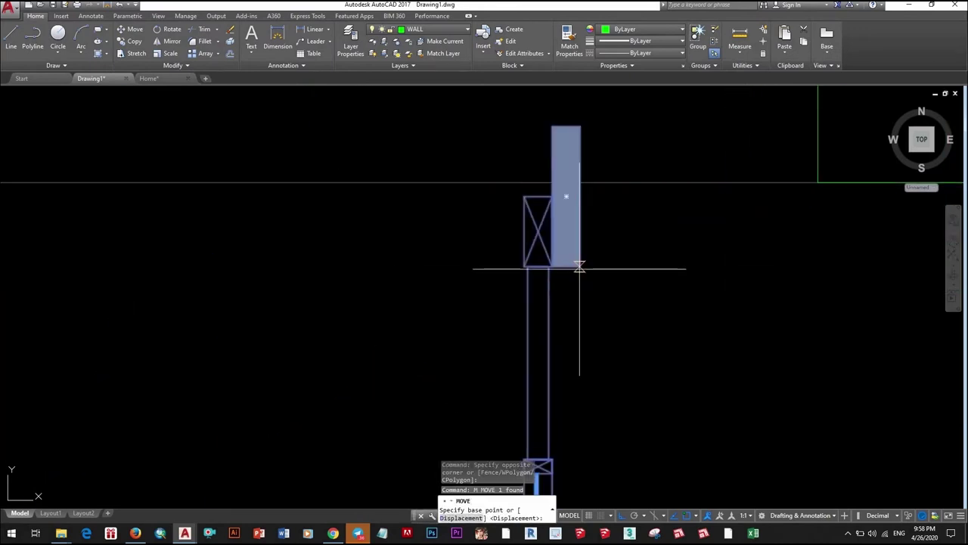
pyautogui.click(584, 266)
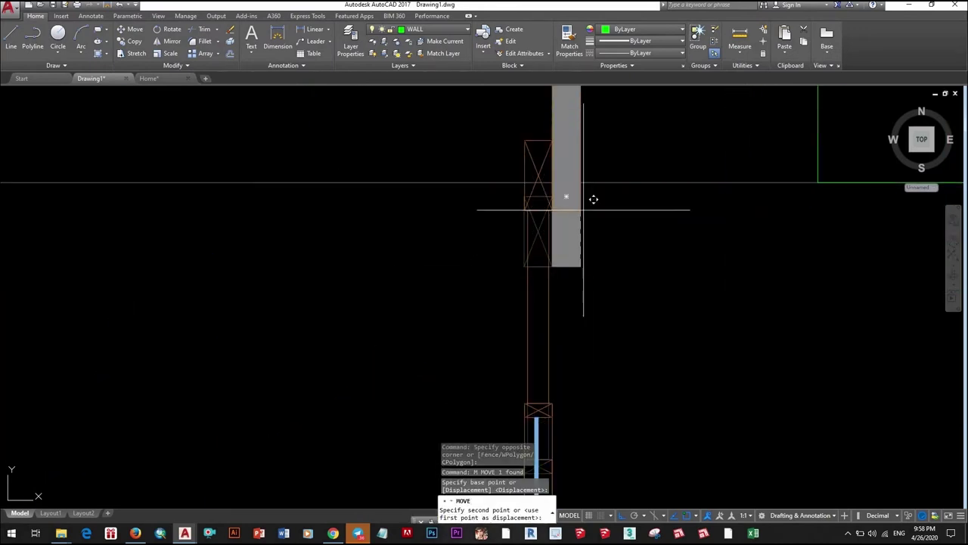
pyautogui.click(580, 183)
# - Grip-stretch the front wall piece's end to meet the door jamb
pyautogui.scroll(-5, 599, 277)
pyautogui.scroll(2, 608, 296)
pyautogui.scroll(-3, 514, 292)
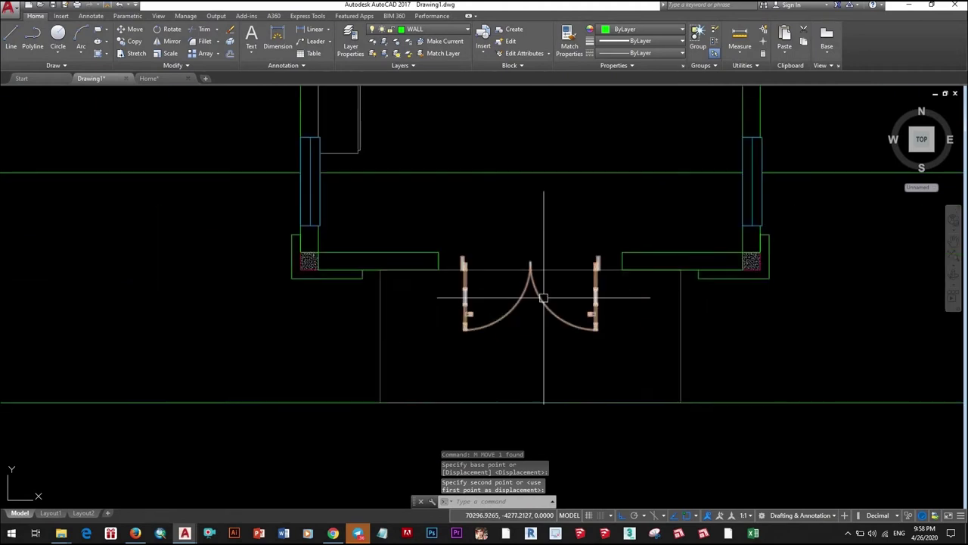
pyautogui.scroll(2, 539, 285)
pyautogui.scroll(2, 539, 285)
pyautogui.scroll(2, 580, 329)
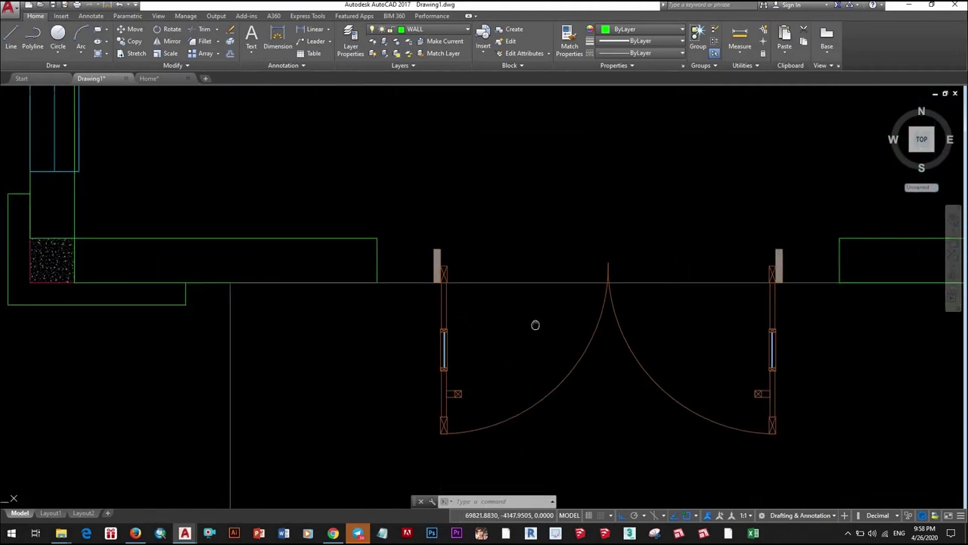
pyautogui.scroll(-4, 516, 315)
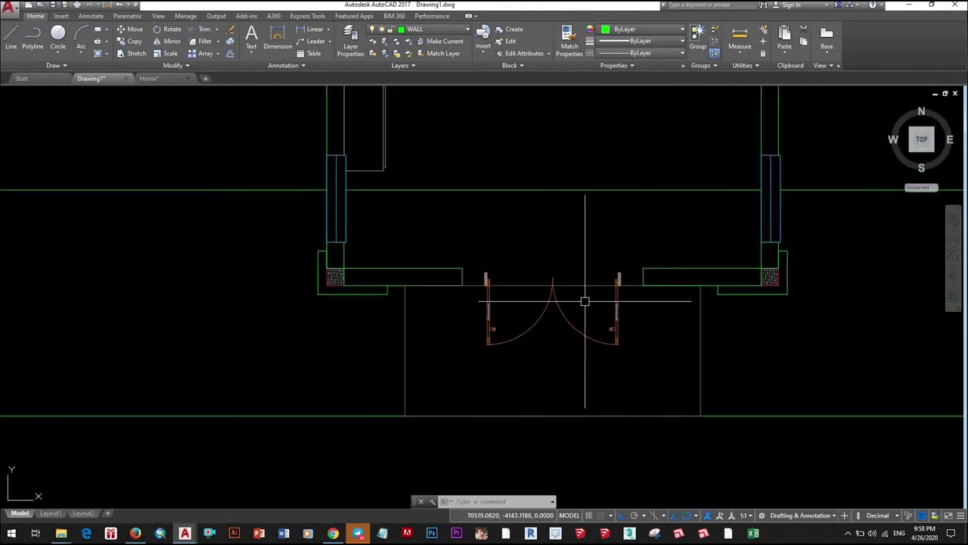
pyautogui.scroll(6, 585, 301)
pyautogui.click(553, 288)
pyautogui.click(555, 276)
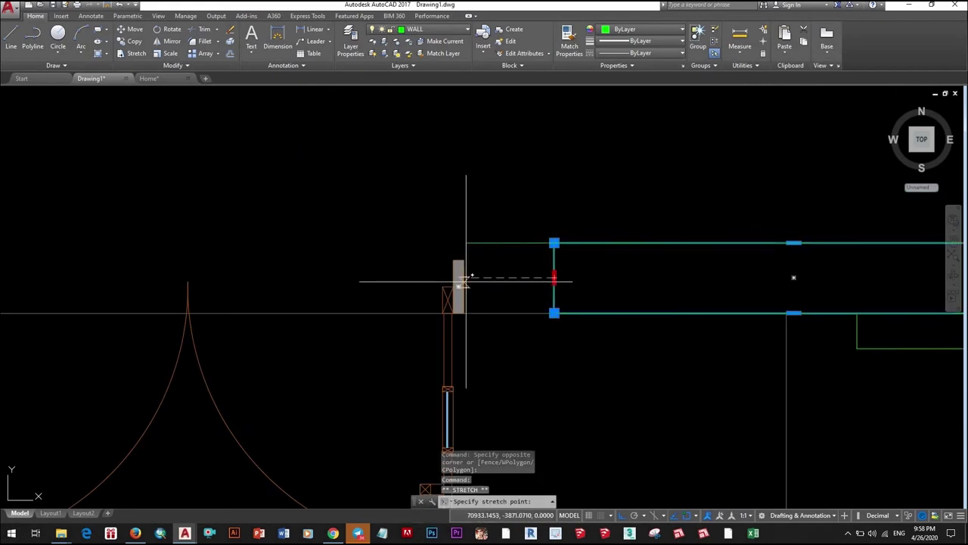
pyautogui.scroll(-5, 462, 277)
pyautogui.scroll(4, 192, 303)
pyautogui.click(432, 280)
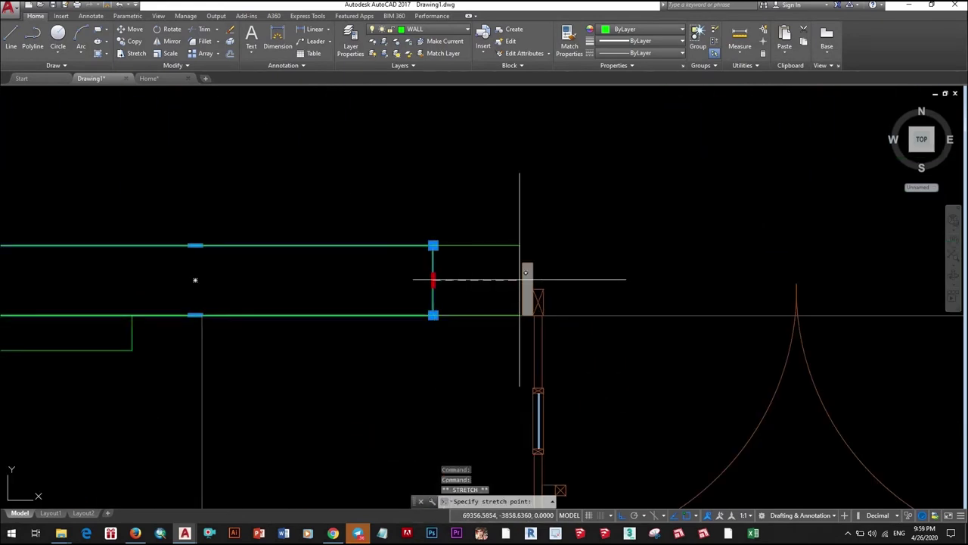
pyautogui.scroll(-3, 530, 291)
pyautogui.press('Escape')
pyautogui.scroll(-3, 546, 305)
pyautogui.scroll(3, 551, 318)
pyautogui.scroll(-4, 541, 295)
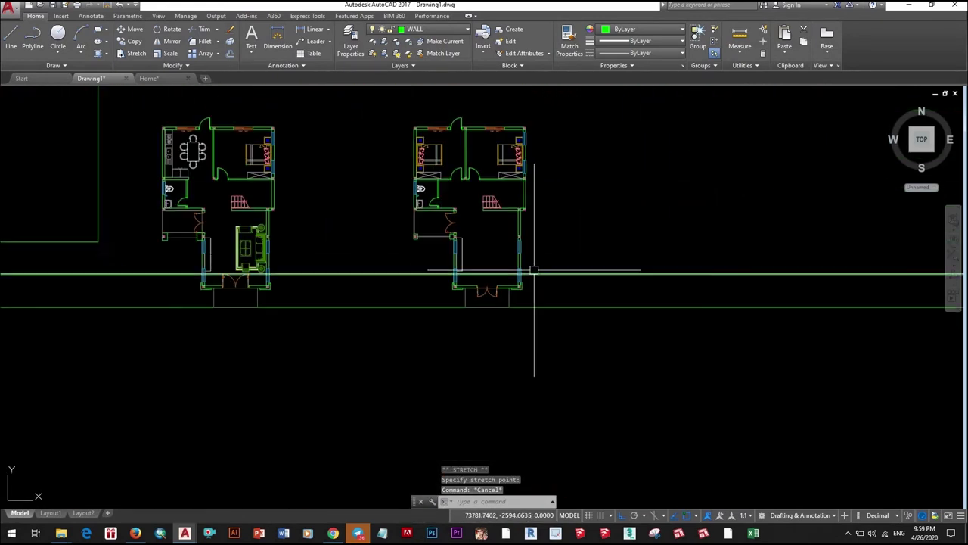
pyautogui.scroll(4, 535, 269)
pyautogui.scroll(-2, 550, 328)
pyautogui.scroll(4, 514, 296)
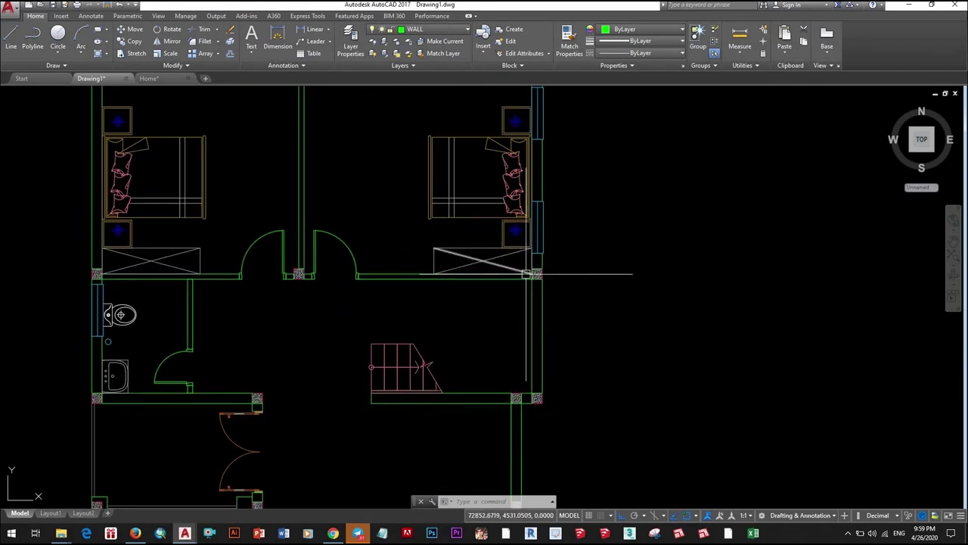
# - Select the whole bed and put it on the SYMBOL layer
pyautogui.scroll(-2, 527, 274)
pyautogui.scroll(-5, 515, 280)
pyautogui.moveTo(256, 307); pyautogui.dragTo(450, 292, button='middle')
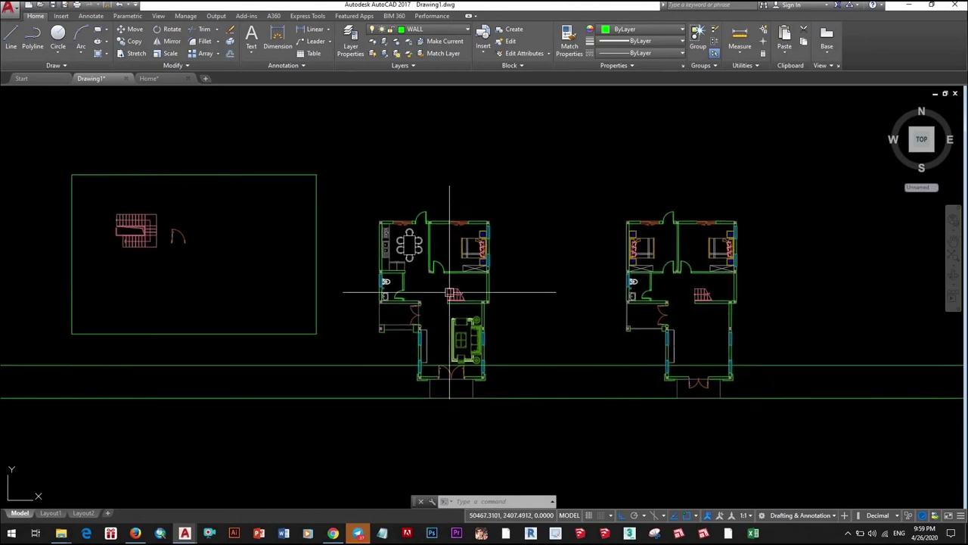
pyautogui.scroll(5, 450, 292)
pyautogui.scroll(-3, 450, 292)
pyautogui.moveTo(790, 310); pyautogui.dragTo(601, 312, button='middle')
pyautogui.scroll(-2, 601, 311)
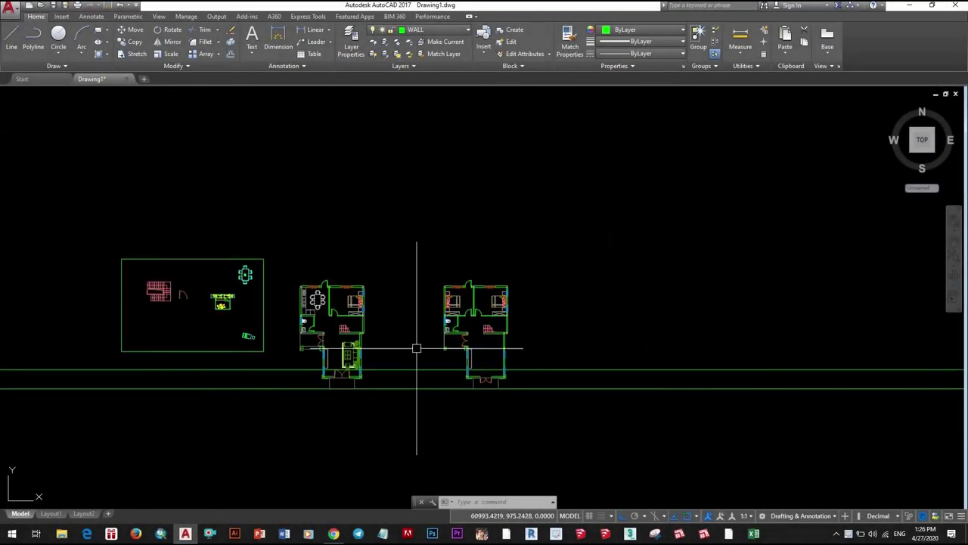
pyautogui.scroll(4, 276, 287)
pyautogui.scroll(3, 385, 288)
pyautogui.scroll(2, 355, 287)
pyautogui.click(349, 286)
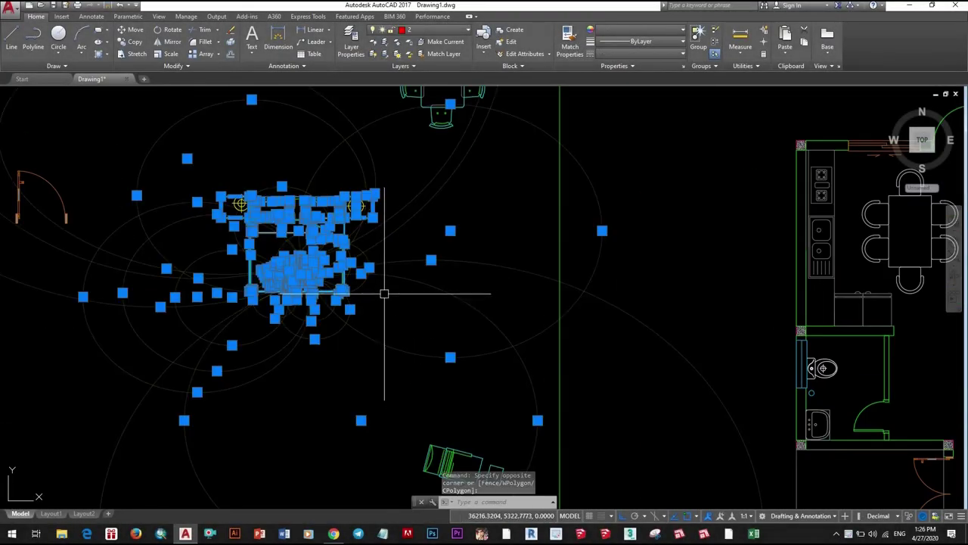
pyautogui.press('Escape')
pyautogui.click(346, 287)
pyautogui.press('Escape')
pyautogui.click(186, 165)
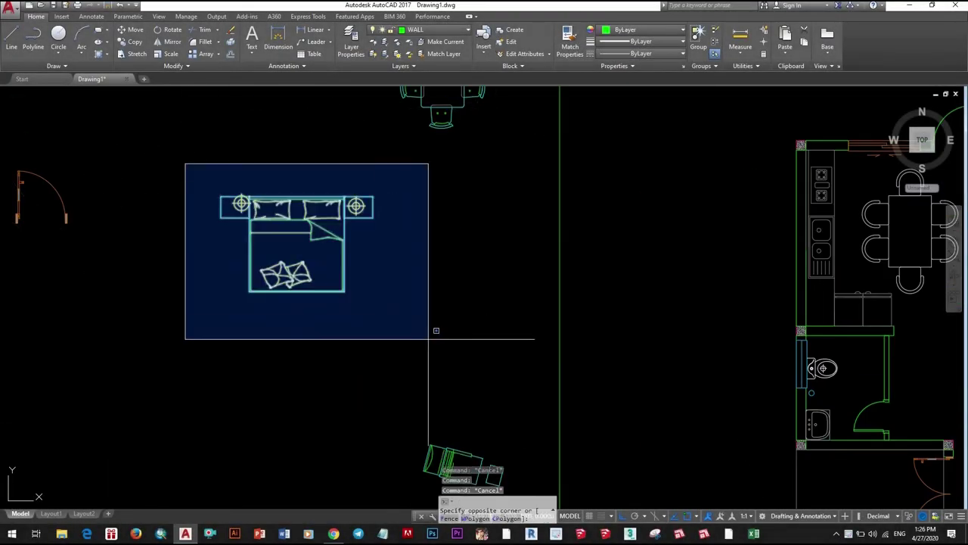
pyautogui.click(428, 339)
pyautogui.click(435, 30)
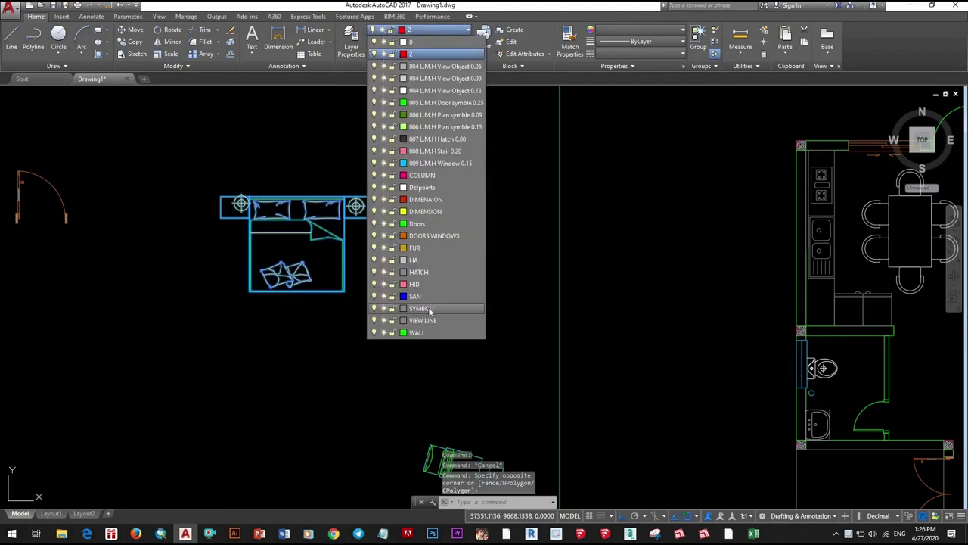
pyautogui.click(420, 307)
# - Reselect the bed and define it as a block named BED 1
pyautogui.press('Escape')
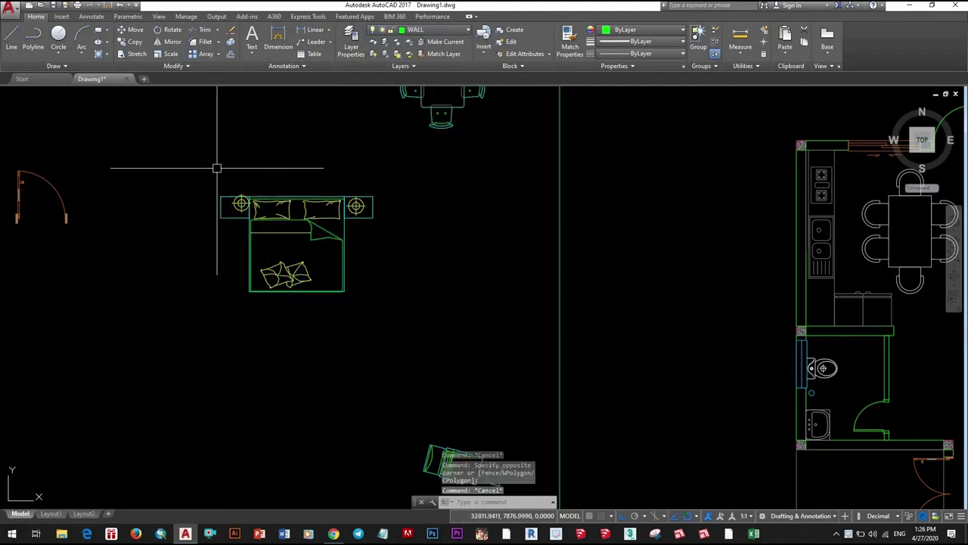
pyautogui.moveTo(216, 162); pyautogui.dragTo(426, 310)
pyautogui.write('b')
pyautogui.press('Return')
pyautogui.write('BED 1')
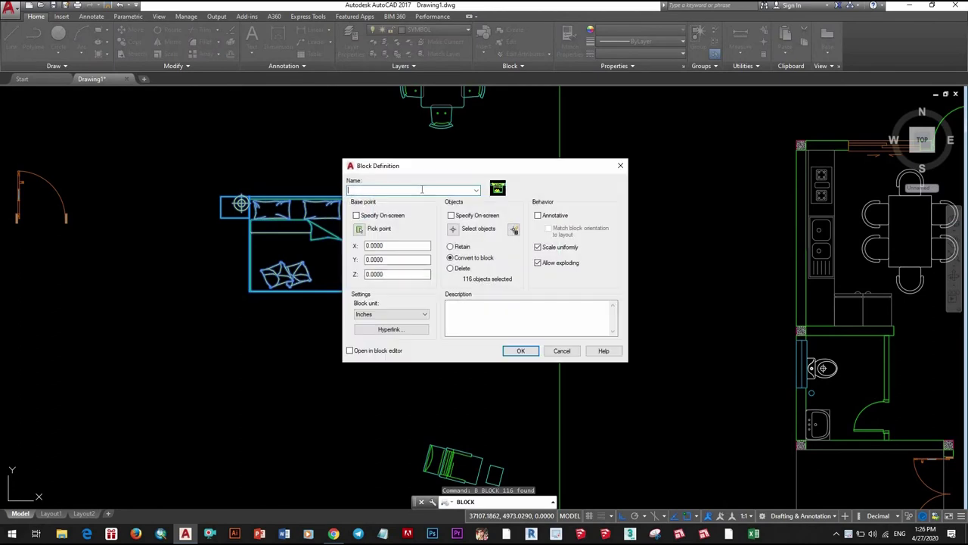
pyautogui.click(522, 351)
# - Rotate the BED 1 block a quarter turn and start moving it toward the second house's front room
pyautogui.press('Return')
pyautogui.click(372, 273)
pyautogui.scroll(-5, 372, 274)
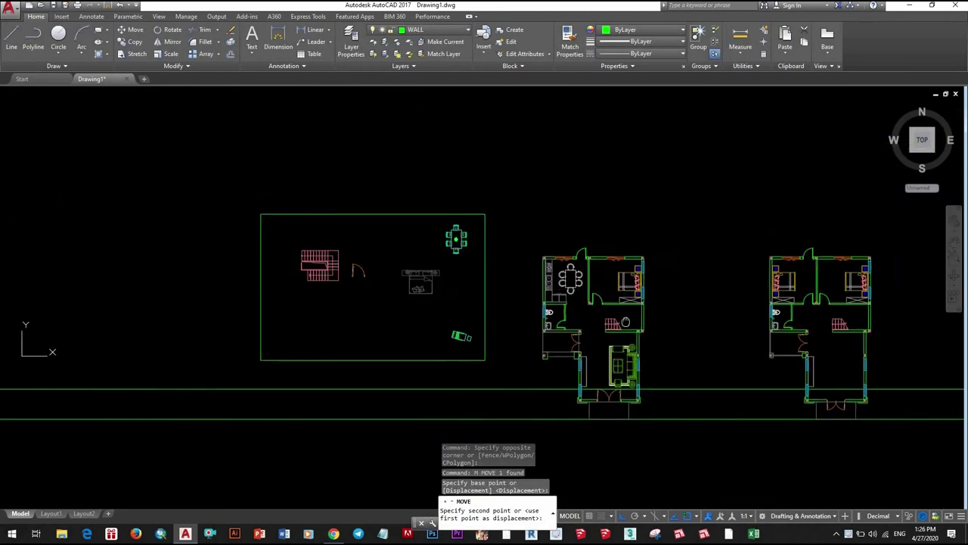
pyautogui.scroll(2, 530, 264)
pyautogui.write('R')
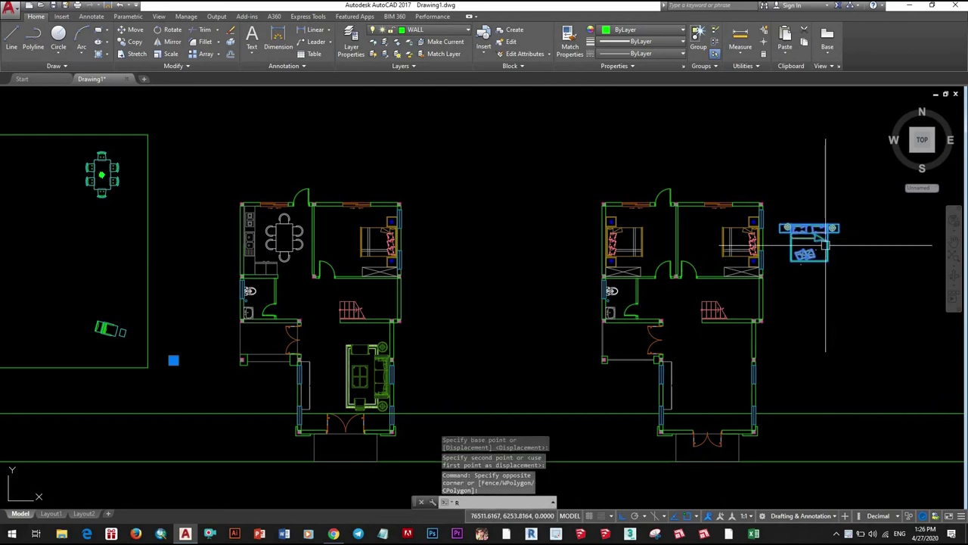
pyautogui.press('Return')
pyautogui.click(888, 295)
pyautogui.write('m')
pyautogui.press('Return')
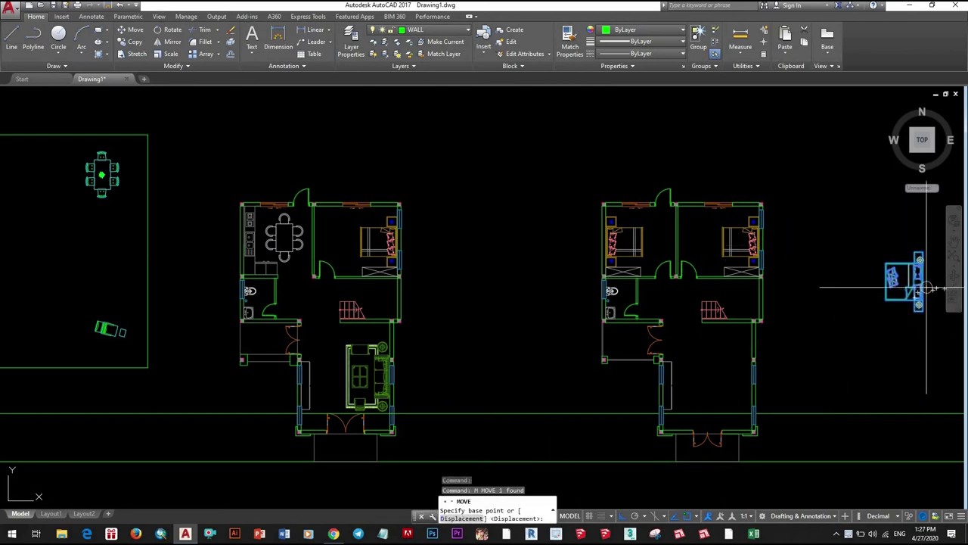
pyautogui.click(889, 303)
pyautogui.scroll(3, 756, 393)
pyautogui.scroll(2, 678, 279)
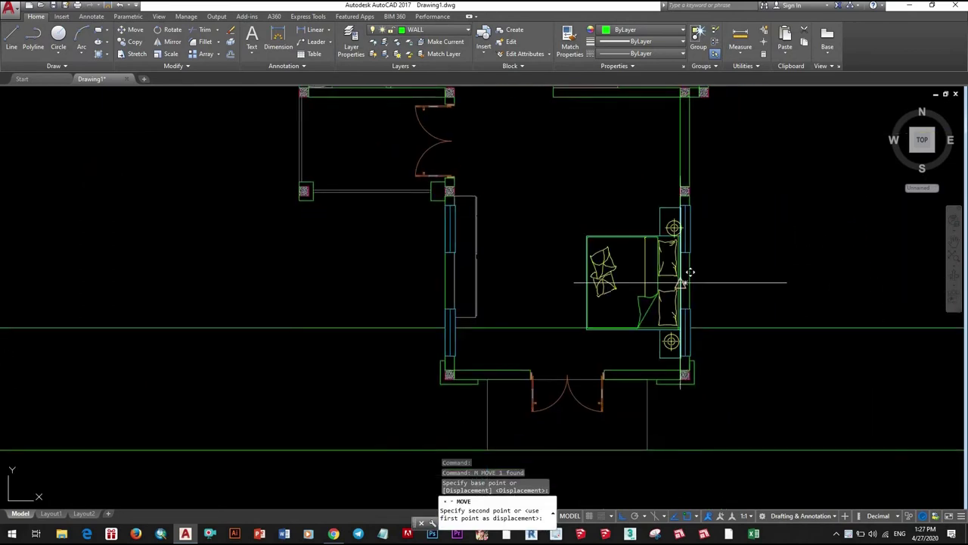
pyautogui.scroll(-5, 605, 295)
pyautogui.moveTo(580, 302); pyautogui.dragTo(643, 288, button='middle')
pyautogui.scroll(3, 583, 240)
# - Crossing-select the toilet, sink, bathroom wall and door
pyautogui.scroll(5, 583, 241)
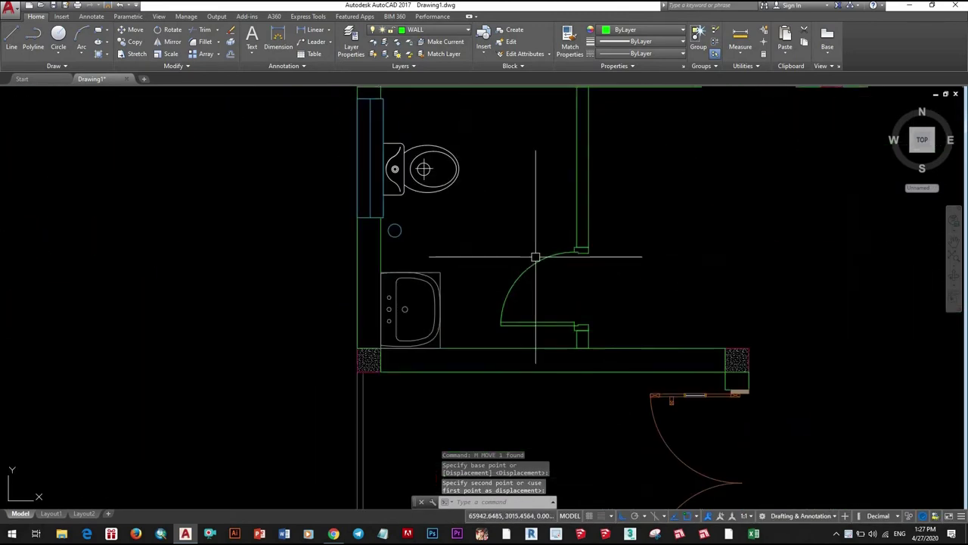
pyautogui.click(424, 168)
pyautogui.scroll(-2, 422, 302)
pyautogui.click(453, 345)
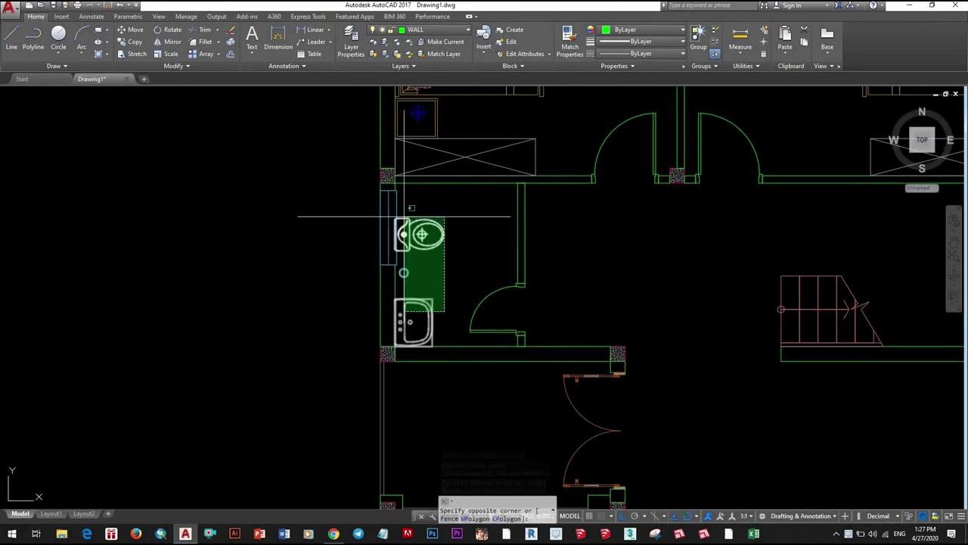
pyautogui.click(400, 216)
pyautogui.click(473, 264)
pyautogui.click(533, 344)
pyautogui.scroll(2, 534, 339)
pyautogui.scroll(1, 492, 307)
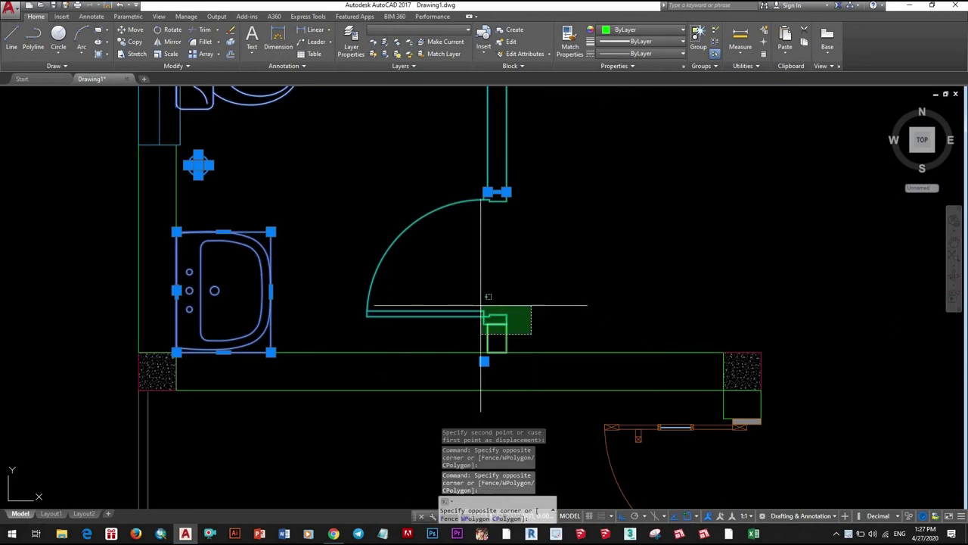
pyautogui.scroll(-4, 493, 307)
pyautogui.write('c')
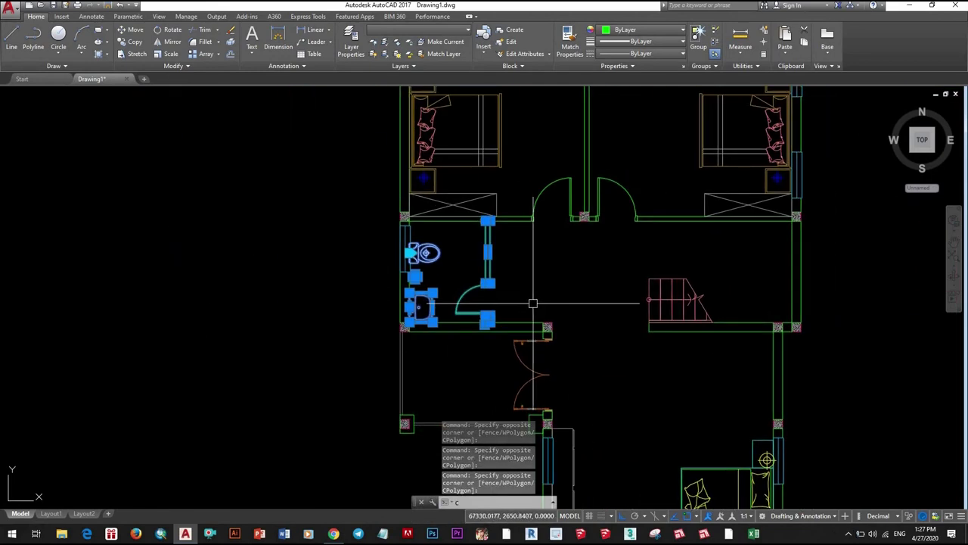
# - Draw a stray circle in the hall, then erase it
pyautogui.press('Return')
pyautogui.click(533, 303)
pyautogui.click(604, 347)
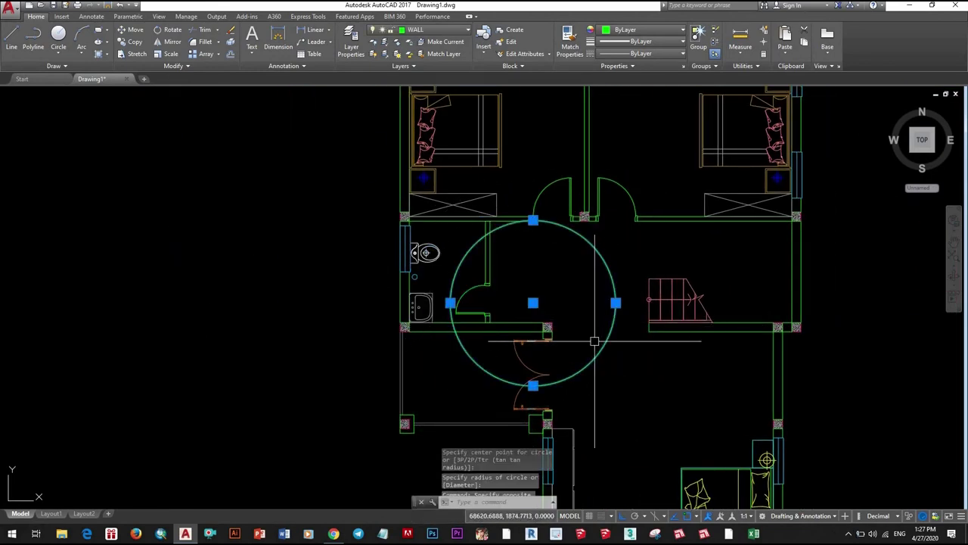
pyautogui.write('e')
pyautogui.press('Return')
# - Reselect the bathroom contents and copy them to the right of the second floor plan
pyautogui.scroll(2, 487, 311)
pyautogui.click(516, 322)
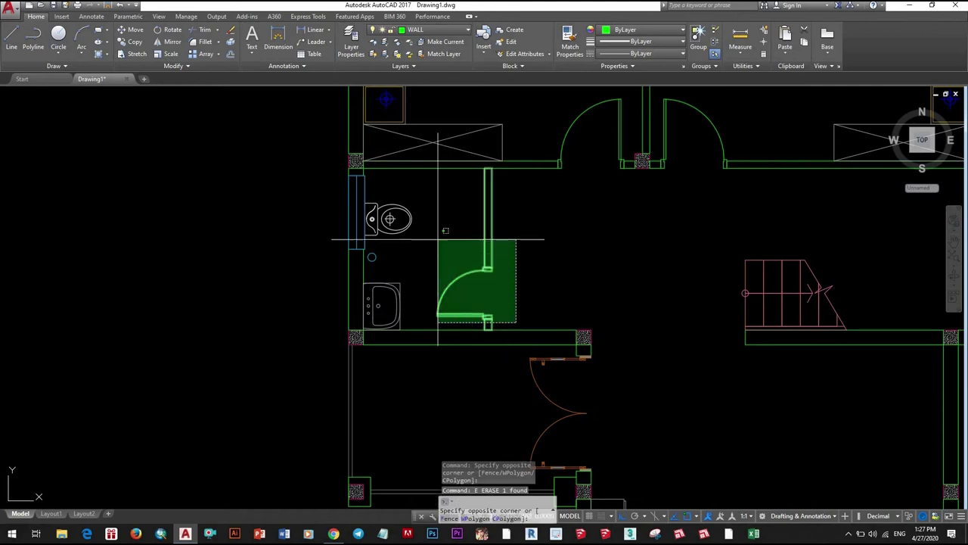
pyautogui.click(366, 210)
pyautogui.write('co')
pyautogui.press('Return')
pyautogui.click(471, 277)
pyautogui.scroll(-5, 471, 277)
pyautogui.scroll(2, 604, 293)
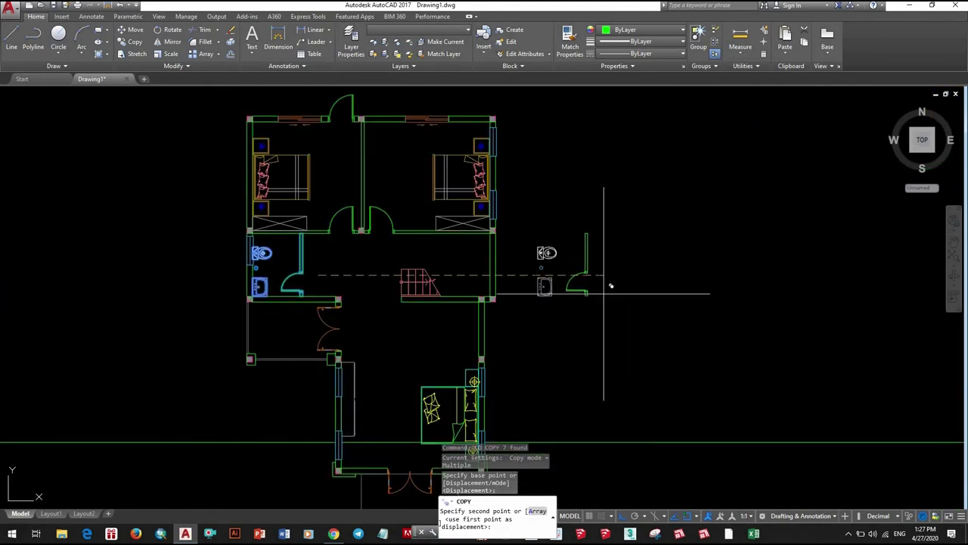
pyautogui.click(603, 294)
pyautogui.press('Escape')
pyautogui.press('Escape')
pyautogui.press('Escape')
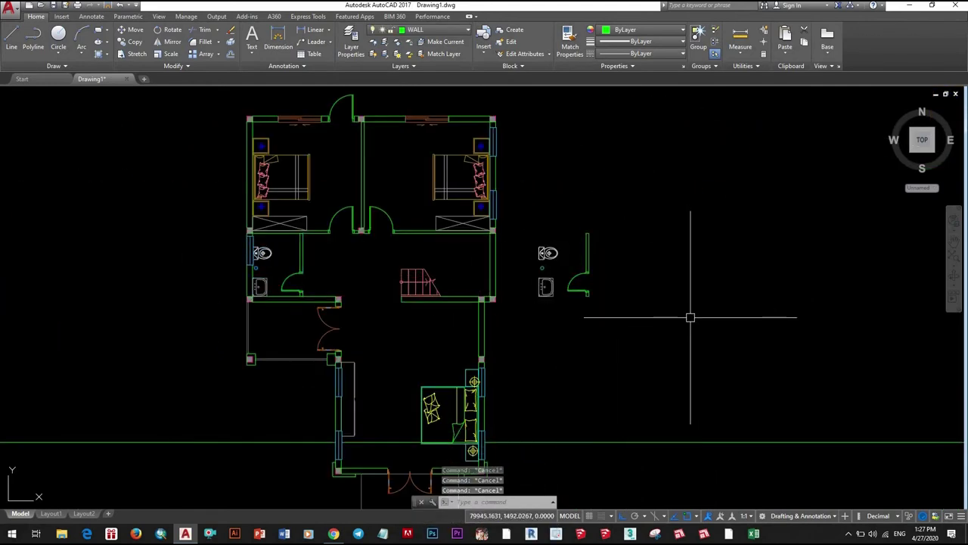
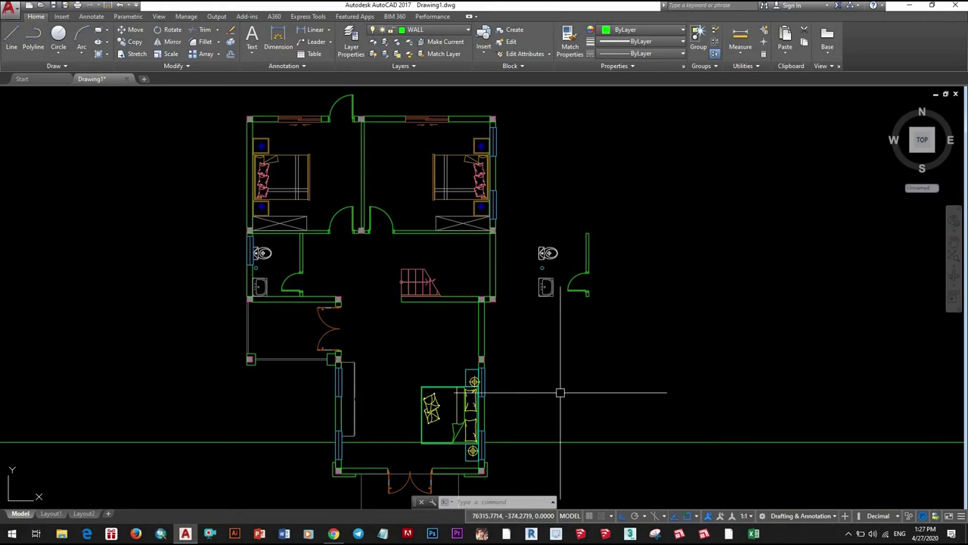
# - Move the detached door piece beside the spare sink lower with MOVE
pyautogui.moveTo(443, 363); pyautogui.dragTo(459, 316, button='middle')
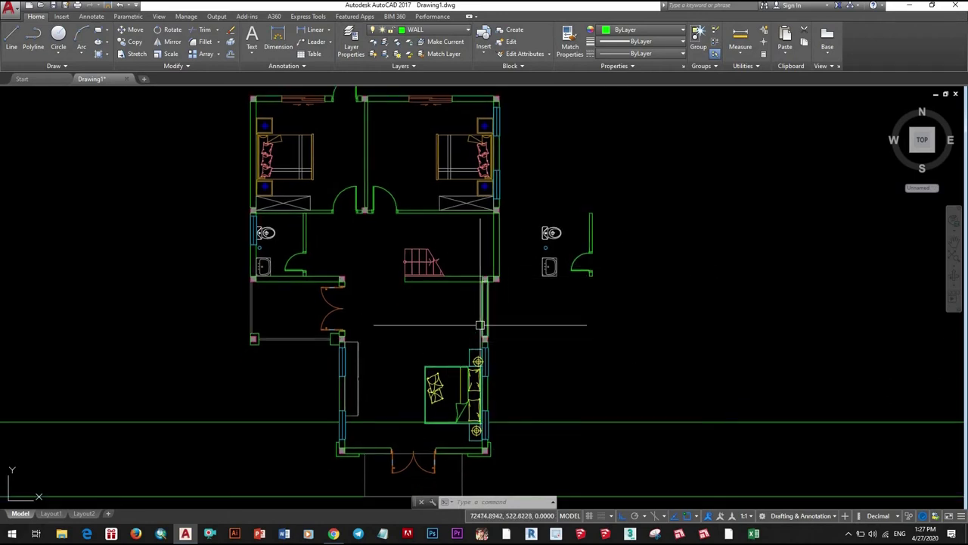
pyautogui.moveTo(488, 372); pyautogui.dragTo(484, 344, button='middle')
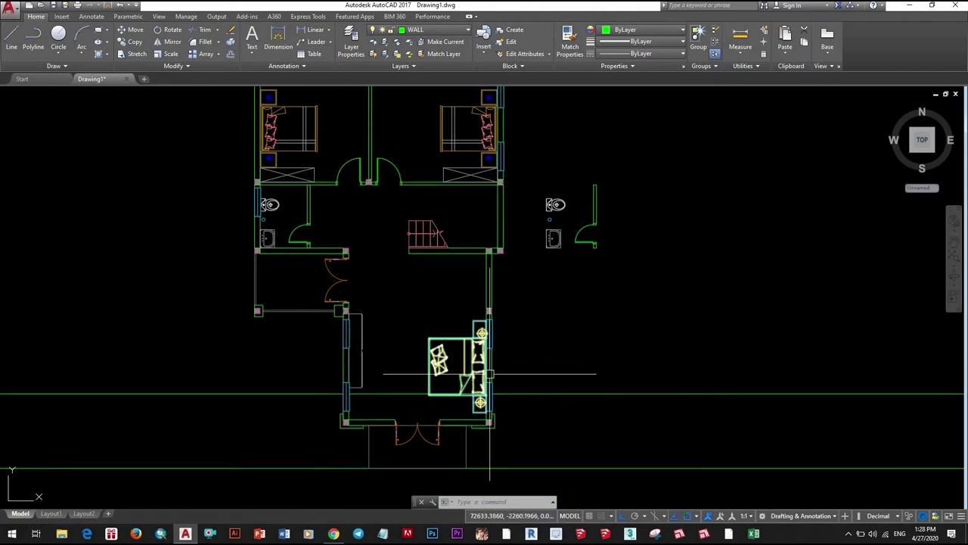
pyautogui.scroll(2, 480, 277)
pyautogui.scroll(-2, 569, 261)
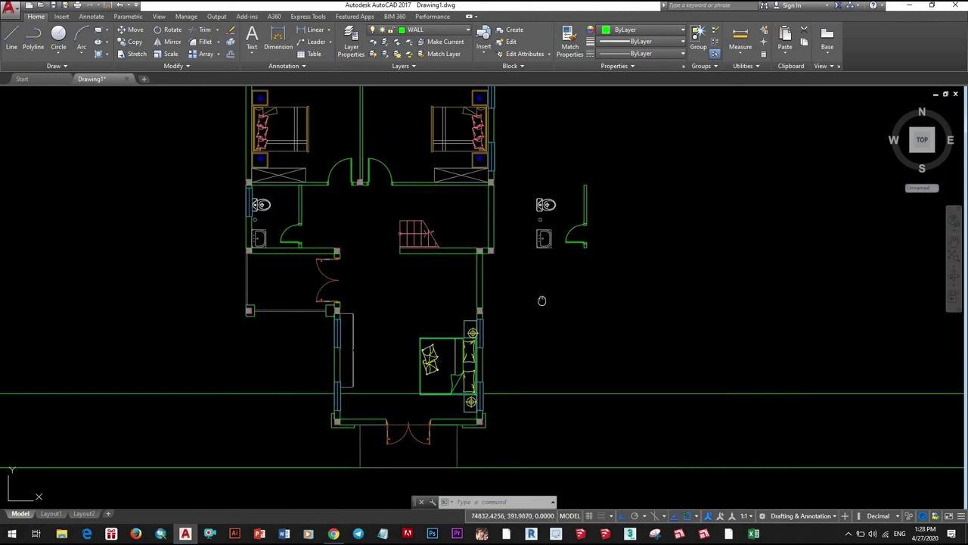
pyautogui.scroll(3, 594, 205)
pyautogui.click(598, 250)
pyautogui.scroll(-1, 659, 251)
pyautogui.moveTo(658, 250); pyautogui.dragTo(659, 276, button='middle')
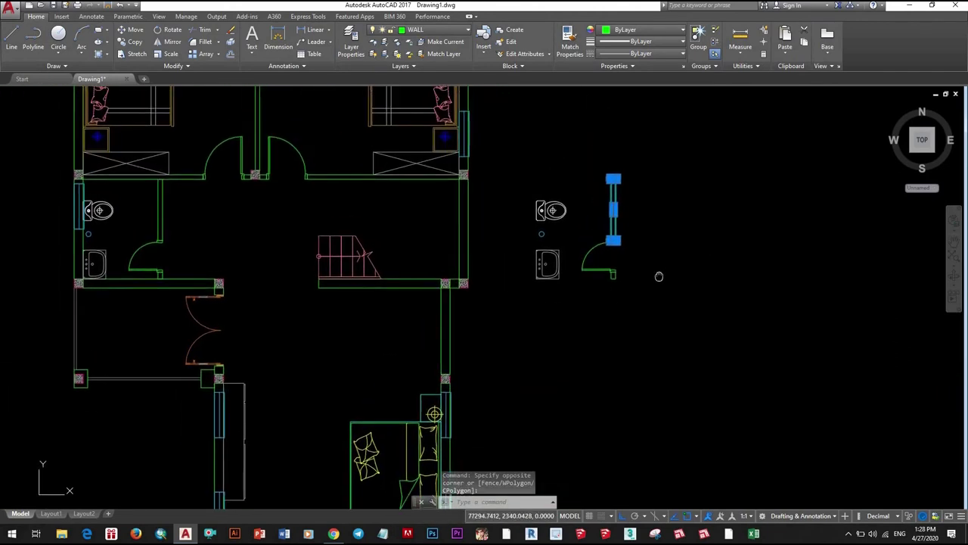
pyautogui.click(642, 302)
pyautogui.click(600, 174)
pyautogui.press('m')
pyautogui.press('Return')
pyautogui.click(665, 314)
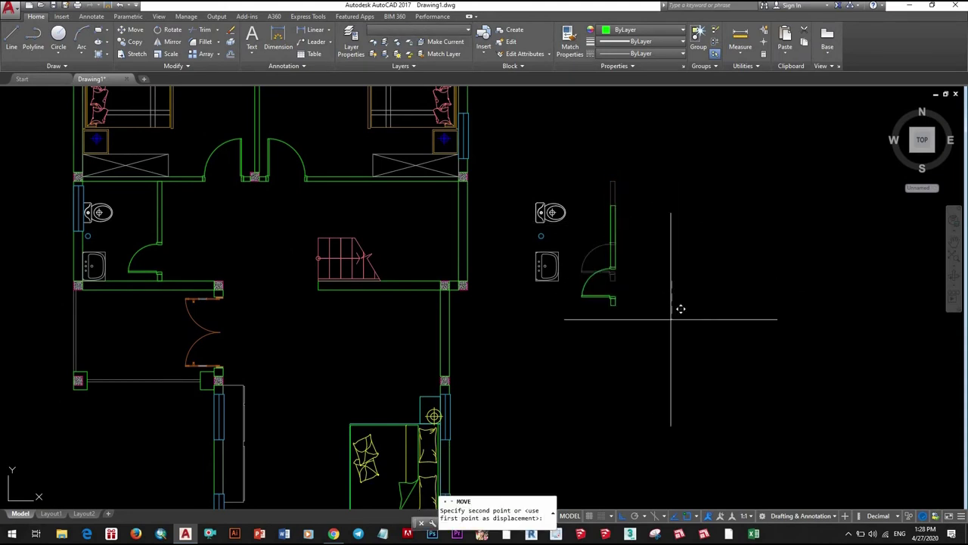
pyautogui.click(669, 382)
# - Copy the wall below the stairs into the hall, placing it against the column
pyautogui.click(631, 320)
pyautogui.click(605, 282)
pyautogui.moveTo(635, 343); pyautogui.dragTo(634, 295, button='middle')
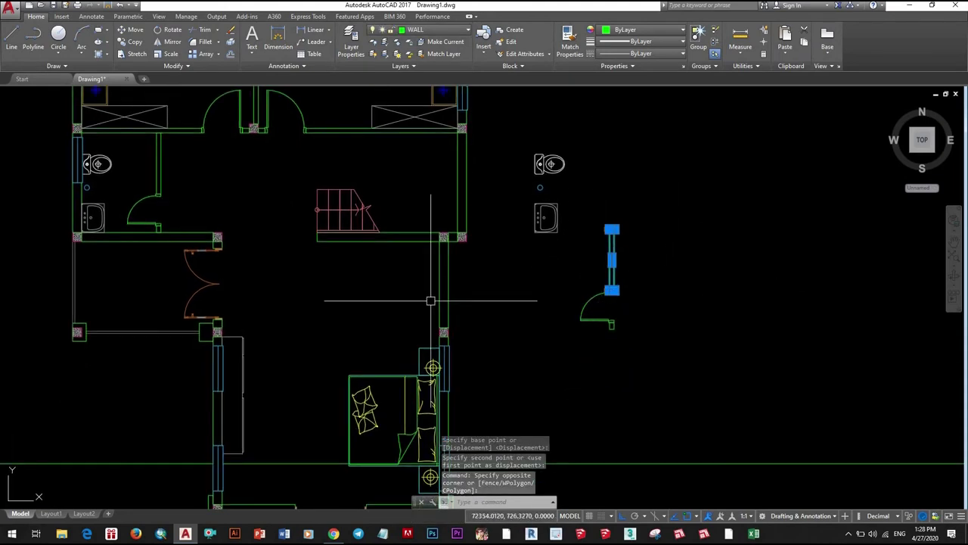
pyautogui.write('co')
pyautogui.press('Return')
pyautogui.scroll(5, 402, 242)
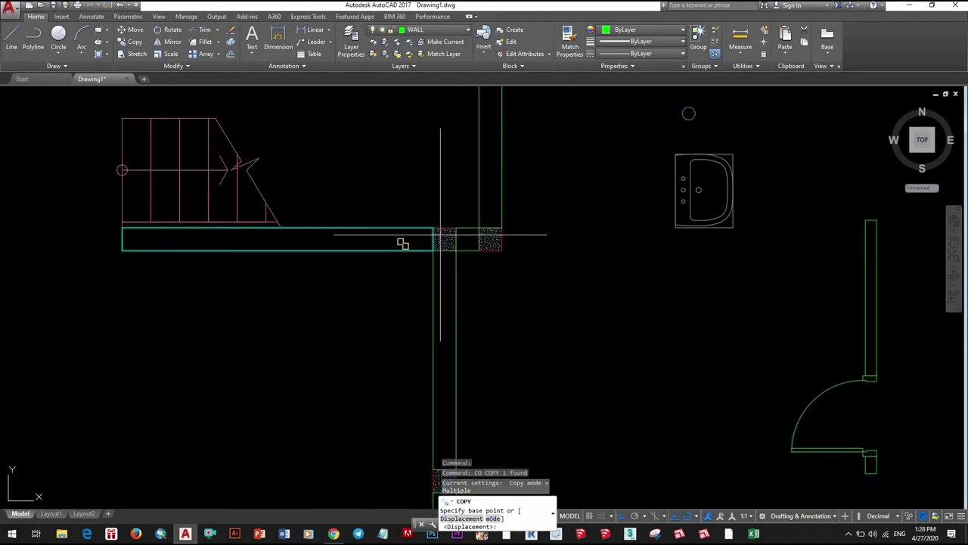
pyautogui.scroll(3, 426, 220)
pyautogui.click(426, 220)
pyautogui.scroll(-10, 426, 220)
pyautogui.scroll(10, 486, 261)
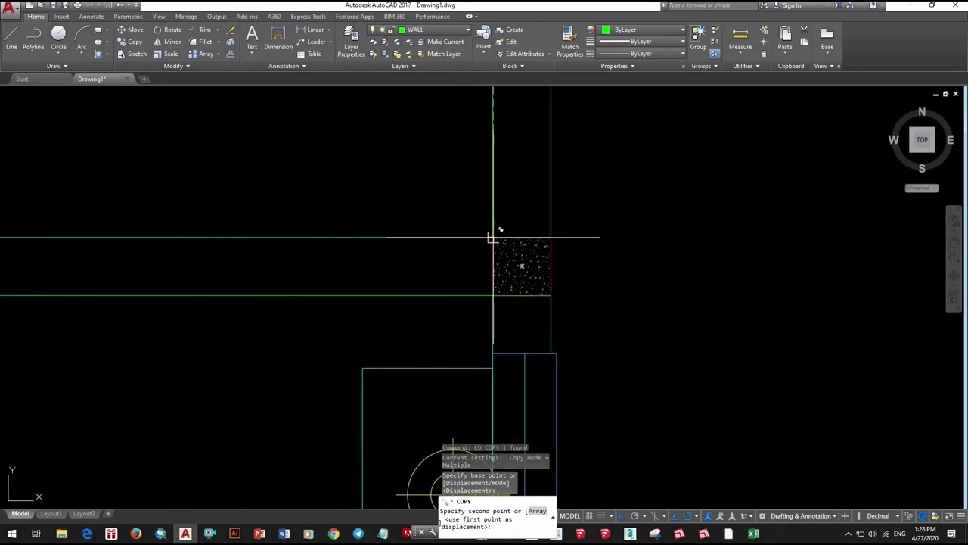
pyautogui.moveTo(162, 264); pyautogui.dragTo(393, 255, button='middle')
pyautogui.press('Escape')
pyautogui.click(393, 197)
# - Select both lines of the copied wall and try stretching its end by grip, then cancel
pyautogui.click(363, 318)
pyautogui.click(334, 229)
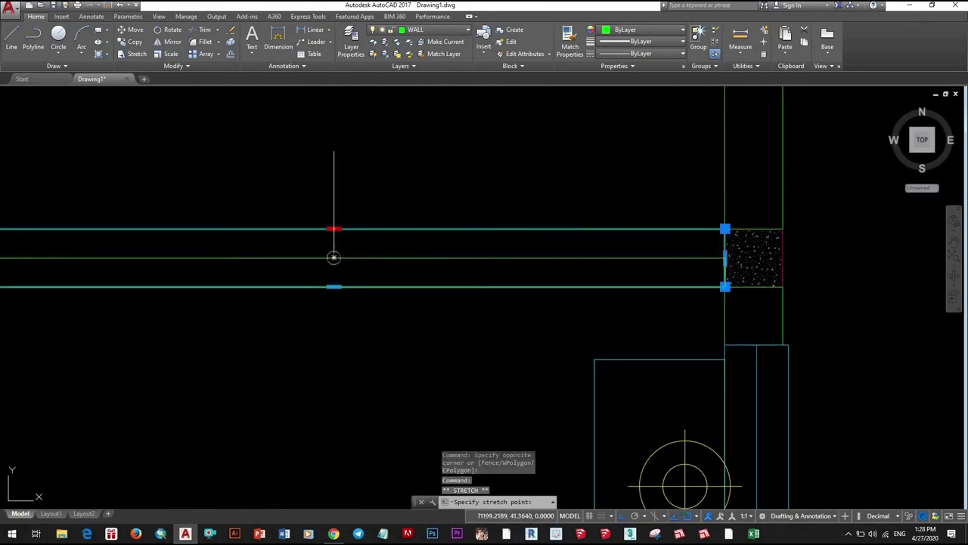
pyautogui.scroll(-5, 469, 280)
pyautogui.press('Escape')
pyautogui.scroll(-2, 469, 284)
pyautogui.scroll(2, 466, 262)
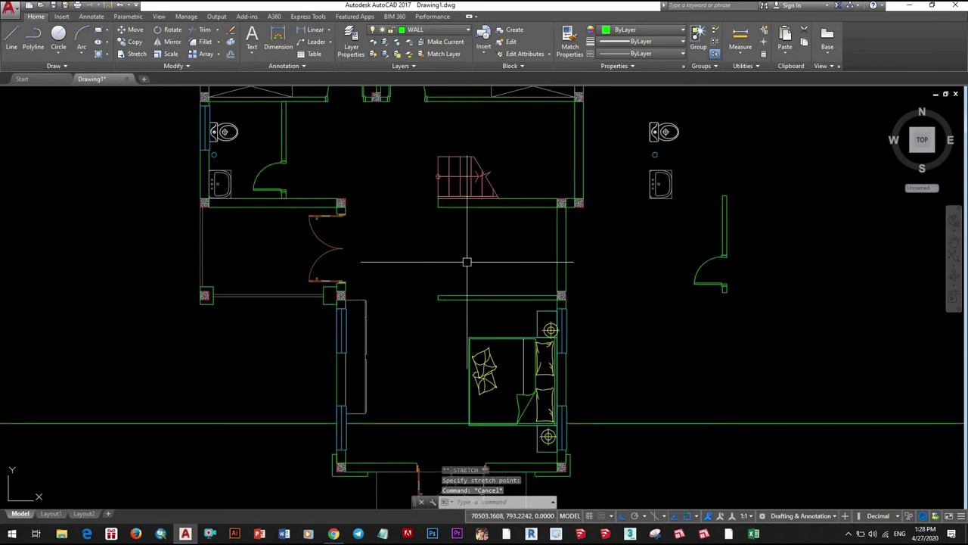
pyautogui.moveTo(467, 262); pyautogui.dragTo(464, 265, button='middle')
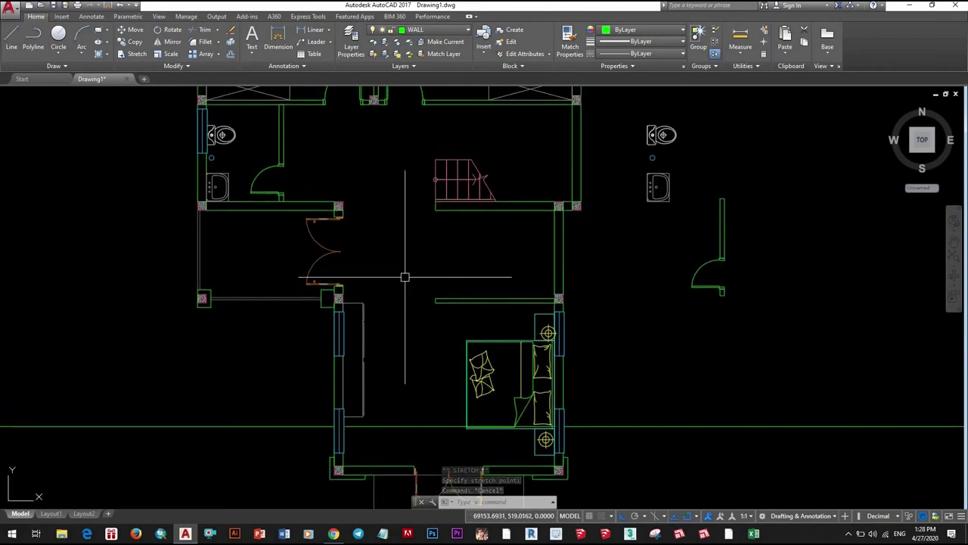
# - Move the double doors further left with MOVE
pyautogui.scroll(2, 296, 221)
pyautogui.click(363, 288)
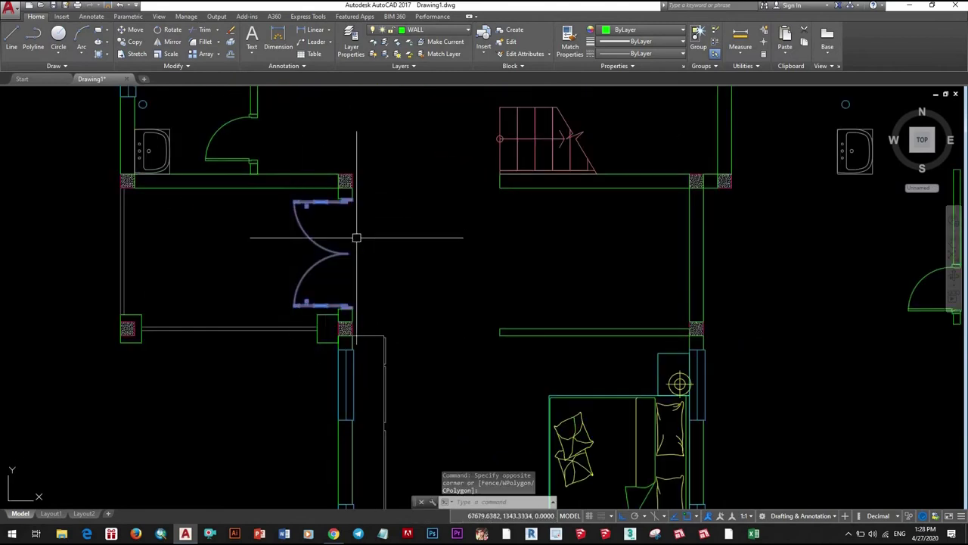
pyautogui.write('M')
pyautogui.click(363, 251)
pyautogui.write('m')
pyautogui.press('Return')
pyautogui.click(353, 259)
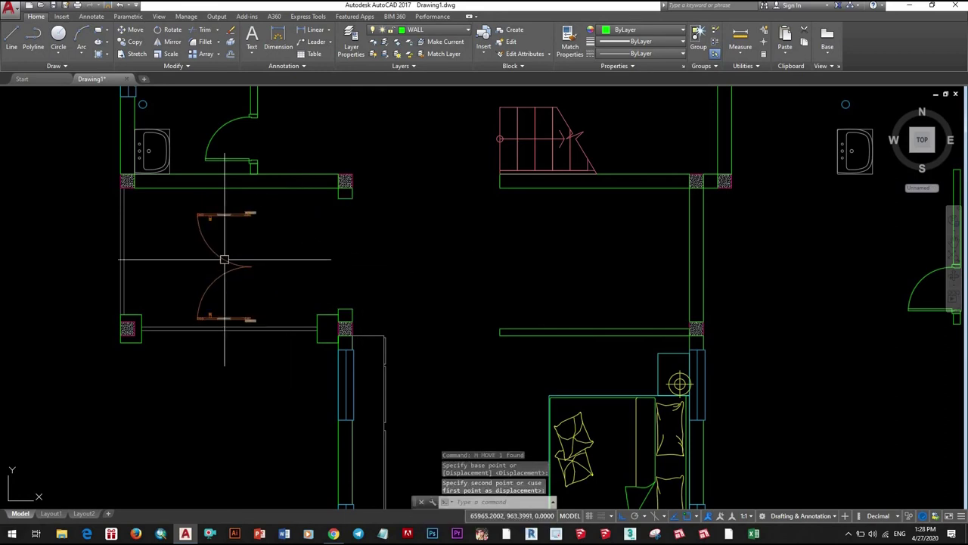
pyautogui.click(262, 260)
pyautogui.scroll(2, 258, 283)
pyautogui.press('Escape')
pyautogui.scroll(-5, 279, 287)
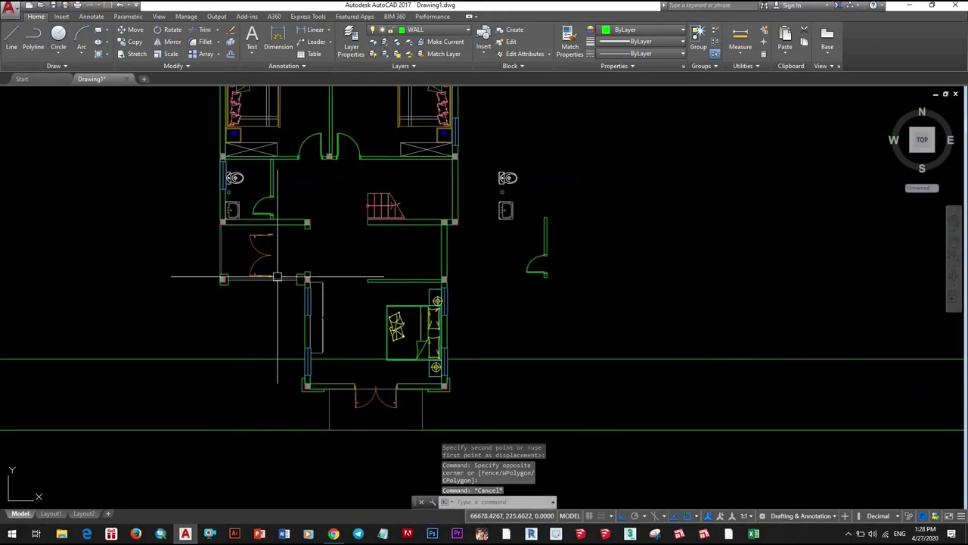
pyautogui.scroll(-3, 212, 264)
pyautogui.scroll(4, 139, 247)
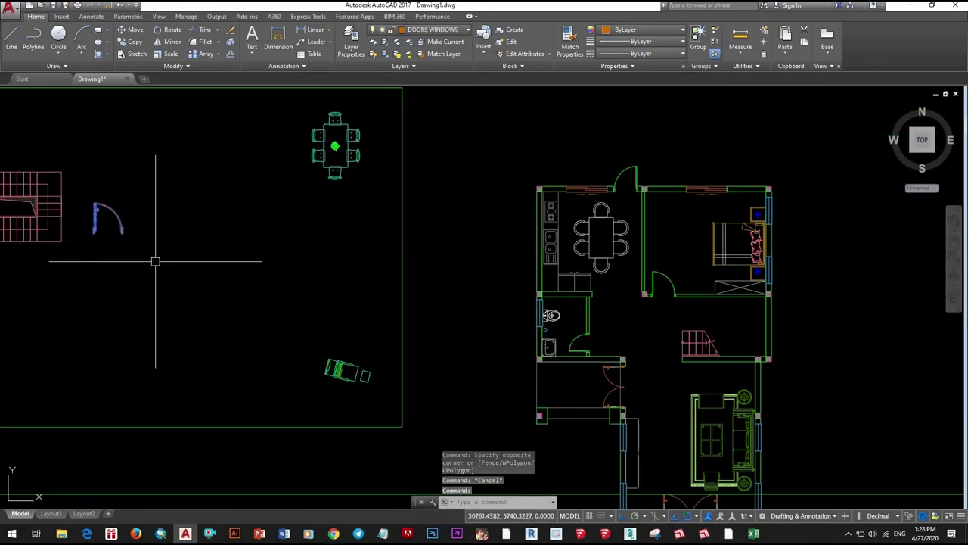
# - Move the single door block into the wall opening below the sink
pyautogui.write('m')
pyautogui.press('Return')
pyautogui.scroll(5, 94, 230)
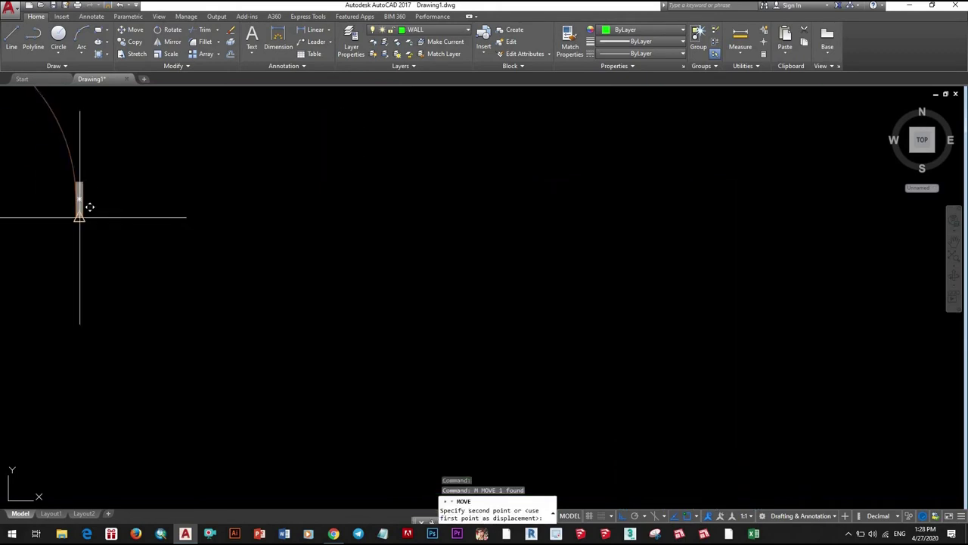
pyautogui.scroll(-5, 90, 207)
pyautogui.scroll(3, 560, 348)
pyautogui.scroll(2, 545, 340)
pyautogui.scroll(3, 732, 277)
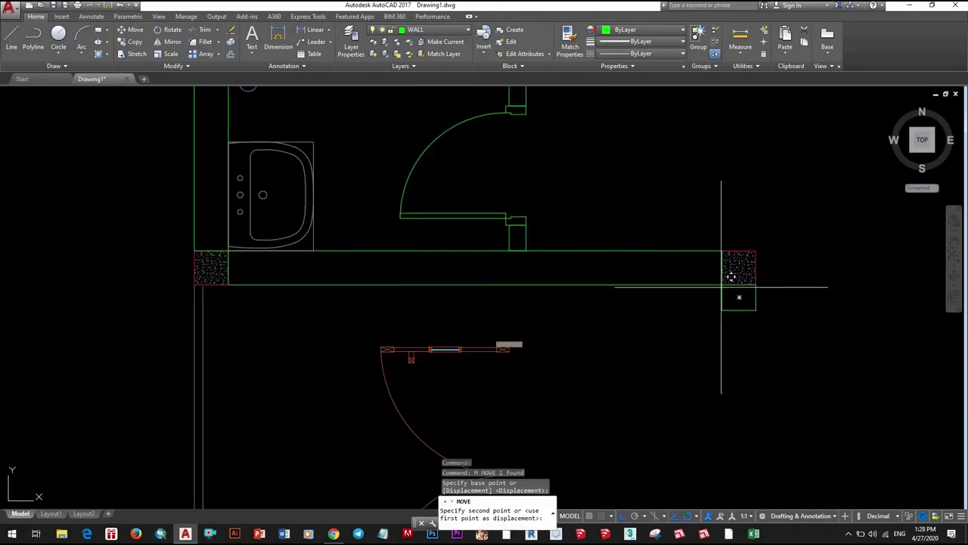
pyautogui.click(731, 277)
pyautogui.moveTo(688, 317); pyautogui.dragTo(500, 374, button='middle')
pyautogui.press('Escape')
# - Mirror the placed door, then erase the original unflipped copy
pyautogui.click(460, 247)
pyautogui.write('M')
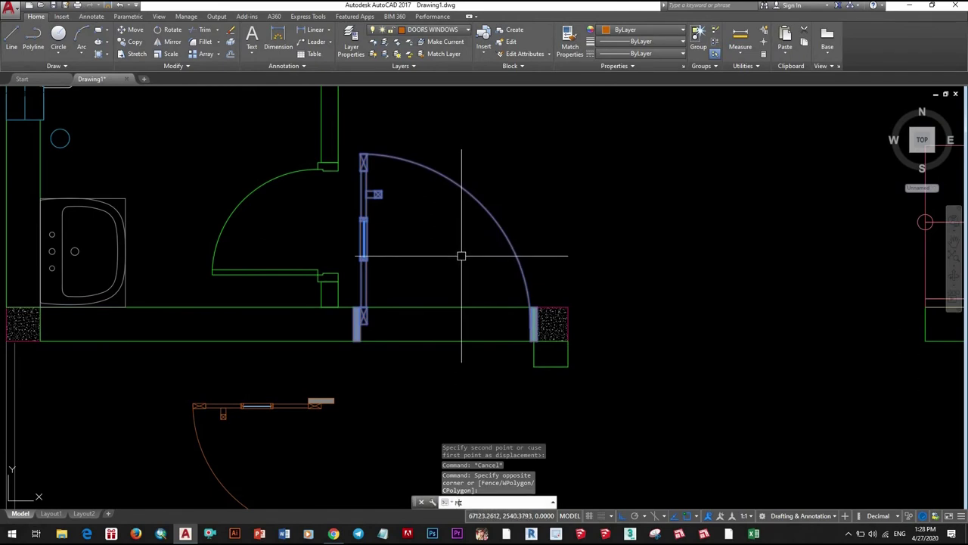
pyautogui.press('Return')
pyautogui.click(459, 277)
pyautogui.click(466, 318)
pyautogui.click(539, 511)
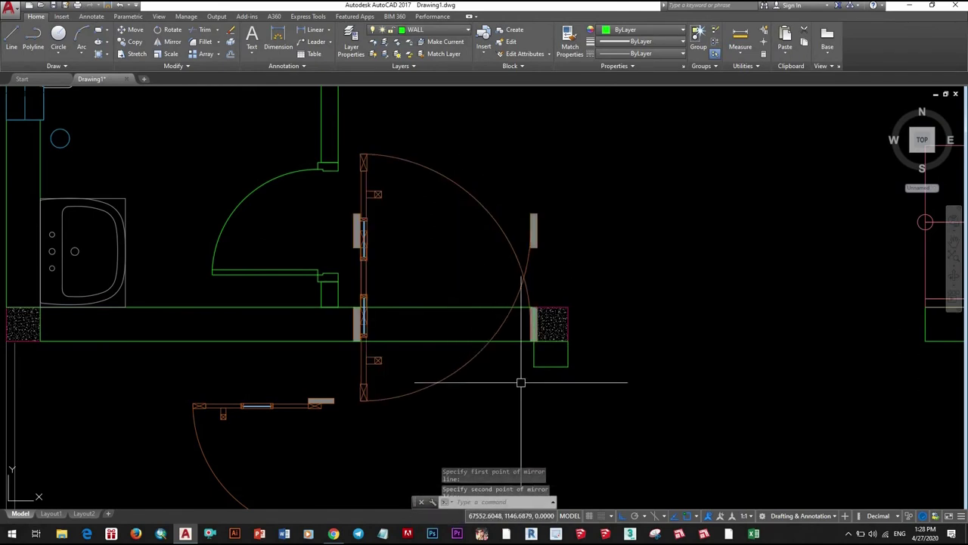
pyautogui.click(502, 225)
pyautogui.write('e')
pyautogui.press('Return')
# - Mirror the remaining door again, answering Y to delete the source door
pyautogui.click(451, 378)
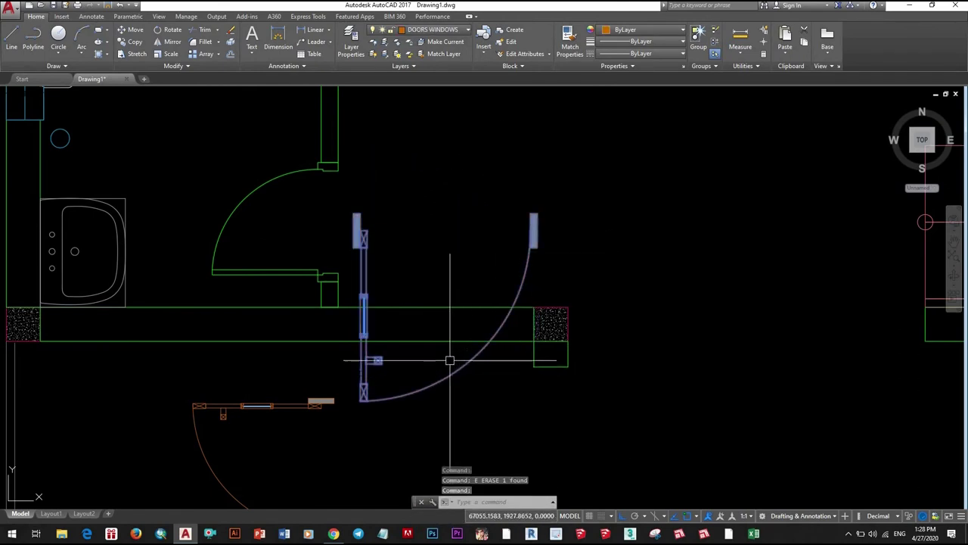
pyautogui.press('Return')
pyautogui.click(451, 361)
pyautogui.click(446, 438)
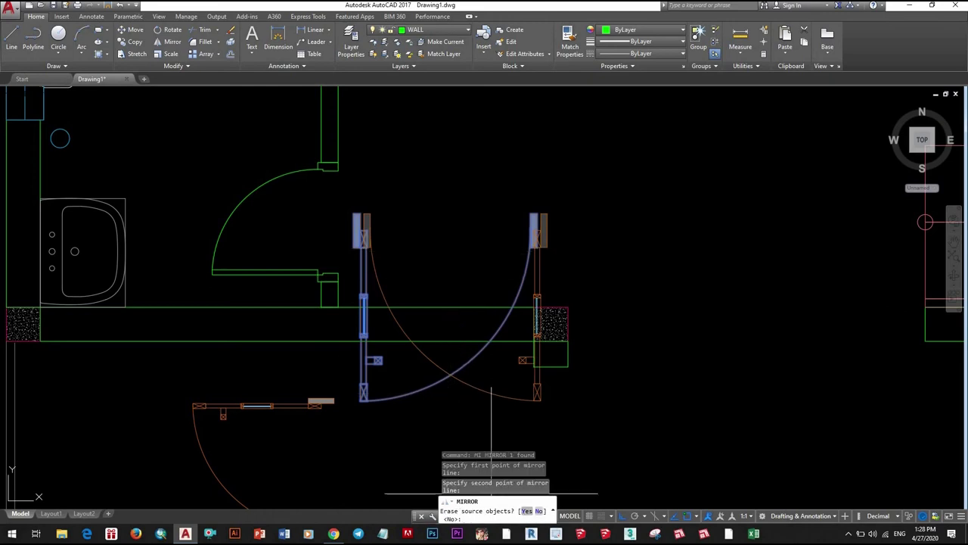
pyautogui.write('y')
pyautogui.press('Return')
pyautogui.press('Return')
# - Set the flipped door against the wall jamb of the opening
pyautogui.scroll(5, 567, 261)
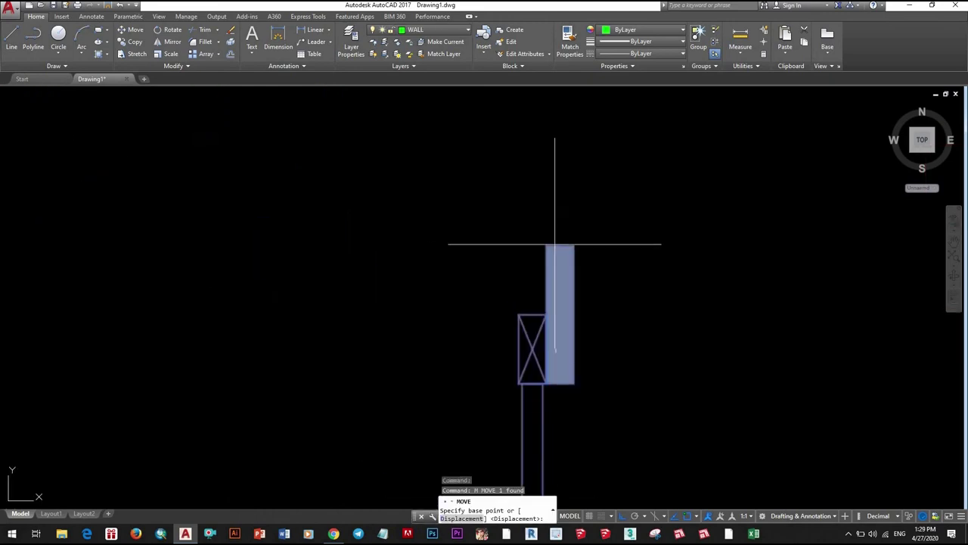
pyautogui.click(573, 245)
pyautogui.scroll(-5, 512, 295)
pyautogui.scroll(5, 519, 249)
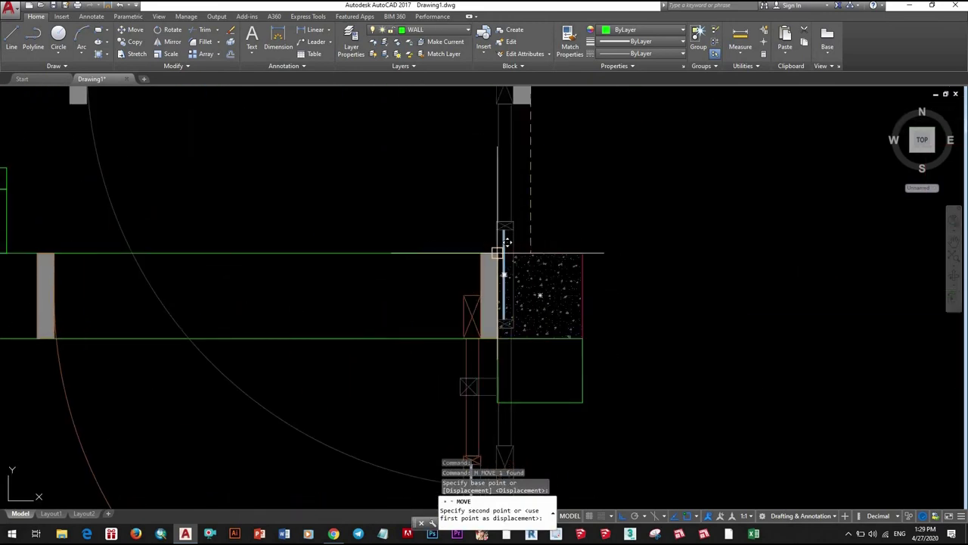
pyautogui.click(489, 274)
pyautogui.scroll(-5, 488, 274)
pyautogui.scroll(2, 540, 292)
# - Nudge the door 50 units into place with MOVE
pyautogui.click(552, 299)
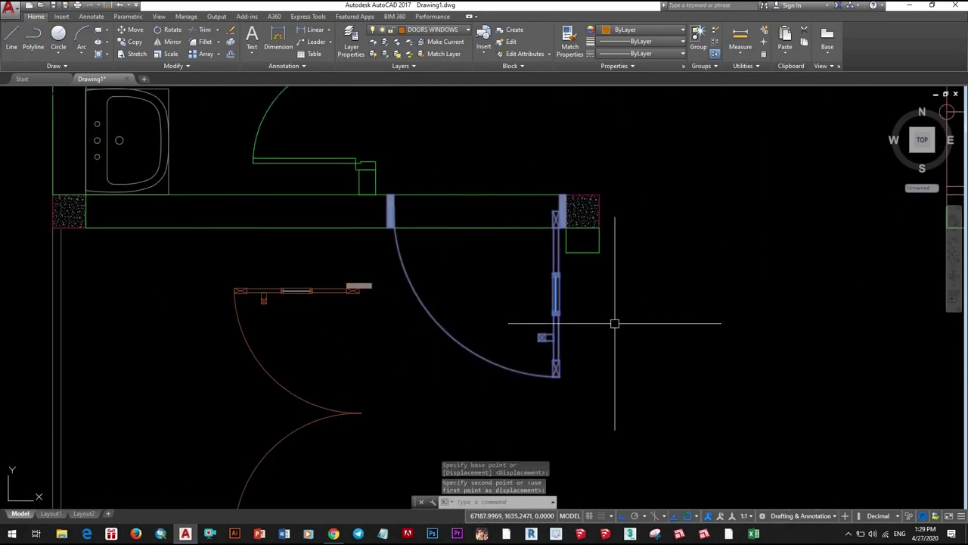
pyautogui.write('M')
pyautogui.press('Return')
pyautogui.click(635, 318)
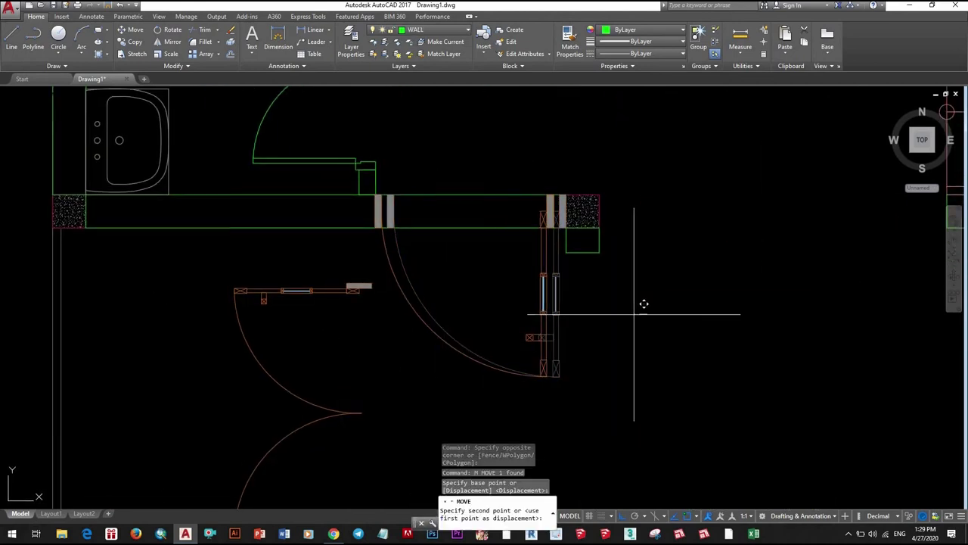
pyautogui.write('50')
pyautogui.scroll(-5, 634, 313)
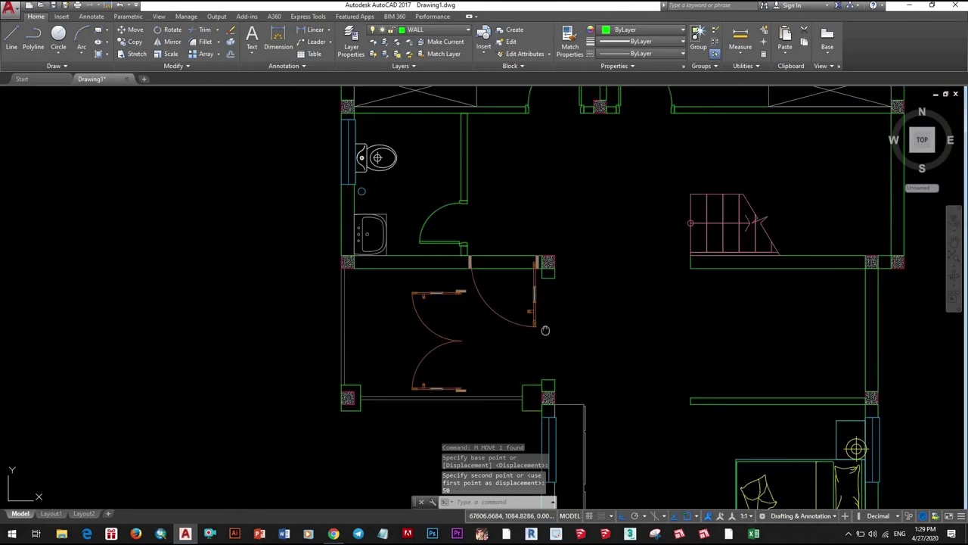
pyautogui.scroll(5, 537, 260)
# - Try shifting the door 50 units by stretching the wall end, then cancel
pyautogui.scroll(2, 450, 253)
pyautogui.press('Return')
pyautogui.scroll(-4, 499, 259)
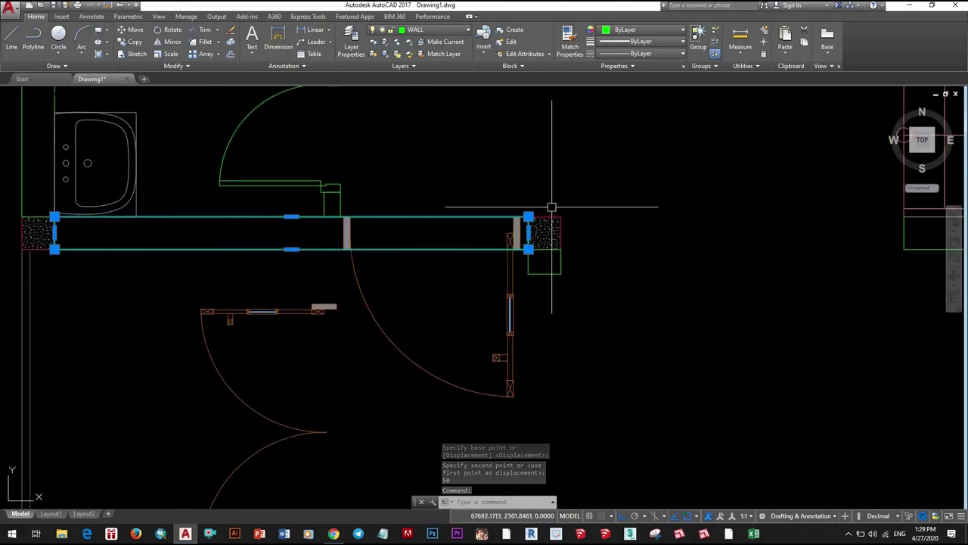
pyautogui.scroll(4, 510, 225)
pyautogui.click(558, 245)
pyautogui.scroll(-3, 519, 245)
pyautogui.scroll(2, 414, 250)
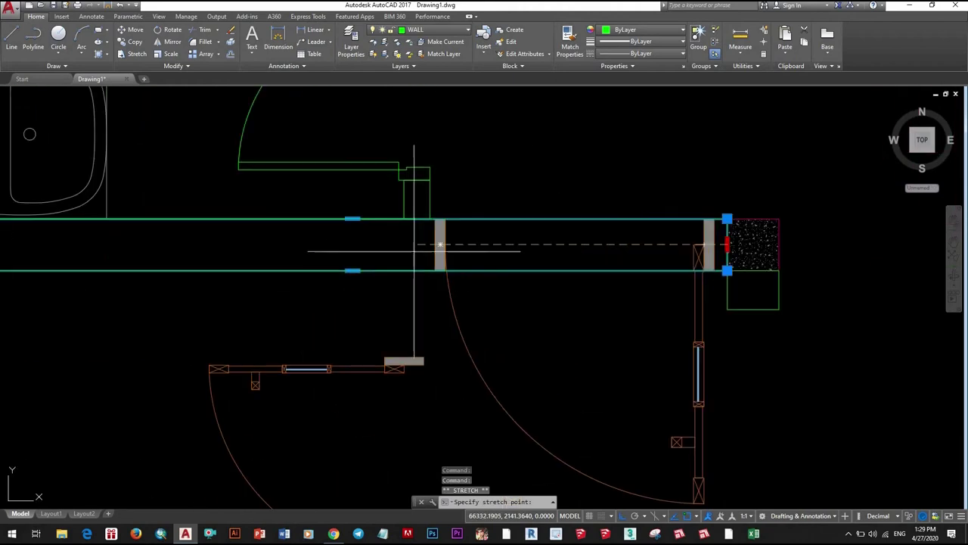
pyautogui.press('Escape')
pyautogui.scroll(-3, 512, 295)
pyautogui.scroll(4, 529, 287)
# - Copy the green column box to a spot above the hatched column
pyautogui.click(552, 305)
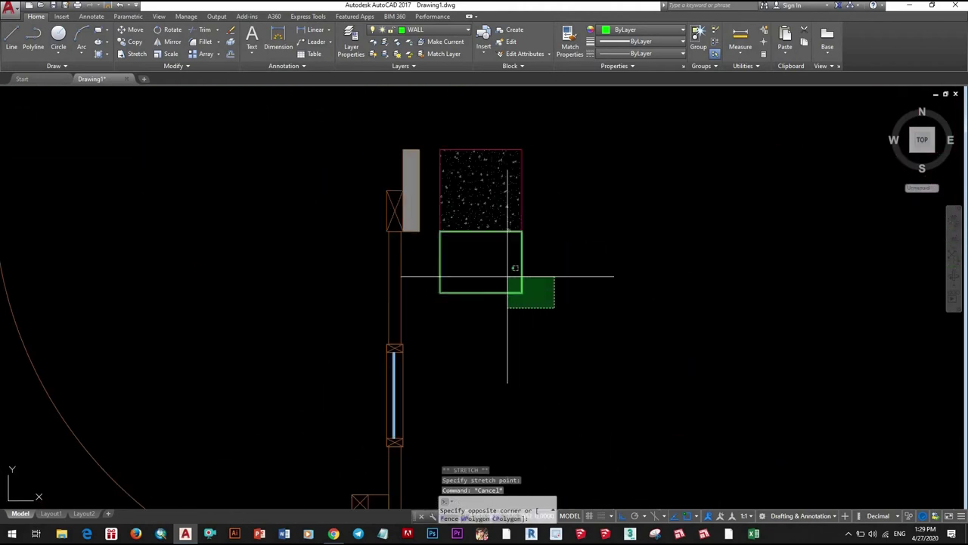
pyautogui.click(508, 276)
pyautogui.press('Escape')
pyautogui.write('c')
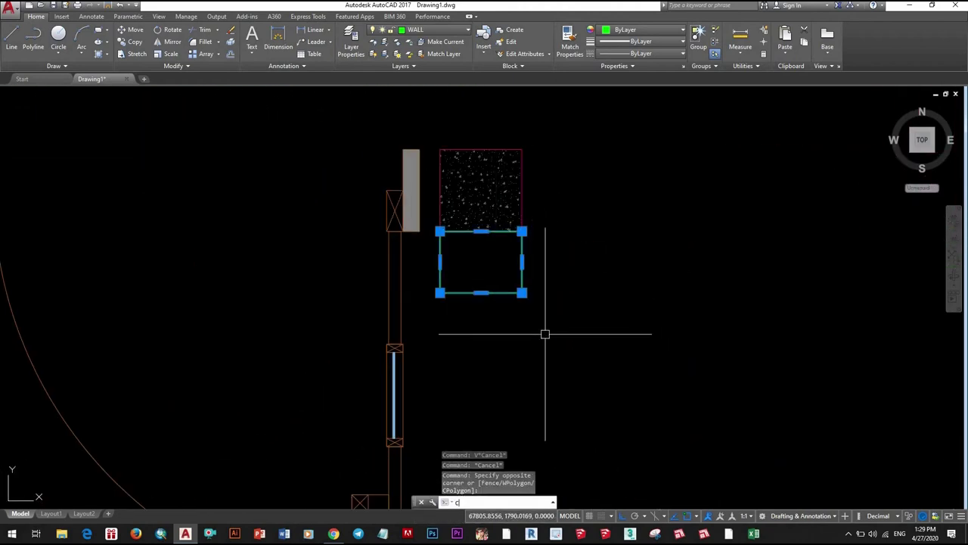
pyautogui.press('Return')
pyautogui.click(538, 292)
pyautogui.moveTo(601, 216); pyautogui.dragTo(611, 396, button='middle')
pyautogui.click(629, 283)
pyautogui.press('Escape')
# - Rotate the copied box 90° with RO and move it beside the hatched column
pyautogui.write('r')
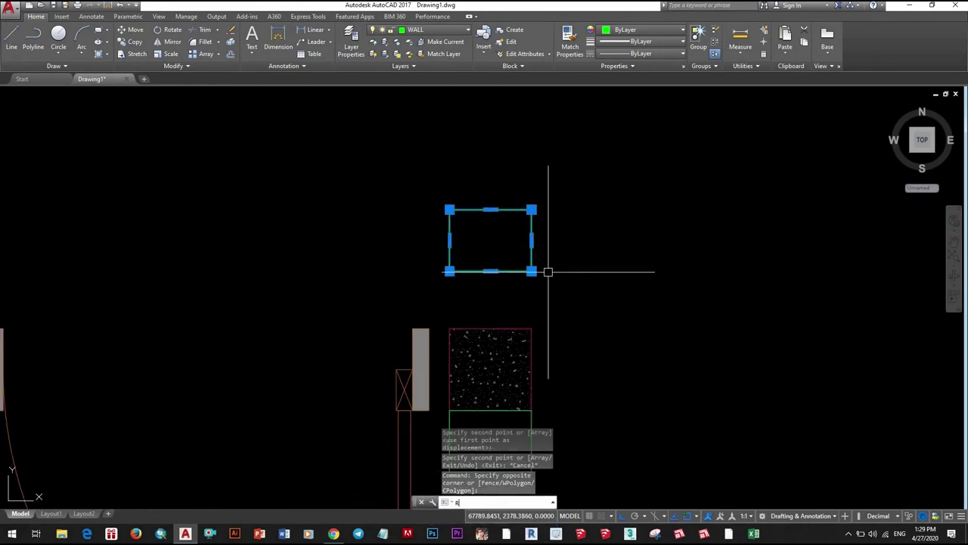
pyautogui.write('o')
pyautogui.press('Return')
pyautogui.click(578, 249)
pyautogui.click(580, 227)
pyautogui.click(598, 332)
pyautogui.press('m')
pyautogui.press('Return')
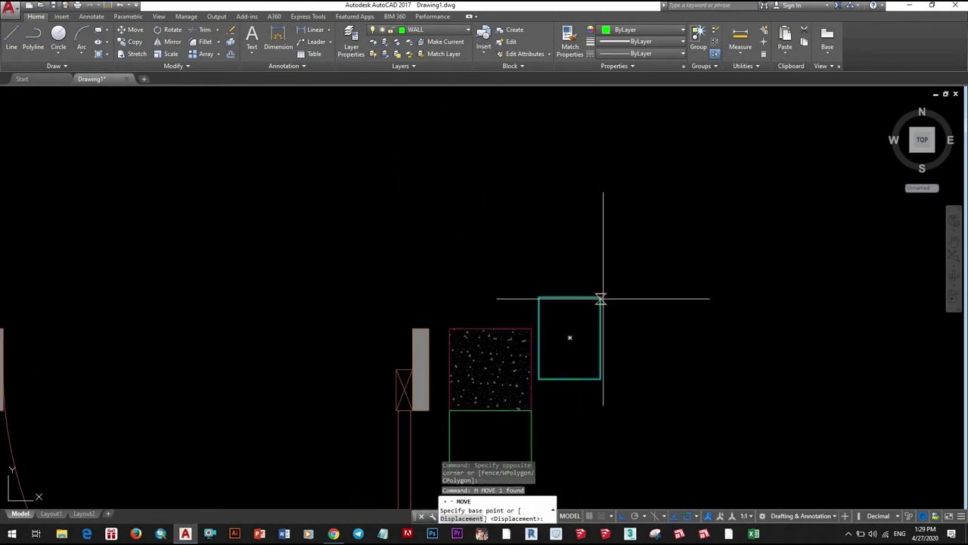
pyautogui.scroll(6, 454, 313)
pyautogui.scroll(-4, 471, 314)
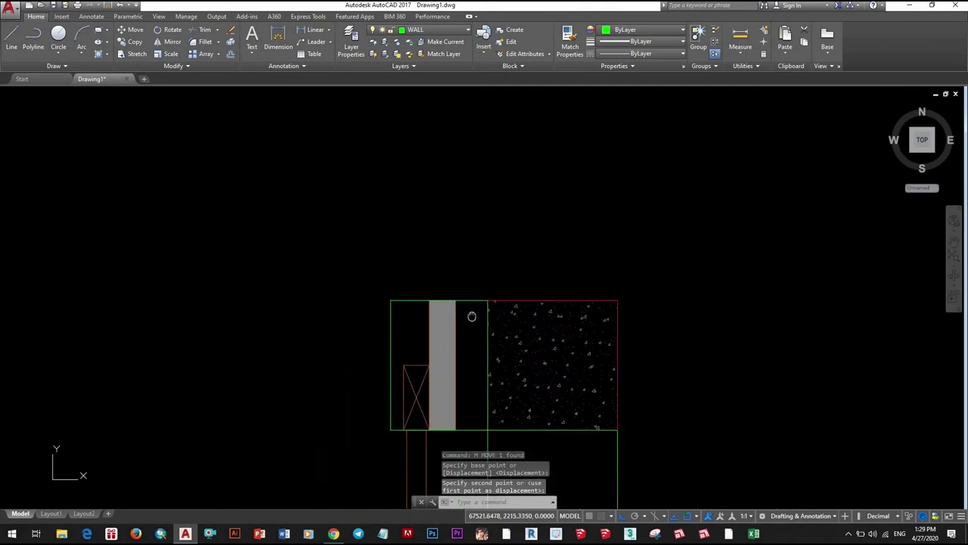
pyautogui.scroll(4, 472, 314)
pyautogui.press('Escape')
pyautogui.click(460, 333)
# - Abandon a stretch of the wall piece and erase the unwanted piece
pyautogui.click(428, 305)
pyautogui.scroll(5, 430, 329)
pyautogui.click(318, 325)
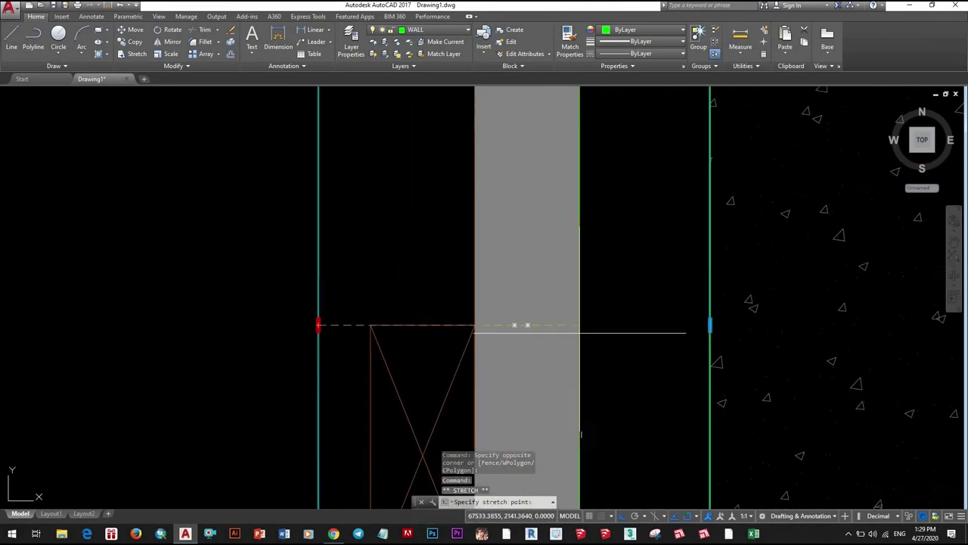
pyautogui.scroll(-5, 578, 325)
pyautogui.scroll(3, 549, 341)
pyautogui.scroll(-2, 602, 340)
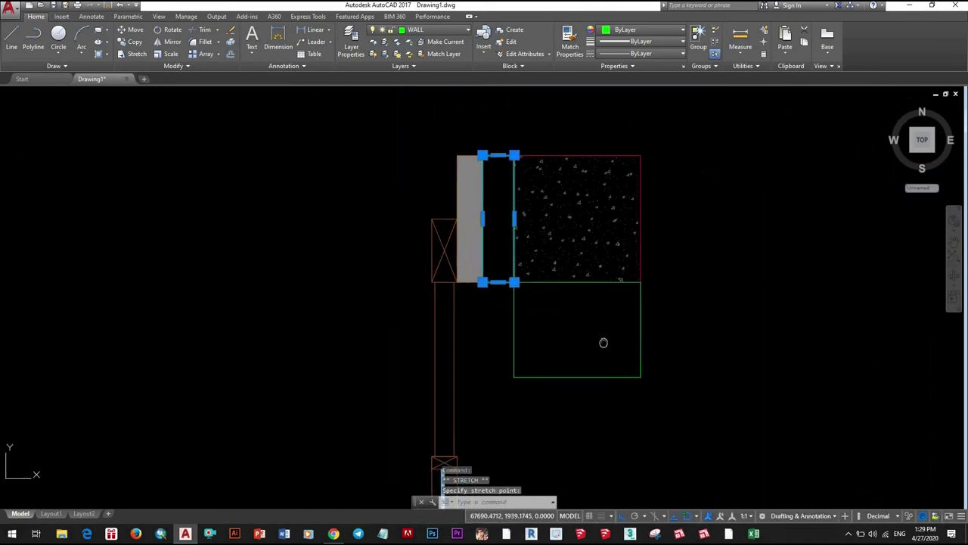
pyautogui.scroll(-3, 605, 377)
pyautogui.press('Escape')
pyautogui.scroll(-3, 605, 377)
pyautogui.scroll(1, 615, 293)
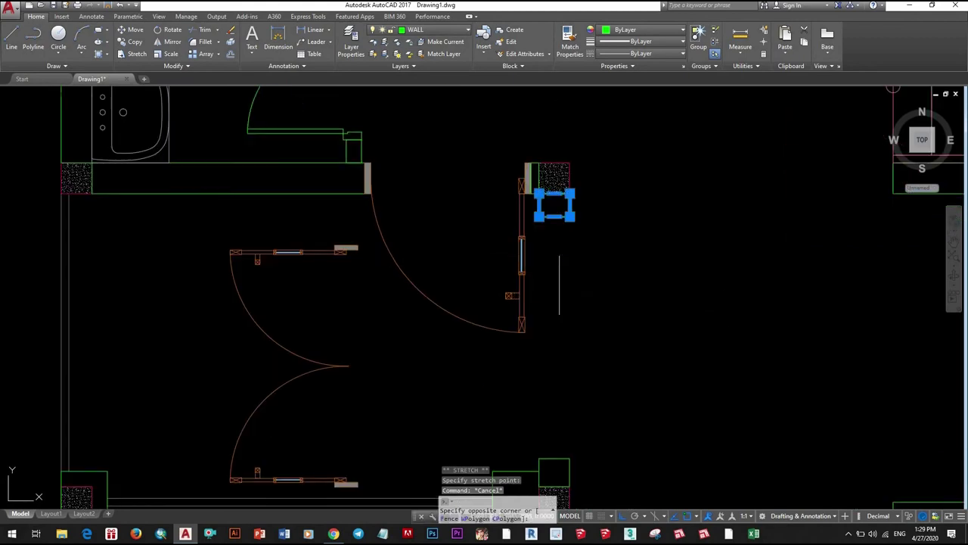
pyautogui.write('E')
pyautogui.press('Return')
# - Try stretching a wall piece near the stairwell, then cancel the selection
pyautogui.click(549, 396)
pyautogui.scroll(-1, 552, 325)
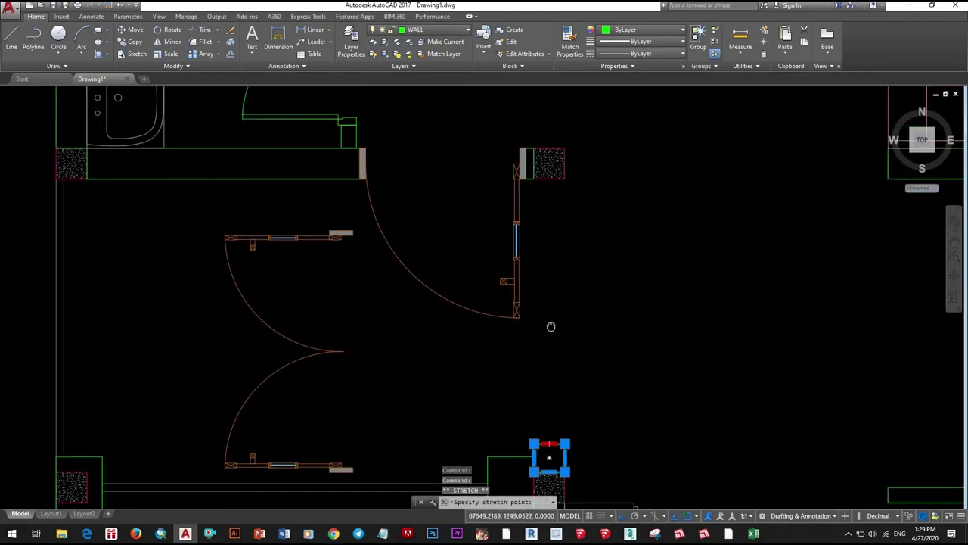
pyautogui.scroll(4, 541, 308)
pyautogui.scroll(-3, 543, 305)
pyautogui.scroll(-2, 542, 305)
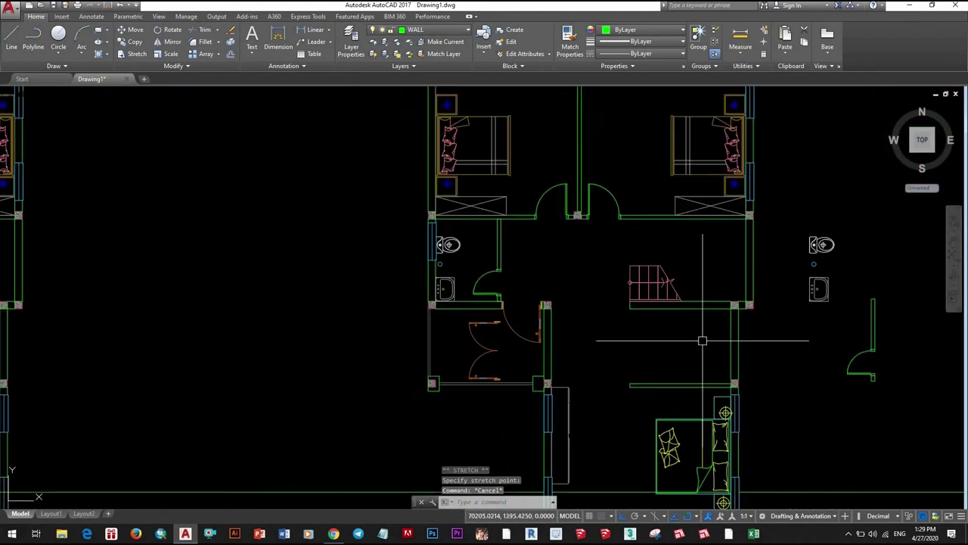
pyautogui.moveTo(645, 334); pyautogui.dragTo(606, 319, button='middle')
pyautogui.press('Escape')
pyautogui.scroll(3, 606, 319)
pyautogui.scroll(-3, 647, 341)
pyautogui.click(601, 335)
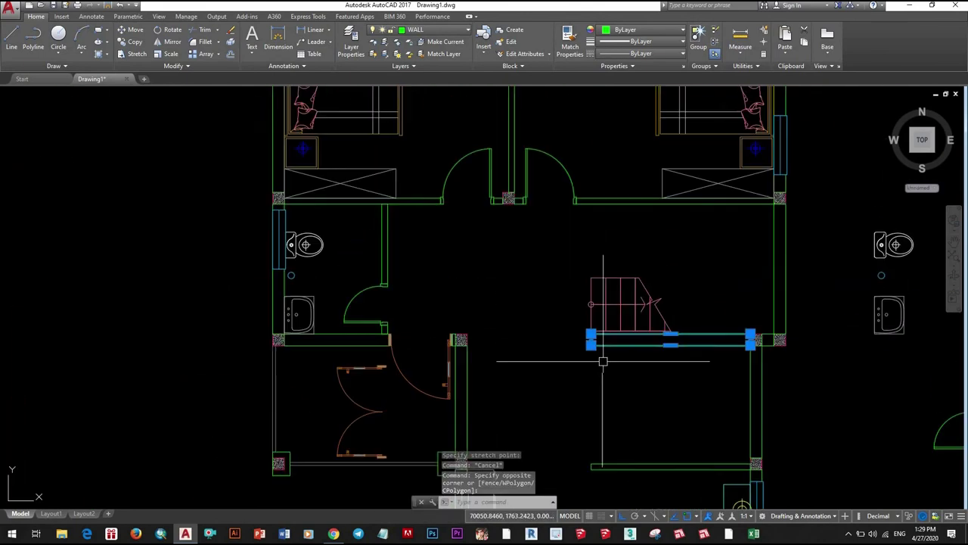
pyautogui.click(606, 348)
pyautogui.press('Escape')
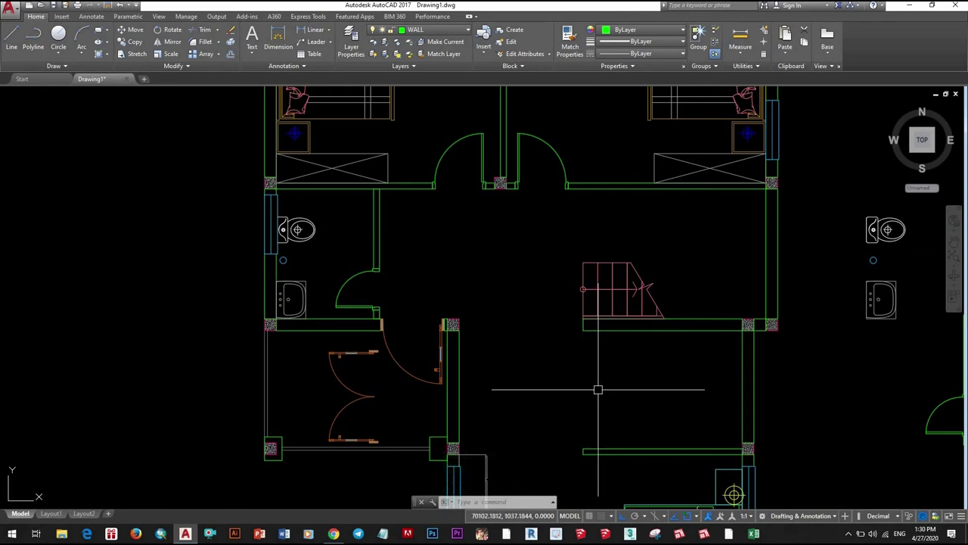
# - Mirror the wall jamb with MI across the hatched column, keeping the original
pyautogui.scroll(-2, 445, 327)
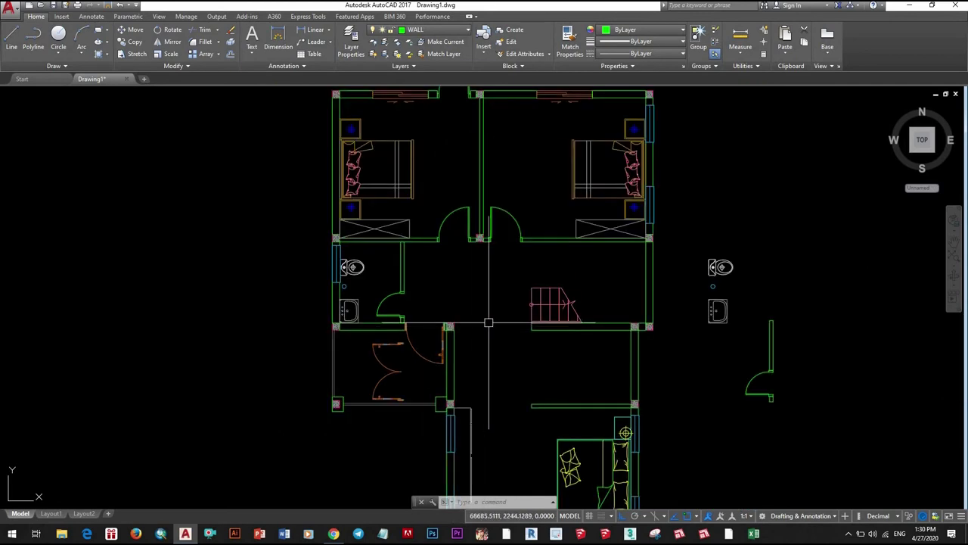
pyautogui.scroll(2, 521, 336)
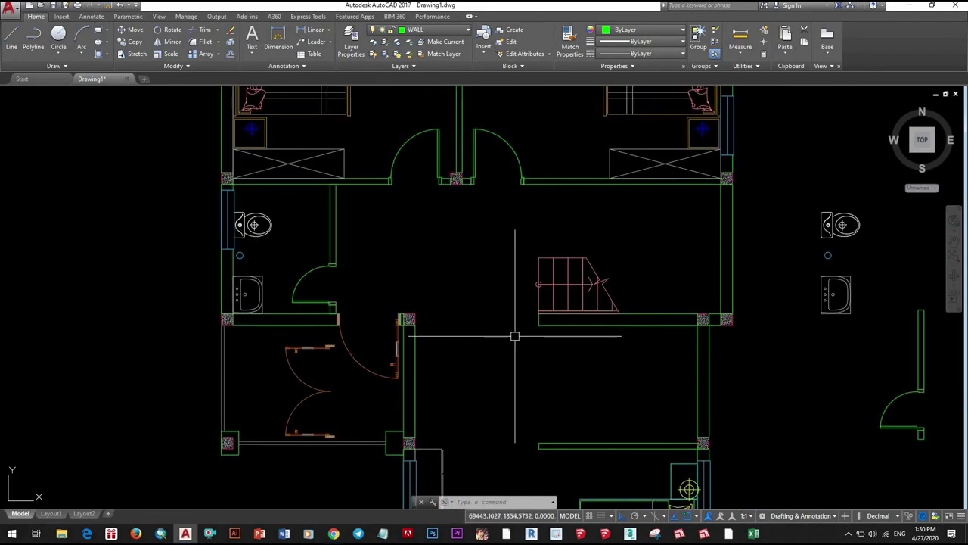
pyautogui.scroll(5, 397, 320)
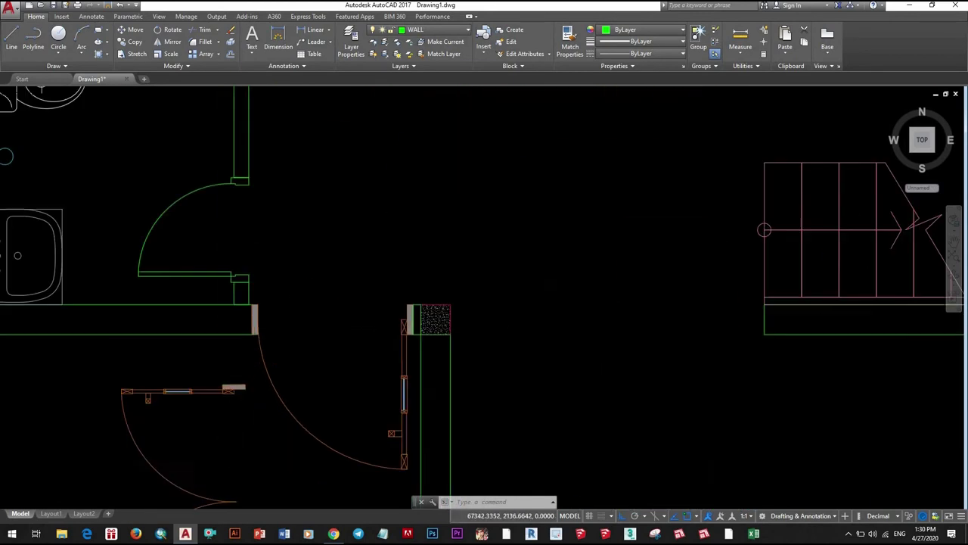
pyautogui.scroll(2, 462, 344)
pyautogui.scroll(4, 470, 342)
pyautogui.click(449, 377)
pyautogui.write('mi')
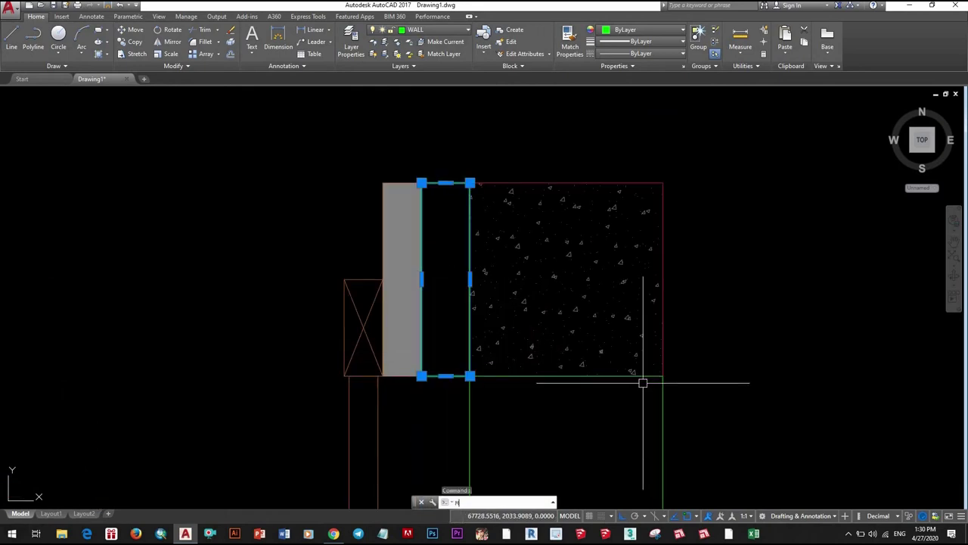
pyautogui.press('Return')
pyautogui.click(566, 376)
pyautogui.click(568, 188)
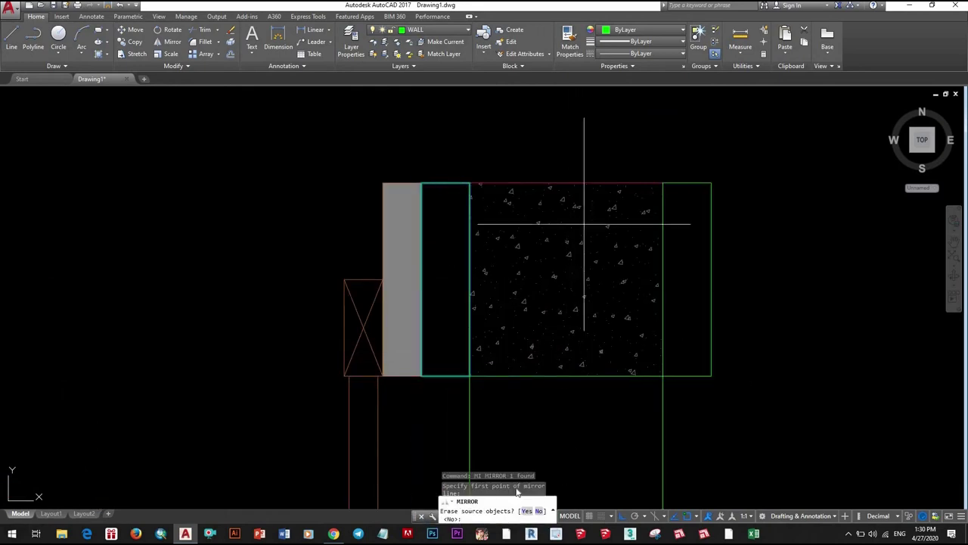
pyautogui.press('Return')
# - Stretch the mirrored jamb copy's outer edge by 100
pyautogui.moveTo(707, 353); pyautogui.dragTo(509, 377, button='middle')
pyautogui.click(557, 353)
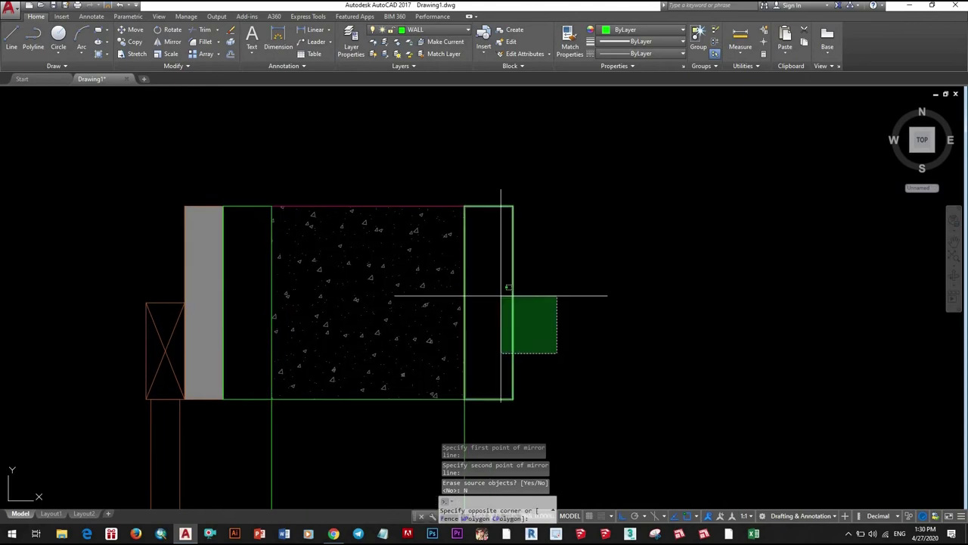
pyautogui.click(501, 296)
pyautogui.click(513, 303)
pyautogui.write('100')
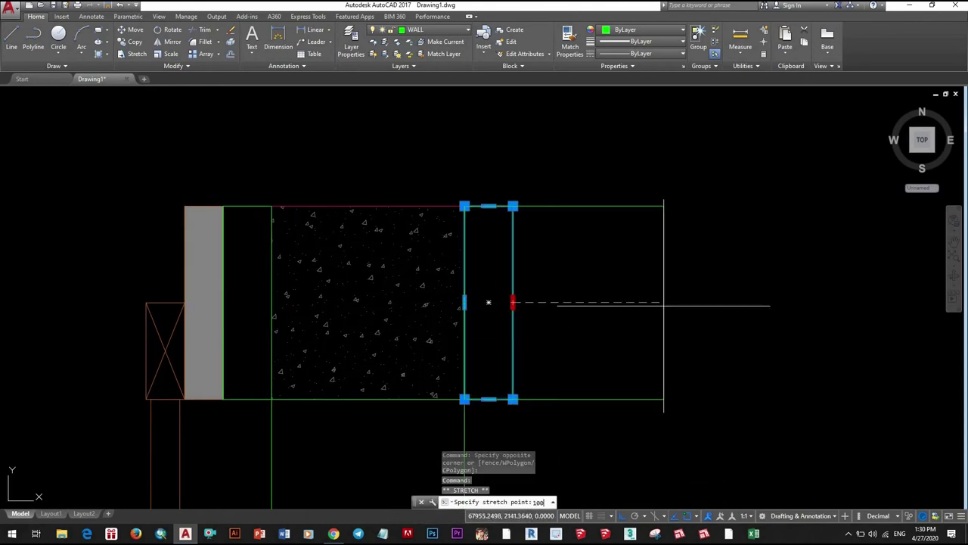
pyautogui.press('Return')
pyautogui.press('Escape')
pyautogui.scroll(-5, 488, 302)
pyautogui.scroll(4, 573, 265)
# - Mirror the right corridor door with MI, keeping the original
pyautogui.click(577, 212)
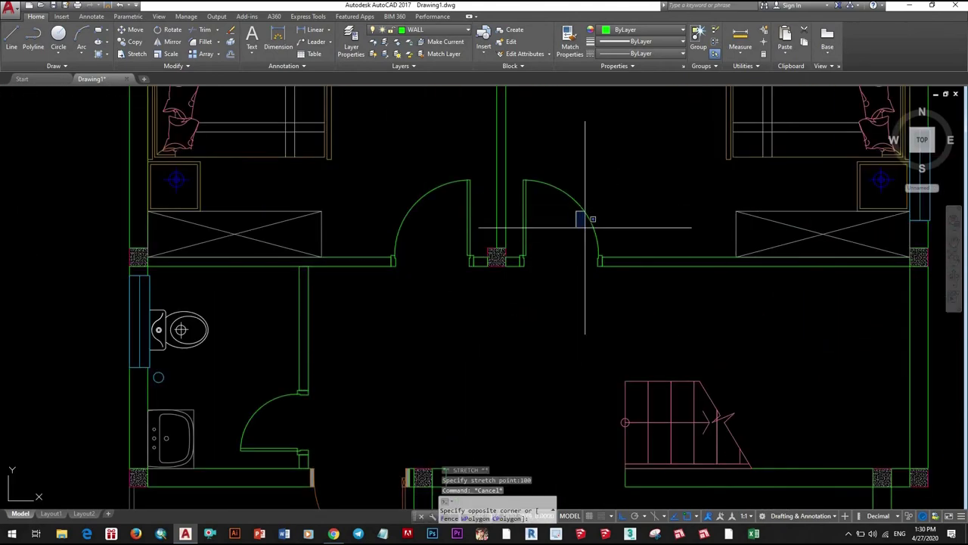
pyautogui.click(585, 227)
pyautogui.write('mi')
pyautogui.press('Return')
pyautogui.click(513, 310)
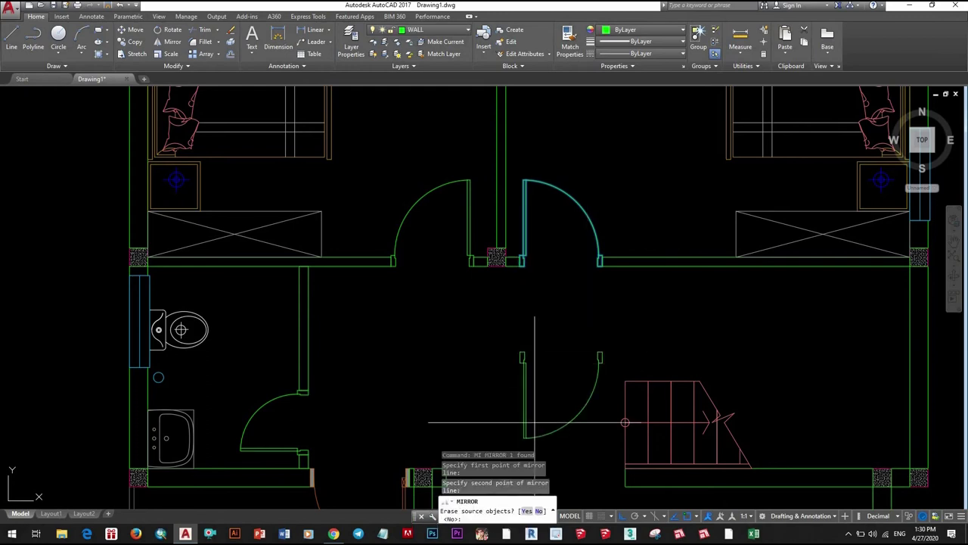
pyautogui.click(558, 310)
pyautogui.moveTo(577, 454); pyautogui.dragTo(557, 359, button='middle')
pyautogui.press('Return')
# - Try moving the new door copy toward the opening, then cancel the move
pyautogui.click(519, 335)
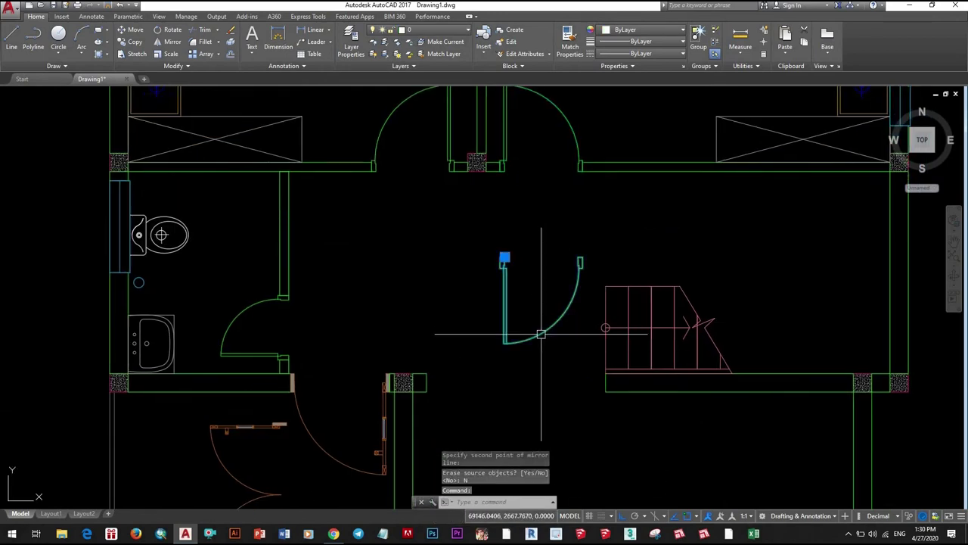
pyautogui.scroll(3, 521, 288)
pyautogui.write('m')
pyautogui.press('Return')
pyautogui.scroll(2, 525, 272)
pyautogui.click(525, 273)
pyautogui.scroll(-5, 515, 287)
pyautogui.scroll(4, 428, 259)
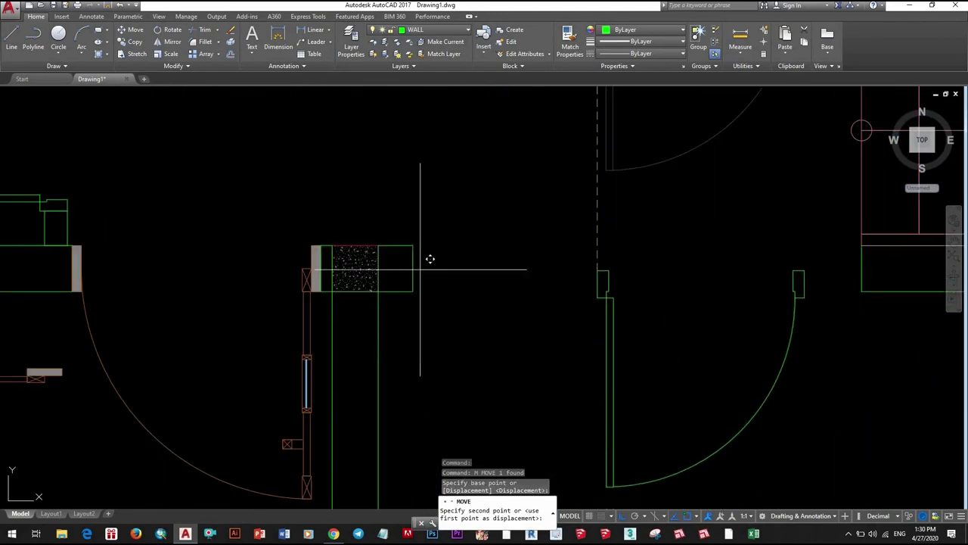
pyautogui.scroll(-2, 420, 250)
pyautogui.moveTo(454, 287); pyautogui.dragTo(564, 329, button='middle')
pyautogui.press('Escape')
# - Select the corridor wall lines below the stairs, leaving them unchanged
pyautogui.scroll(3, 601, 287)
pyautogui.moveTo(631, 320); pyautogui.dragTo(600, 287)
pyautogui.click(585, 281)
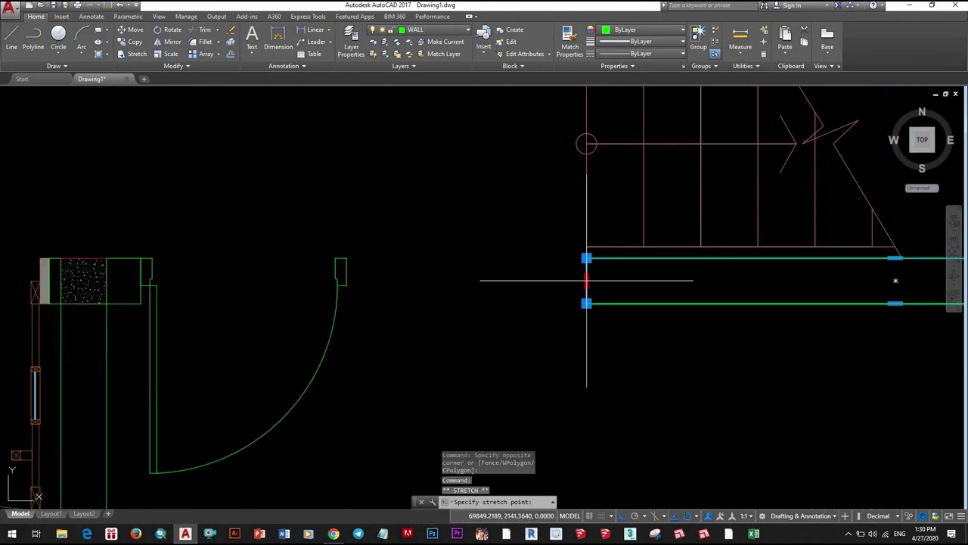
pyautogui.scroll(3, 540, 280)
pyautogui.scroll(2, 366, 302)
pyautogui.scroll(-3, 365, 301)
pyautogui.press('Escape')
pyautogui.scroll(-2, 575, 333)
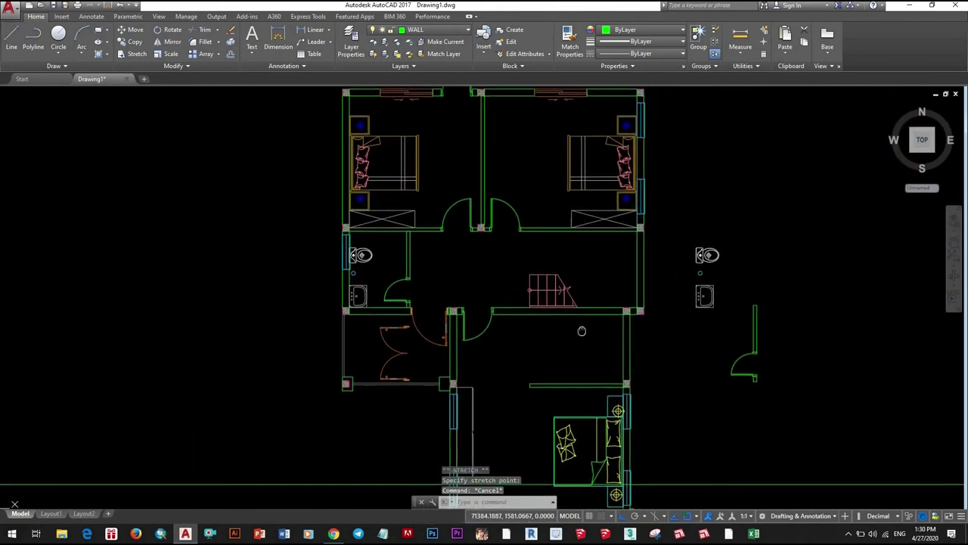
pyautogui.scroll(1, 575, 333)
pyautogui.scroll(2, 572, 330)
pyautogui.moveTo(572, 330); pyautogui.dragTo(561, 333, button='middle')
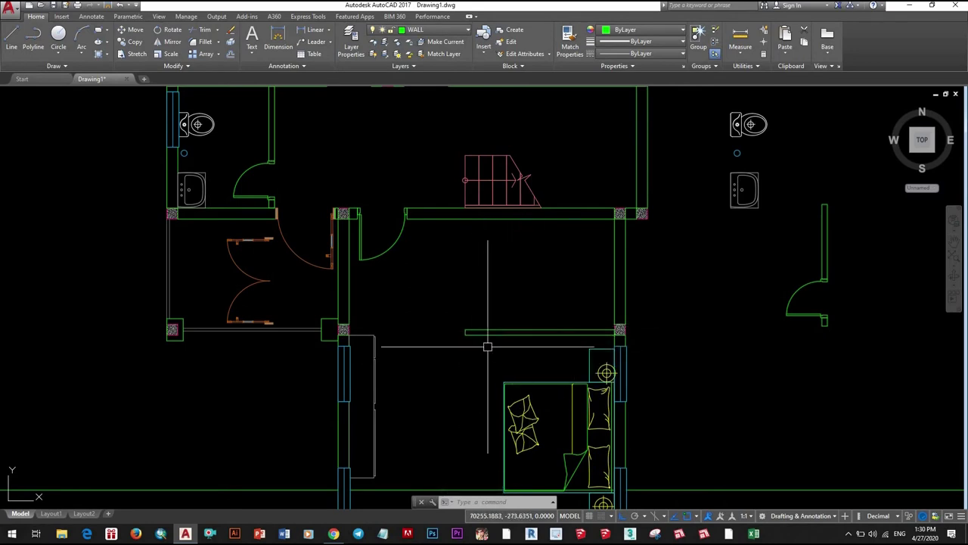
pyautogui.moveTo(487, 346); pyautogui.dragTo(472, 300)
pyautogui.press('Escape')
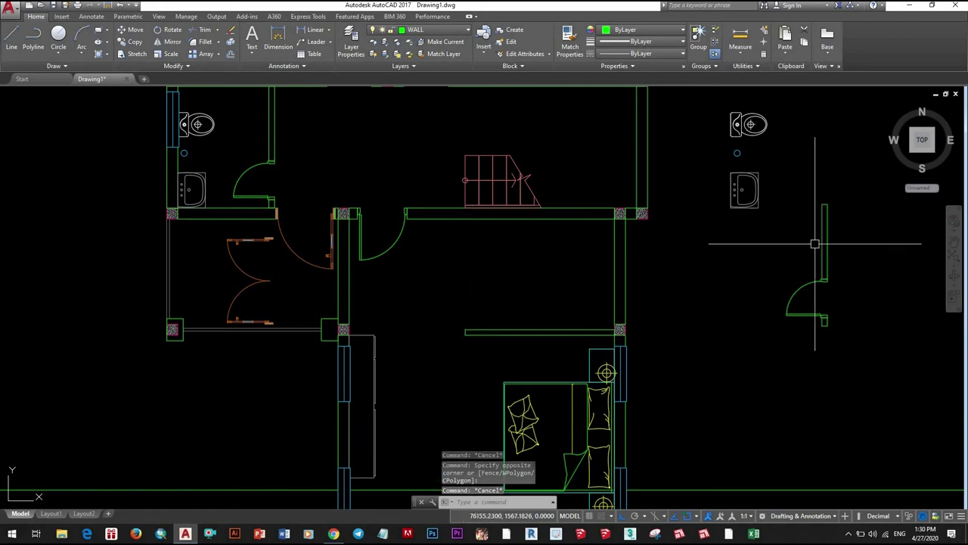
# - Start mirroring the loose door right of the plan, then cancel
pyautogui.moveTo(819, 307); pyautogui.dragTo(799, 277)
pyautogui.moveTo(799, 277); pyautogui.dragTo(799, 338, button='middle')
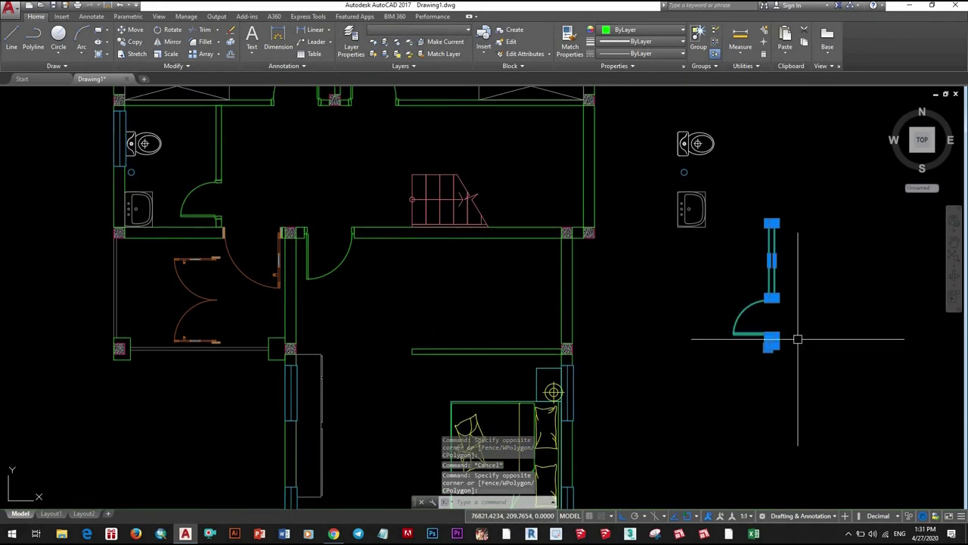
pyautogui.write('m')
pyautogui.press('Return')
pyautogui.click(705, 227)
pyautogui.click(718, 331)
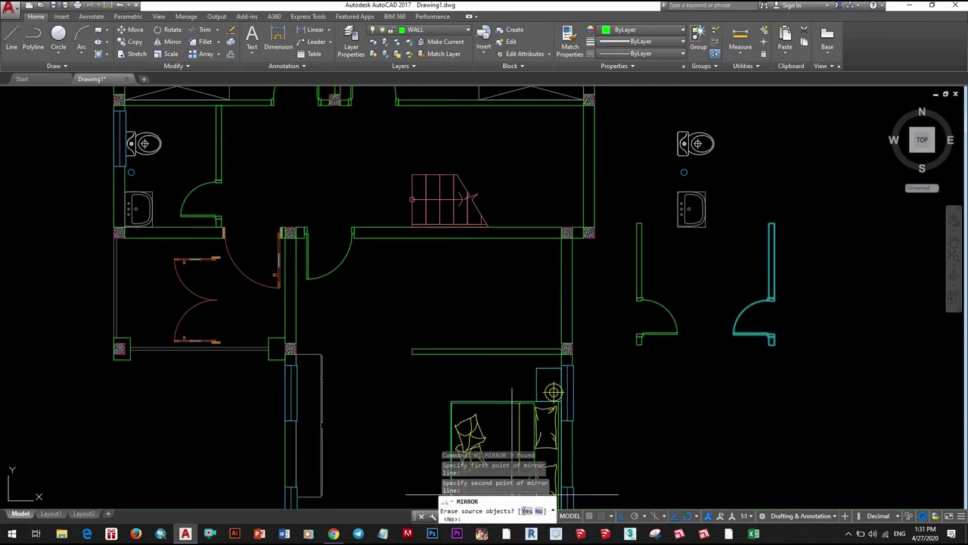
pyautogui.press('Escape')
# - Move the loose door into the wall opening below the stairwell
pyautogui.click(703, 371)
pyautogui.click(625, 253)
pyautogui.write('m')
pyautogui.press('Return')
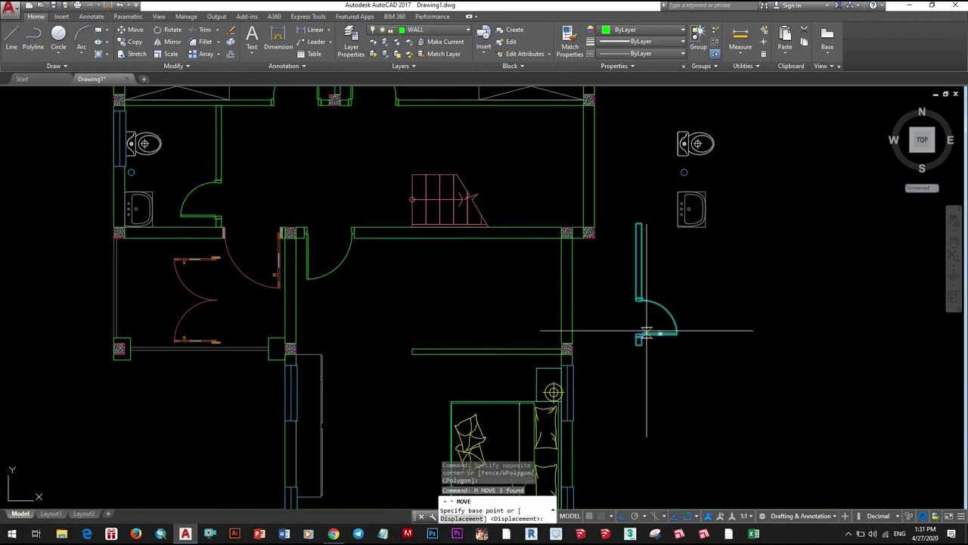
pyautogui.scroll(5, 646, 333)
pyautogui.click(622, 354)
pyautogui.scroll(-5, 426, 340)
pyautogui.scroll(6, 526, 410)
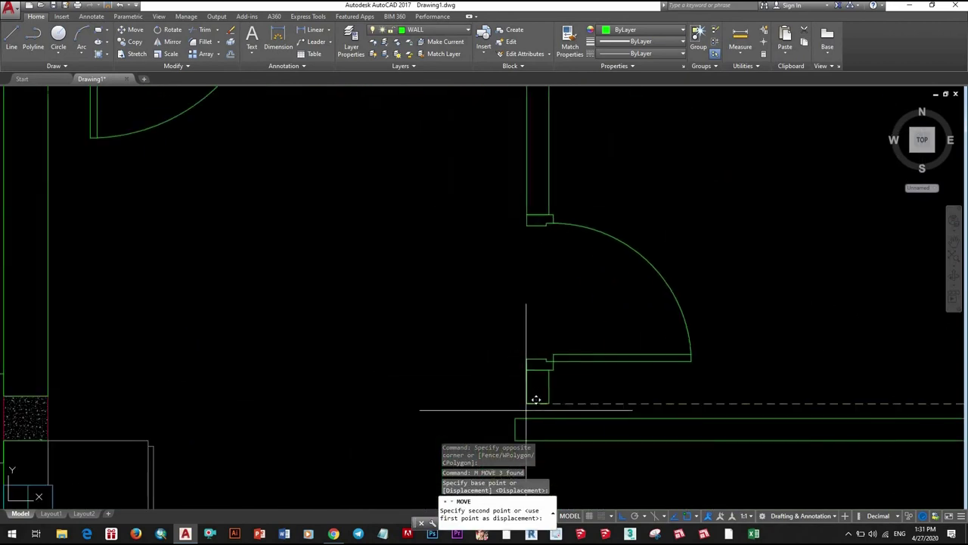
pyautogui.scroll(-5, 522, 406)
pyautogui.scroll(2, 555, 335)
pyautogui.scroll(-3, 540, 356)
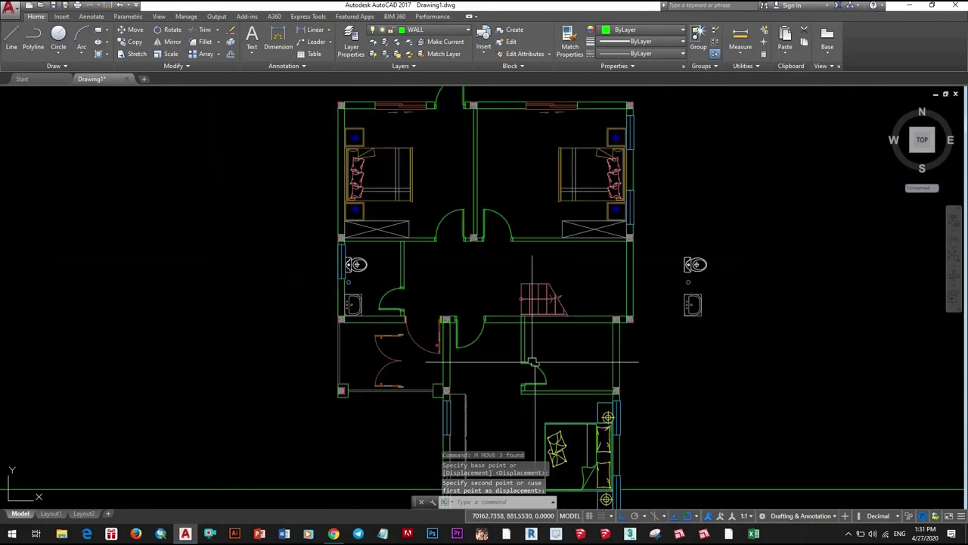
pyautogui.scroll(2, 538, 407)
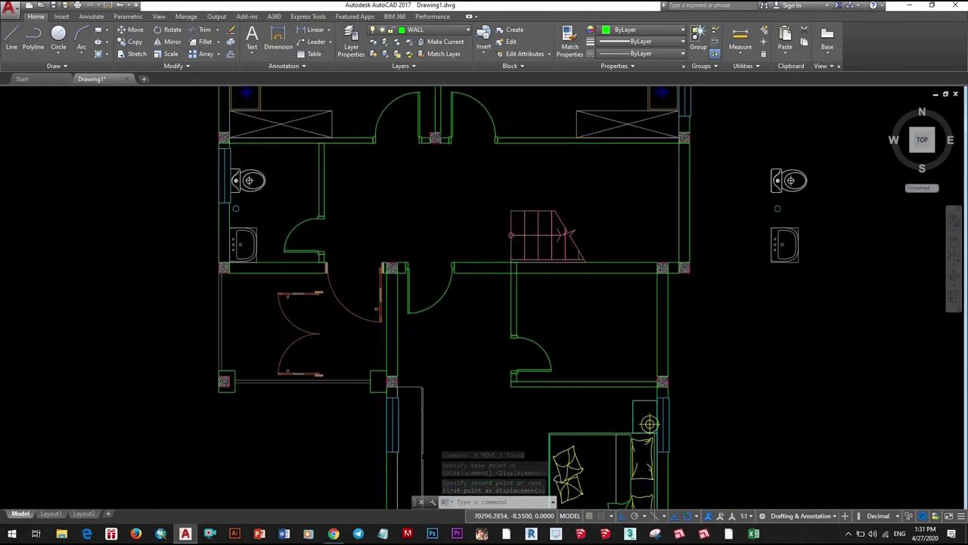
pyautogui.scroll(3, 485, 333)
pyautogui.scroll(3, 480, 328)
pyautogui.scroll(3, 447, 255)
# - Try stretching the wall line below the stairwell, then cancel
pyautogui.moveTo(363, 174); pyautogui.dragTo(447, 255)
pyautogui.click(405, 195)
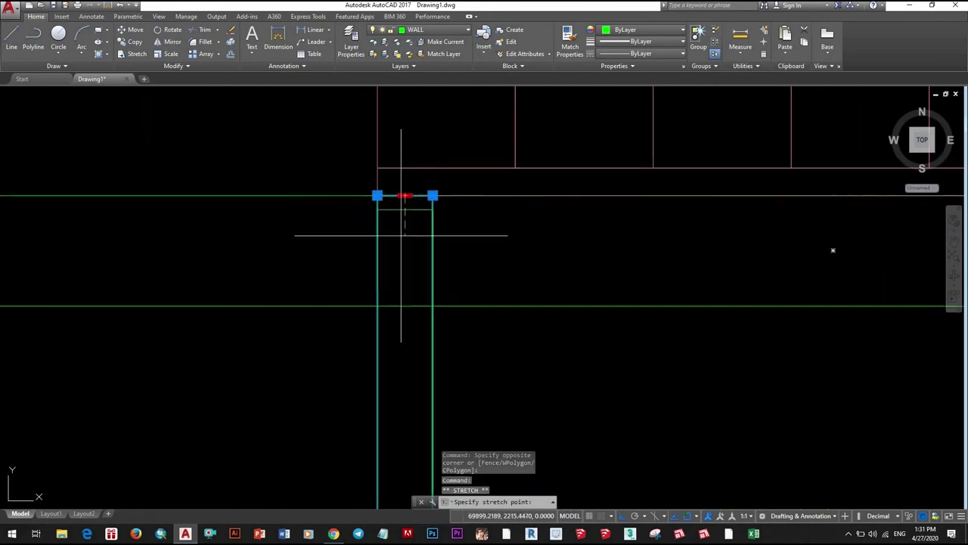
pyautogui.scroll(-5, 409, 299)
pyautogui.press('Escape')
pyautogui.scroll(-3, 497, 302)
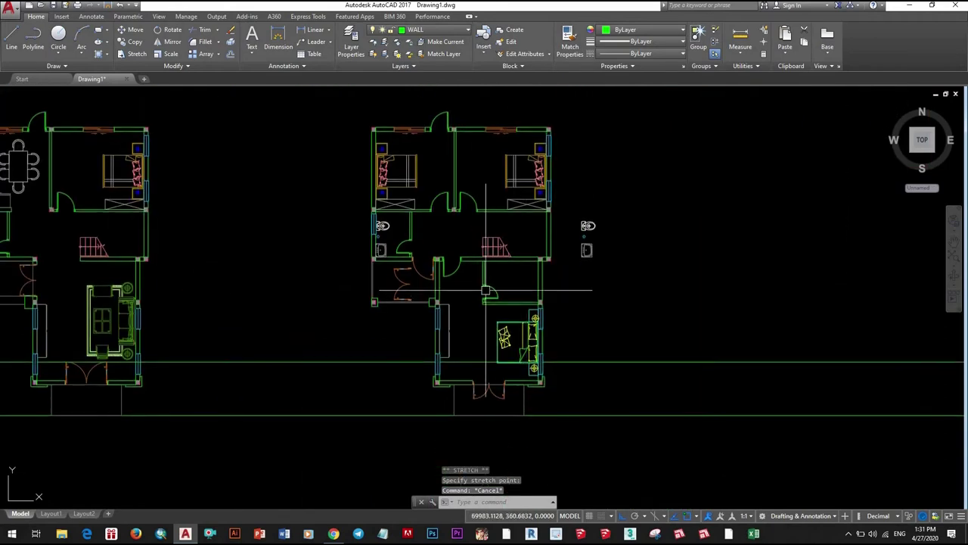
pyautogui.scroll(2, 580, 281)
# - Mirror the toilet and sink to the left, deleting the original fixtures
pyautogui.scroll(2, 599, 245)
pyautogui.click(613, 254)
pyautogui.click(557, 195)
pyautogui.click(631, 352)
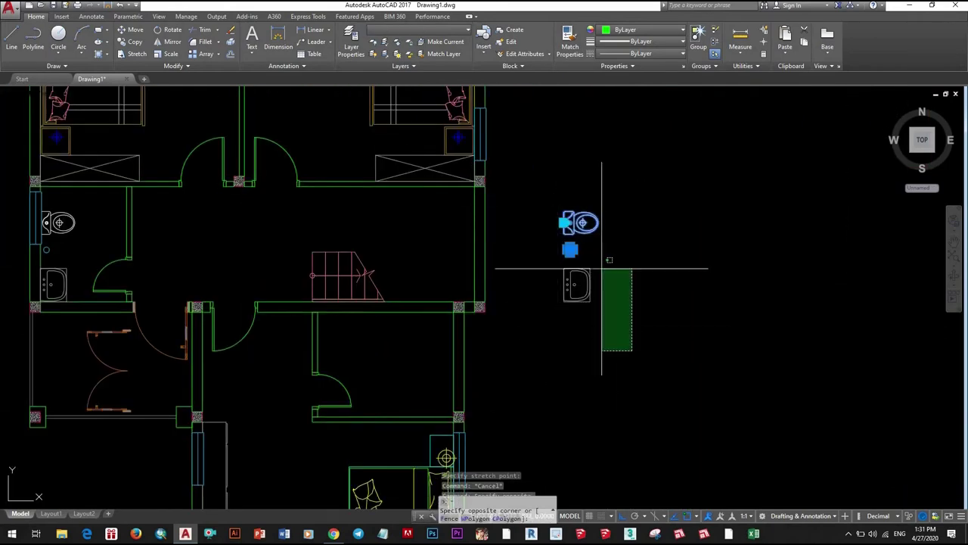
pyautogui.click(597, 257)
pyautogui.press('Return')
pyautogui.click(537, 259)
pyautogui.click(547, 326)
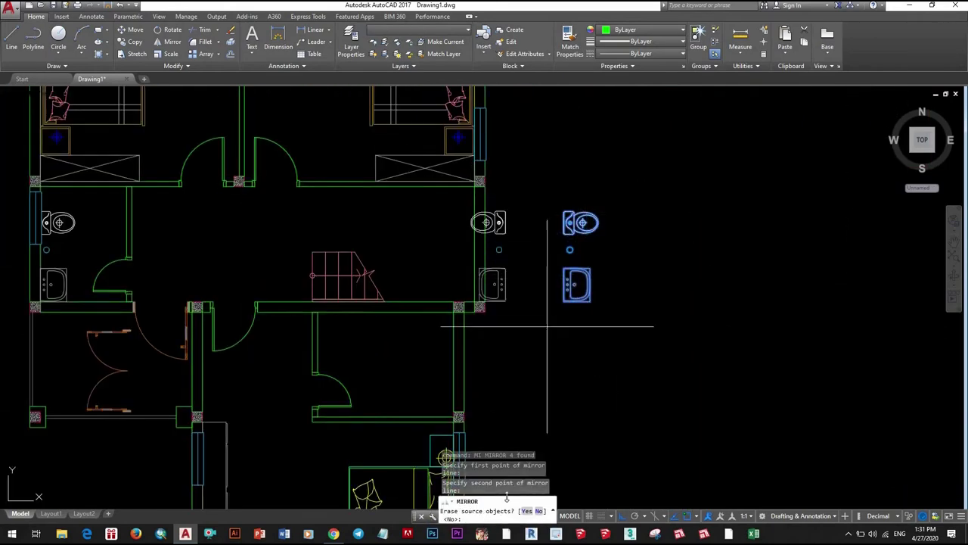
pyautogui.write('y')
pyautogui.press('Return')
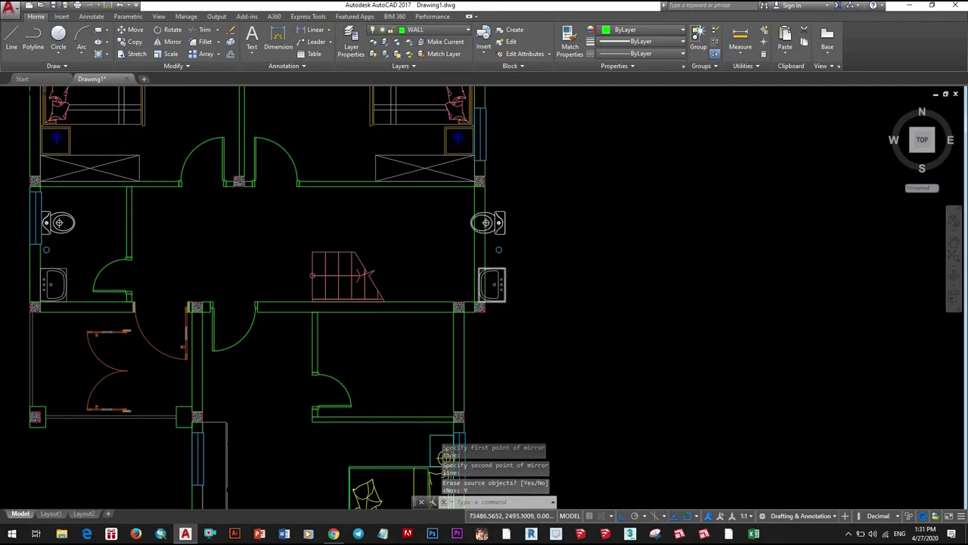
# - Move the sink down into the lower bathroom at the toilet's corner
pyautogui.scroll(2, 504, 286)
pyautogui.click(531, 301)
pyautogui.click(497, 210)
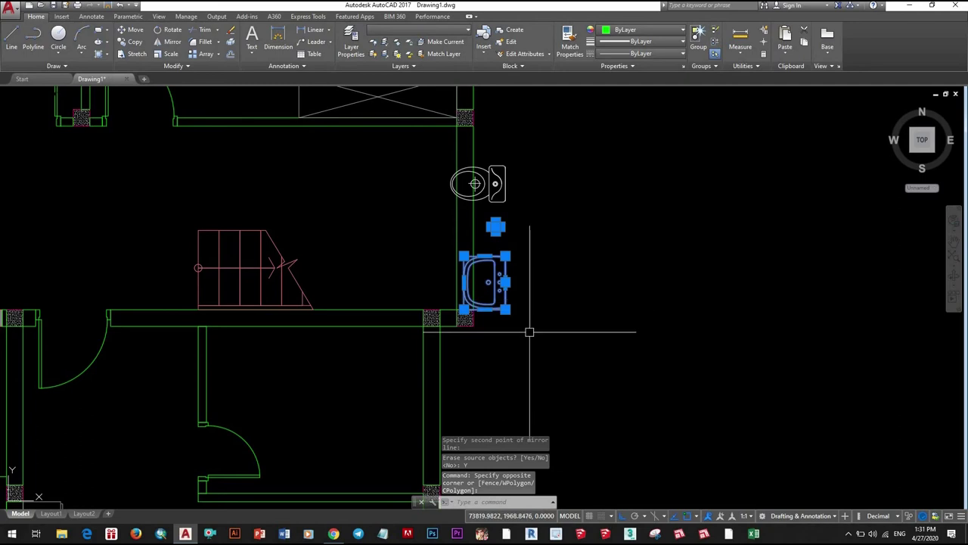
pyautogui.write('M')
pyautogui.press('Return')
pyautogui.click(425, 281)
pyautogui.moveTo(435, 446); pyautogui.dragTo(445, 346, button='middle')
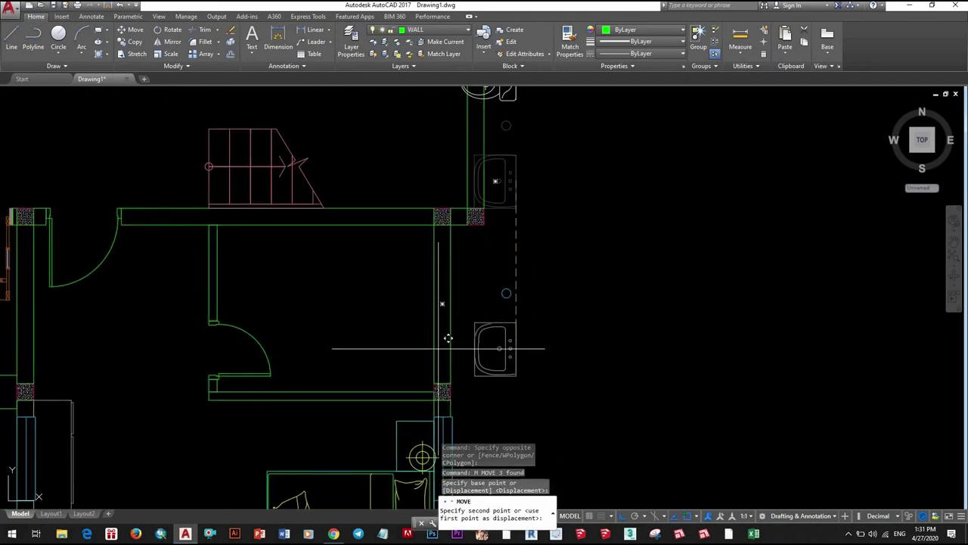
pyautogui.scroll(-5, 431, 344)
pyautogui.scroll(7, 499, 257)
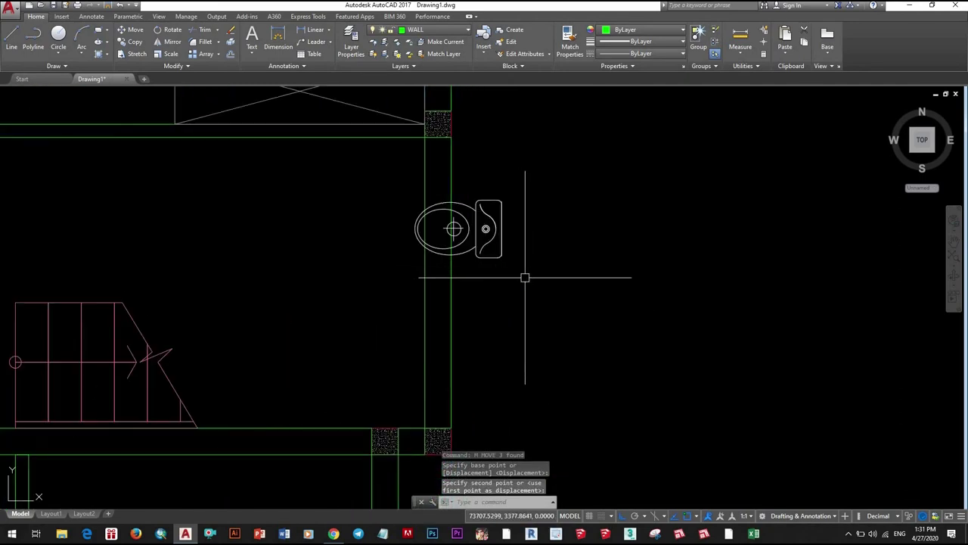
pyautogui.click(502, 228)
# - Rotate the toilet 90° so it faces downward
pyautogui.click(537, 288)
pyautogui.press('Return')
pyautogui.click(552, 260)
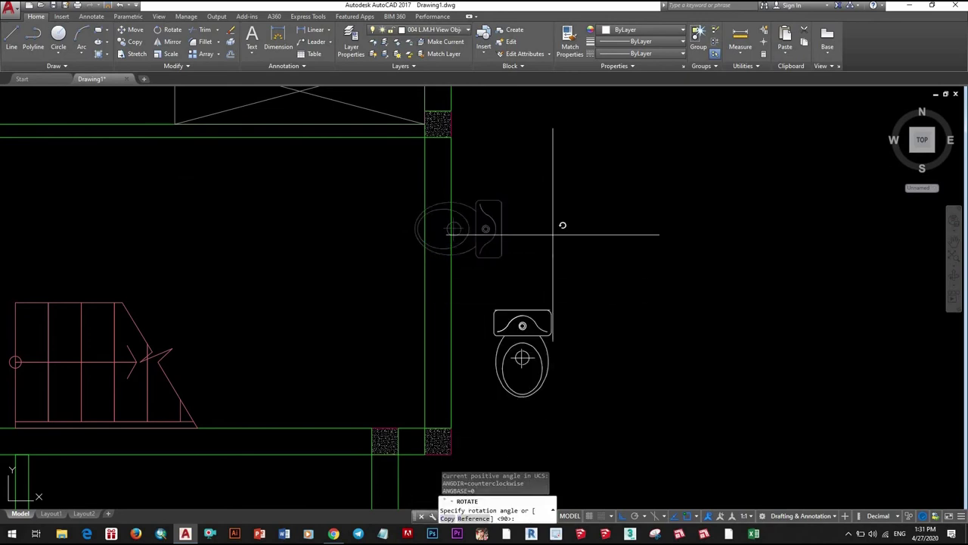
pyautogui.click(562, 222)
pyautogui.click(583, 355)
pyautogui.click(535, 308)
pyautogui.click(522, 326)
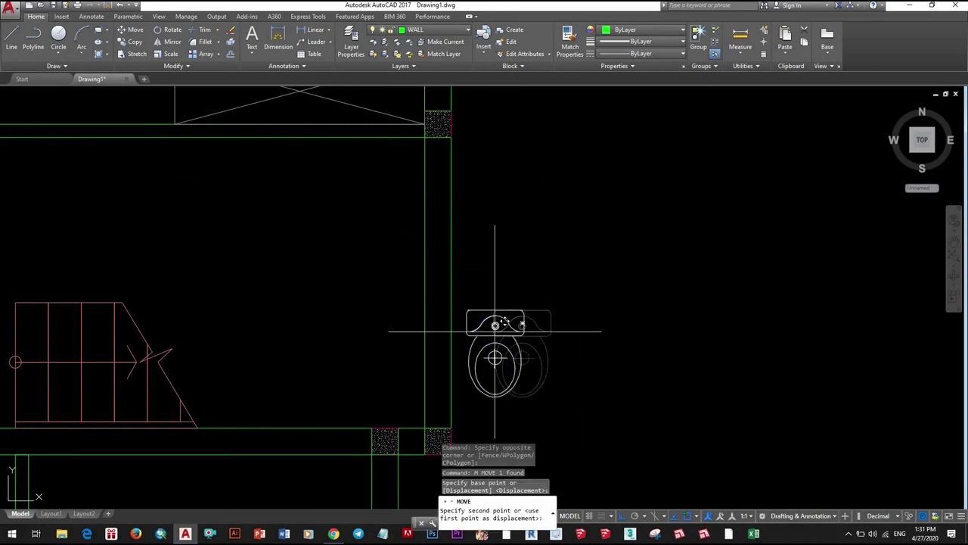
pyautogui.scroll(-3, 485, 318)
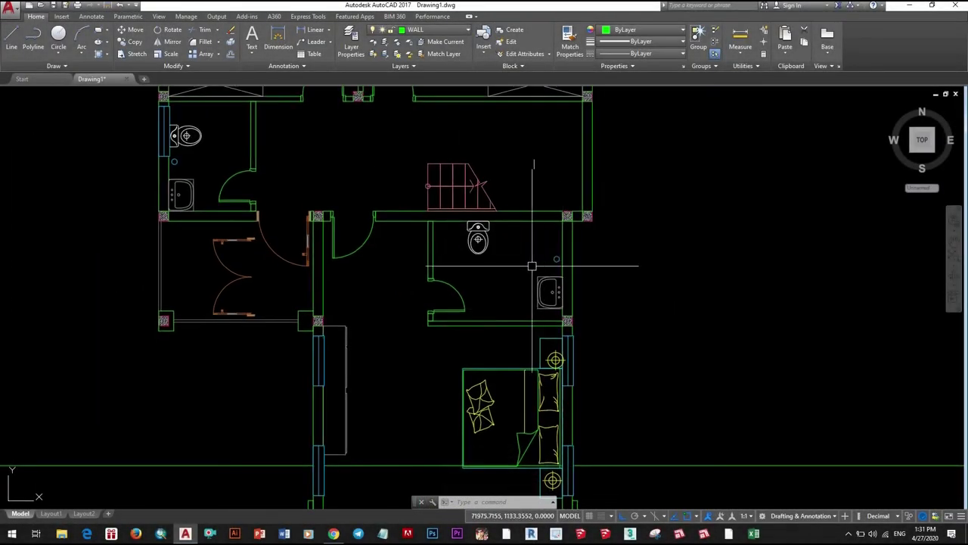
pyautogui.moveTo(567, 253); pyautogui.dragTo(643, 313)
pyautogui.write('m')
pyautogui.press('Return')
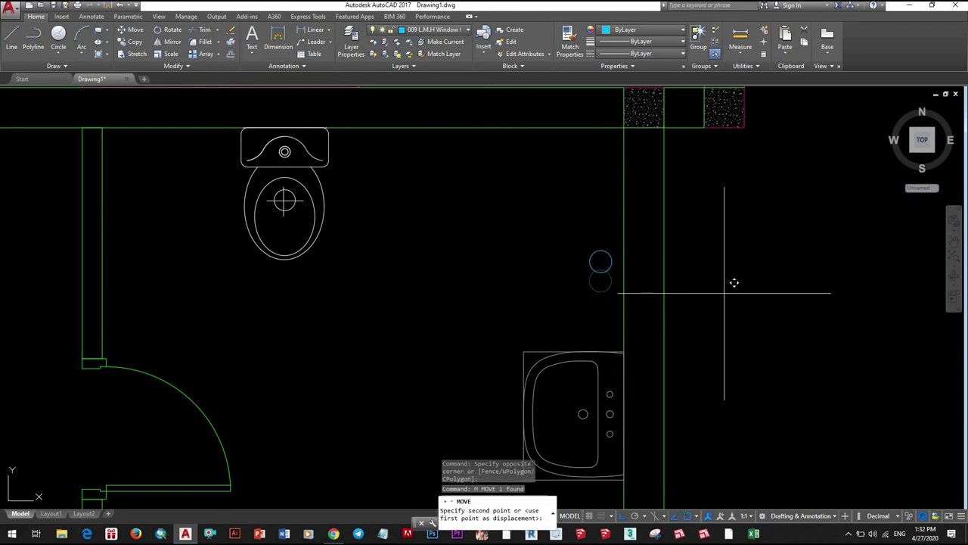
pyautogui.scroll(-3, 612, 325)
# - Move the toilet by its tank corner against the wall corner below the stairs
pyautogui.write('m')
pyautogui.press('Return')
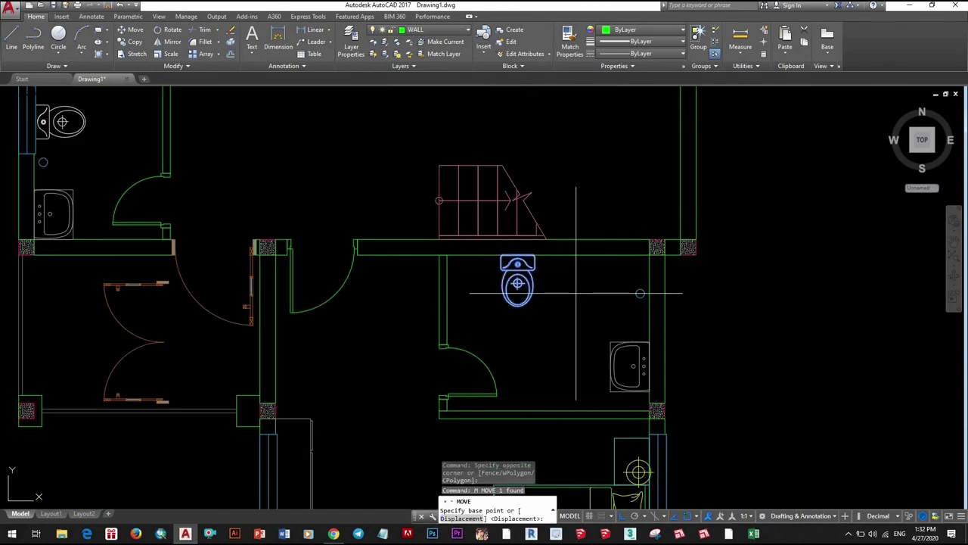
pyautogui.click(576, 295)
pyautogui.scroll(-5, 567, 280)
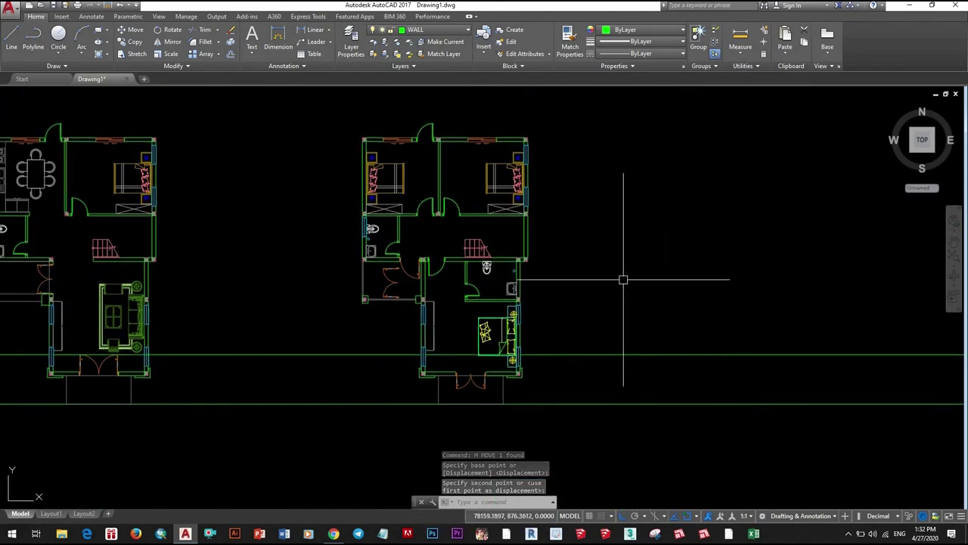
pyautogui.scroll(5, 523, 247)
pyautogui.click(531, 223)
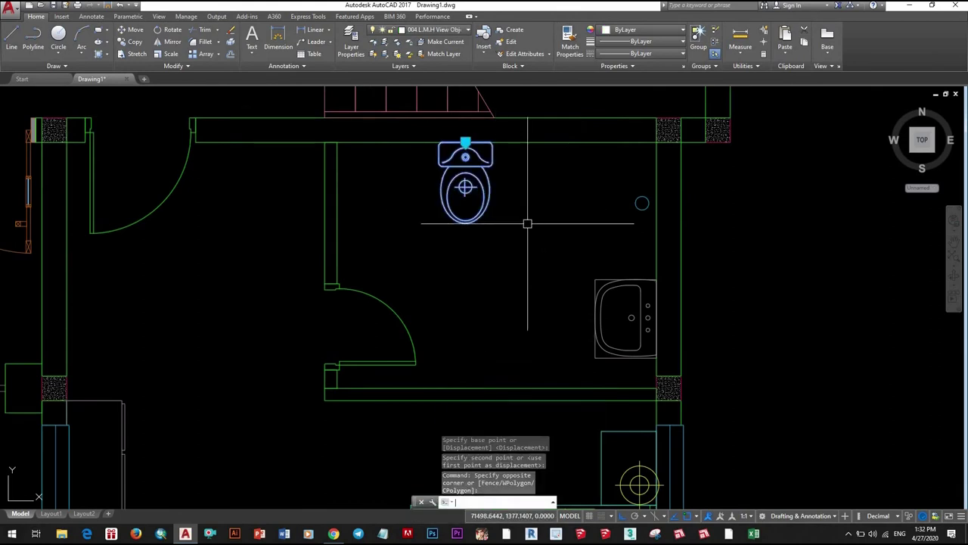
pyautogui.press('Escape')
pyautogui.press('Escape')
pyautogui.scroll(4, 401, 121)
pyautogui.click(508, 261)
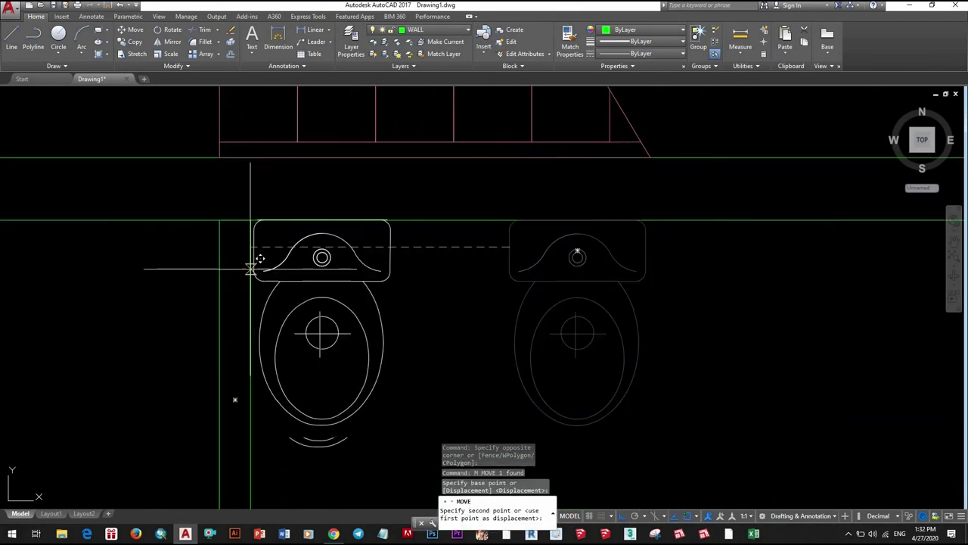
pyautogui.click(265, 265)
pyautogui.scroll(-3, 317, 219)
# - Adjust the toilet into its final spot against the top wall
pyautogui.click(417, 275)
pyautogui.click(357, 325)
pyautogui.write('m')
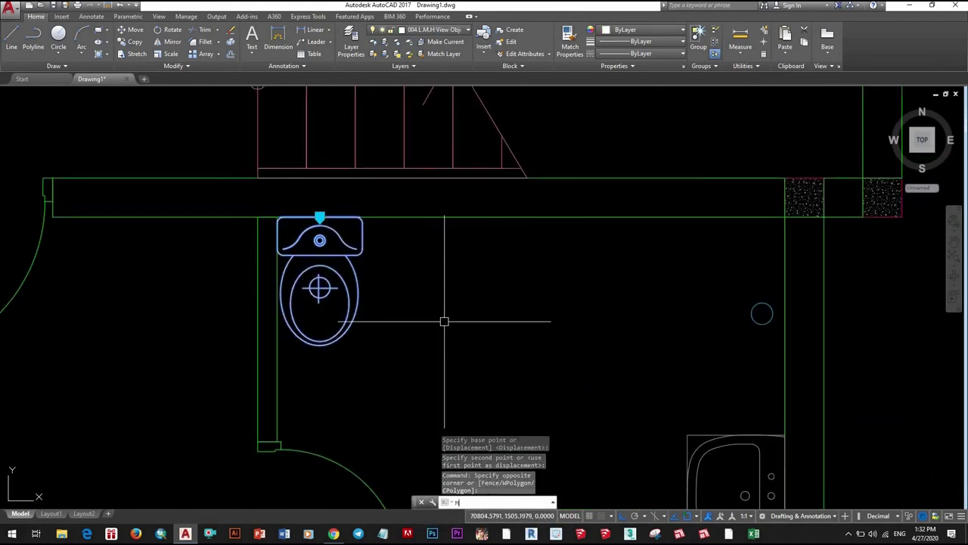
pyautogui.press('Return')
pyautogui.click(448, 312)
pyautogui.click(524, 303)
# - Move the sink to the lower corner of the bathroom's right wall
pyautogui.moveTo(523, 303); pyautogui.dragTo(385, 129, button='middle')
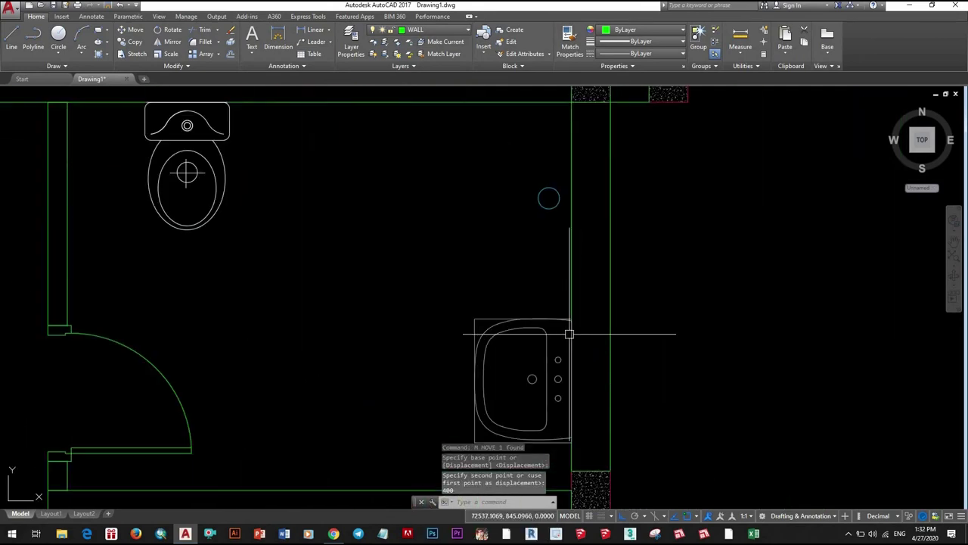
pyautogui.click(590, 394)
pyautogui.click(552, 329)
pyautogui.write('m')
pyautogui.press('Return')
pyautogui.moveTo(600, 353); pyautogui.dragTo(590, 307, button='middle')
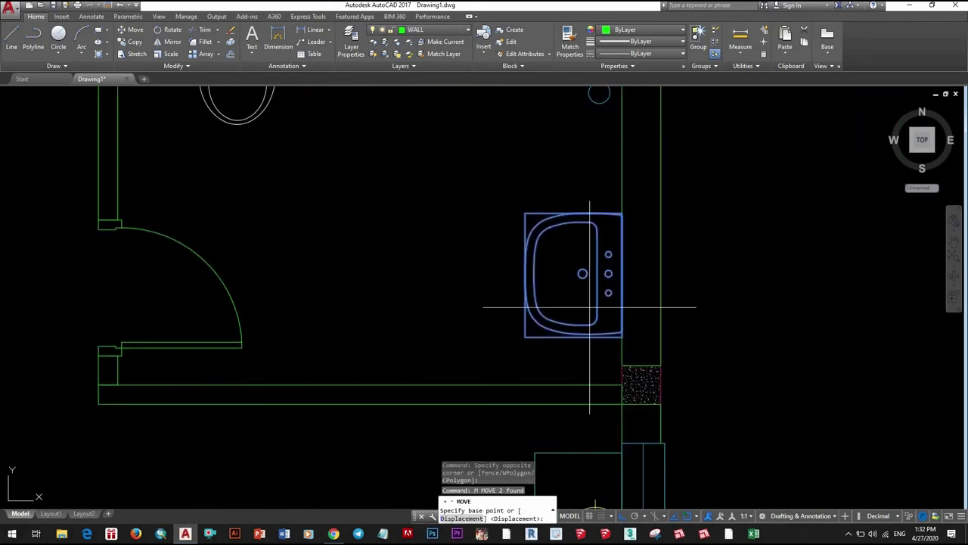
pyautogui.click(589, 333)
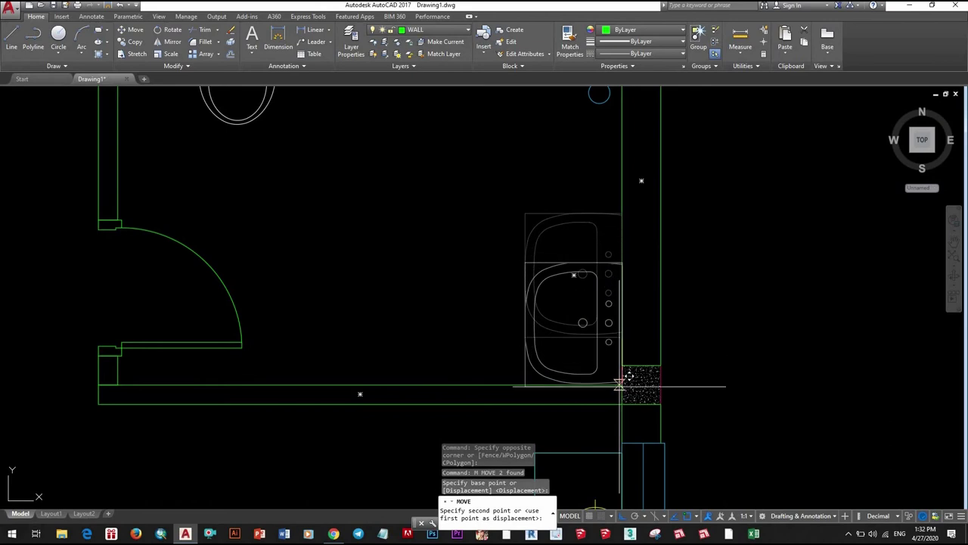
pyautogui.click(626, 378)
# - Move the floor drain circle into the lower bathroom
pyautogui.scroll(-3, 575, 318)
pyautogui.scroll(3, 530, 277)
pyautogui.click(534, 225)
pyautogui.click(580, 283)
pyautogui.press('Return')
pyautogui.click(558, 255)
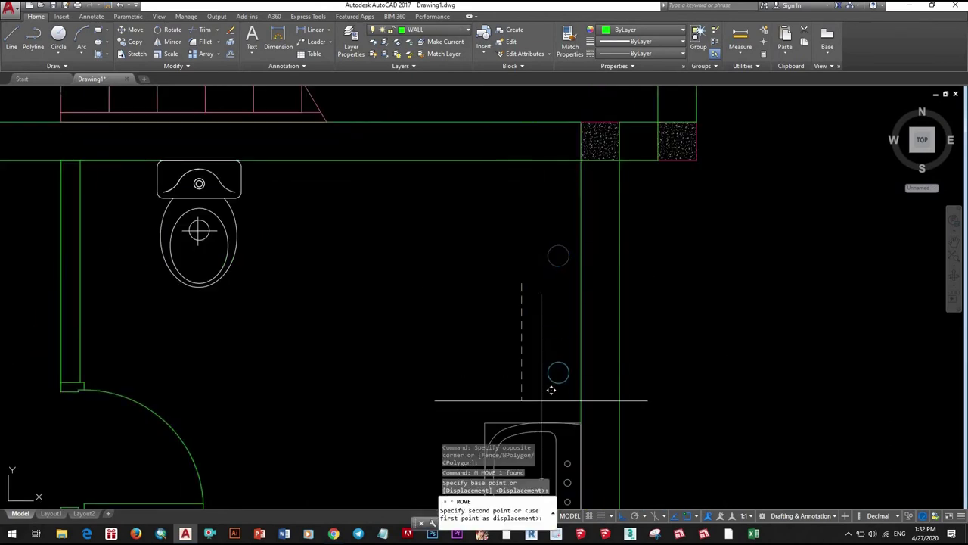
pyautogui.scroll(-3, 556, 389)
pyautogui.scroll(3, 599, 372)
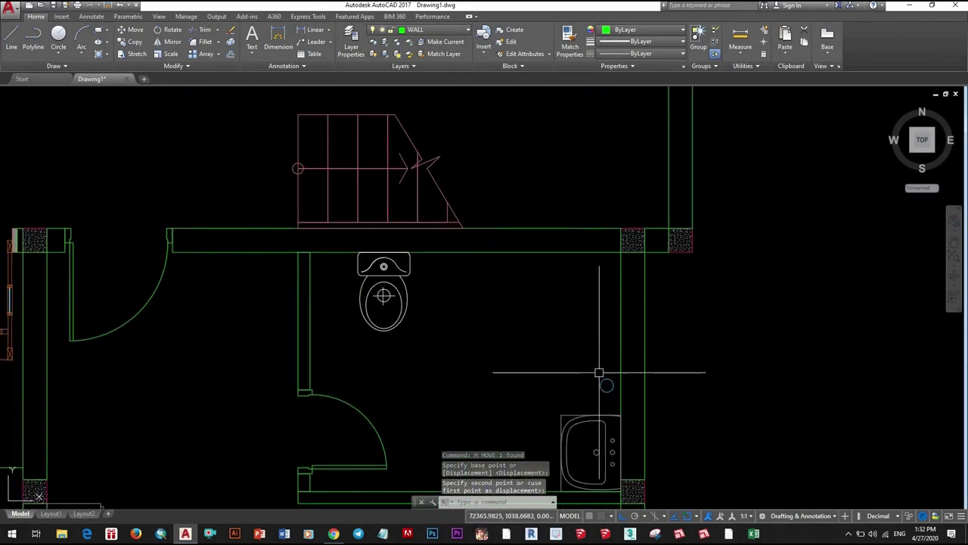
# - Draw a bent polyline wall from just below the bathroom's top wall to its right wall
pyautogui.write('pl')
pyautogui.press('Return')
pyautogui.click(457, 249)
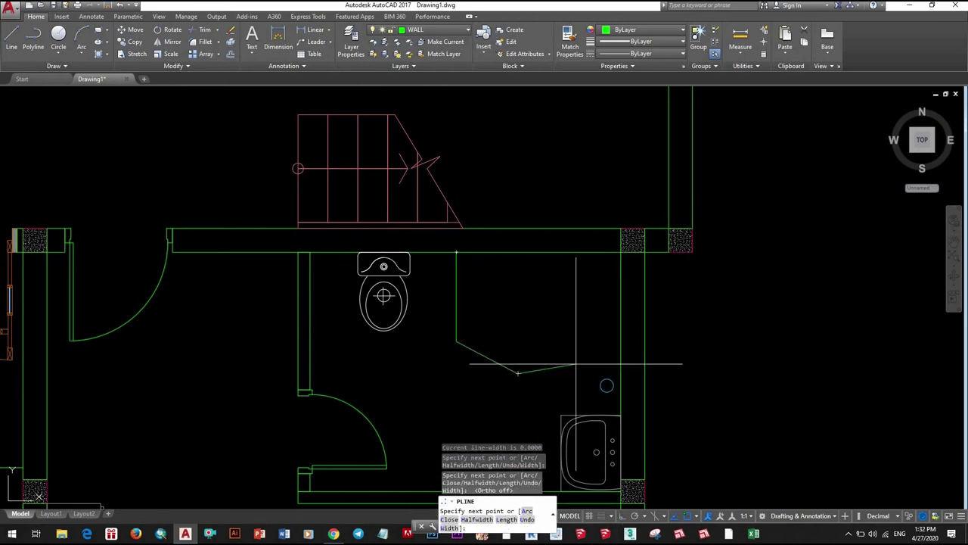
pyautogui.click(702, 373)
pyautogui.press('Return')
pyautogui.click(703, 374)
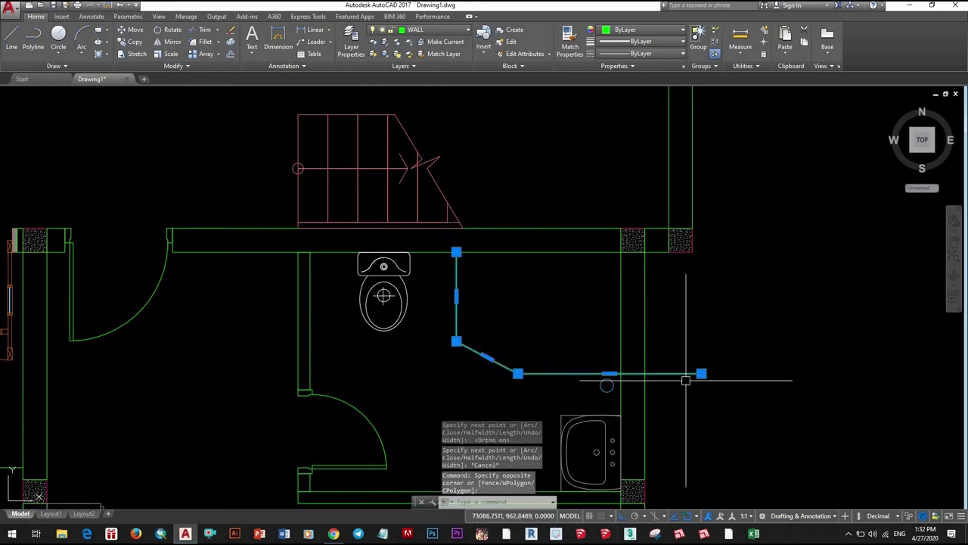
pyautogui.scroll(4, 703, 373)
pyautogui.click(717, 373)
pyautogui.press('Escape')
# - Erase the door in the room left of the corridor
pyautogui.scroll(-3, 575, 389)
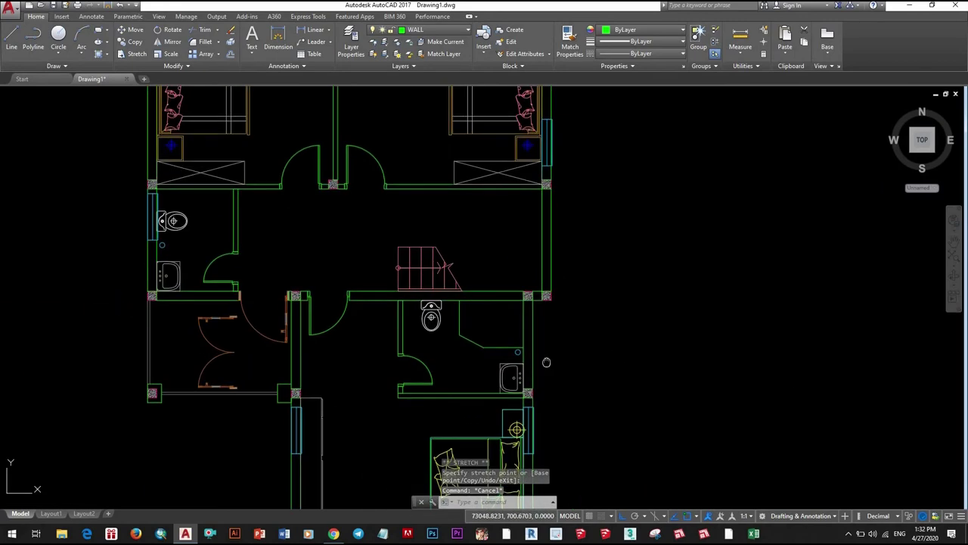
pyautogui.scroll(-2, 530, 378)
pyautogui.scroll(5, 482, 374)
pyautogui.scroll(-5, 483, 374)
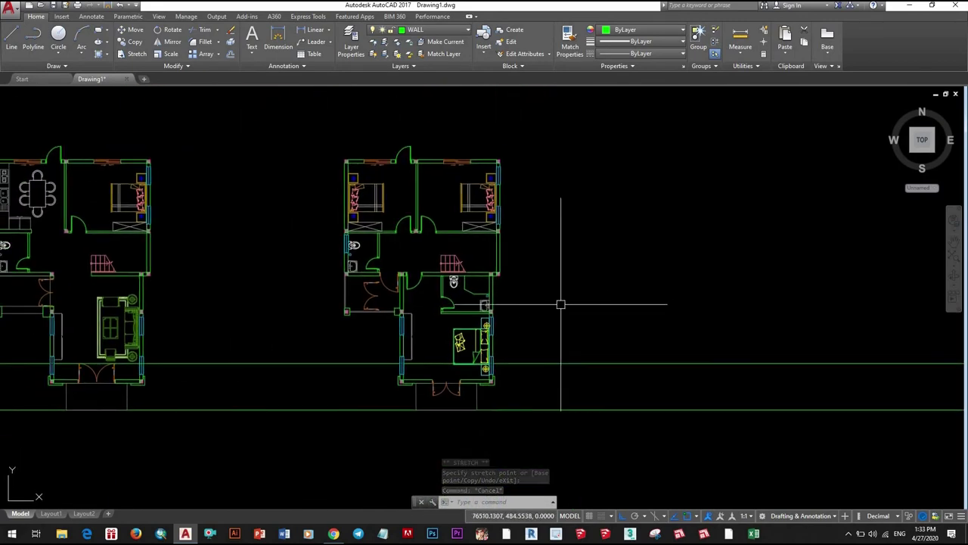
pyautogui.scroll(-2, 540, 320)
pyautogui.scroll(4, 523, 327)
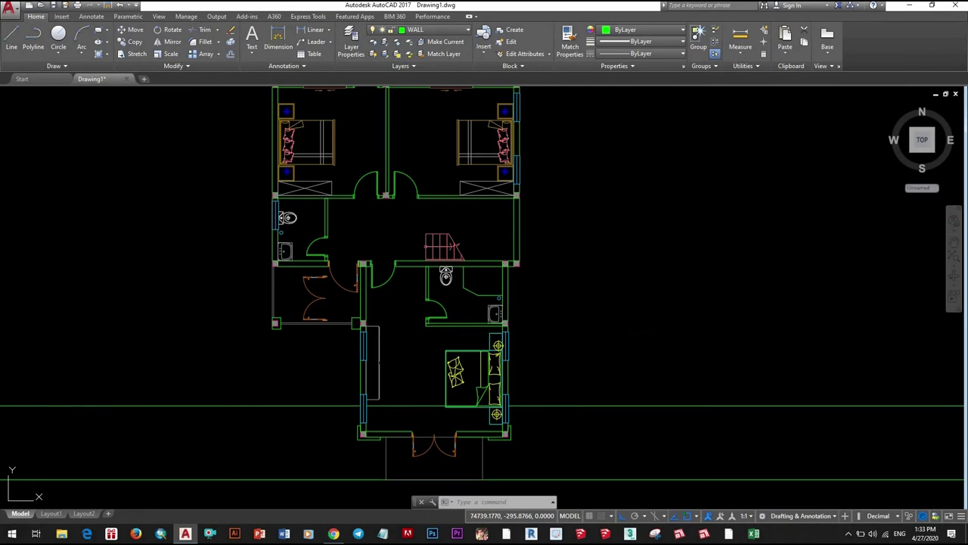
pyautogui.scroll(-3, 548, 357)
pyautogui.scroll(5, 378, 325)
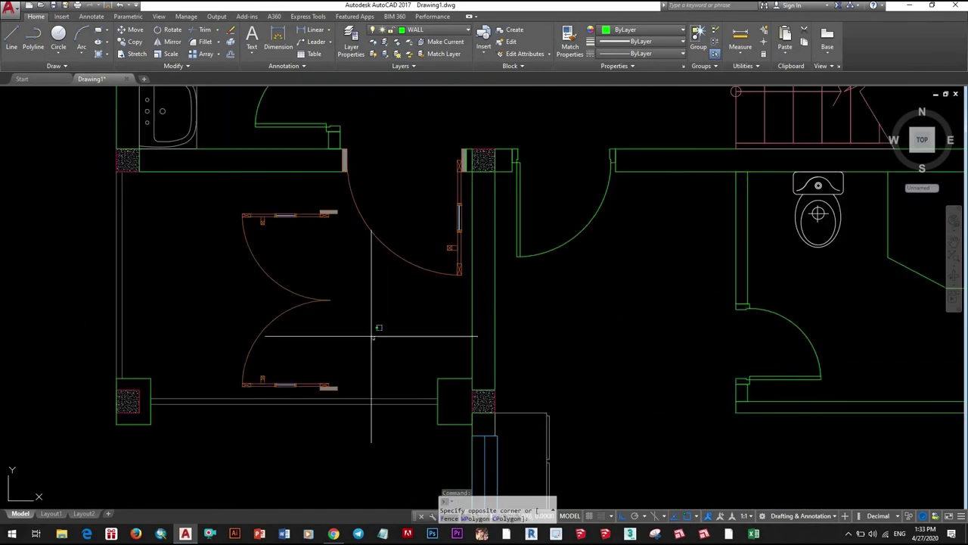
pyautogui.moveTo(463, 208); pyautogui.dragTo(249, 424)
pyautogui.write('e')
pyautogui.press('Return')
pyautogui.scroll(-2, 352, 335)
pyautogui.scroll(-3, 479, 308)
pyautogui.scroll(3, 302, 265)
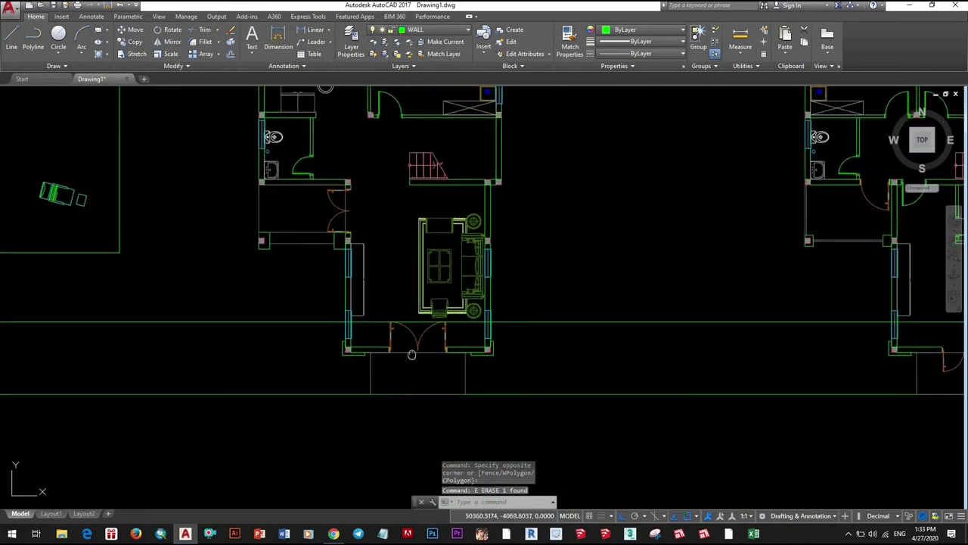
pyautogui.scroll(-3, 379, 318)
pyautogui.scroll(-1, 460, 336)
pyautogui.scroll(3, 544, 349)
pyautogui.scroll(-3, 493, 348)
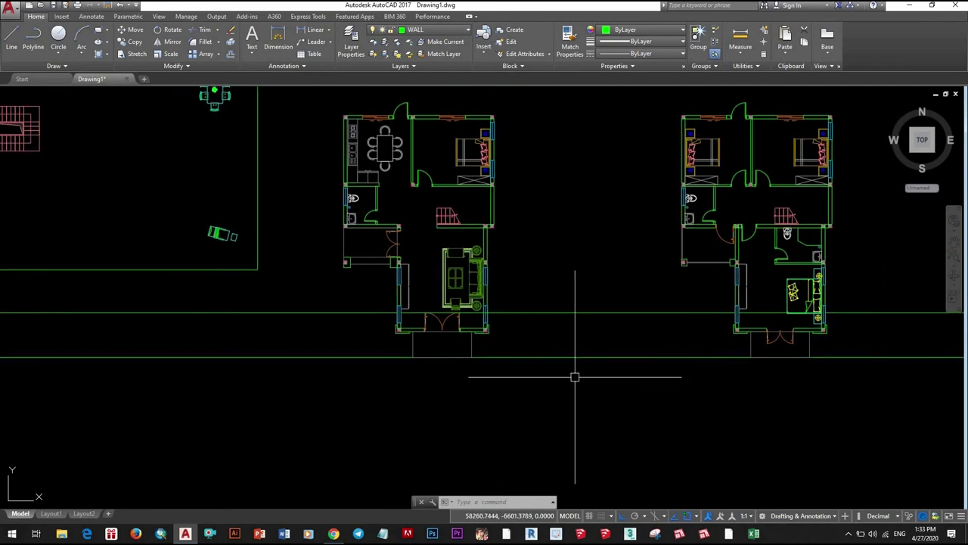
pyautogui.moveTo(625, 369); pyautogui.dragTo(597, 352, button='middle')
# - Offset the lower horizontal line below the plans downward by 1000
pyautogui.click(593, 341)
pyautogui.click(570, 380)
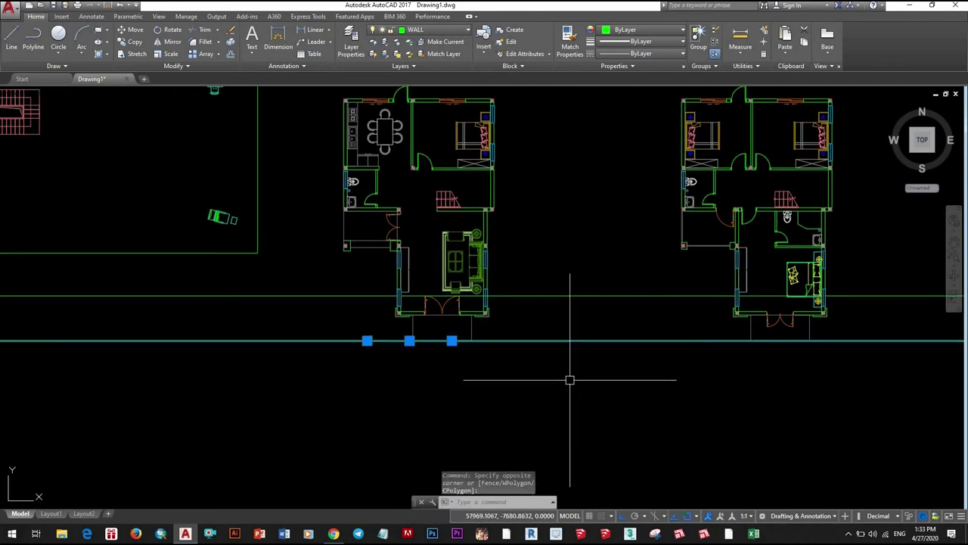
pyautogui.write('of')
pyautogui.press('Return')
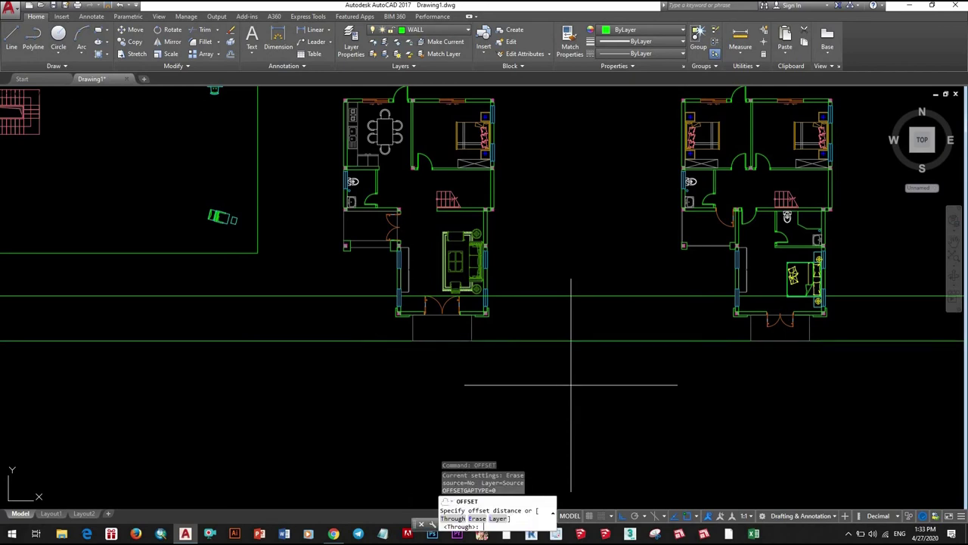
pyautogui.write('100')
pyautogui.press('Return')
pyautogui.click(569, 341)
pyautogui.click(550, 384)
pyautogui.scroll(-5, 523, 331)
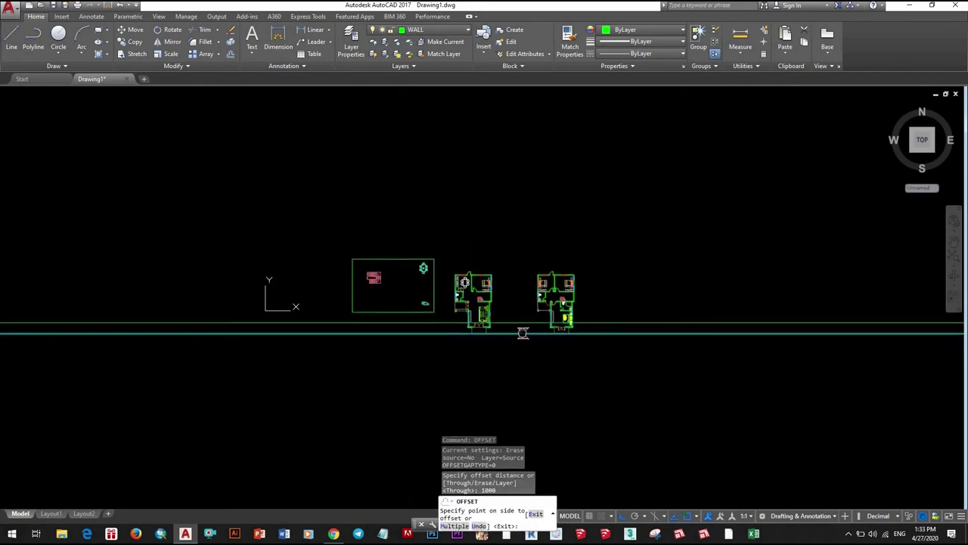
pyautogui.scroll(8, 504, 330)
pyautogui.click(401, 294)
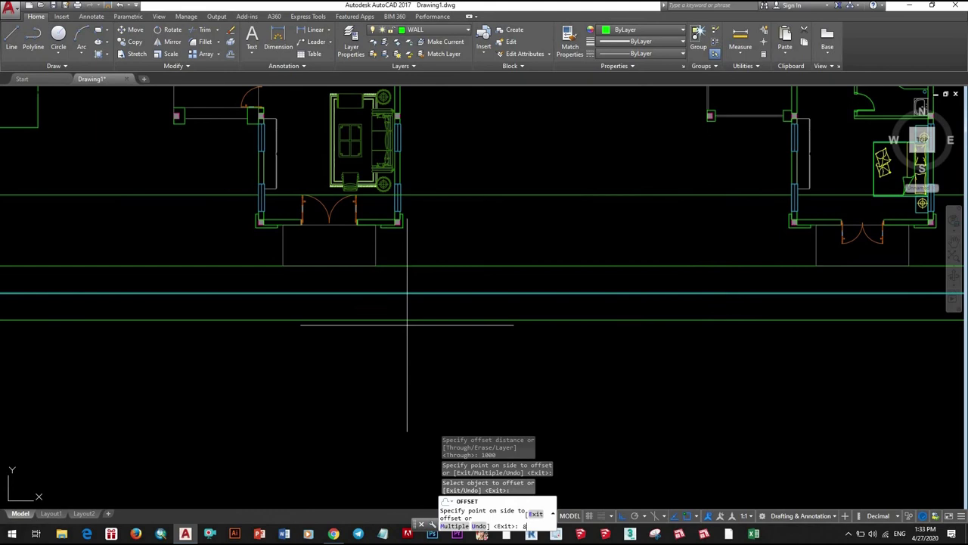
pyautogui.click(407, 325)
pyautogui.scroll(-5, 406, 323)
pyautogui.scroll(3, 398, 358)
pyautogui.scroll(2, 492, 327)
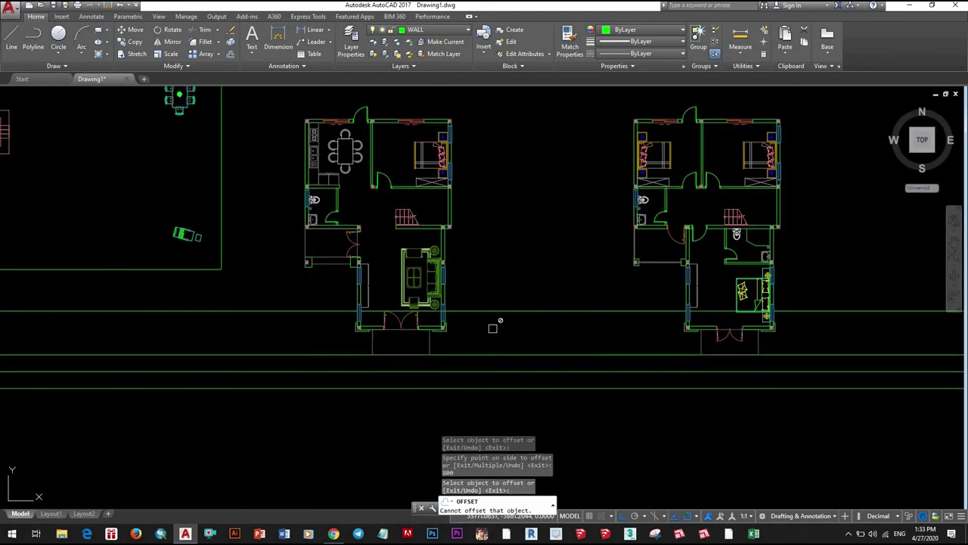
pyautogui.press('Escape')
# - Draw vertical construction lines through the left wall, right wall and a wall corner of the left plan
pyautogui.write('XL')
pyautogui.press('Return')
pyautogui.write('V')
pyautogui.press('Return')
pyautogui.scroll(2, 388, 326)
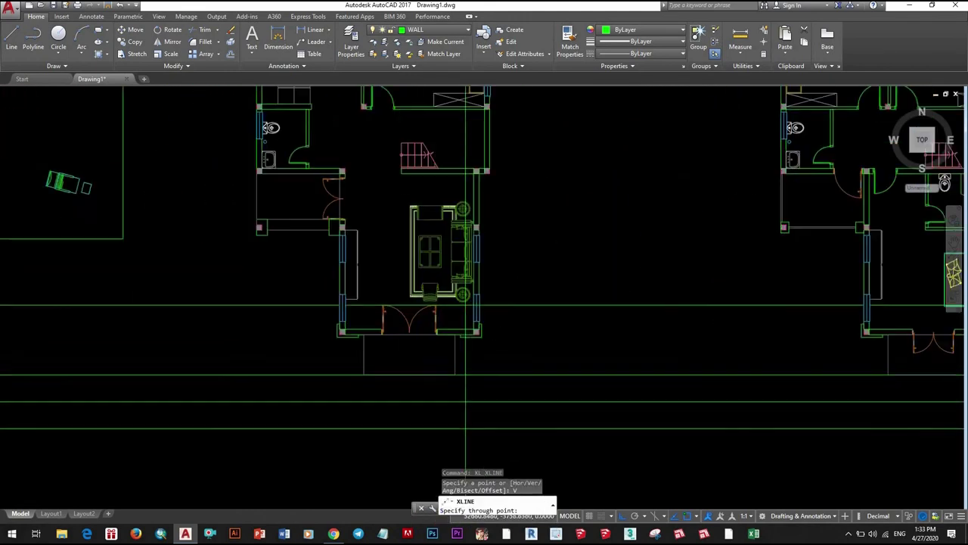
pyautogui.scroll(3, 465, 329)
pyautogui.click(493, 346)
pyautogui.scroll(-3, 416, 307)
pyautogui.scroll(3, 417, 307)
pyautogui.click(621, 255)
pyautogui.scroll(-3, 505, 263)
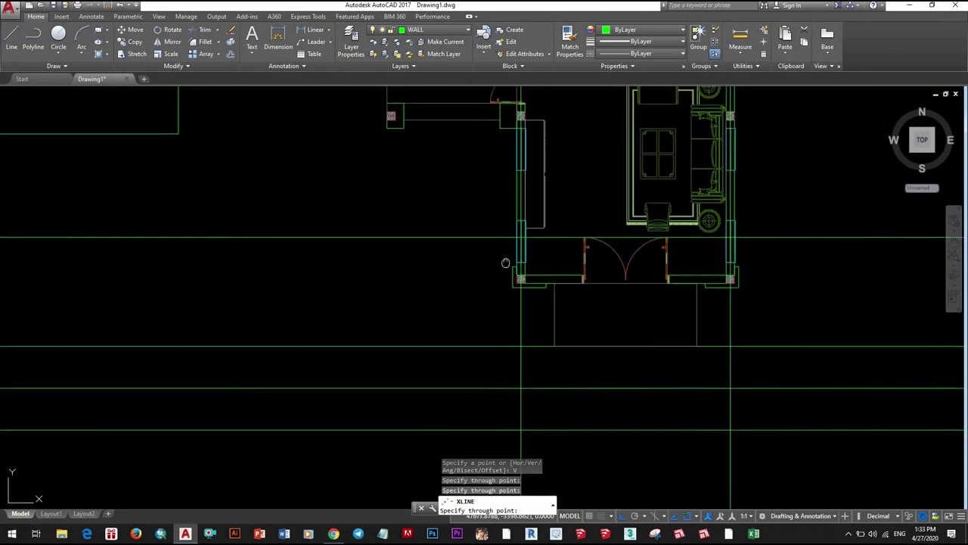
pyautogui.scroll(-3, 505, 262)
pyautogui.scroll(5, 400, 232)
pyautogui.click(400, 232)
pyautogui.scroll(-5, 399, 231)
pyautogui.scroll(2, 399, 231)
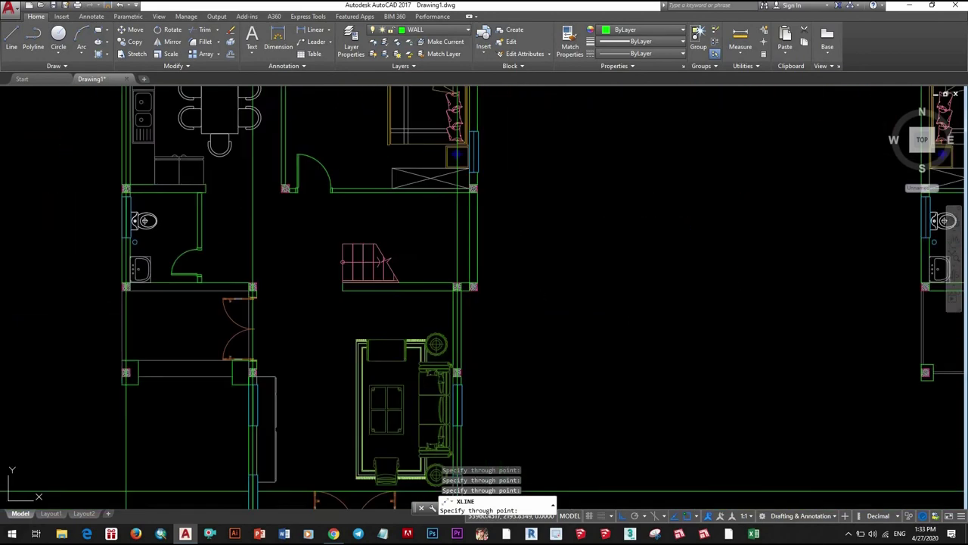
pyautogui.scroll(2, 457, 303)
pyautogui.scroll(5, 461, 306)
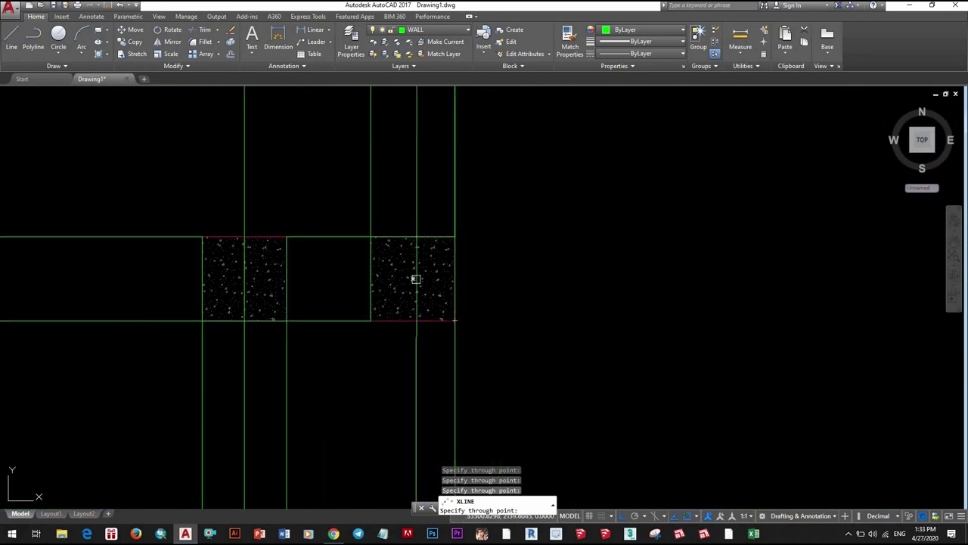
pyautogui.scroll(-5, 416, 279)
pyautogui.press('Escape')
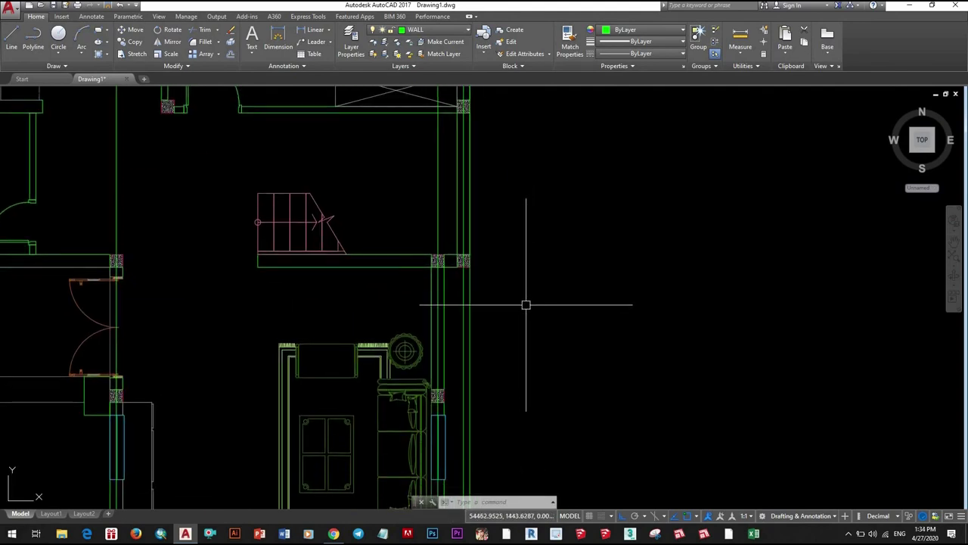
# - Restart a vertical XLINE, cancel it, and bring up the Dimension Style Manager
pyautogui.scroll(-4, 512, 318)
pyautogui.write('xl')
pyautogui.press('Return')
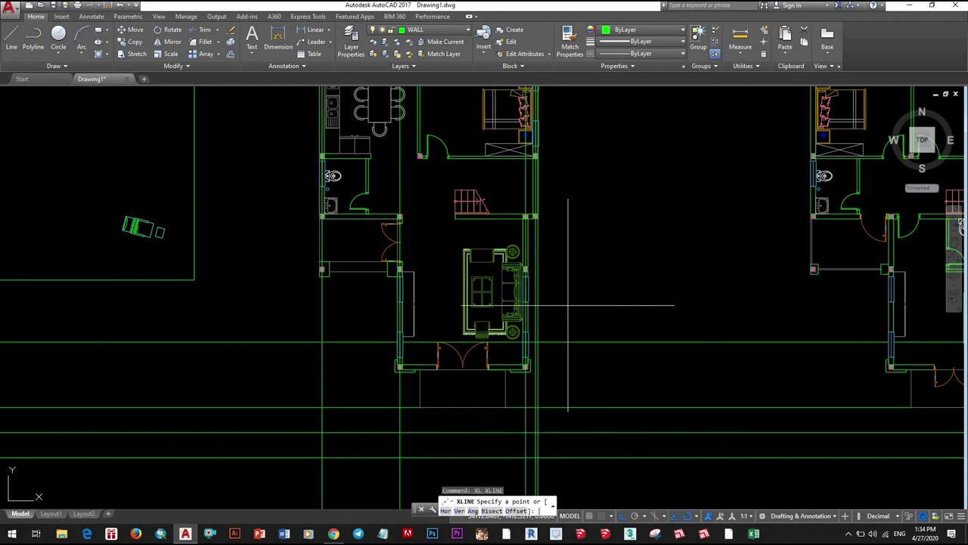
pyautogui.write('v')
pyautogui.press('Return')
pyautogui.scroll(6, 568, 306)
pyautogui.scroll(-5, 324, 253)
pyautogui.press('Escape')
pyautogui.scroll(5, 535, 303)
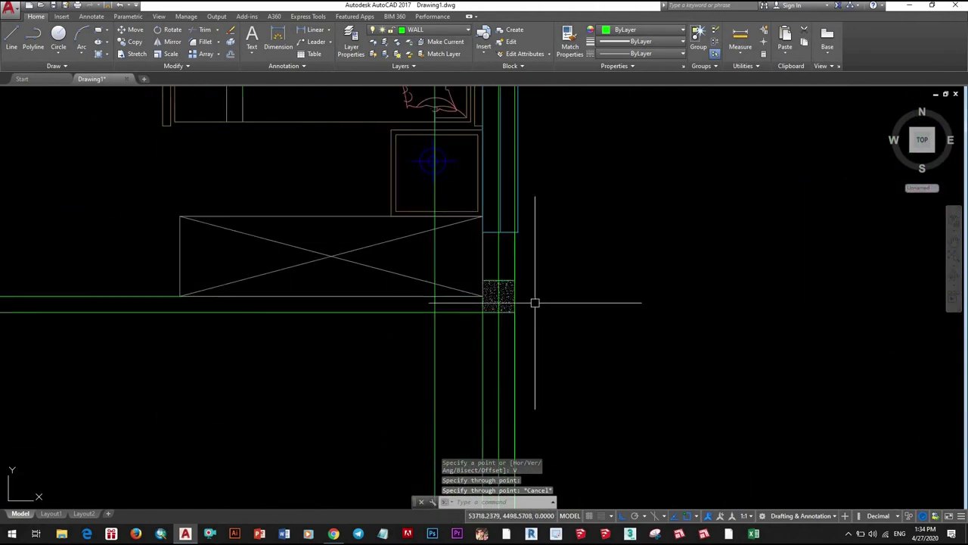
pyautogui.scroll(-5, 535, 303)
pyautogui.scroll(4, 497, 205)
pyautogui.scroll(-1, 497, 385)
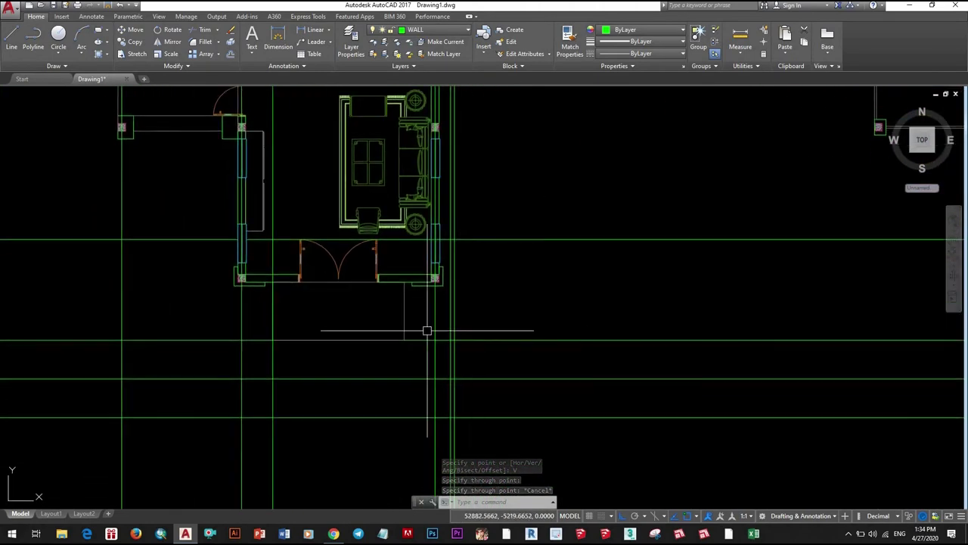
pyautogui.scroll(-4, 427, 333)
pyautogui.scroll(5, 376, 328)
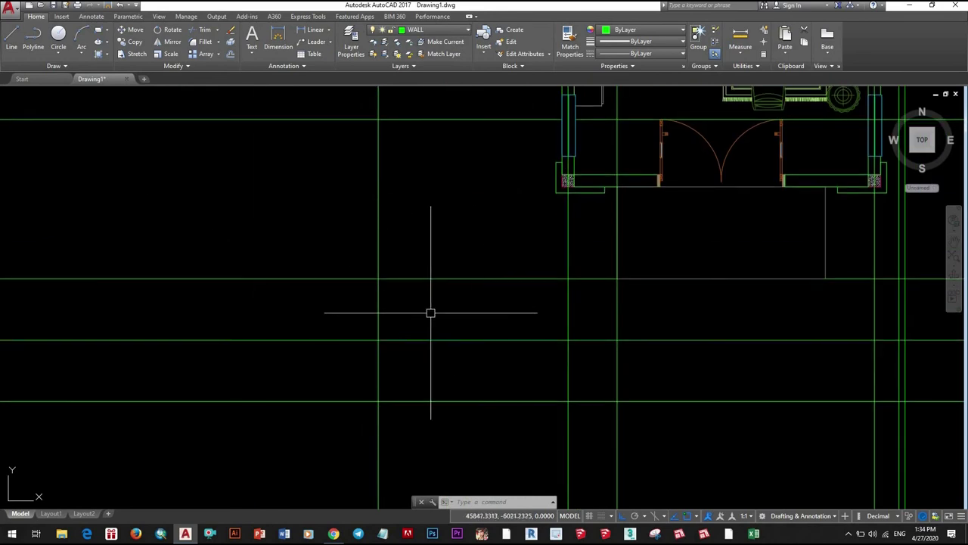
pyautogui.write('o')
pyautogui.press('Return')
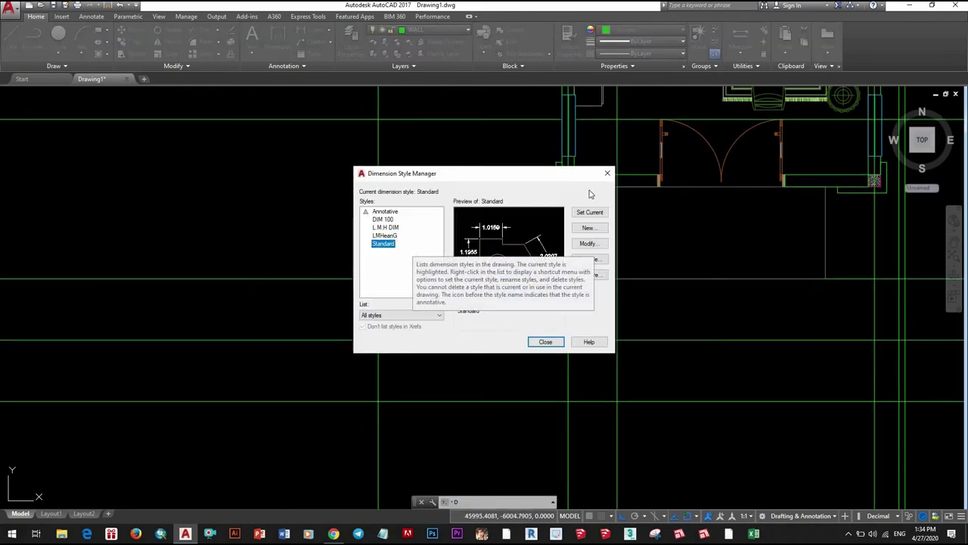
# - Close the Dimension Style Manager and make LMHeanG the current dimension style from the Annotate dropdown
pyautogui.click(606, 173)
pyautogui.click(92, 16)
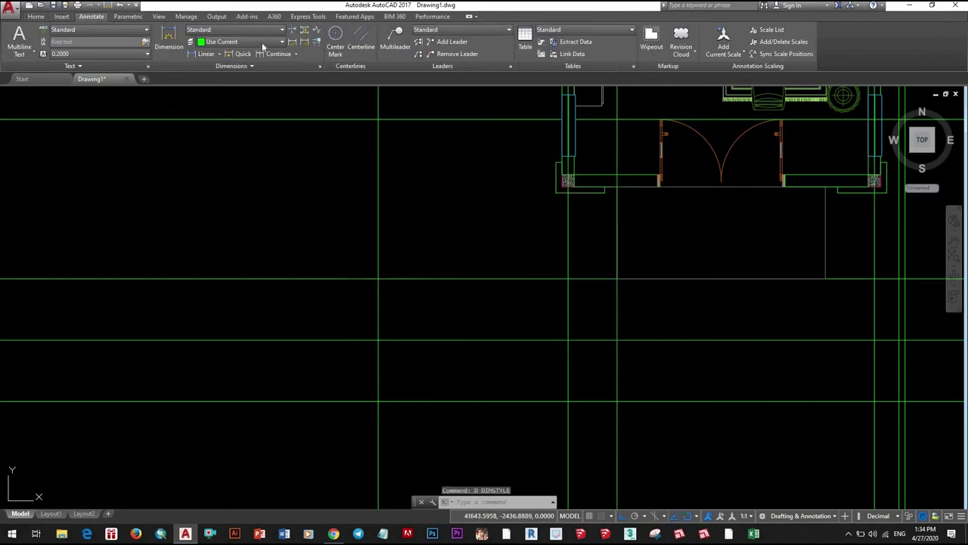
pyautogui.click(254, 30)
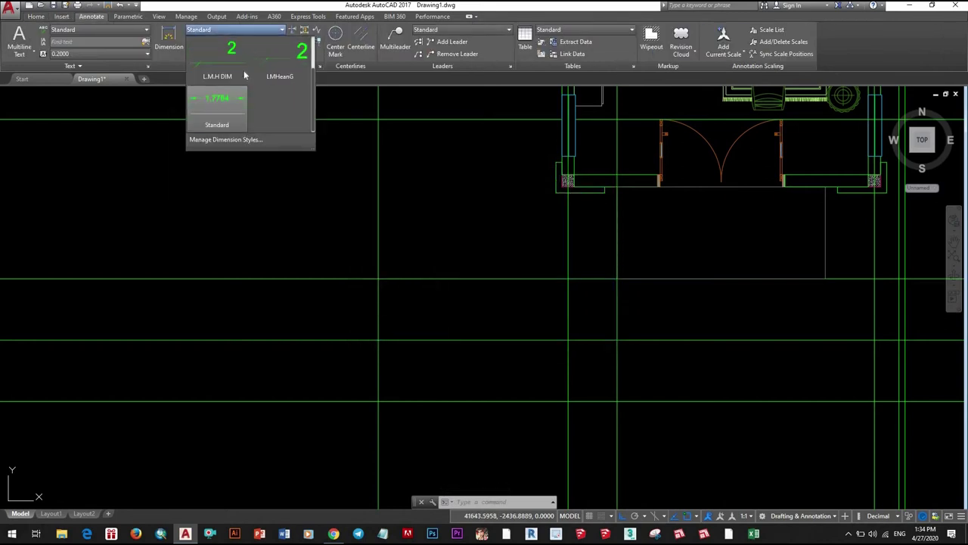
pyautogui.click(217, 60)
pyautogui.click(253, 30)
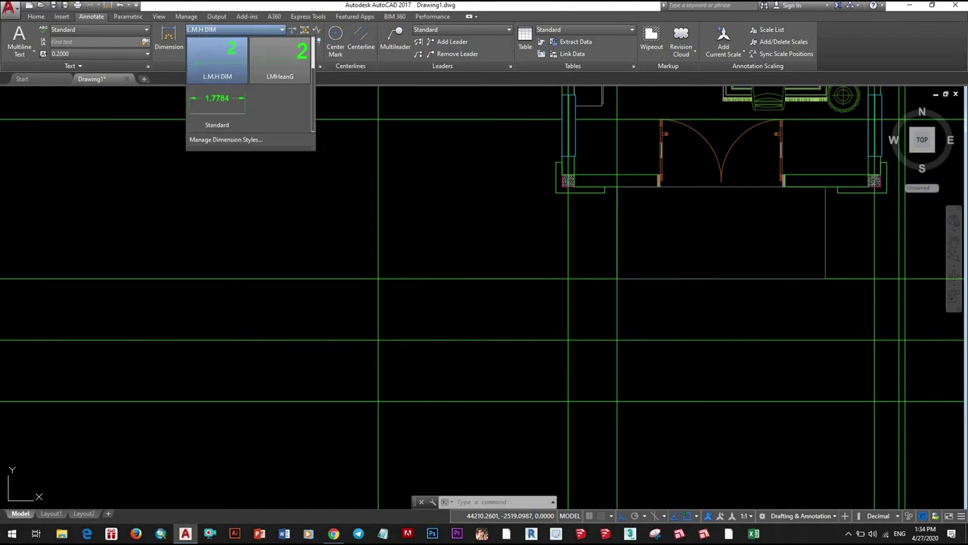
pyautogui.click(218, 97)
# - Draw a trial 3100 linear dimension and continue it with 800 and 4200 dimensions
pyautogui.write('dli')
pyautogui.press('Return')
pyautogui.click(378, 279)
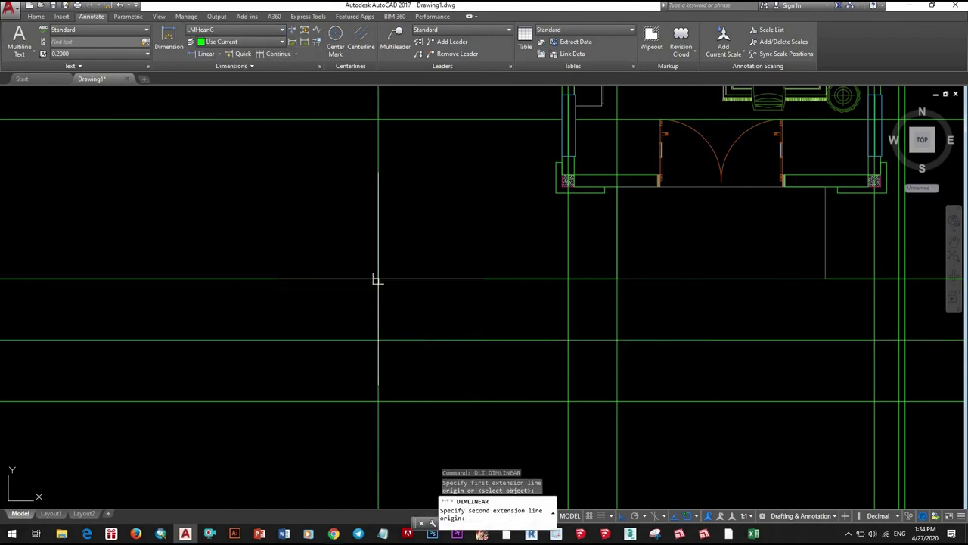
pyautogui.click(568, 279)
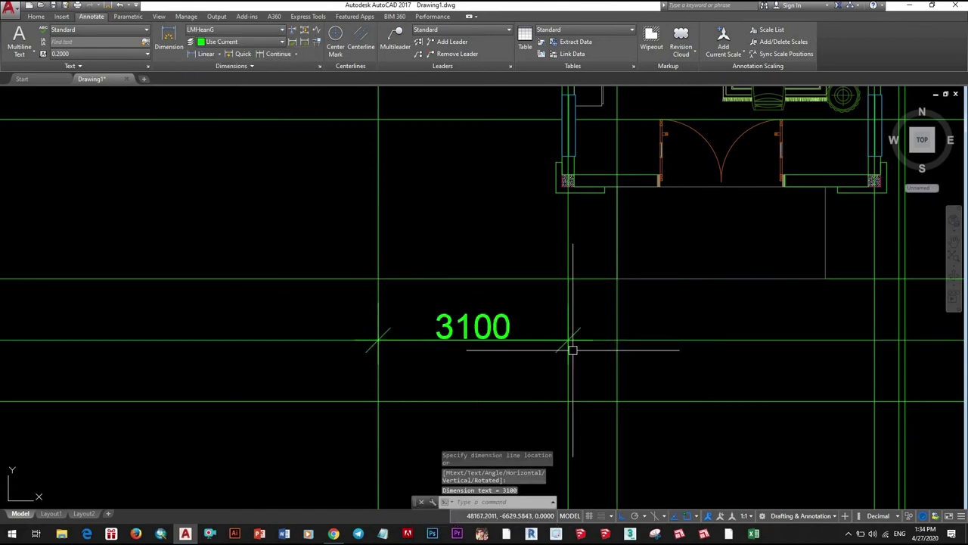
pyautogui.write('DCo')
pyautogui.press('Return')
pyautogui.click(729, 309)
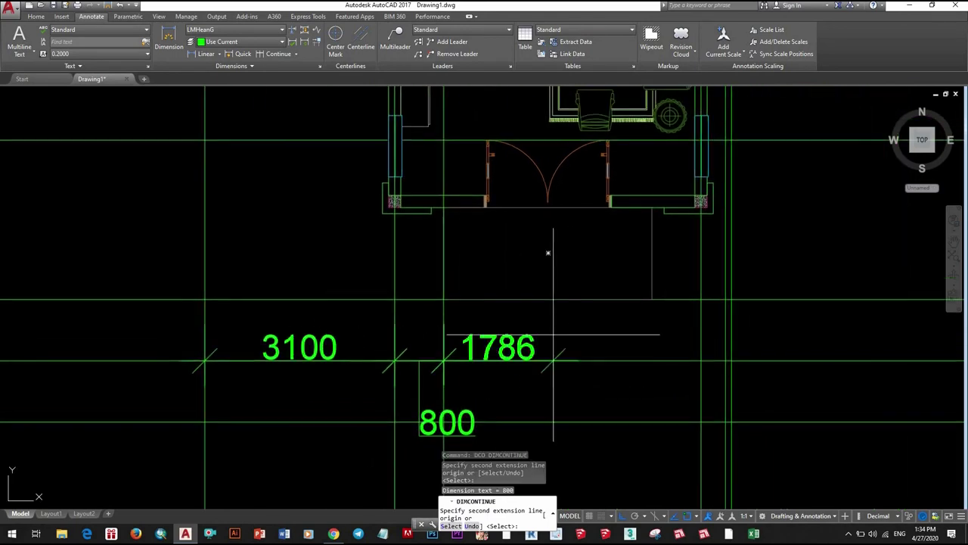
pyautogui.scroll(-3, 547, 252)
pyautogui.scroll(3, 507, 421)
pyautogui.click(584, 270)
pyautogui.scroll(-2, 529, 378)
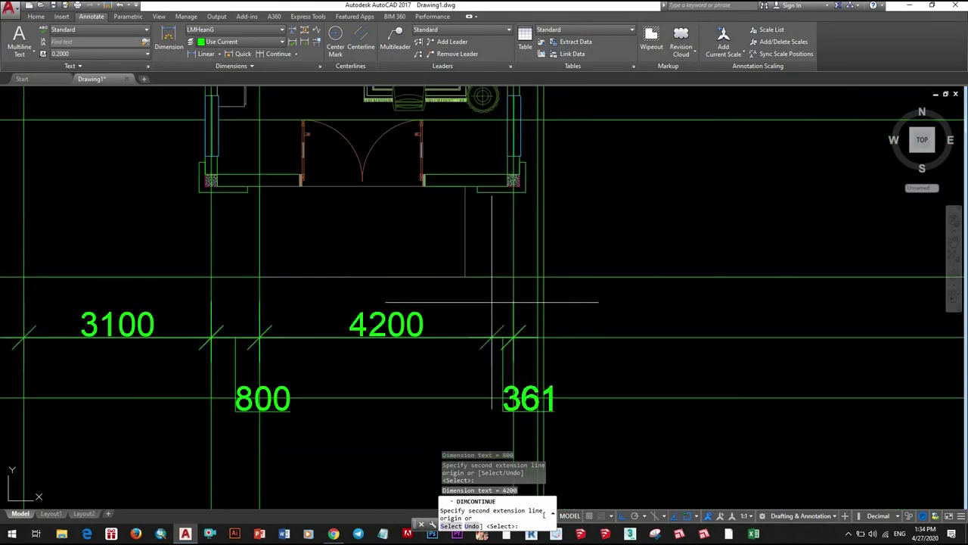
pyautogui.moveTo(529, 363); pyautogui.dragTo(540, 337, button='middle')
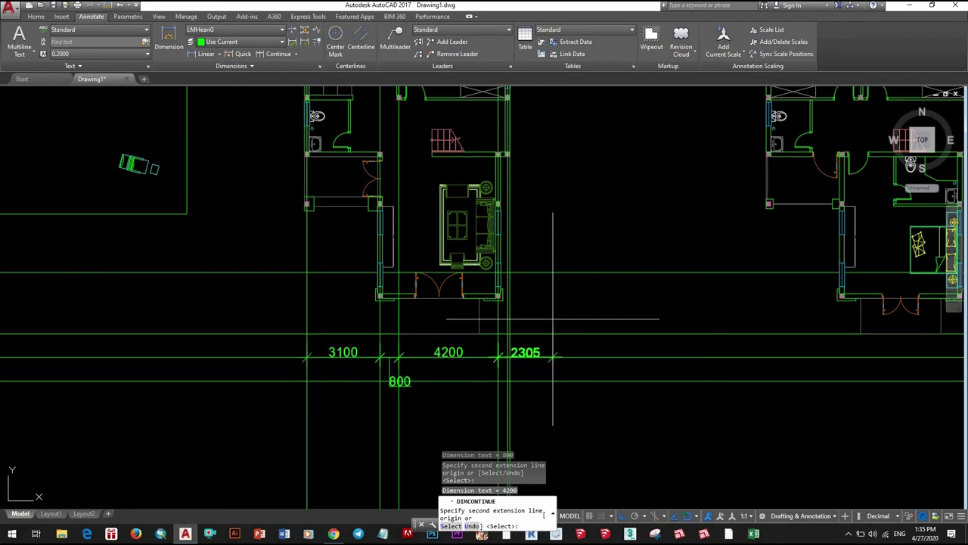
pyautogui.scroll(4, 380, 376)
# - Undo the two continued dimensions and erase the trial 3100 dimension
pyautogui.hotkey('ctrl', 'z')
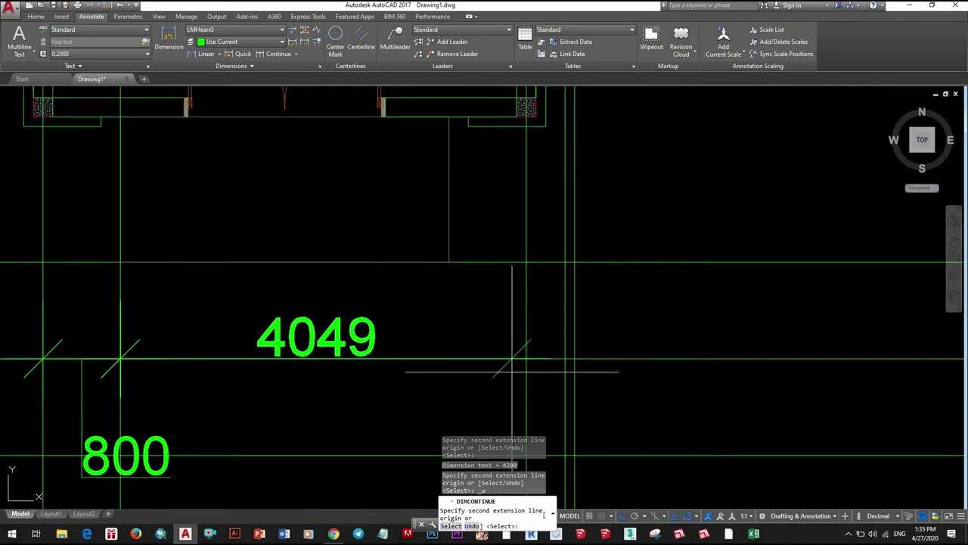
pyautogui.hotkey('ctrl', 'z')
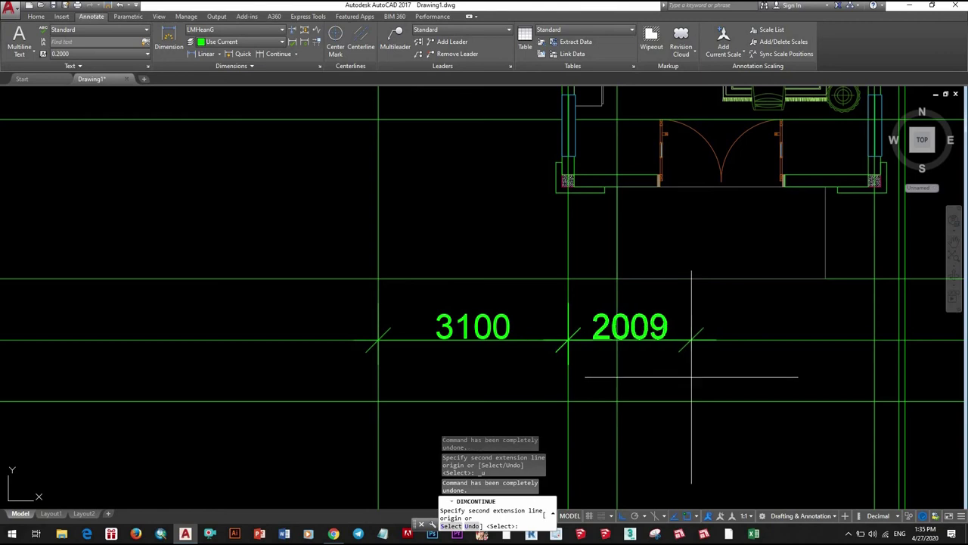
pyautogui.press('Escape')
pyautogui.click(484, 333)
pyautogui.write('e')
pyautogui.press('Return')
# - Switch to L.M.H DIM, place a trial 3100 linear dimension, then erase it
pyautogui.click(235, 29)
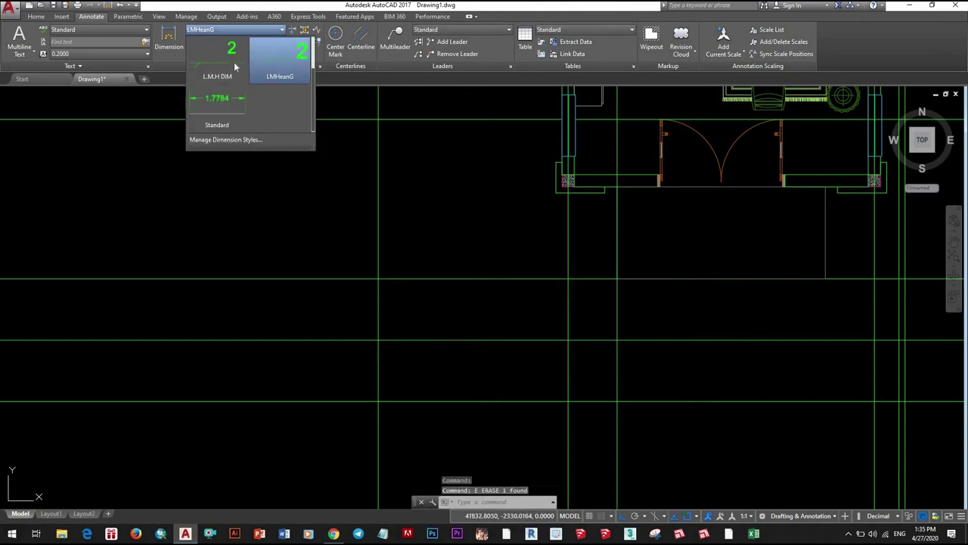
pyautogui.click(281, 62)
pyautogui.write('dli')
pyautogui.press('Return')
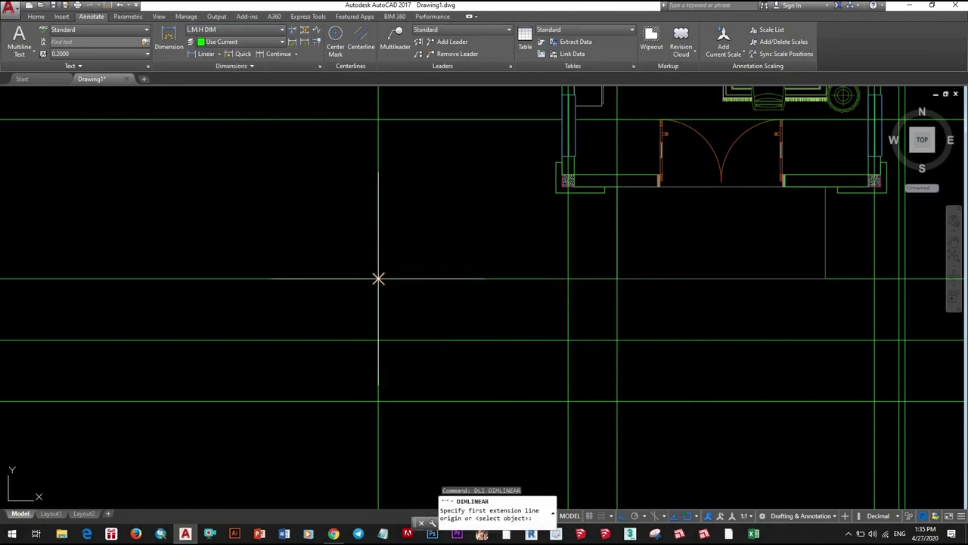
pyautogui.click(378, 278)
pyautogui.click(568, 279)
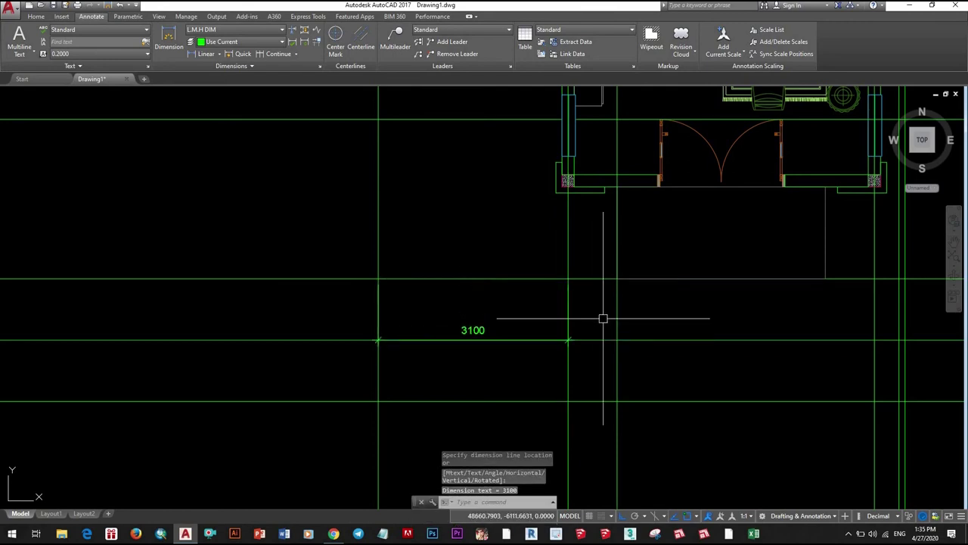
pyautogui.click(484, 335)
pyautogui.click(485, 328)
pyautogui.write('e')
pyautogui.press('Return')
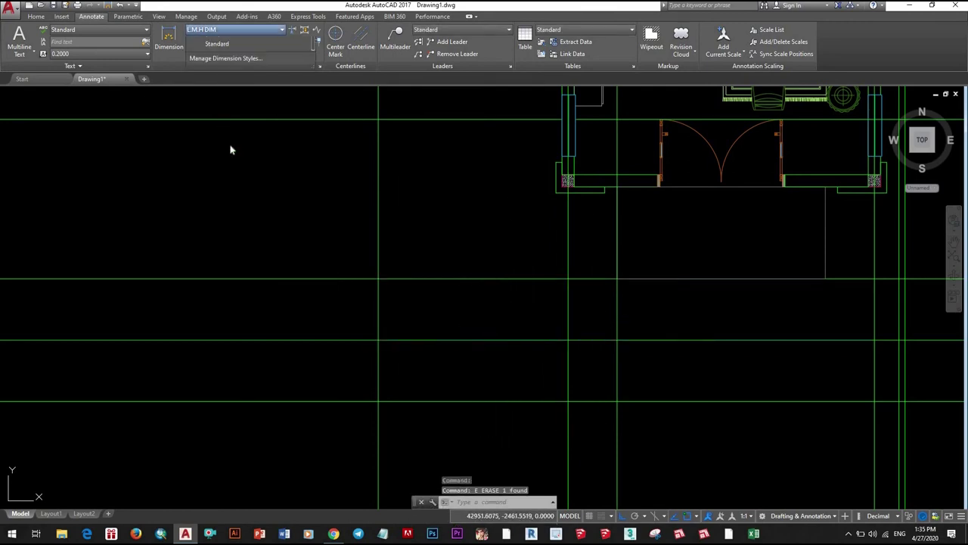
# - Make DIM 100 current and place a 3100 linear dimension below the plan
pyautogui.click(213, 105)
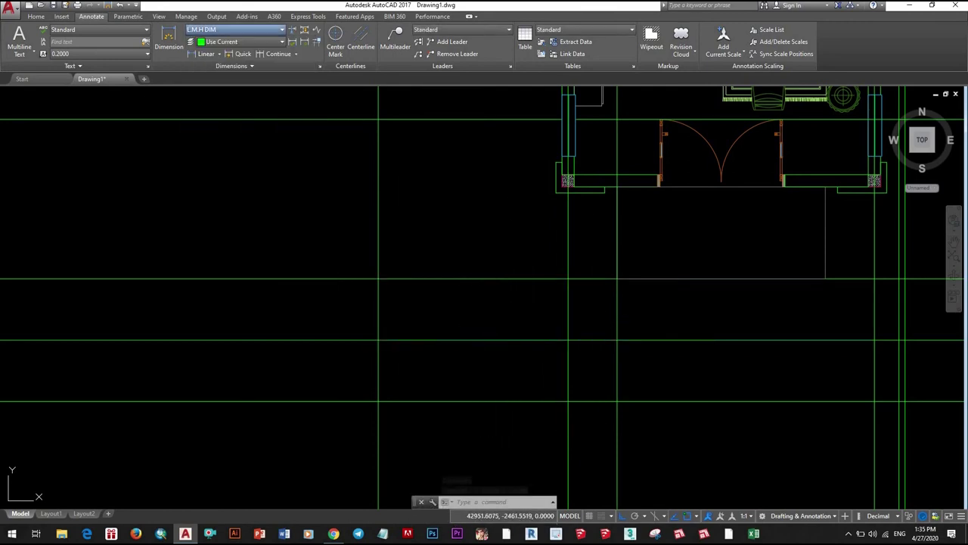
pyautogui.write('dli')
pyautogui.press('Return')
pyautogui.click(379, 279)
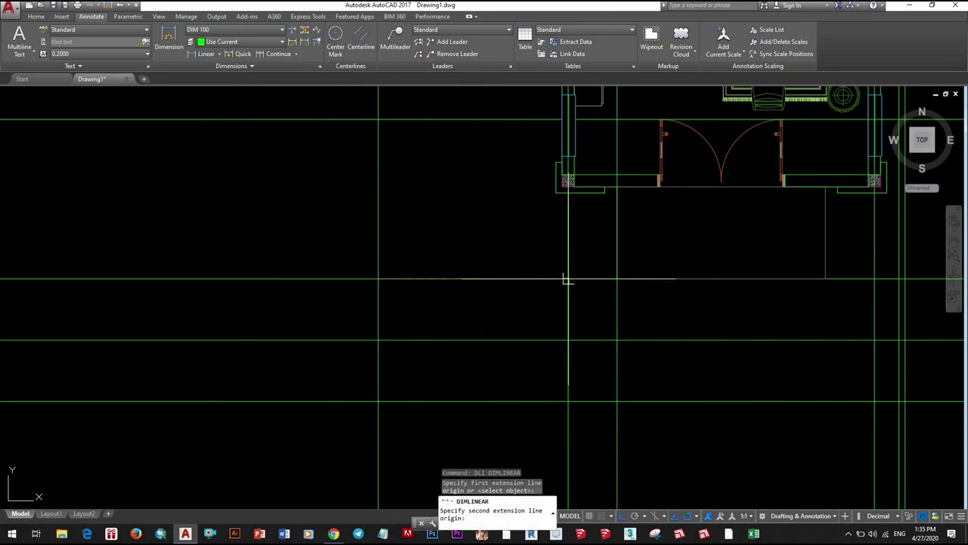
pyautogui.click(568, 278)
pyautogui.click(568, 340)
pyautogui.scroll(-5, 568, 341)
pyautogui.scroll(5, 563, 339)
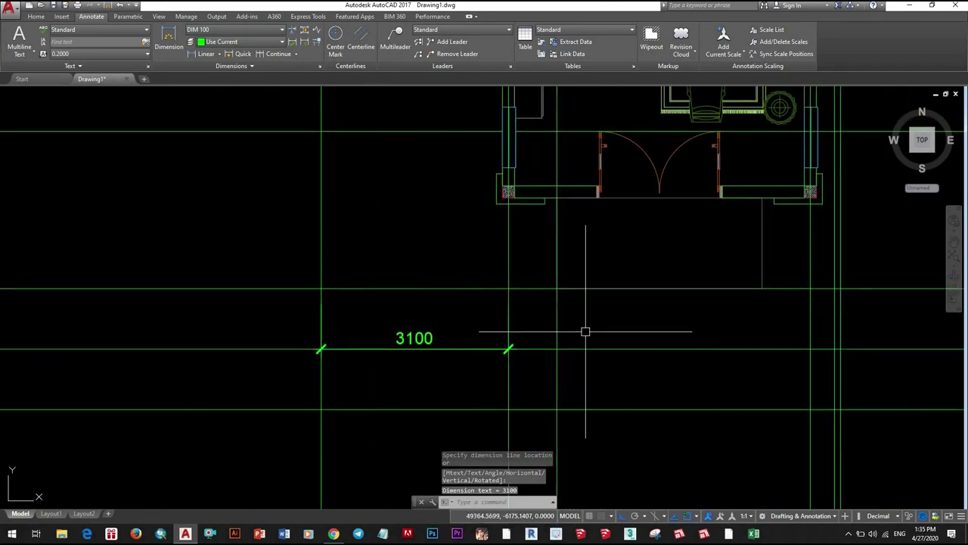
# - Continue the 3100 chain to a 400 dimension at its end, then open the Dimension Style Manager
pyautogui.write('DCo')
pyautogui.press('Return')
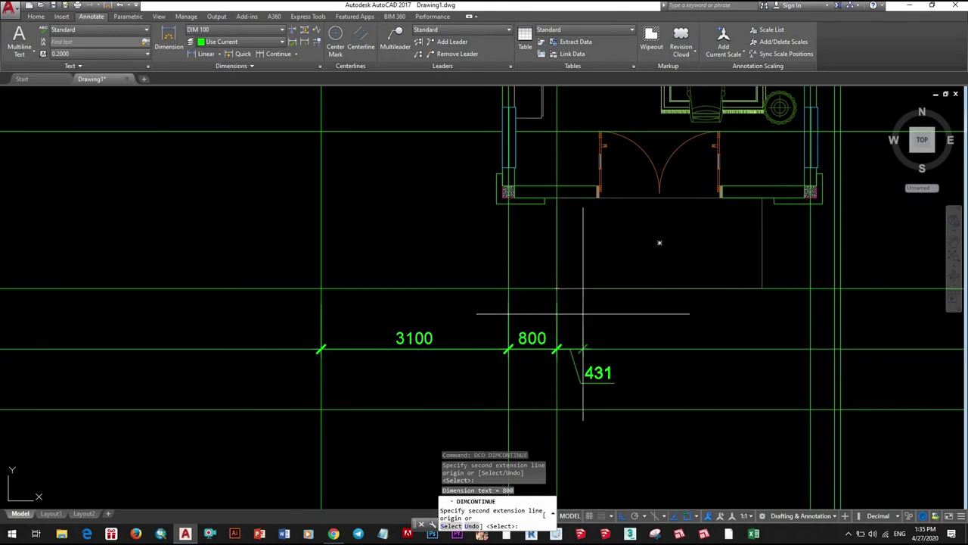
pyautogui.scroll(-3, 586, 303)
pyautogui.scroll(3, 630, 308)
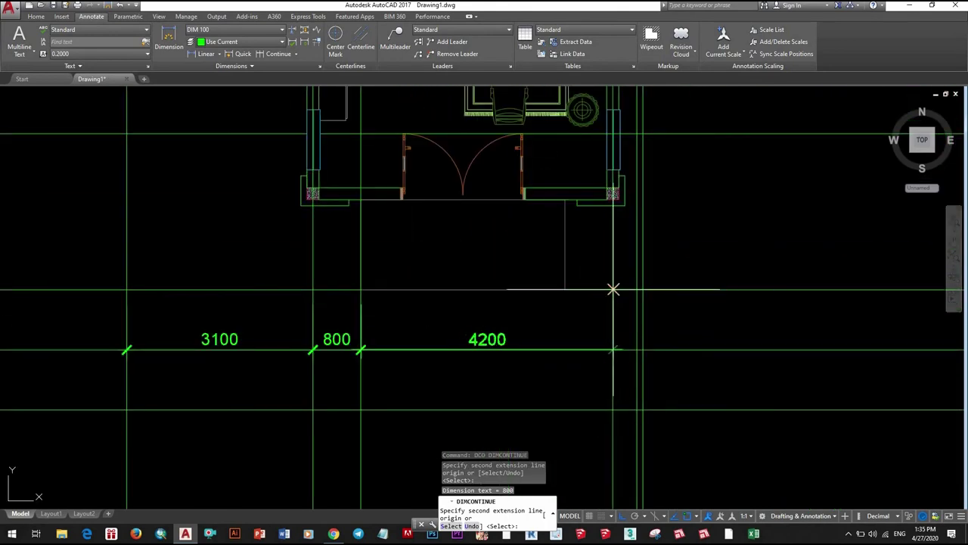
pyautogui.scroll(4, 612, 289)
pyautogui.scroll(-4, 612, 289)
pyautogui.scroll(3, 632, 268)
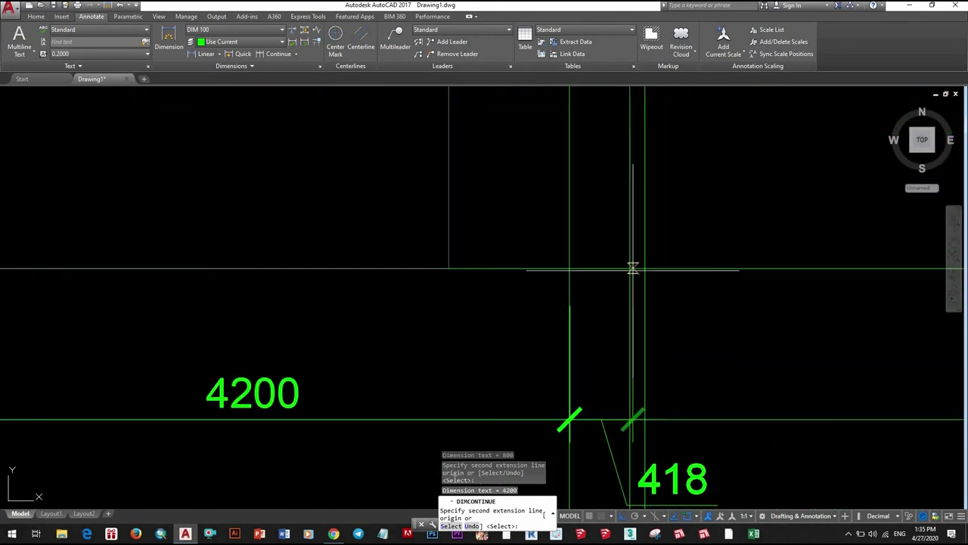
pyautogui.click(630, 268)
pyautogui.scroll(-3, 631, 268)
pyautogui.press('Escape')
pyautogui.scroll(-2, 460, 328)
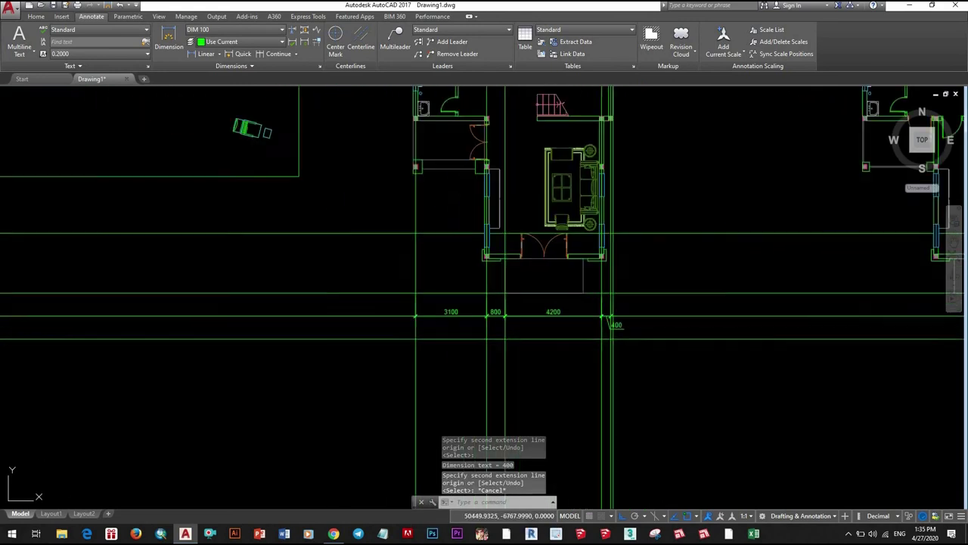
pyautogui.moveTo(673, 311); pyautogui.dragTo(559, 331, button='middle')
pyautogui.scroll(4, 469, 336)
pyautogui.scroll(-3, 443, 313)
pyautogui.scroll(1, 504, 300)
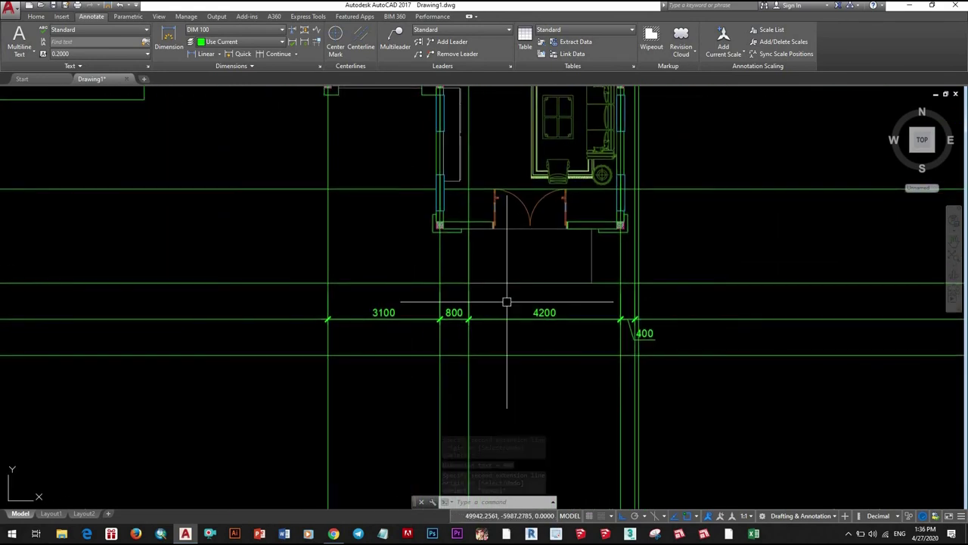
pyautogui.write('d')
pyautogui.press('Return')
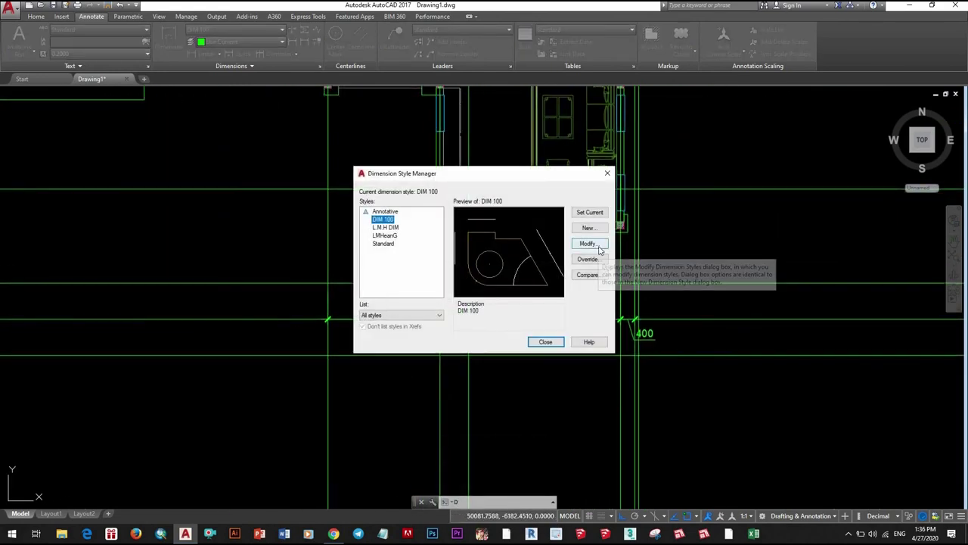
# - Open DIM 100 for modification and review its Symbols, Lines, Text, Fit, Units and Tolerance settings
pyautogui.click(593, 243)
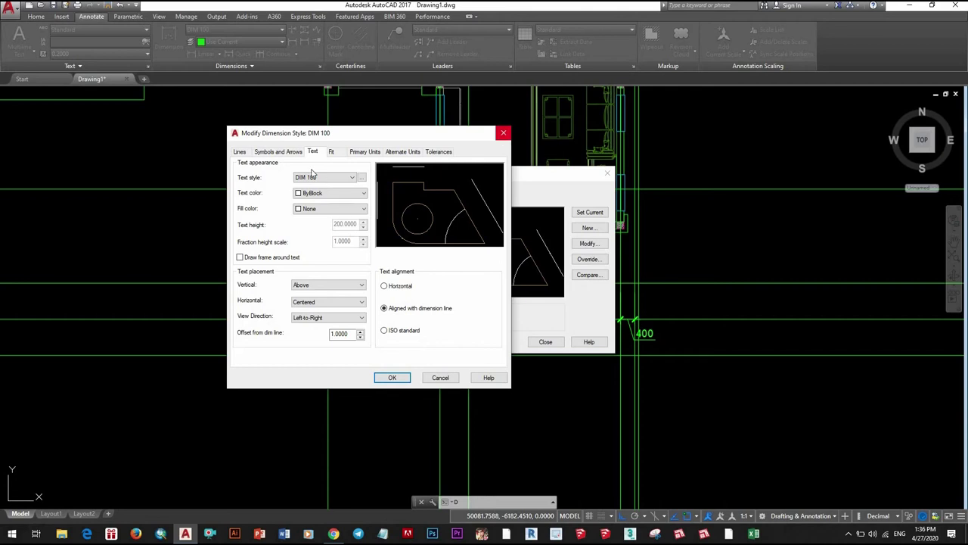
pyautogui.click(277, 153)
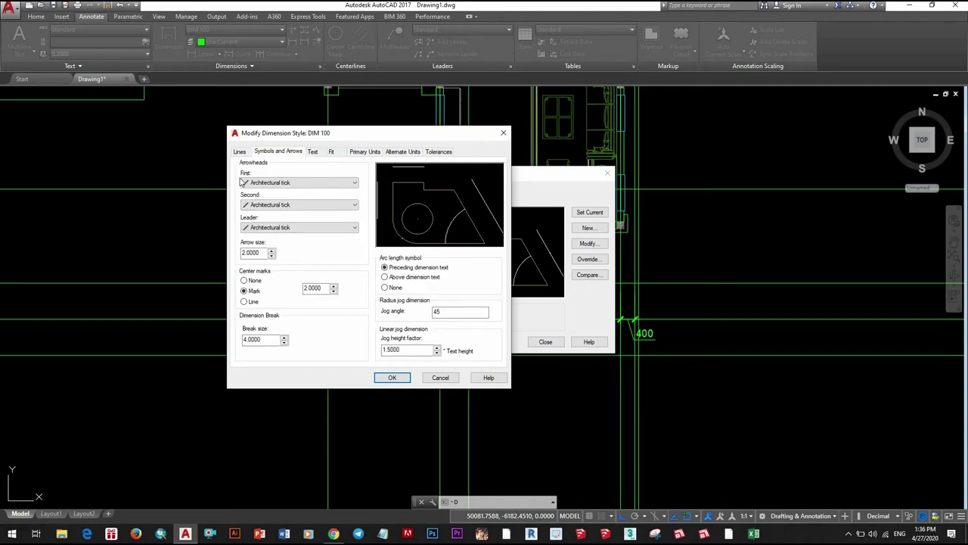
pyautogui.hotkey('ctrl', 'shift', 'Tab')
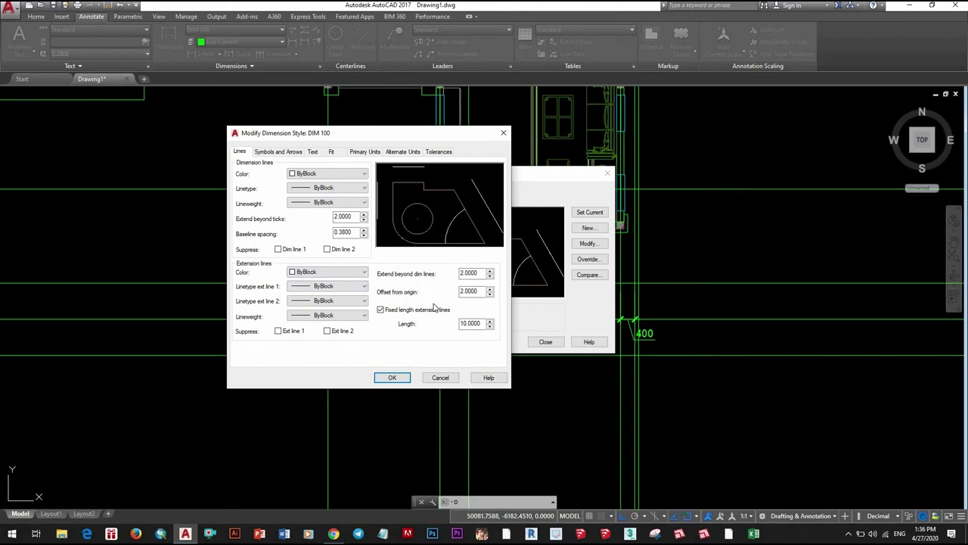
pyautogui.click(314, 153)
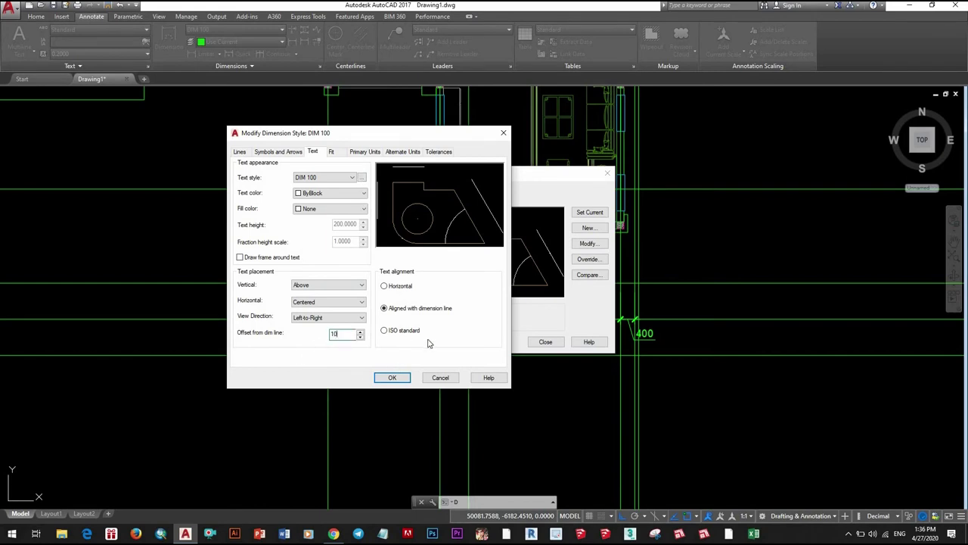
pyautogui.click(338, 153)
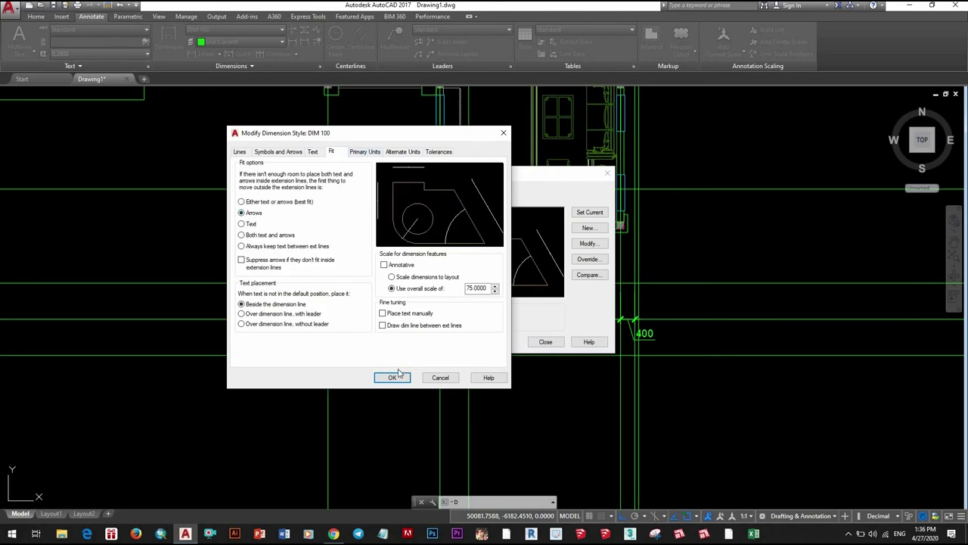
pyautogui.click(382, 152)
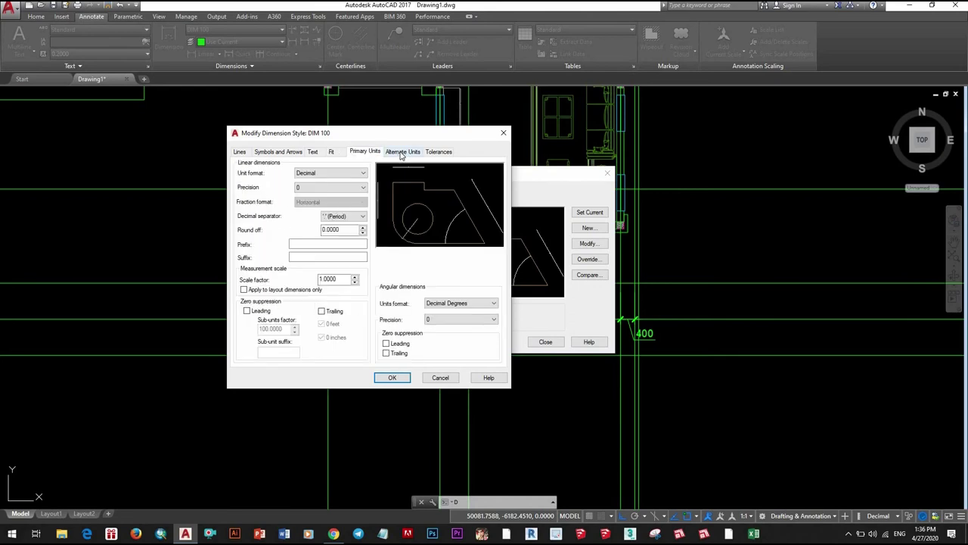
pyautogui.click(401, 153)
pyautogui.click(439, 152)
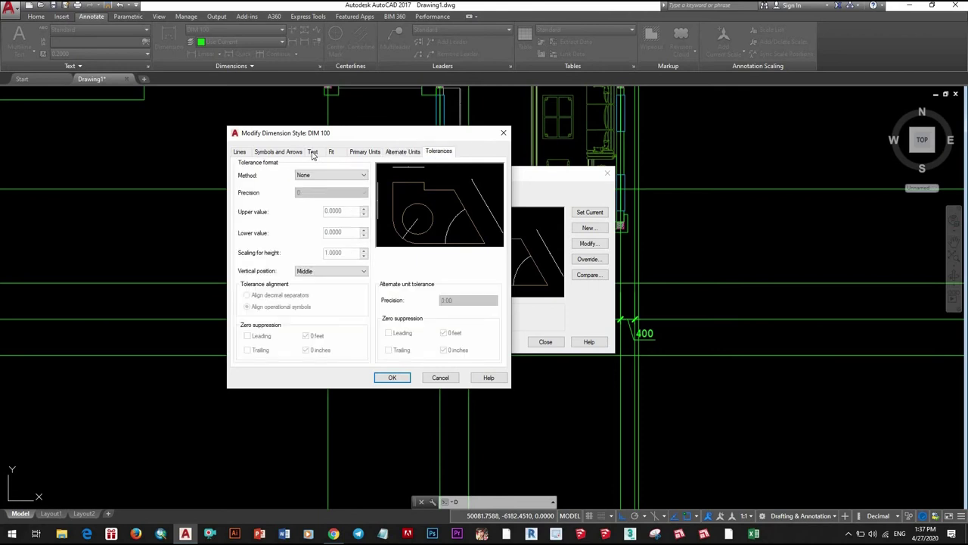
# - On the Text tab set offset from dim line to 10, confirm, and close the manager
pyautogui.click(313, 152)
pyautogui.click(346, 193)
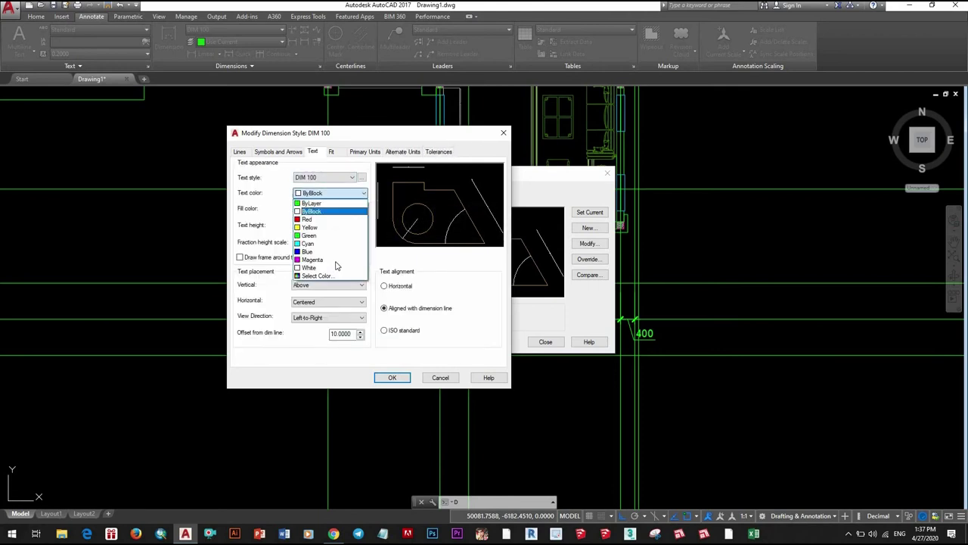
pyautogui.click(395, 379)
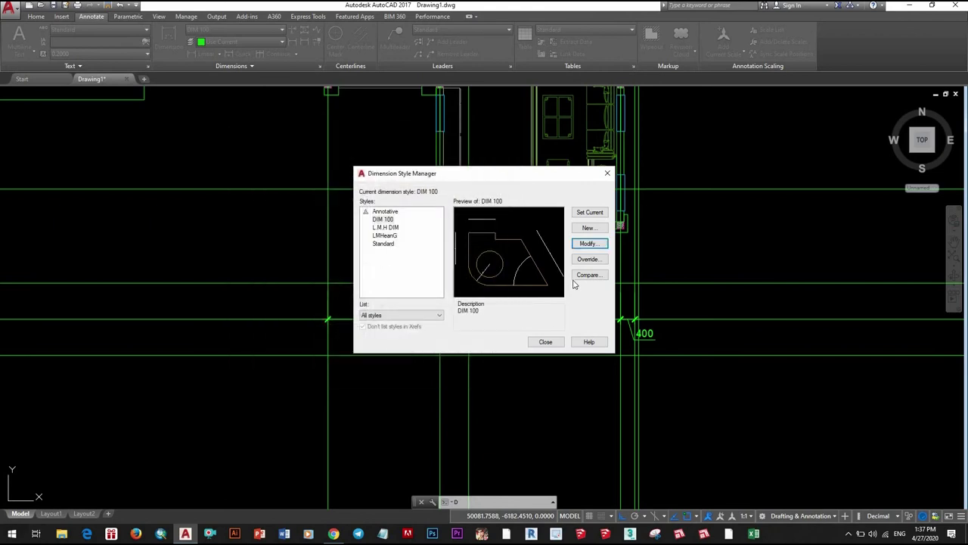
pyautogui.click(546, 342)
# - Erase the old dimension string and make LMHeanG the current dimension style
pyautogui.scroll(-2, 562, 346)
pyautogui.scroll(2, 513, 369)
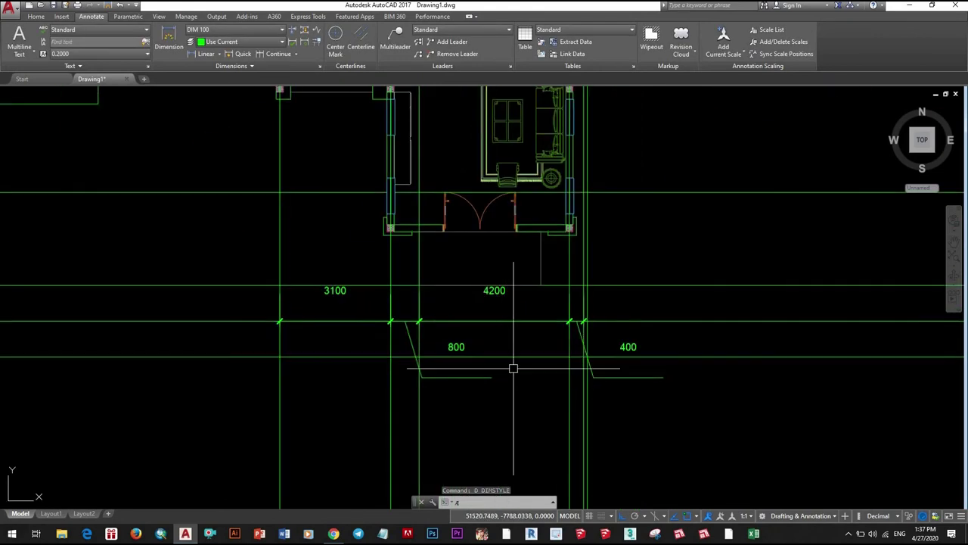
pyautogui.scroll(-1, 504, 367)
pyautogui.scroll(-1, 504, 368)
pyautogui.scroll(-2, 530, 363)
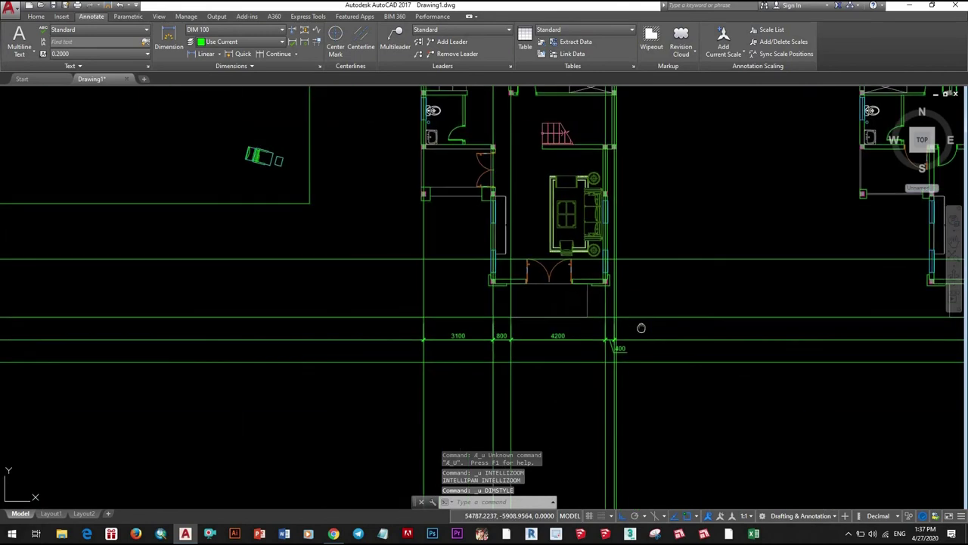
pyautogui.scroll(-2, 561, 364)
pyautogui.scroll(4, 562, 364)
pyautogui.scroll(1, 374, 337)
pyautogui.click(309, 295)
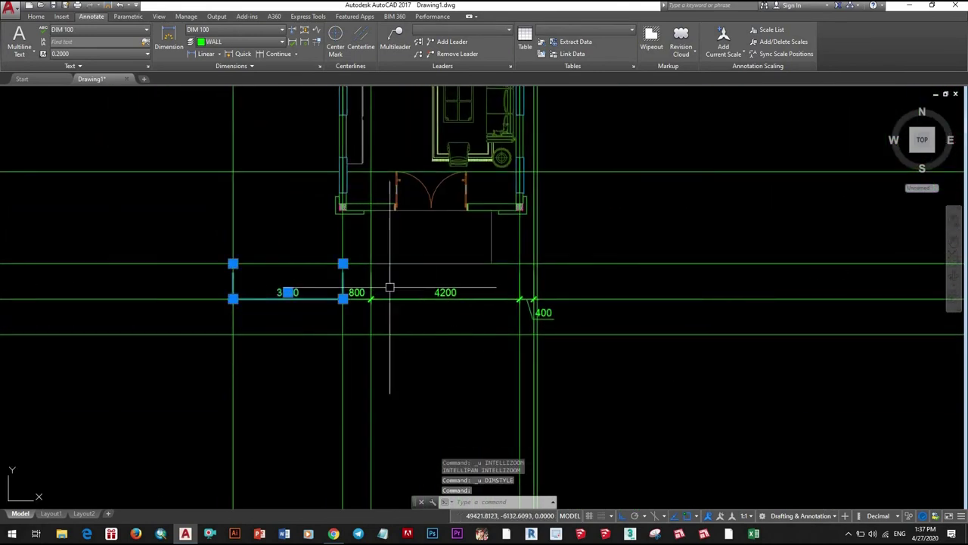
pyautogui.write('e')
pyautogui.press('Return')
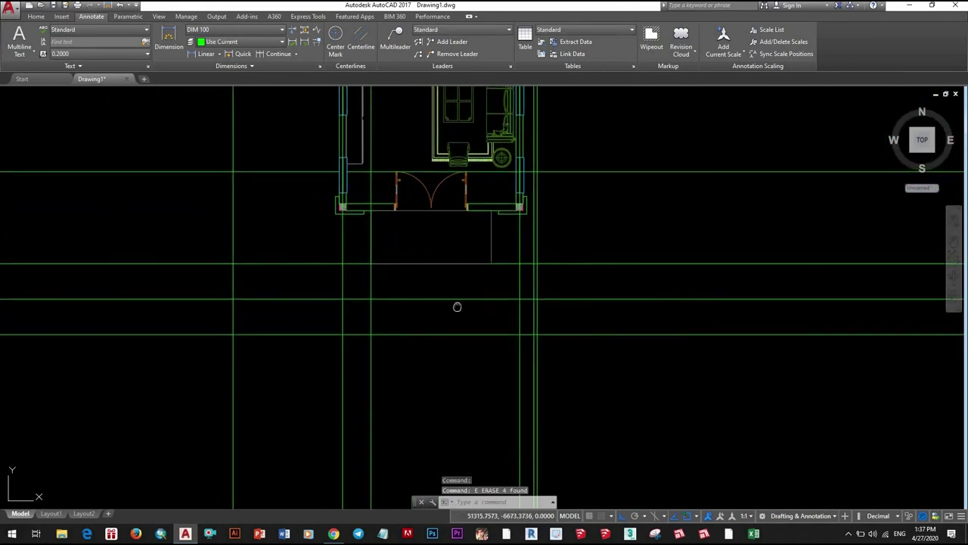
pyautogui.click(265, 30)
pyautogui.click(280, 102)
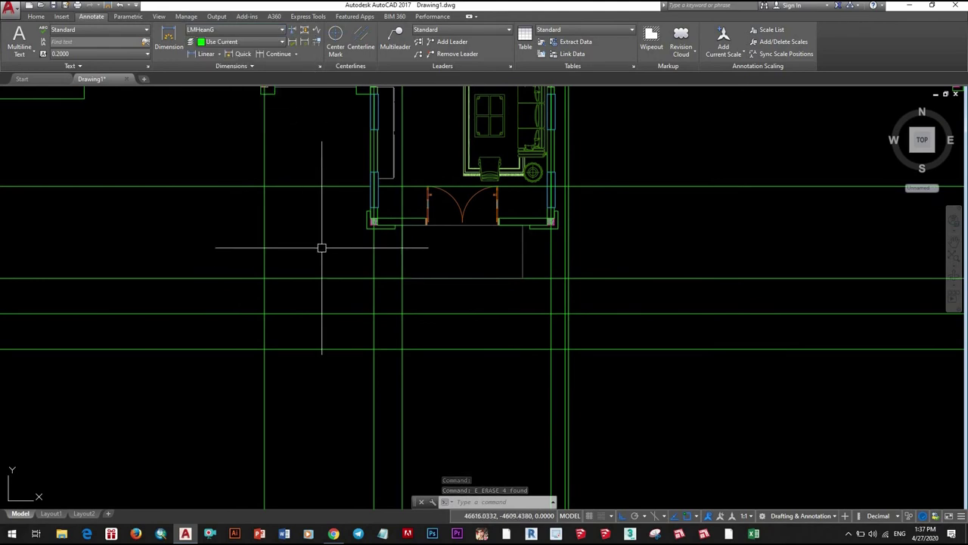
# - Draw the first 3100 linear dimension of the new chain
pyautogui.write('di')
pyautogui.press('Return')
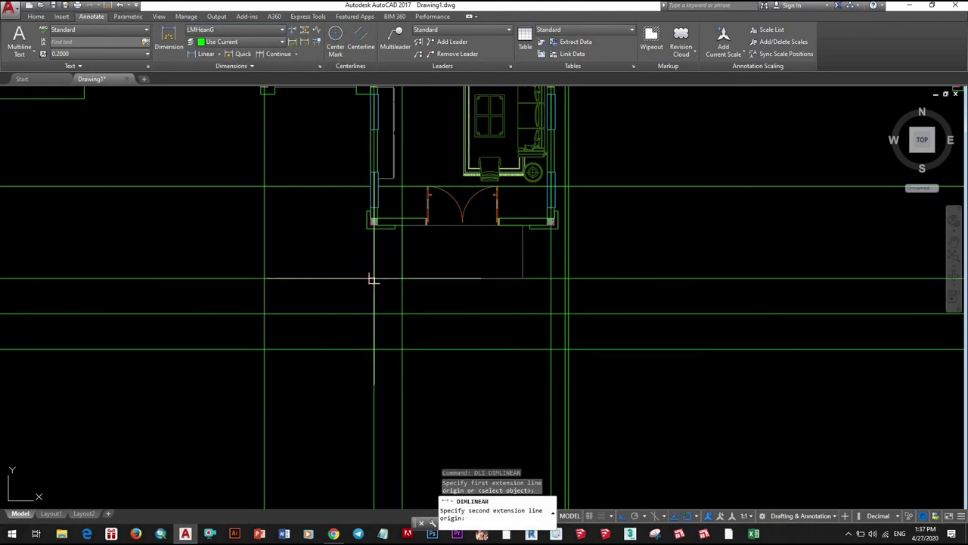
pyautogui.click(374, 279)
pyautogui.scroll(-4, 371, 313)
pyautogui.scroll(5, 444, 308)
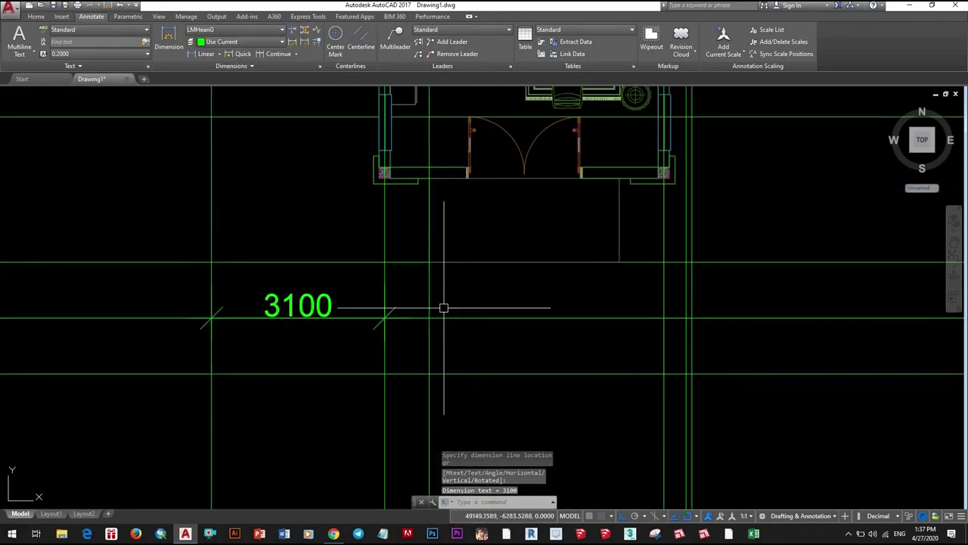
# - Continue the chain with the 800, 4200 and 400 dimensions
pyautogui.write('o')
pyautogui.press('Return')
pyautogui.click(429, 284)
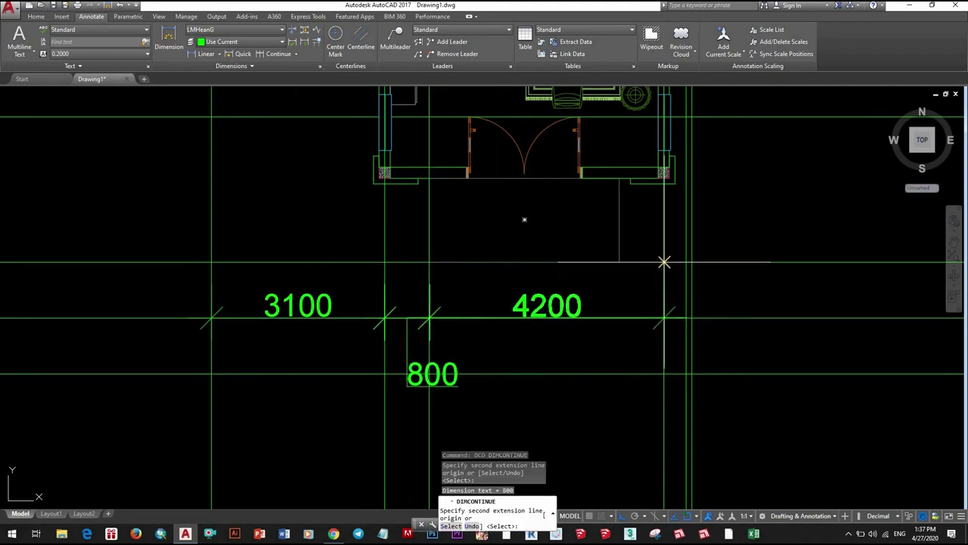
pyautogui.click(664, 261)
pyautogui.scroll(2, 664, 262)
pyautogui.scroll(2, 670, 227)
pyautogui.click(673, 227)
pyautogui.scroll(-3, 627, 325)
pyautogui.scroll(1, 660, 288)
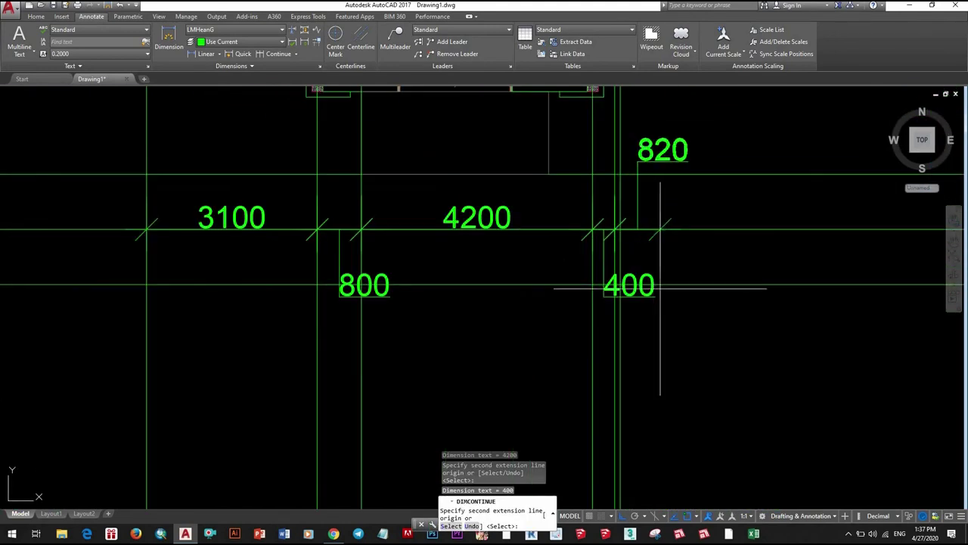
pyautogui.scroll(-3, 660, 287)
pyautogui.scroll(2, 582, 298)
pyautogui.scroll(1, 611, 301)
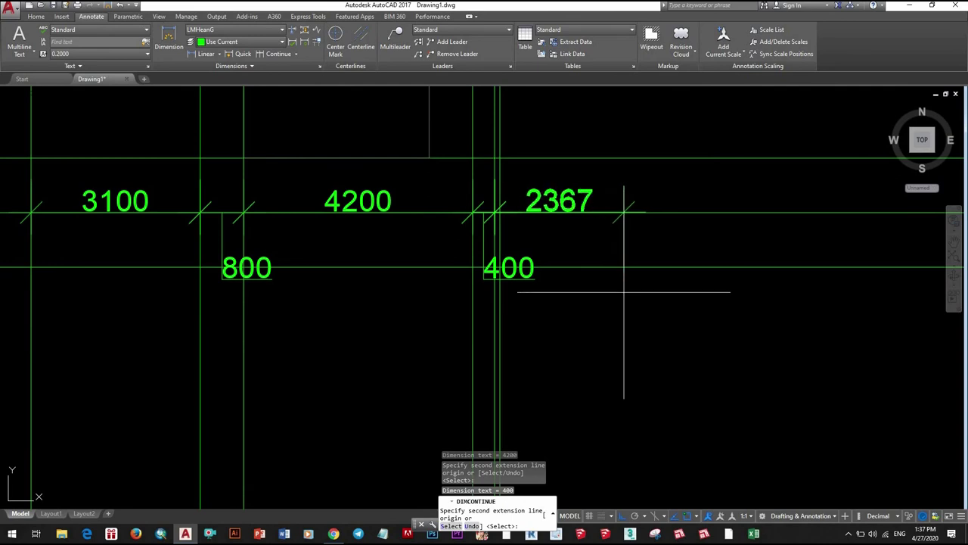
pyautogui.scroll(-2, 560, 288)
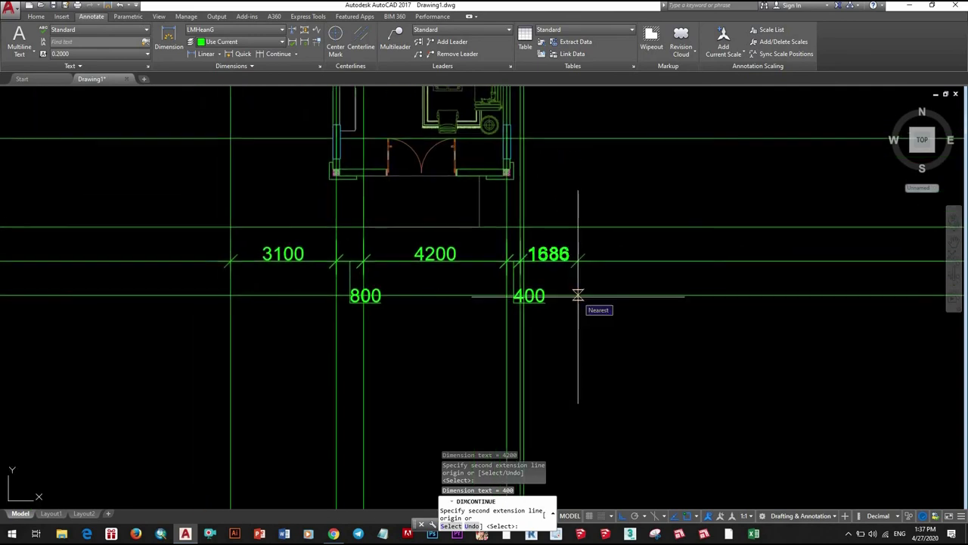
pyautogui.press('Escape')
pyautogui.press('Return')
pyautogui.scroll(5, 227, 261)
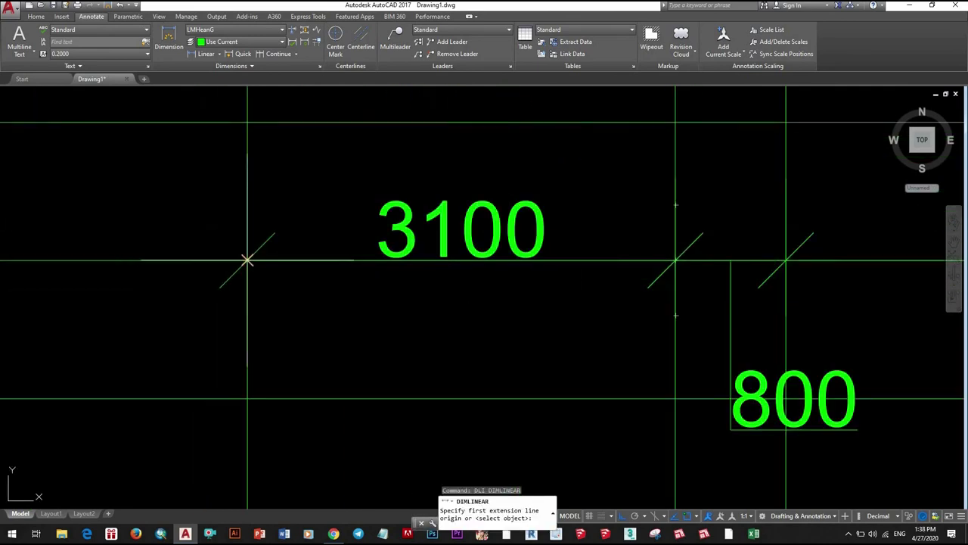
# - Add an overall 8500 dimension below the dimension chain
pyautogui.click(248, 260)
pyautogui.scroll(-5, 248, 261)
pyautogui.scroll(4, 567, 331)
pyautogui.scroll(-4, 567, 331)
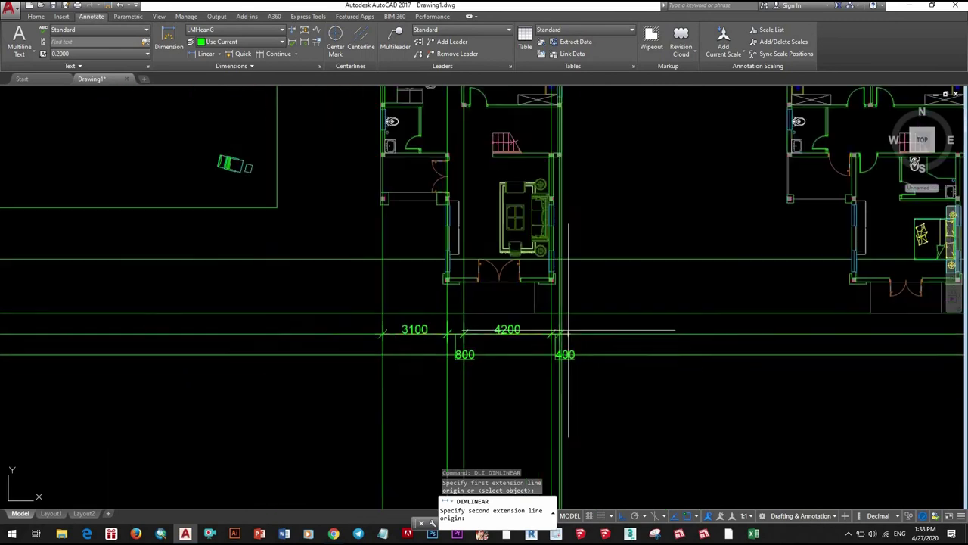
pyautogui.scroll(8, 568, 331)
pyautogui.scroll(-5, 593, 236)
pyautogui.scroll(5, 558, 340)
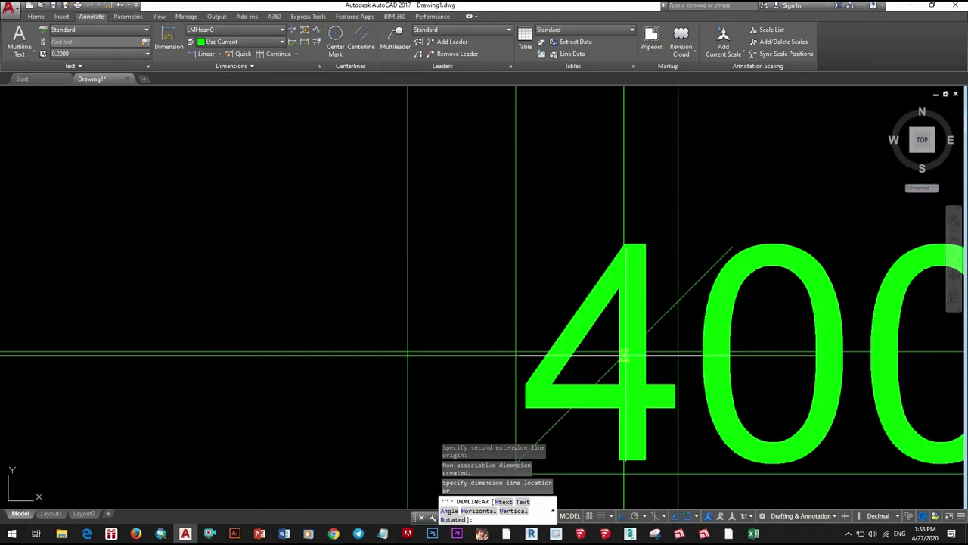
pyautogui.click(627, 350)
pyautogui.scroll(-5, 619, 320)
pyautogui.scroll(4, 525, 326)
pyautogui.click(513, 349)
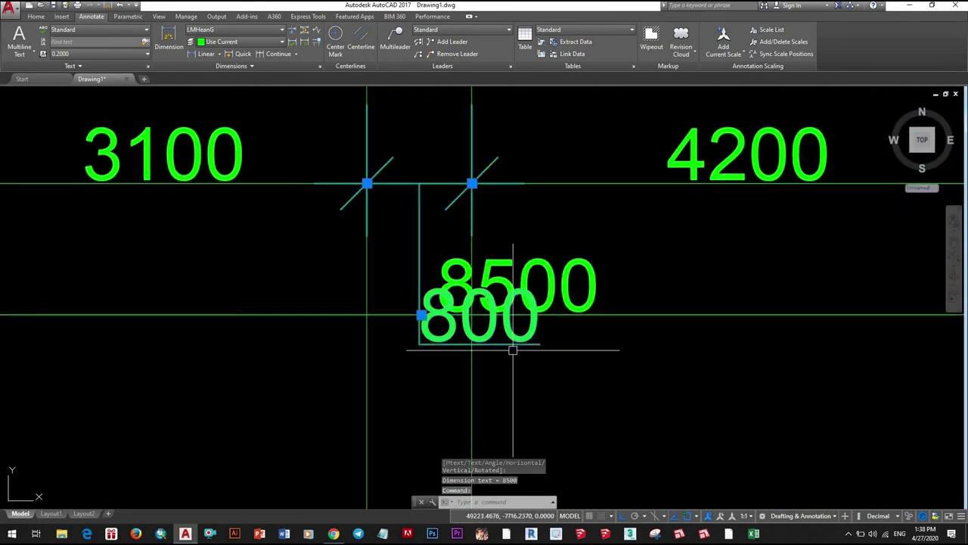
# - Move the 800 dimension text up above the 8500 dimension
pyautogui.click(422, 315)
pyautogui.click(424, 227)
pyautogui.scroll(-3, 423, 227)
pyautogui.press('Escape')
pyautogui.scroll(2, 498, 277)
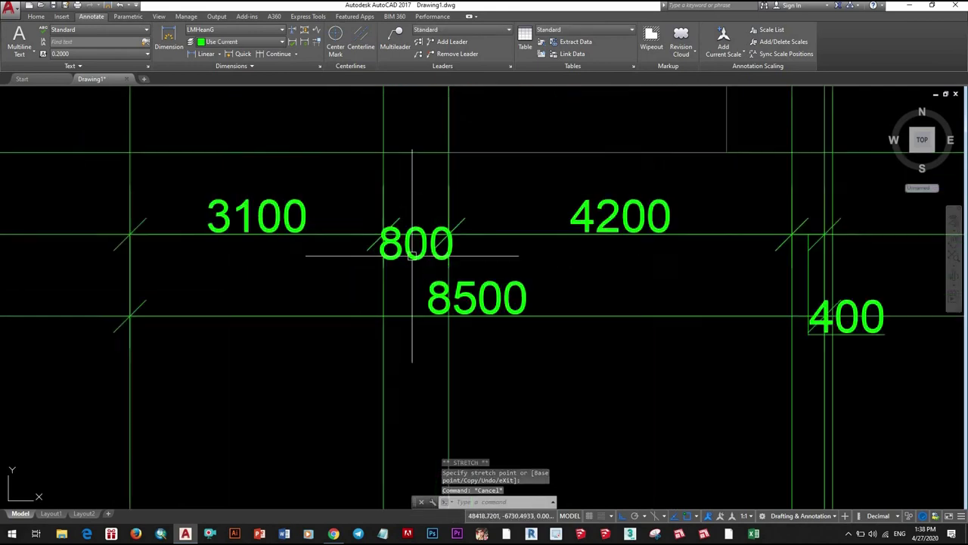
# - Reposition the 400 dimension text beside the 4200 dimension
pyautogui.moveTo(498, 278)
pyautogui.mouseDown(button='middle')
pyautogui.moveTo(498, 314)
pyautogui.moveTo(229, 310)
pyautogui.mouseUp(button='middle')
pyautogui.click(605, 374)
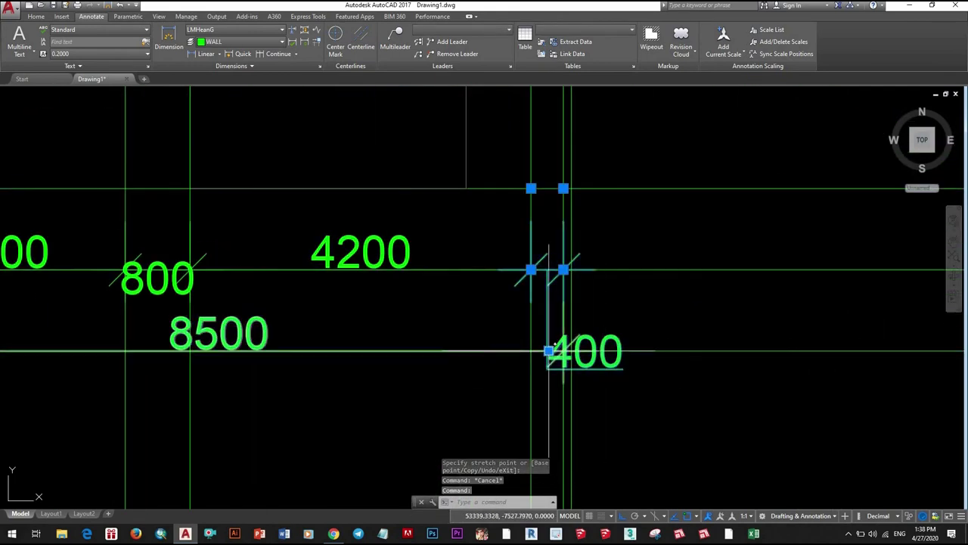
pyautogui.click(548, 350)
pyautogui.click(635, 268)
pyautogui.scroll(-2, 611, 269)
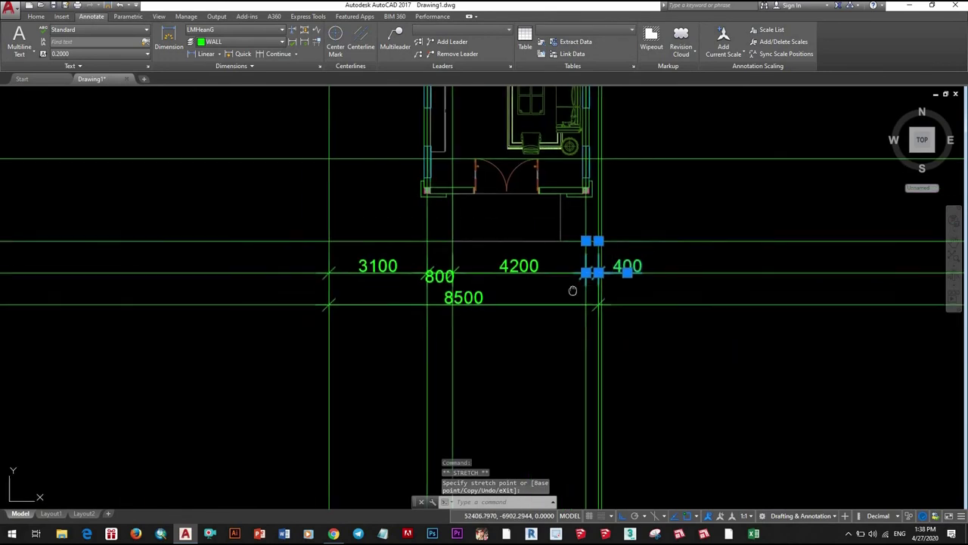
pyautogui.press('Escape')
# - Stretch the 800 dimension text to the left beside 3100
pyautogui.moveTo(415, 292); pyautogui.dragTo(496, 292, button='middle')
pyautogui.scroll(2, 491, 291)
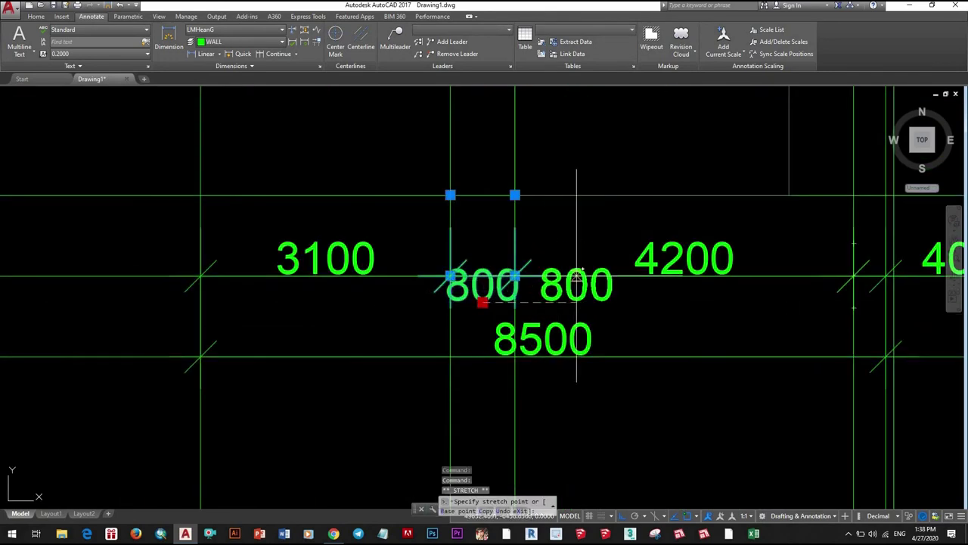
pyautogui.click(576, 277)
pyautogui.press('Escape')
pyautogui.moveTo(661, 274); pyautogui.dragTo(553, 290, button='middle')
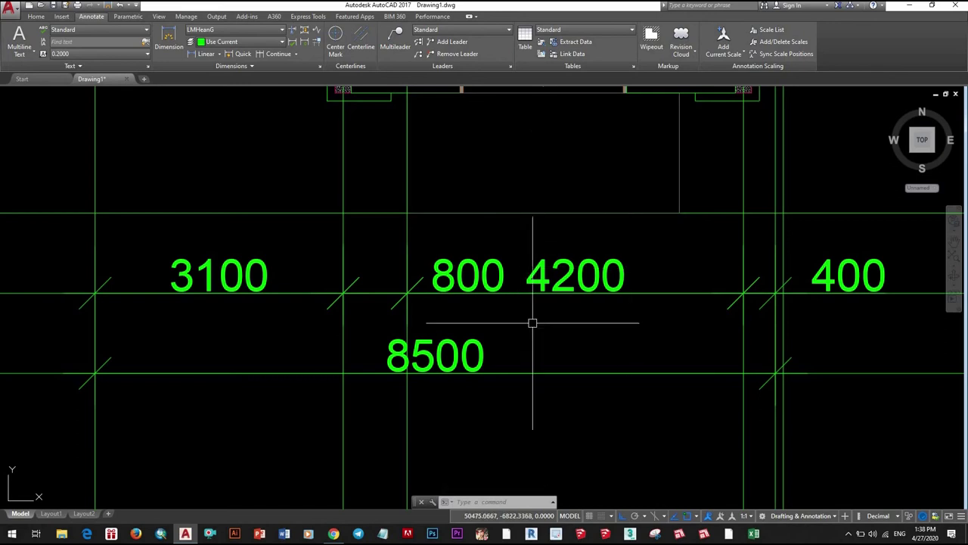
pyautogui.scroll(-2, 533, 323)
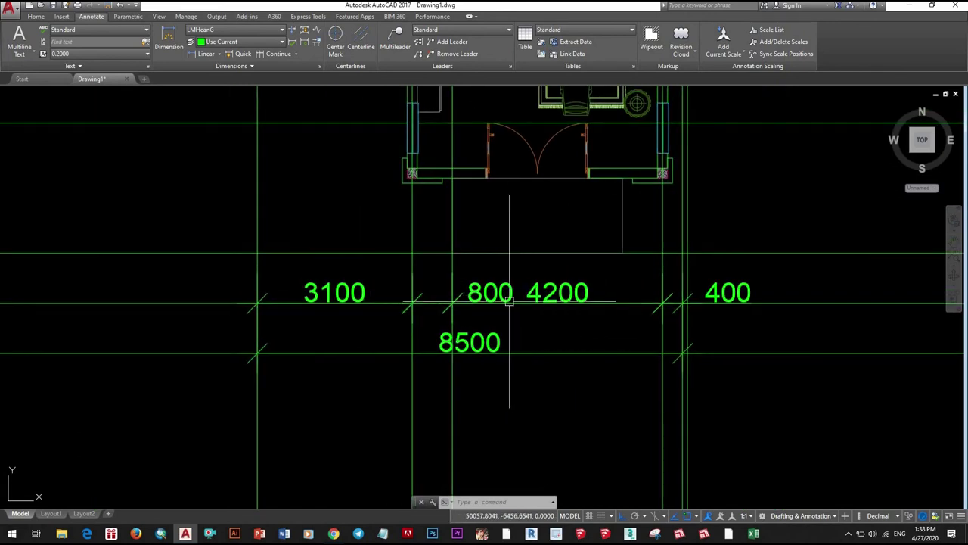
pyautogui.scroll(3, 488, 307)
pyautogui.click(503, 303)
pyautogui.click(502, 302)
pyautogui.click(359, 303)
pyautogui.press('Escape')
pyautogui.scroll(-5, 437, 295)
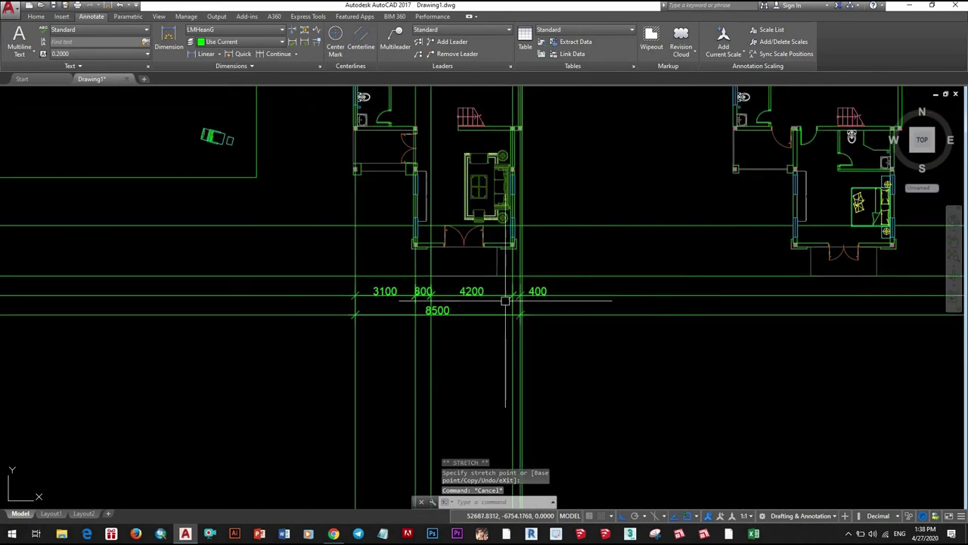
pyautogui.scroll(4, 506, 301)
pyautogui.scroll(-4, 518, 320)
pyautogui.scroll(-3, 499, 333)
pyautogui.scroll(3, 487, 336)
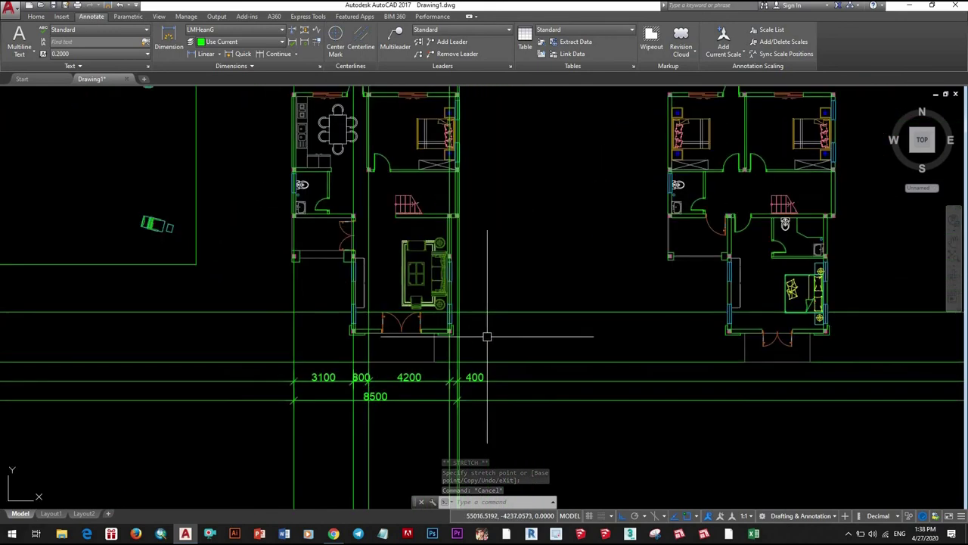
pyautogui.moveTo(487, 336); pyautogui.dragTo(488, 314, button='middle')
# - Draw horizontal construction lines through two of the left plan's wall corners
pyautogui.write('xl')
pyautogui.press('Return')
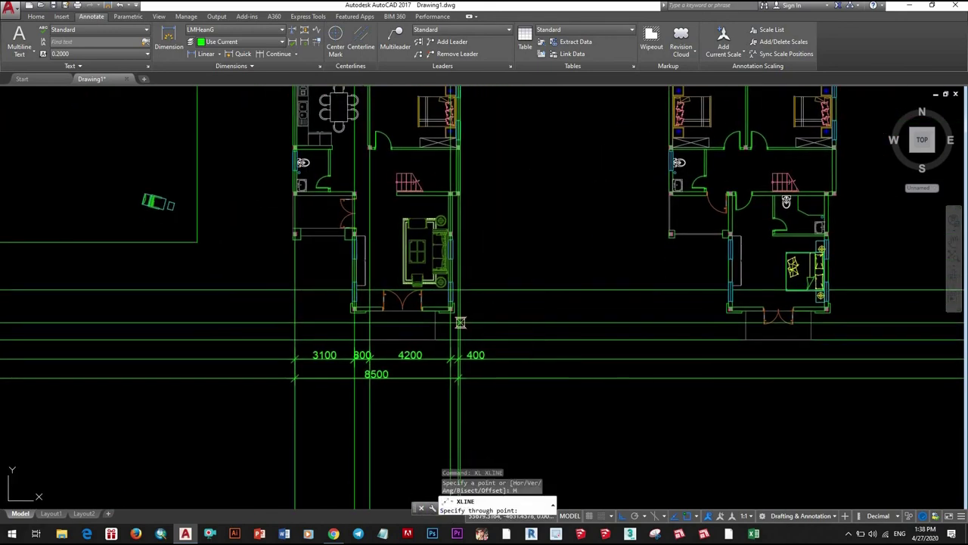
pyautogui.write('h')
pyautogui.press('Return')
pyautogui.scroll(4, 527, 272)
pyautogui.scroll(-4, 389, 260)
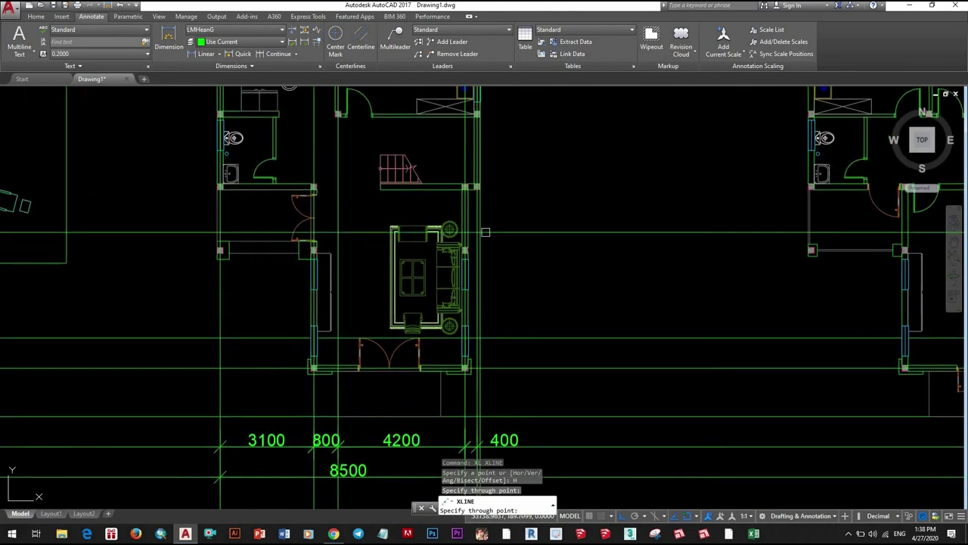
pyautogui.scroll(4, 441, 235)
pyautogui.click(441, 234)
pyautogui.scroll(-4, 458, 225)
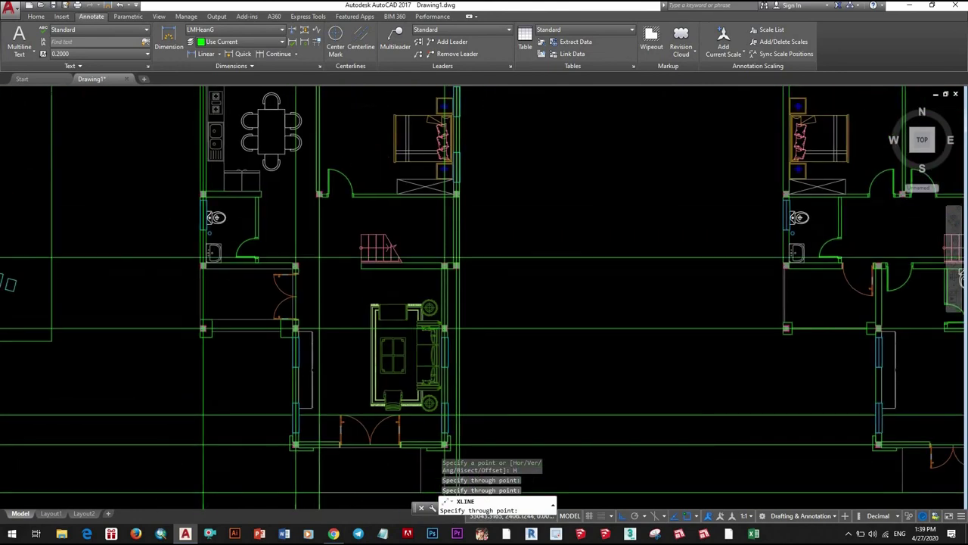
pyautogui.scroll(4, 598, 364)
pyautogui.click(552, 359)
pyautogui.scroll(-4, 552, 360)
pyautogui.scroll(4, 410, 368)
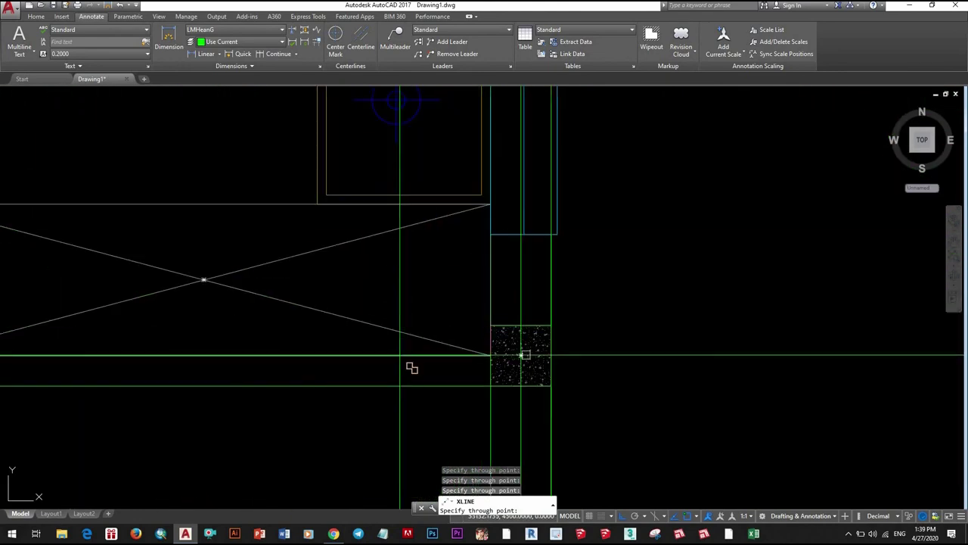
pyautogui.scroll(-3, 411, 367)
pyautogui.scroll(3, 424, 356)
pyautogui.scroll(-3, 429, 298)
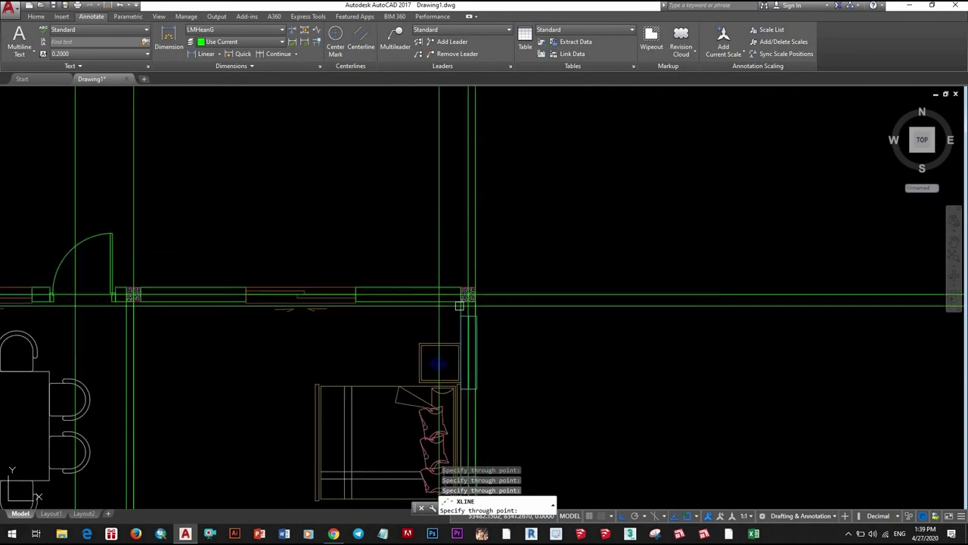
pyautogui.scroll(-3, 429, 298)
pyautogui.scroll(4, 431, 249)
pyautogui.scroll(-1, 427, 220)
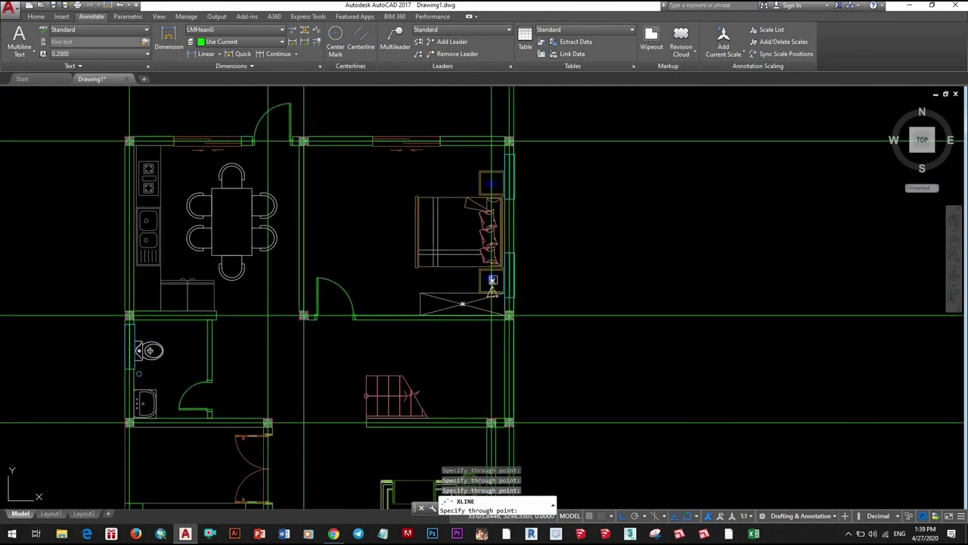
pyautogui.scroll(-3, 492, 277)
pyautogui.press('Escape')
# - Offset a vertical line to create a parallel line to the right
pyautogui.write('XL')
pyautogui.press('Return')
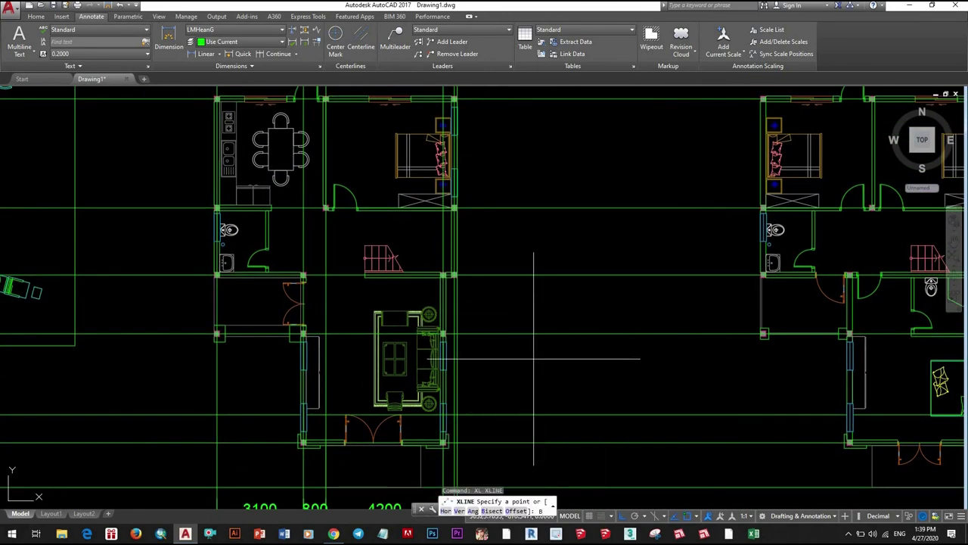
pyautogui.scroll(3, 452, 380)
pyautogui.scroll(3, 393, 202)
pyautogui.write('B')
pyautogui.press('Escape')
pyautogui.scroll(-3, 537, 340)
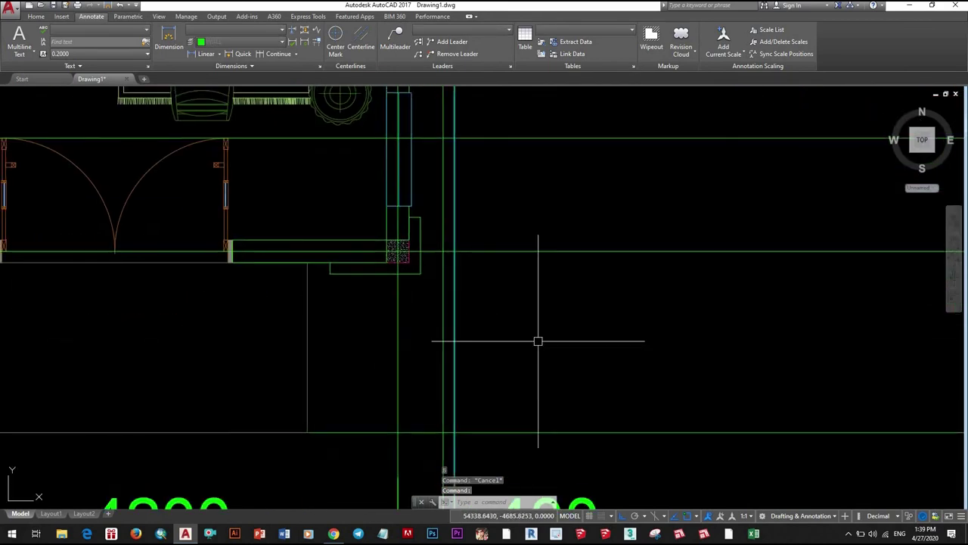
pyautogui.scroll(-2, 530, 292)
pyautogui.write('O')
pyautogui.press('Return')
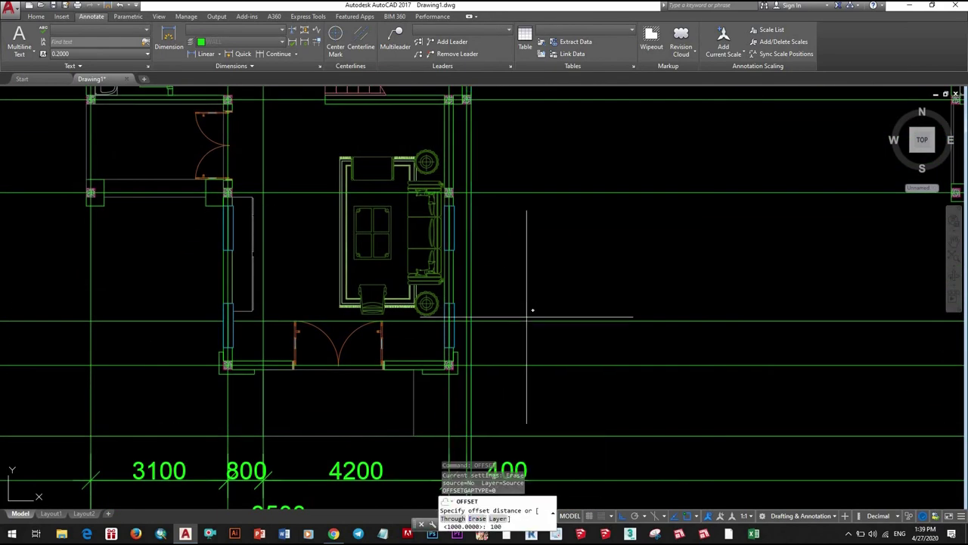
pyautogui.click(515, 303)
pyautogui.click(595, 273)
pyautogui.press('Escape')
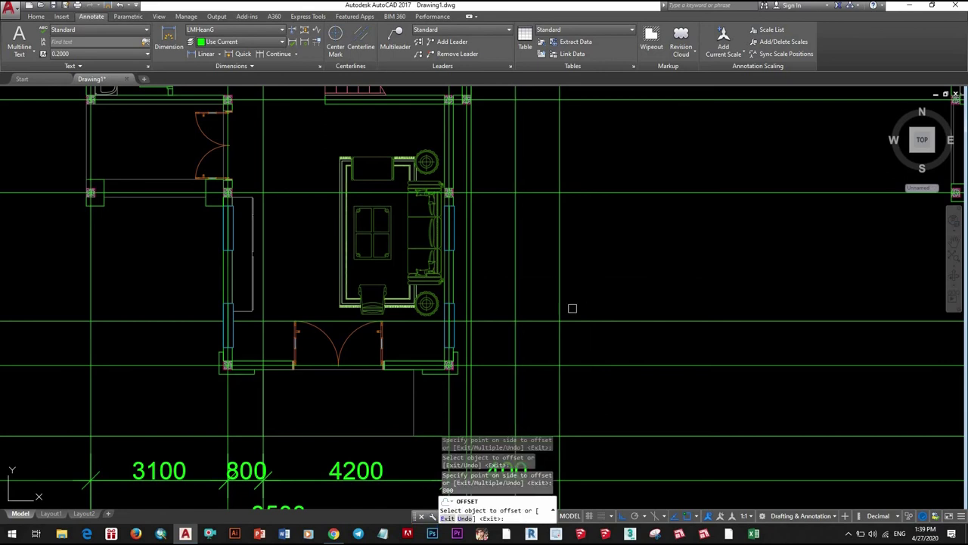
pyautogui.scroll(-3, 572, 308)
pyautogui.scroll(4, 536, 336)
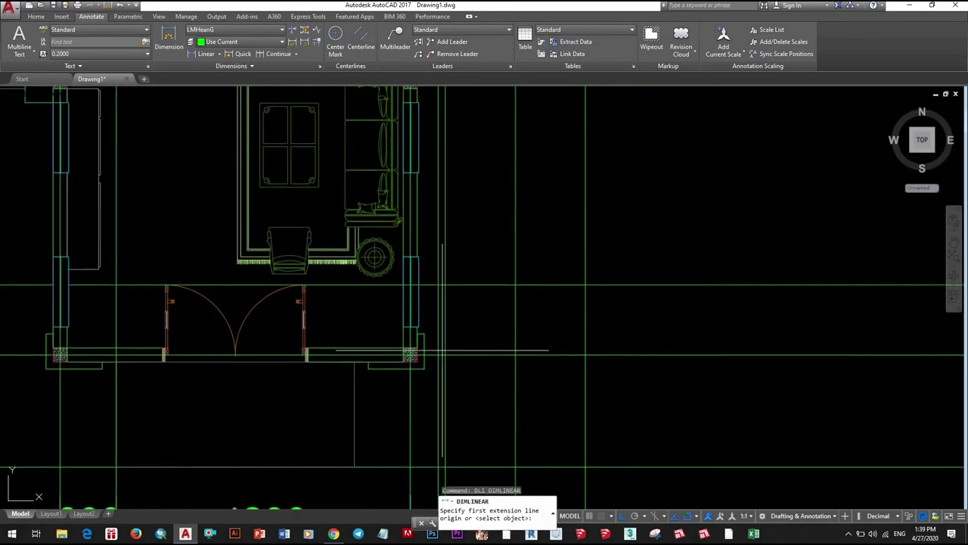
# - Place a 3883 vertical dimension along the plan's right side
pyautogui.scroll(3, 442, 350)
pyautogui.click(446, 359)
pyautogui.scroll(-4, 445, 358)
pyautogui.scroll(4, 438, 237)
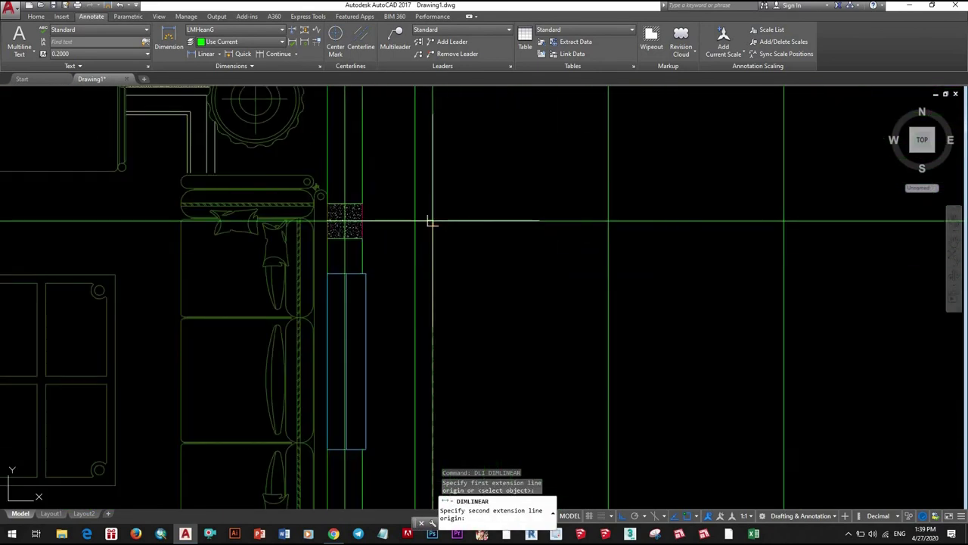
pyautogui.click(588, 221)
pyautogui.scroll(-3, 562, 238)
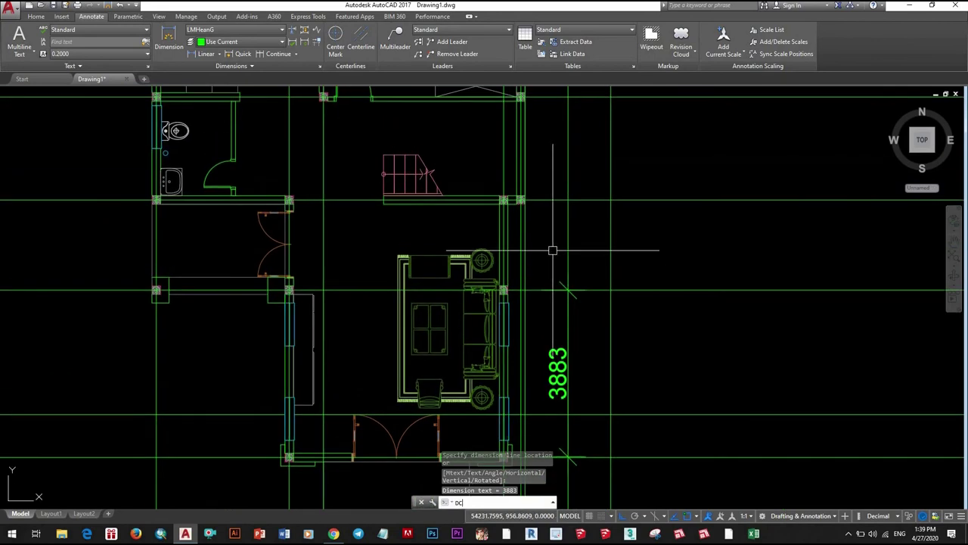
pyautogui.click(552, 251)
# - Continue the vertical chain with the 2100 and 2400 dimensions
pyautogui.write('o')
pyautogui.press('Return')
pyautogui.scroll(4, 509, 223)
pyautogui.scroll(-2, 534, 255)
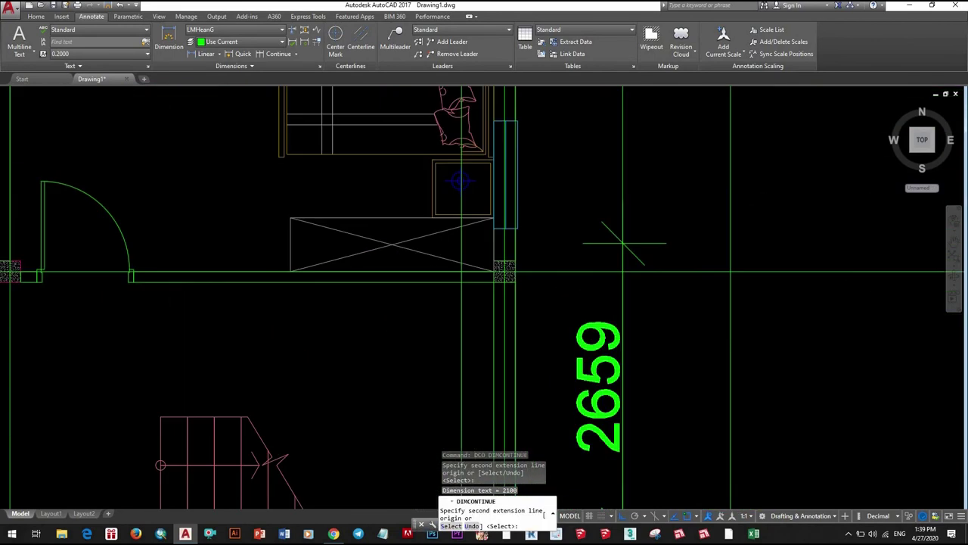
pyautogui.scroll(3, 474, 311)
pyautogui.click(474, 311)
pyautogui.scroll(-3, 525, 443)
pyautogui.scroll(3, 500, 340)
pyautogui.scroll(2, 484, 315)
pyautogui.click(485, 315)
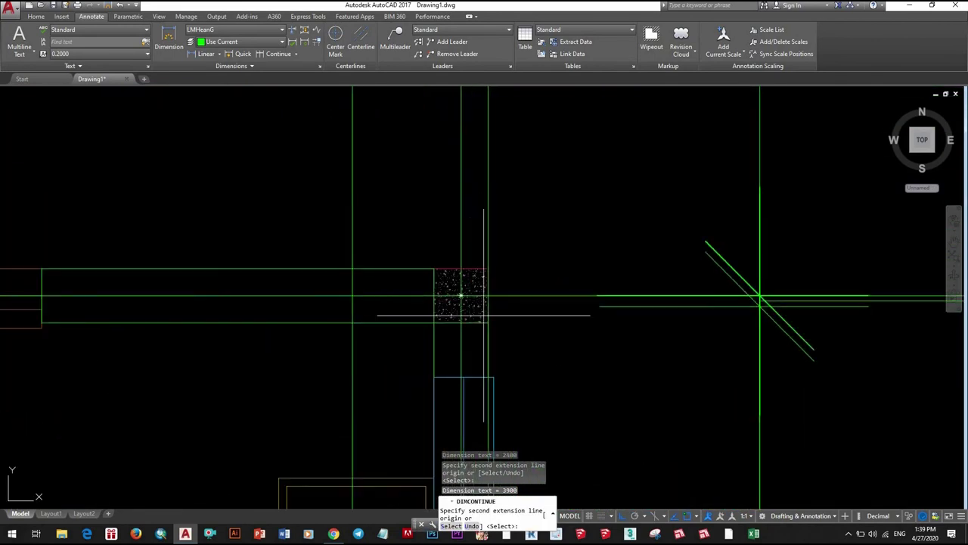
pyautogui.scroll(-3, 484, 315)
pyautogui.scroll(3, 504, 268)
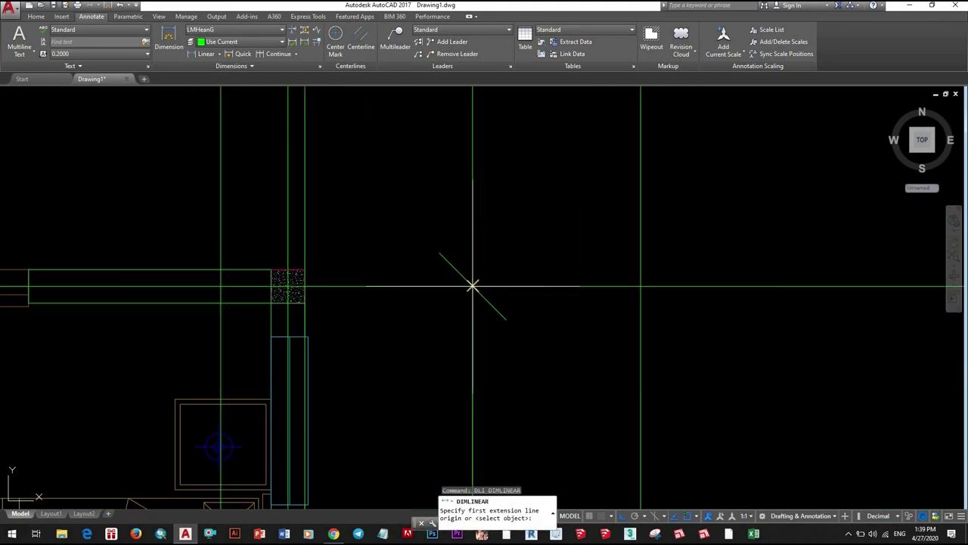
# - Add the overall 12300 vertical dimension beside the chain
pyautogui.click(471, 283)
pyautogui.scroll(-3, 471, 283)
pyautogui.scroll(2, 521, 374)
pyautogui.scroll(1, 520, 374)
pyautogui.scroll(-3, 520, 373)
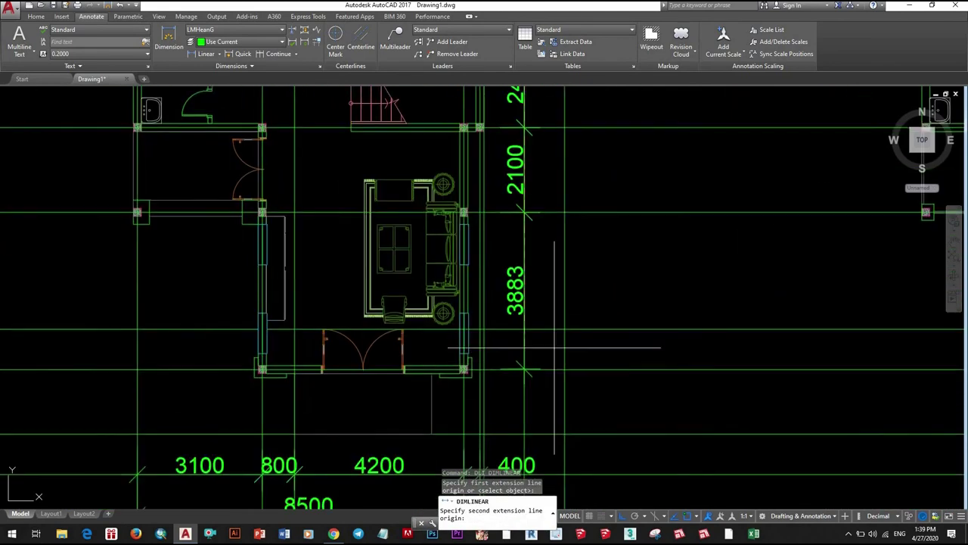
pyautogui.scroll(3, 492, 406)
pyautogui.scroll(2, 459, 370)
pyautogui.click(453, 364)
pyautogui.scroll(-3, 454, 364)
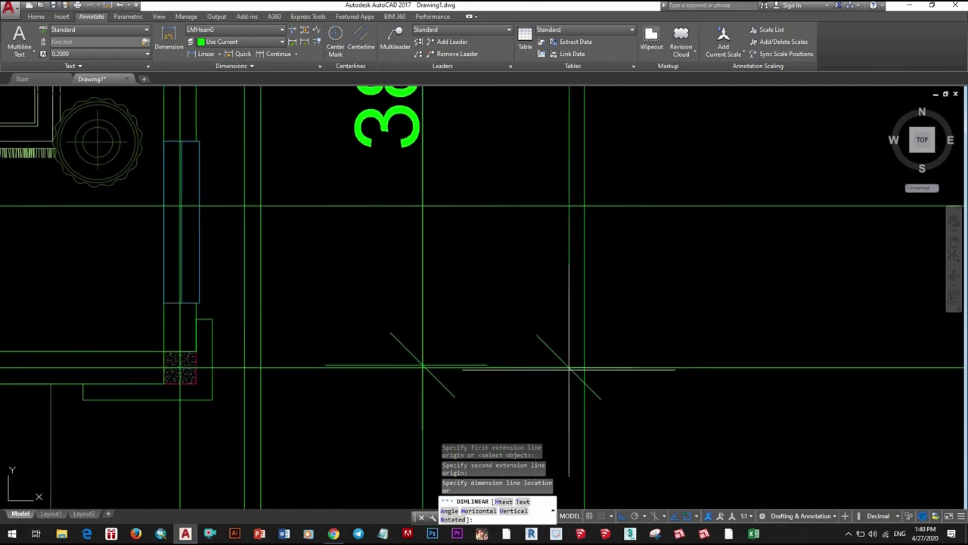
pyautogui.click(537, 390)
pyautogui.scroll(-3, 538, 389)
pyautogui.click(476, 287)
# - Grip-stretch the 3883 dimension's endpoint so it reads 3900
pyautogui.scroll(3, 476, 287)
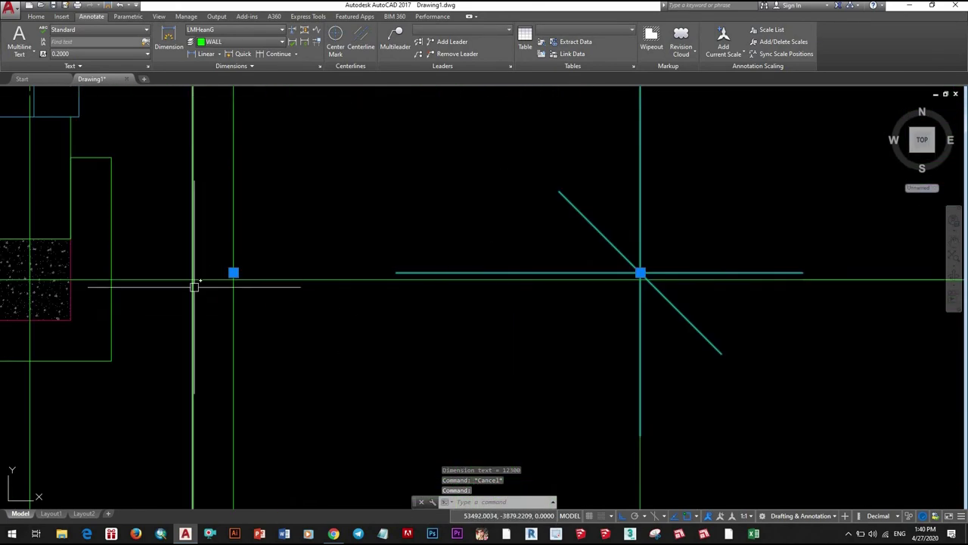
pyautogui.click(233, 272)
pyautogui.click(233, 273)
pyautogui.scroll(-3, 454, 316)
pyautogui.scroll(-3, 484, 316)
pyautogui.scroll(-2, 519, 316)
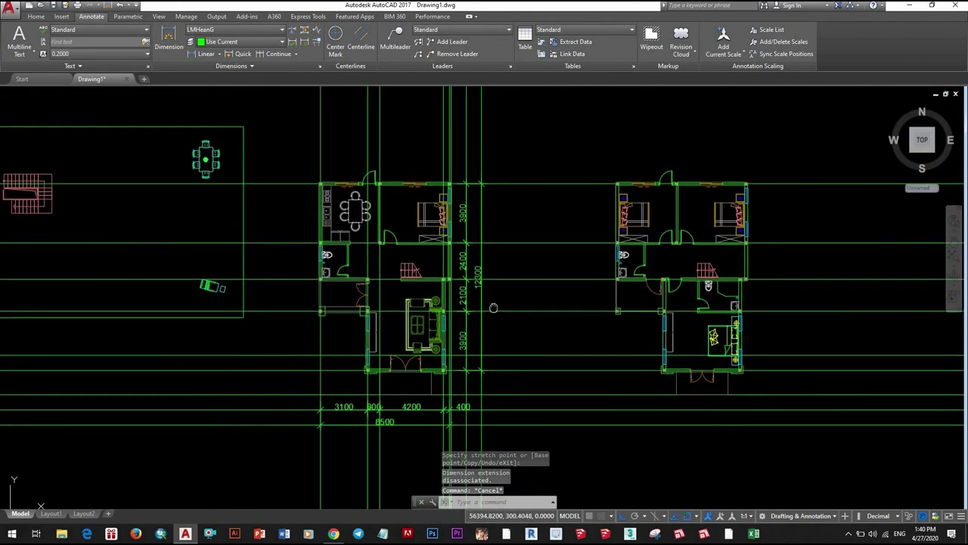
pyautogui.press('Escape')
# - Erase the long construction lines
pyautogui.scroll(-2, 519, 316)
pyautogui.scroll(-3, 519, 303)
pyautogui.moveTo(519, 248); pyautogui.dragTo(663, 325)
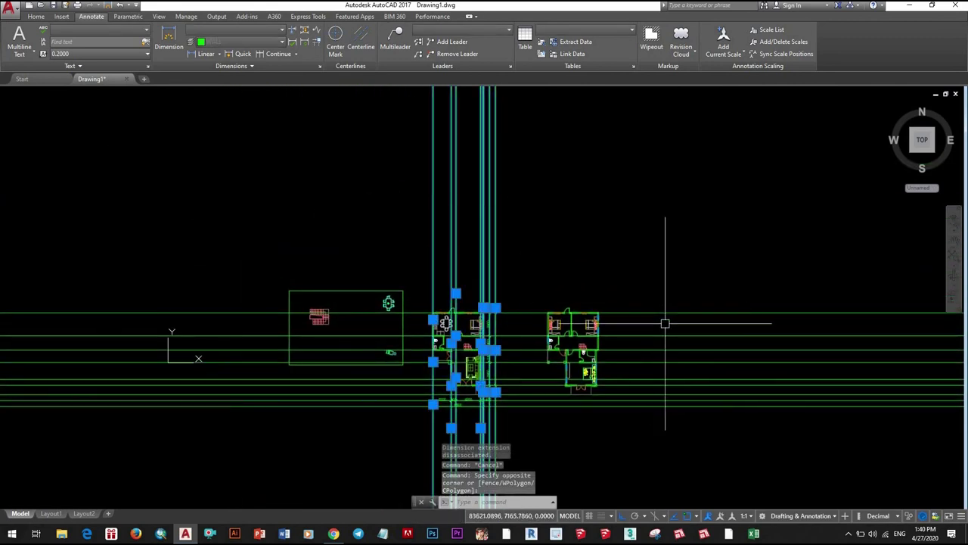
pyautogui.press('Delete')
# - Select the horizontal and vertical dimensions of the left floor plan
pyautogui.scroll(5, 517, 367)
pyautogui.moveTo(595, 404); pyautogui.dragTo(113, 329)
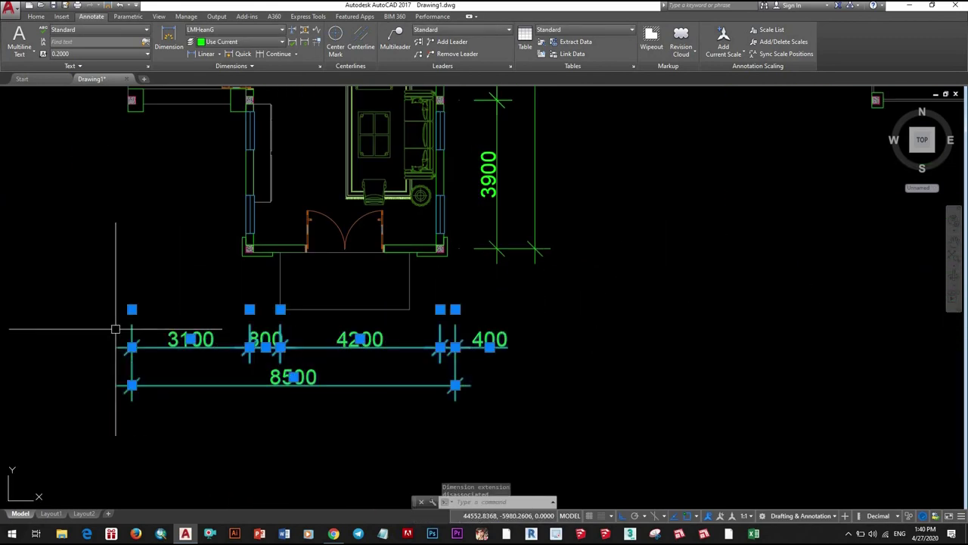
pyautogui.scroll(-3, 493, 211)
pyautogui.click(539, 243)
pyautogui.moveTo(511, 222); pyautogui.dragTo(503, 389, button='middle')
pyautogui.click(485, 205)
pyautogui.write('co')
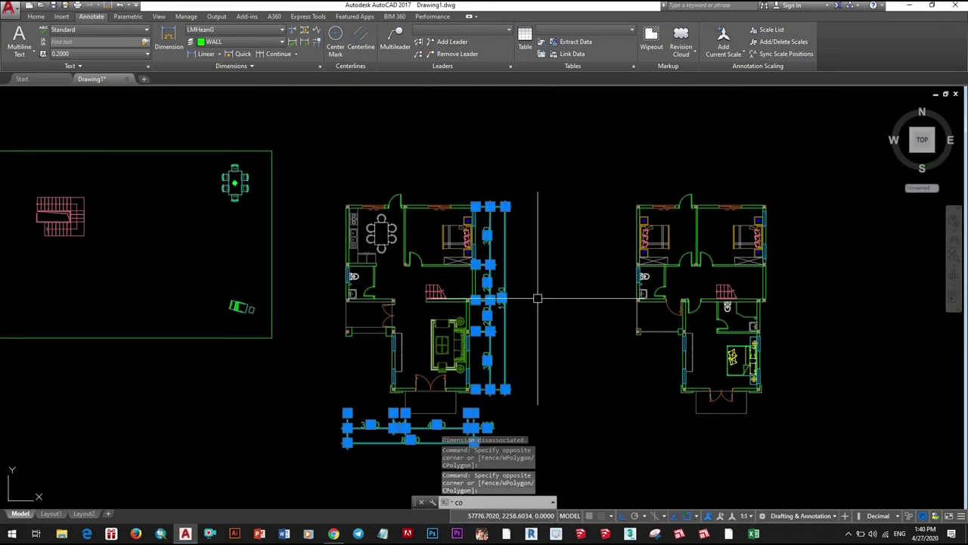
# - Copy the selected dimensions onto the right floor plan from a wall-corner base point
pyautogui.press('Return')
pyautogui.scroll(6, 355, 339)
pyautogui.click(282, 218)
pyautogui.scroll(-5, 444, 253)
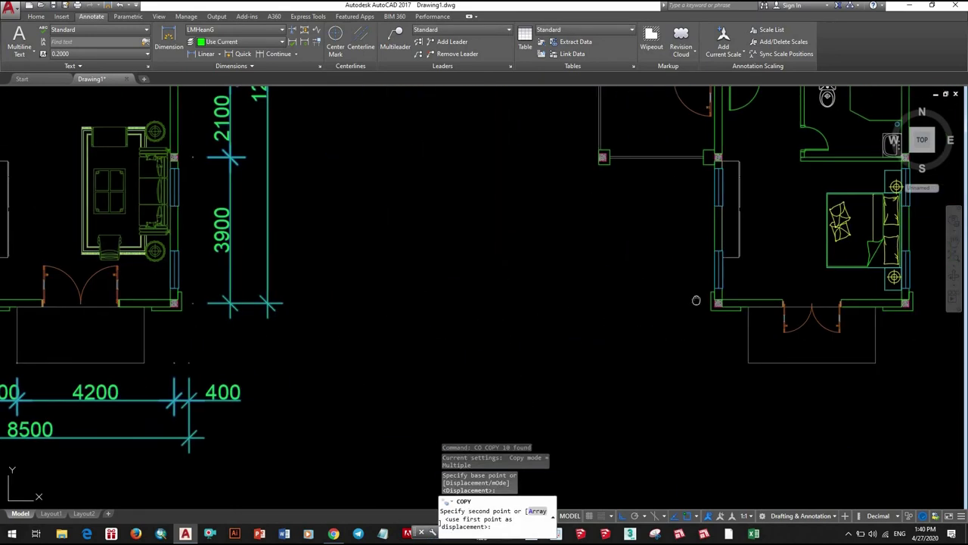
pyautogui.scroll(5, 579, 320)
pyautogui.scroll(-5, 546, 321)
pyautogui.click(469, 353)
pyautogui.press('Escape')
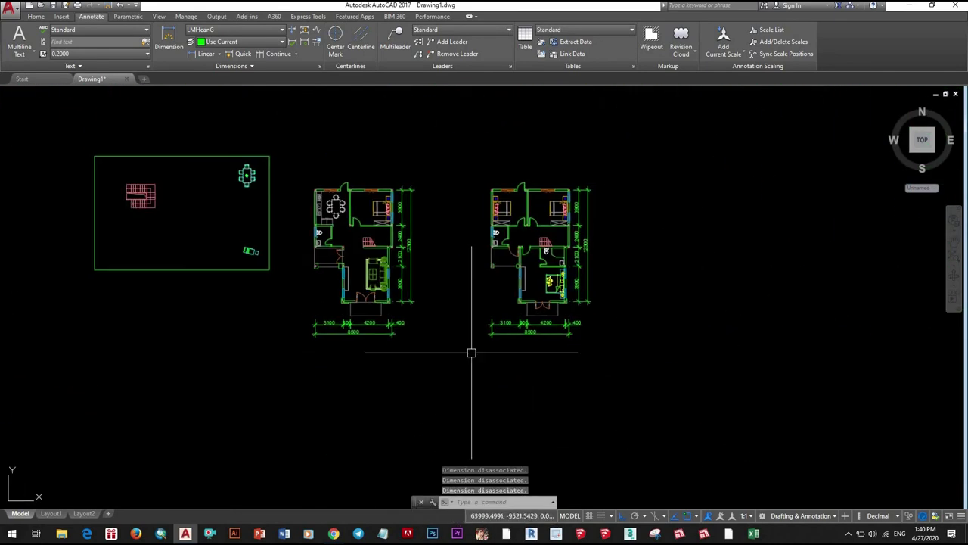
pyautogui.scroll(3, 642, 310)
pyautogui.scroll(-4, 641, 310)
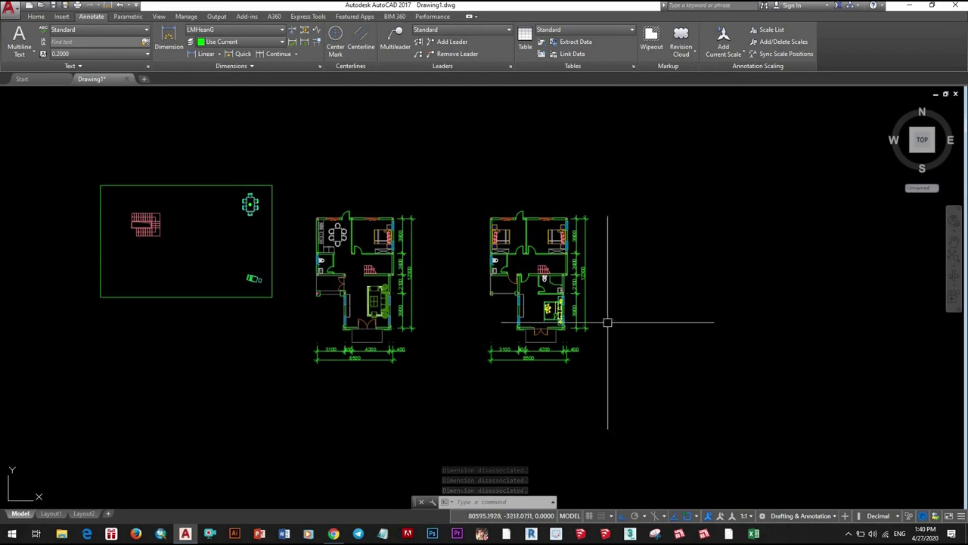
# - Frame both plans, select the staircase block and begin moving it, then cancel
pyautogui.scroll(5, 460, 250)
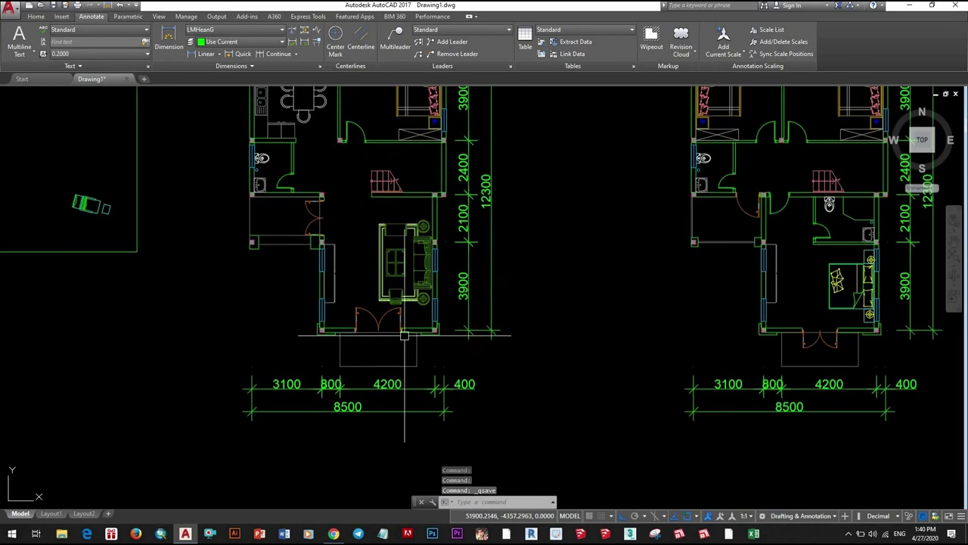
pyautogui.scroll(-5, 469, 258)
pyautogui.scroll(5, 423, 302)
pyautogui.scroll(-3, 408, 318)
pyautogui.moveTo(393, 303)
pyautogui.mouseDown(button='middle')
pyautogui.moveTo(422, 341)
pyautogui.moveTo(366, 341)
pyautogui.moveTo(448, 332)
pyautogui.mouseUp(button='middle')
pyautogui.scroll(3, 492, 324)
pyautogui.scroll(-3, 493, 324)
pyautogui.click(192, 196)
pyautogui.click(447, 346)
pyautogui.write('m')
pyautogui.press('Return')
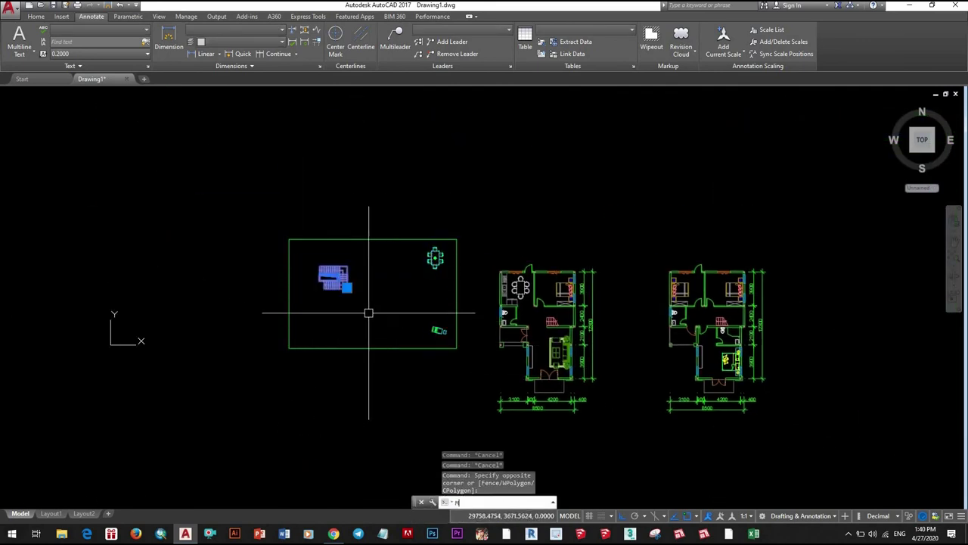
pyautogui.click(368, 309)
pyautogui.scroll(5, 503, 272)
pyautogui.press('Escape')
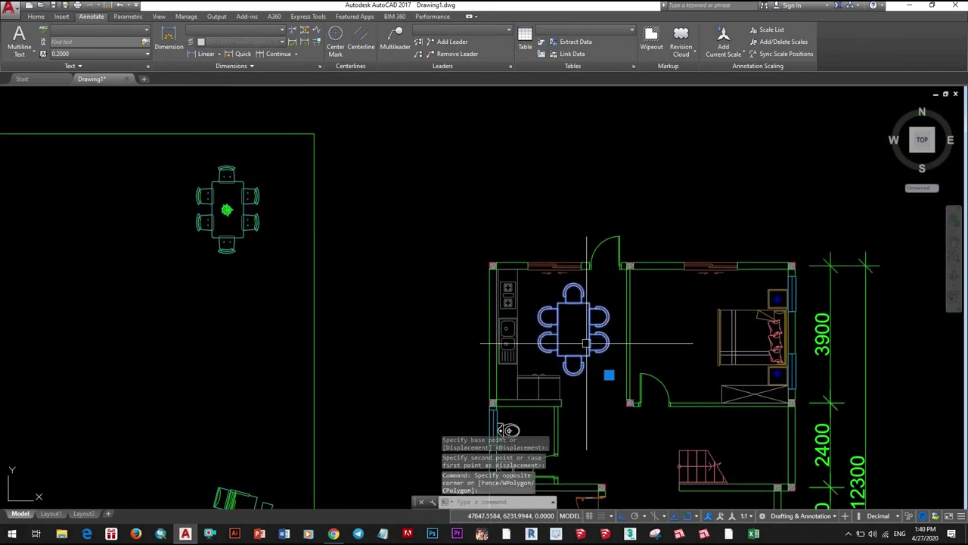
# - Select the dining table set and start moving it, then cancel the unfinished move
pyautogui.moveTo(287, 270); pyautogui.dragTo(209, 205)
pyautogui.write('m')
pyautogui.press('Return')
pyautogui.scroll(3, 227, 209)
pyautogui.scroll(-5, 252, 157)
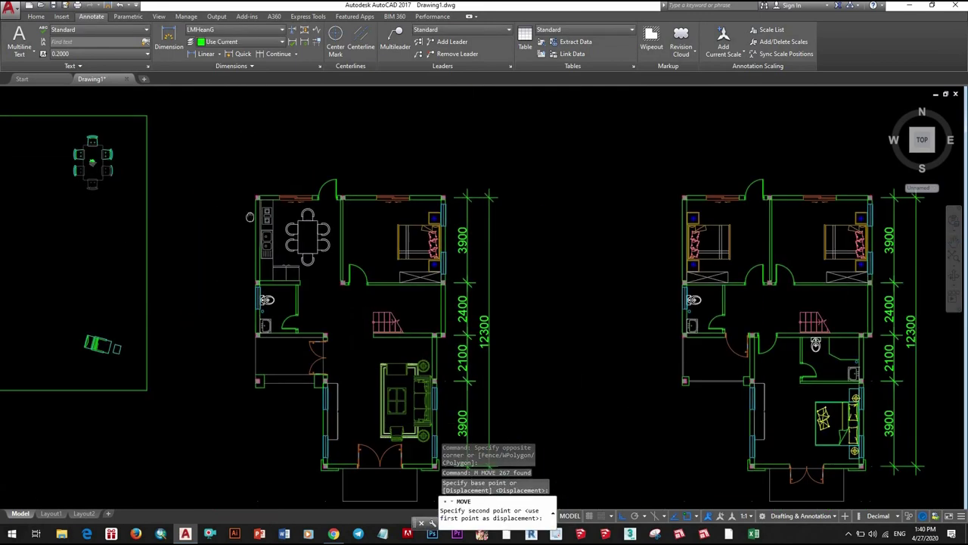
pyautogui.scroll(5, 324, 227)
pyautogui.click(318, 250)
pyautogui.scroll(-4, 456, 290)
pyautogui.press('Escape')
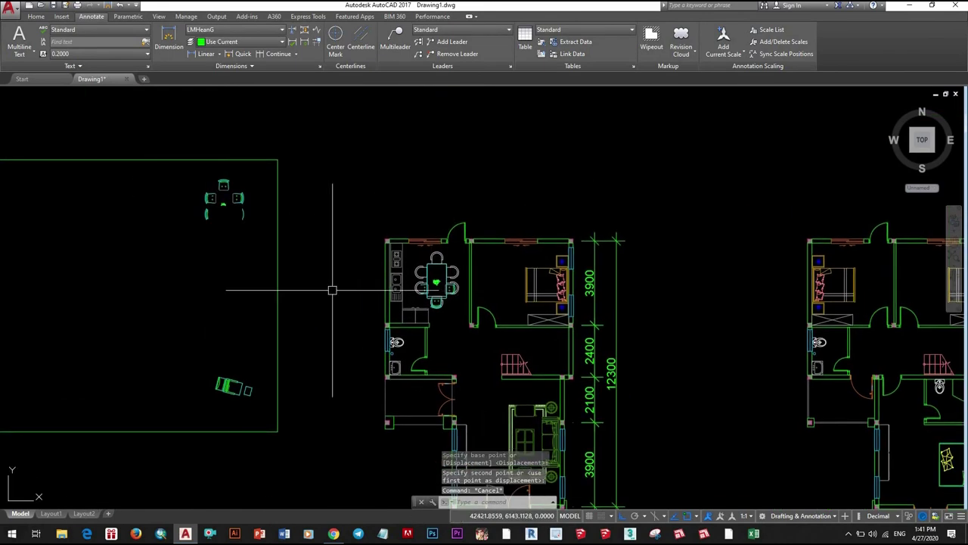
# - Undo the last action and begin selecting the loose dining set
pyautogui.scroll(6, 352, 297)
pyautogui.scroll(-5, 353, 290)
pyautogui.hotkey('ctrl', 'z')
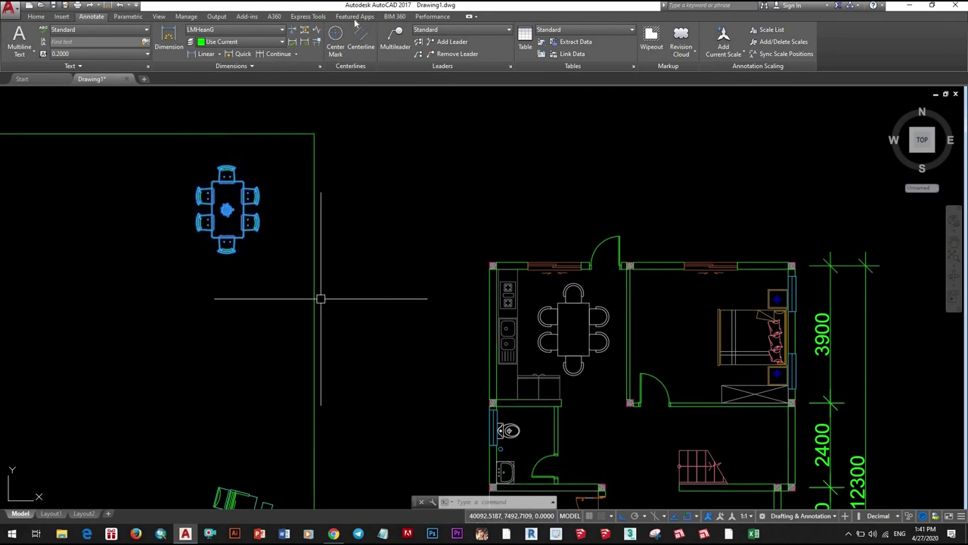
pyautogui.click(304, 94)
# - Put the dining set on layer SYMBOL and define it as block TAA
pyautogui.click(36, 17)
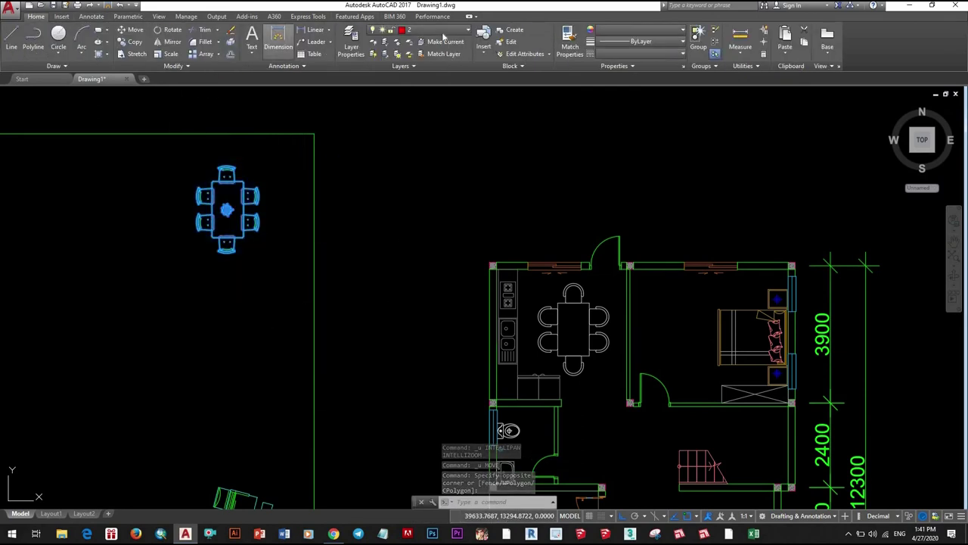
pyautogui.click(435, 29)
pyautogui.click(421, 308)
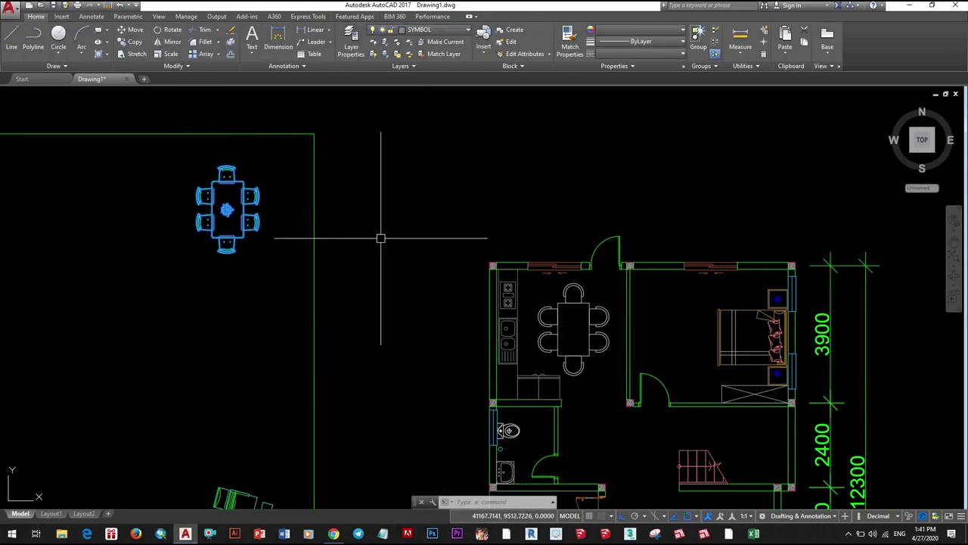
pyautogui.write('b')
pyautogui.press('Return')
pyautogui.write('TAABLE')
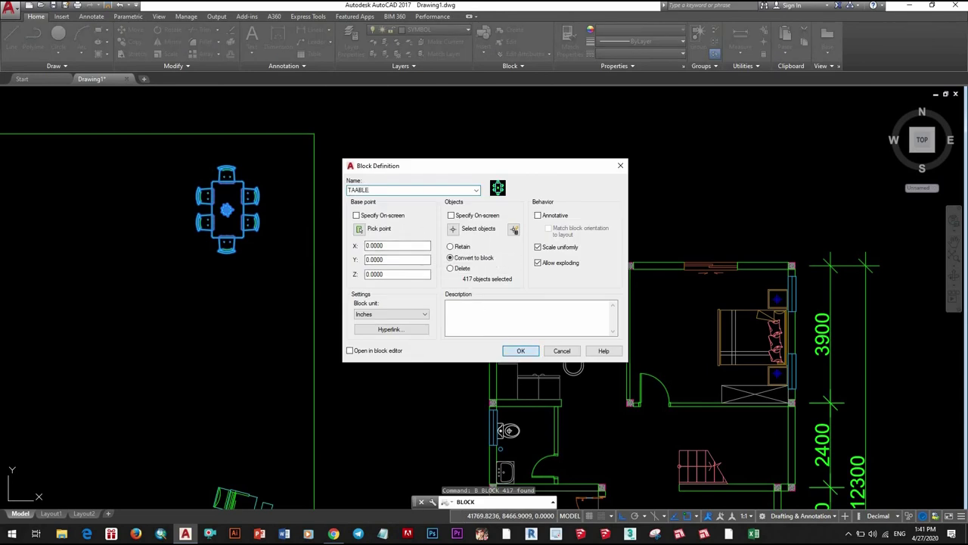
pyautogui.press('Return')
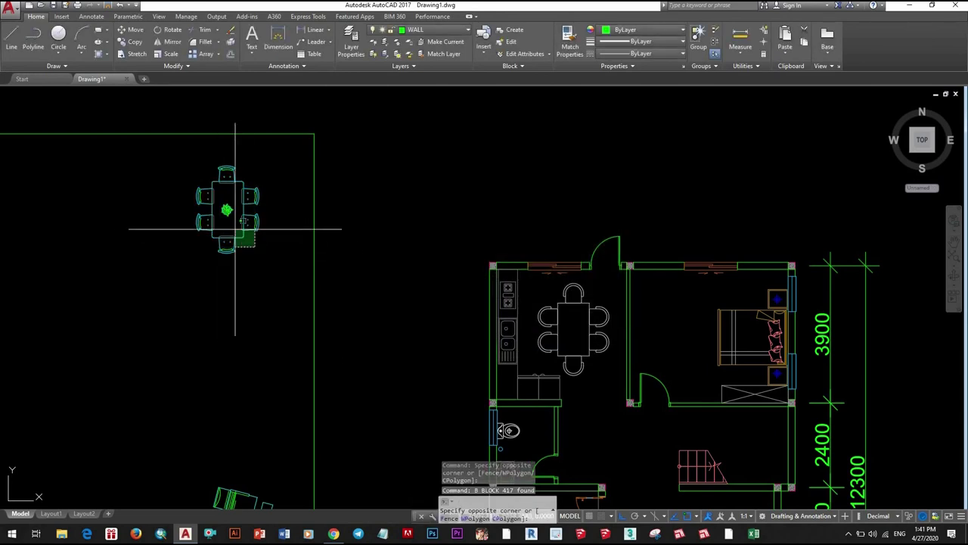
# - Move the TAA dining block into the kitchen
pyautogui.moveTo(178, 155); pyautogui.dragTo(280, 261)
pyautogui.write('m')
pyautogui.press('Return')
pyautogui.scroll(5, 227, 180)
pyautogui.click(224, 178)
pyautogui.scroll(-5, 309, 242)
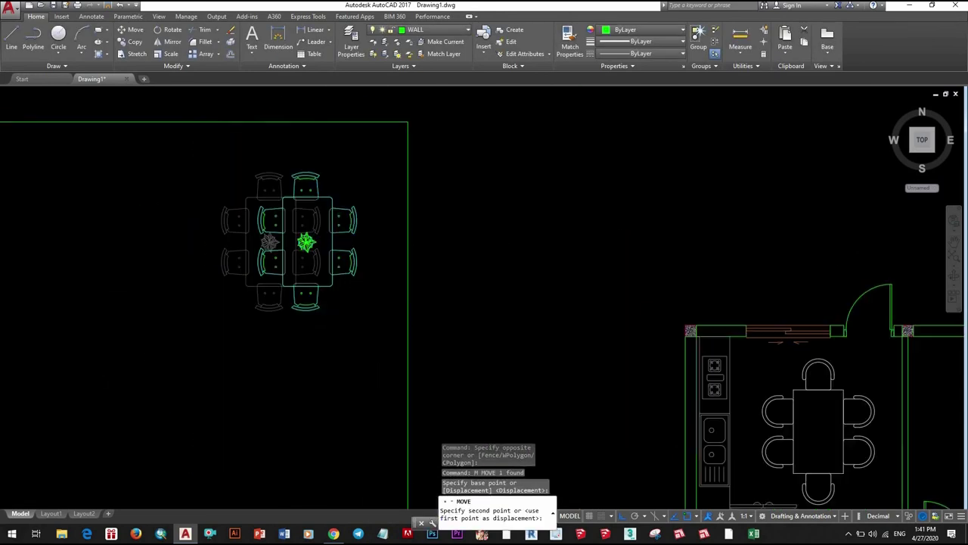
pyautogui.scroll(5, 525, 294)
pyautogui.click(496, 274)
# - Erase the leftover chair outline
pyautogui.scroll(-5, 502, 324)
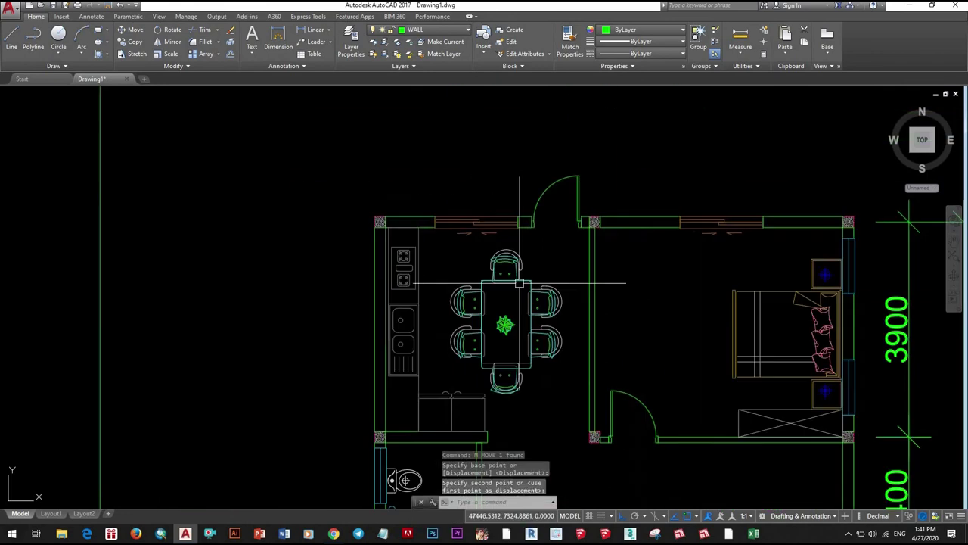
pyautogui.scroll(5, 501, 325)
pyautogui.scroll(1, 550, 225)
pyautogui.click(548, 226)
pyautogui.write('e')
pyautogui.press('Return')
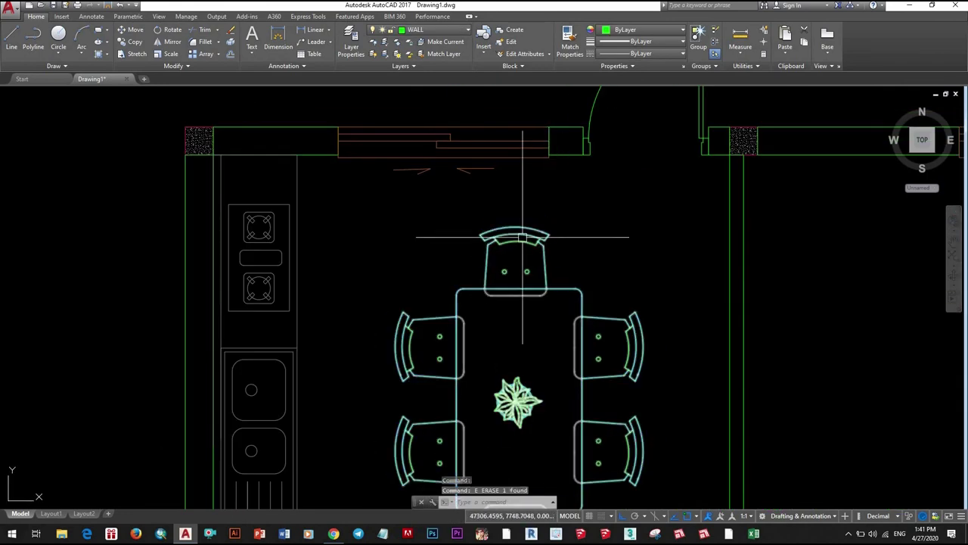
# - Put the lounge chair on layer SYMBOL and make it block CHAIR 1
pyautogui.scroll(-3, 558, 283)
pyautogui.scroll(-4, 544, 274)
pyautogui.scroll(5, 333, 346)
pyautogui.moveTo(189, 242); pyautogui.dragTo(346, 275)
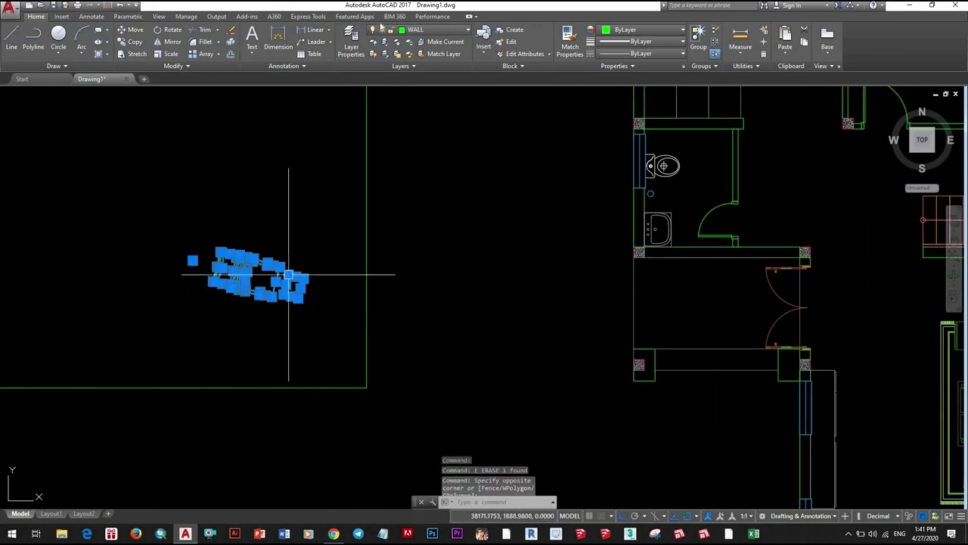
pyautogui.click(435, 29)
pyautogui.click(421, 308)
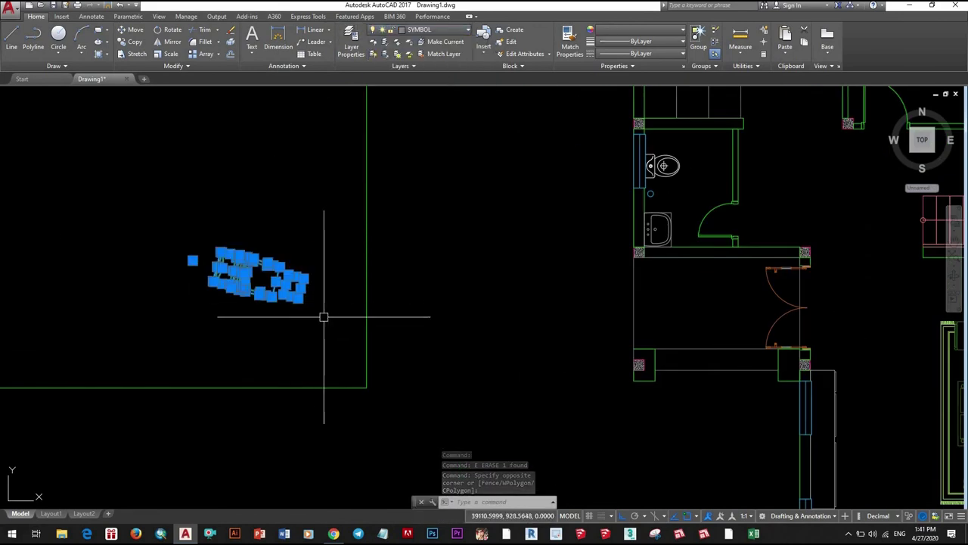
pyautogui.write('b')
pyautogui.press('Return')
pyautogui.write('CHAIR 1')
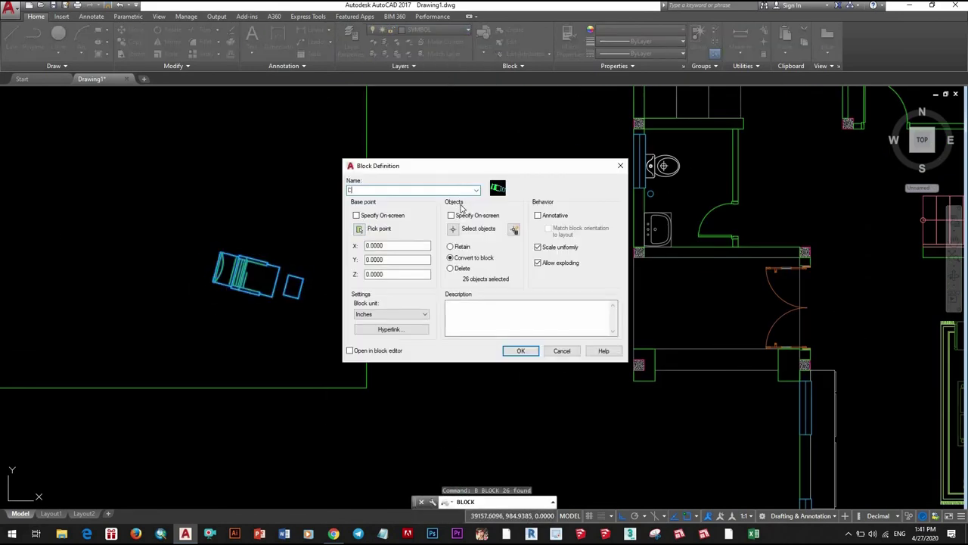
pyautogui.click(519, 351)
# - Select the CHAIR 1 block and begin moving it
pyautogui.moveTo(288, 330); pyautogui.dragTo(204, 250)
pyautogui.write('m')
pyautogui.press('Return')
pyautogui.click(303, 279)
# - Place CHAIR 1 beside the bed and mirror it, erasing the original
pyautogui.scroll(5, 632, 295)
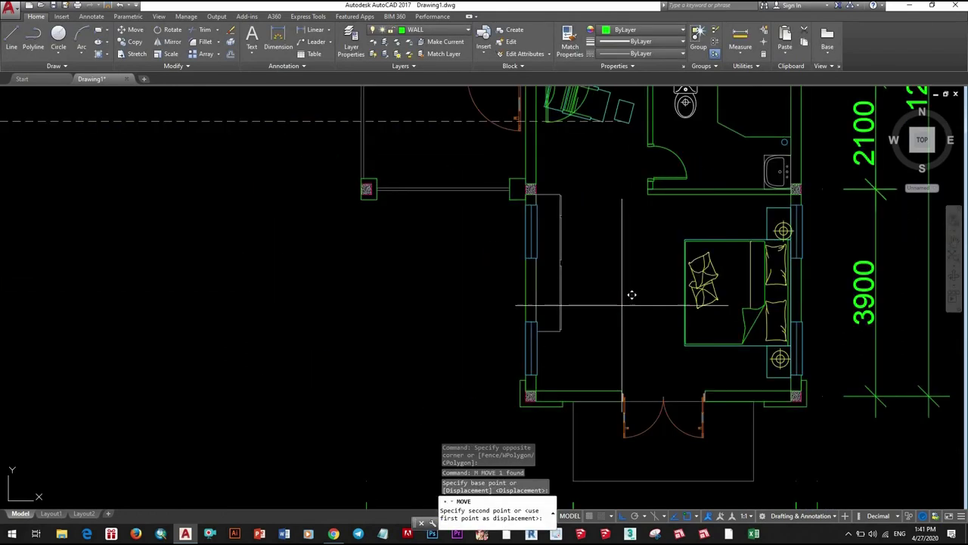
pyautogui.click(648, 355)
pyautogui.click(650, 355)
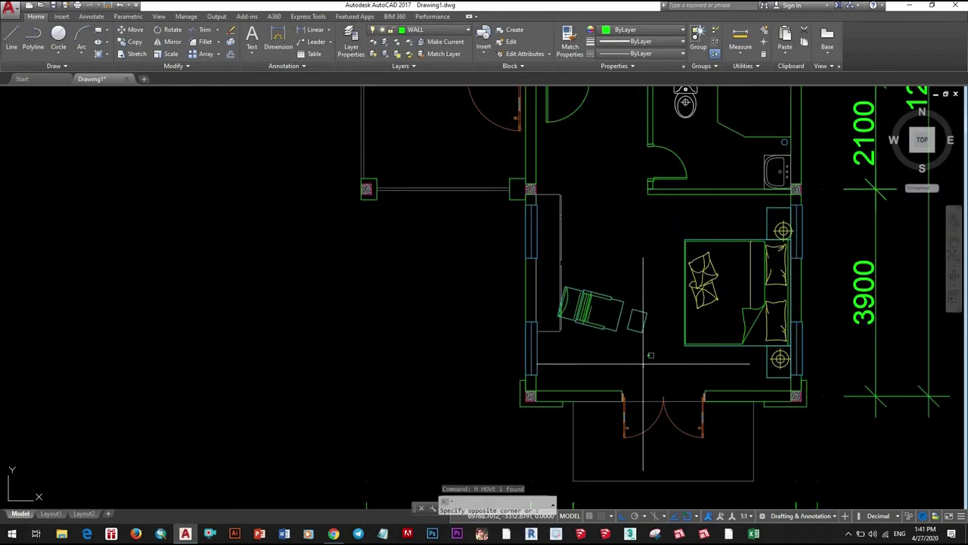
pyautogui.click(556, 281)
pyautogui.write('mi')
pyautogui.press('Return')
pyautogui.click(625, 272)
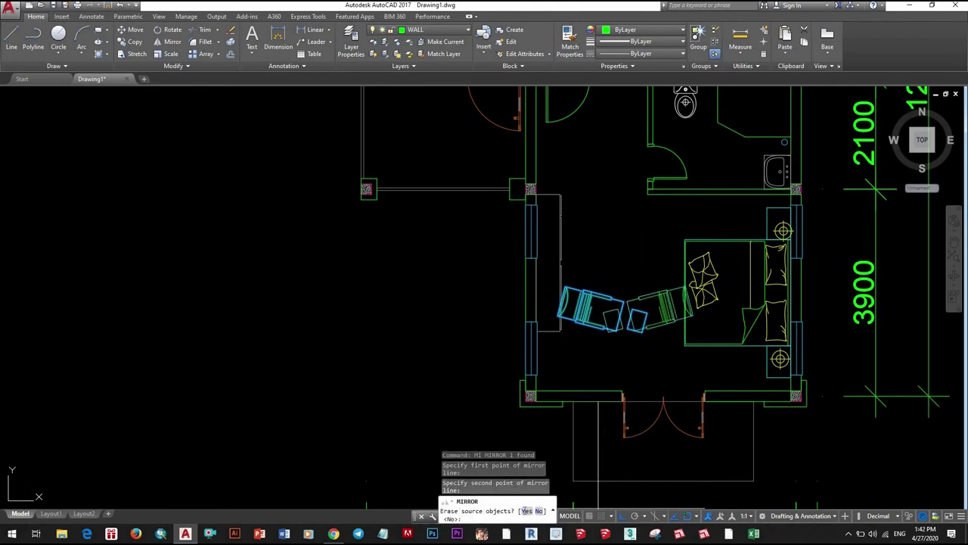
pyautogui.click(526, 510)
pyautogui.click(649, 325)
# - Move the mirrored chair into the right plan's lower bedroom
pyautogui.write('m')
pyautogui.press('Return')
pyautogui.click(639, 348)
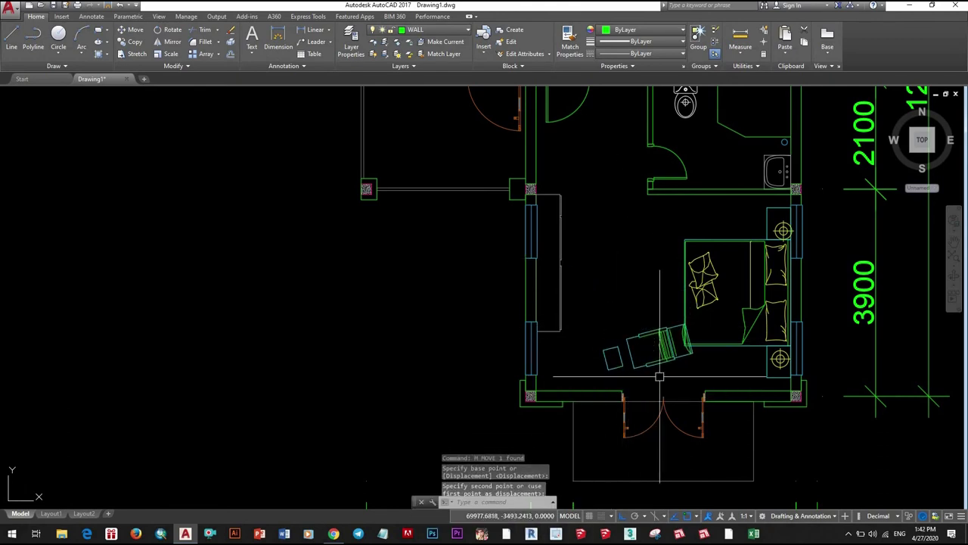
pyautogui.scroll(-3, 633, 288)
pyautogui.scroll(4, 534, 348)
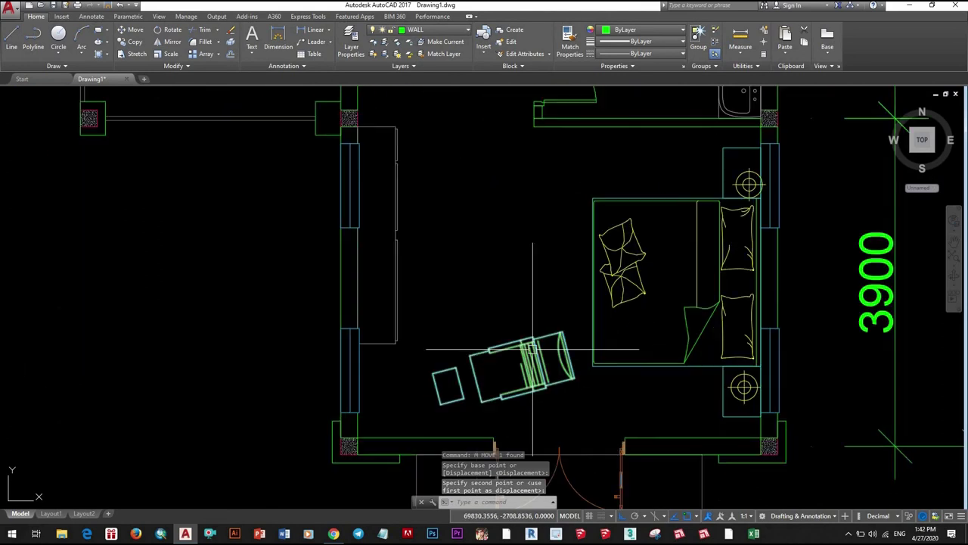
pyautogui.scroll(-4, 530, 333)
pyautogui.scroll(-4, 563, 322)
pyautogui.scroll(5, 557, 328)
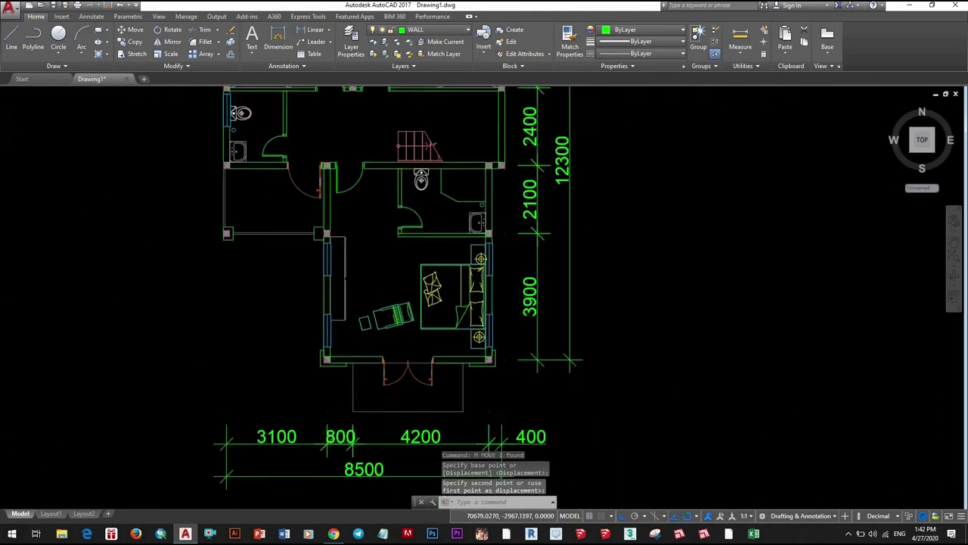
pyautogui.scroll(3, 390, 317)
pyautogui.click(465, 313)
pyautogui.scroll(-5, 464, 313)
# - Erase the empty rectangle
pyautogui.moveTo(353, 318); pyautogui.dragTo(549, 317, button='middle')
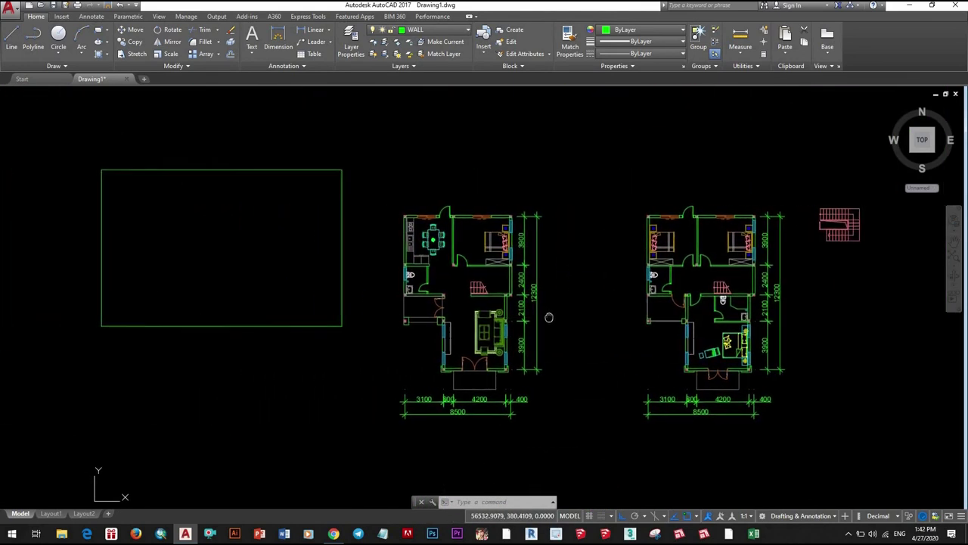
pyautogui.scroll(-2, 549, 317)
pyautogui.moveTo(461, 361); pyautogui.dragTo(443, 325)
pyautogui.write('e')
pyautogui.press('Return')
# - Erase the old stair in the right floor plan
pyautogui.scroll(6, 695, 270)
pyautogui.scroll(-2, 275, 305)
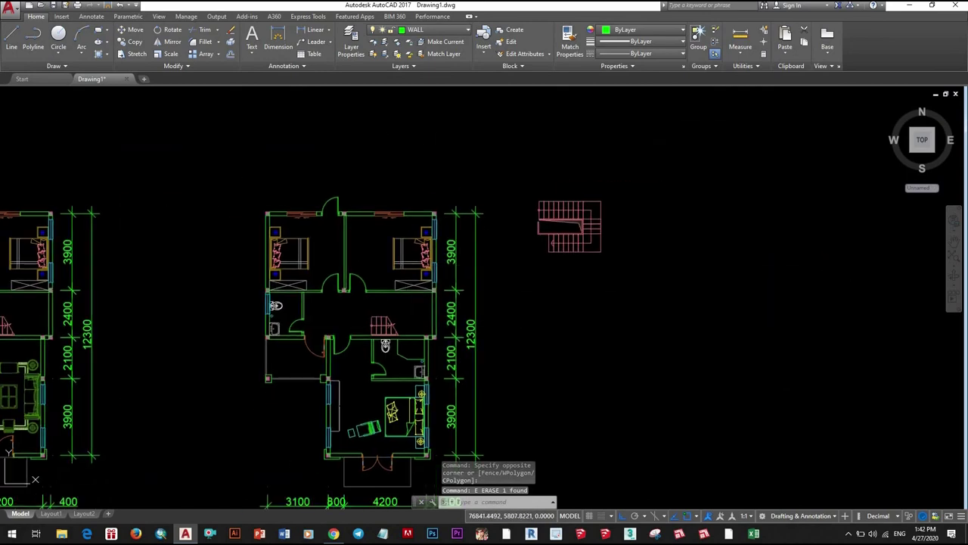
pyautogui.scroll(5, 340, 328)
pyautogui.click(340, 328)
pyautogui.write('e')
pyautogui.press('Return')
pyautogui.scroll(-3, 339, 328)
pyautogui.moveTo(340, 328); pyautogui.dragTo(522, 310, button='middle')
# - Move the U-shaped stair block into the stairwell
pyautogui.write('m')
pyautogui.press('Return')
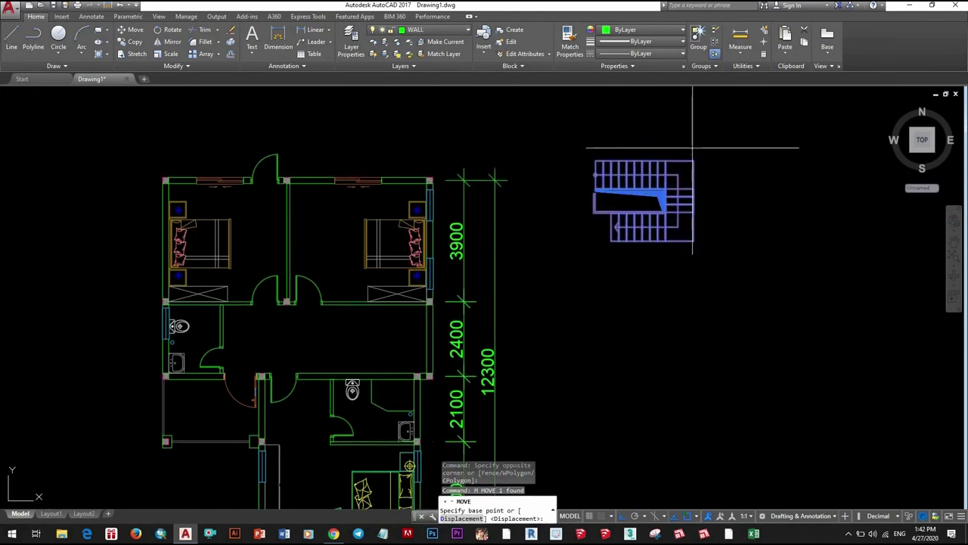
pyautogui.click(693, 161)
pyautogui.scroll(5, 417, 298)
pyautogui.click(417, 298)
pyautogui.scroll(-5, 426, 320)
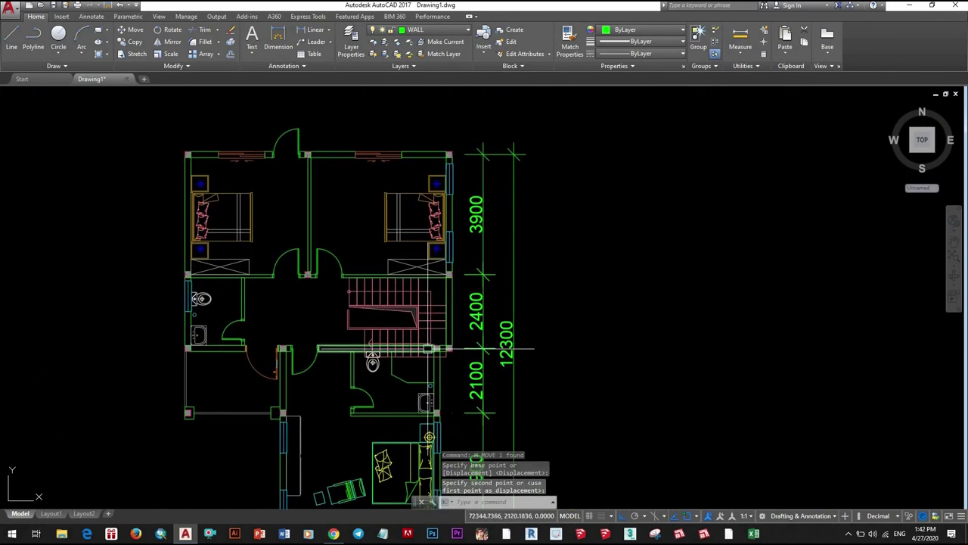
pyautogui.scroll(2, 510, 348)
pyautogui.scroll(2, 509, 348)
pyautogui.scroll(-5, 510, 348)
# - Reselect the stair block and start moving it beside the upper-floor plan
pyautogui.click(484, 310)
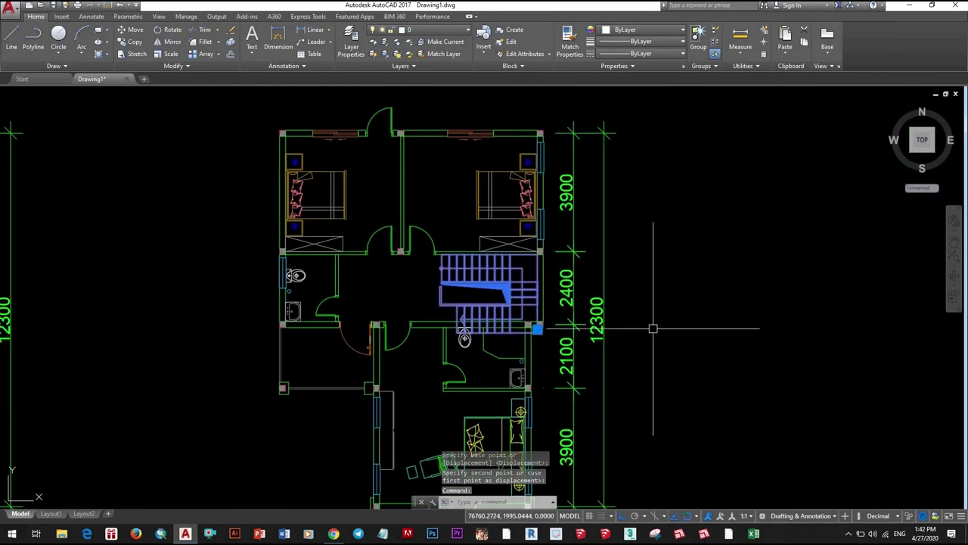
pyautogui.write('m')
pyautogui.press('Return')
pyautogui.click(655, 318)
pyautogui.scroll(2, 760, 325)
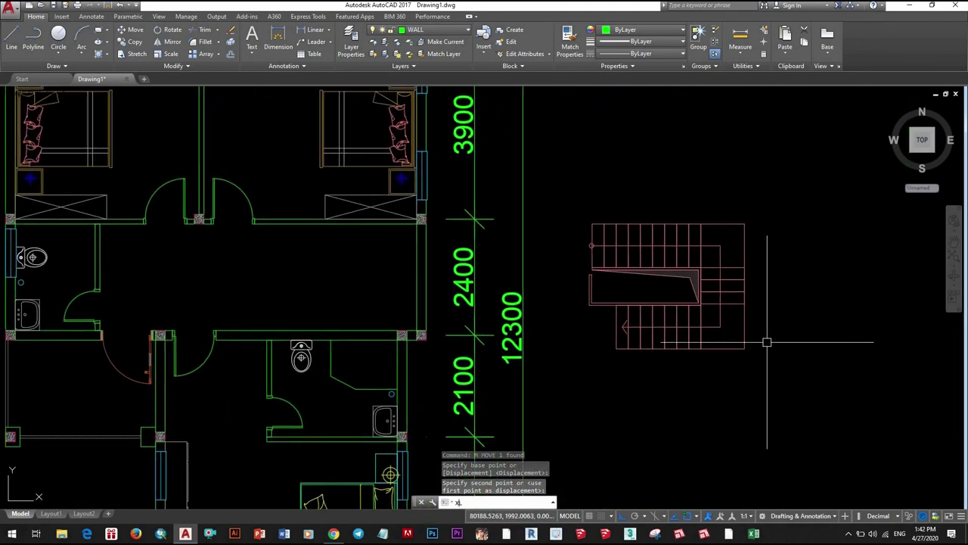
# - Run horizontal construction lines through the stairwell's top wall and middle wall
pyautogui.scroll(3, 482, 354)
pyautogui.click(461, 189)
pyautogui.scroll(-4, 460, 190)
pyautogui.scroll(3, 417, 353)
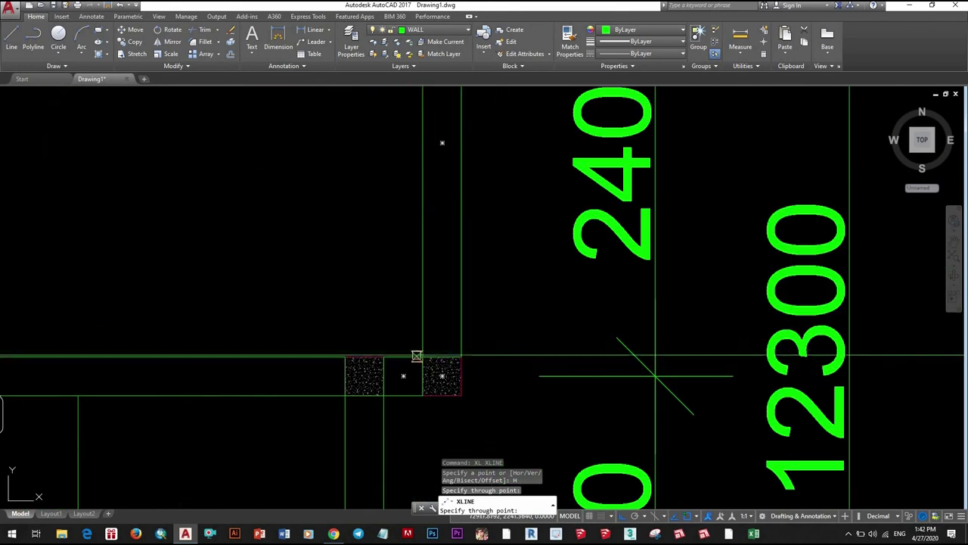
pyautogui.click(417, 352)
pyautogui.scroll(-1, 420, 352)
pyautogui.scroll(-2, 709, 378)
pyautogui.scroll(1, 676, 342)
pyautogui.press('Escape')
# - Restart XLINE with the Hor option to add another horizontal guideline across the stairwell
pyautogui.write('x')
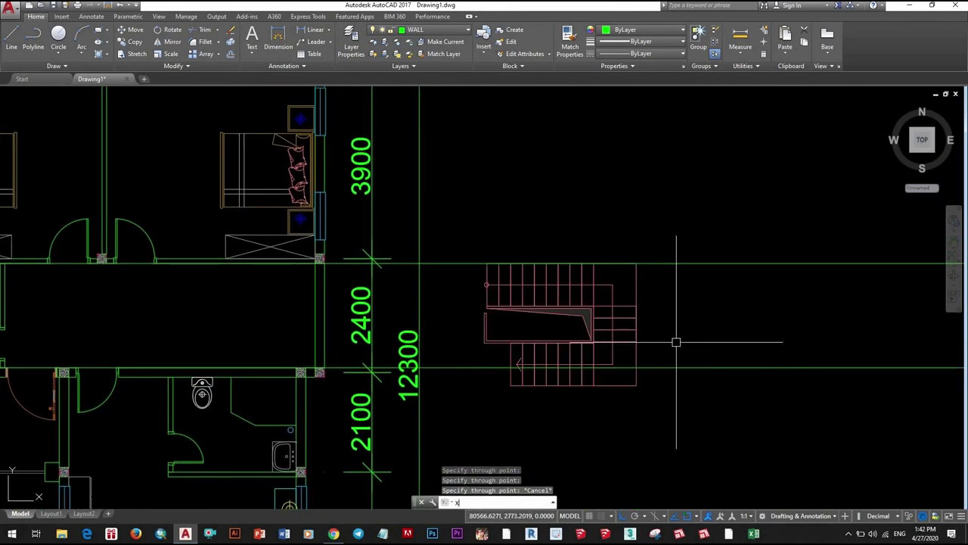
pyautogui.press('Escape')
pyautogui.press('Escape')
pyautogui.scroll(2, 583, 332)
pyautogui.scroll(-2, 475, 293)
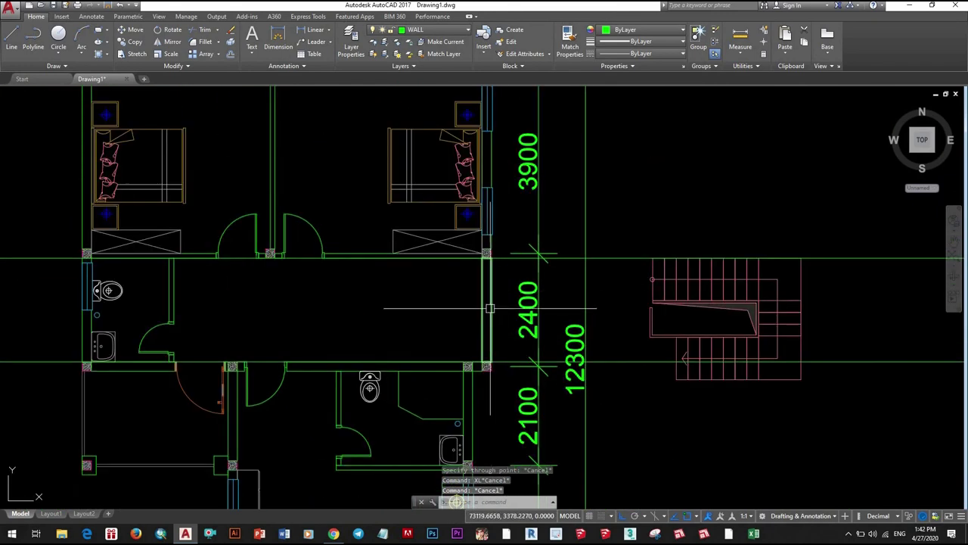
pyautogui.write('h')
pyautogui.press('Return')
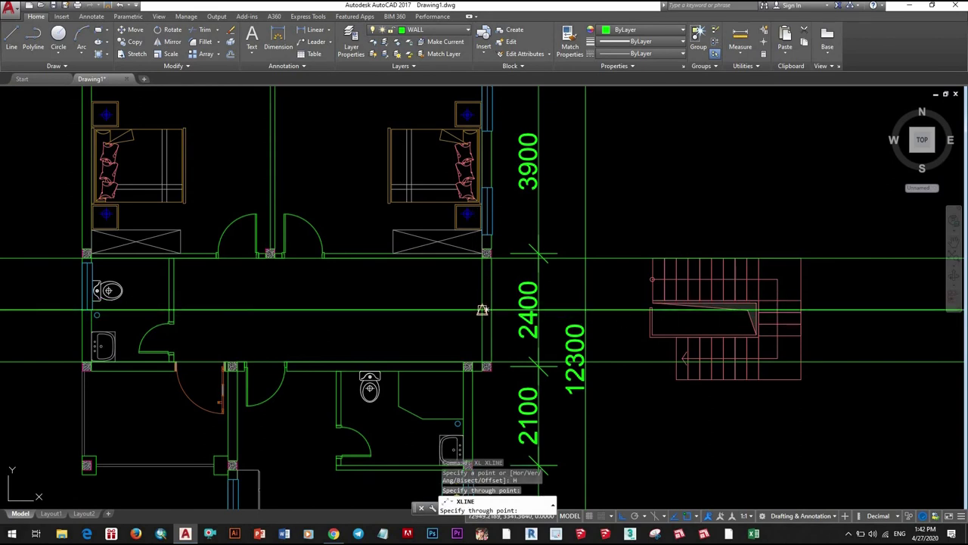
pyautogui.scroll(2, 590, 341)
pyautogui.press('Escape')
# - Explode the stair block into separate lines and window-select the three short steps on its right
pyautogui.click(590, 335)
pyautogui.write('x')
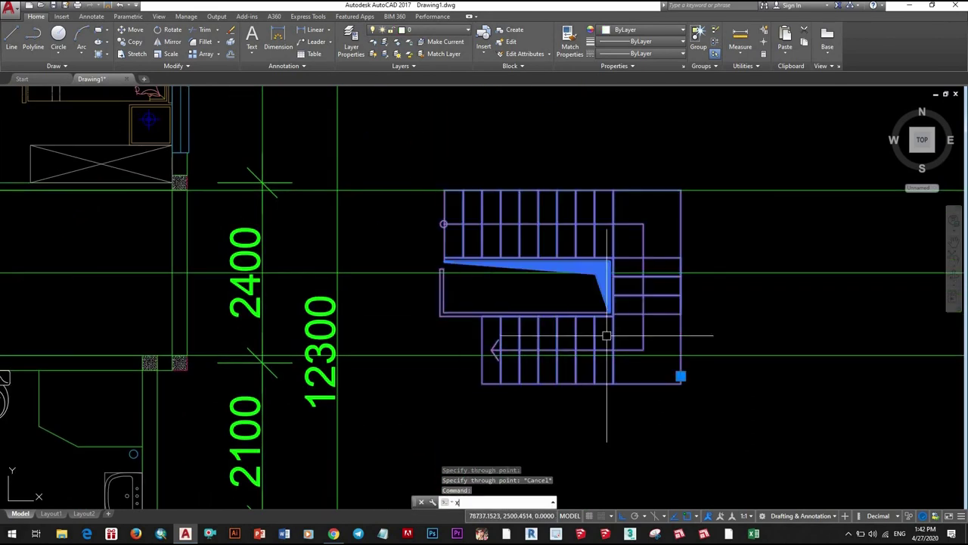
pyautogui.press('Return')
pyautogui.scroll(2, 607, 335)
pyautogui.moveTo(453, 317); pyautogui.dragTo(719, 205)
pyautogui.scroll(-1, 603, 349)
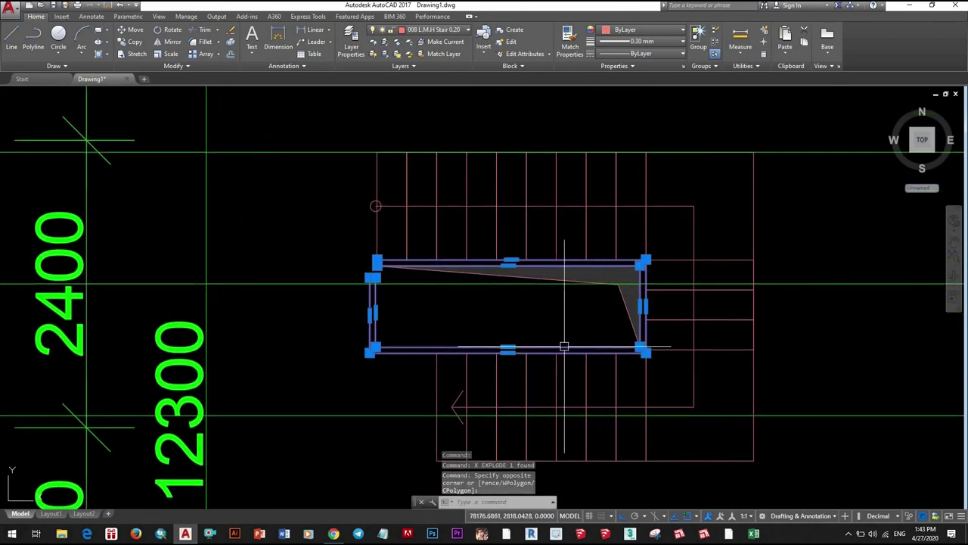
pyautogui.scroll(-4, 654, 261)
pyautogui.press('Escape')
pyautogui.press('Escape')
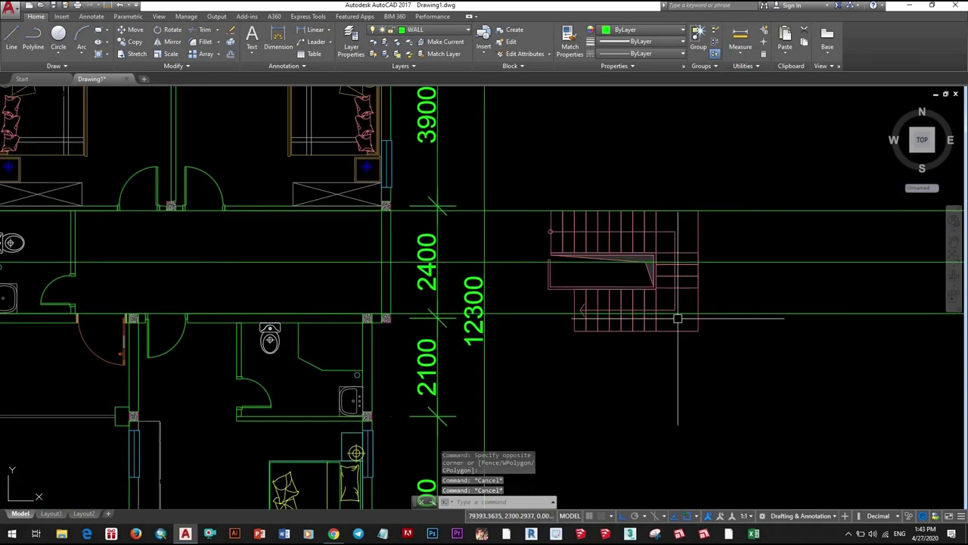
pyautogui.scroll(2, 674, 318)
pyautogui.scroll(1, 661, 325)
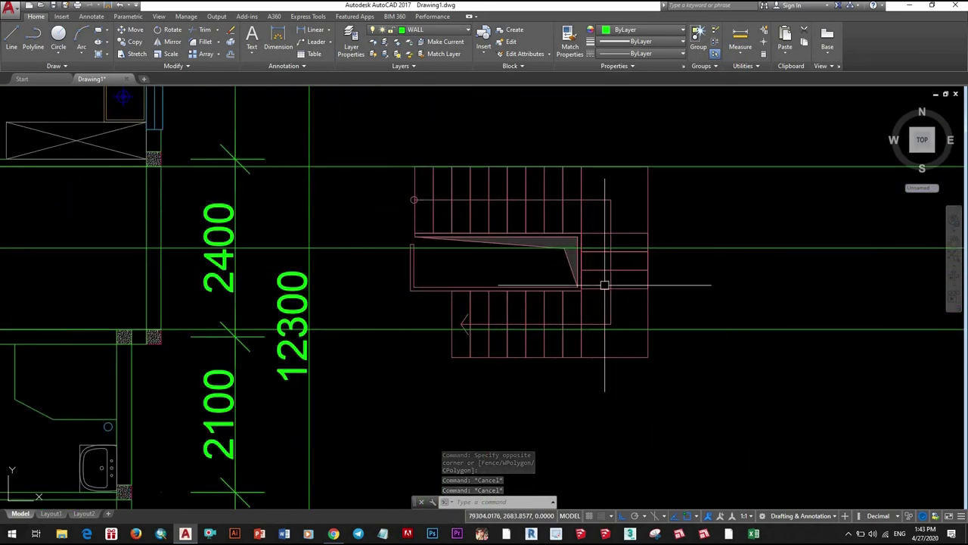
pyautogui.moveTo(575, 243); pyautogui.dragTo(656, 297)
# - Erase the three stair lines and stretch the lower flight and side lines upward
pyautogui.write('e')
pyautogui.press('Return')
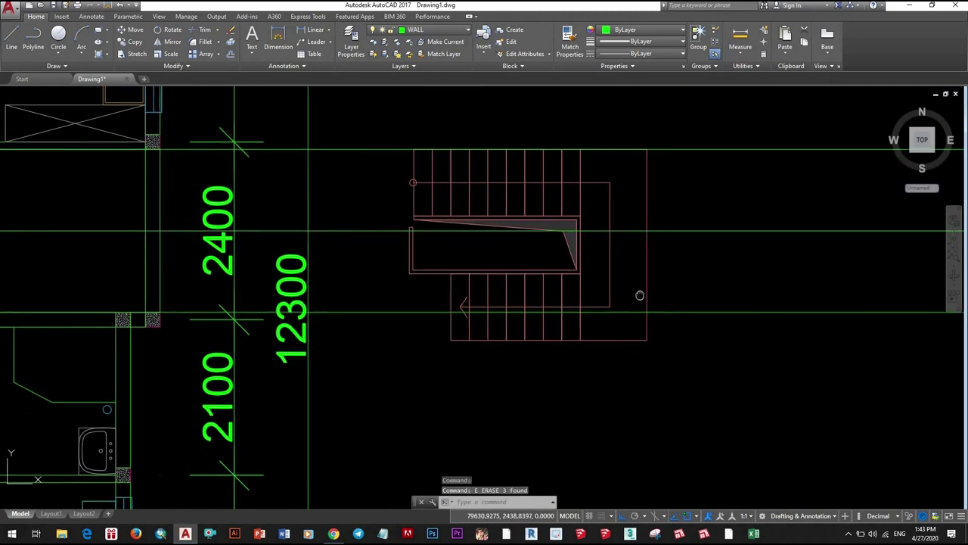
pyautogui.moveTo(681, 362); pyautogui.dragTo(679, 341, button='middle')
pyautogui.write('s')
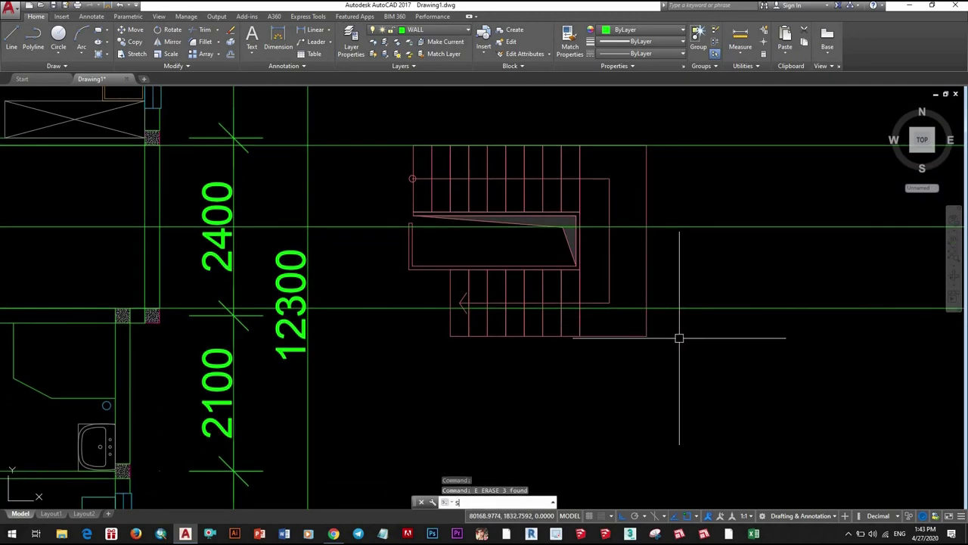
pyautogui.press('Return')
pyautogui.click(718, 404)
pyautogui.click(356, 252)
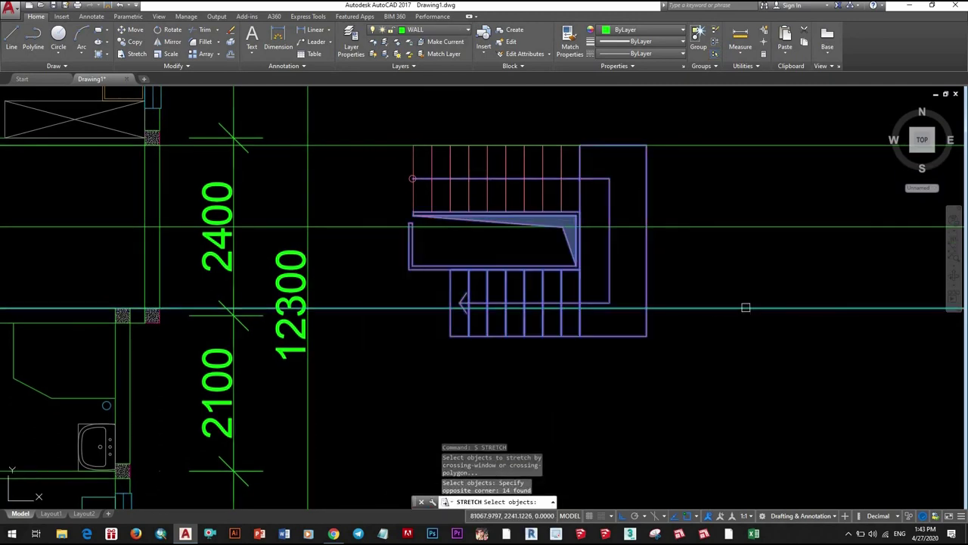
pyautogui.keyDown('shift'); pyautogui.click(745, 308); pyautogui.keyUp('shift')
pyautogui.press('Return')
pyautogui.click(557, 305)
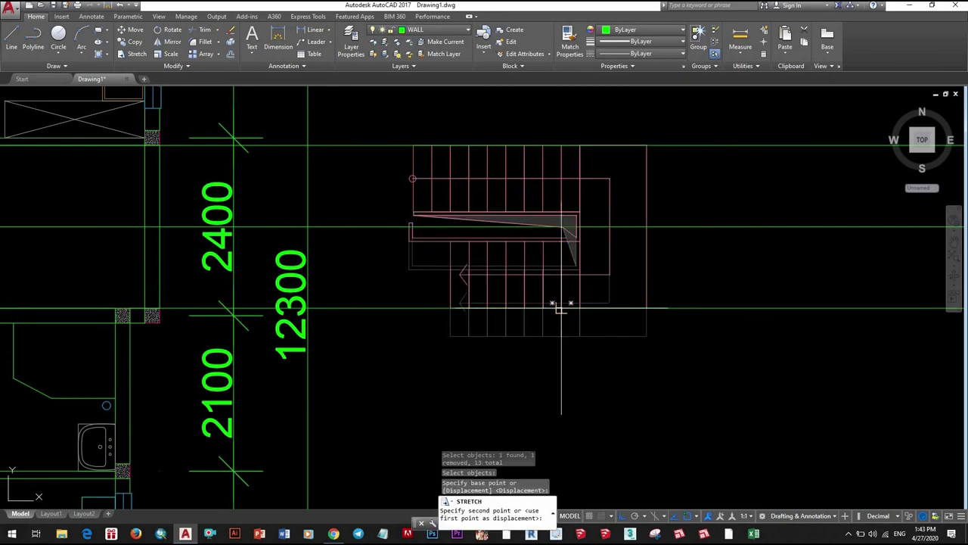
pyautogui.click(557, 276)
# - Try reshaping the hatched landing triangle with its corner and edge grips, then cancel
pyautogui.scroll(8, 562, 217)
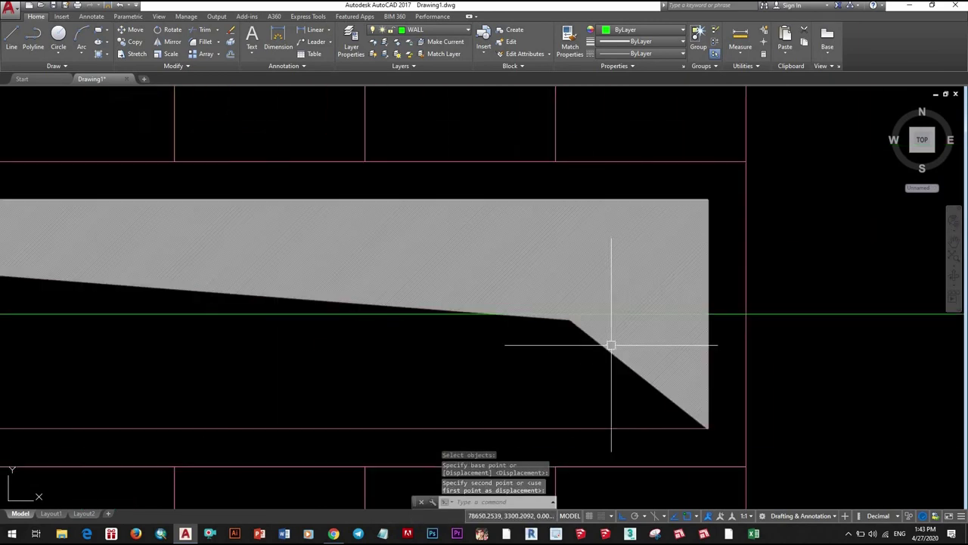
pyautogui.click(681, 403)
pyautogui.click(707, 428)
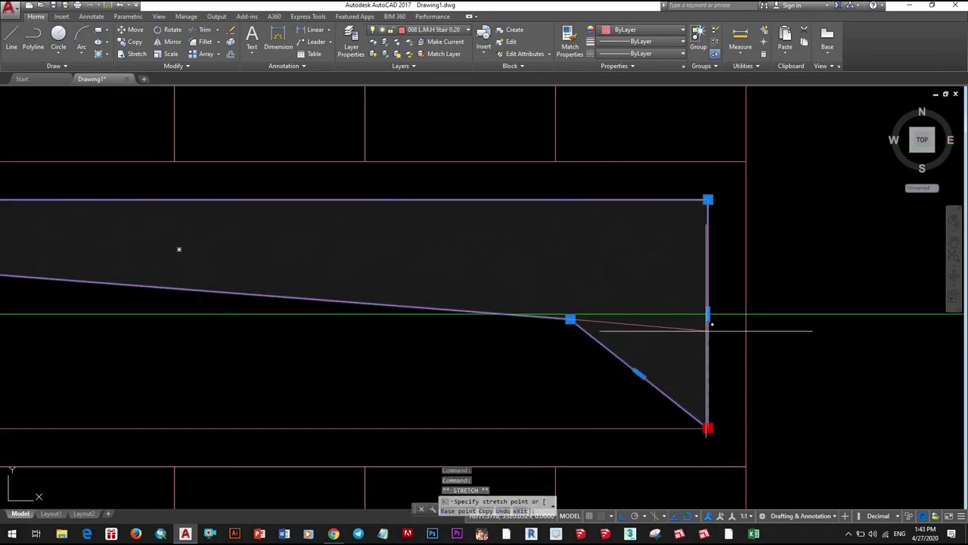
pyautogui.click(707, 427)
pyautogui.click(570, 319)
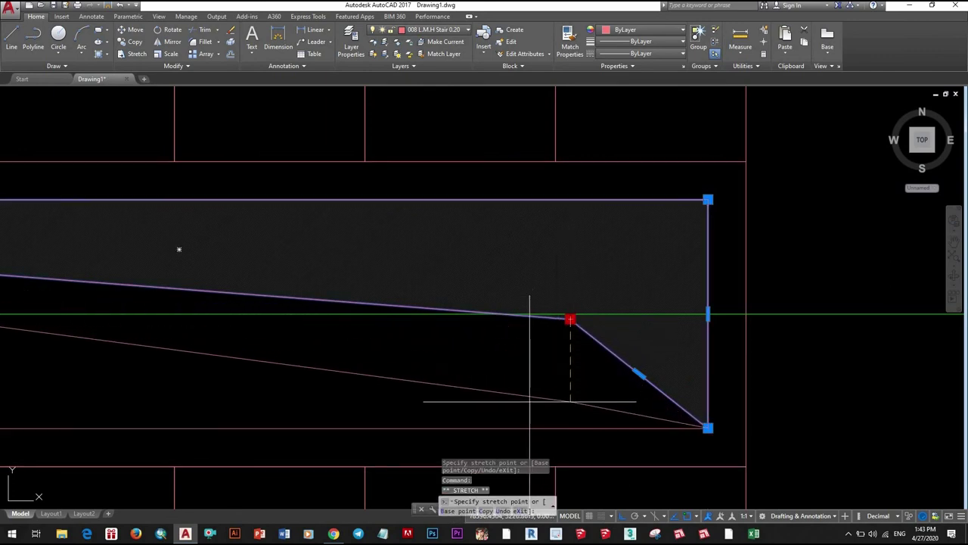
pyautogui.press('Escape')
# - Window-select the whole stair drawing
pyautogui.scroll(-8, 670, 356)
pyautogui.scroll(-3, 598, 335)
pyautogui.scroll(3, 572, 320)
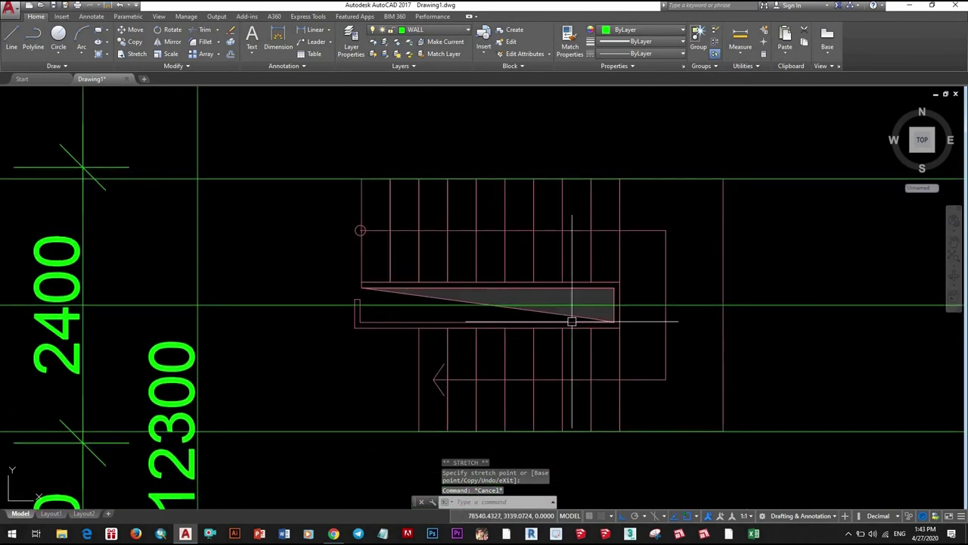
pyautogui.scroll(-2, 586, 330)
pyautogui.scroll(-2, 586, 330)
pyautogui.scroll(-2, 587, 330)
pyautogui.scroll(-2, 644, 287)
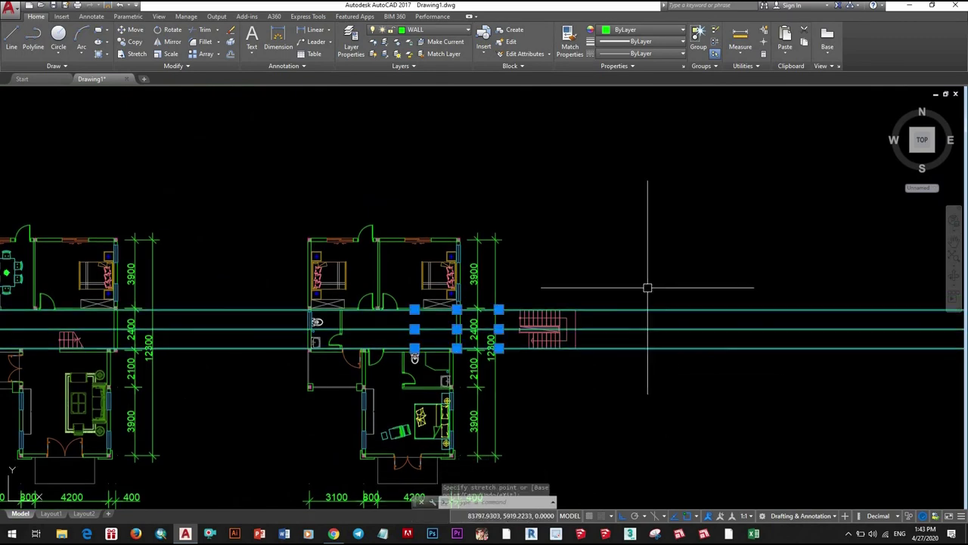
pyautogui.click(644, 288)
pyautogui.scroll(5, 538, 339)
pyautogui.click(663, 346)
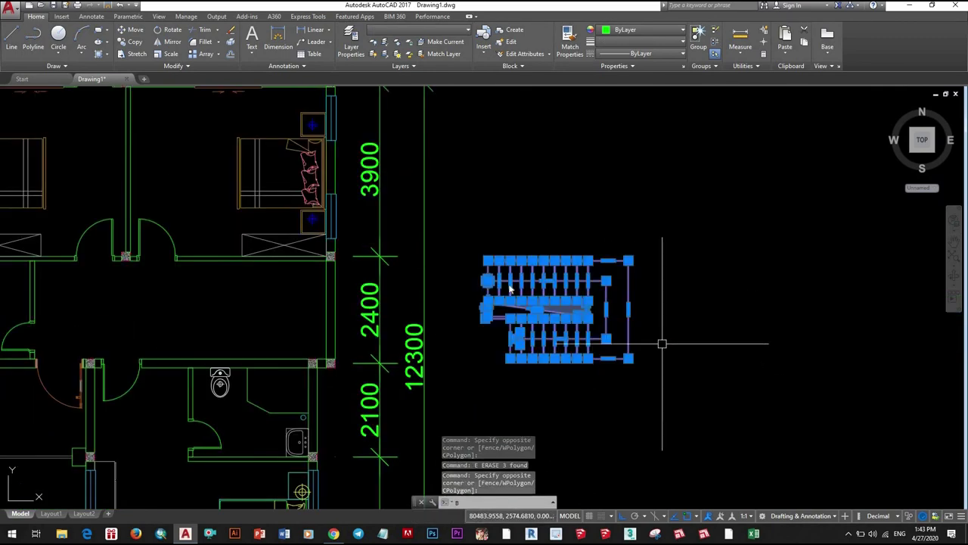
# - Create a block named STAIR from the stair with a picked base point
pyautogui.write('b')
pyautogui.press('Return')
pyautogui.write('STAIR')
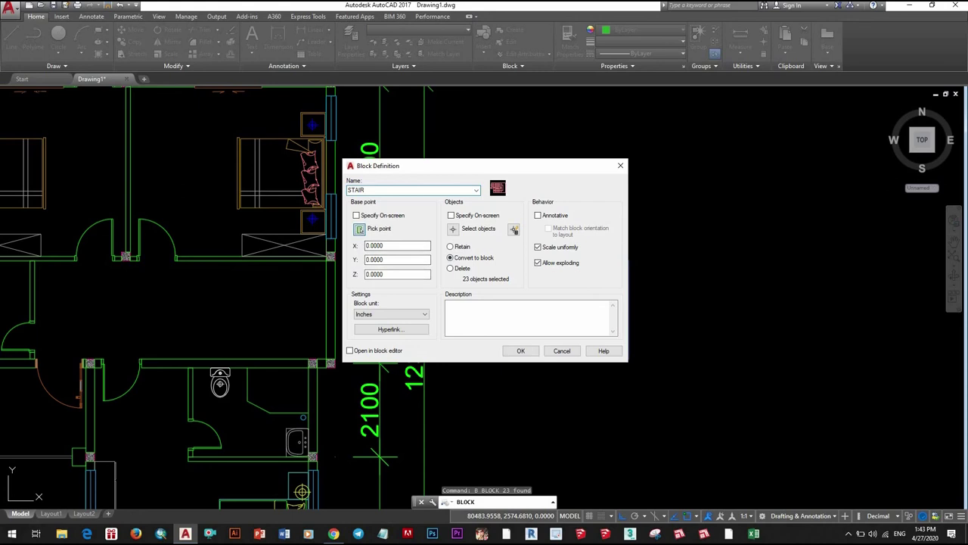
pyautogui.click(361, 229)
pyautogui.click(488, 280)
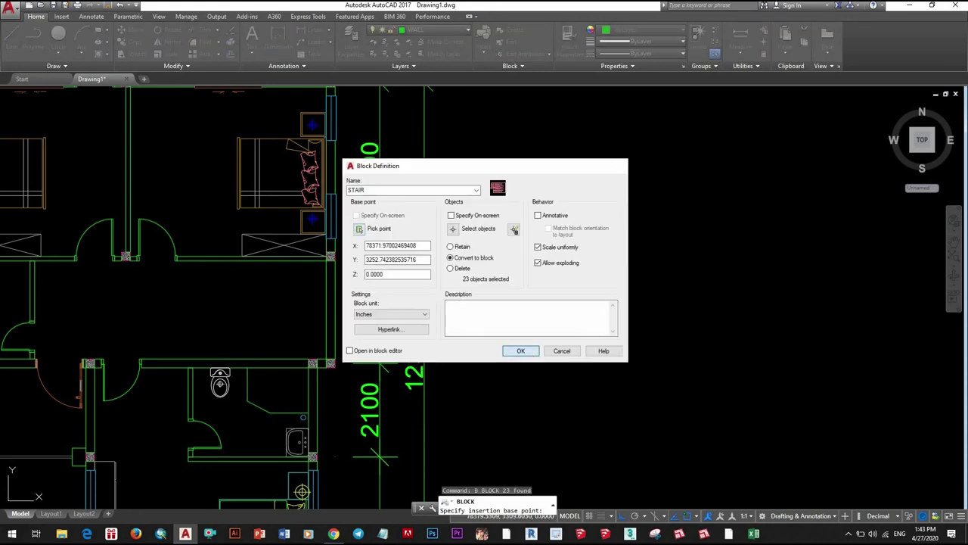
pyautogui.click(521, 351)
# - Move the STAIR block into the right plan's stairwell
pyautogui.write('m')
pyautogui.press('Return')
pyautogui.click(612, 270)
pyautogui.scroll(7, 335, 255)
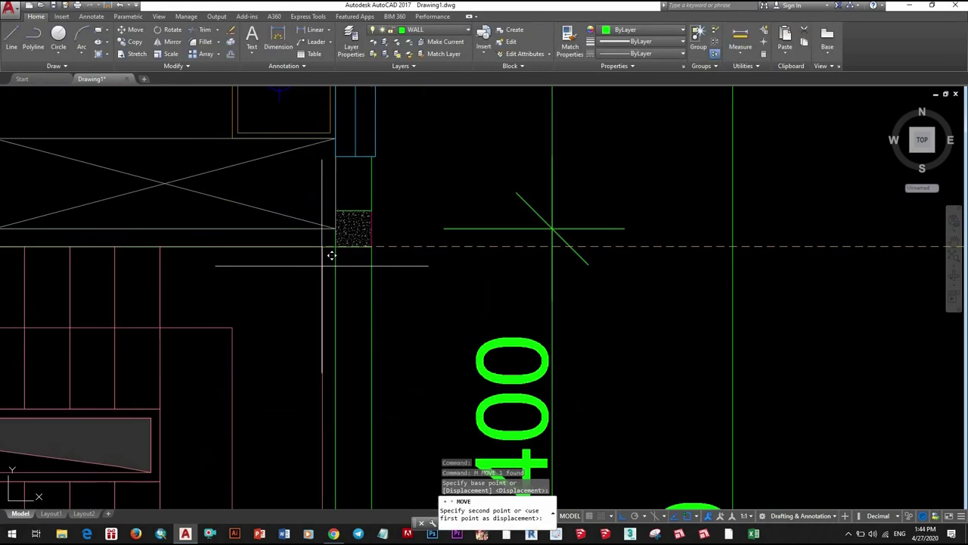
pyautogui.scroll(-8, 382, 309)
pyautogui.scroll(-1, 458, 309)
pyautogui.scroll(-3, 447, 299)
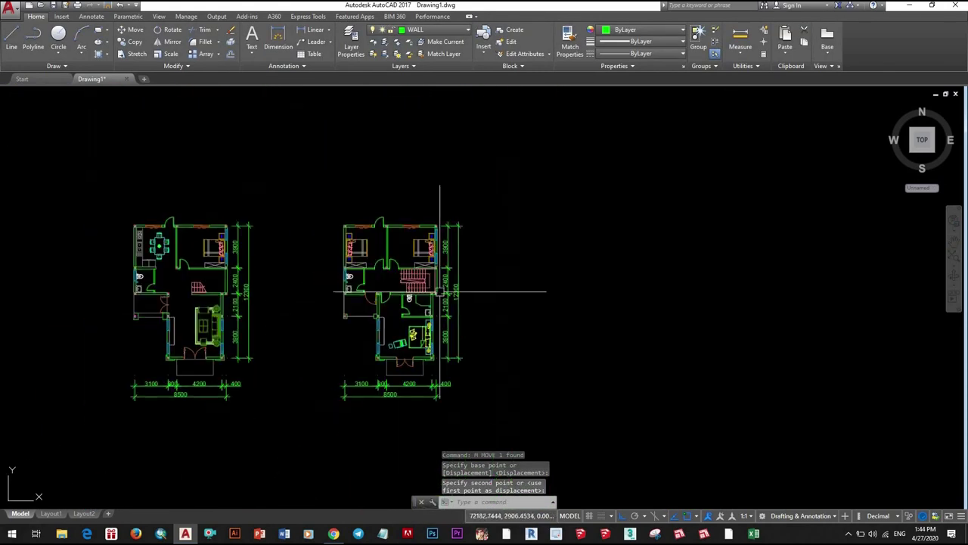
pyautogui.scroll(2, 492, 287)
pyautogui.scroll(-2, 567, 283)
pyautogui.scroll(2, 567, 283)
pyautogui.scroll(5, 484, 250)
pyautogui.click(492, 255)
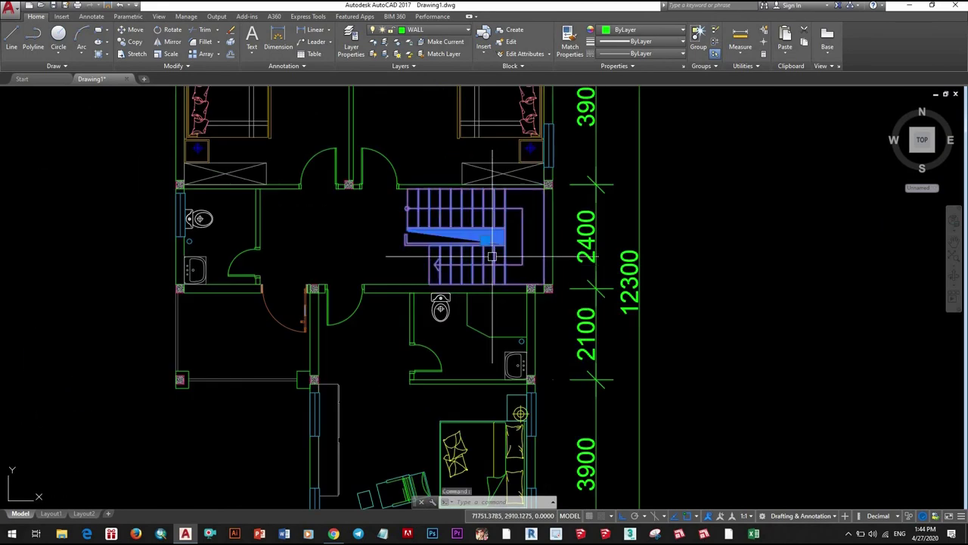
# - Mirror the stair across a picked axis, keeping only the mirrored copy
pyautogui.write('mi')
pyautogui.press('Return')
pyautogui.click(519, 271)
pyautogui.click(363, 286)
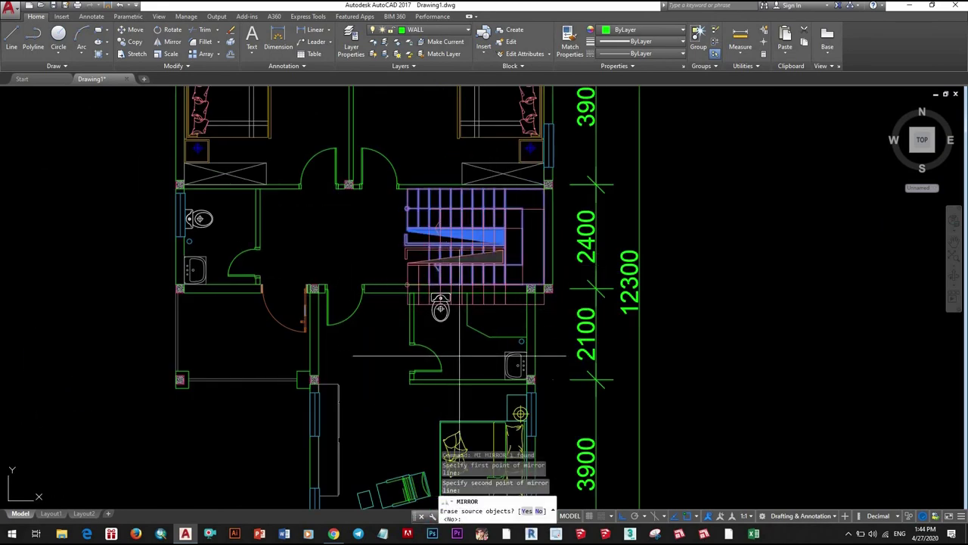
pyautogui.press('Return')
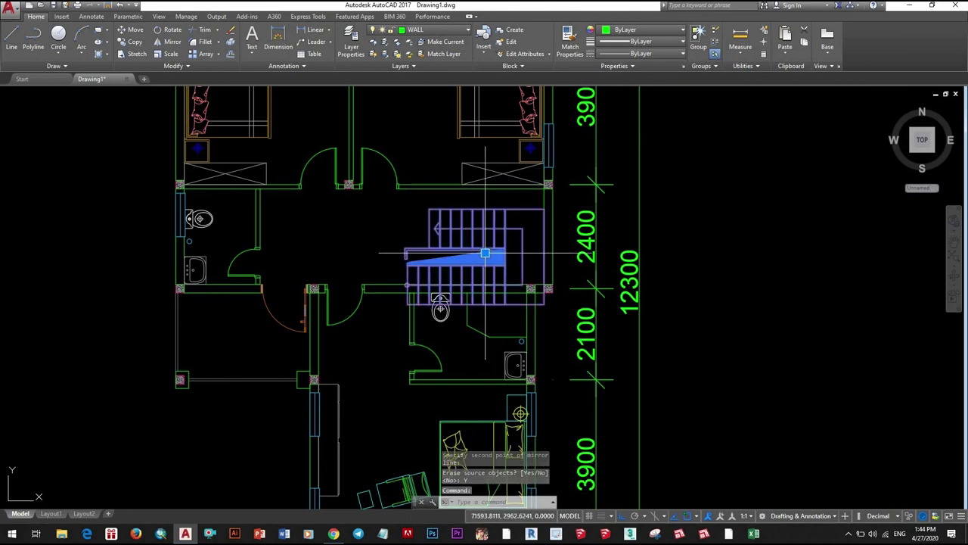
# - Move the mirrored stair by its corner so it sits against the stairwell wall
pyautogui.write('m')
pyautogui.press('Return')
pyautogui.scroll(3, 484, 250)
pyautogui.click(536, 224)
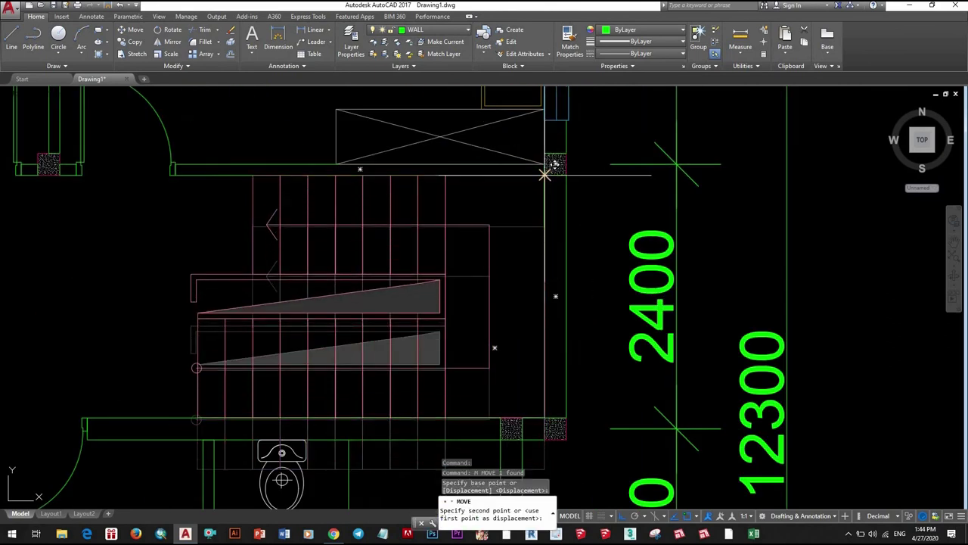
pyautogui.scroll(-5, 545, 169)
pyautogui.click(517, 253)
pyautogui.scroll(5, 517, 253)
pyautogui.scroll(-2, 499, 258)
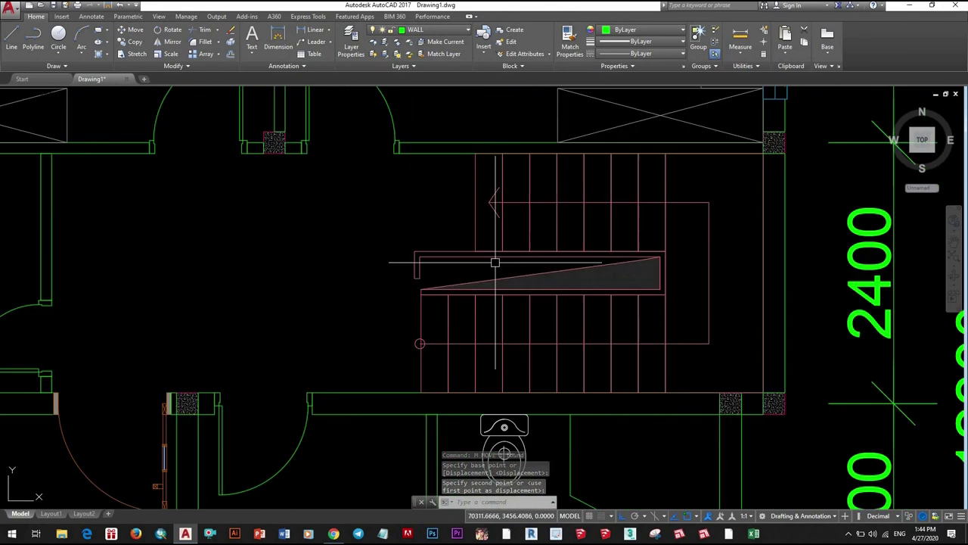
pyautogui.scroll(-3, 454, 257)
pyautogui.scroll(-4, 392, 326)
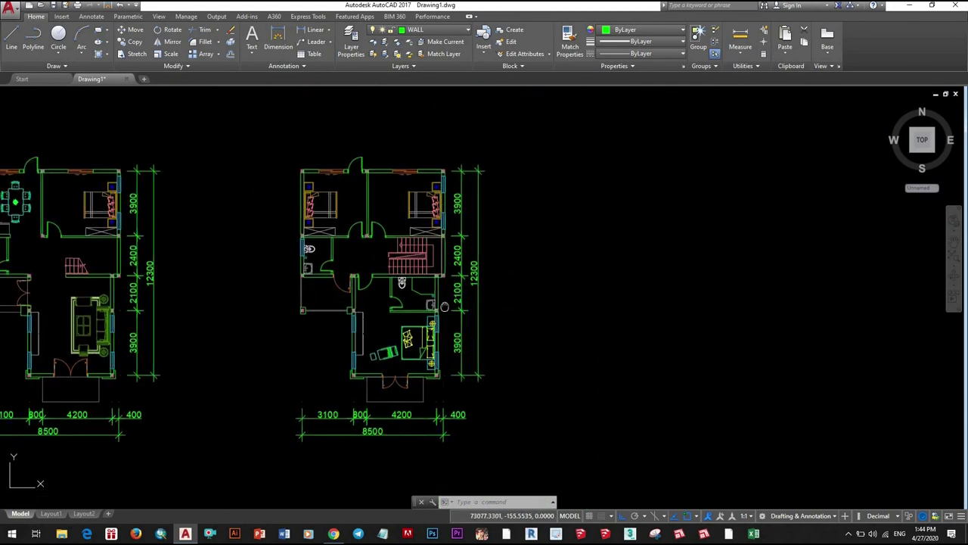
pyautogui.scroll(3, 424, 310)
pyautogui.scroll(-3, 460, 303)
pyautogui.scroll(-3, 469, 303)
pyautogui.scroll(3, 472, 302)
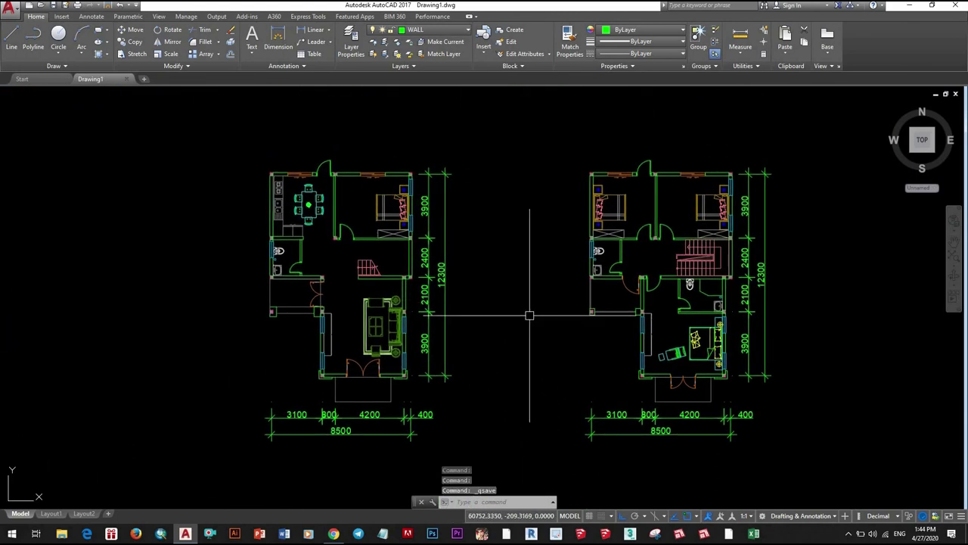
# - Place vertical construction lines through the left plan's wall ends
pyautogui.write('v')
pyautogui.press('Return')
pyautogui.scroll(3, 302, 204)
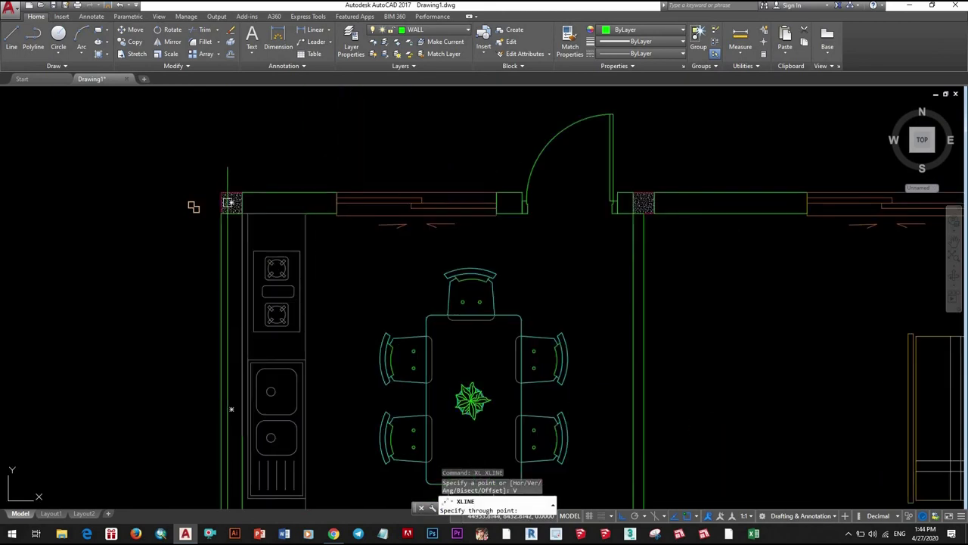
pyautogui.scroll(-5, 492, 250)
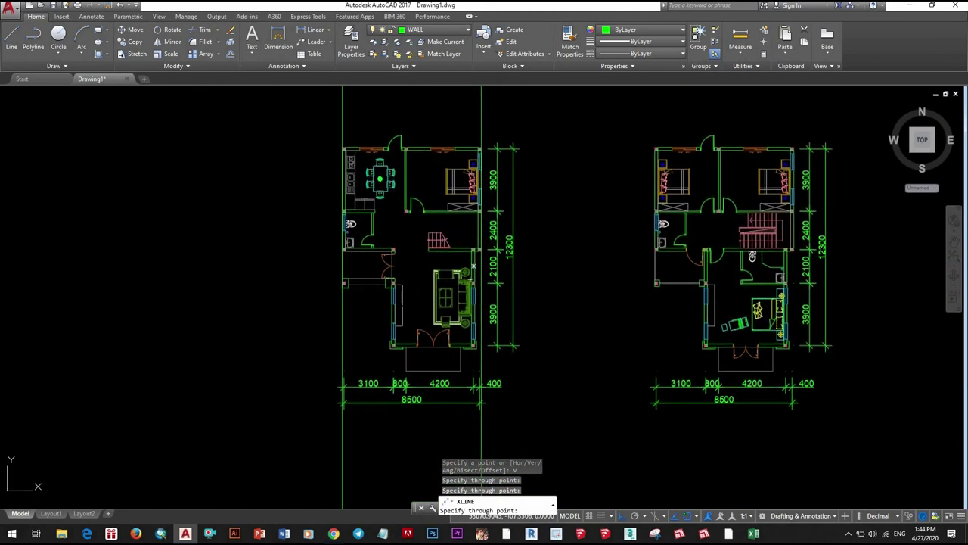
pyautogui.scroll(5, 438, 354)
pyautogui.scroll(-5, 429, 351)
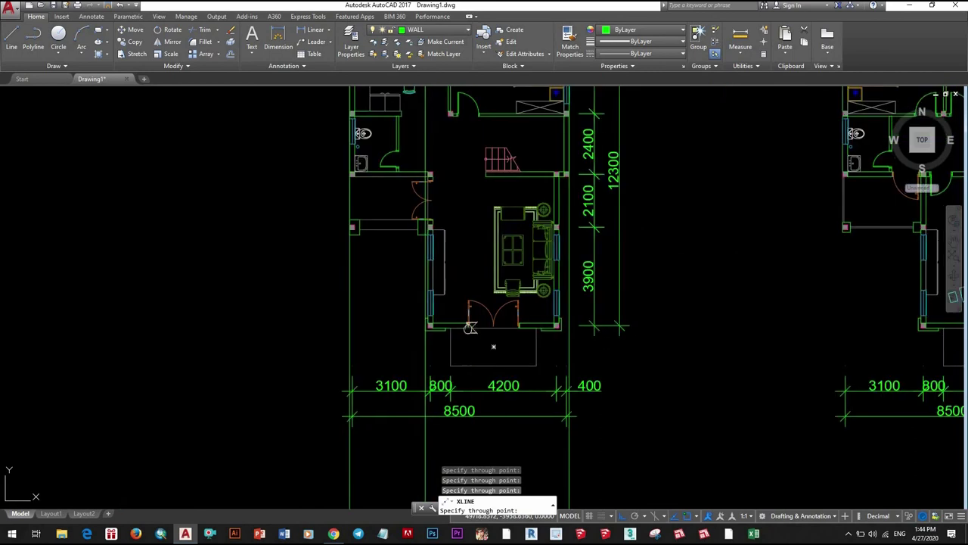
pyautogui.scroll(5, 499, 338)
pyautogui.scroll(5, 547, 326)
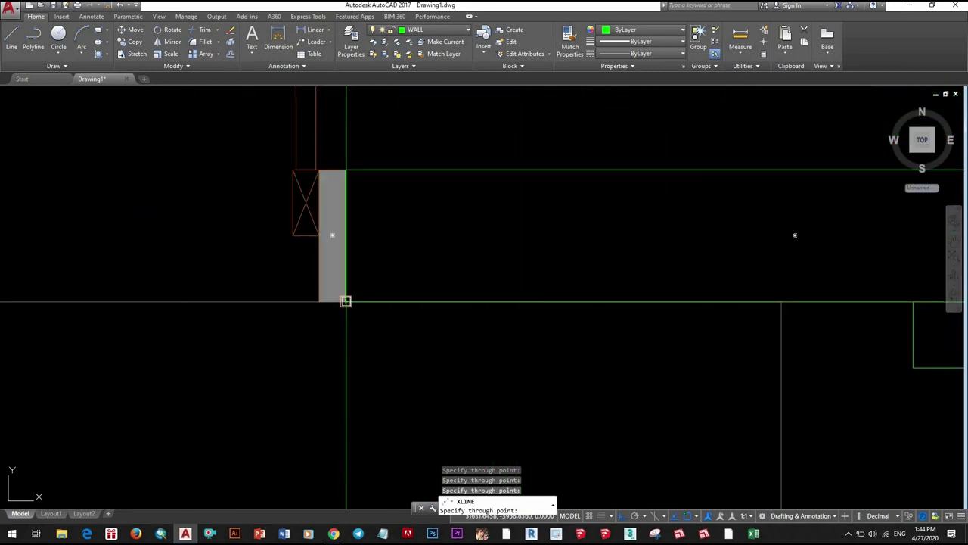
pyautogui.scroll(-5, 345, 301)
pyautogui.scroll(5, 239, 292)
pyautogui.scroll(-5, 370, 270)
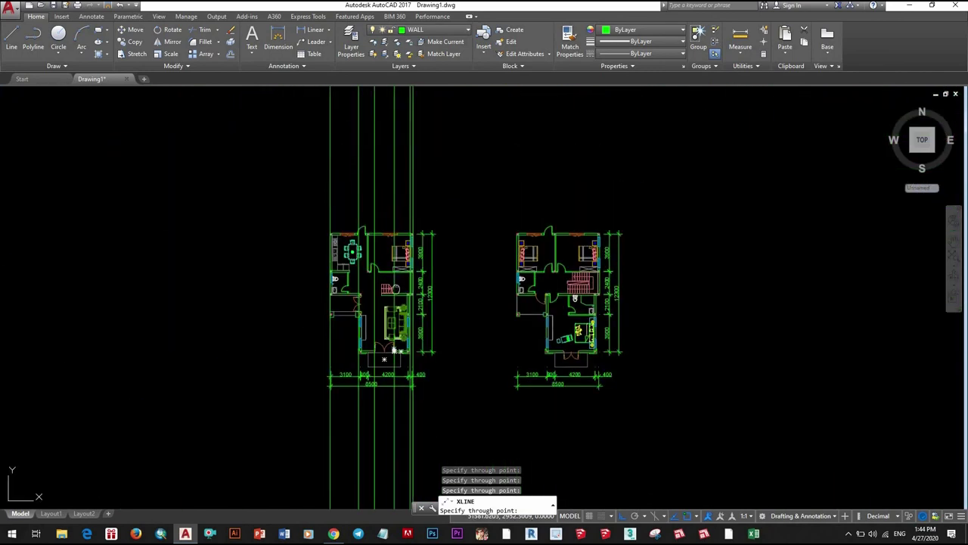
pyautogui.scroll(3, 384, 185)
pyautogui.press('Escape')
# - Open the Layer Properties Manager with LA and add a new layer, Layer1
pyautogui.write('l')
pyautogui.press('Return')
pyautogui.scroll(-5, 588, 213)
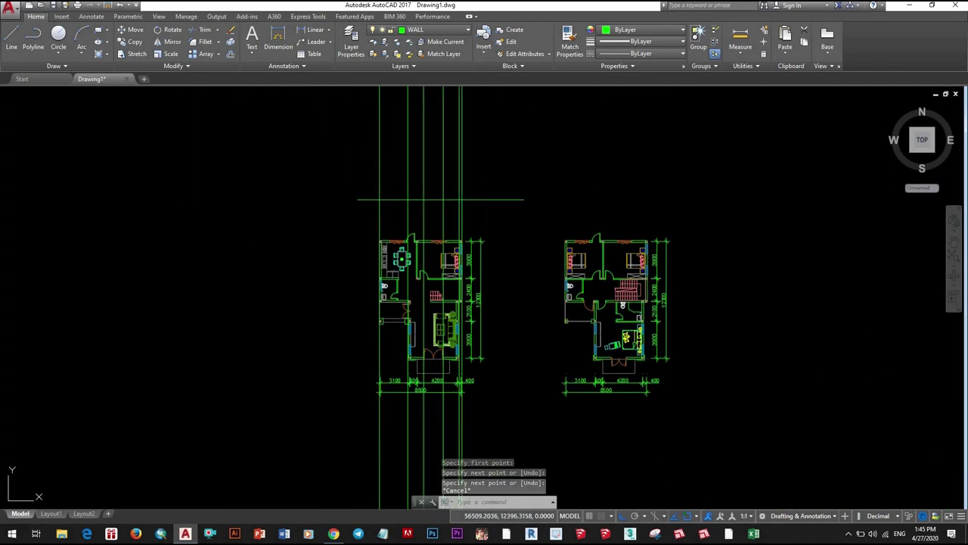
pyautogui.press('Escape')
pyautogui.write('la')
pyautogui.press('Return')
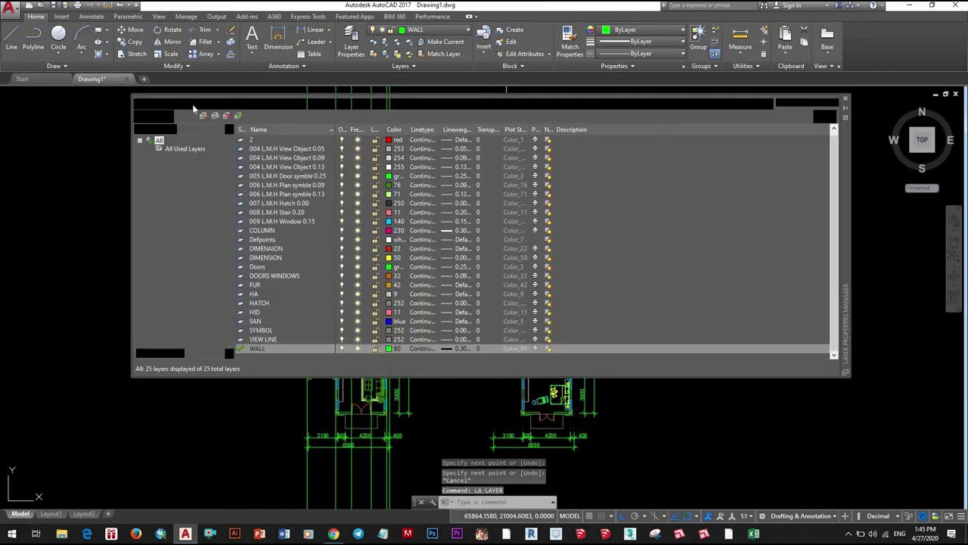
pyautogui.hotkey('alt', 'n')
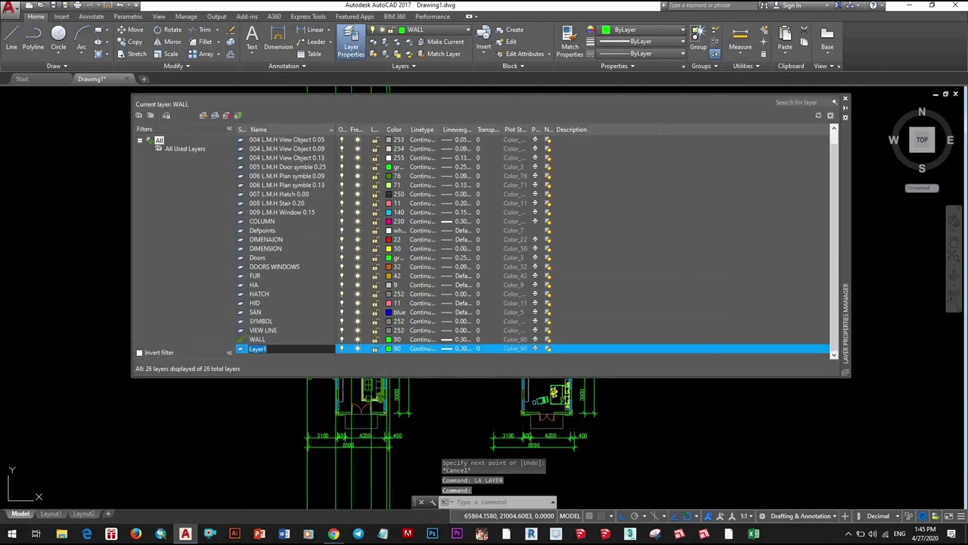
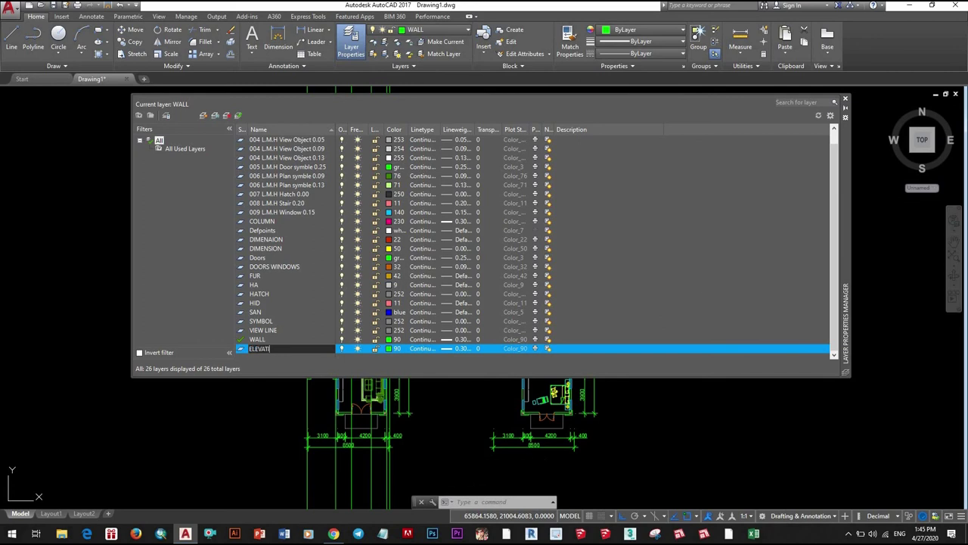
# - Give ELEVATION LINE colour 150 and lineweight 0.00 mm, then close the Layer Properties Manager
pyautogui.click(393, 348)
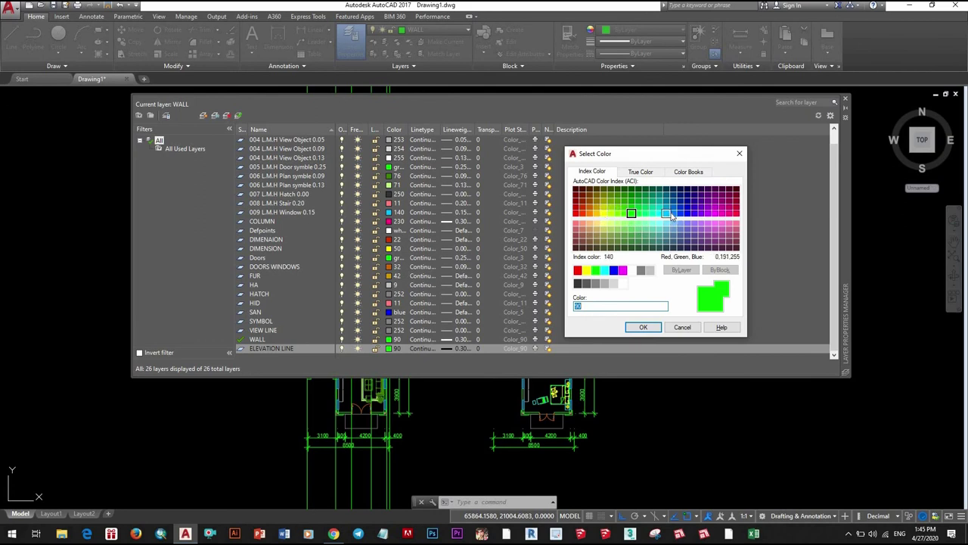
pyautogui.press('Return')
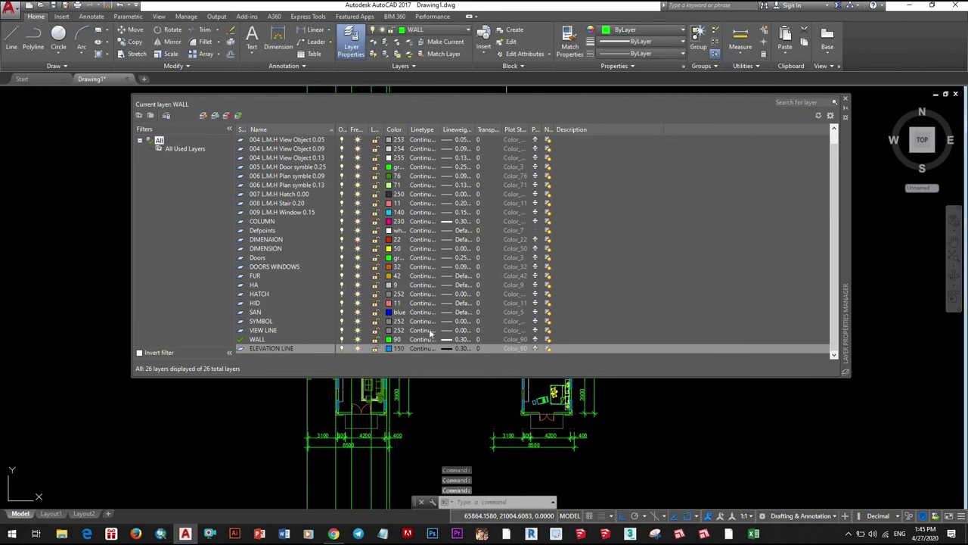
pyautogui.click(457, 348)
pyautogui.click(476, 215)
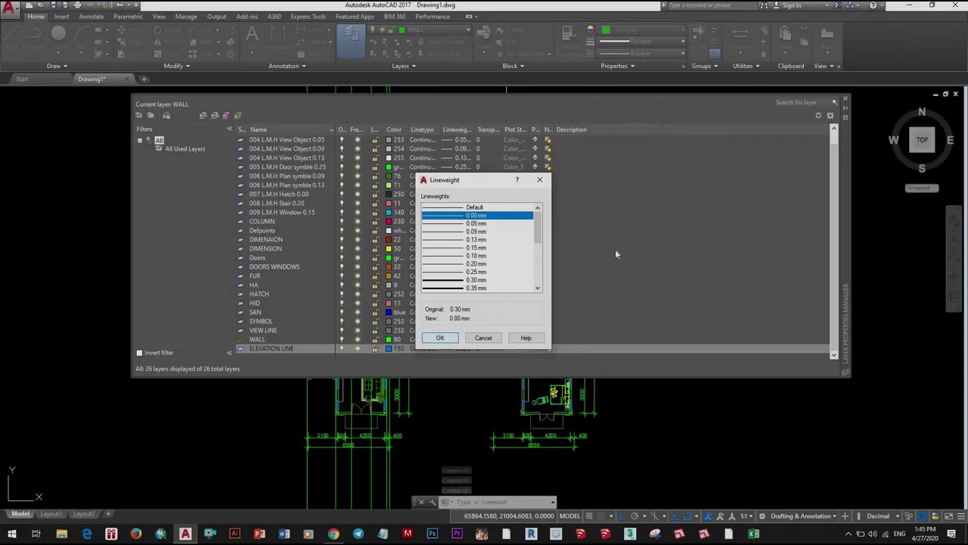
pyautogui.press('Return')
pyautogui.click(845, 98)
# - Offset the horizontal line over the plans 3500 upward and 3500 downward
pyautogui.scroll(3, 417, 274)
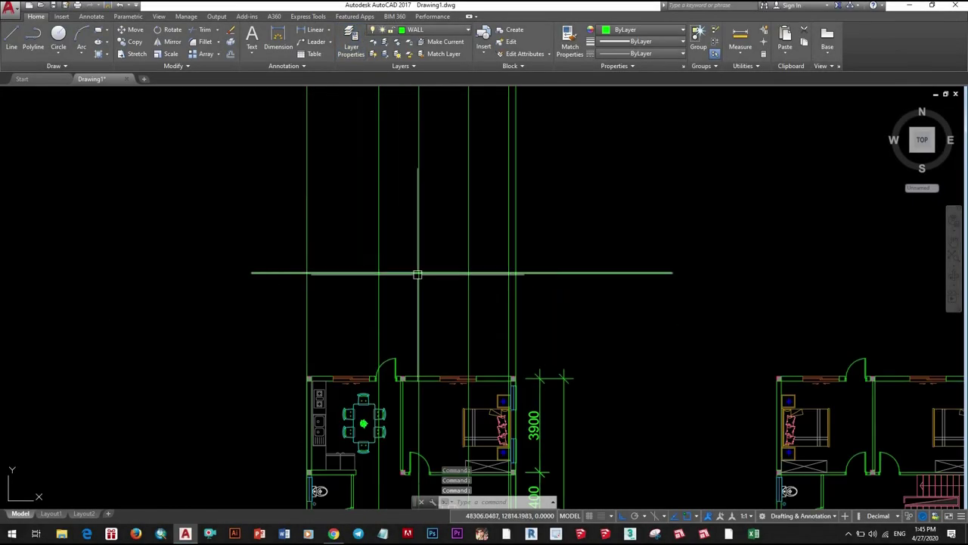
pyautogui.scroll(3, 417, 274)
pyautogui.scroll(-2, 485, 303)
pyautogui.scroll(2, 566, 327)
pyautogui.click(595, 278)
pyautogui.click(625, 239)
pyautogui.write('o')
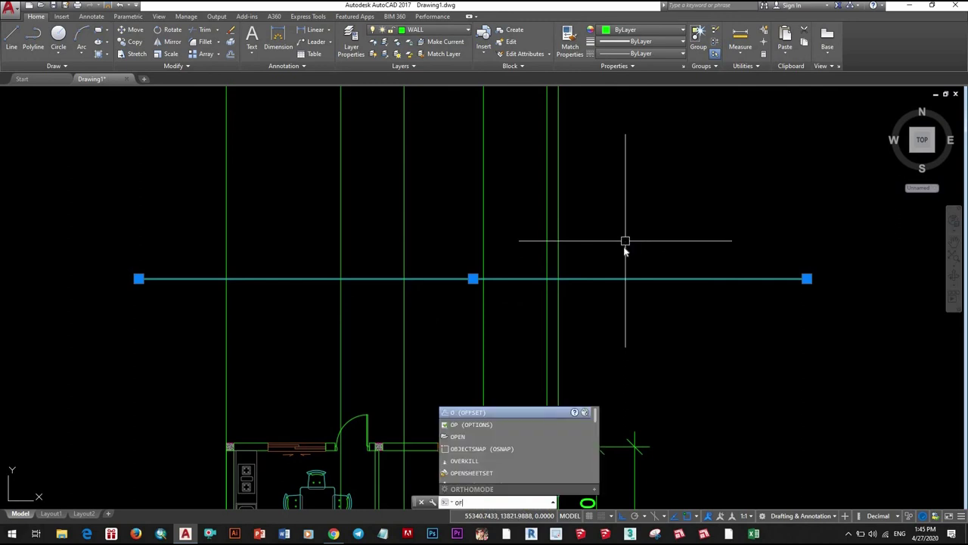
pyautogui.press('Return')
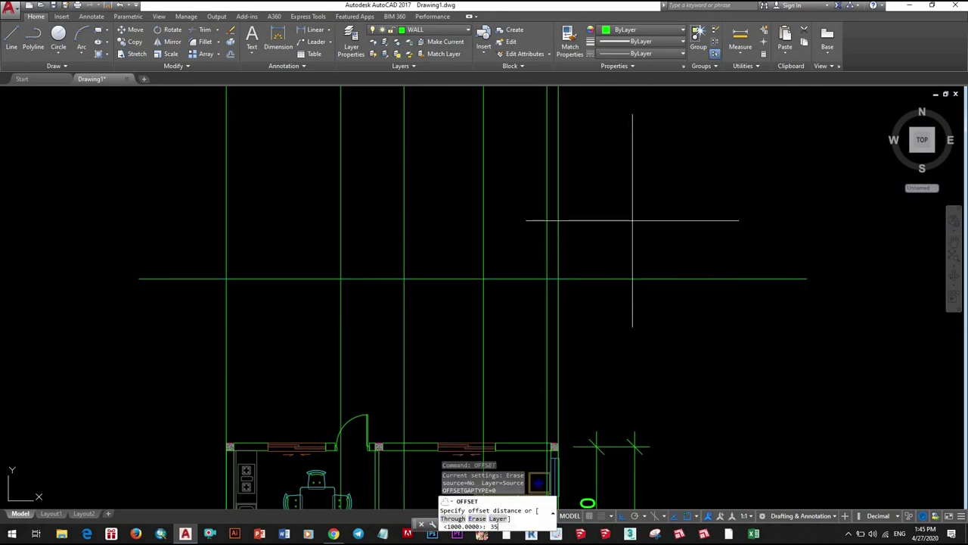
pyautogui.write('00')
pyautogui.press('Return')
pyautogui.click(633, 278)
pyautogui.scroll(-2, 575, 250)
pyautogui.scroll(2, 575, 245)
pyautogui.click(578, 271)
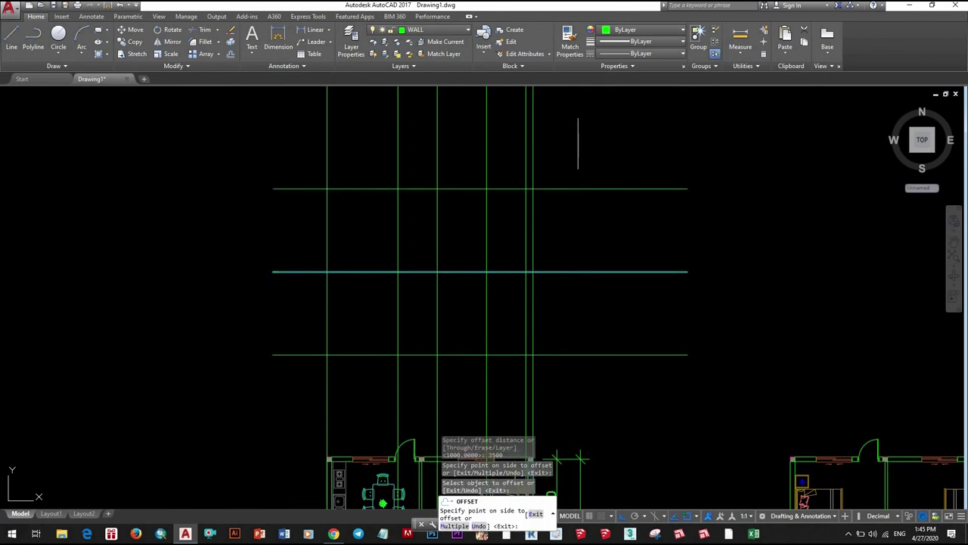
pyautogui.scroll(-2, 578, 271)
pyautogui.scroll(2, 578, 271)
pyautogui.click(618, 270)
pyautogui.moveTo(618, 270); pyautogui.dragTo(614, 312, button='middle')
pyautogui.press('Escape')
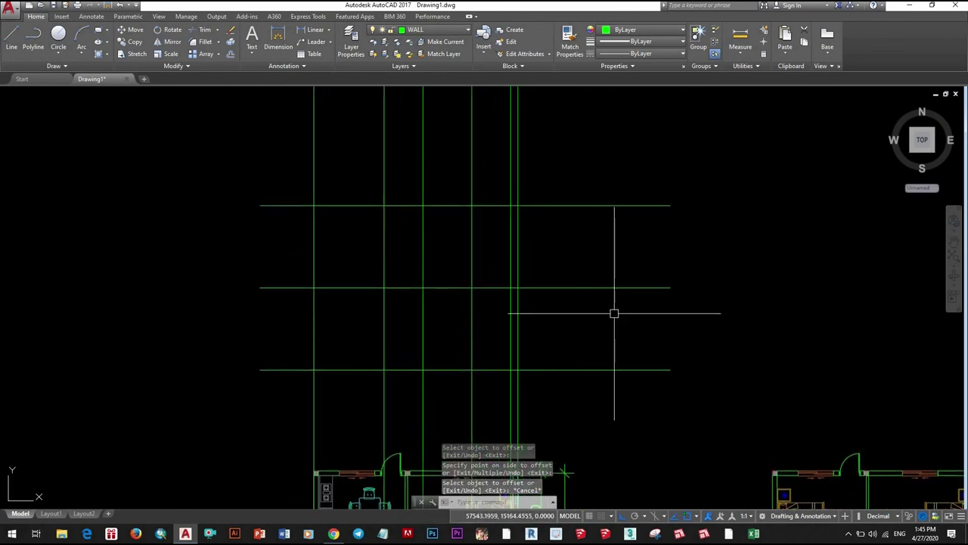
# - Select the two offset horizontal lines and begin a move, then cancel it
pyautogui.click(614, 312)
pyautogui.scroll(-3, 577, 289)
pyautogui.scroll(1, 583, 296)
pyautogui.scroll(3, 627, 302)
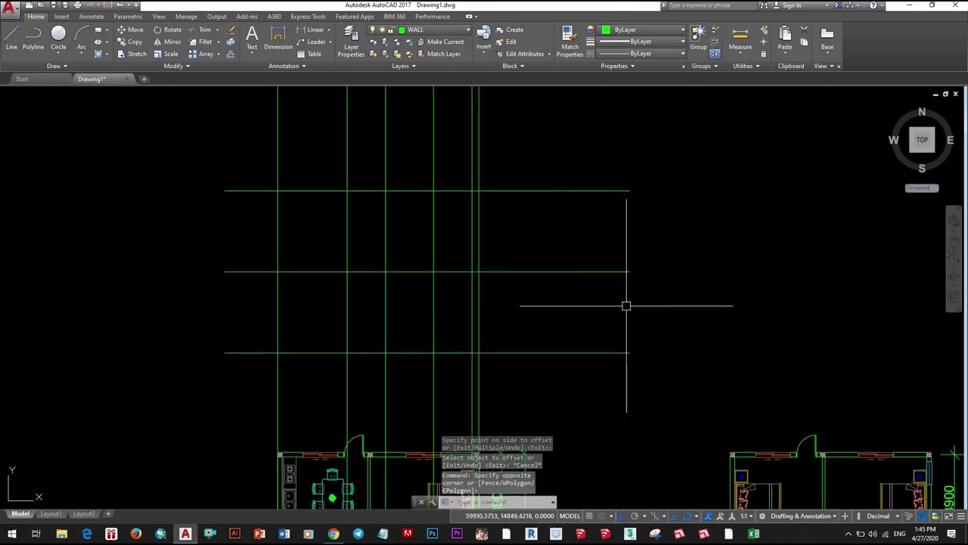
pyautogui.click(627, 302)
pyautogui.click(544, 166)
pyautogui.press('Return')
pyautogui.click(678, 242)
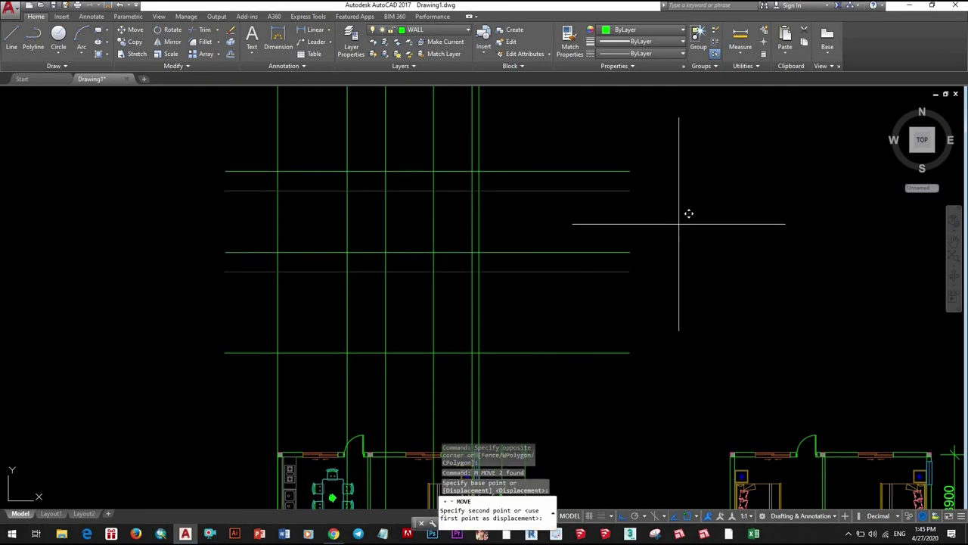
pyautogui.press('Escape')
# - Pan and zoom to bring the new horizontal grid lines back into view
pyautogui.moveTo(471, 343)
pyautogui.mouseDown(button='middle')
pyautogui.moveTo(581, 337)
pyautogui.moveTo(575, 220)
pyautogui.moveTo(555, 272)
pyautogui.mouseUp(button='middle')
pyautogui.scroll(-2, 581, 338)
pyautogui.scroll(4, 558, 371)
pyautogui.scroll(-2, 585, 227)
pyautogui.scroll(-3, 547, 307)
pyautogui.scroll(3, 556, 255)
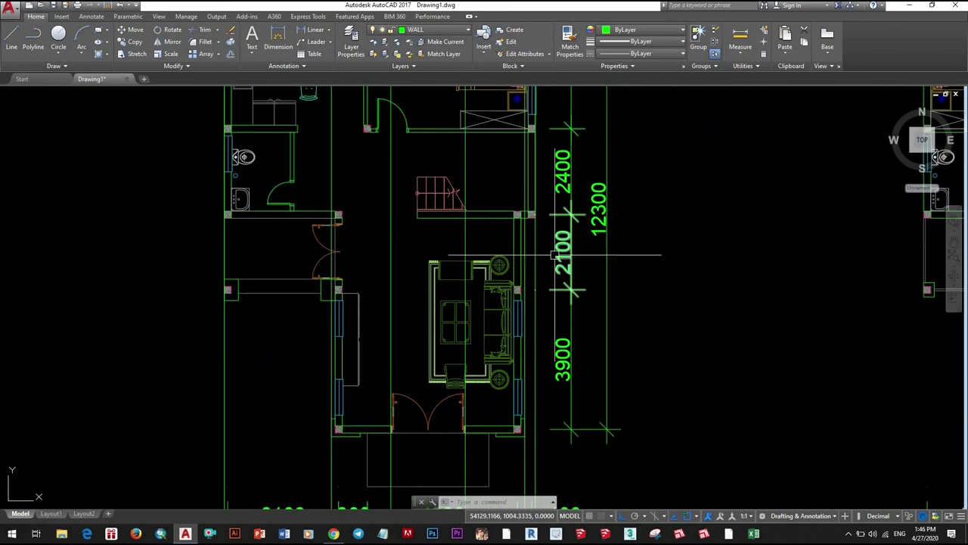
pyautogui.scroll(3, 521, 220)
pyautogui.scroll(-3, 530, 265)
pyautogui.scroll(3, 587, 370)
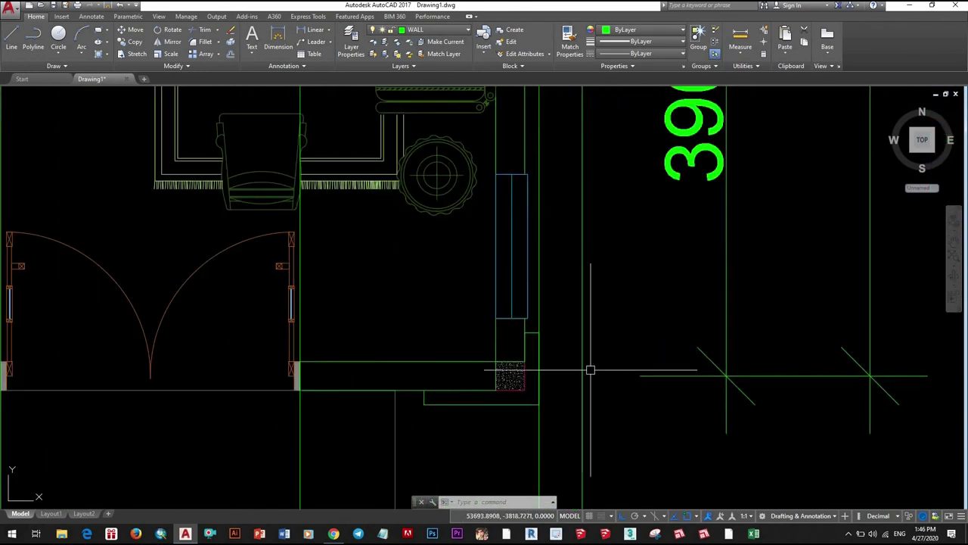
pyautogui.scroll(-4, 575, 318)
pyautogui.moveTo(542, 151); pyautogui.dragTo(543, 302, button='middle')
pyautogui.scroll(3, 543, 303)
pyautogui.scroll(-3, 537, 340)
pyautogui.scroll(3, 529, 389)
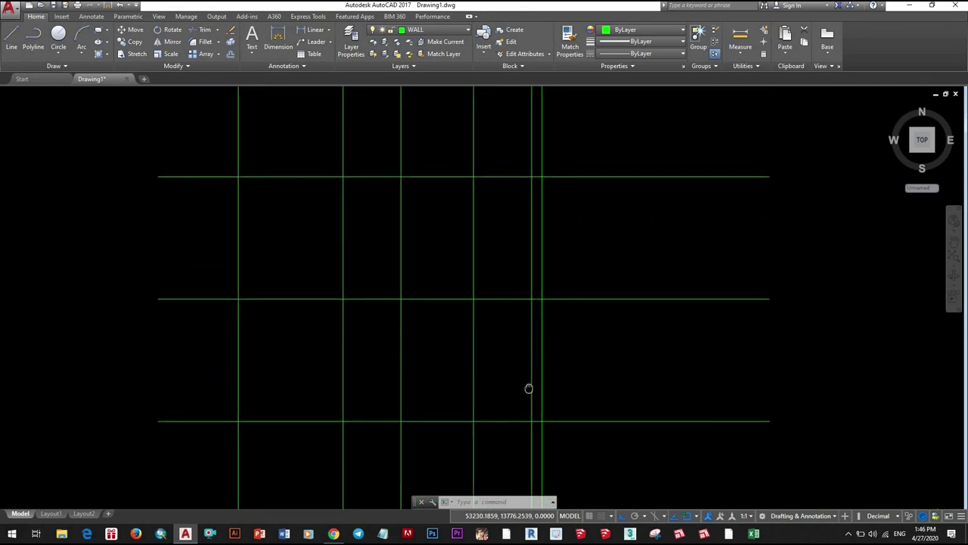
# - Trim the grid line ends sticking past the right and left outer vertical lines
pyautogui.click(721, 446)
pyautogui.click(549, 95)
pyautogui.click(217, 445)
pyautogui.click(186, 95)
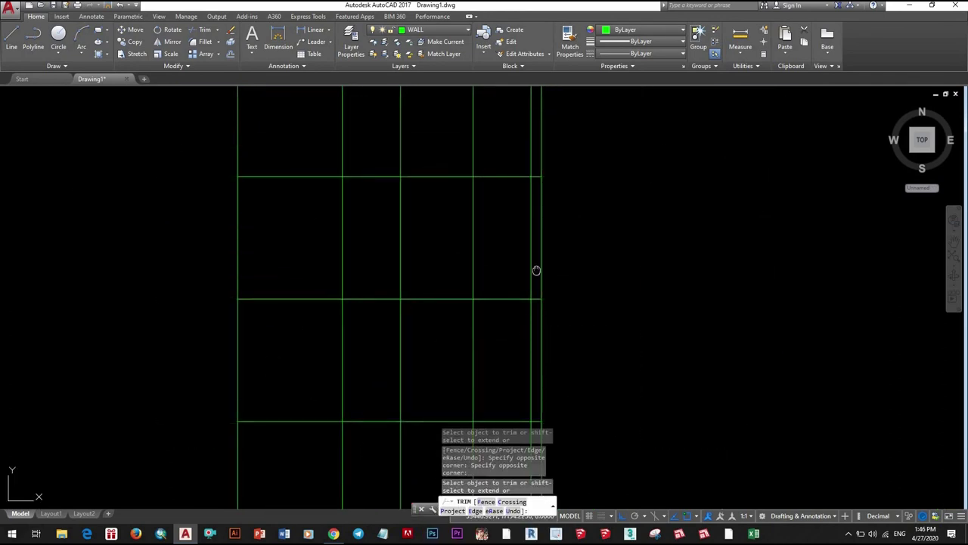
pyautogui.moveTo(536, 270); pyautogui.dragTo(568, 239, button='middle')
pyautogui.press('Escape')
# - Move all the horizontal grid lines onto the ELEVATION LINE layer
pyautogui.scroll(-4, 430, 283)
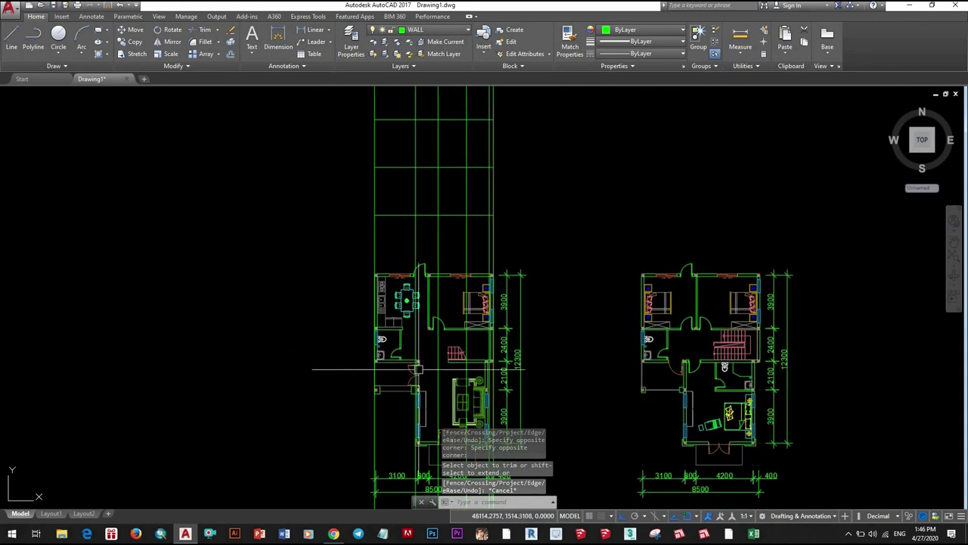
pyautogui.scroll(2, 449, 260)
pyautogui.scroll(3, 379, 249)
pyautogui.scroll(3, 484, 253)
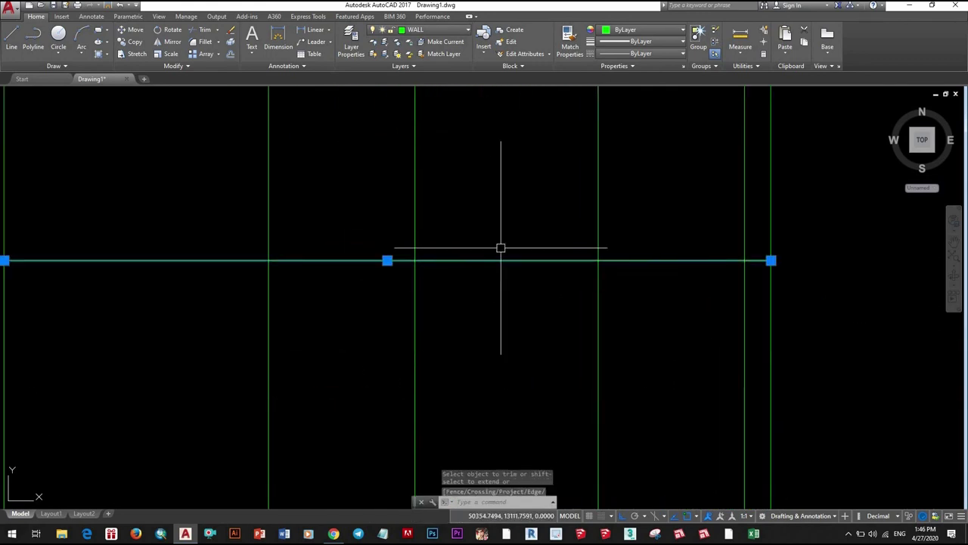
pyautogui.scroll(-3, 501, 247)
pyautogui.moveTo(517, 283); pyautogui.dragTo(525, 348, button='middle')
pyautogui.click(519, 372)
pyautogui.click(465, 95)
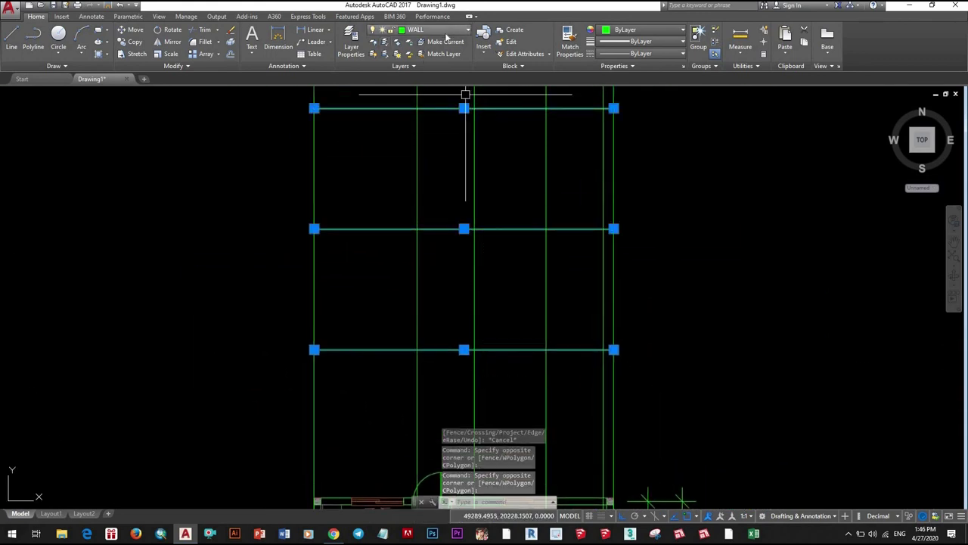
pyautogui.click(446, 31)
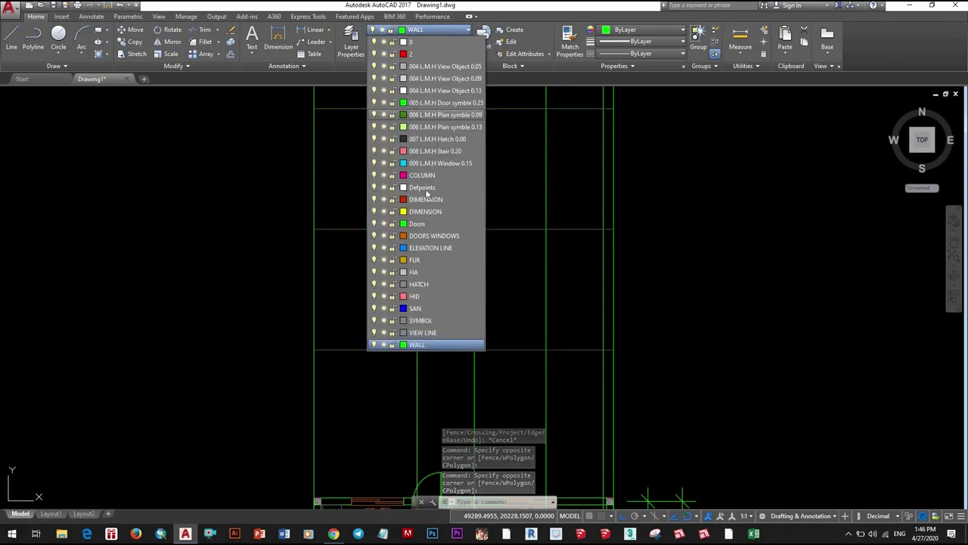
pyautogui.click(432, 247)
pyautogui.press('Escape')
# - Make ELEVATION LINE the current layer and select a blue horizontal grid line
pyautogui.moveTo(625, 320); pyautogui.dragTo(619, 353, button='middle')
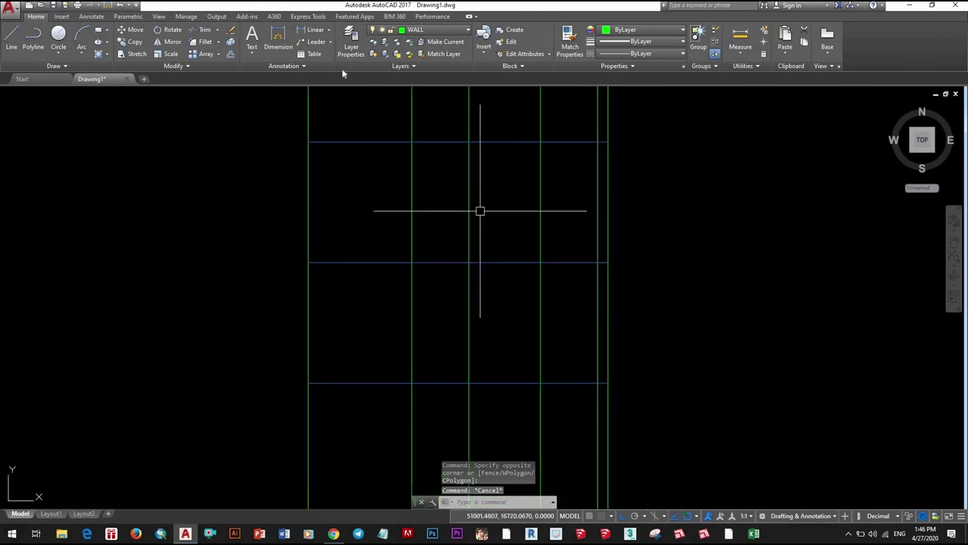
pyautogui.click(432, 30)
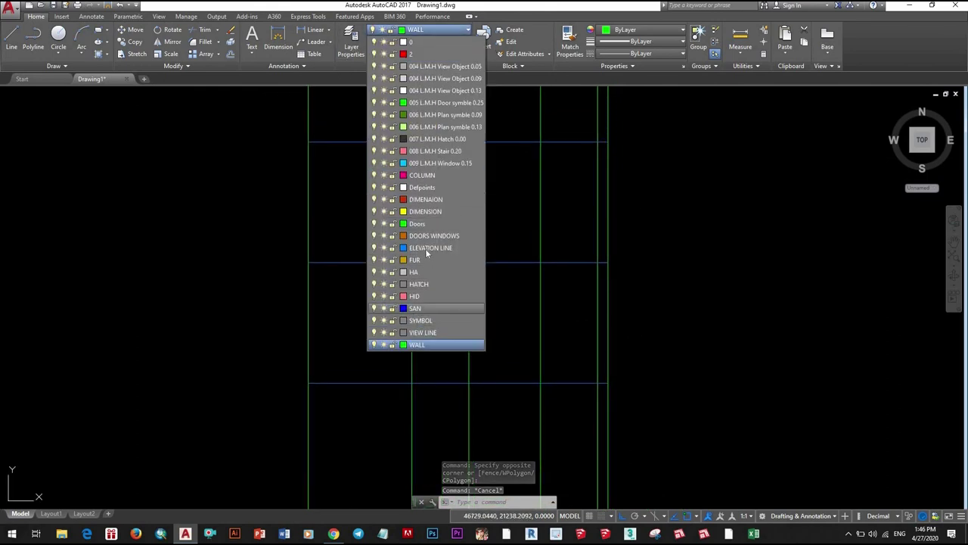
pyautogui.click(426, 249)
pyautogui.scroll(-2, 660, 335)
pyautogui.scroll(2, 530, 287)
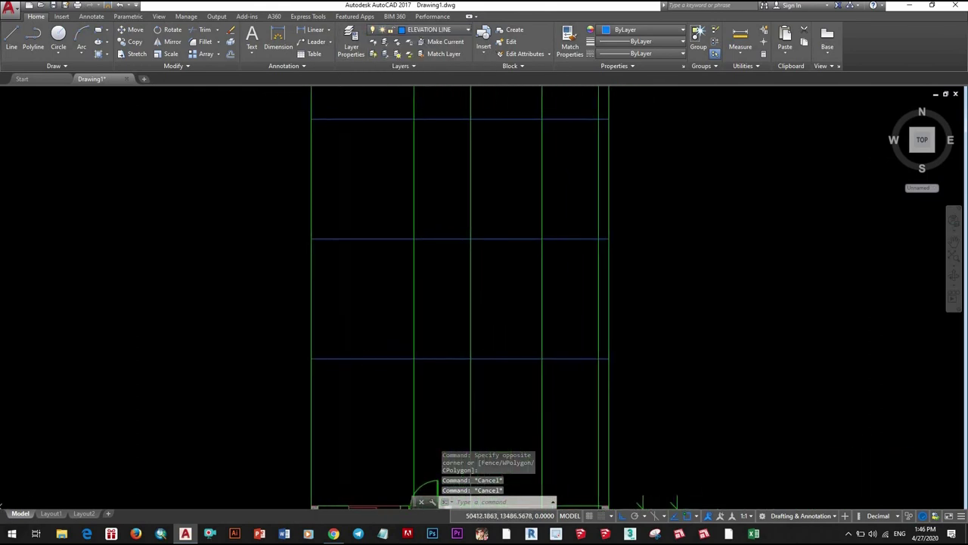
pyautogui.moveTo(499, 318); pyautogui.dragTo(495, 264, button='middle')
pyautogui.scroll(2, 510, 274)
pyautogui.click(588, 296)
# - Start an OFFSET with distance 150 on the blue line, then cancel it
pyautogui.click(563, 231)
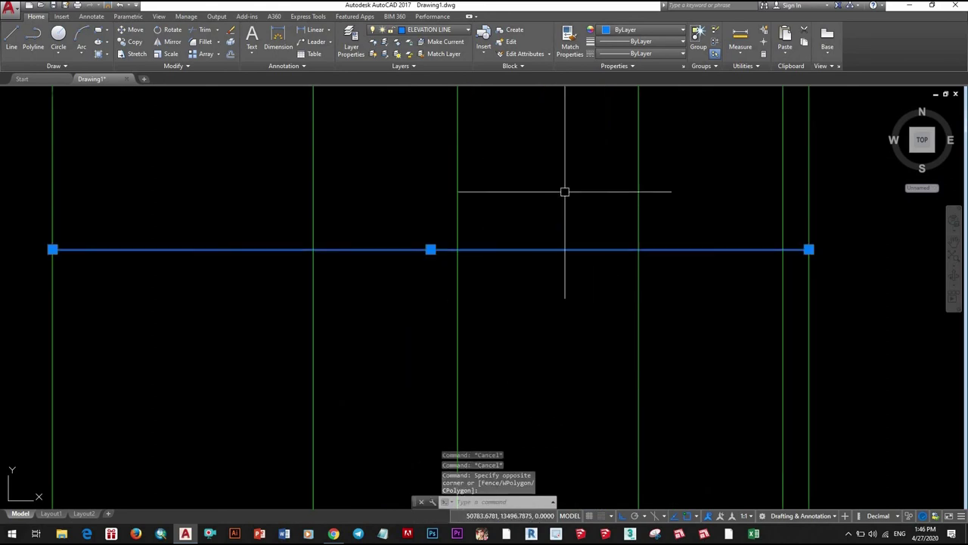
pyautogui.write('o')
pyautogui.press('Return')
pyautogui.write('15')
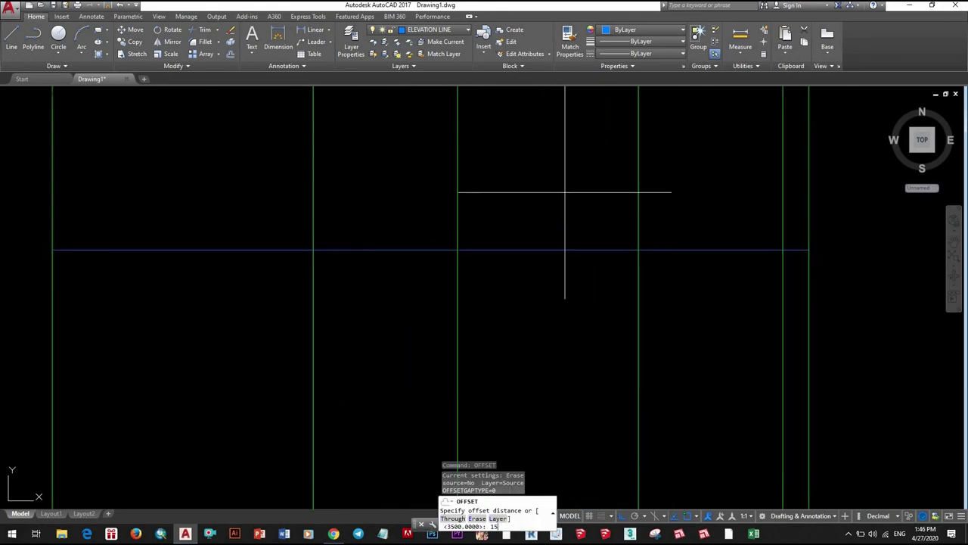
pyautogui.write('0')
pyautogui.press('Return')
pyautogui.scroll(-3, 546, 222)
pyautogui.scroll(4, 602, 265)
pyautogui.press('Escape')
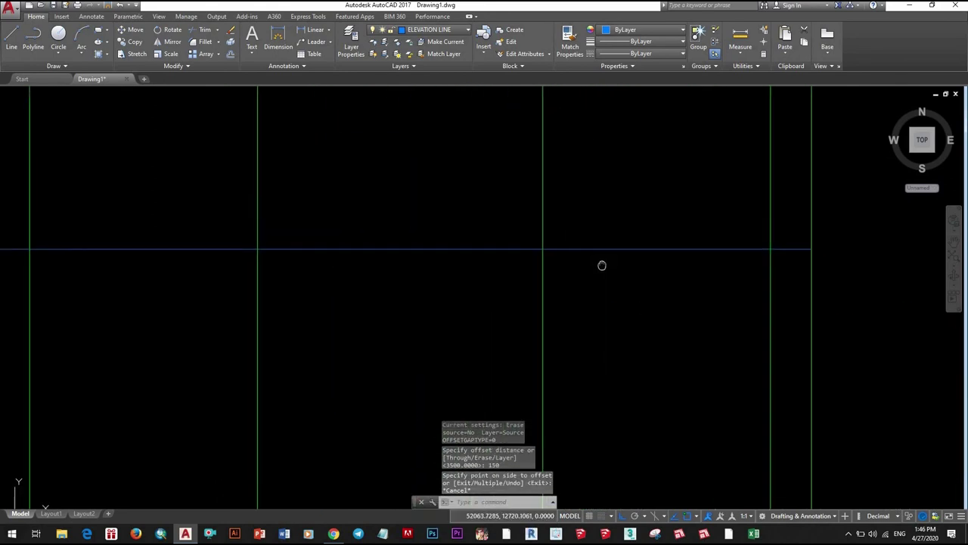
# - Offset the blue horizontal line 150 upward to form a thin band
pyautogui.click(458, 265)
pyautogui.press('Return')
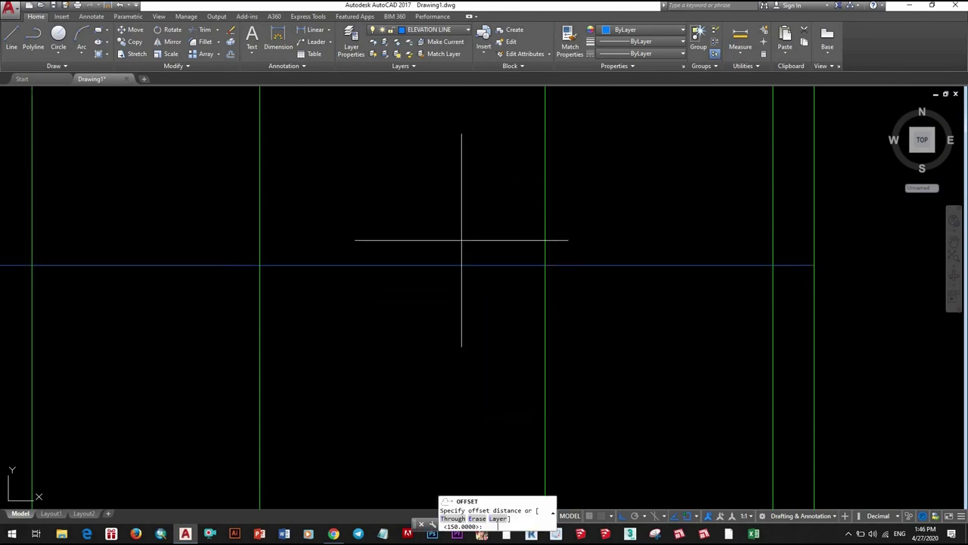
pyautogui.press('Return')
pyautogui.click(461, 264)
pyautogui.click(464, 199)
pyautogui.scroll(-3, 525, 260)
pyautogui.scroll(1, 594, 328)
pyautogui.click(552, 493)
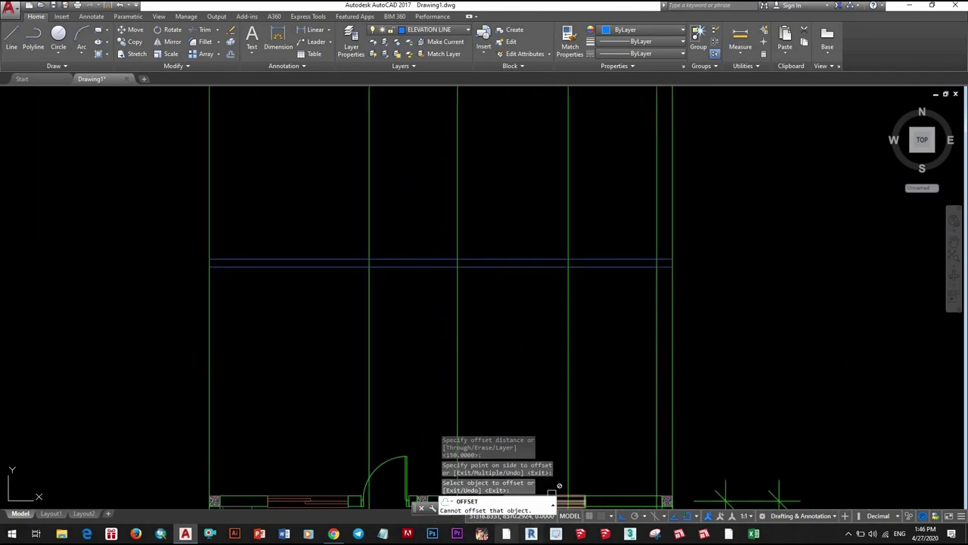
pyautogui.press('Escape')
pyautogui.scroll(1, 592, 261)
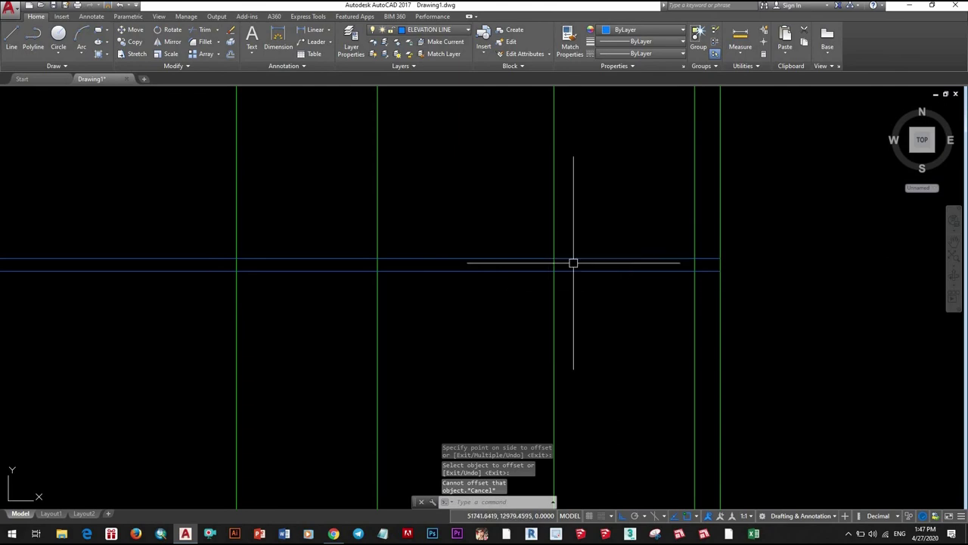
pyautogui.scroll(-2, 573, 263)
# - Pan and zoom over the lower and upper rooms to reach the elevation grid
pyautogui.scroll(-2, 541, 290)
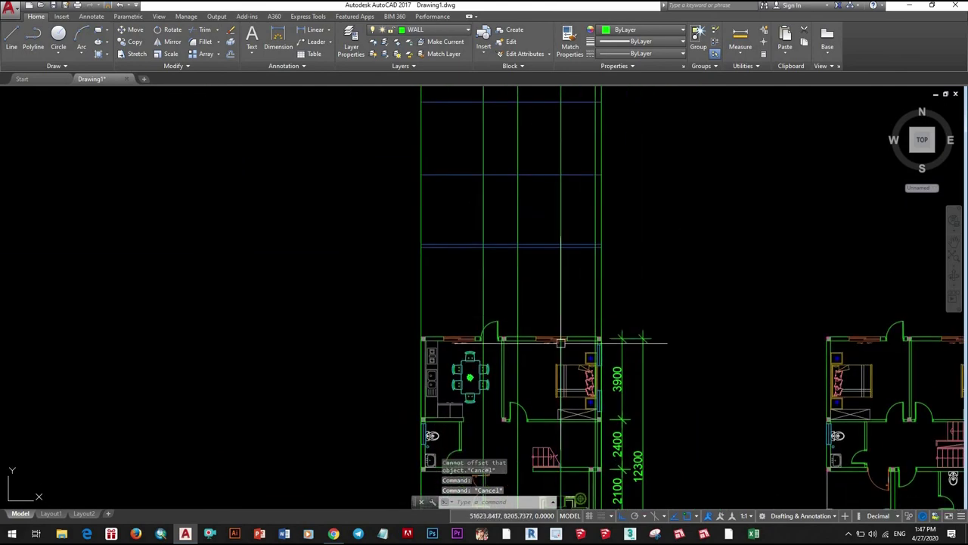
pyautogui.moveTo(564, 500); pyautogui.dragTo(566, 352, button='middle')
pyautogui.scroll(2, 566, 352)
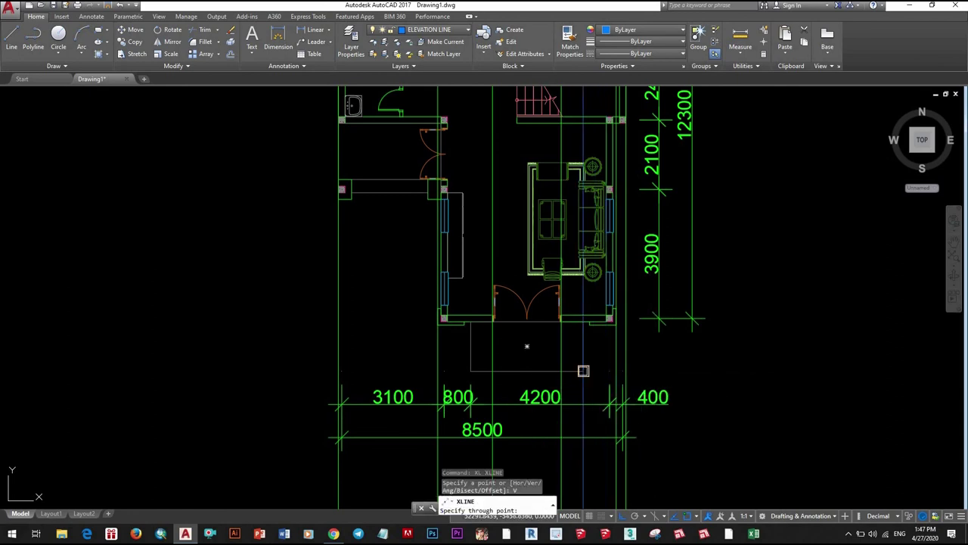
pyautogui.moveTo(470, 371); pyautogui.dragTo(537, 488, button='middle')
pyautogui.scroll(5, 464, 358)
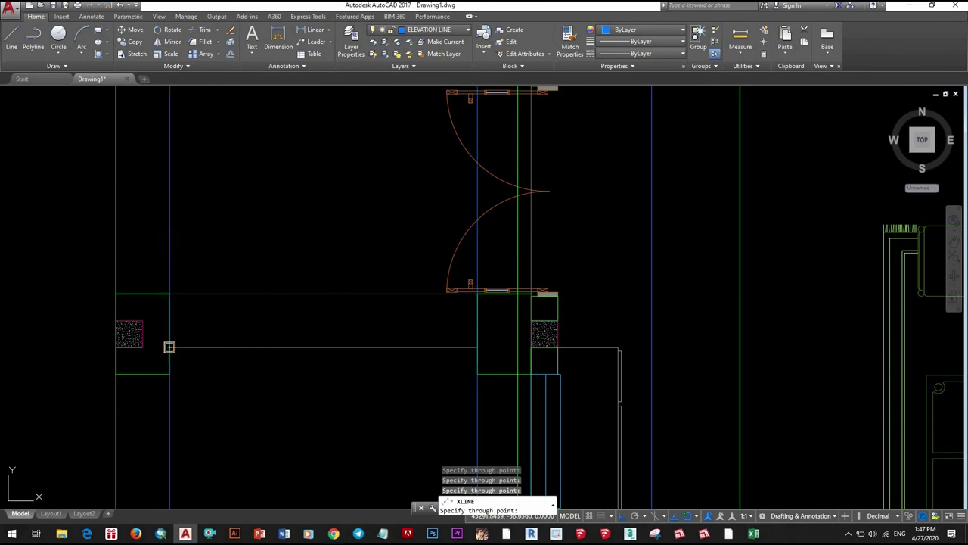
pyautogui.scroll(-5, 170, 347)
pyautogui.moveTo(302, 378); pyautogui.dragTo(302, 272, button='middle')
pyautogui.scroll(-3, 303, 272)
pyautogui.scroll(8, 424, 226)
pyautogui.moveTo(424, 227); pyautogui.dragTo(504, 325, button='middle')
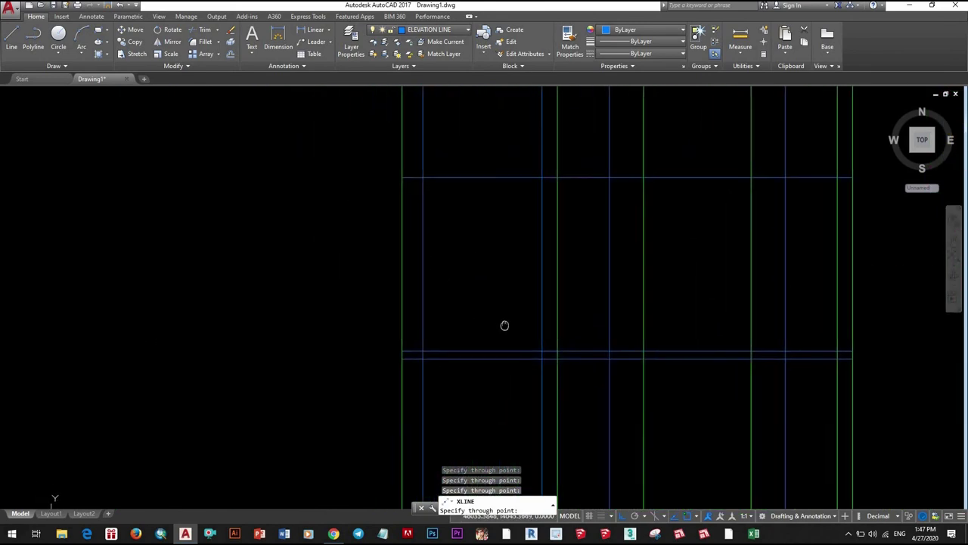
# - Reframe the xline grid and start TRIM against three chosen cutting edges
pyautogui.scroll(1, 460, 340)
pyautogui.scroll(2, 478, 371)
pyautogui.scroll(-2, 538, 359)
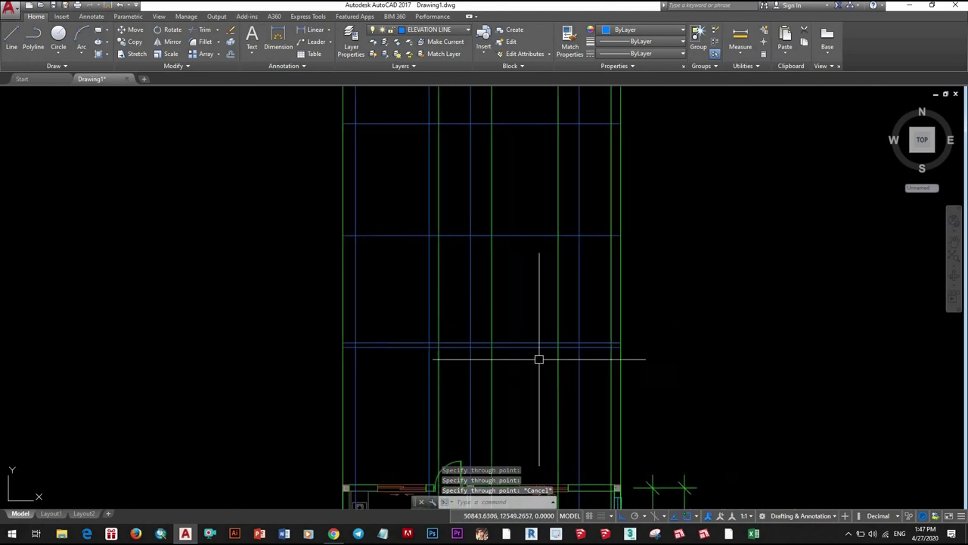
pyautogui.scroll(2, 470, 352)
pyautogui.scroll(-2, 553, 397)
pyautogui.scroll(3, 531, 389)
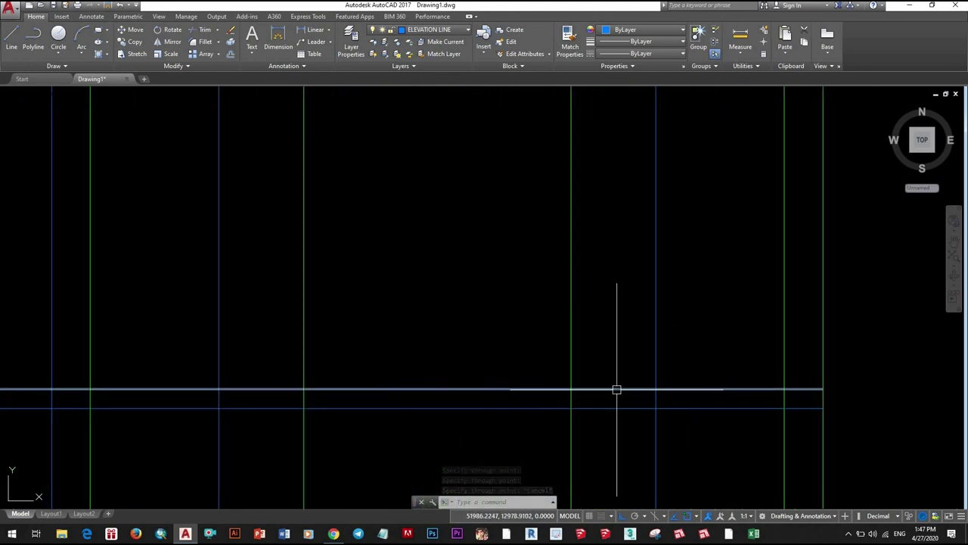
pyautogui.moveTo(683, 352); pyautogui.dragTo(604, 324, button='middle')
pyautogui.moveTo(226, 341); pyautogui.dragTo(470, 345, button='middle')
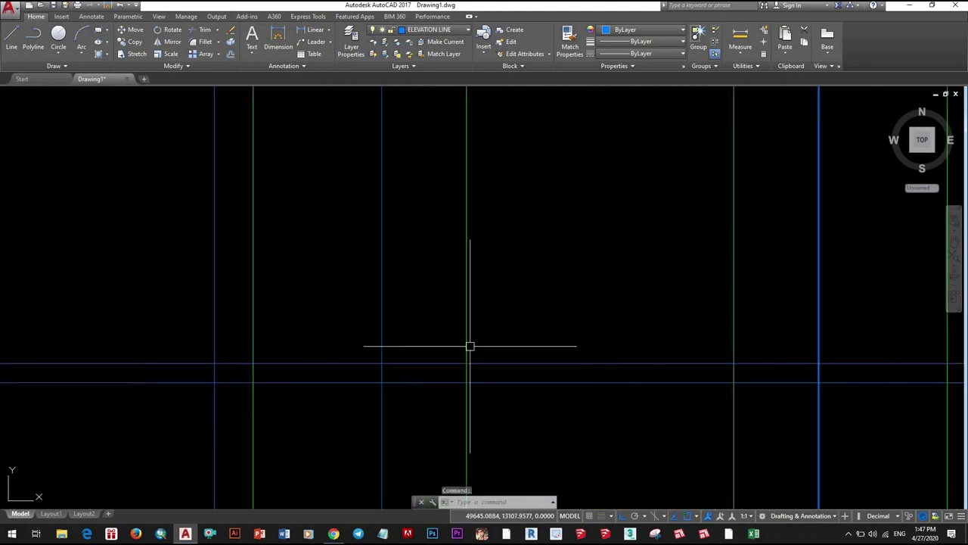
pyautogui.scroll(-4, 590, 357)
pyautogui.scroll(4, 529, 374)
pyautogui.moveTo(529, 374); pyautogui.dragTo(448, 389, button='middle')
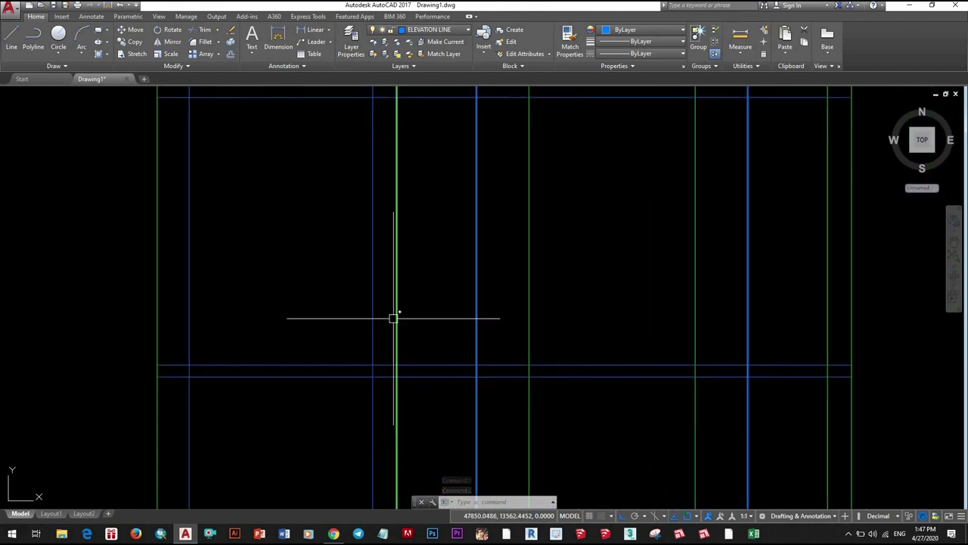
pyautogui.write('Tr')
pyautogui.press('Return')
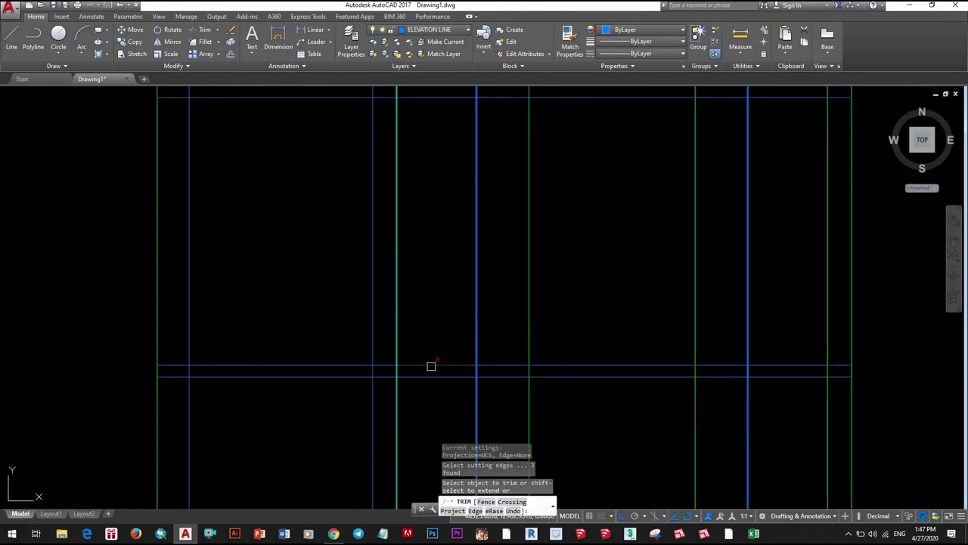
# - Cancel the trim and erase the four stray grid lines
pyautogui.click(431, 366)
pyautogui.scroll(-6, 606, 354)
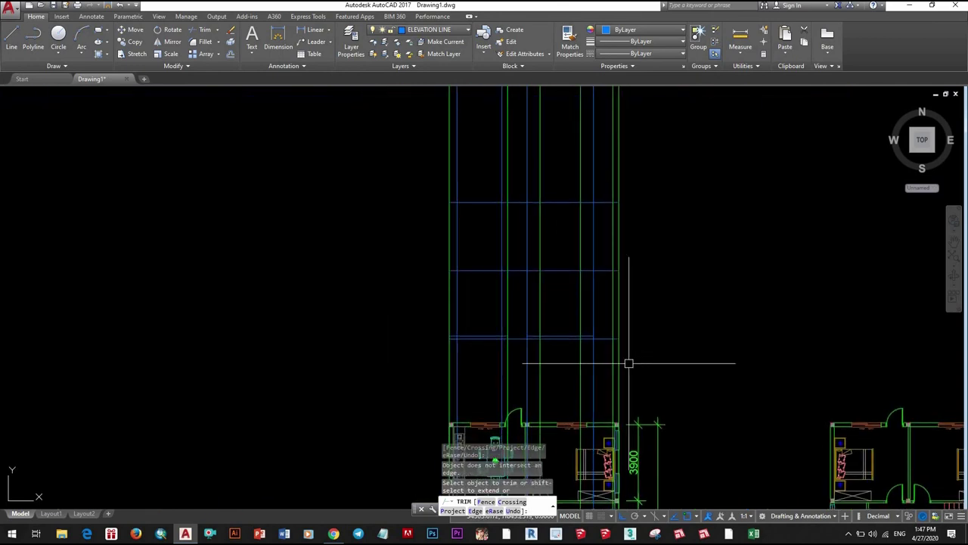
pyautogui.scroll(-3, 628, 364)
pyautogui.scroll(3, 570, 290)
pyautogui.press('Escape')
pyautogui.write('E')
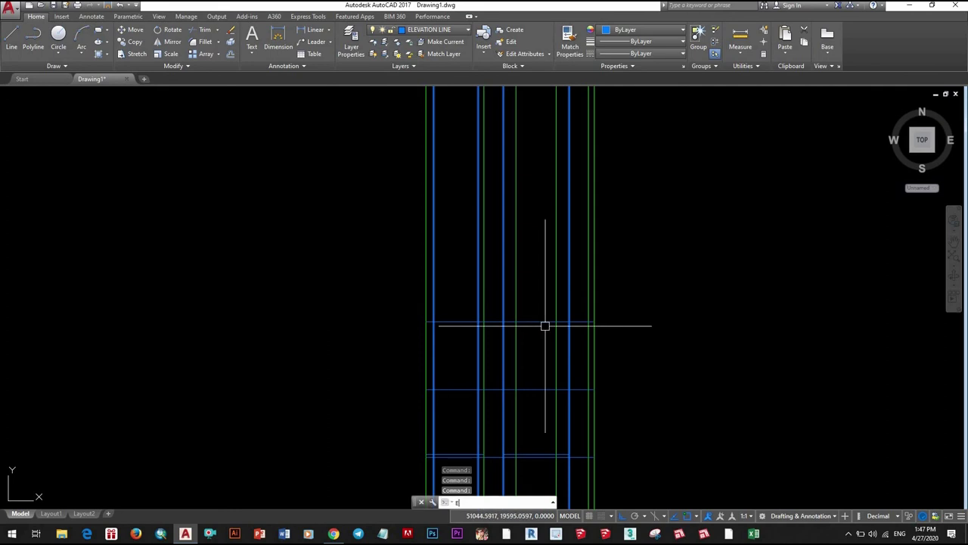
pyautogui.press('Return')
pyautogui.moveTo(504, 283); pyautogui.dragTo(530, 361)
pyautogui.press('Return')
pyautogui.scroll(3, 498, 367)
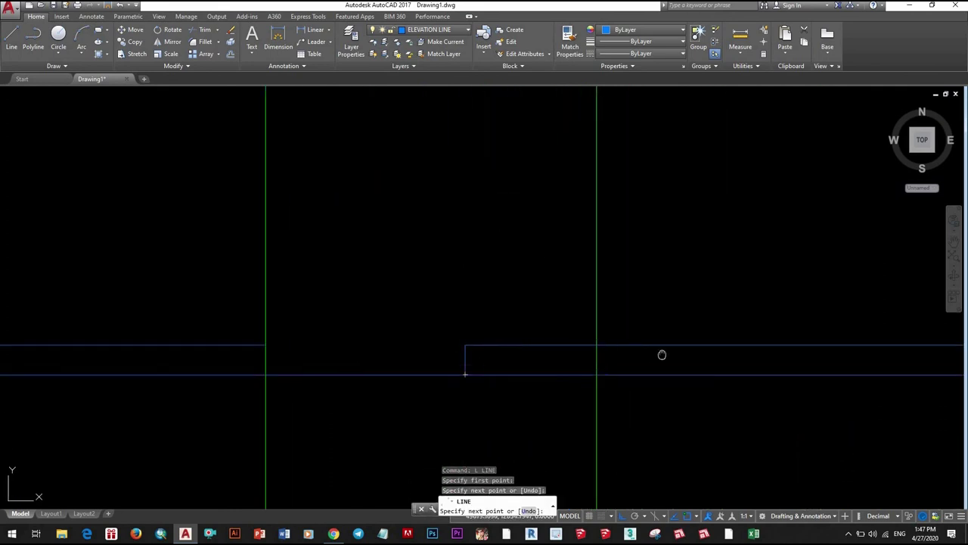
# - Draw a short vertical line closing one end of the blue band
pyautogui.moveTo(662, 355); pyautogui.dragTo(649, 346, button='middle')
pyautogui.scroll(-3, 551, 353)
pyautogui.press('Return')
pyautogui.press('Return')
pyautogui.scroll(3, 613, 330)
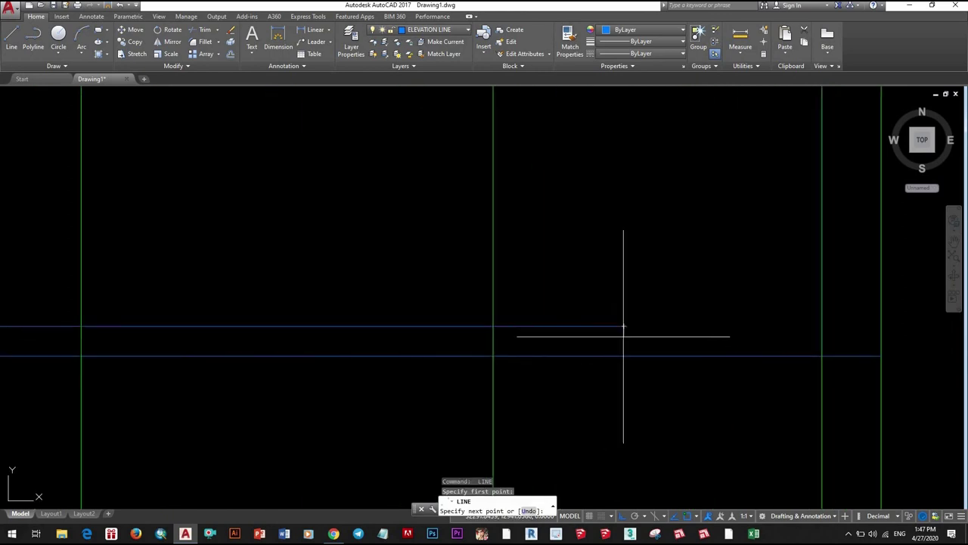
pyautogui.click(624, 327)
pyautogui.press('Escape')
pyautogui.scroll(-3, 598, 333)
pyautogui.scroll(3, 559, 322)
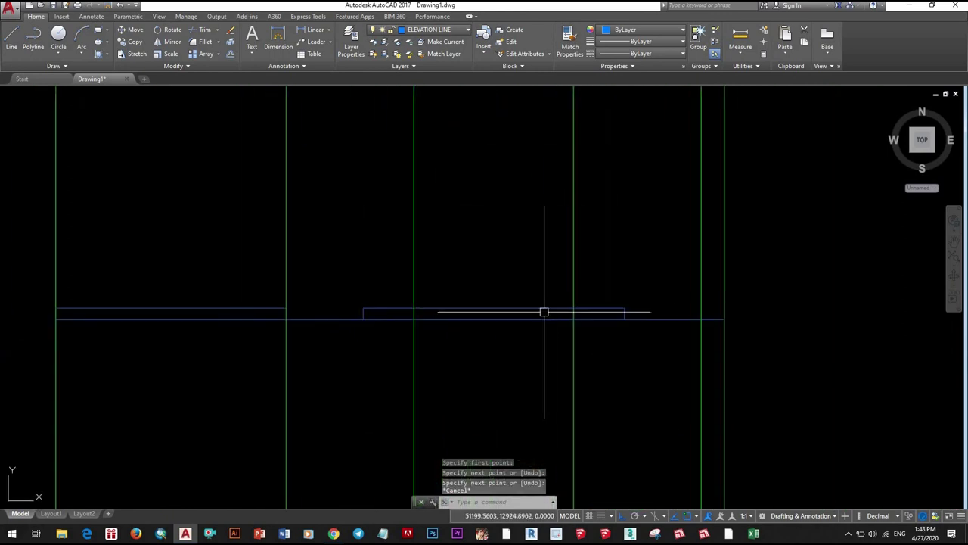
pyautogui.scroll(-3, 529, 311)
pyautogui.moveTo(520, 311)
pyautogui.mouseDown(button='middle')
pyautogui.moveTo(548, 342)
pyautogui.moveTo(493, 192)
pyautogui.mouseUp(button='middle')
# - Place one more vertical construction line through the left plan
pyautogui.scroll(6, 486, 418)
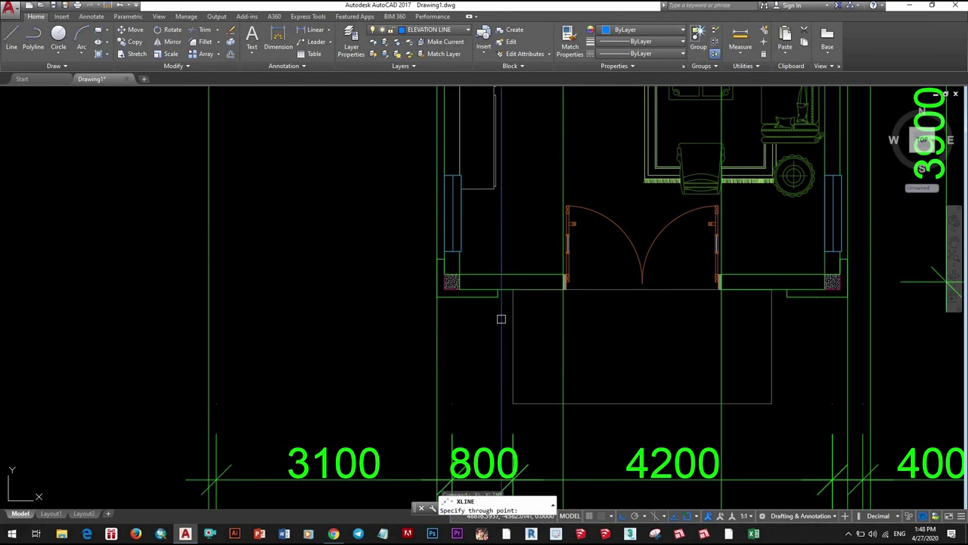
pyautogui.scroll(4, 501, 318)
pyautogui.scroll(-4, 823, 376)
pyautogui.scroll(4, 628, 357)
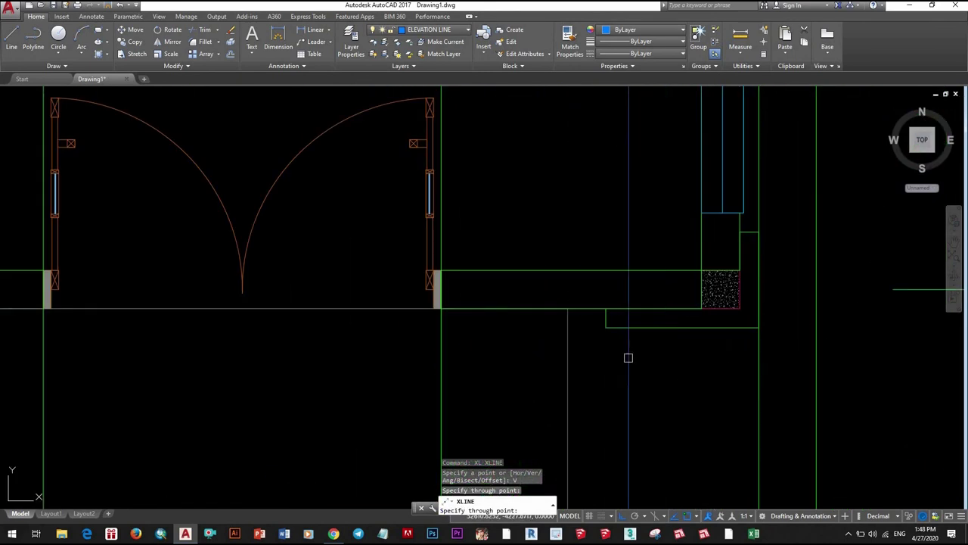
pyautogui.click(606, 326)
pyautogui.scroll(-3, 606, 327)
pyautogui.scroll(-2, 574, 288)
pyautogui.scroll(-2, 560, 249)
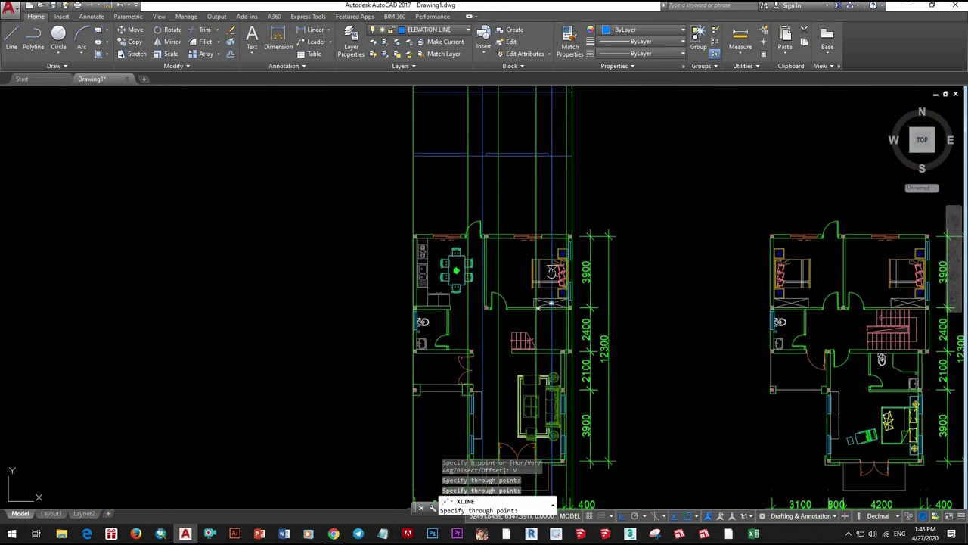
pyautogui.scroll(6, 548, 225)
pyautogui.scroll(3, 548, 225)
pyautogui.scroll(-3, 590, 341)
pyautogui.press('Escape')
# - Frame the top of the left plan and choose the horizontal line as the cutting edge
pyautogui.scroll(3, 580, 358)
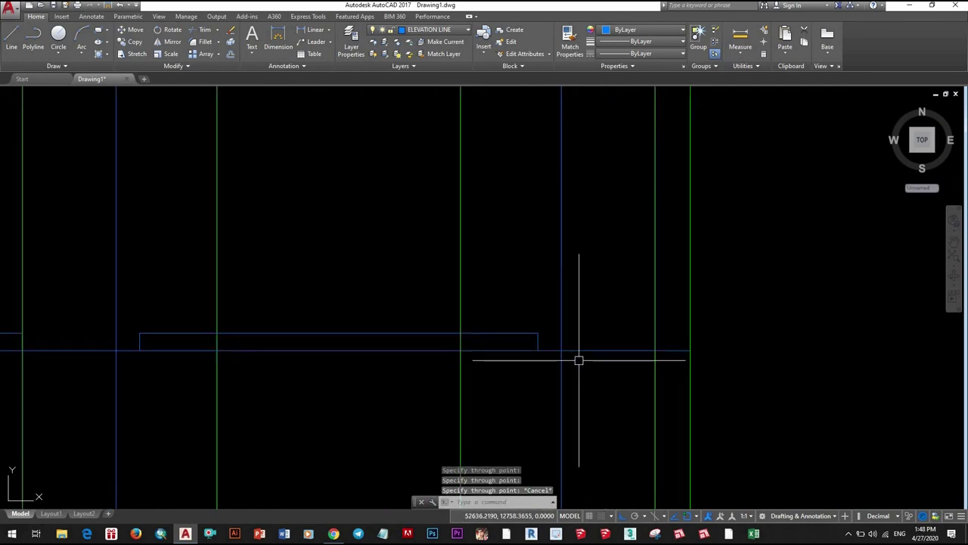
pyautogui.scroll(-2, 579, 358)
pyautogui.click(578, 352)
pyautogui.scroll(-2, 584, 348)
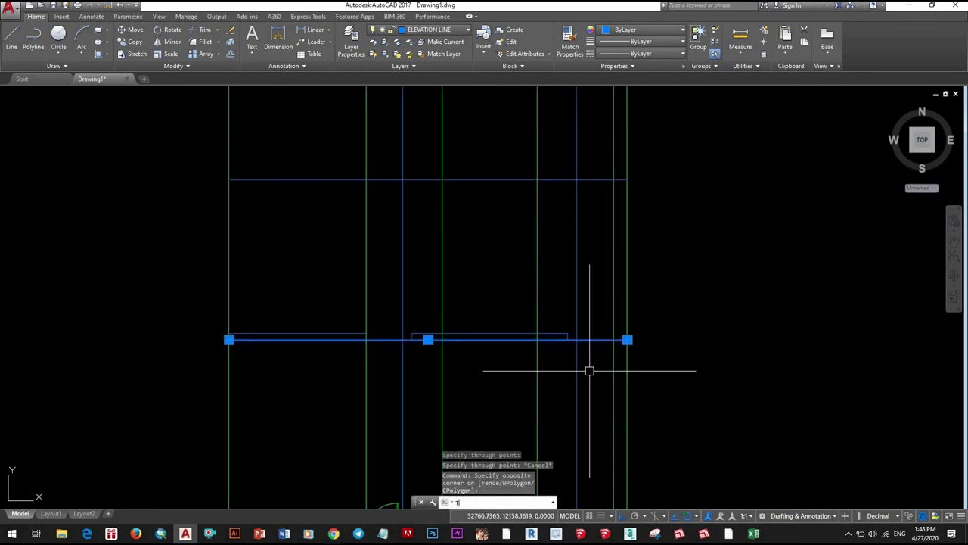
pyautogui.press('Escape')
pyautogui.scroll(-2, 527, 320)
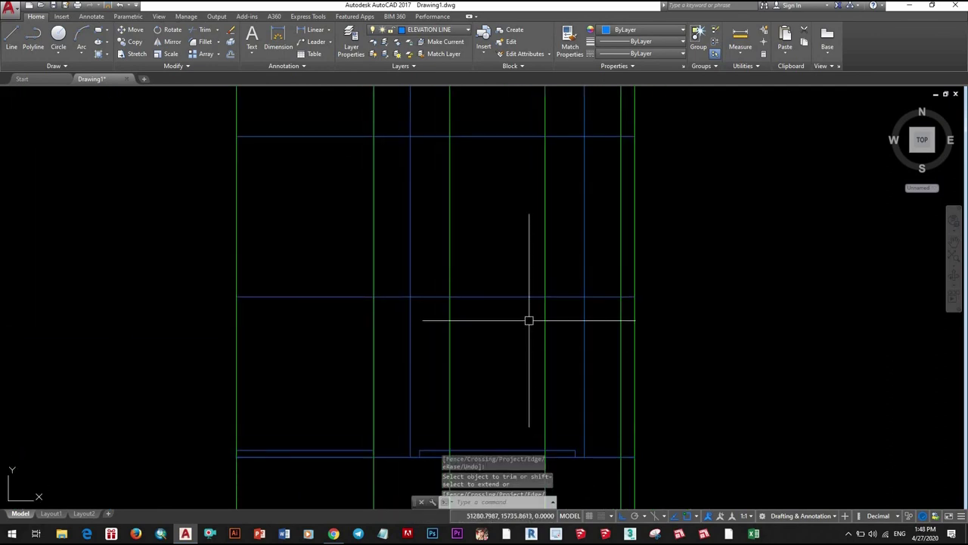
pyautogui.scroll(-2, 599, 348)
pyautogui.scroll(-2, 662, 355)
pyautogui.scroll(4, 649, 376)
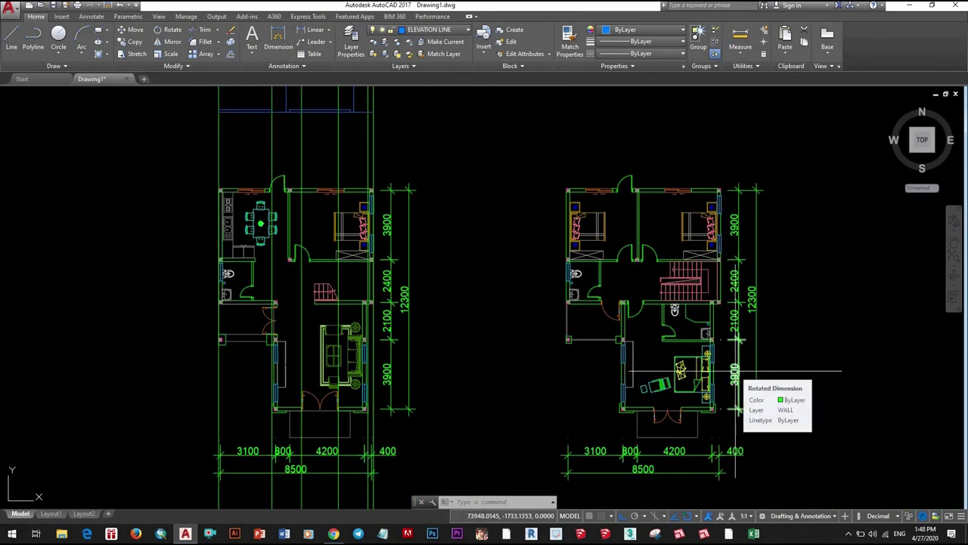
pyautogui.moveTo(345, 87); pyautogui.dragTo(542, 296, button='middle')
pyautogui.scroll(1, 532, 273)
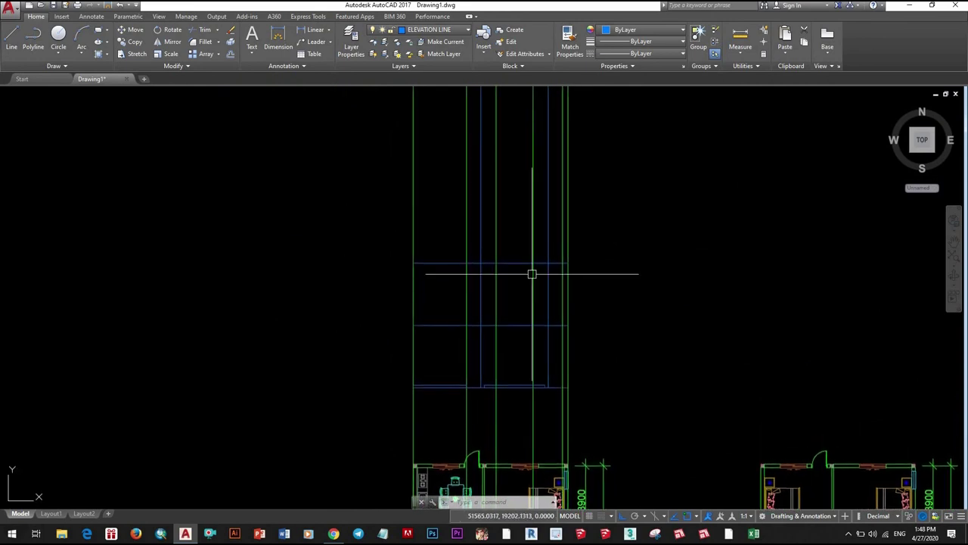
pyautogui.scroll(2, 543, 266)
pyautogui.click(542, 266)
pyautogui.scroll(4, 556, 253)
# - Trim two blue vertical lines back to the horizontal cutting edge
pyautogui.write('tr')
pyautogui.press('Return')
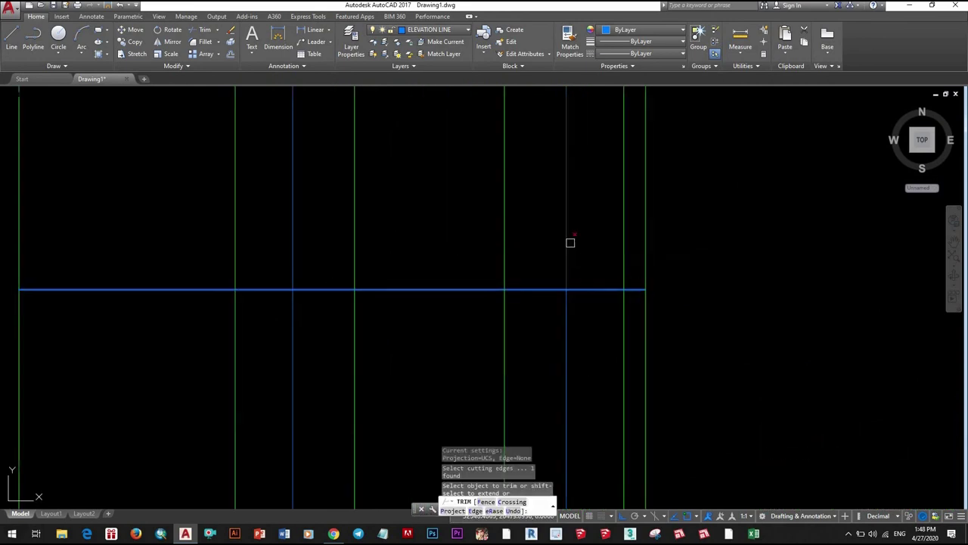
pyautogui.click(565, 251)
pyautogui.click(296, 236)
pyautogui.scroll(-3, 445, 280)
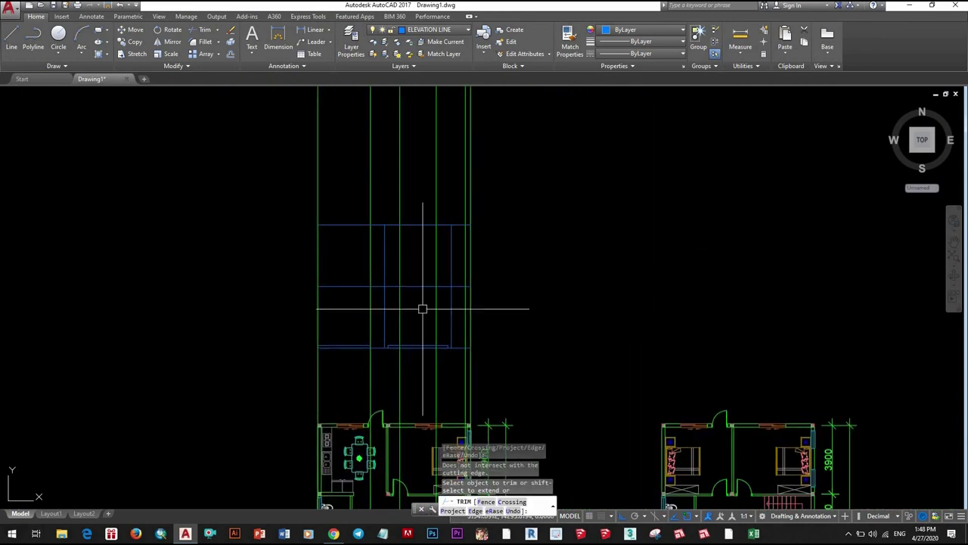
pyautogui.press('Escape')
# - Select the horizontal grid line
pyautogui.scroll(1, 469, 358)
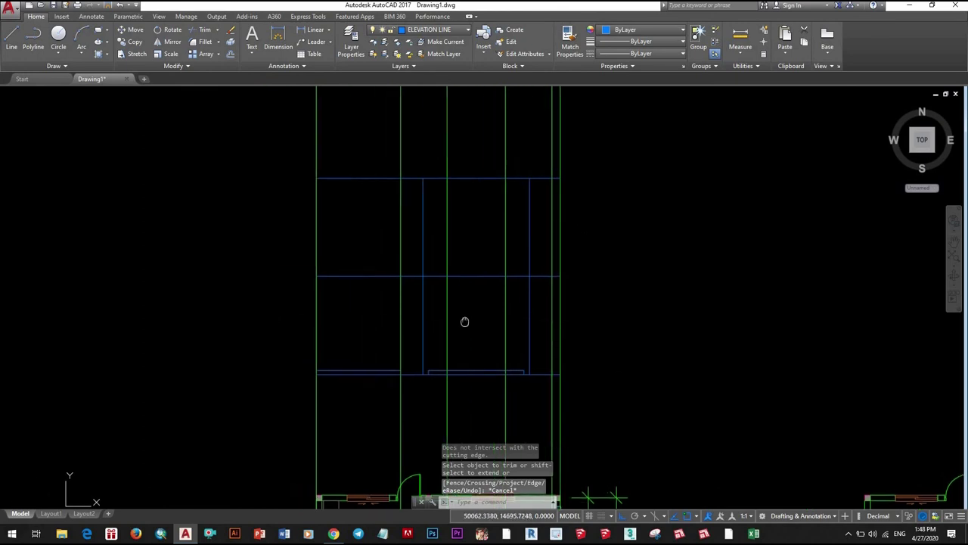
pyautogui.scroll(2, 462, 320)
pyautogui.scroll(-2, 518, 288)
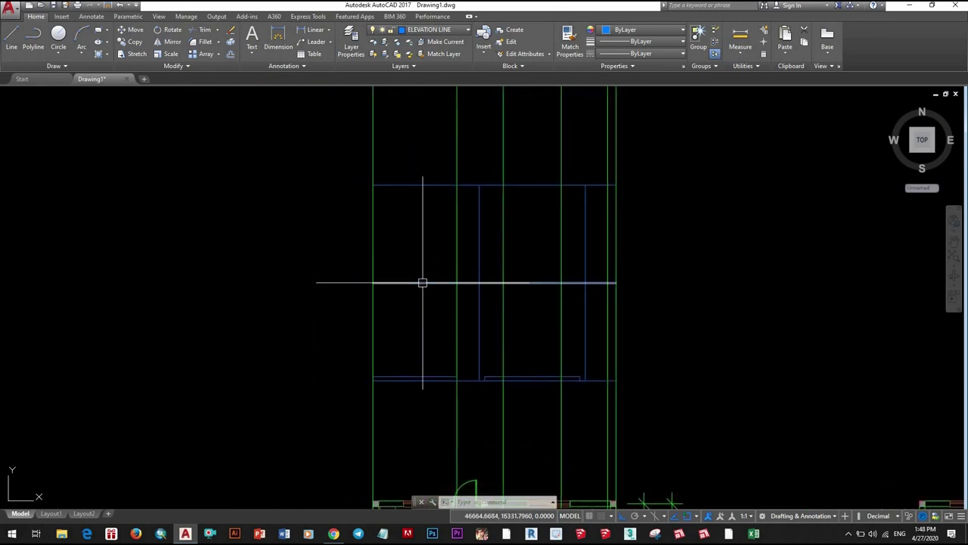
pyautogui.scroll(4, 431, 280)
pyautogui.click(435, 287)
pyautogui.click(435, 267)
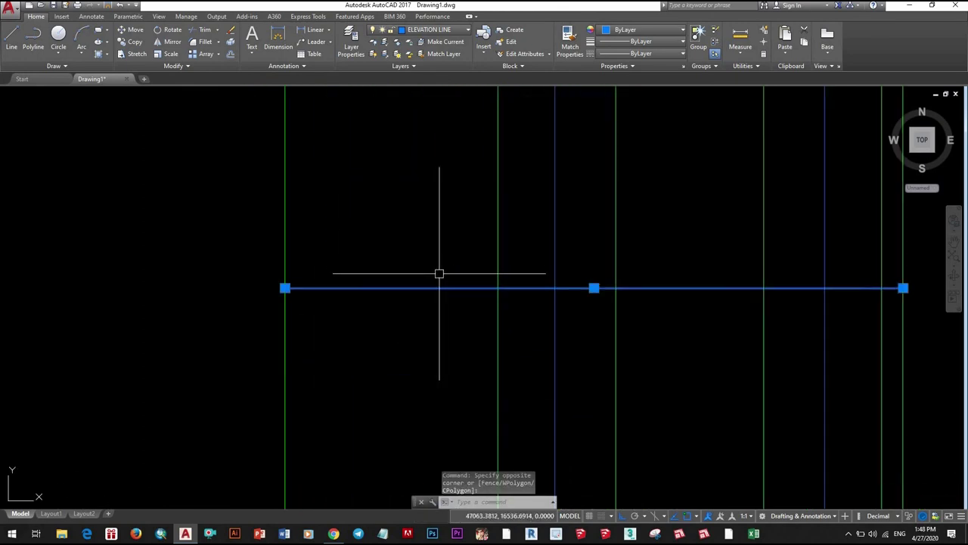
pyautogui.write('o')
# - Offset the blue horizontal line 100 below, then offset the lower line by 50
pyautogui.press('Return')
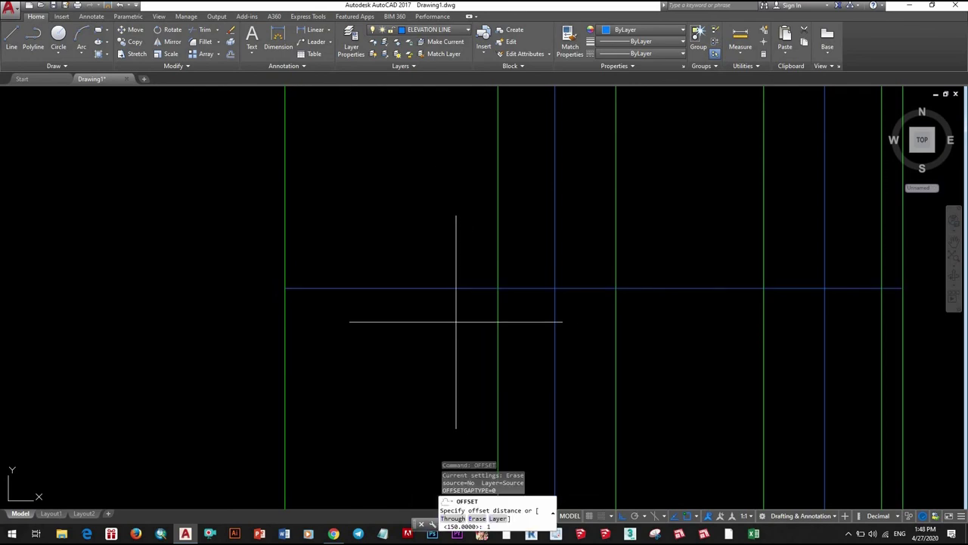
pyautogui.write('00')
pyautogui.press('Return')
pyautogui.click(456, 288)
pyautogui.click(451, 320)
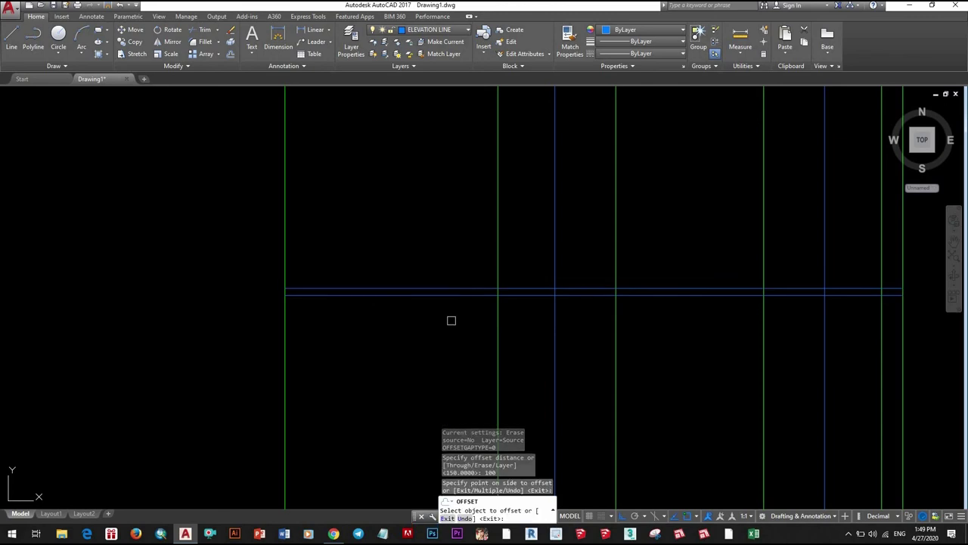
pyautogui.click(420, 297)
pyautogui.write('0')
pyautogui.press('Return')
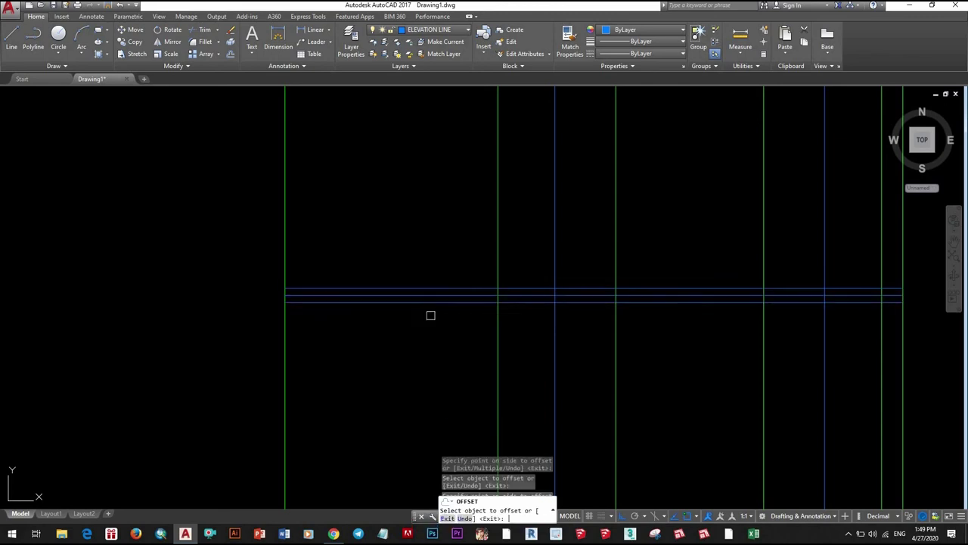
pyautogui.scroll(3, 434, 303)
pyautogui.scroll(-2, 447, 305)
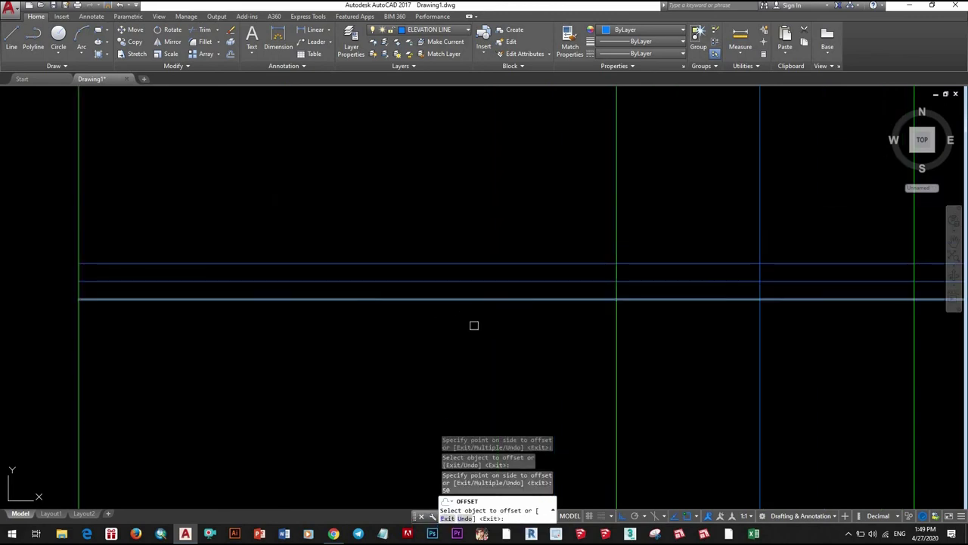
pyautogui.press('Escape')
# - Delete the misplaced copy and redo the 100 offset of the blue horizontal line
pyautogui.click(474, 299)
pyautogui.press('Delete')
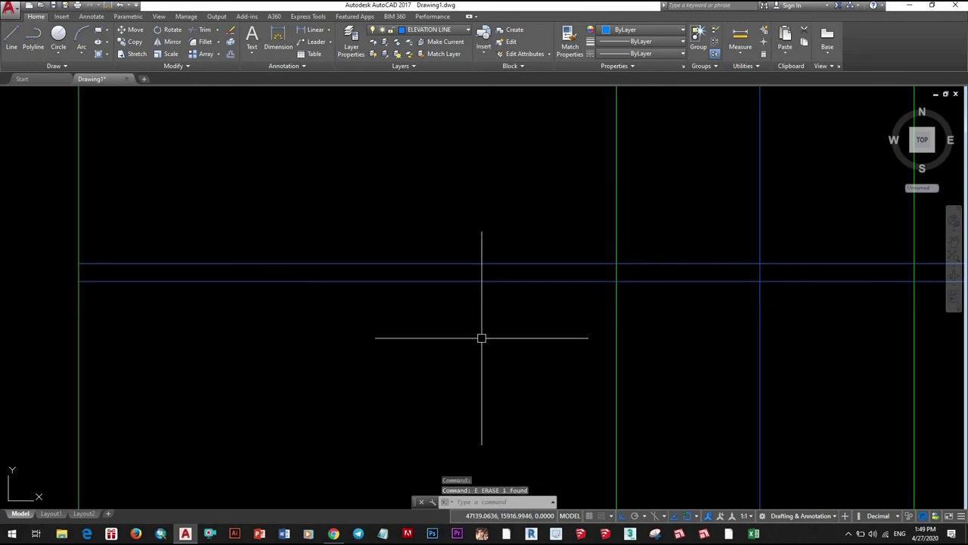
pyautogui.write('o')
pyautogui.press('Return')
pyautogui.press('Return')
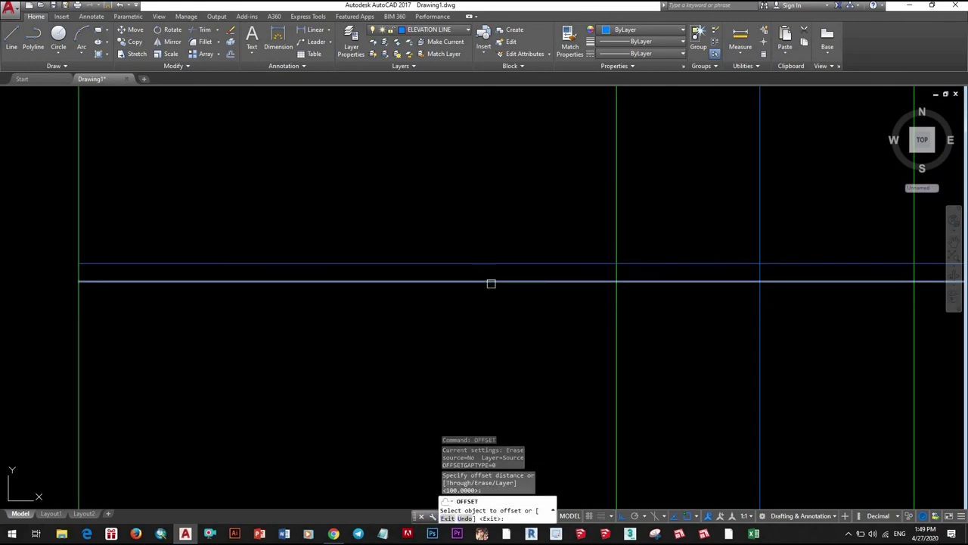
pyautogui.click(491, 281)
pyautogui.press('Return')
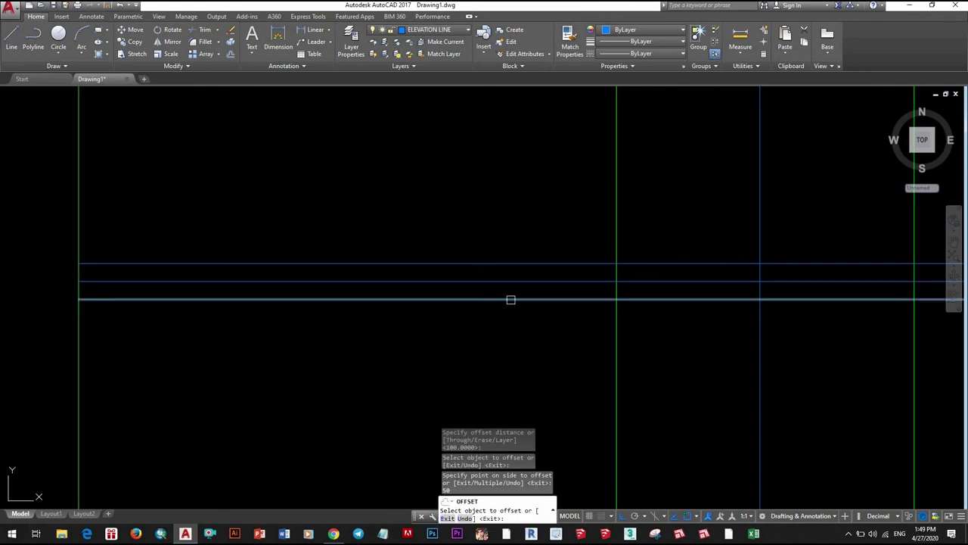
pyautogui.press('Escape')
pyautogui.click(511, 300)
pyautogui.write('E')
# - Remove the unwanted line and offset more horizontal lines, one by 100
pyautogui.press('Return')
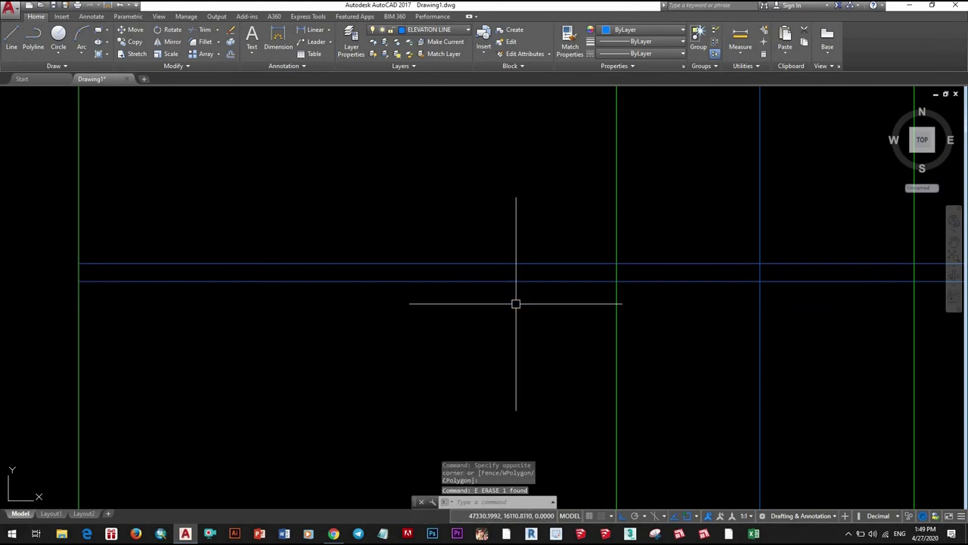
pyautogui.write('o')
pyautogui.press('Return')
pyautogui.press('Return')
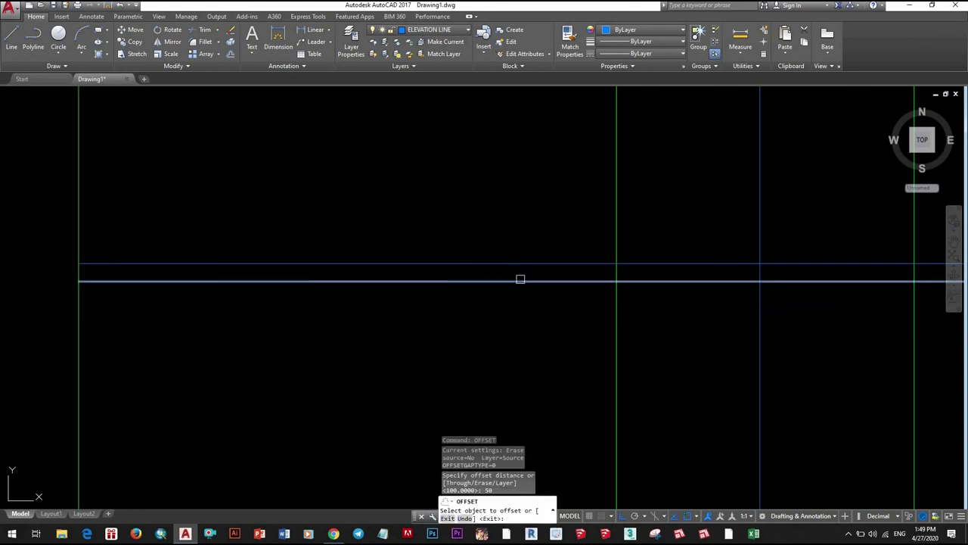
pyautogui.click(519, 280)
pyautogui.click(471, 320)
pyautogui.scroll(-3, 495, 295)
pyautogui.scroll(5, 476, 276)
pyautogui.click(476, 277)
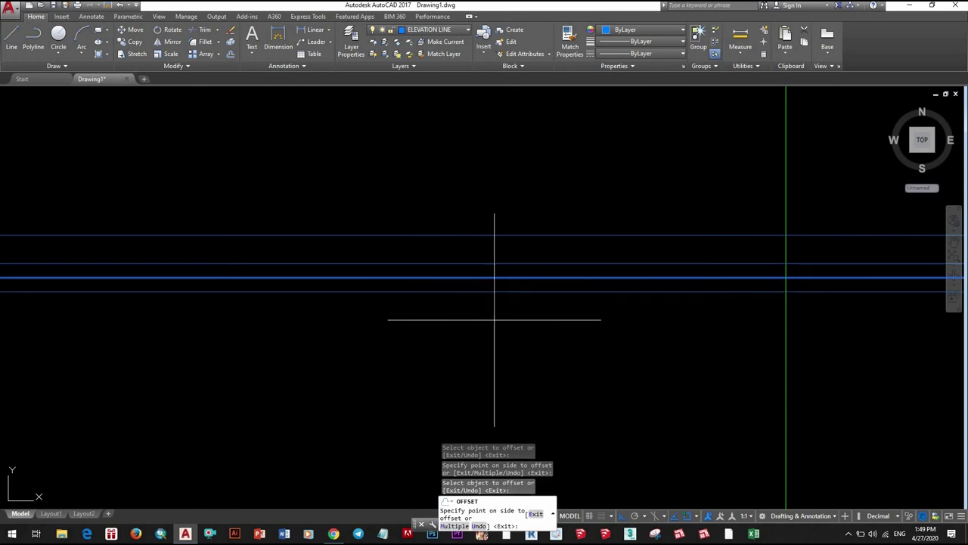
pyautogui.write('00')
pyautogui.press('Return')
pyautogui.scroll(-3, 522, 310)
pyautogui.scroll(3, 537, 295)
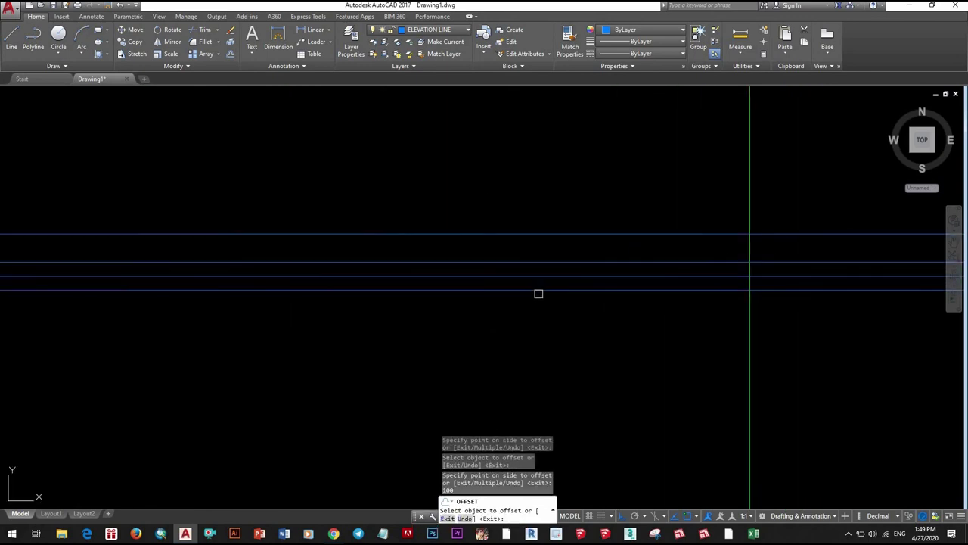
pyautogui.press('Escape')
# - Erase the extra horizontal line
pyautogui.click(534, 290)
pyautogui.write('e')
pyautogui.press('Return')
pyautogui.scroll(-3, 360, 313)
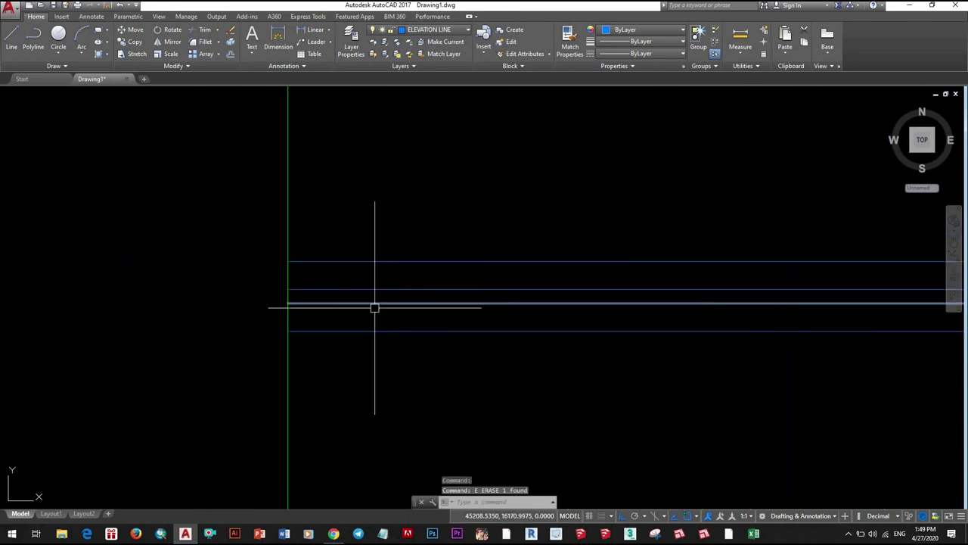
pyautogui.scroll(3, 375, 307)
pyautogui.scroll(2, 417, 325)
# - Offset the left green vertical line 100 units to the left
pyautogui.click(469, 337)
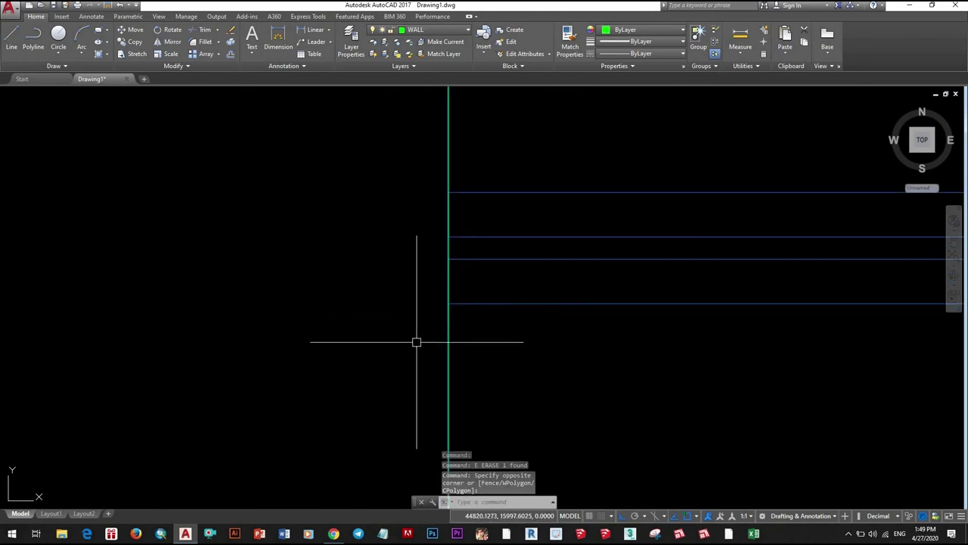
pyautogui.write('o')
pyautogui.press('Return')
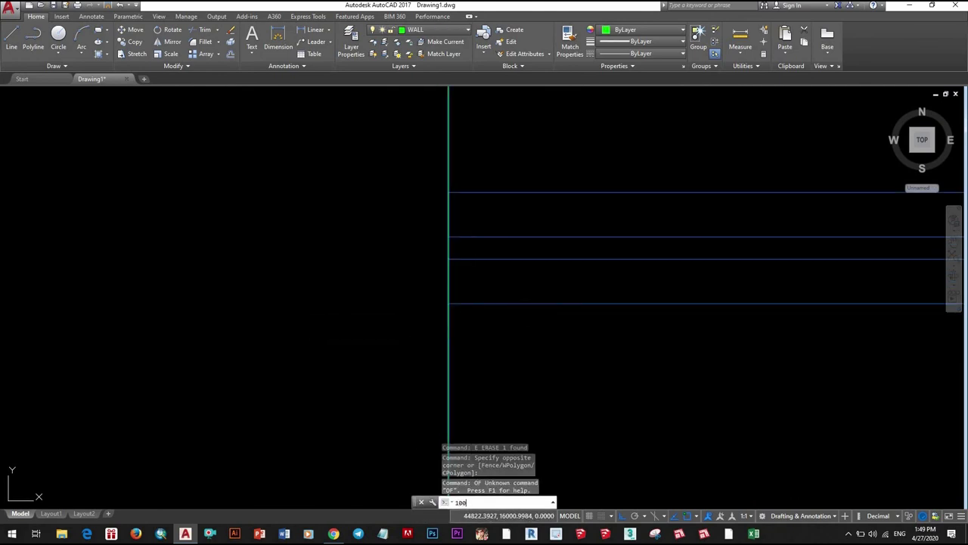
pyautogui.press('Escape')
pyautogui.write('oo')
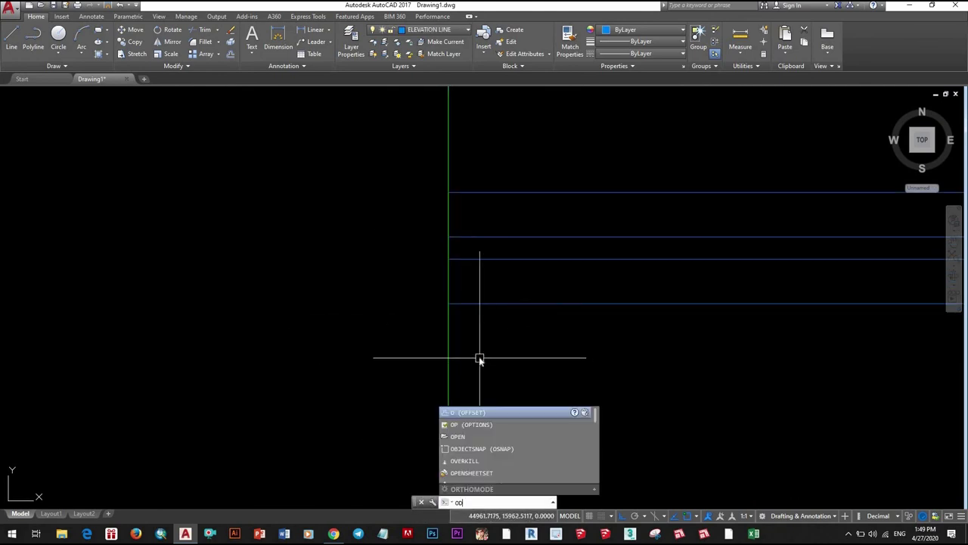
pyautogui.press('Return')
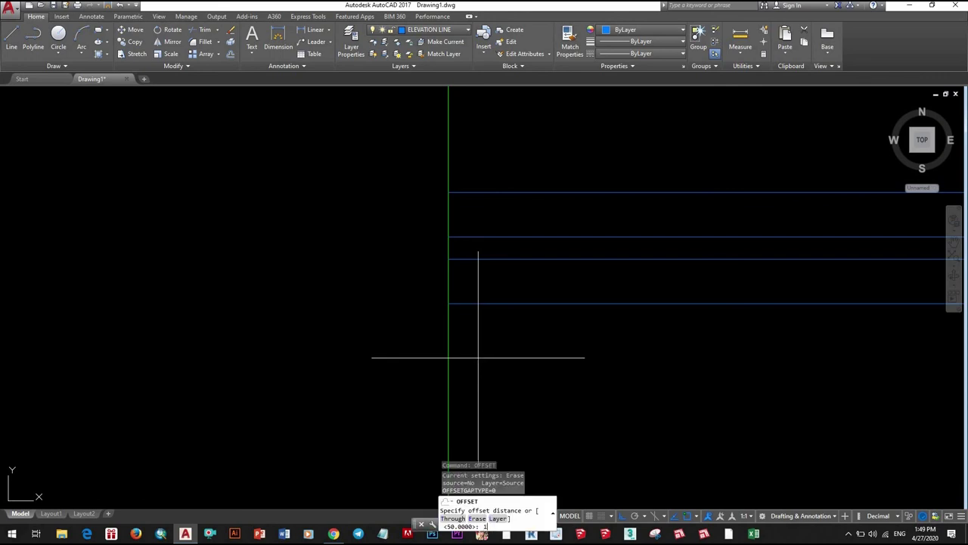
pyautogui.write('00')
pyautogui.press('Return')
pyautogui.click(445, 325)
pyautogui.click(417, 354)
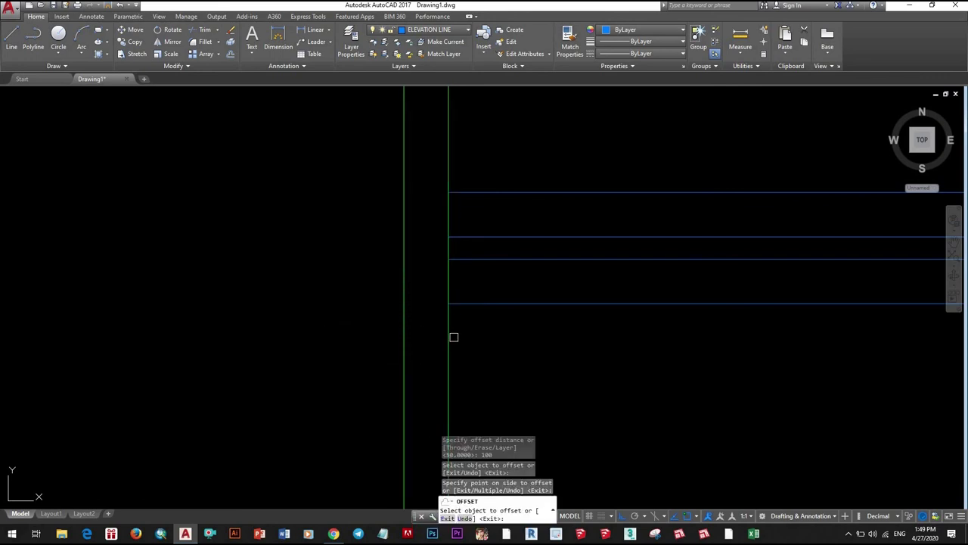
pyautogui.click(449, 337)
pyautogui.click(439, 338)
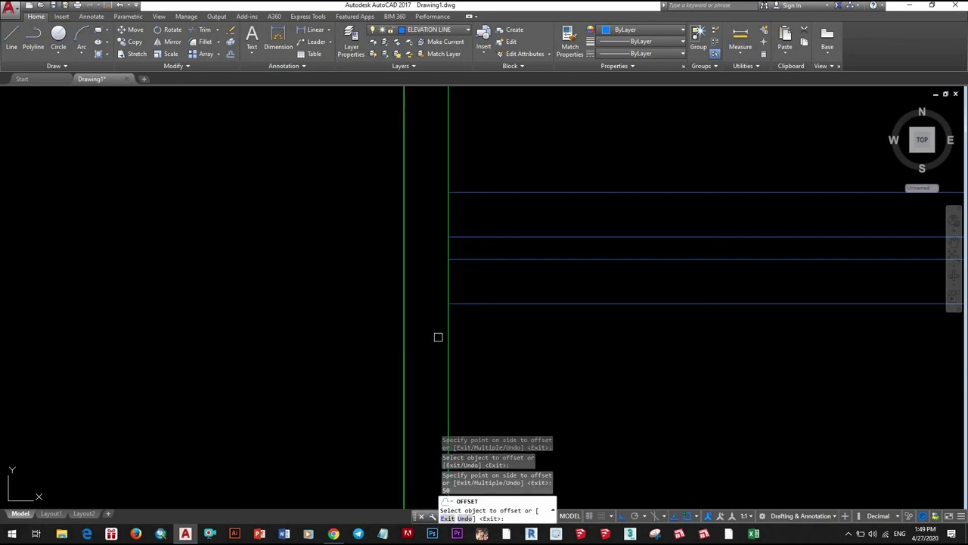
pyautogui.press('Escape')
pyautogui.press('Escape')
pyautogui.press('Escape')
# - Erase the duplicate vertical line
pyautogui.click(399, 339)
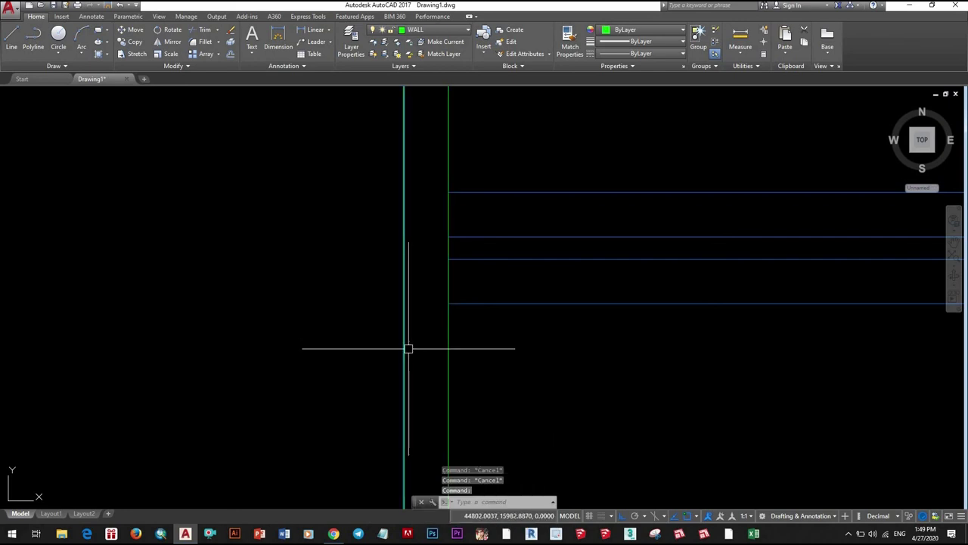
pyautogui.write('e')
pyautogui.press('Return')
pyautogui.scroll(-4, 431, 320)
pyautogui.scroll(8, 436, 324)
pyautogui.moveTo(436, 323); pyautogui.dragTo(450, 348, button='middle')
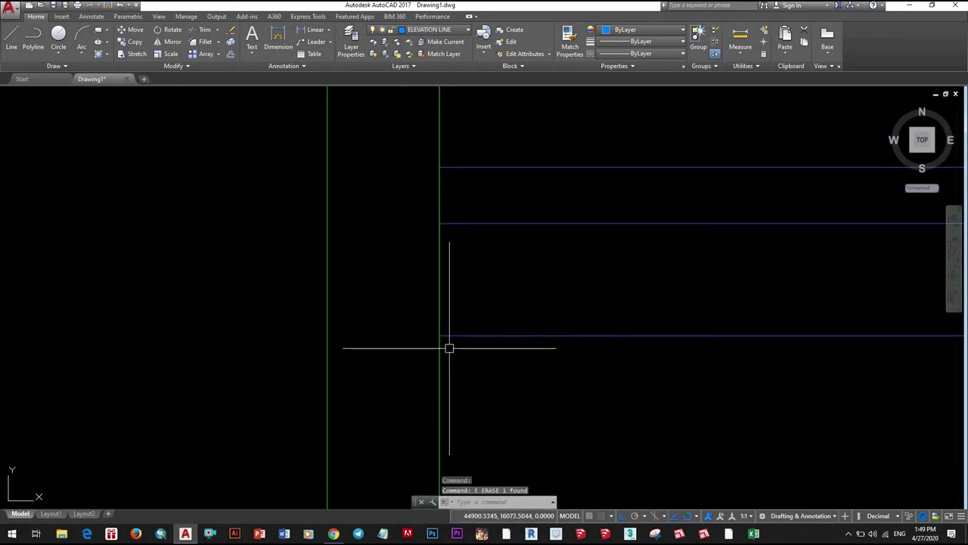
# - Start the molding polyline with a bottom edge from the wall intersection left to the vertical line
pyautogui.write('pl')
pyautogui.press('Return')
pyautogui.click(439, 335)
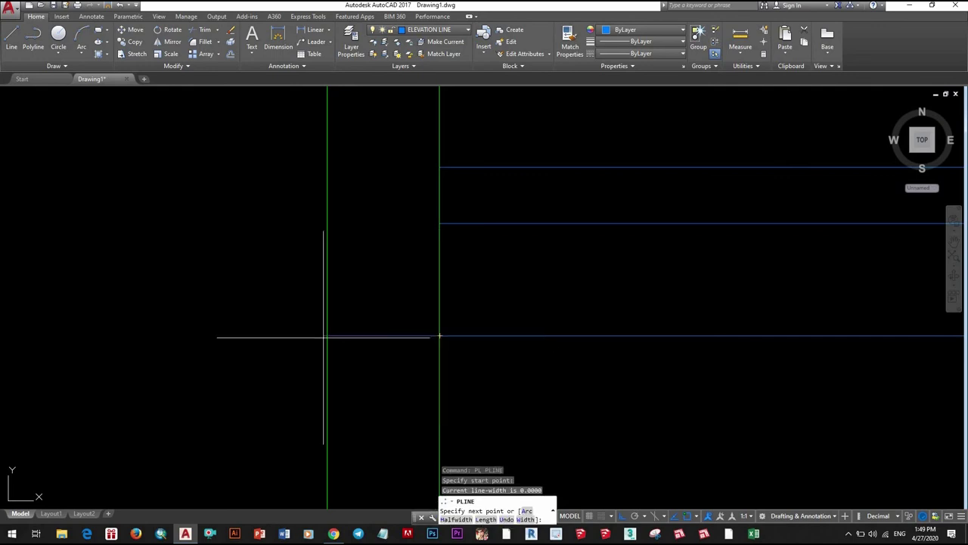
pyautogui.click(327, 335)
pyautogui.write('A')
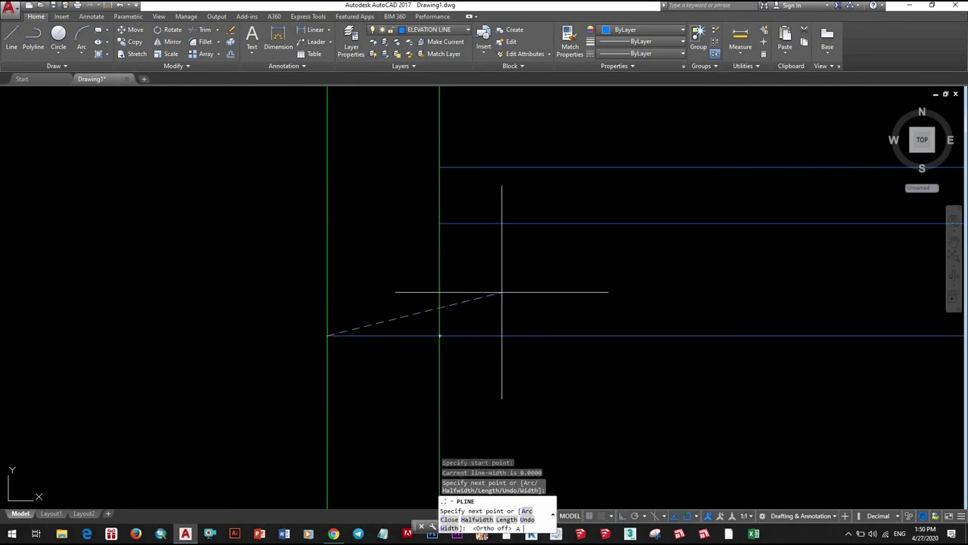
pyautogui.press('Return')
pyautogui.write('s')
pyautogui.press('Return')
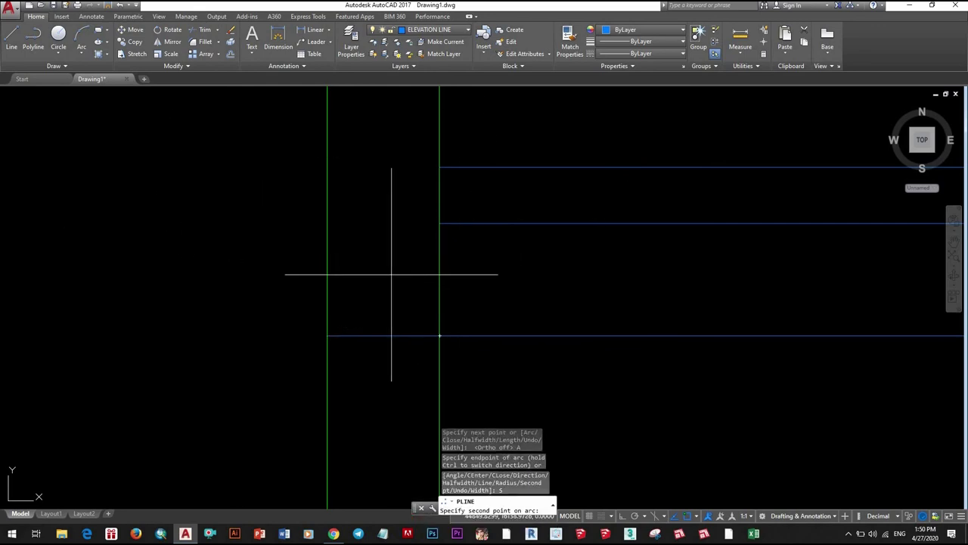
# - Add two three-point arcs forming the S-curve, then finish the polyline
pyautogui.moveTo(360, 292); pyautogui.dragTo(333, 310, button='middle')
pyautogui.click(333, 313)
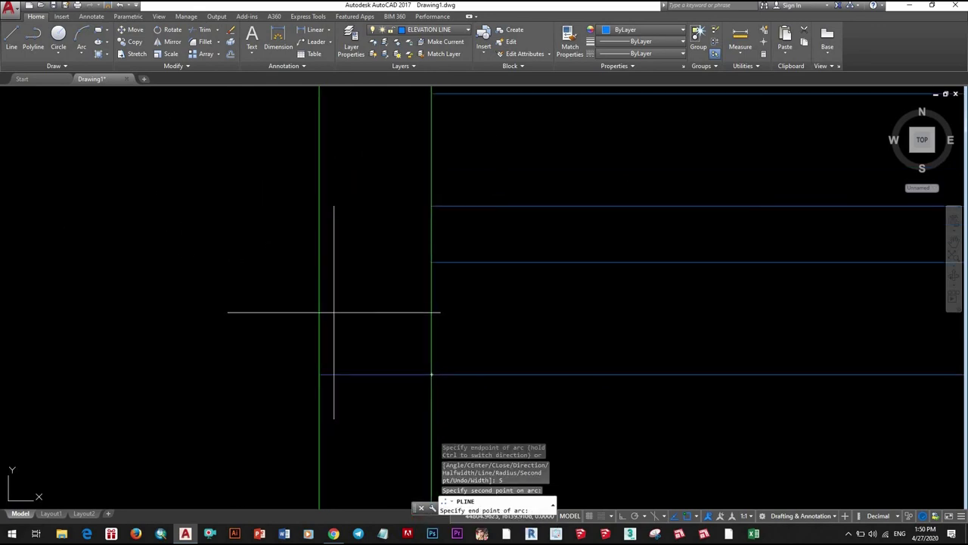
pyautogui.click(370, 283)
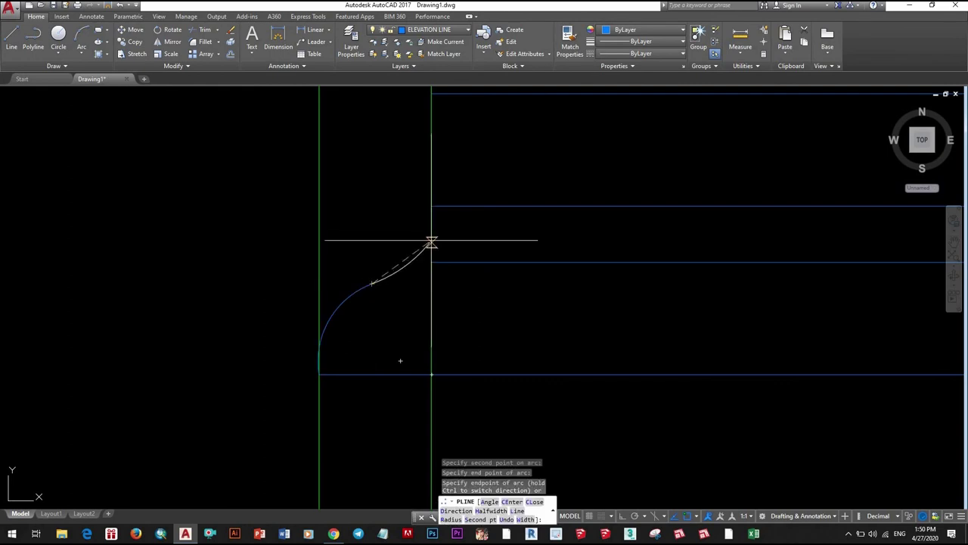
pyautogui.click(431, 205)
pyautogui.scroll(-2, 415, 205)
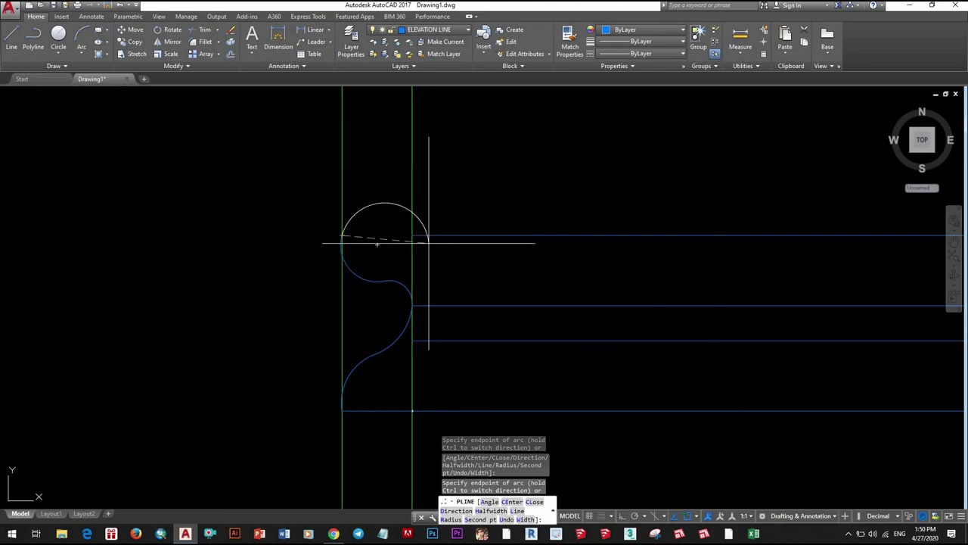
pyautogui.scroll(3, 462, 238)
pyautogui.write('L')
pyautogui.press('Return')
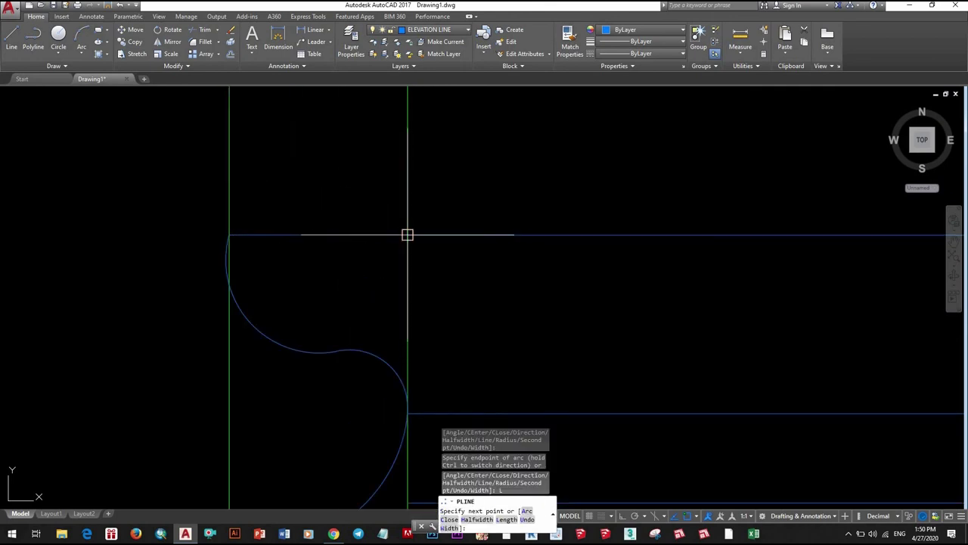
pyautogui.press('Escape')
# - Select the S-curve molding to inspect it, cancelling an accidental grip reshape
pyautogui.scroll(-6, 379, 303)
pyautogui.scroll(4, 342, 280)
pyautogui.click(342, 280)
pyautogui.scroll(2, 336, 274)
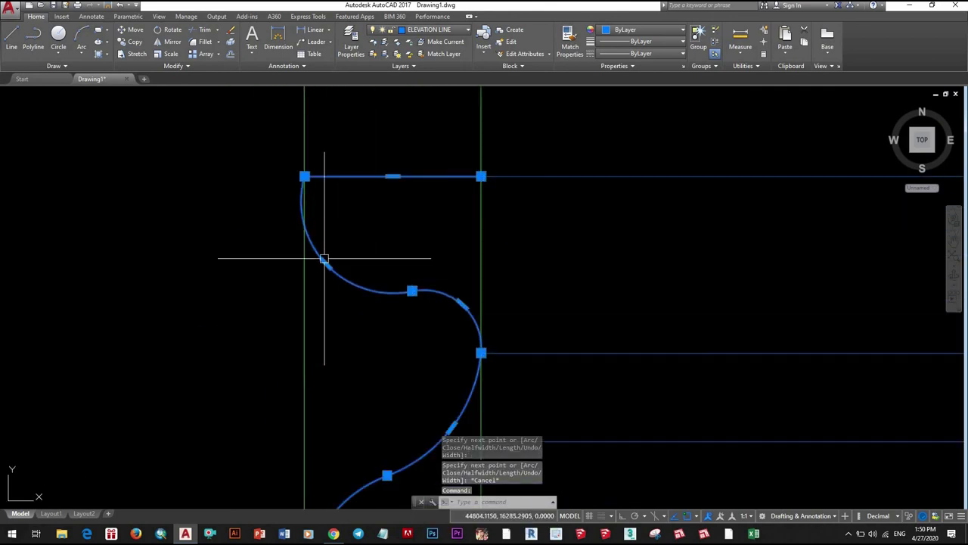
pyautogui.scroll(2, 324, 261)
pyautogui.click(324, 267)
pyautogui.scroll(-4, 386, 257)
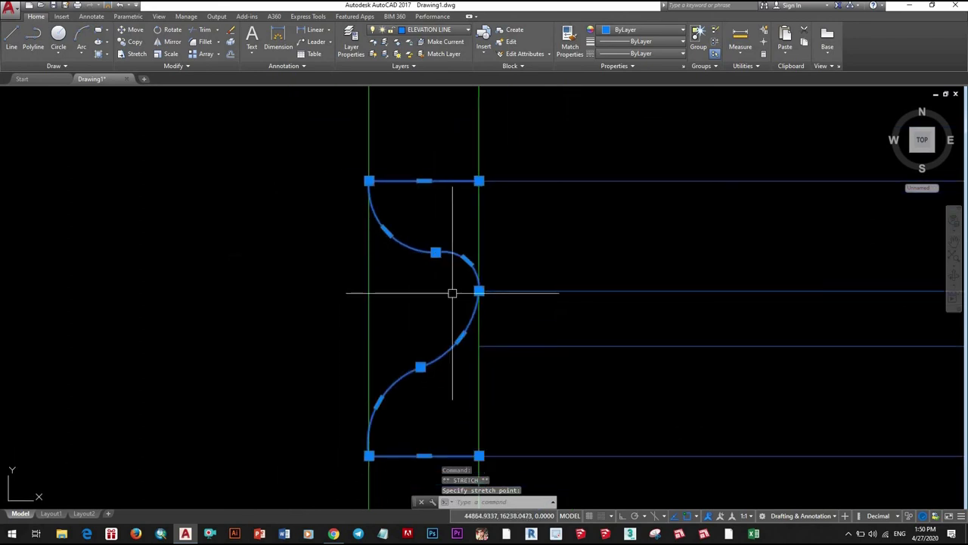
pyautogui.press('Escape')
pyautogui.scroll(-5, 452, 290)
pyautogui.scroll(7, 416, 300)
pyautogui.click(390, 279)
# - Adjust the bulge of the S-curve's lower arc by repositioning its grip
pyautogui.scroll(4, 309, 335)
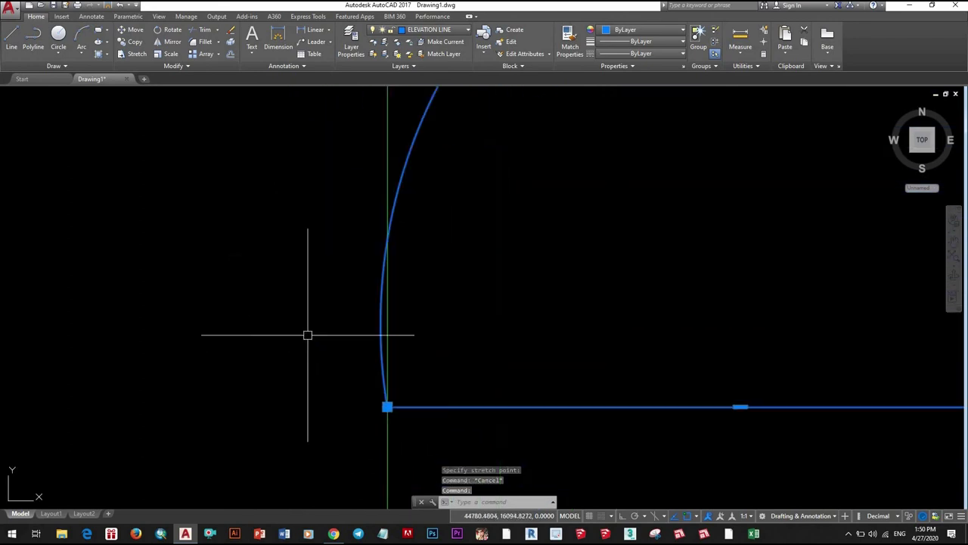
pyautogui.scroll(-2, 389, 335)
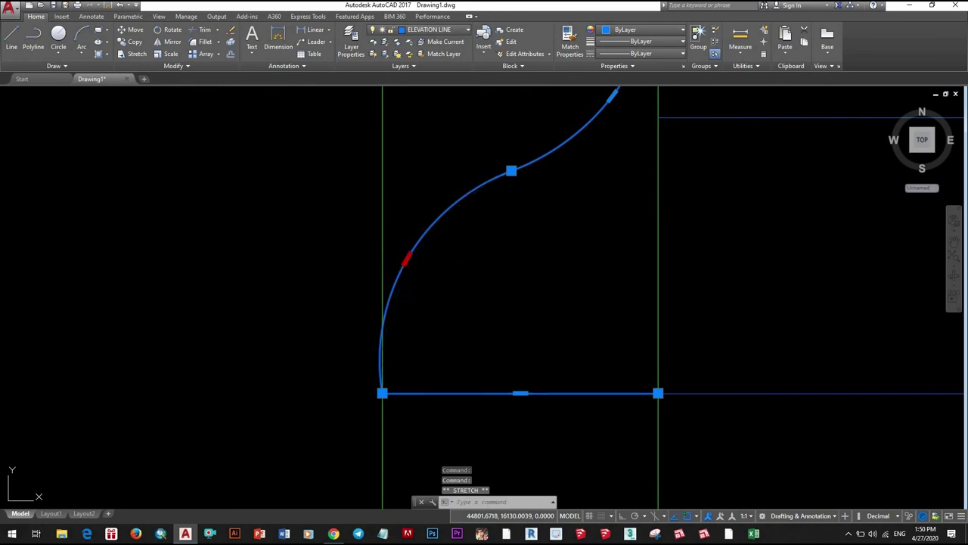
pyautogui.scroll(-4, 494, 283)
pyautogui.press('Escape')
pyautogui.scroll(-4, 509, 265)
pyautogui.scroll(6, 493, 250)
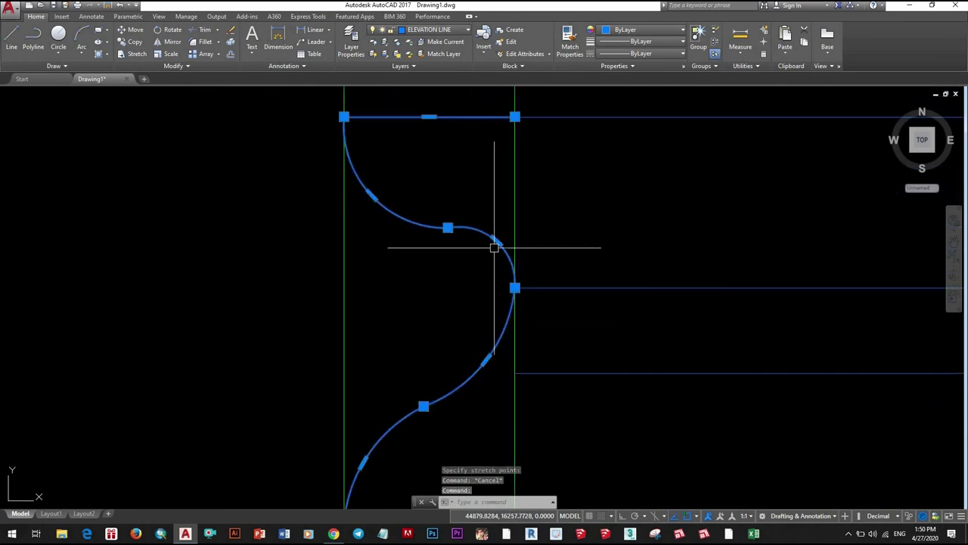
pyautogui.click(488, 361)
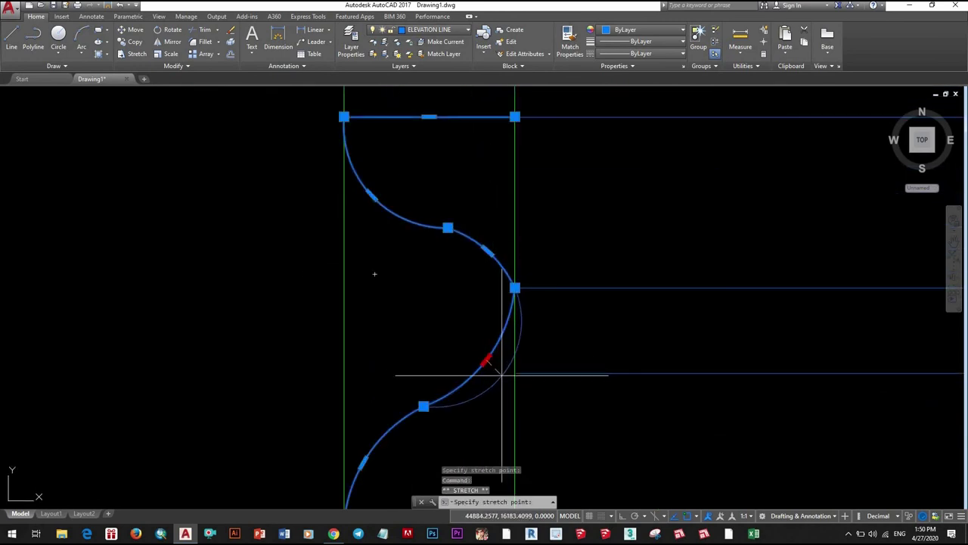
pyautogui.press('Escape')
pyautogui.scroll(-5, 515, 321)
pyautogui.scroll(-4, 536, 322)
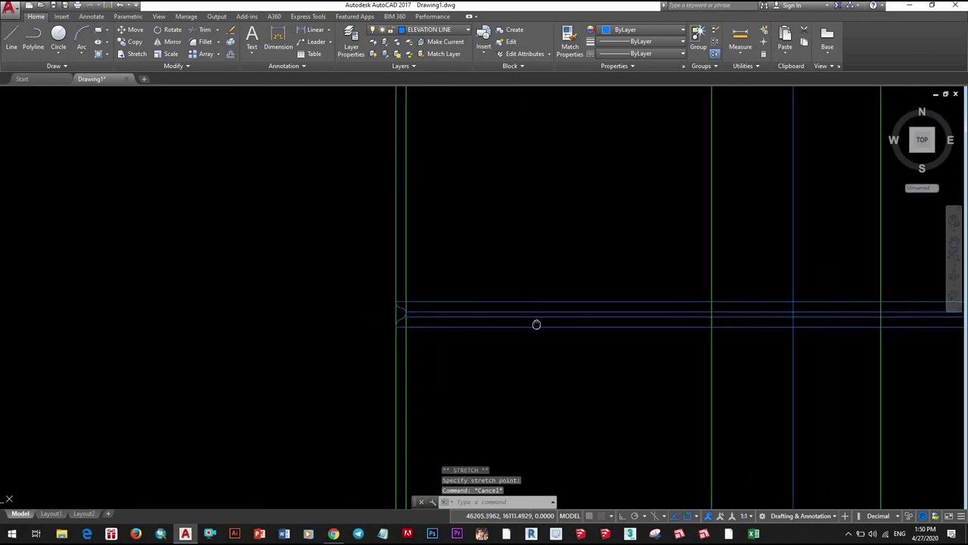
pyautogui.scroll(7, 380, 324)
pyautogui.scroll(4, 379, 324)
pyautogui.scroll(1, 328, 324)
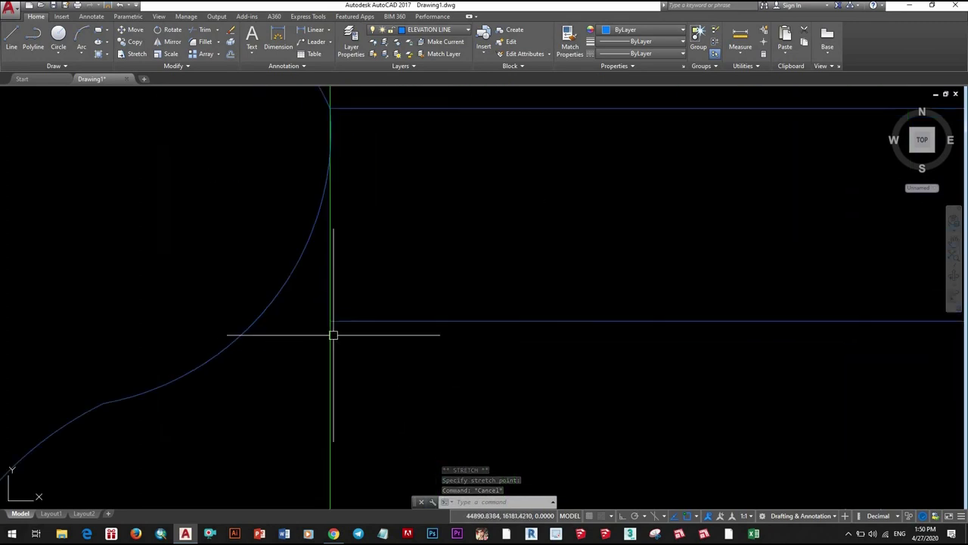
pyautogui.moveTo(333, 333)
pyautogui.mouseDown(button='middle')
pyautogui.moveTo(417, 373)
pyautogui.moveTo(457, 307)
pyautogui.mouseUp(button='middle')
pyautogui.scroll(-4, 484, 301)
pyautogui.scroll(-1, 454, 296)
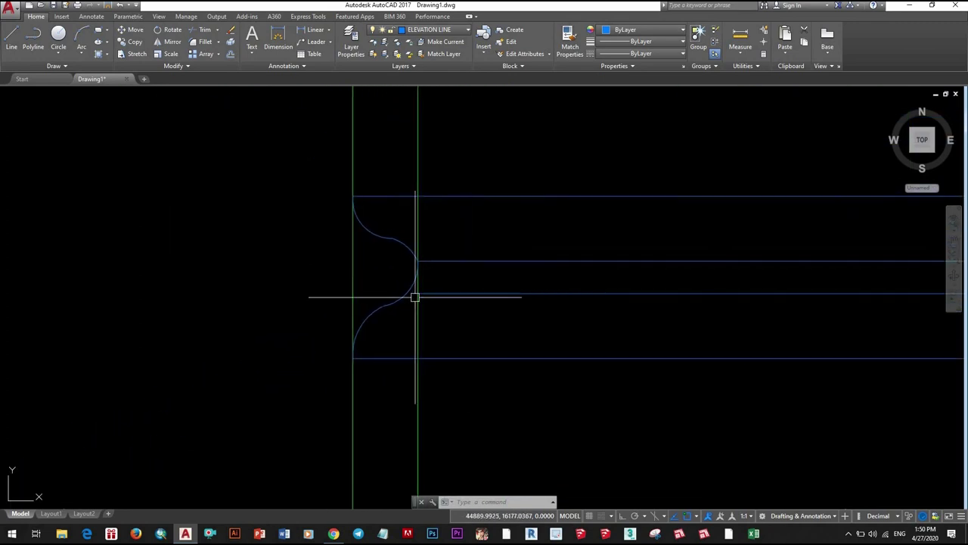
pyautogui.scroll(6, 409, 291)
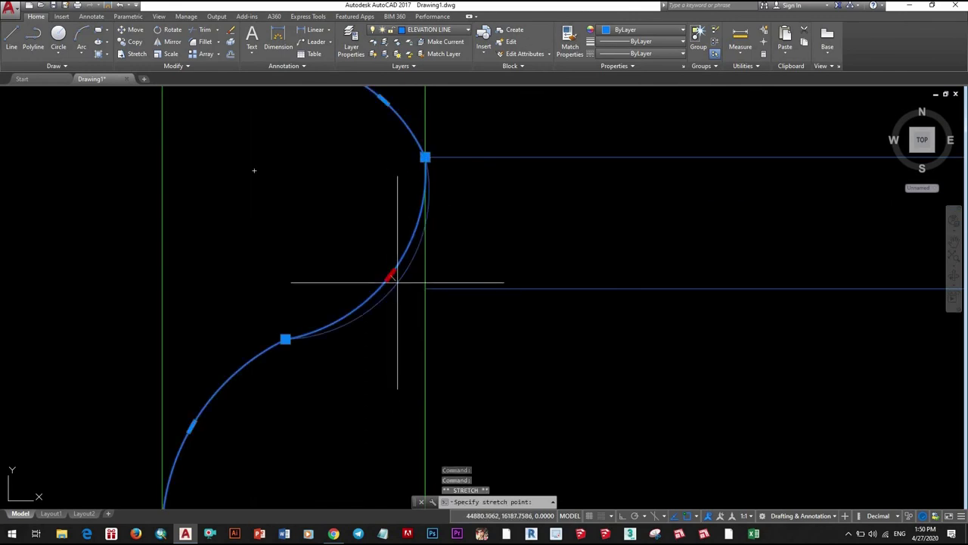
pyautogui.click(425, 287)
pyautogui.scroll(-3, 402, 323)
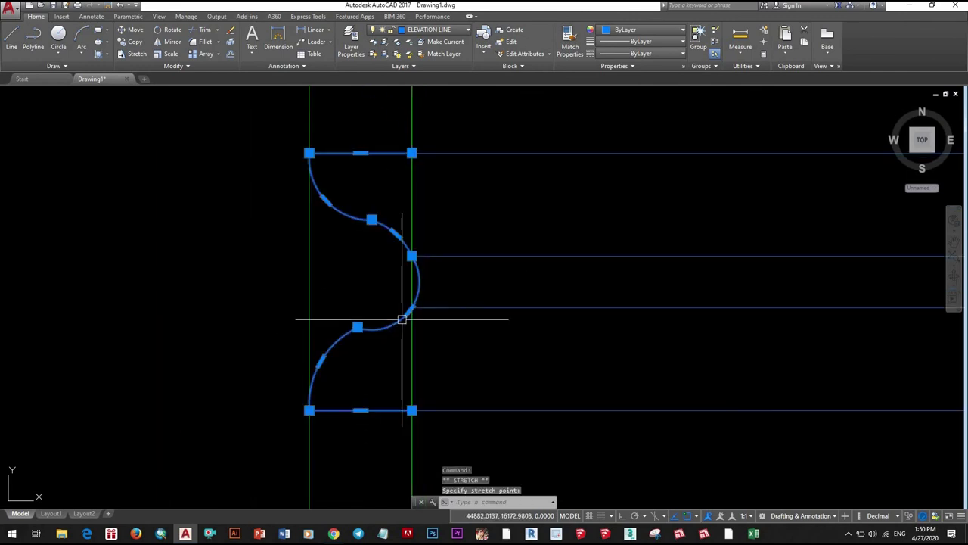
pyautogui.scroll(3, 368, 327)
pyautogui.click(424, 298)
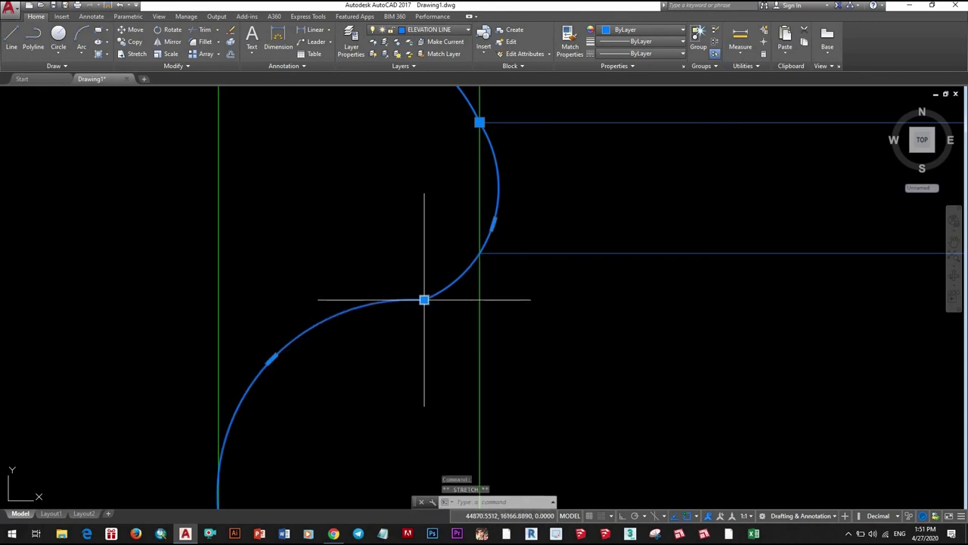
pyautogui.scroll(-4, 446, 304)
pyautogui.press('Escape')
pyautogui.scroll(6, 392, 321)
# - Move the S-curve's middle point onto the green line's intersection with the horizontal line
pyautogui.click(403, 289)
pyautogui.click(393, 292)
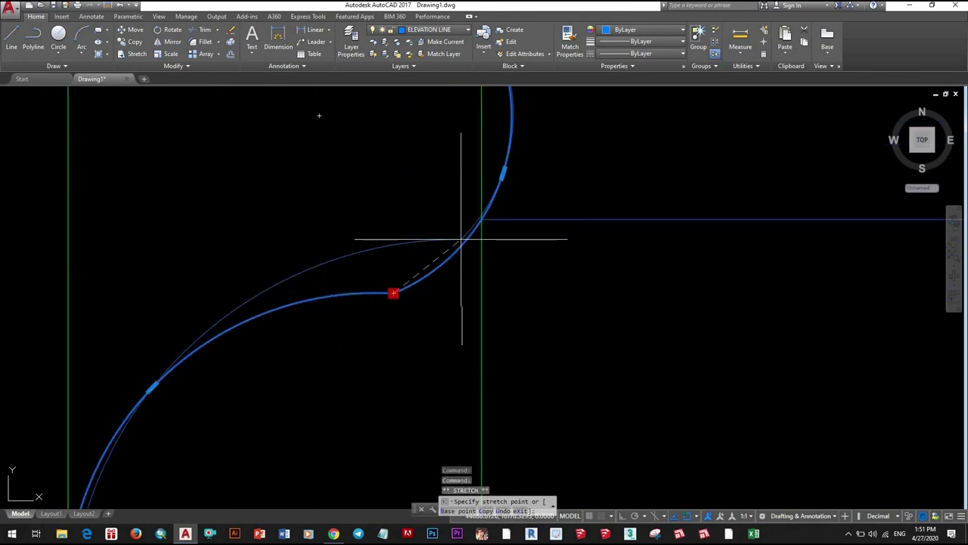
pyautogui.click(482, 219)
pyautogui.press('Escape')
pyautogui.scroll(-5, 416, 287)
pyautogui.scroll(-2, 454, 333)
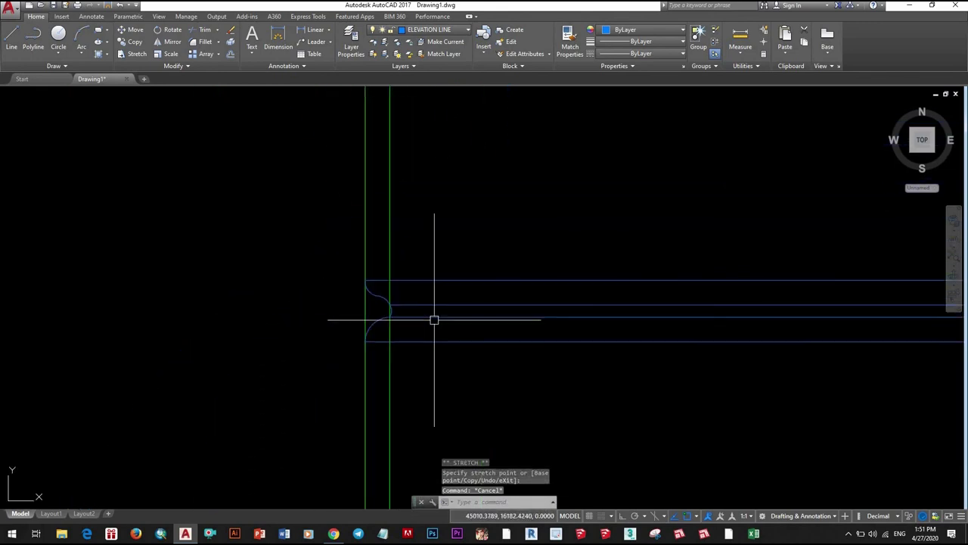
pyautogui.scroll(2, 391, 324)
pyautogui.scroll(2, 385, 277)
pyautogui.scroll(1, 417, 318)
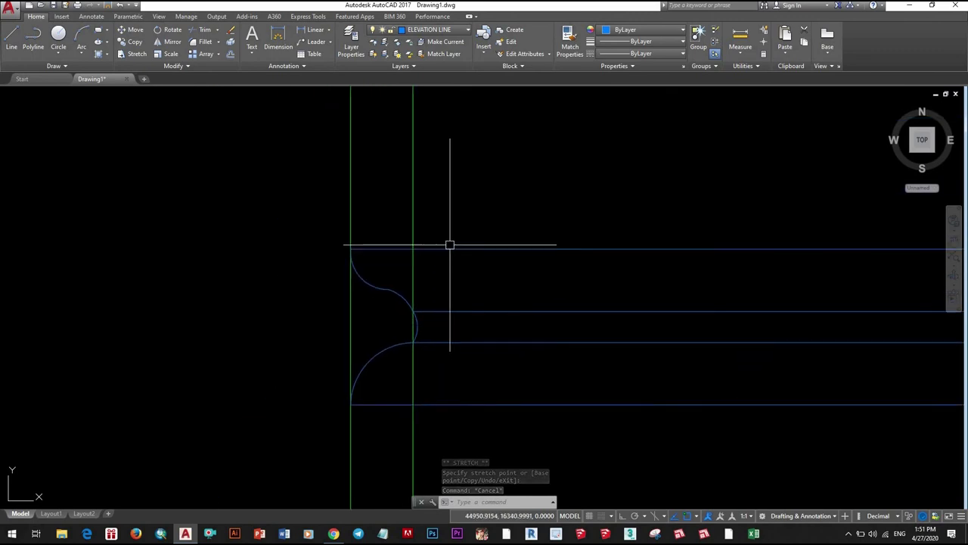
pyautogui.scroll(4, 413, 249)
pyautogui.click(376, 242)
pyautogui.scroll(-4, 393, 265)
pyautogui.scroll(3, 417, 289)
pyautogui.press('Escape')
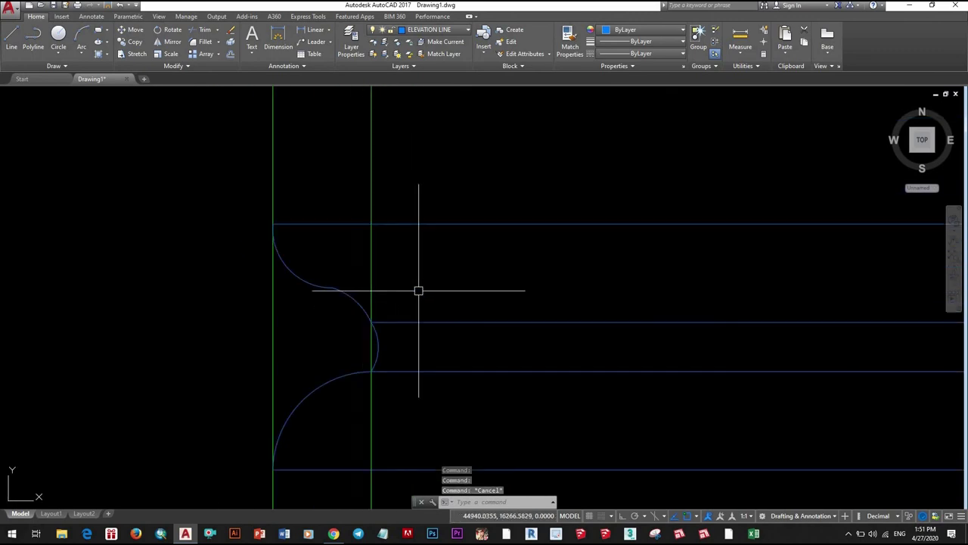
# - Try trimming a band line at the curve with TR, then cancel
pyautogui.write('tr')
pyautogui.press('Return')
pyautogui.click(400, 321)
pyautogui.scroll(4, 370, 285)
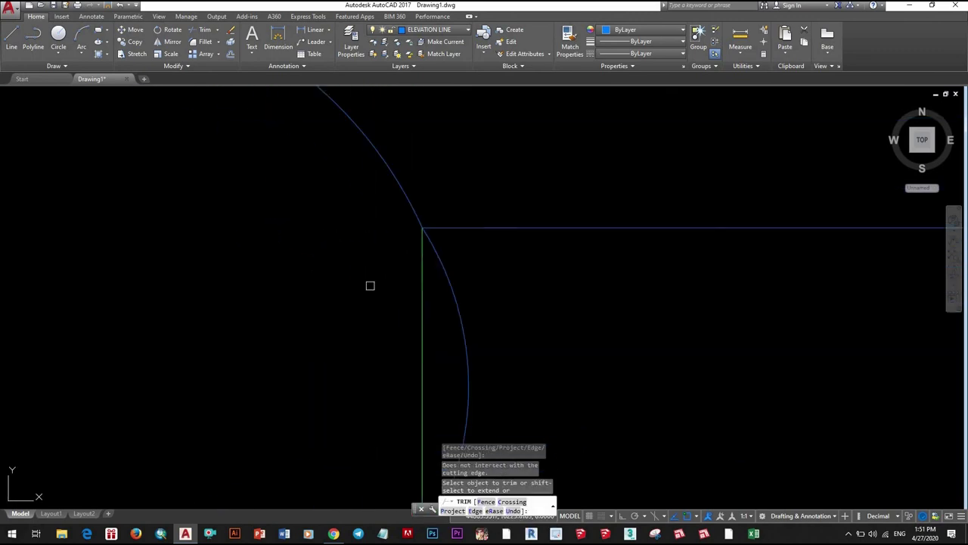
pyautogui.scroll(-3, 408, 295)
pyautogui.scroll(-2, 424, 326)
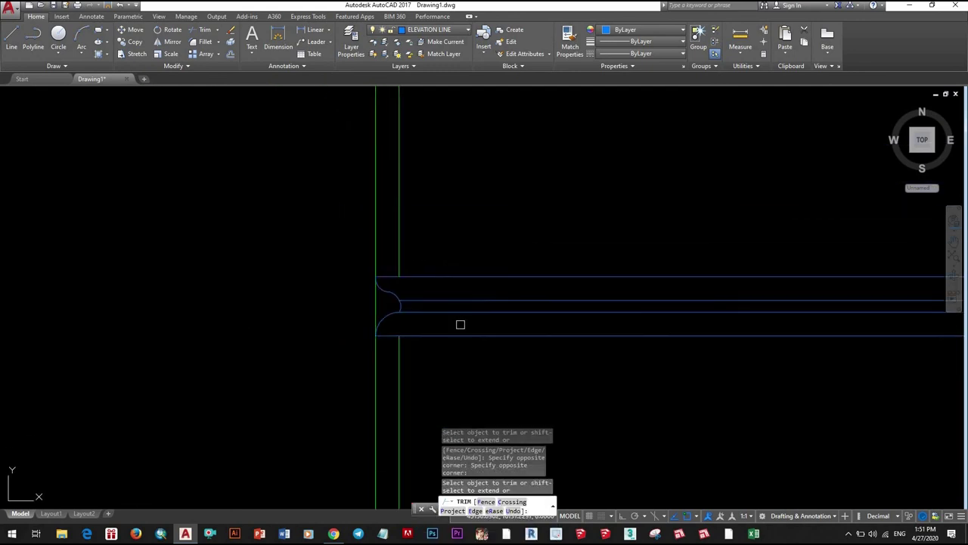
pyautogui.press('Escape')
pyautogui.scroll(-3, 371, 356)
pyautogui.scroll(3, 394, 340)
# - Erase the extra vertical line next to the profile
pyautogui.click(406, 335)
pyautogui.click(355, 331)
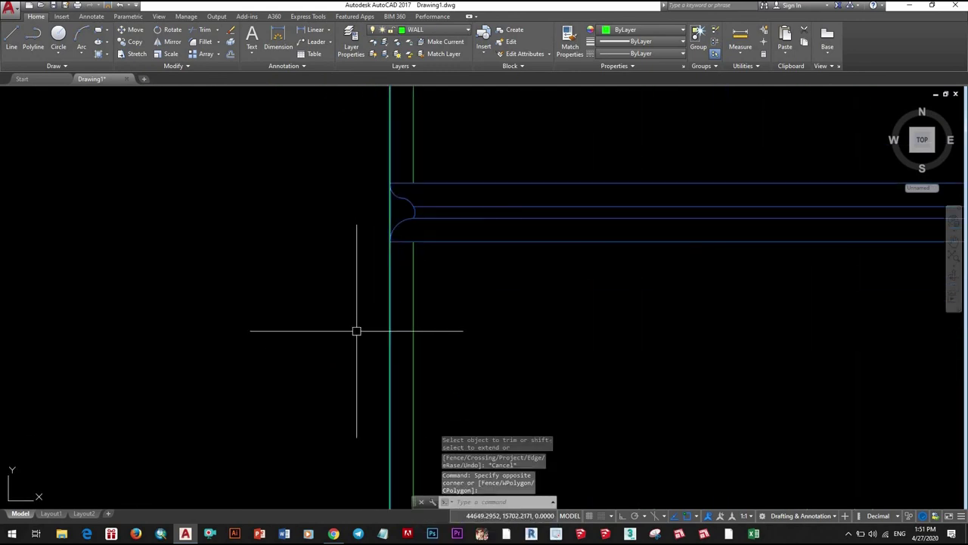
pyautogui.write('e')
pyautogui.press('Return')
pyautogui.scroll(-3, 387, 269)
# - Move the S-curve profile 50 units outward with Ortho on
pyautogui.click(320, 227)
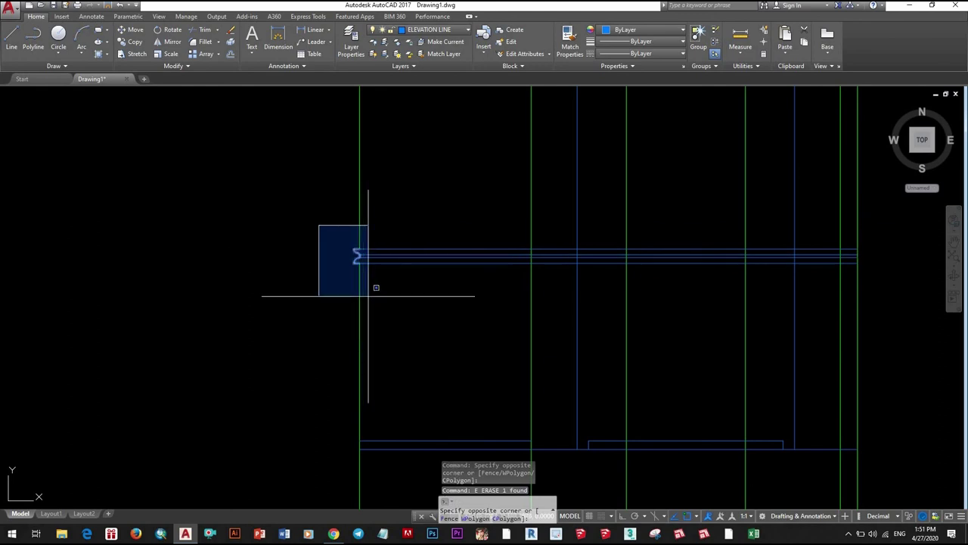
pyautogui.click(367, 296)
pyautogui.scroll(3, 429, 303)
pyautogui.press('Return')
pyautogui.click(434, 306)
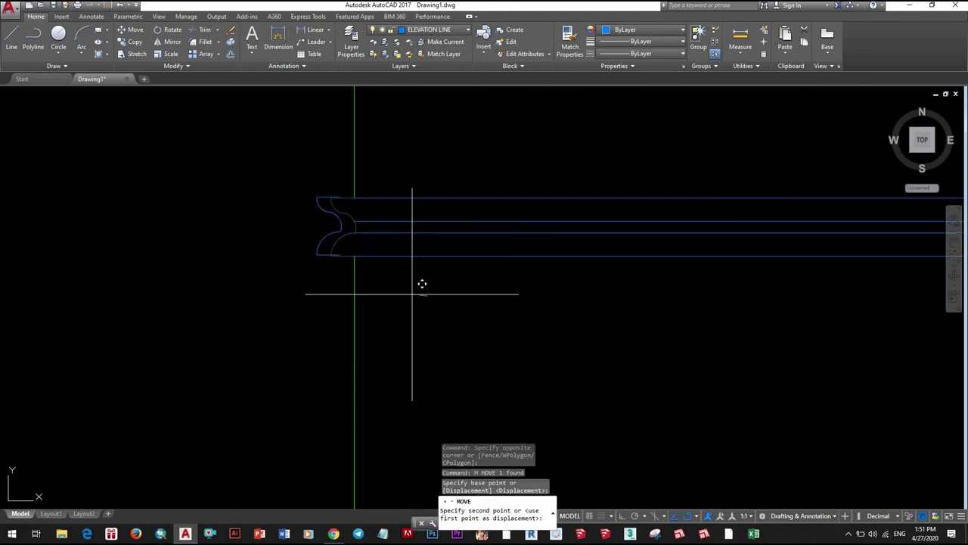
pyautogui.click(623, 515)
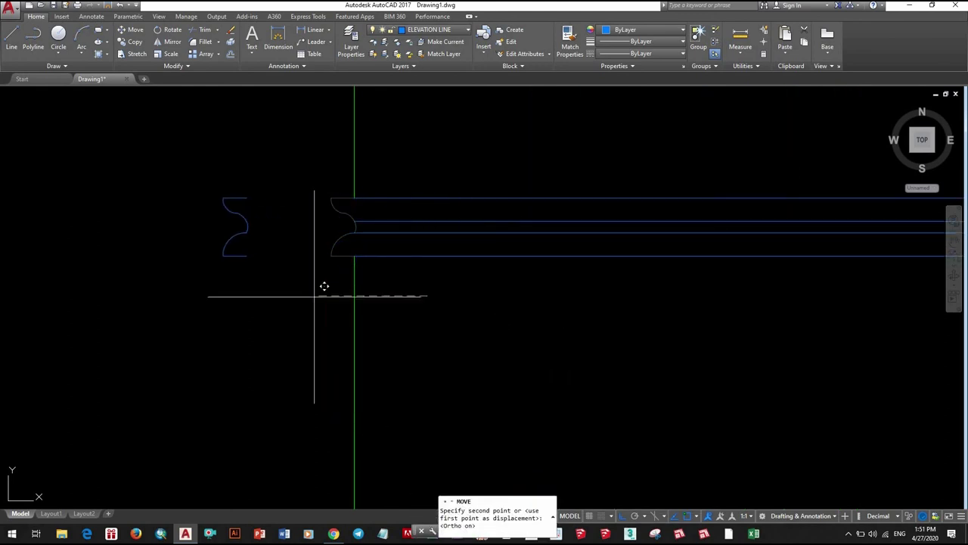
pyautogui.write('50')
pyautogui.press('Return')
pyautogui.scroll(4, 355, 257)
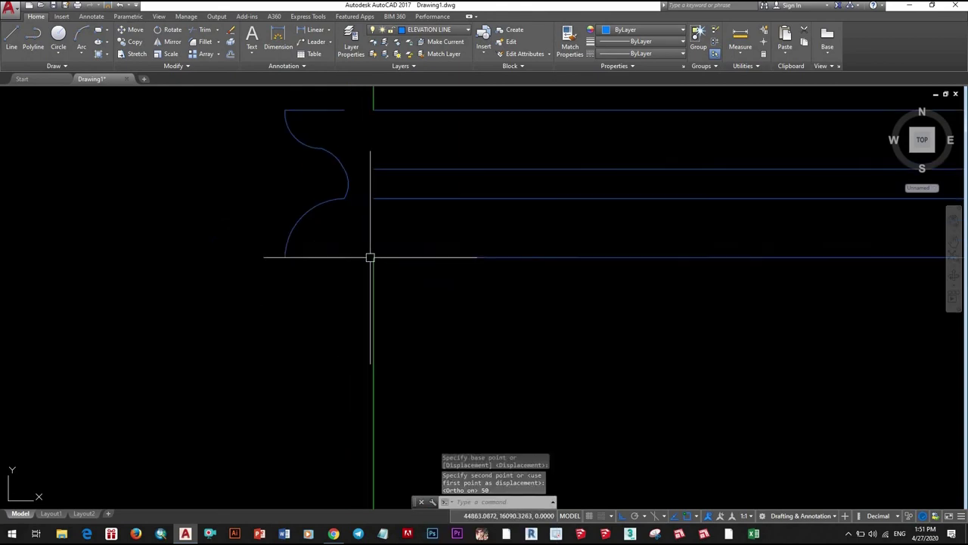
# - Extend the band's horizontal lines left to the curved profile
pyautogui.moveTo(370, 255); pyautogui.dragTo(435, 364, button='middle')
pyautogui.press('Return')
pyautogui.press('Return')
pyautogui.moveTo(430, 352); pyautogui.dragTo(419, 309)
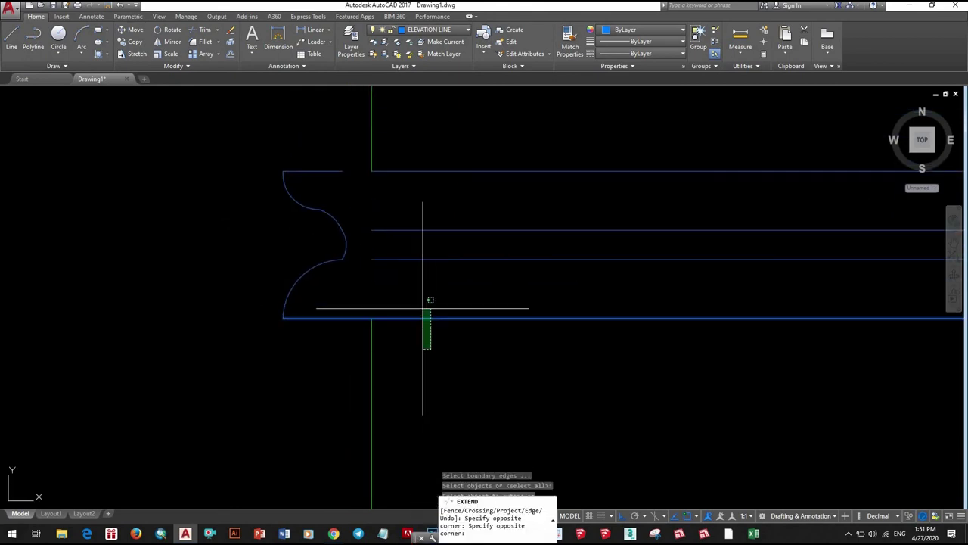
pyautogui.moveTo(404, 222); pyautogui.dragTo(389, 168)
pyautogui.scroll(-5, 386, 227)
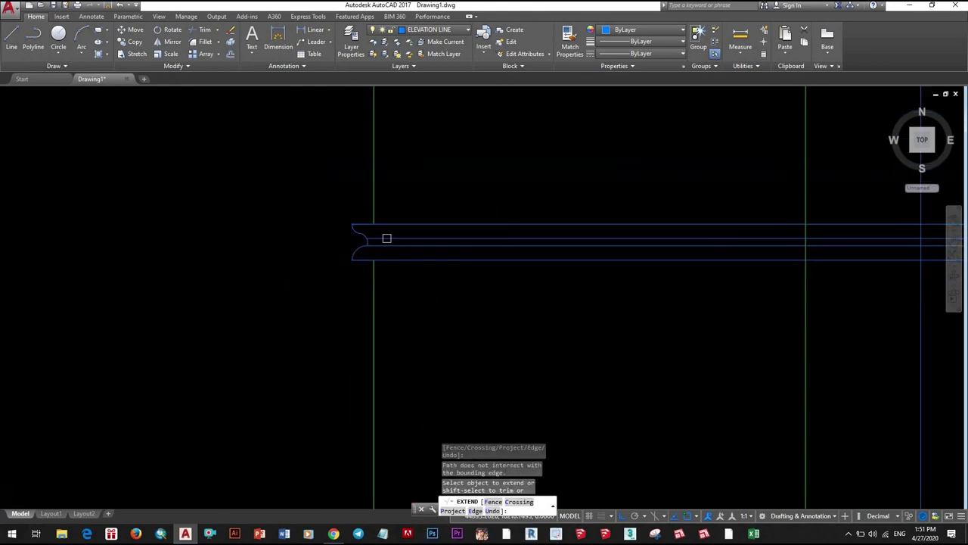
pyautogui.press('Escape')
pyautogui.click(331, 236)
# - Mirror the molding profile, answering N to keep the original
pyautogui.write('i')
pyautogui.press('Return')
pyautogui.click(449, 295)
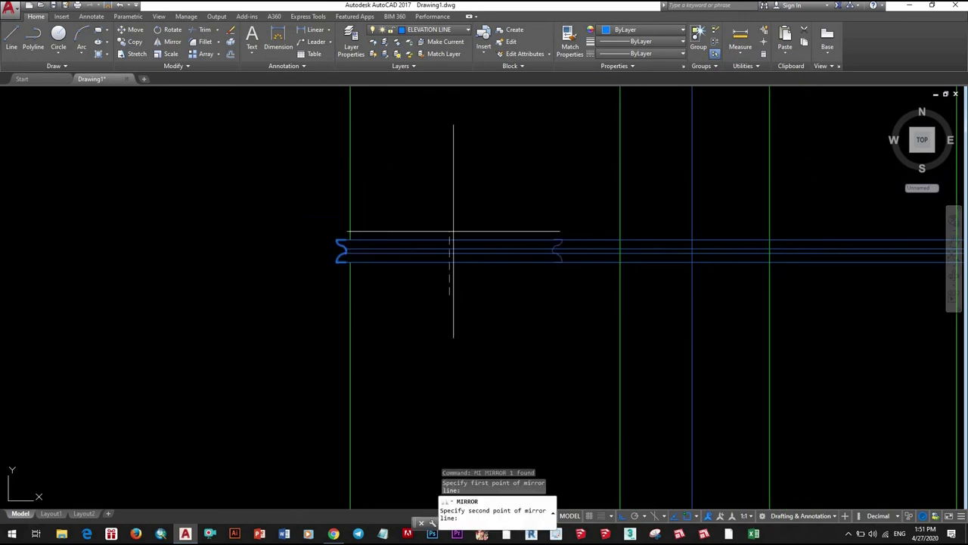
pyautogui.click(451, 208)
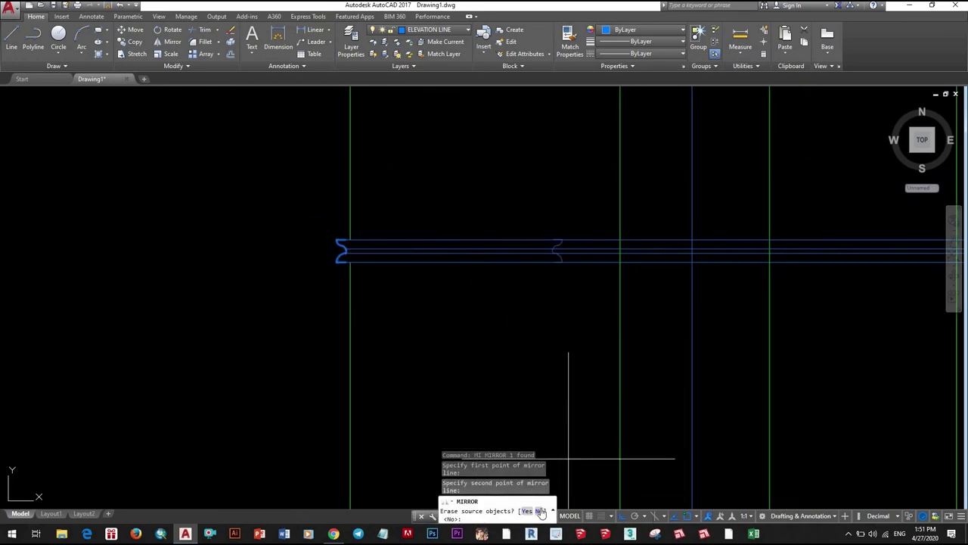
pyautogui.write('N')
pyautogui.press('Return')
# - Place the mirrored profile copy on the green line
pyautogui.scroll(5, 458, 281)
pyautogui.click(458, 281)
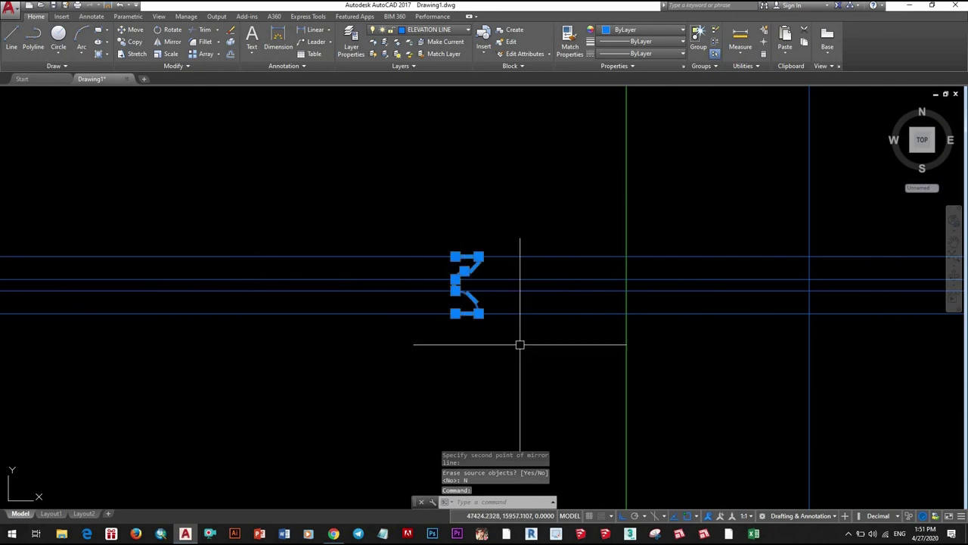
pyautogui.write('M')
pyautogui.press('Return')
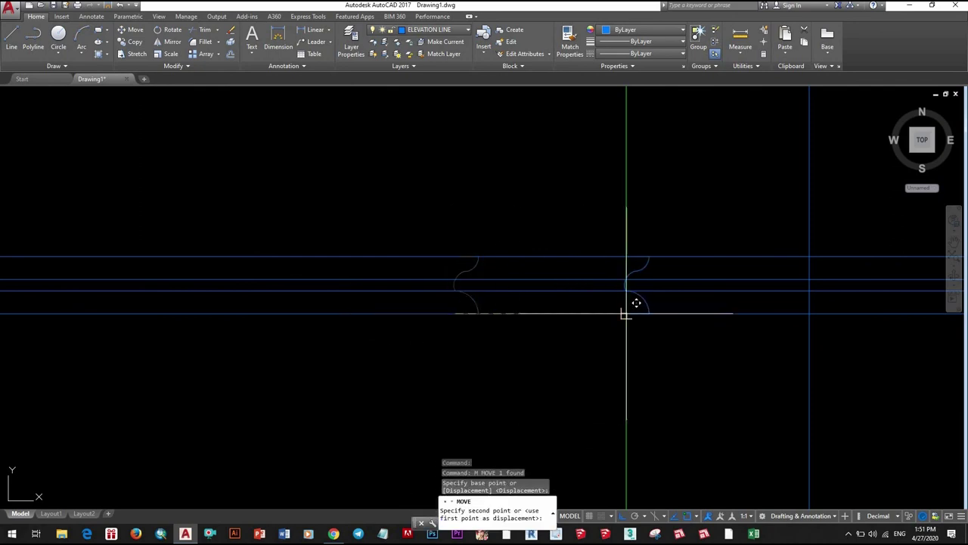
pyautogui.click(627, 280)
pyautogui.scroll(2, 538, 328)
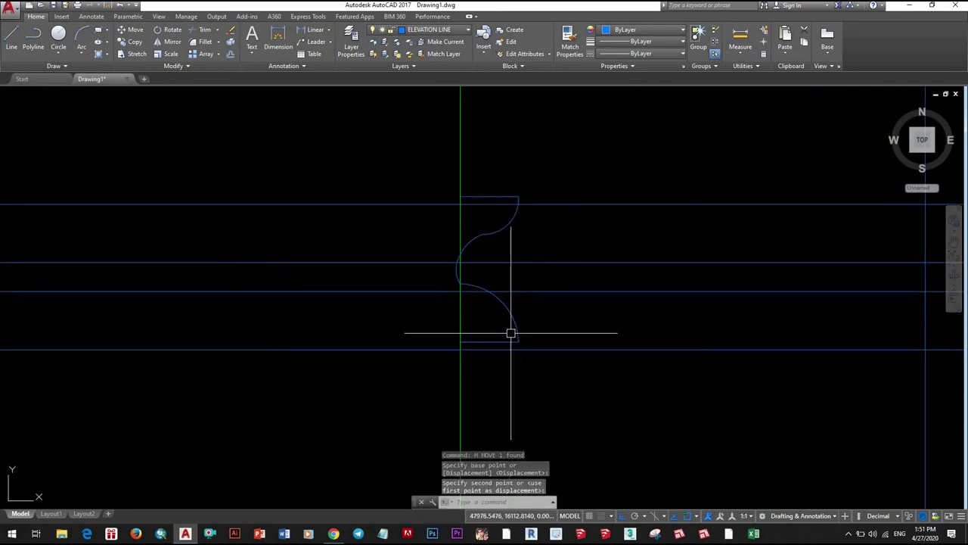
pyautogui.scroll(2, 512, 333)
# - Move the mirrored profile from a new base point toward the band's other end
pyautogui.write('m')
pyautogui.press('Return')
pyautogui.click(461, 196)
pyautogui.scroll(-3, 460, 196)
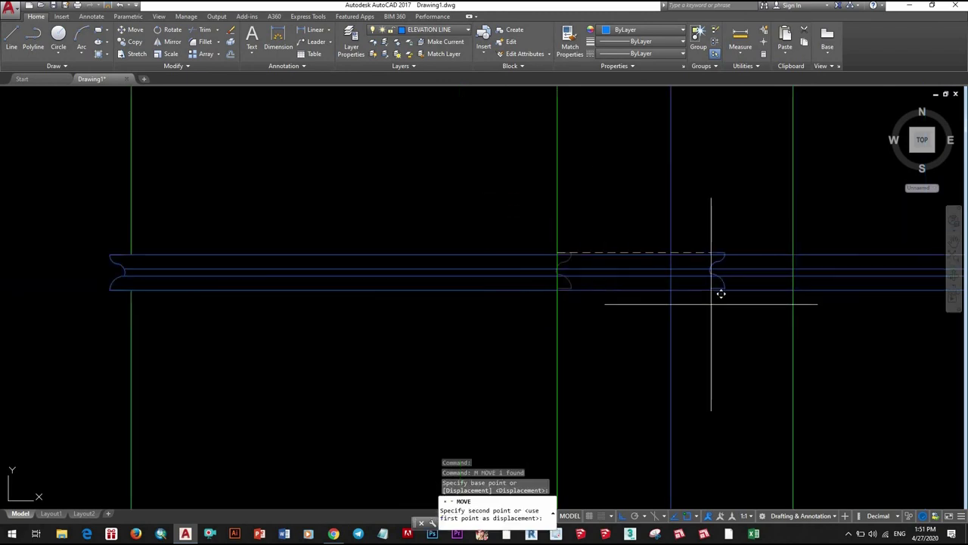
pyautogui.moveTo(719, 292)
pyautogui.mouseDown(button='middle')
pyautogui.moveTo(365, 326)
pyautogui.moveTo(560, 303)
pyautogui.mouseUp(button='middle')
pyautogui.scroll(2, 548, 311)
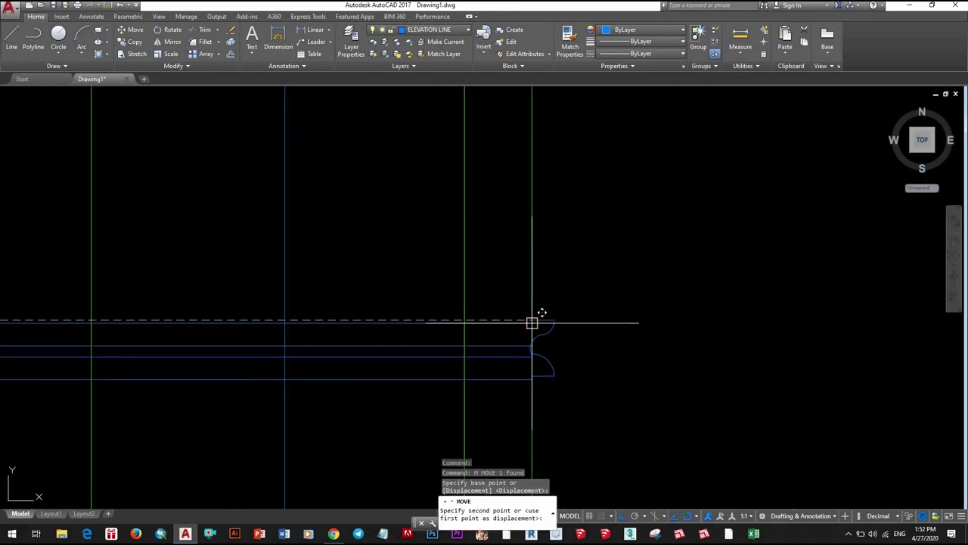
pyautogui.scroll(-2, 532, 323)
pyautogui.scroll(-3, 571, 370)
pyautogui.scroll(1, 606, 327)
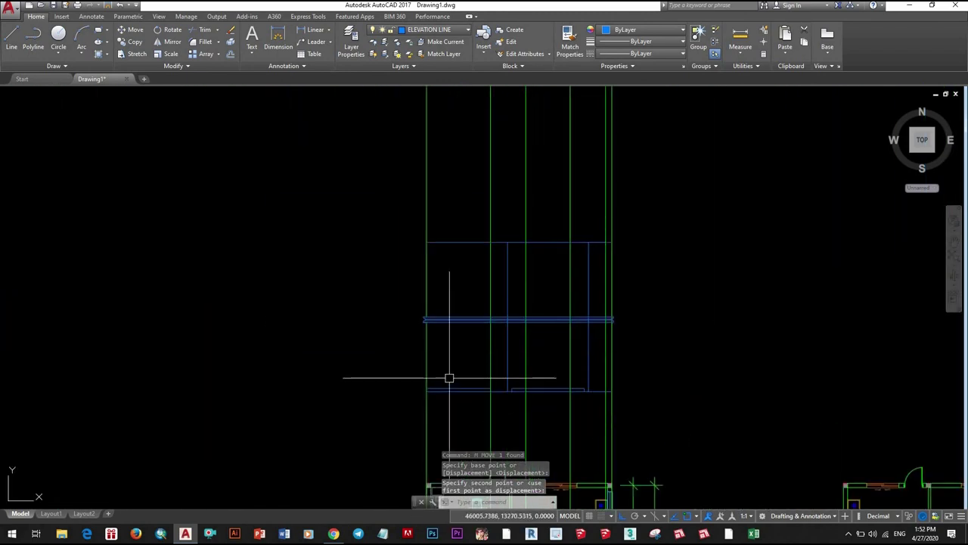
pyautogui.scroll(2, 568, 281)
pyautogui.scroll(-2, 560, 287)
pyautogui.scroll(4, 544, 287)
pyautogui.click(545, 288)
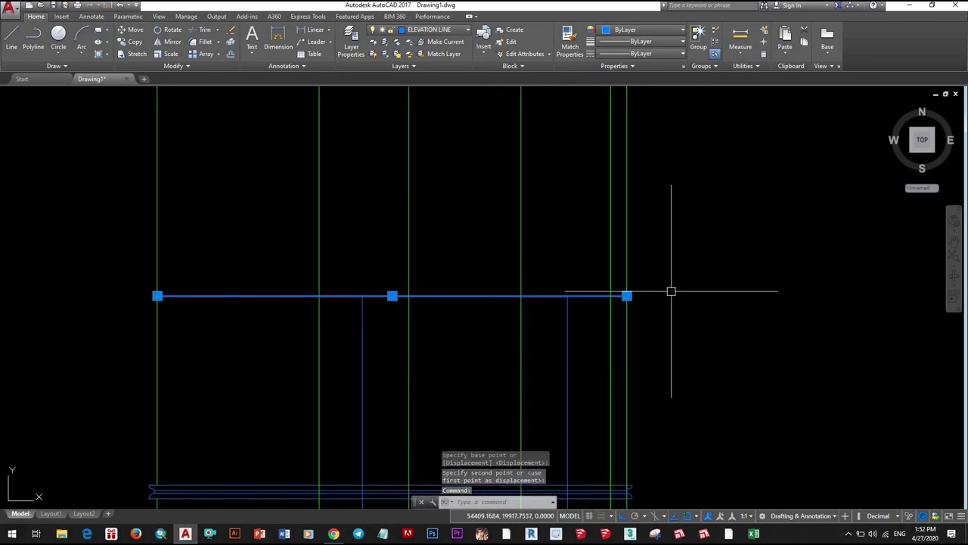
pyautogui.write('Tr')
pyautogui.press('Return')
pyautogui.press('Return')
pyautogui.scroll(-3, 199, 227)
pyautogui.scroll(-2, 530, 318)
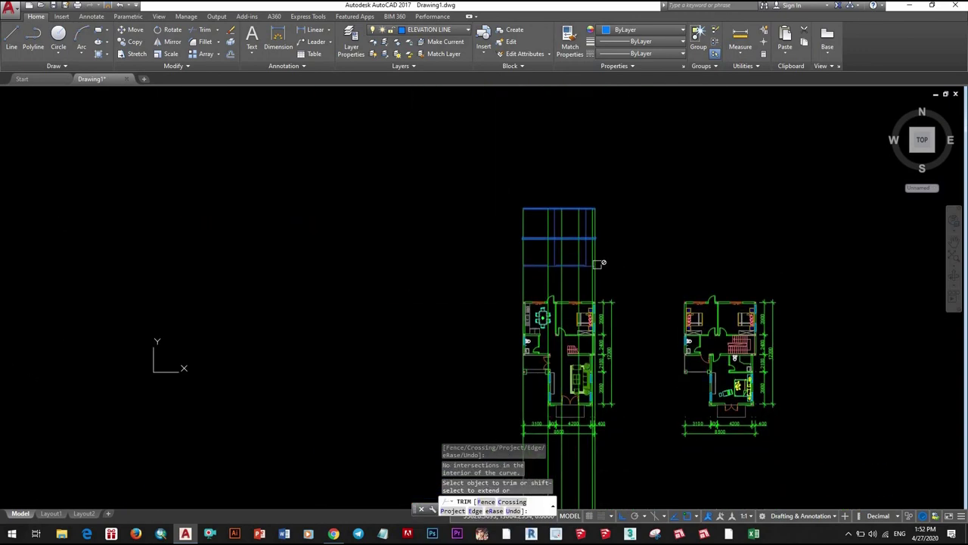
pyautogui.scroll(4, 568, 279)
pyautogui.press('Escape')
pyautogui.press('Escape')
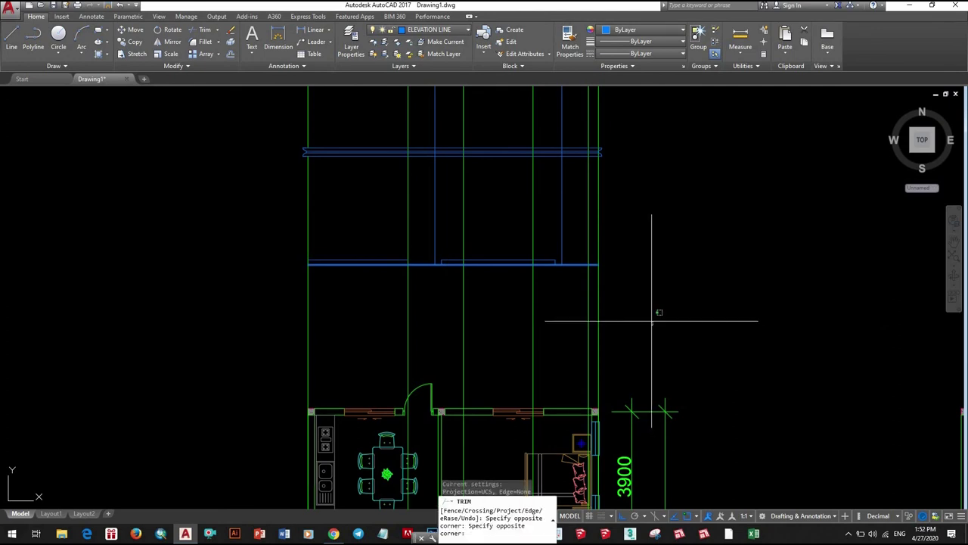
pyautogui.scroll(-4, 605, 325)
pyautogui.scroll(3, 628, 348)
pyautogui.scroll(3, 605, 318)
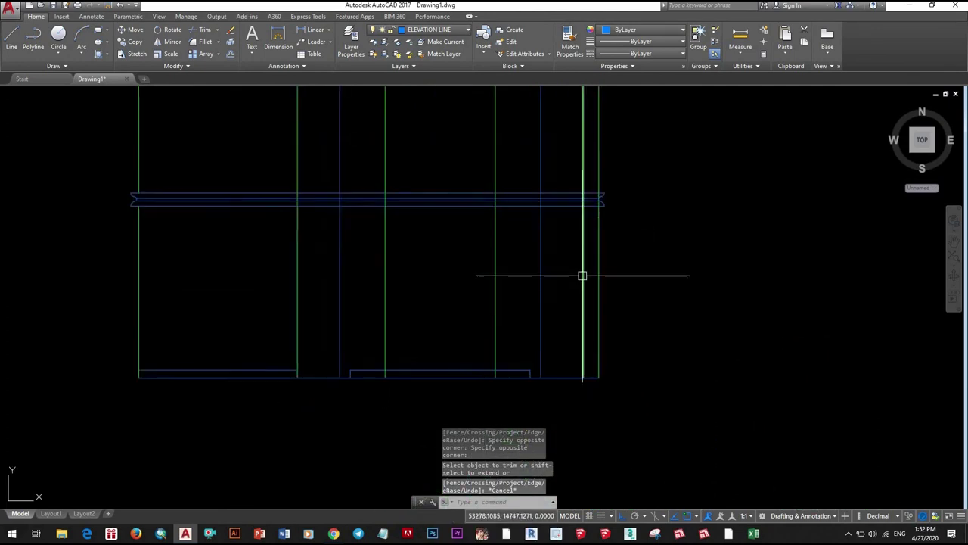
pyautogui.scroll(-3, 529, 280)
pyautogui.scroll(-2, 515, 280)
pyautogui.scroll(2, 464, 283)
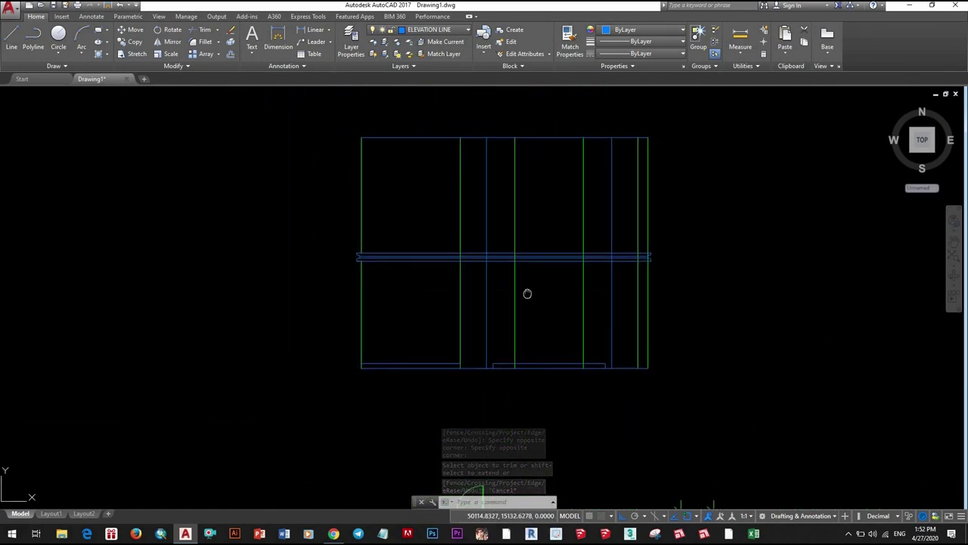
pyautogui.moveTo(525, 292); pyautogui.dragTo(478, 323, button='middle')
pyautogui.scroll(2, 492, 340)
pyautogui.scroll(2, 544, 374)
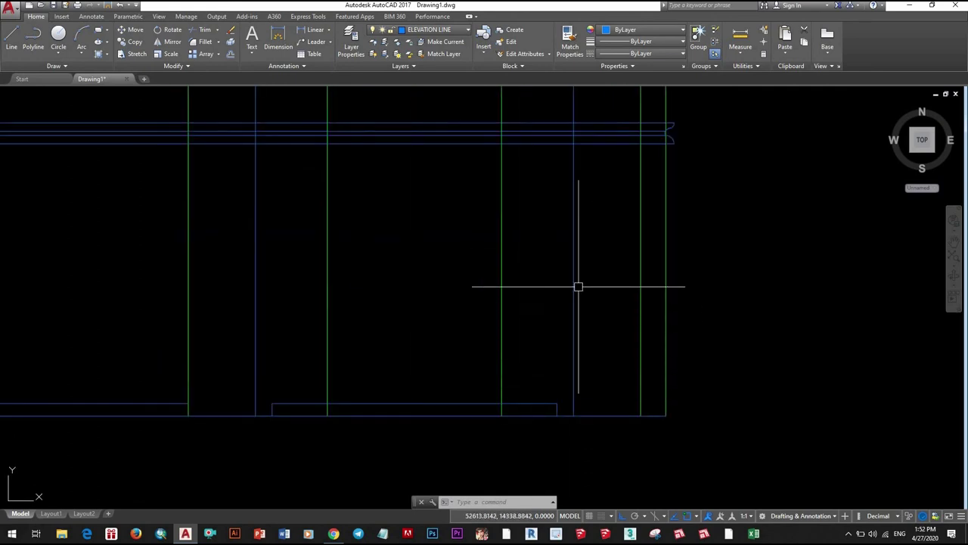
pyautogui.scroll(-2, 544, 299)
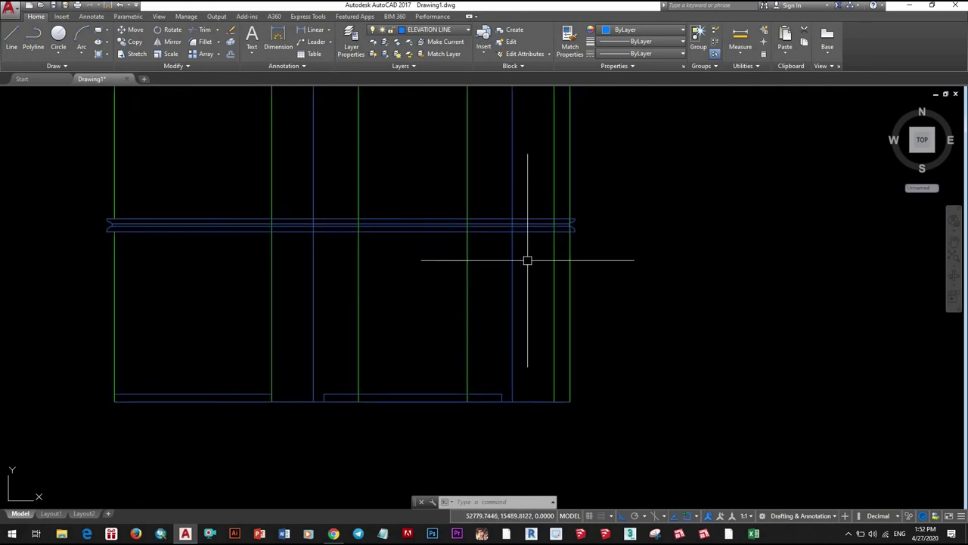
pyautogui.scroll(-5, 504, 337)
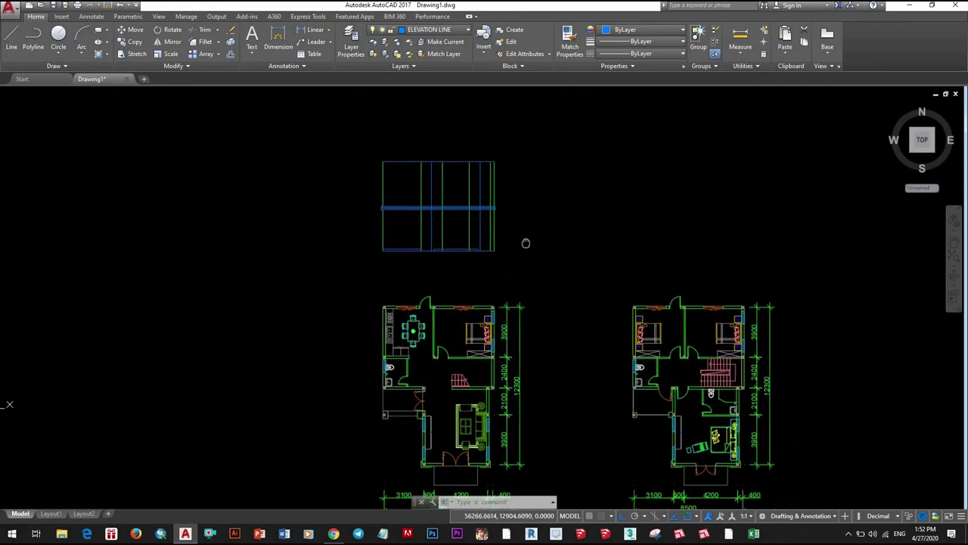
pyautogui.scroll(2, 484, 295)
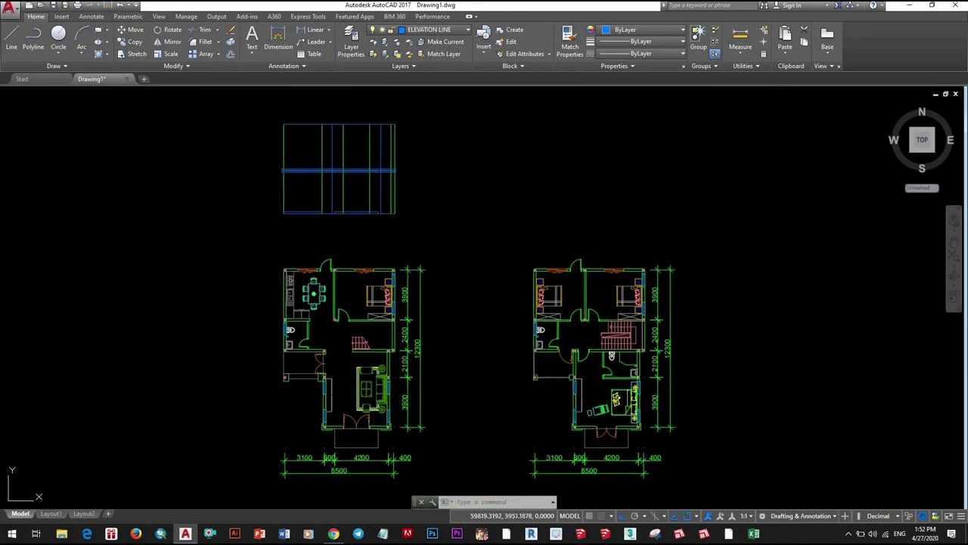